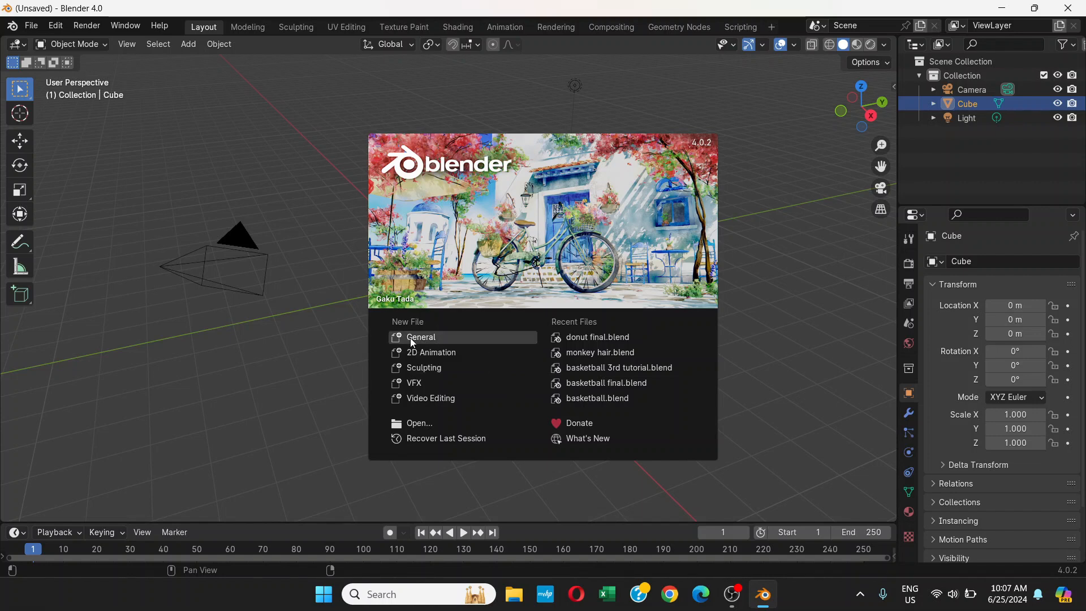
# Step: Start a new General file, look at the Modeling and Shading workspaces, and return to the Layout workspace
pyautogui.click(412, 339)
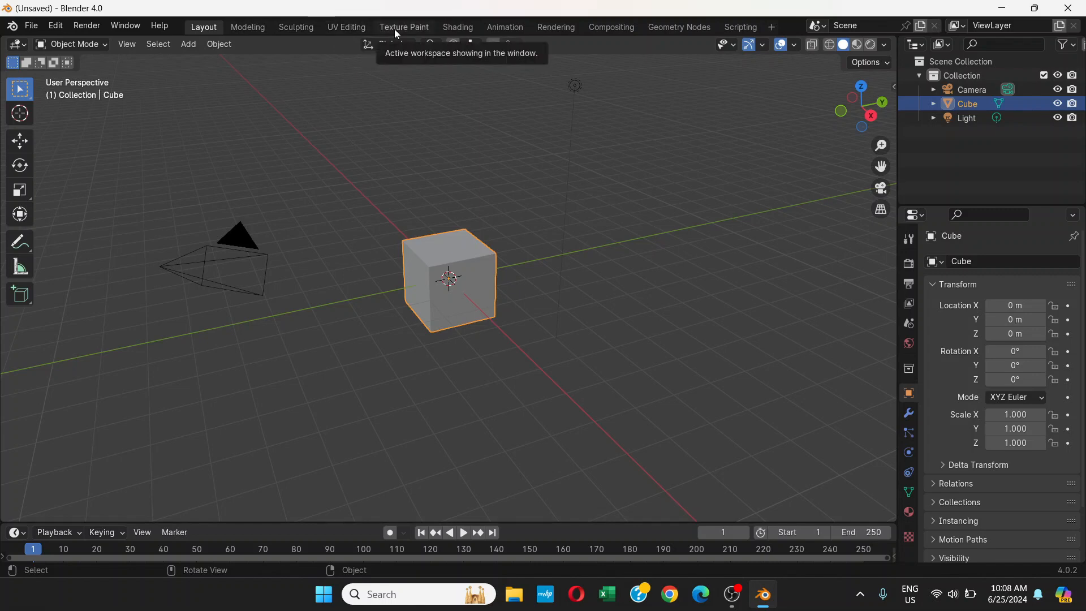
pyautogui.click(248, 27)
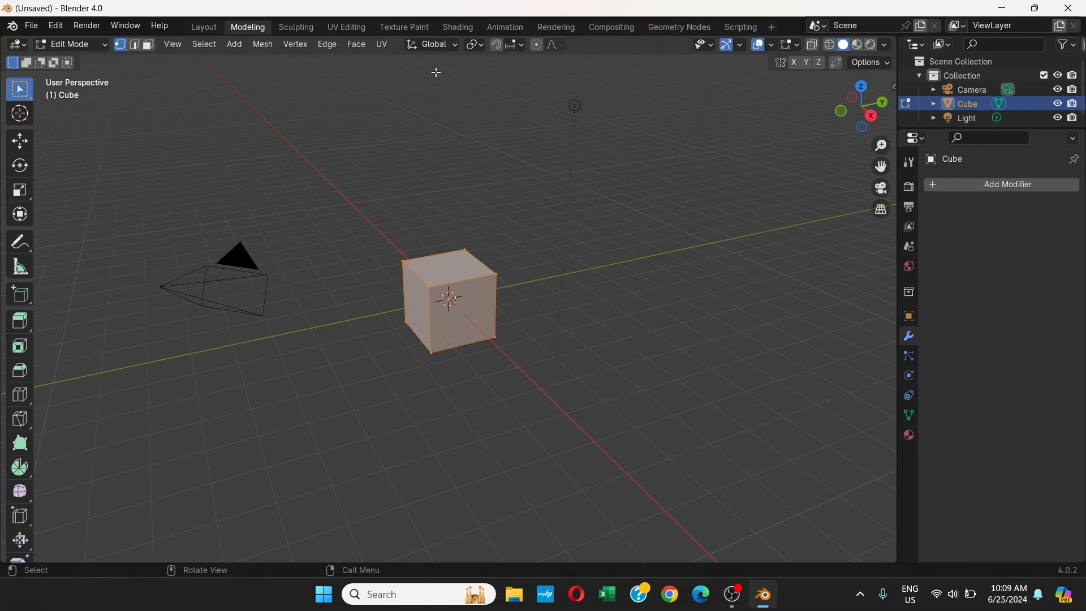
pyautogui.click(457, 27)
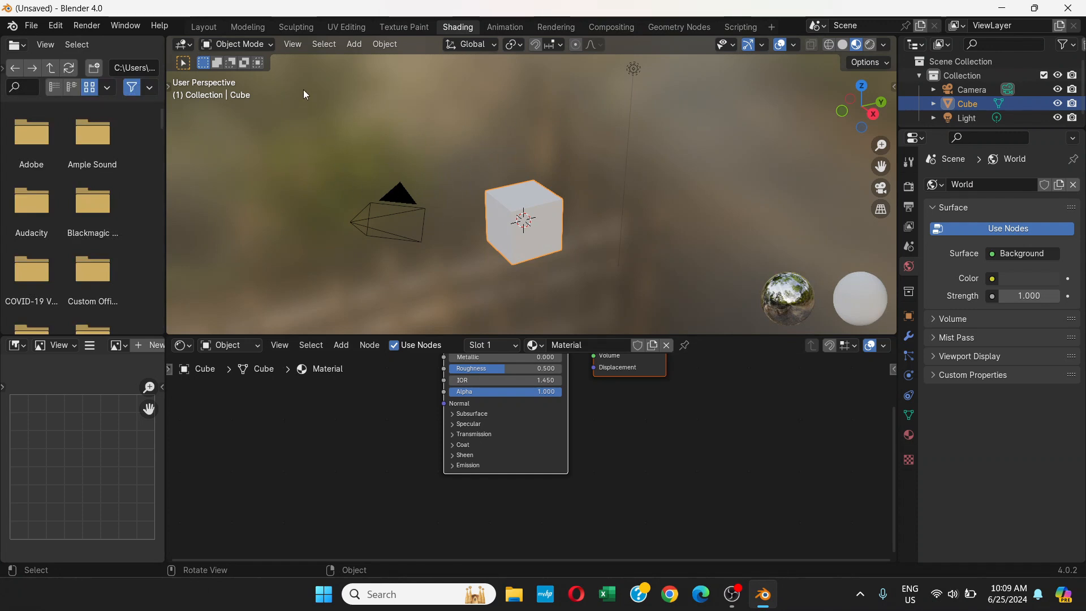
pyautogui.click(202, 27)
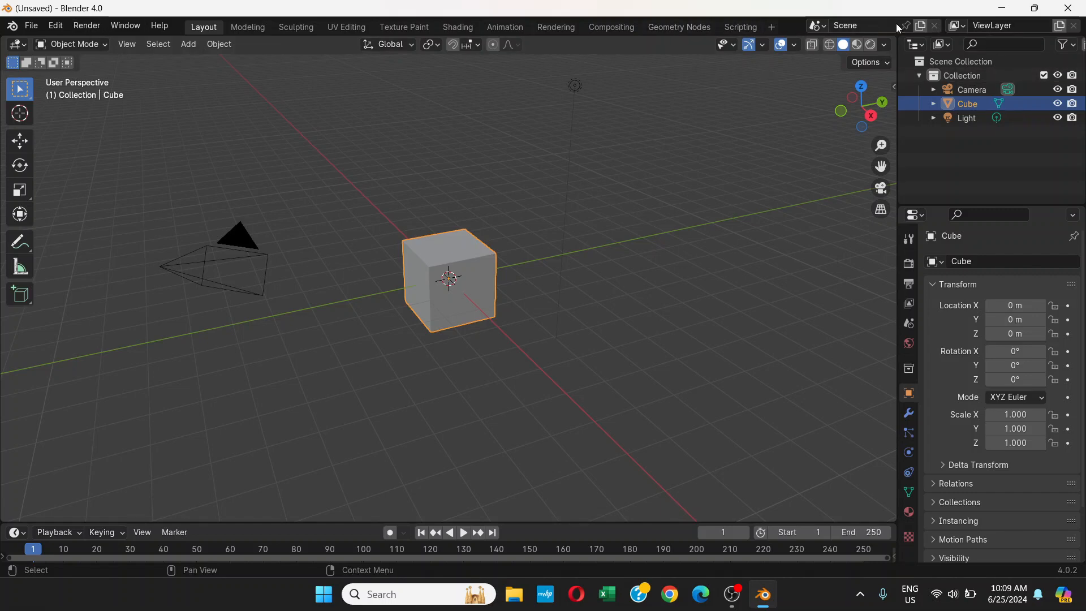
# Step: Select the collection, camera, cube and light in turn from the scene hierarchy to see which viewport object each entry represents
pyautogui.click(961, 76)
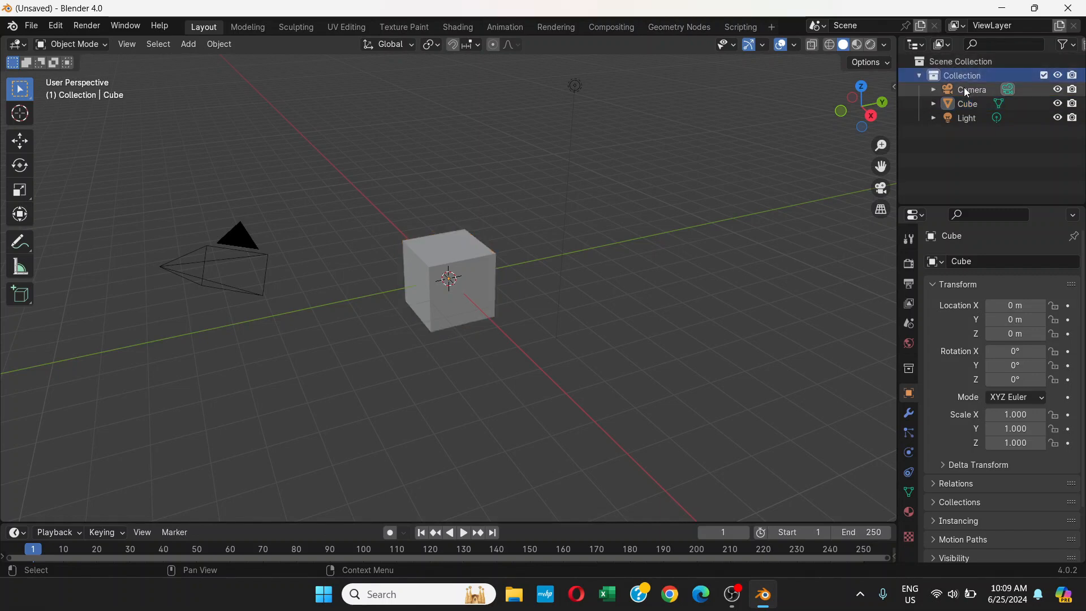
pyautogui.click(965, 89)
pyautogui.click(966, 104)
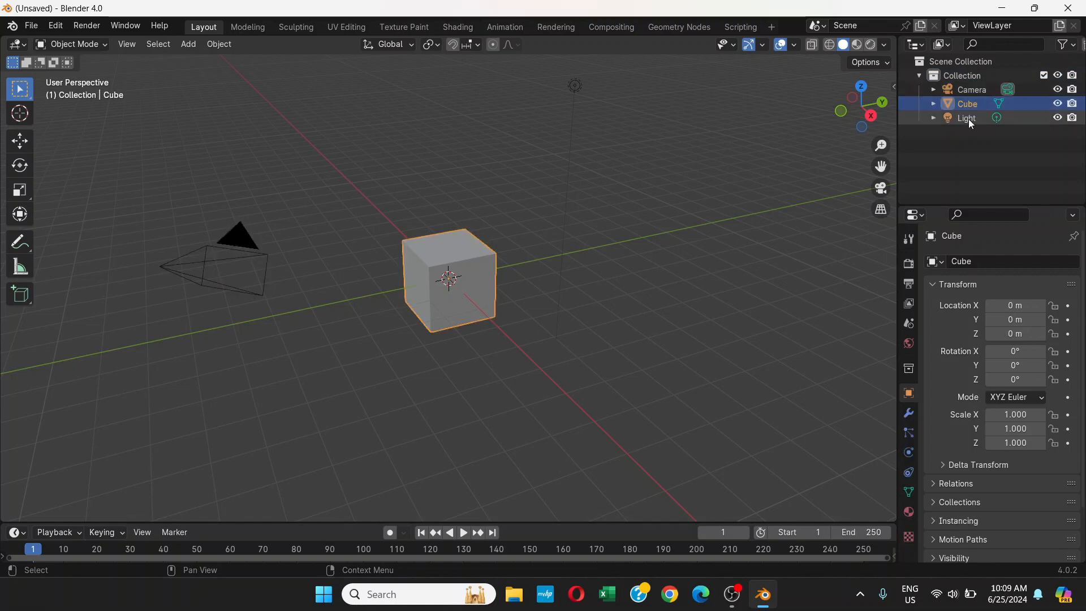
pyautogui.click(969, 118)
pyautogui.click(972, 90)
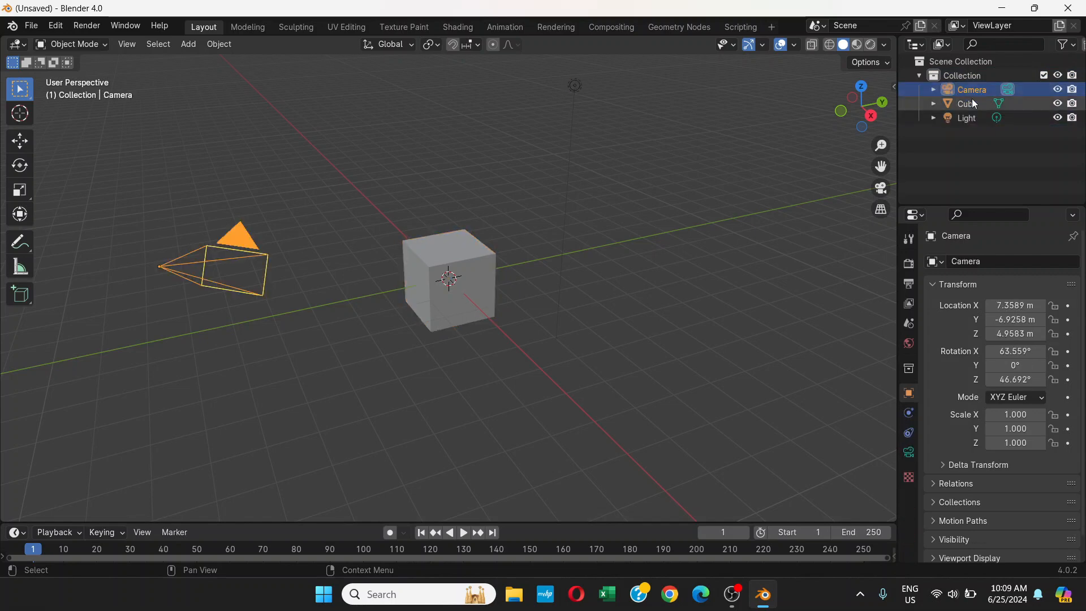
pyautogui.click(972, 101)
pyautogui.click(969, 119)
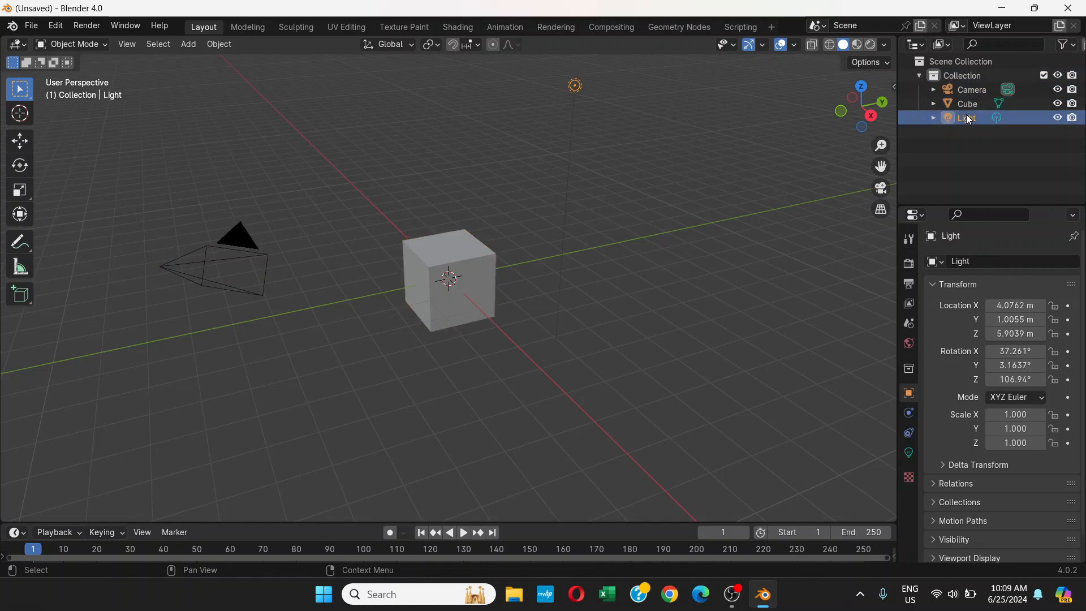
pyautogui.click(966, 103)
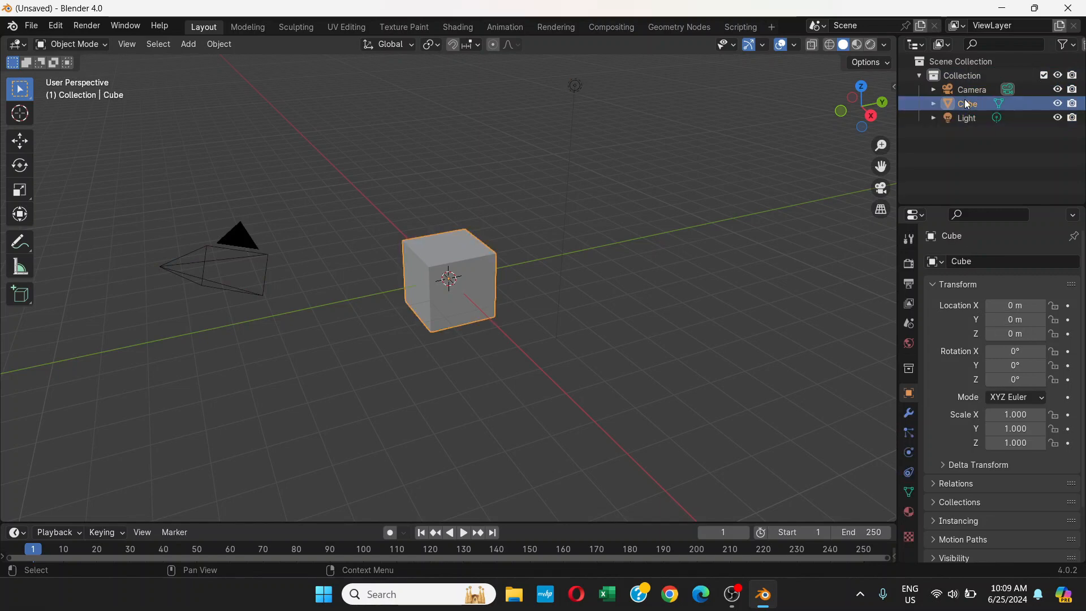
pyautogui.click(965, 90)
pyautogui.click(965, 104)
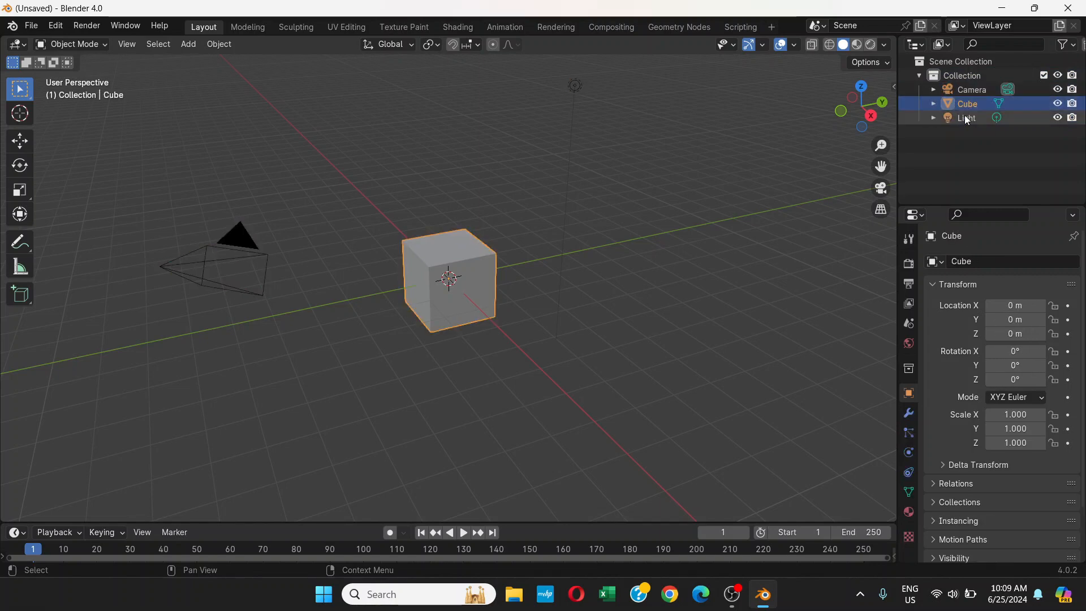
pyautogui.click(965, 116)
pyautogui.click(965, 95)
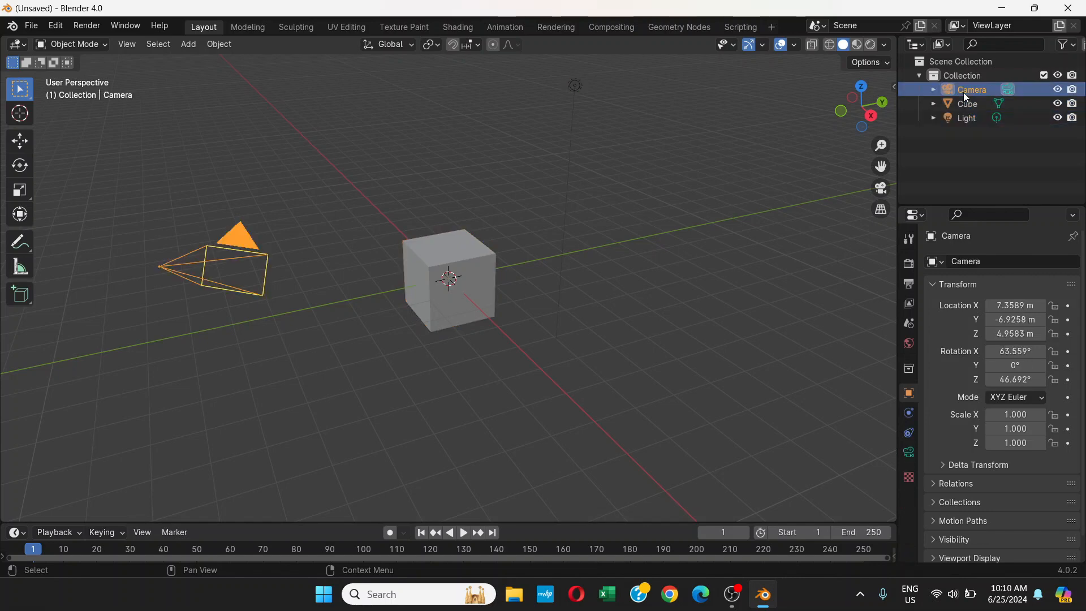
pyautogui.click(965, 105)
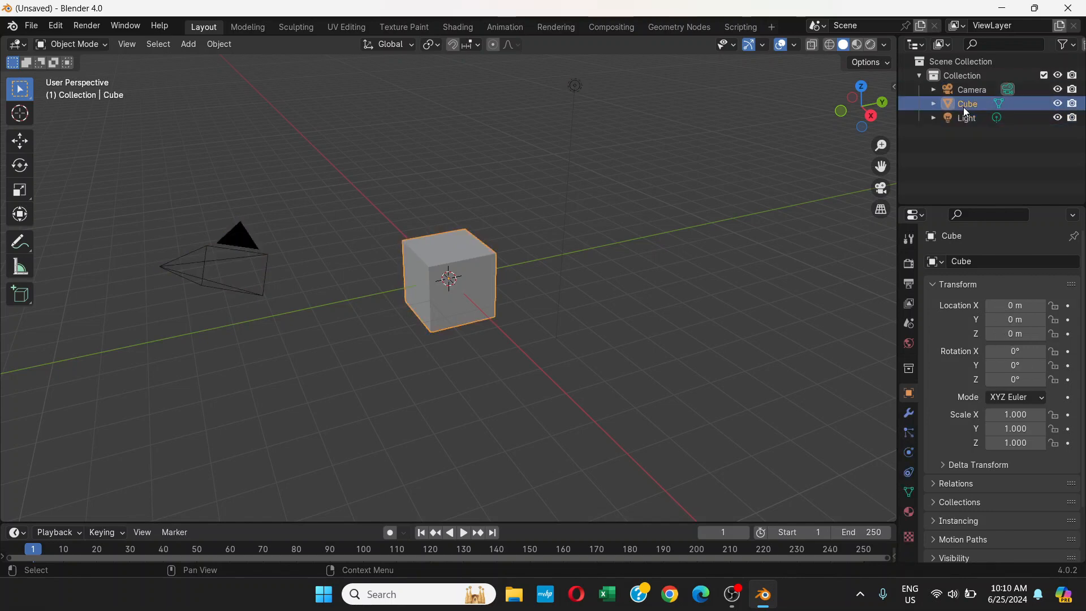
pyautogui.click(963, 117)
pyautogui.click(963, 104)
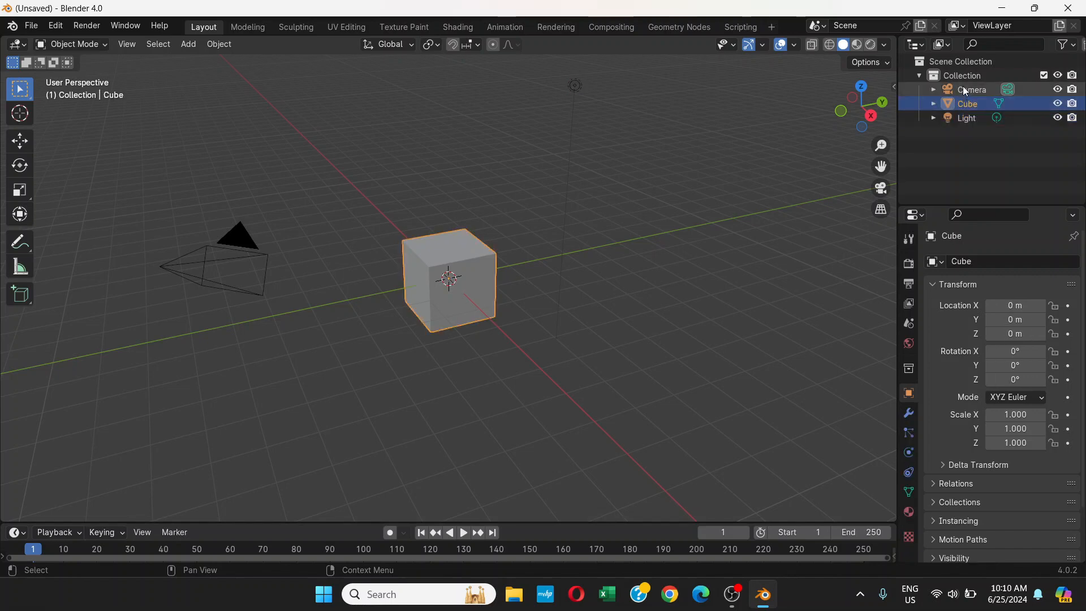
pyautogui.click(965, 91)
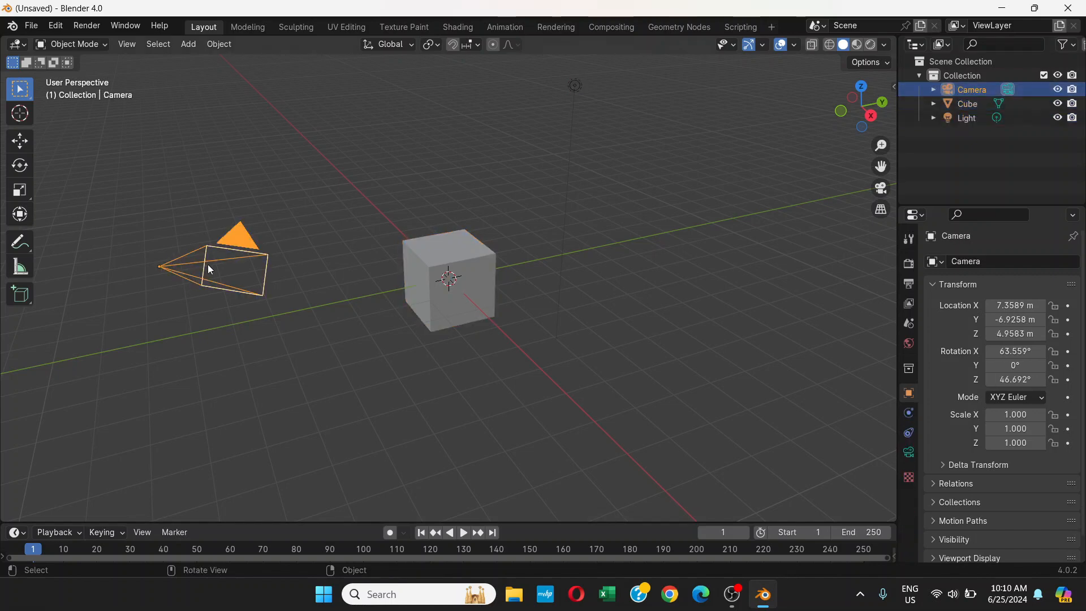
pyautogui.click(959, 106)
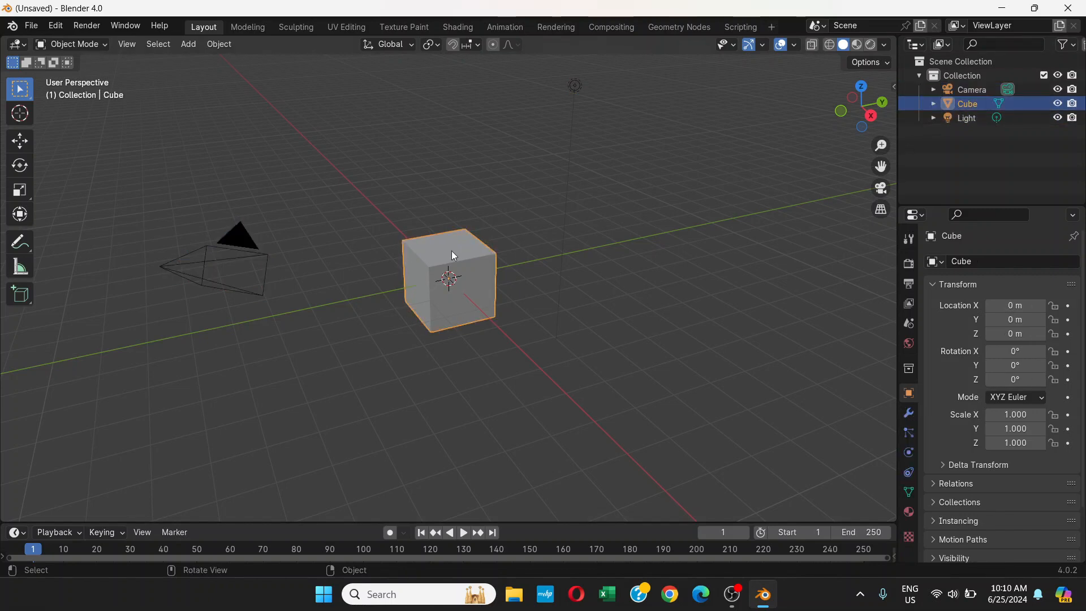
# Step: Compare the property categories of the light and the cube, display the cube's material settings, and deselect everything
pyautogui.click(969, 123)
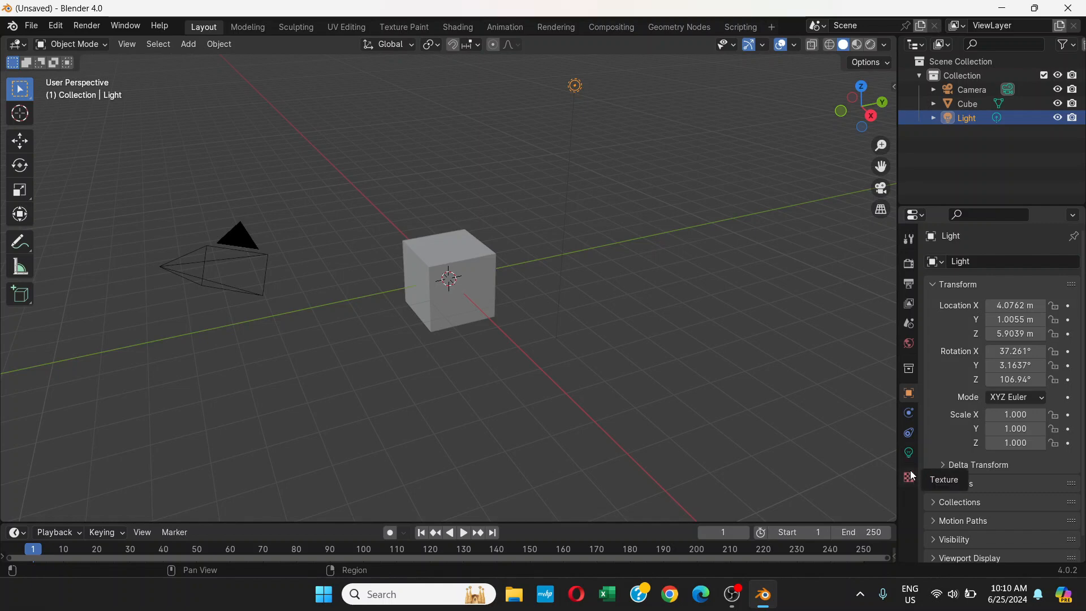
pyautogui.click(462, 264)
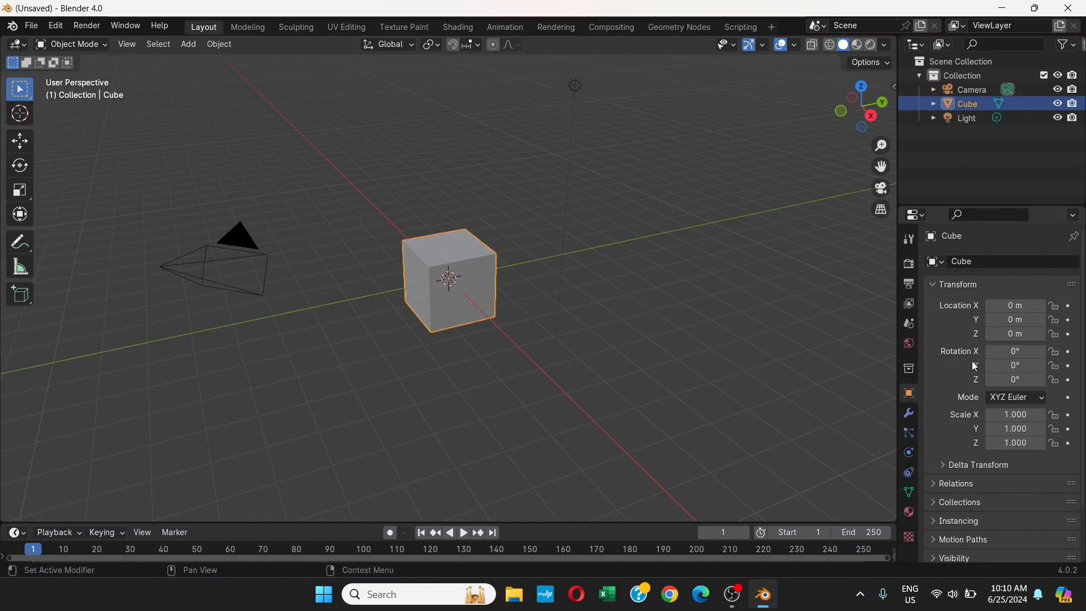
pyautogui.click(908, 512)
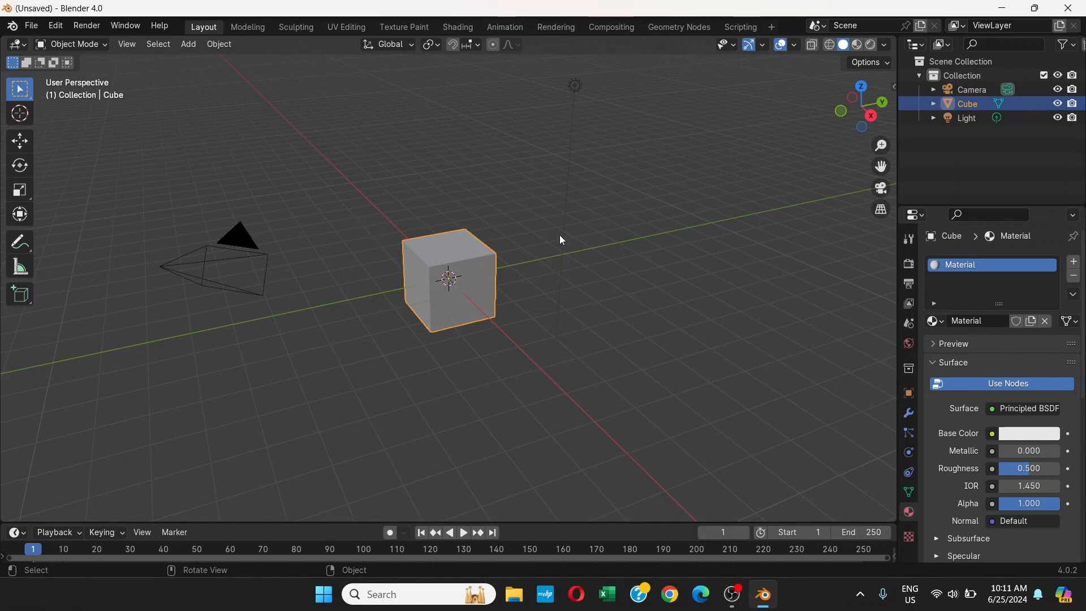
pyautogui.click(600, 299)
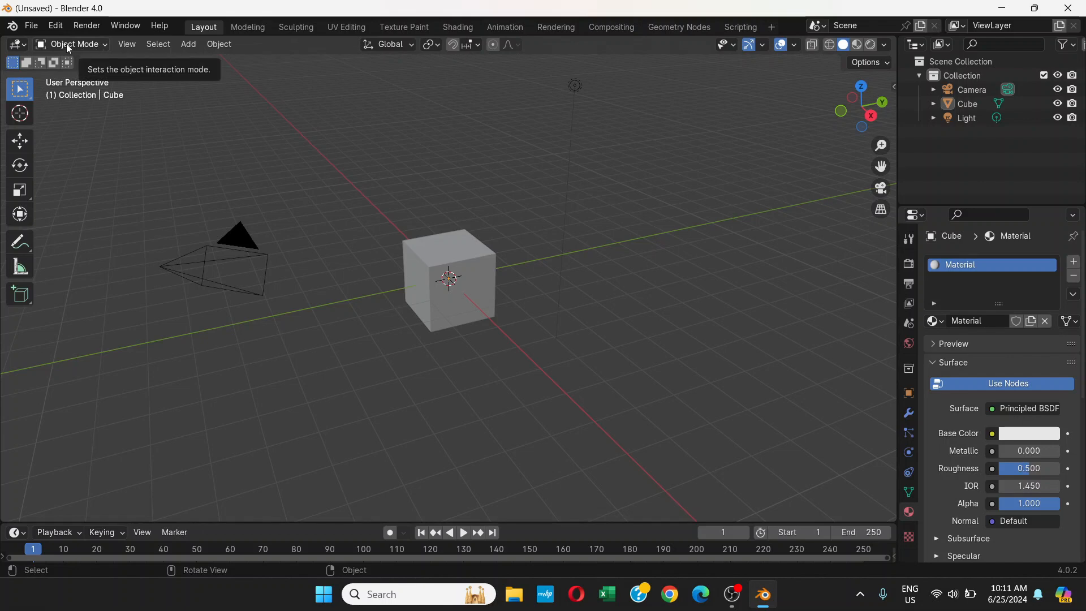
# Step: Switch from Object Mode to Edit Mode with the cube unselected, and return to Object Mode
pyautogui.click(103, 44)
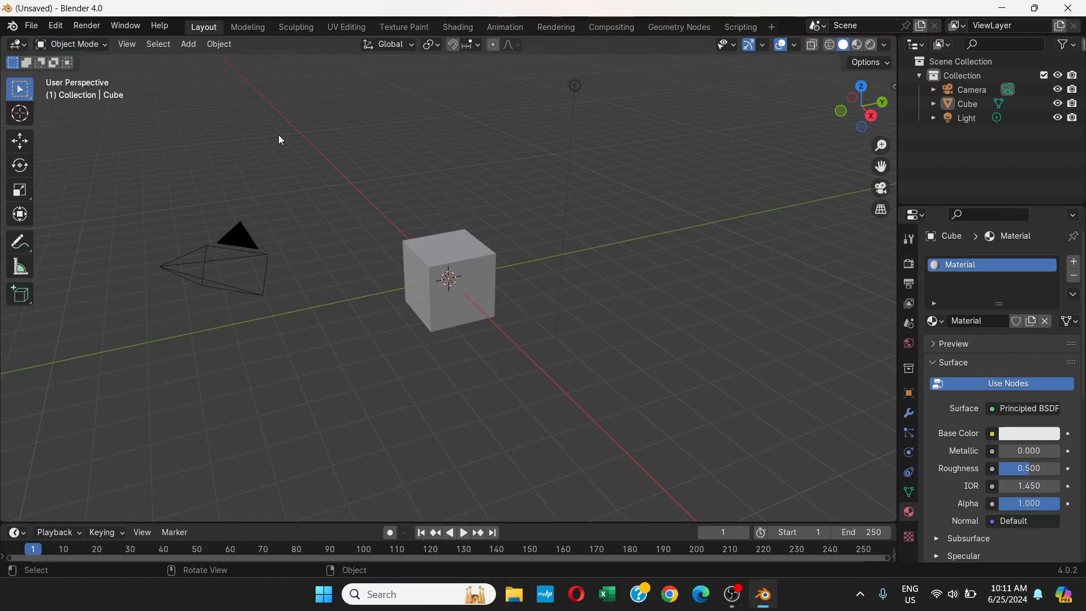
pyautogui.click(103, 48)
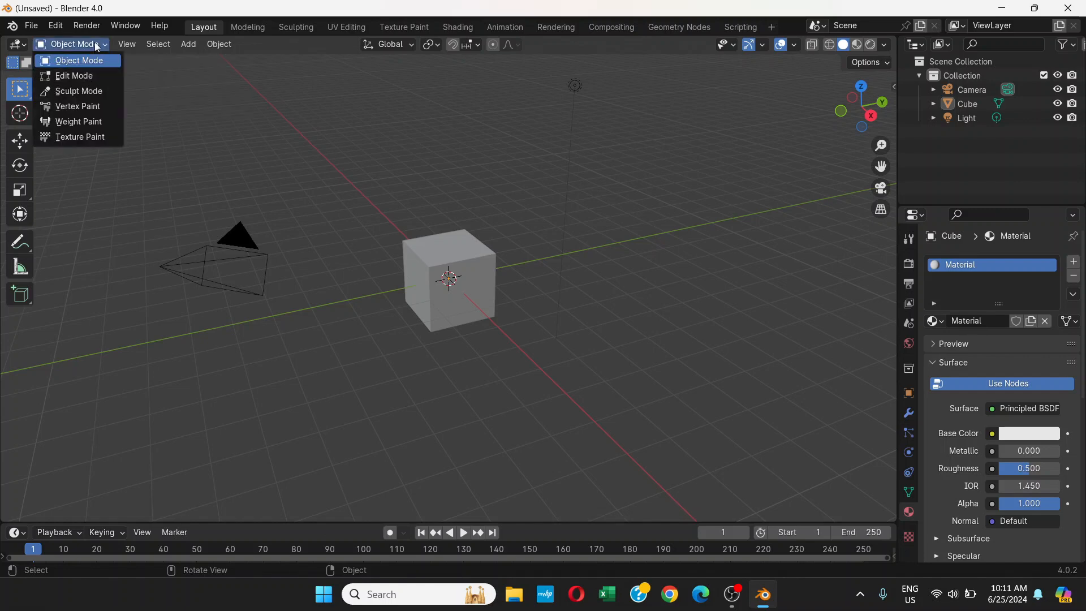
pyautogui.click(89, 77)
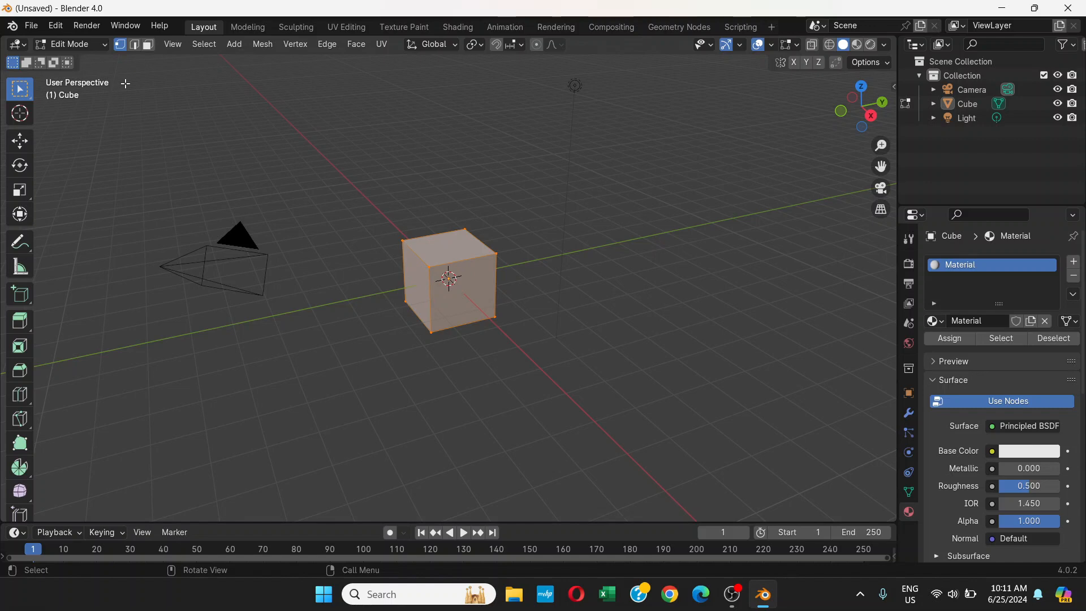
pyautogui.click(103, 47)
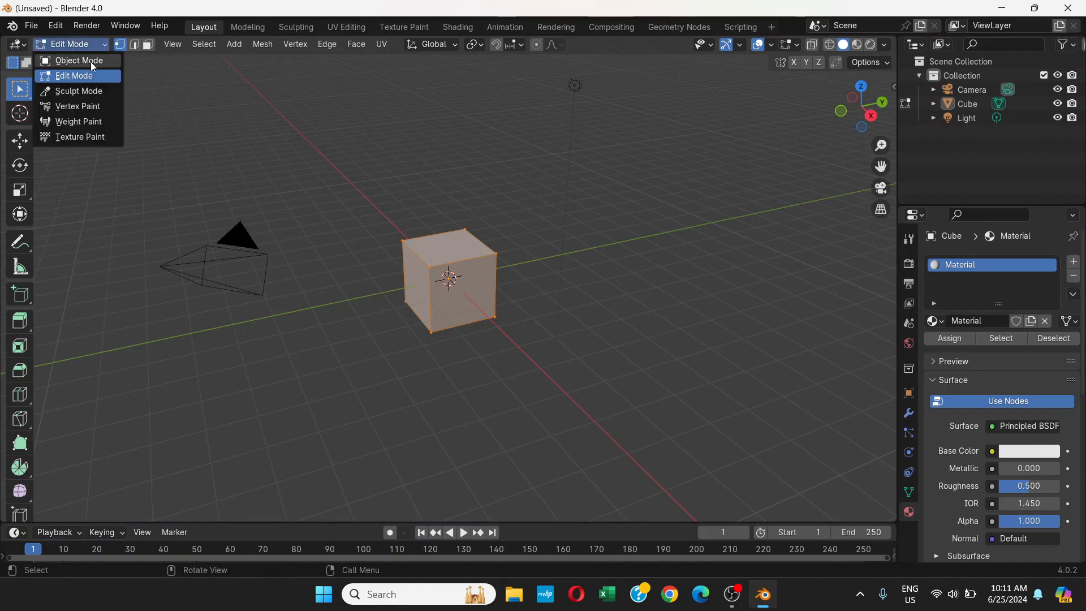
pyautogui.click(92, 64)
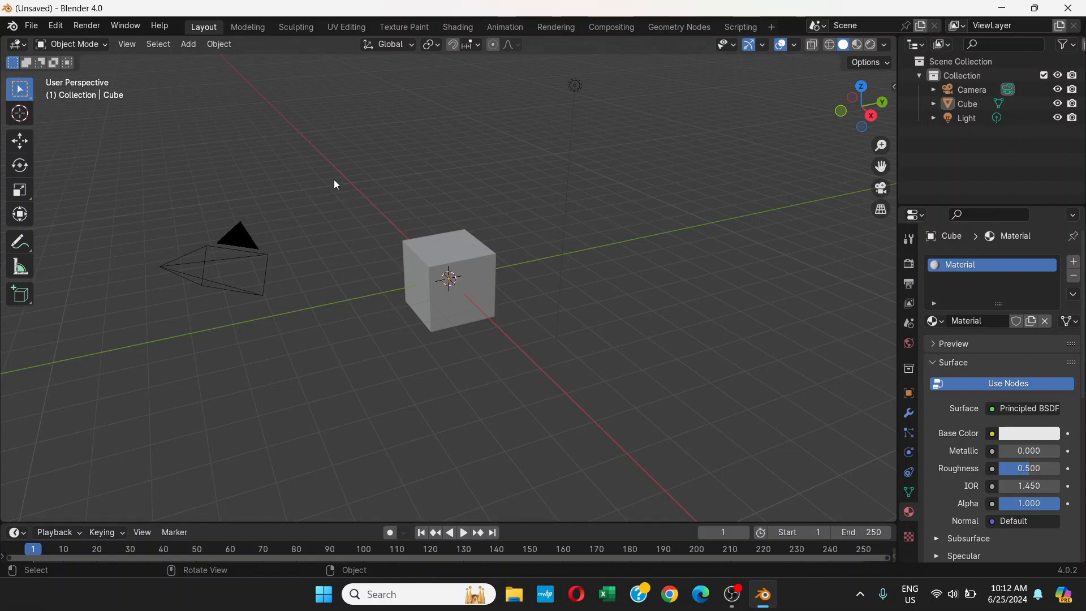
# Step: Select the cube in the viewport, enter Edit Mode to show its vertices, and return to Object Mode
pyautogui.click(437, 261)
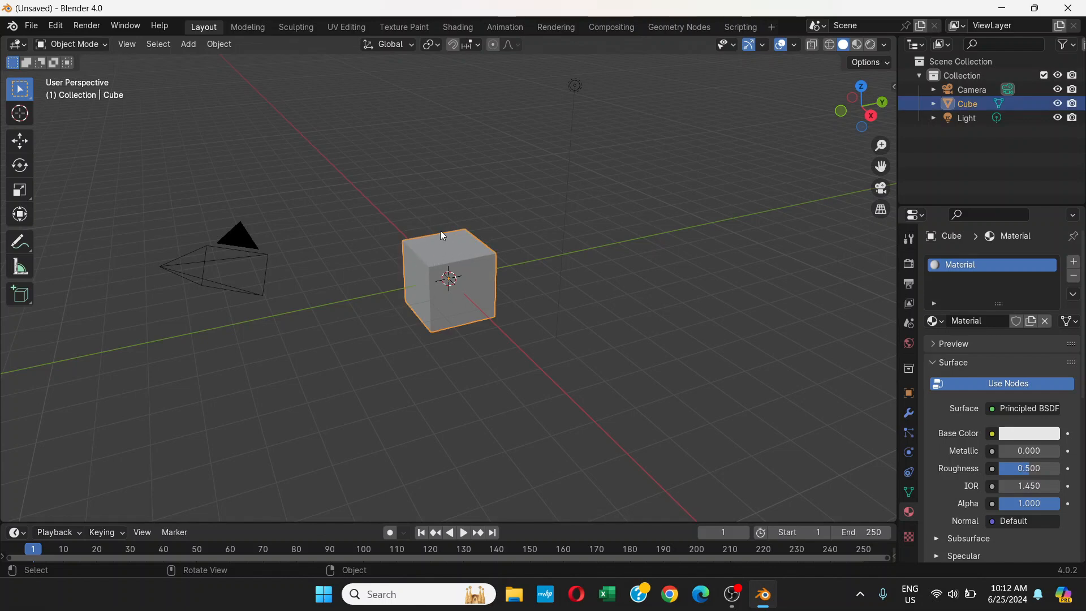
pyautogui.click(107, 42)
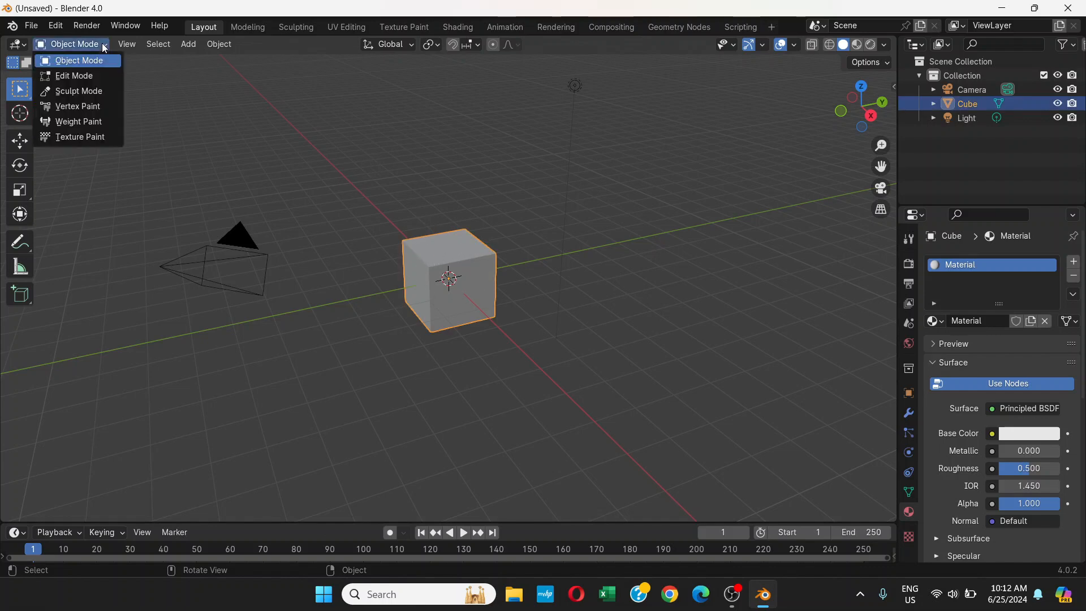
pyautogui.click(85, 78)
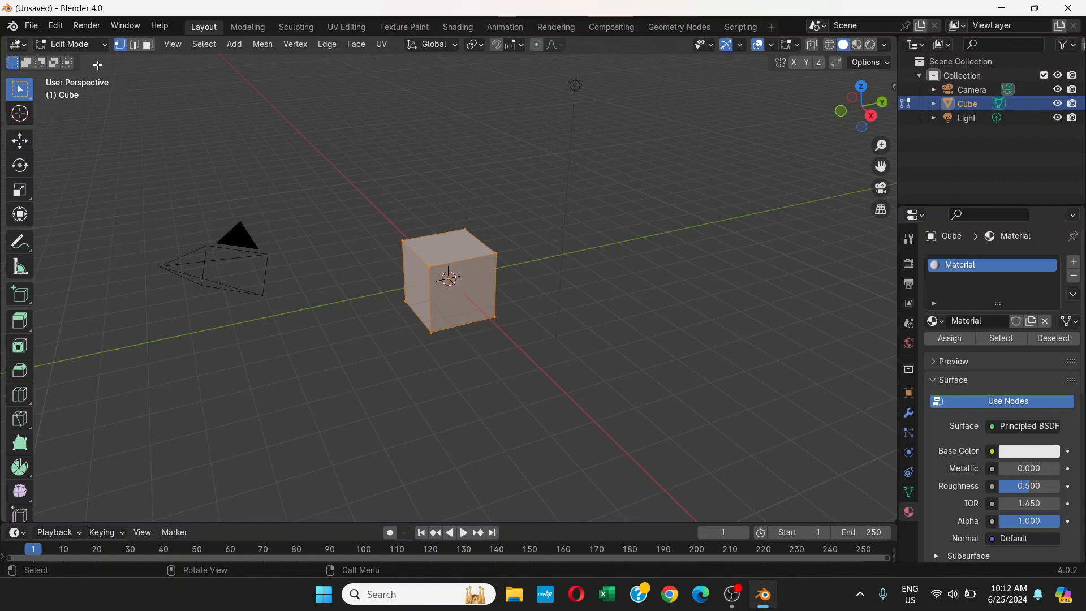
pyautogui.click(71, 44)
pyautogui.click(90, 61)
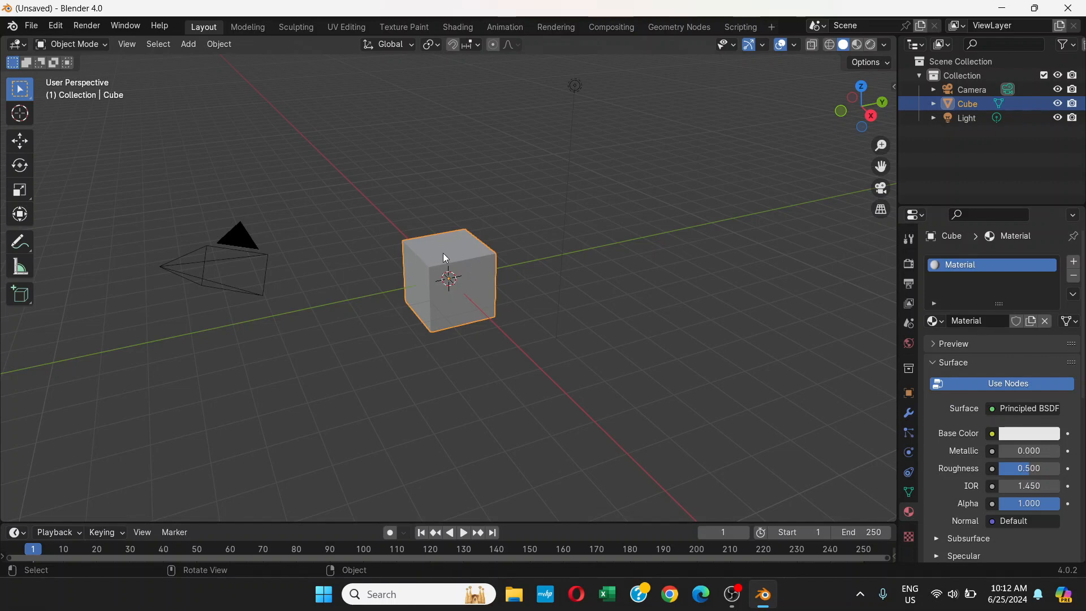
# Step: Deform the cube in Edit Mode by pulling its back, front and right top corner vertices outward, and return to Object Mode
pyautogui.click(104, 45)
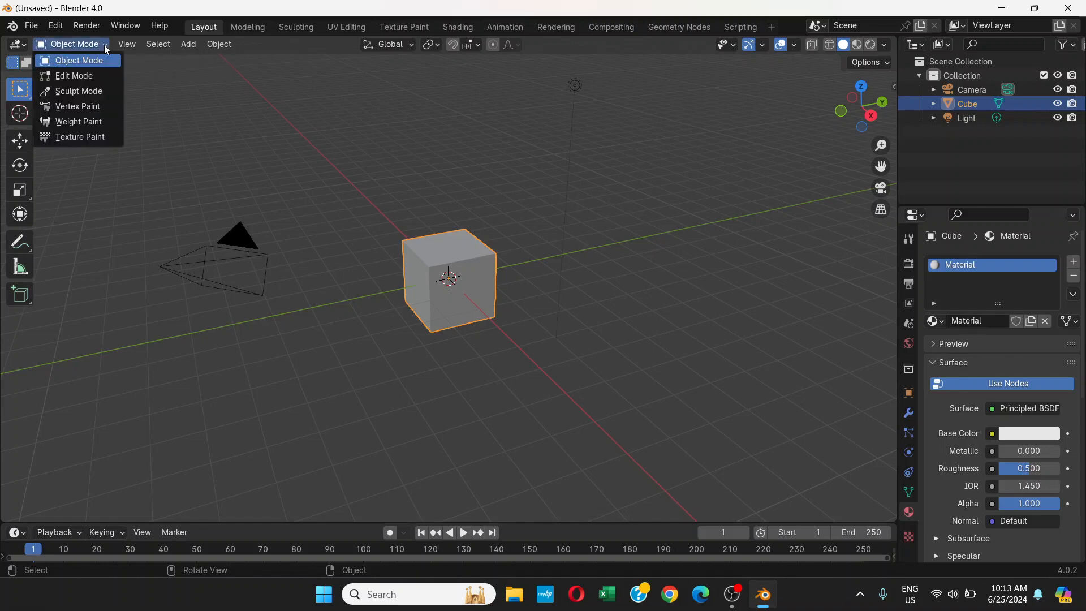
pyautogui.click(99, 77)
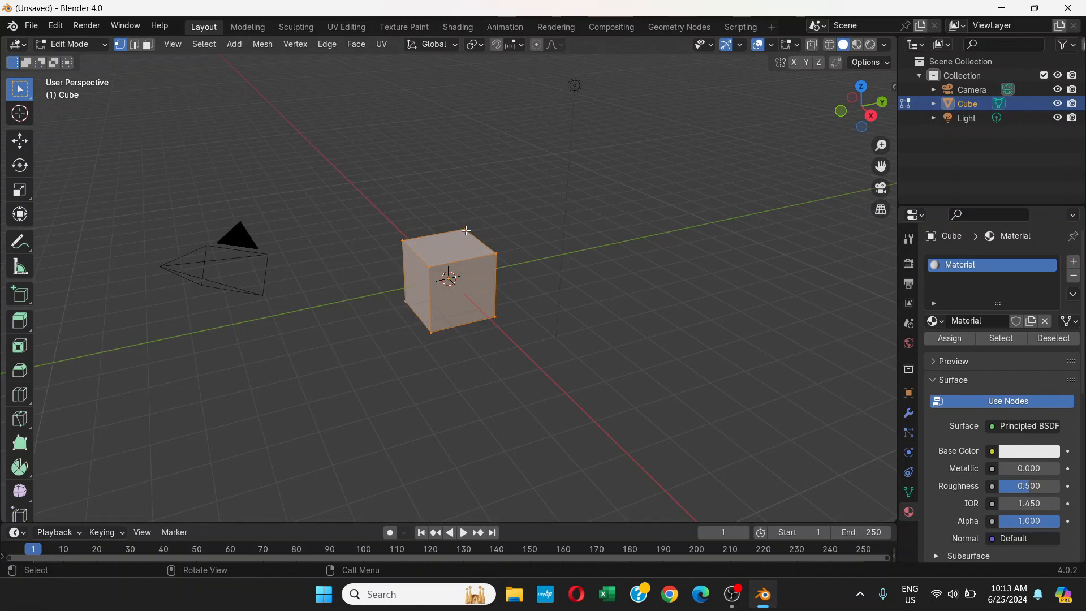
pyautogui.moveTo(466, 231); pyautogui.dragTo(494, 192)
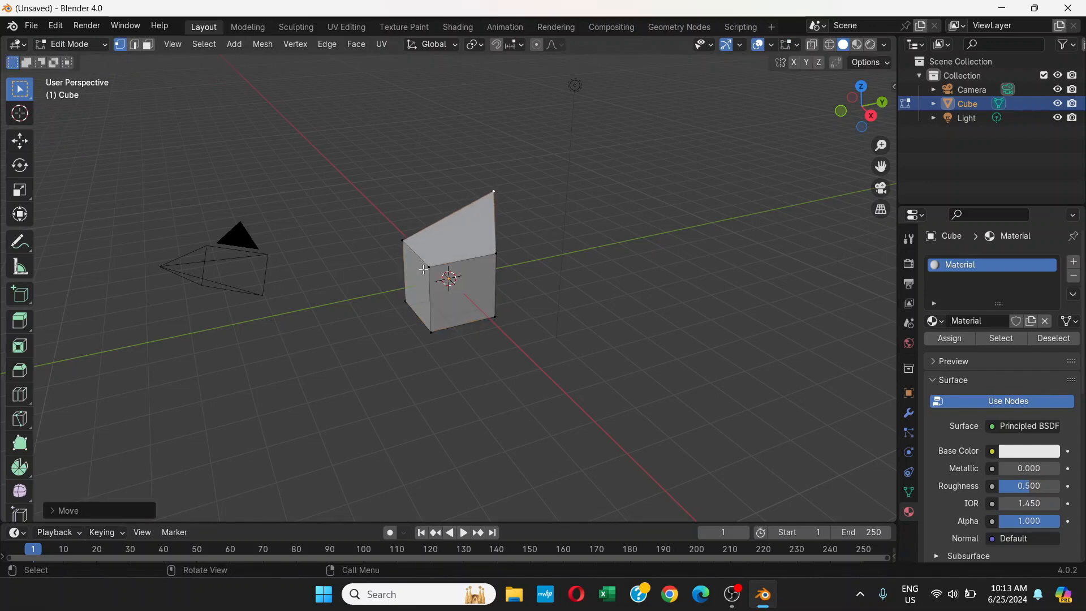
pyautogui.moveTo(424, 270); pyautogui.dragTo(370, 279)
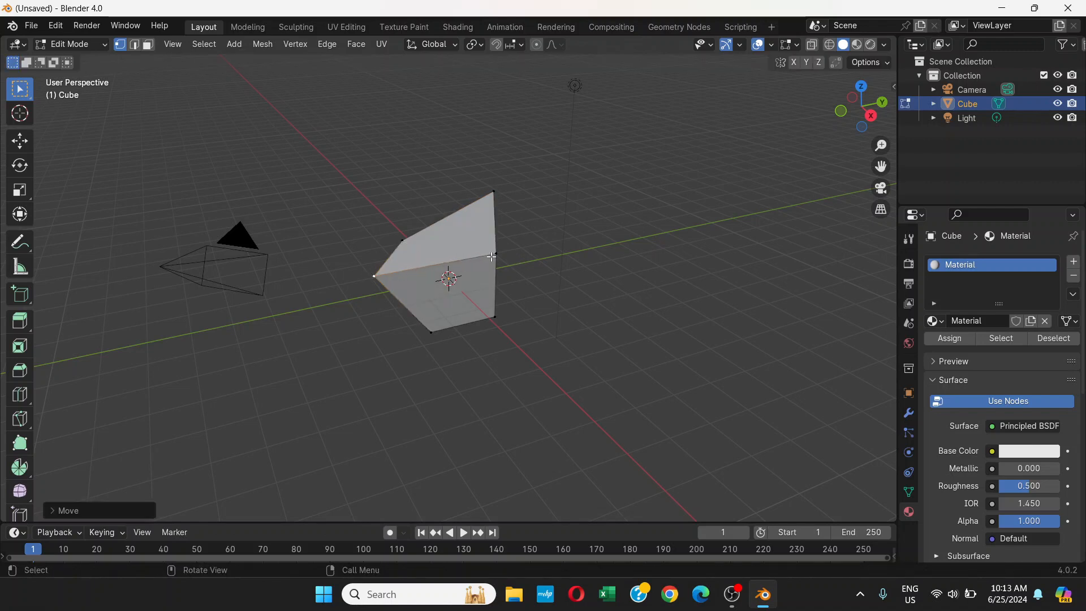
pyautogui.moveTo(491, 256); pyautogui.dragTo(562, 266)
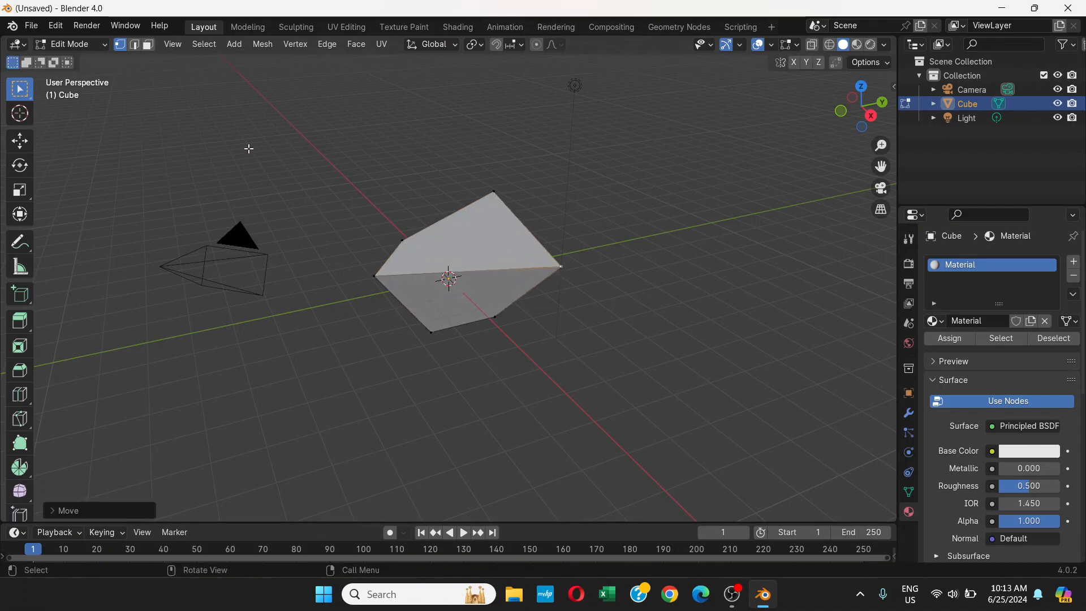
pyautogui.click(99, 47)
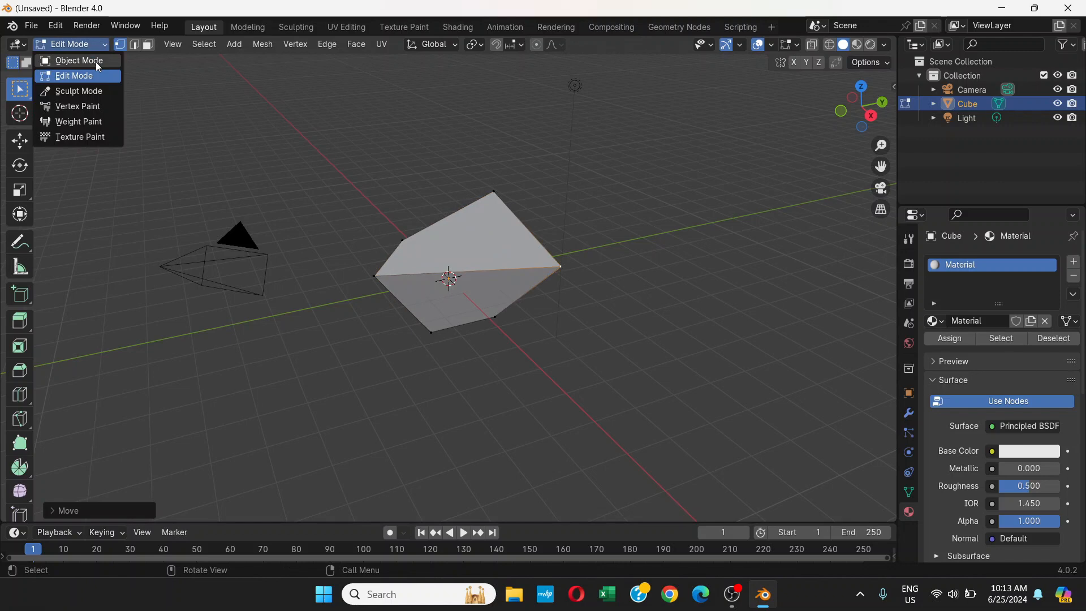
pyautogui.click(96, 61)
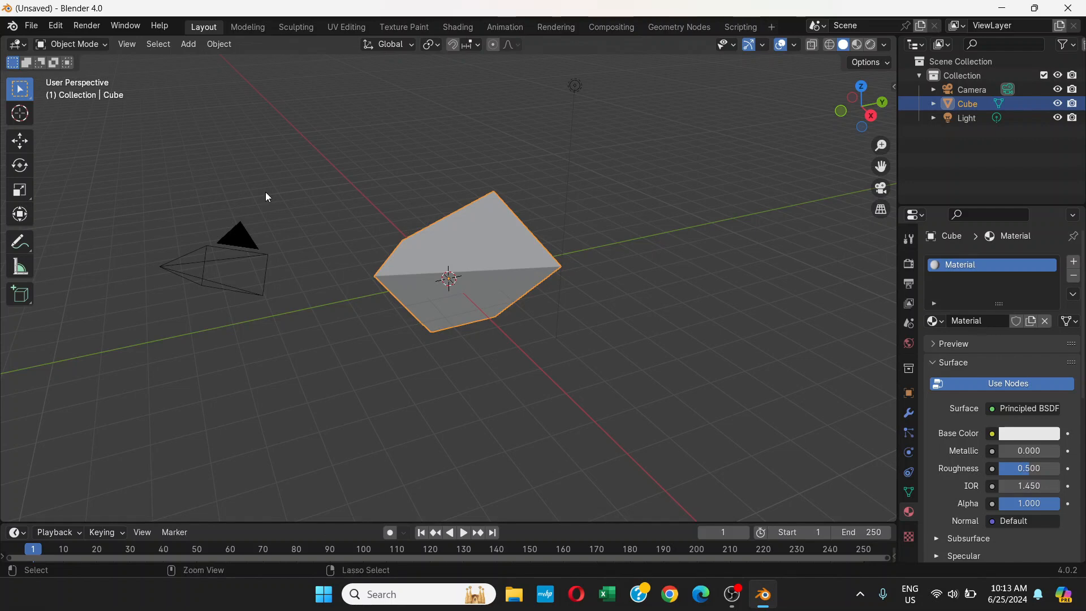
# Step: Undo the vertex deformations in Edit Mode to restore the cube's original shape, and return to Object Mode
pyautogui.click(71, 44)
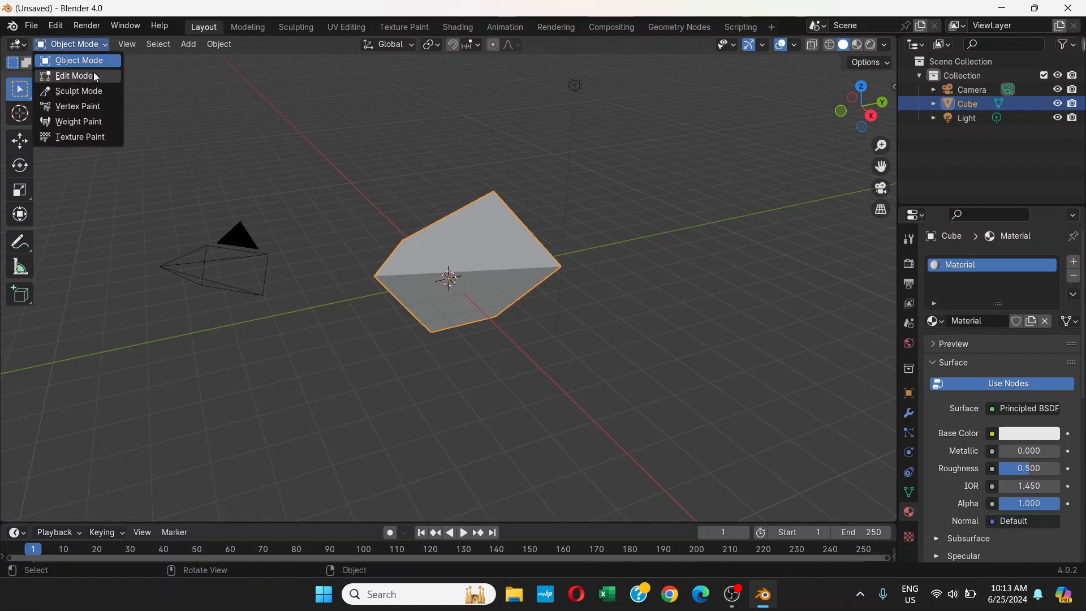
pyautogui.press('Tab')
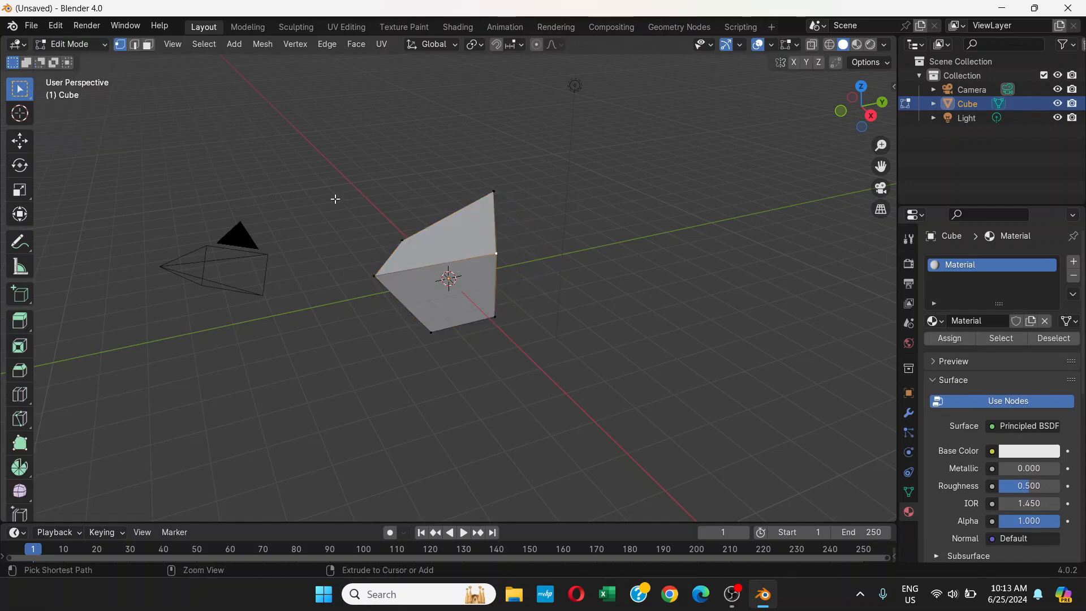
pyautogui.hotkey('ctrl', 'z')
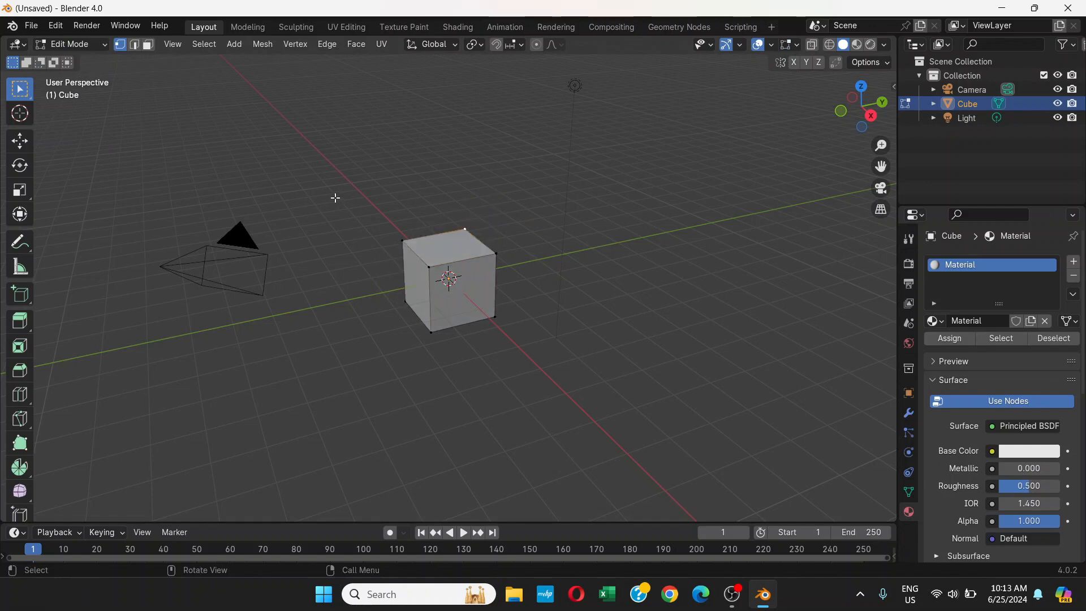
pyautogui.click(105, 49)
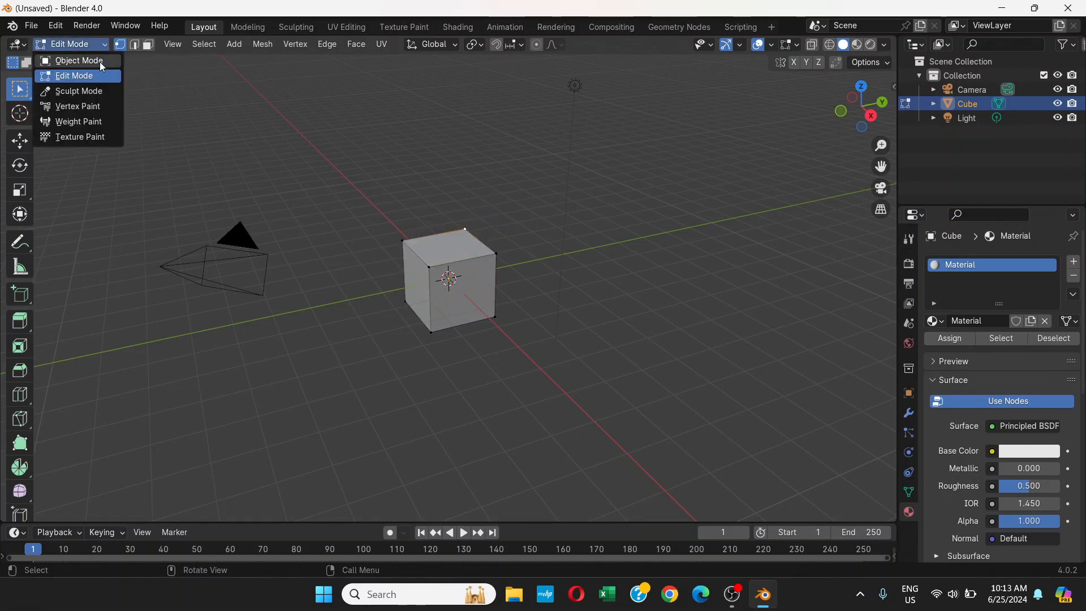
pyautogui.click(100, 61)
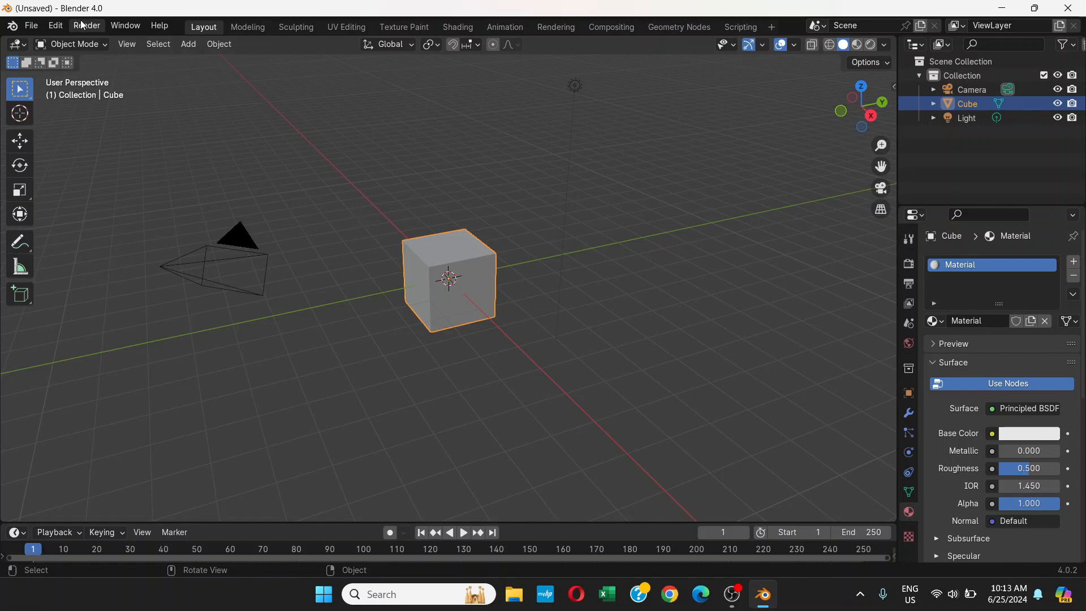
# Step: Duplicate the cube's entire mesh in Edit Mode, place the copy beside the original along the green Y axis, and return to Object Mode
pyautogui.click(101, 48)
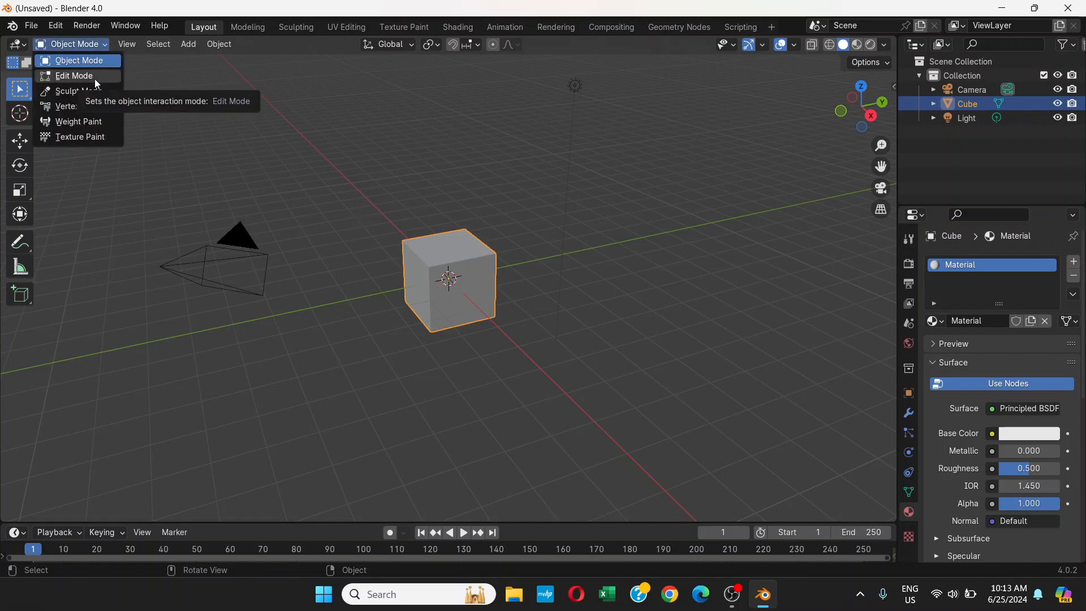
pyautogui.click(105, 45)
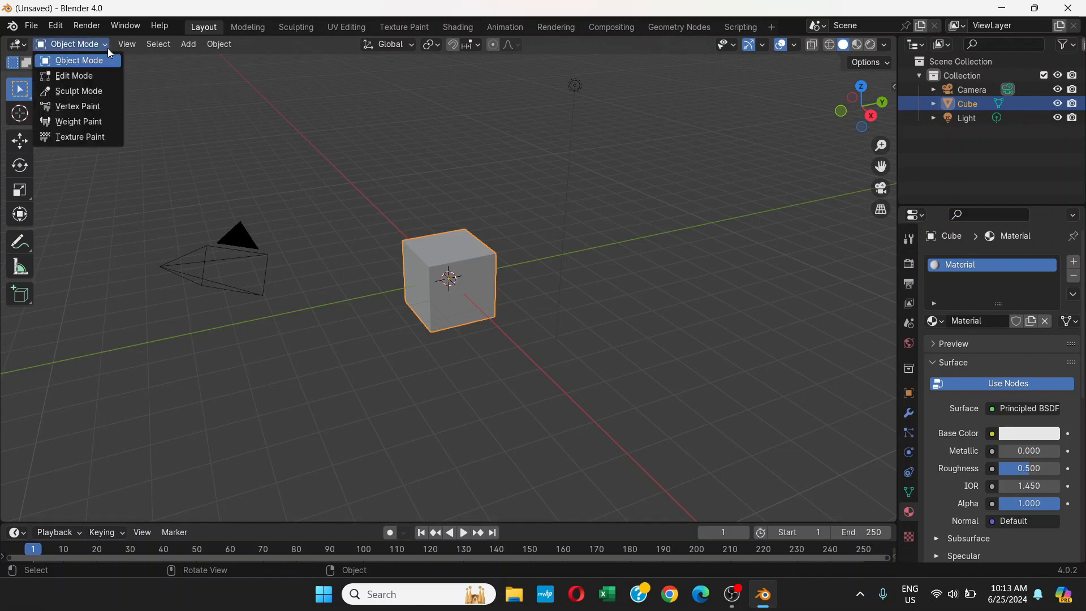
pyautogui.click(85, 77)
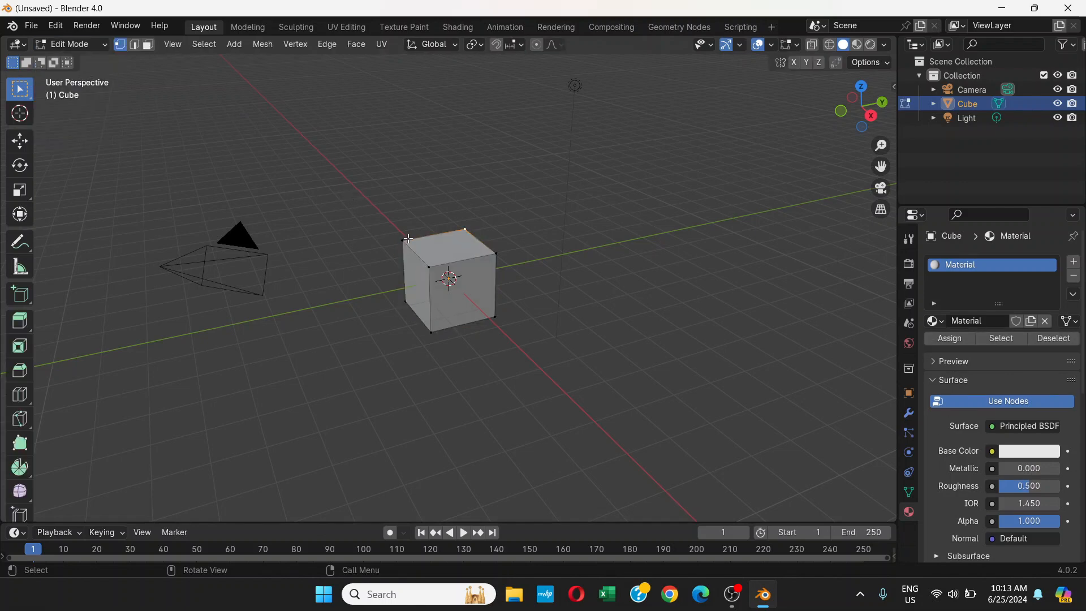
pyautogui.press('a')
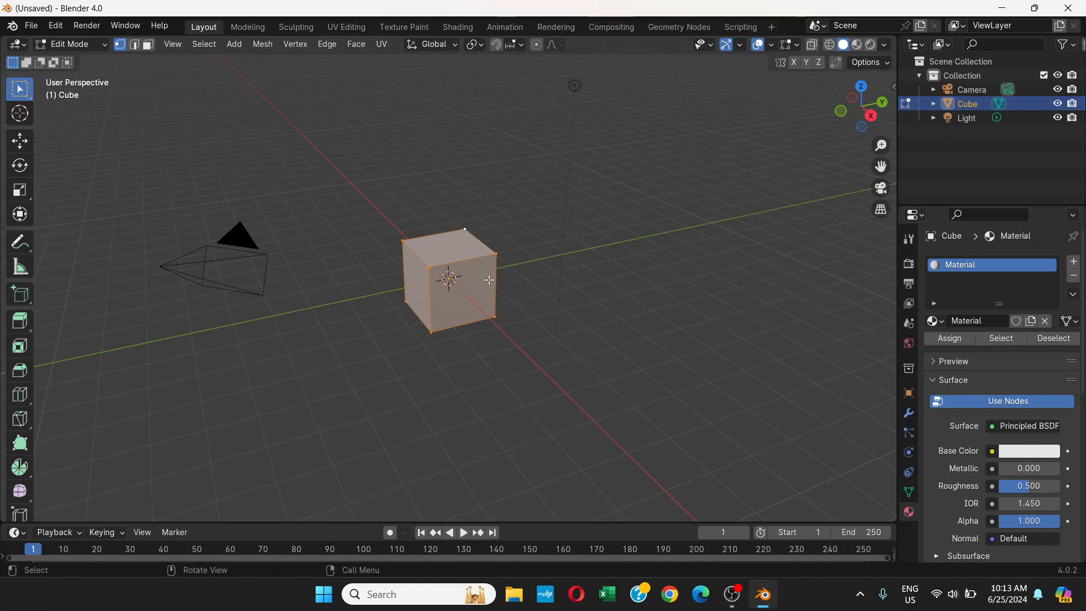
pyautogui.hotkey('shift', 'd')
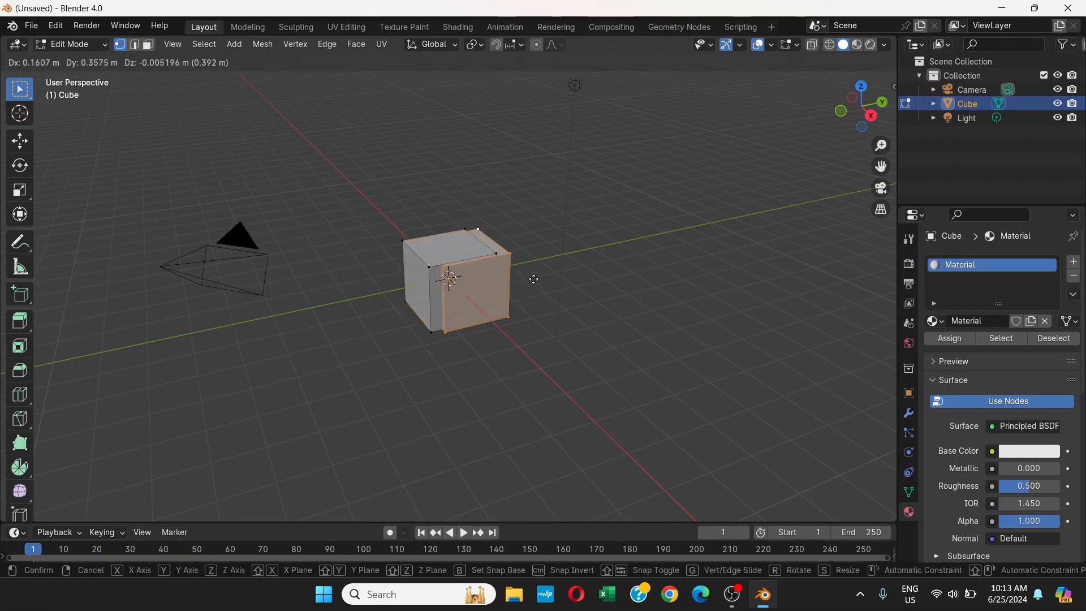
pyautogui.click(650, 252)
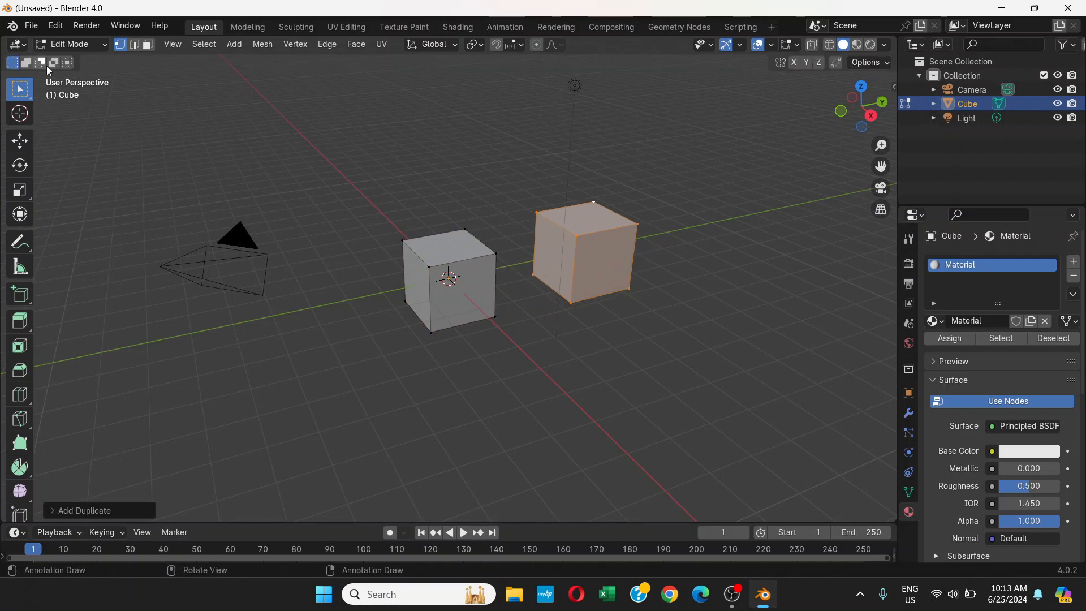
pyautogui.click(107, 44)
pyautogui.click(100, 46)
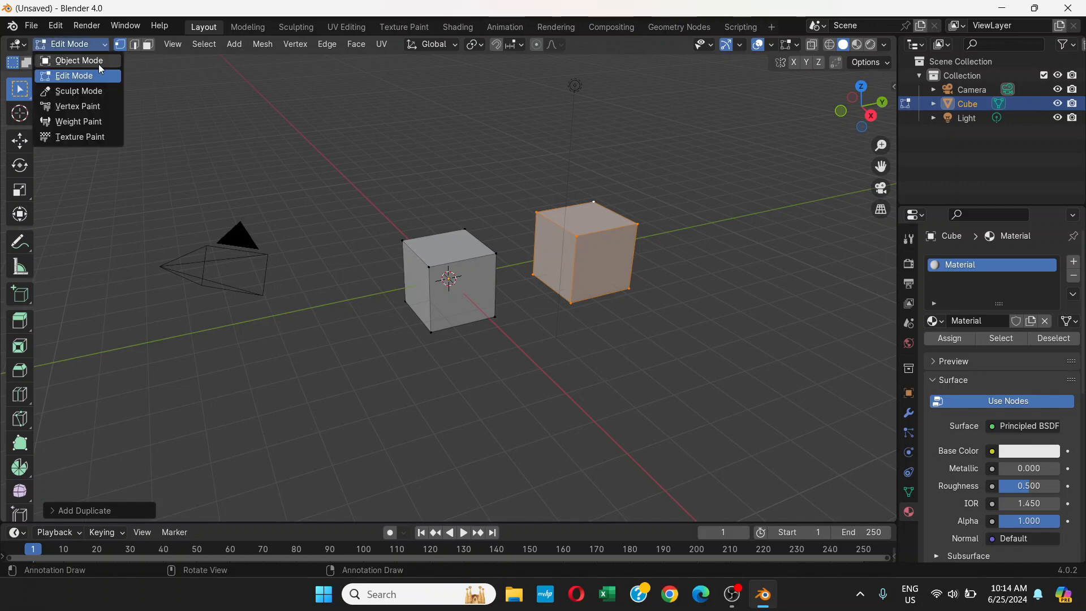
pyautogui.click(87, 62)
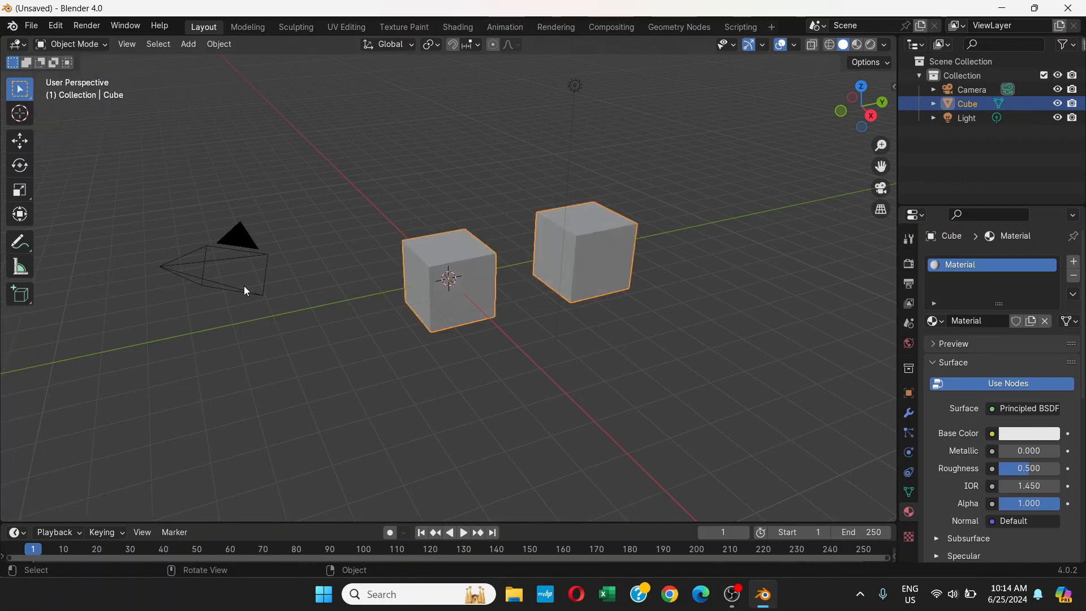
# Step: Deselect everything, select the object containing both cubes, and try moving it in Object Mode, cancelling the move
pyautogui.click(282, 363)
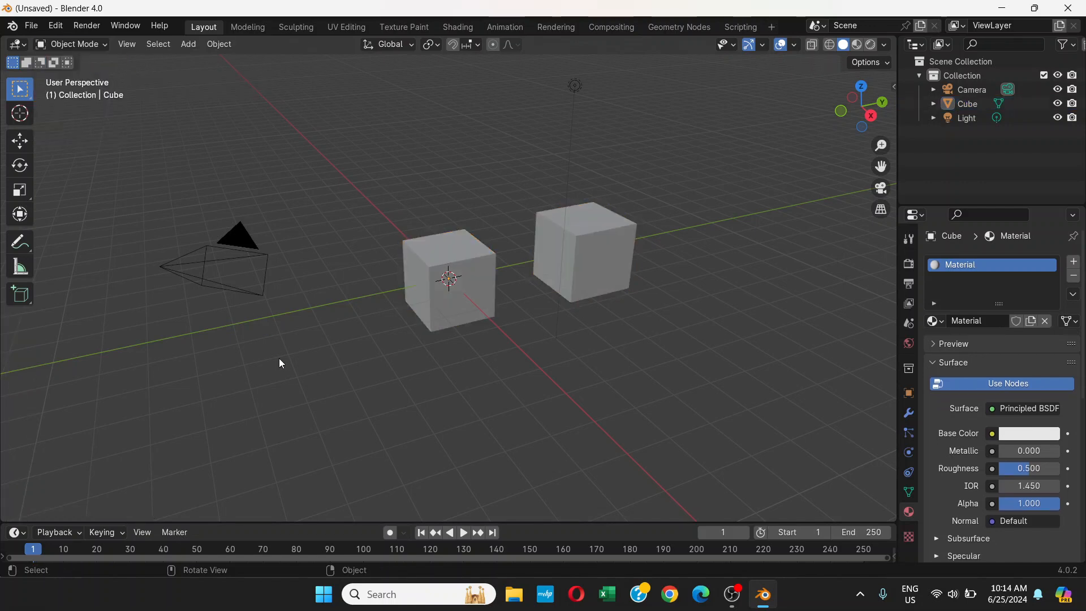
pyautogui.click(588, 232)
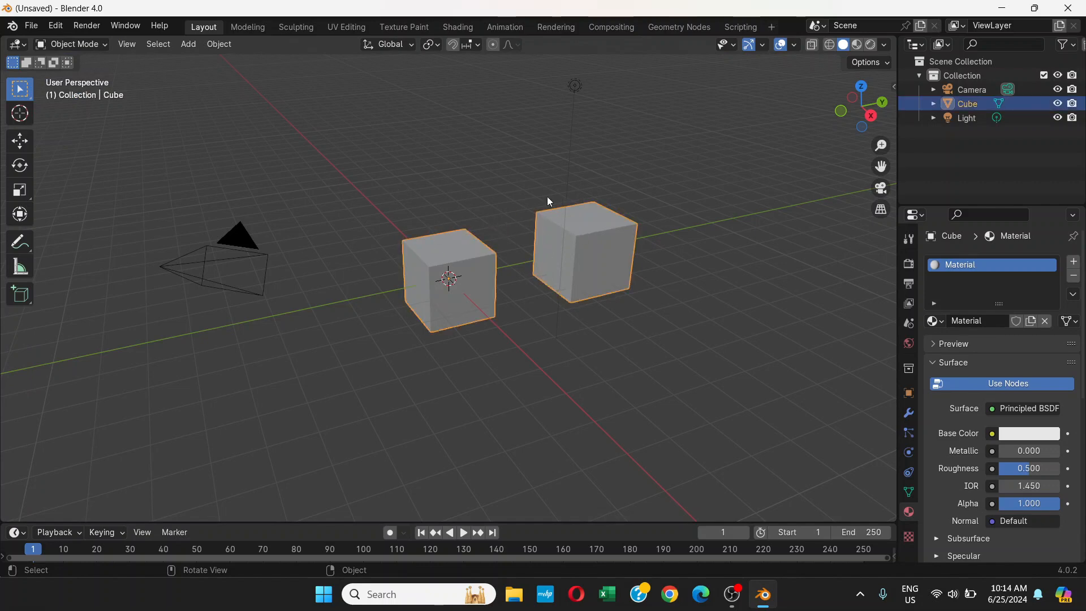
pyautogui.press('g')
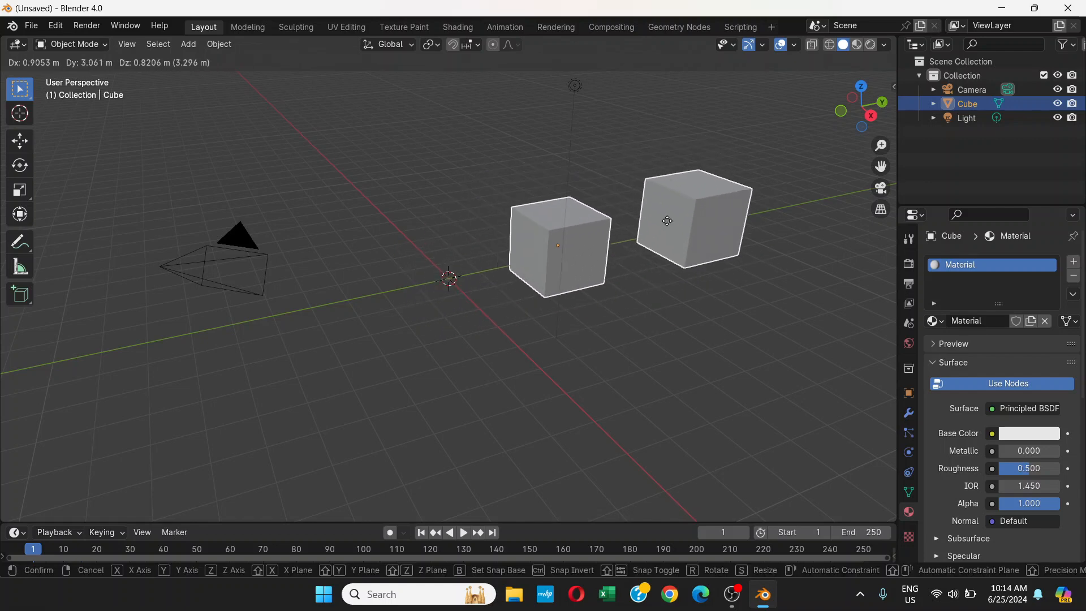
pyautogui.rightClick(669, 226)
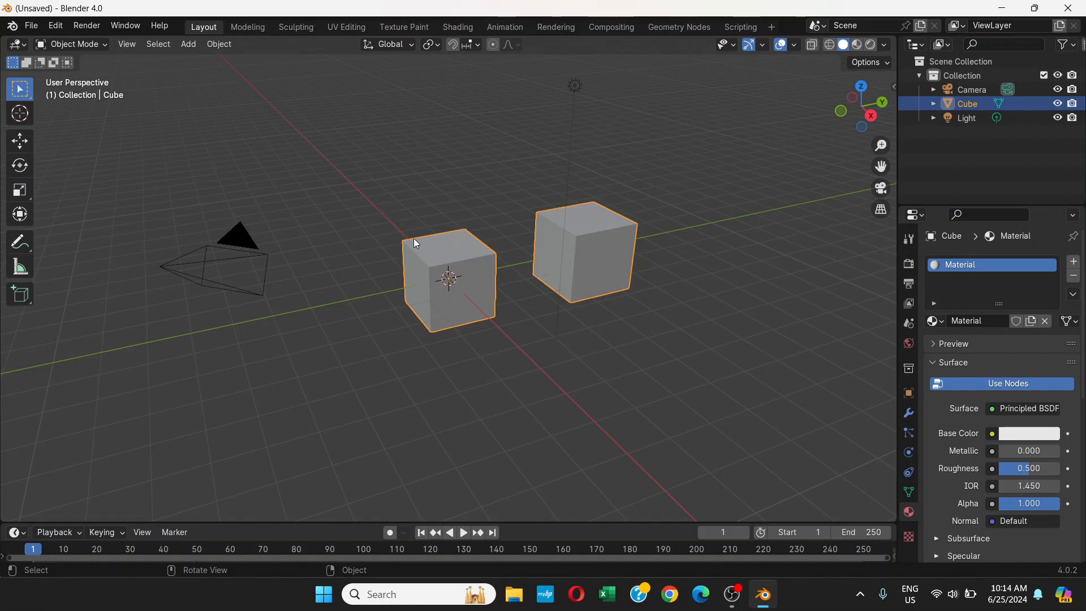
# Step: Compare how the two cubes are selected in Edit Mode and in Object Mode, ending in Object Mode
pyautogui.click(101, 50)
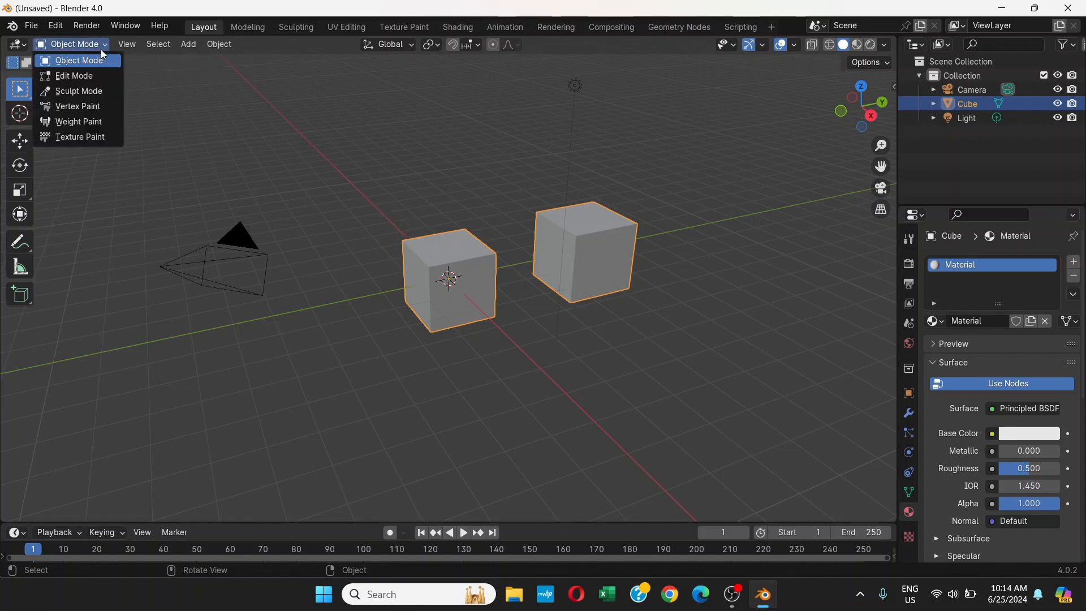
pyautogui.click(101, 79)
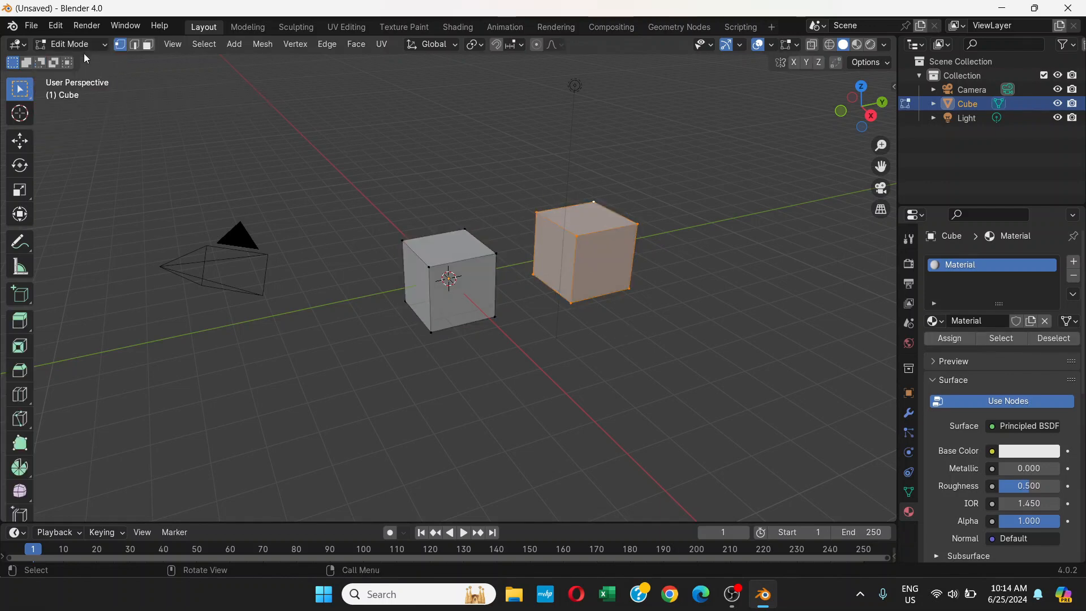
pyautogui.click(100, 48)
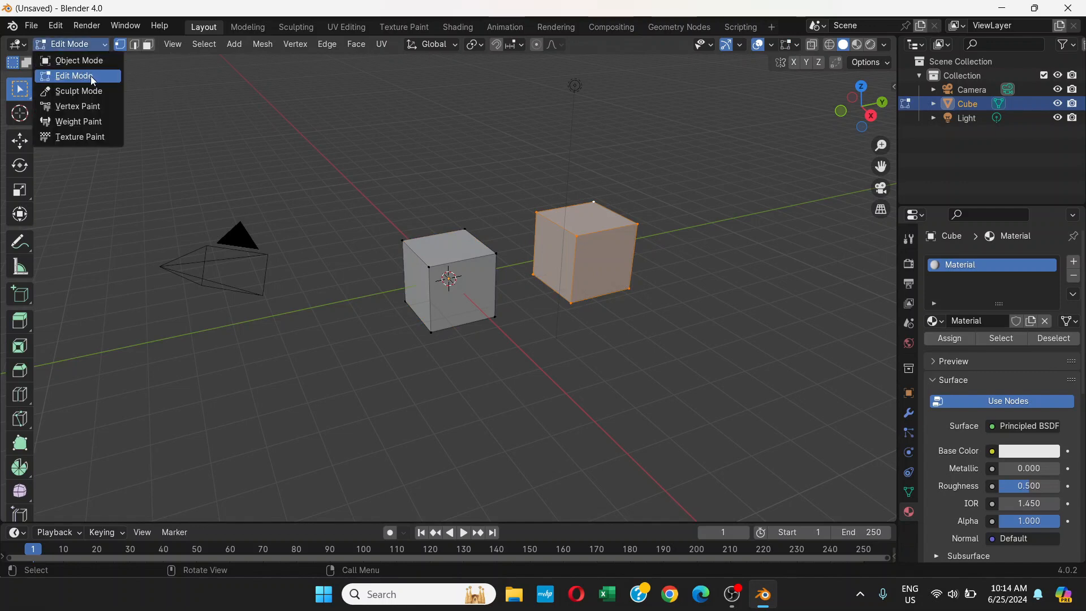
pyautogui.click(97, 77)
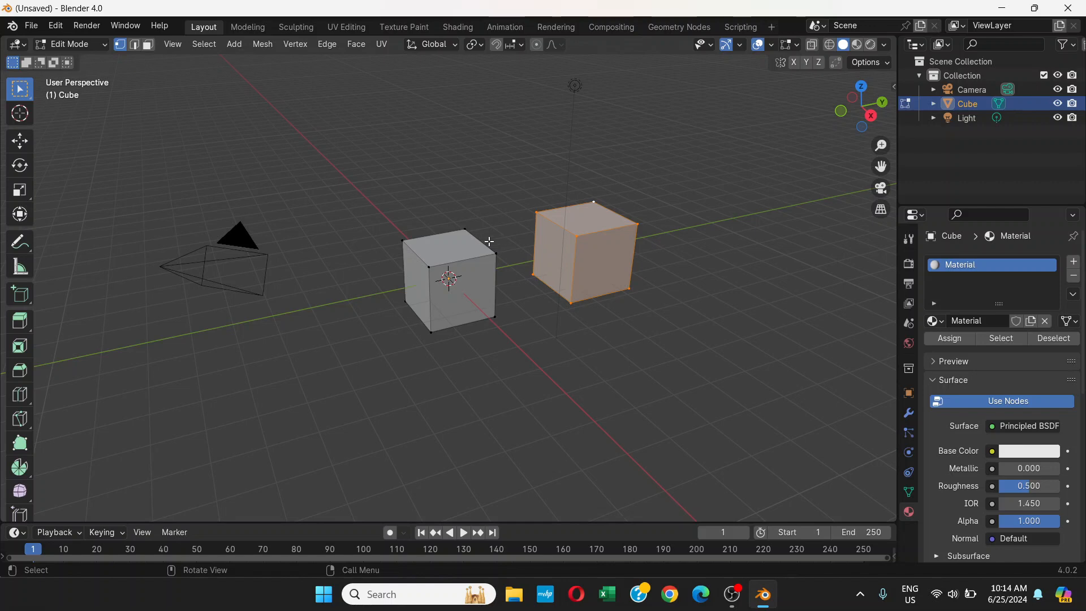
pyautogui.click(100, 46)
pyautogui.click(54, 59)
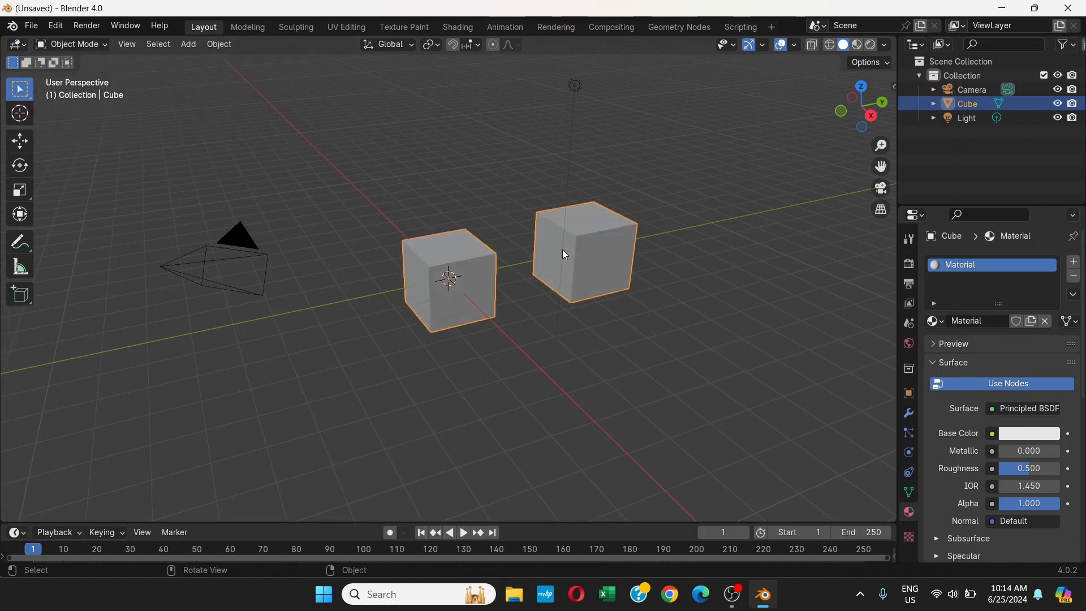
pyautogui.click(435, 198)
pyautogui.click(586, 260)
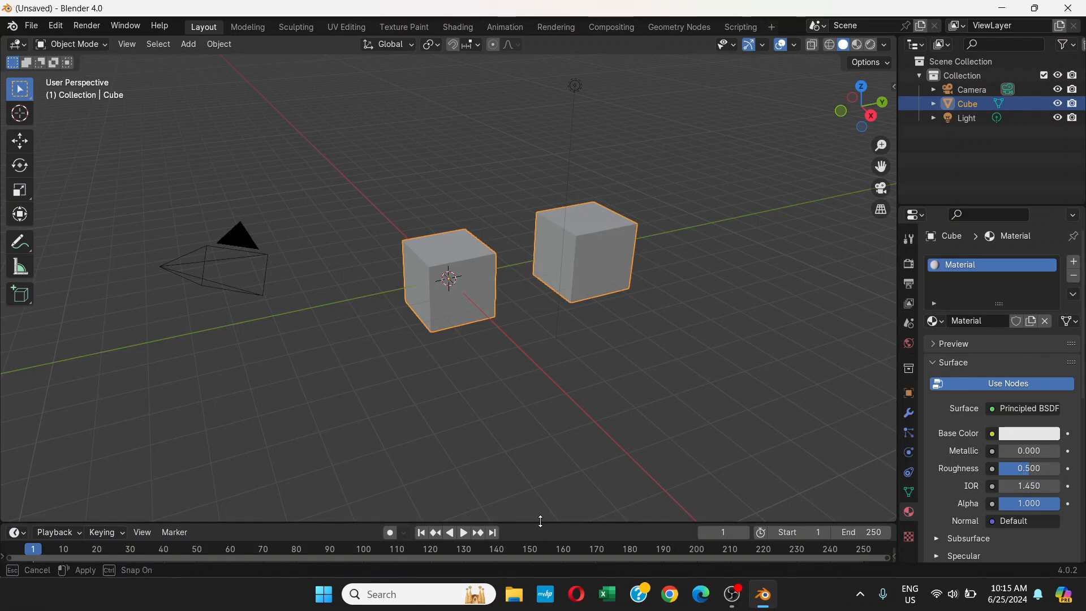
# Step: Enlarge the timeline area to show more of it, and shrink it back to its original height
pyautogui.moveTo(541, 521); pyautogui.dragTo(541, 428)
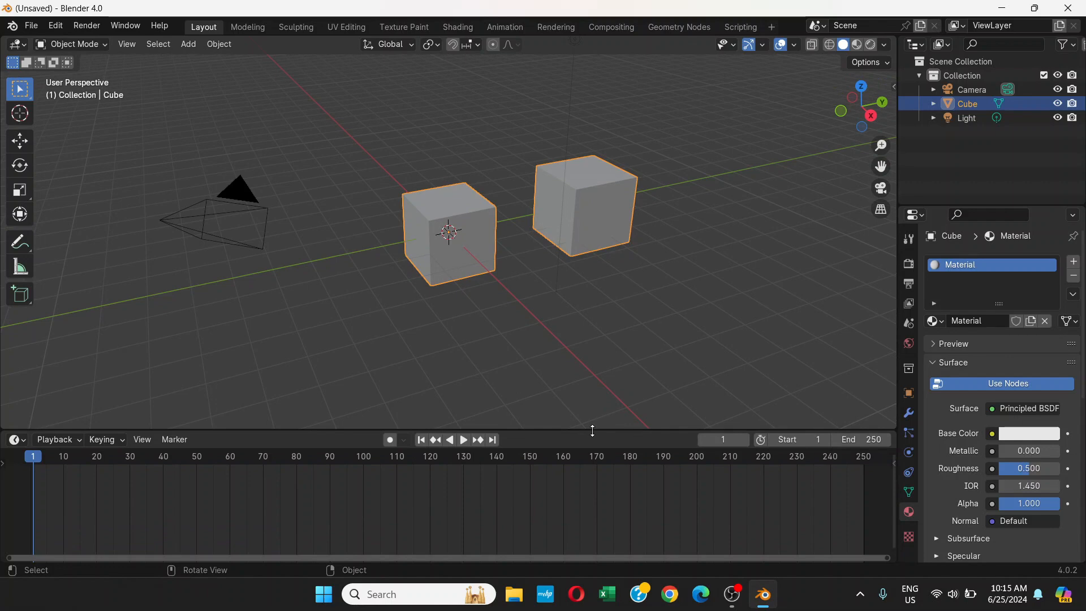
pyautogui.moveTo(593, 431); pyautogui.dragTo(592, 520)
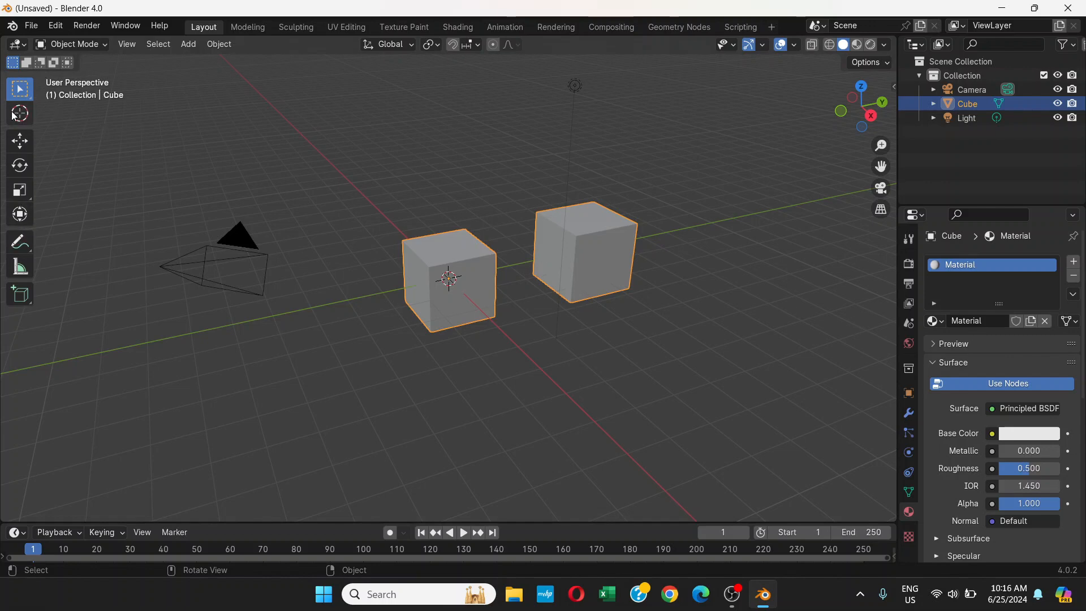
# Step: Enter Edit Mode, examine its additional modelling tools through the end of the tool list, and return to Object Mode
pyautogui.click(100, 46)
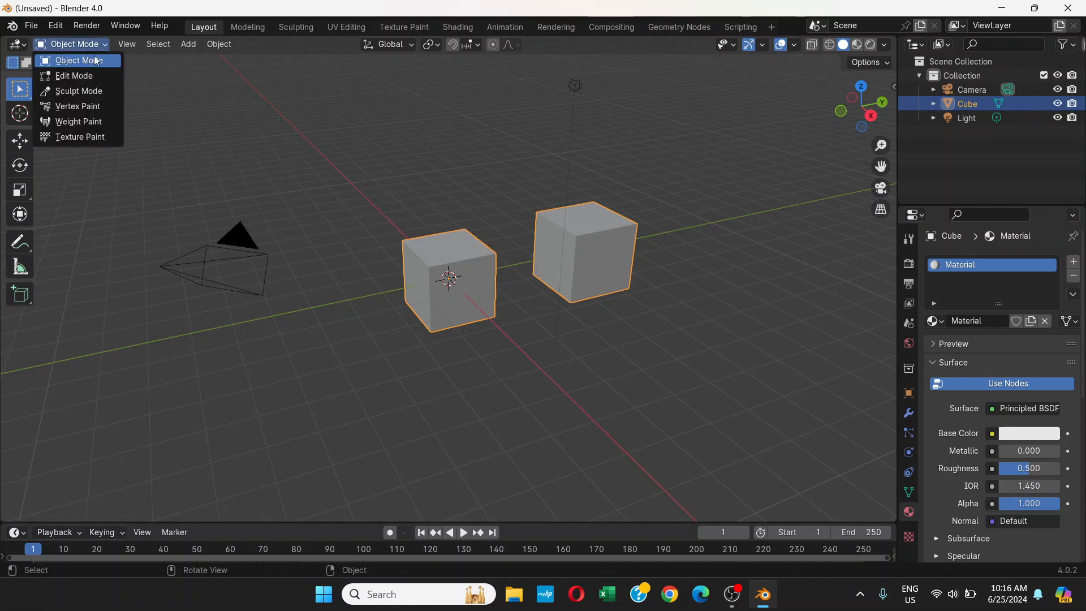
pyautogui.click(85, 76)
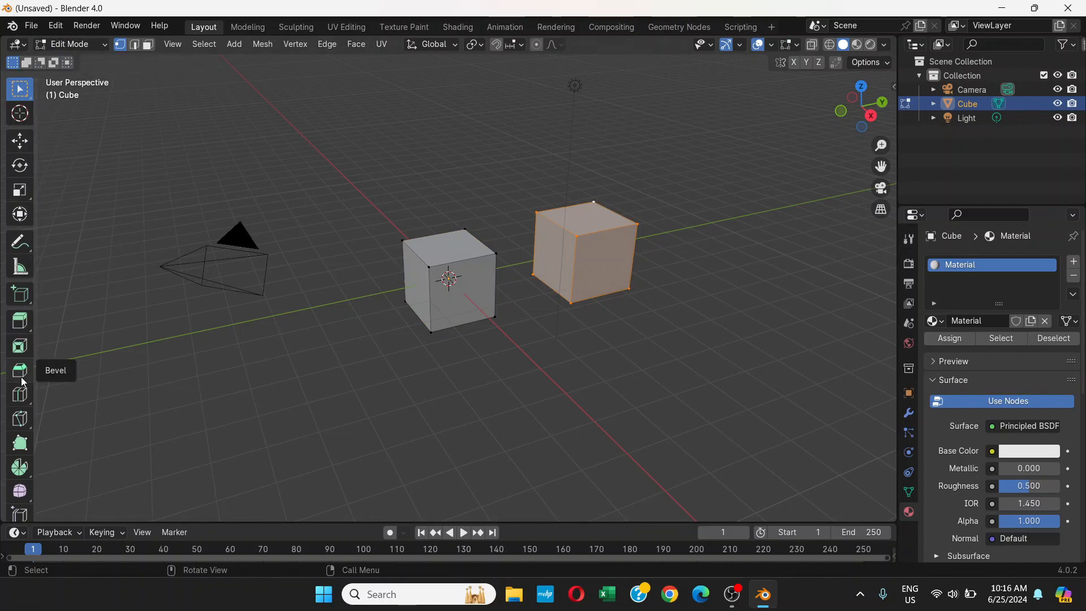
pyautogui.scroll(-3, 21, 379)
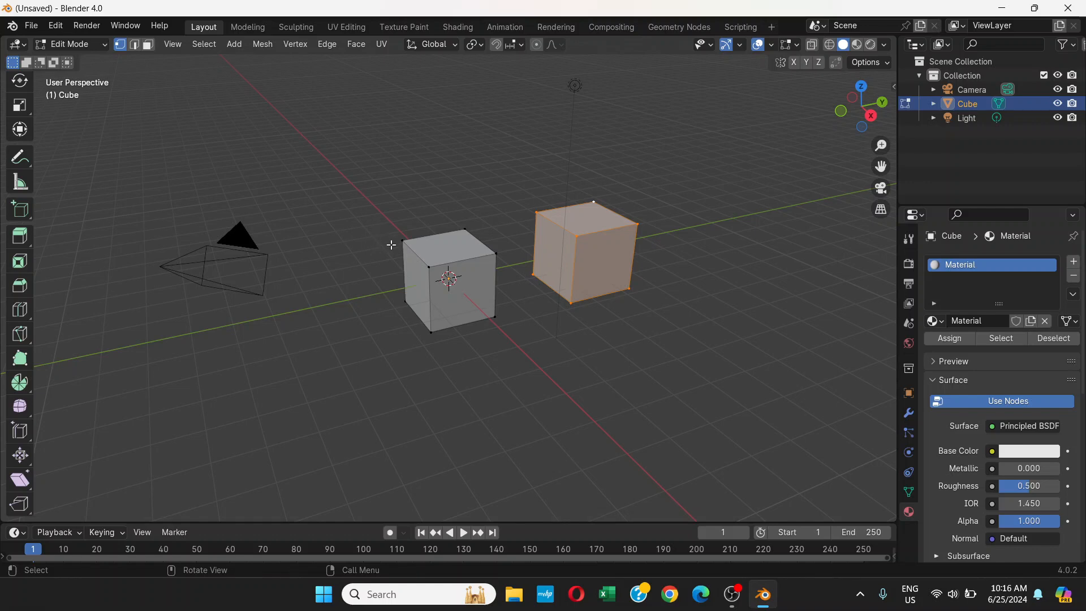
pyautogui.click(97, 48)
pyautogui.click(96, 62)
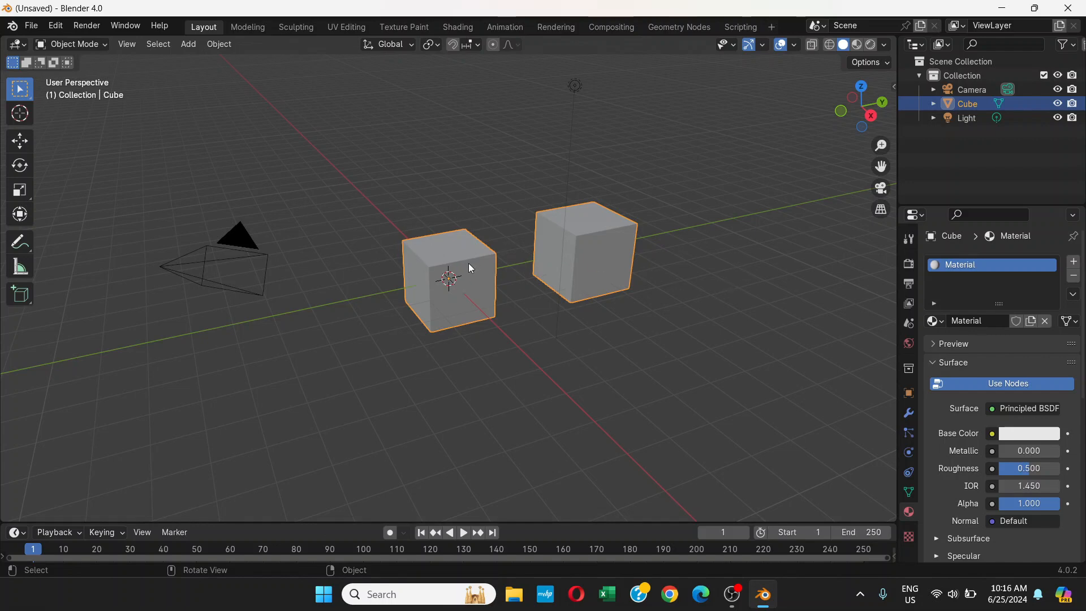
# Step: Toggle repeatedly between Object Mode and Edit Mode on the selected object, ending in Object Mode
pyautogui.press('Tab')
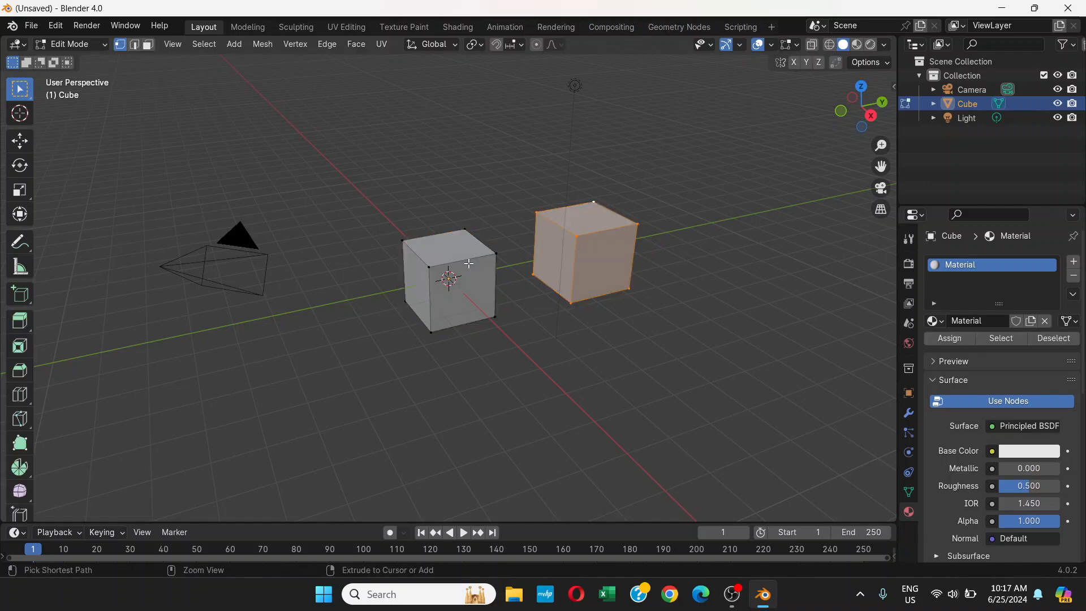
pyautogui.press('Tab')
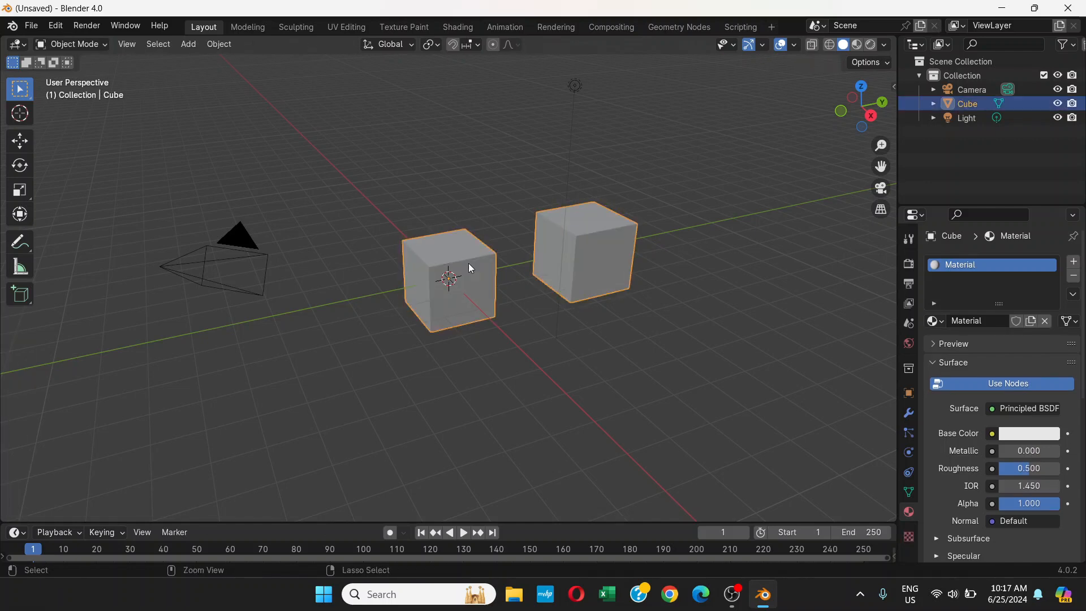
pyautogui.press('Tab')
pyautogui.press('Tab')
# Step: Undo the mesh duplication in Edit Mode so that only the original cube is left, and return to Object Mode
pyautogui.press('Tab')
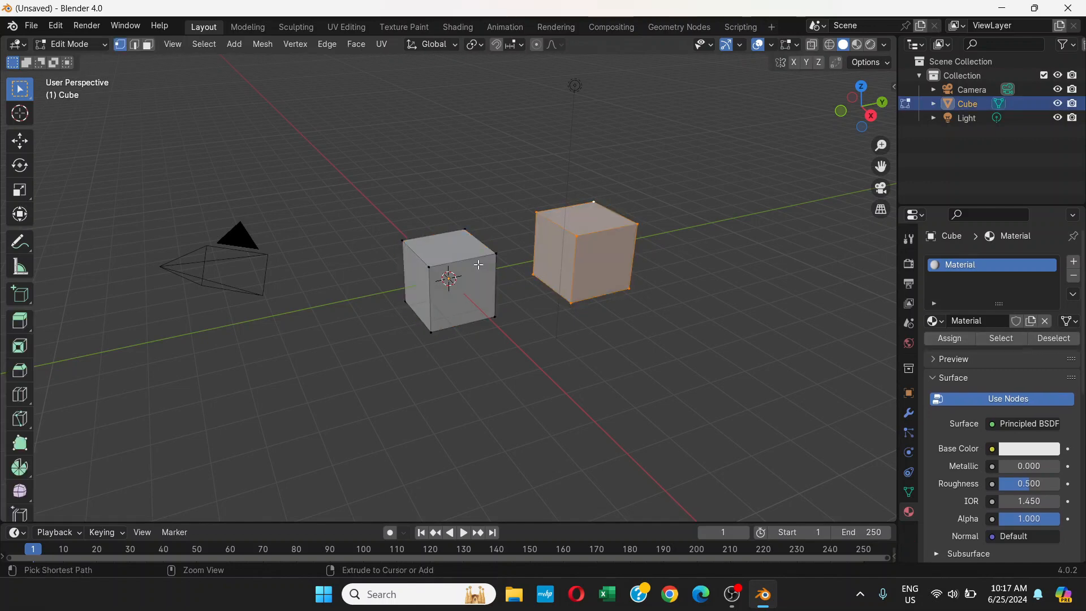
pyautogui.hotkey('ctrl', 'z')
pyautogui.press('Tab')
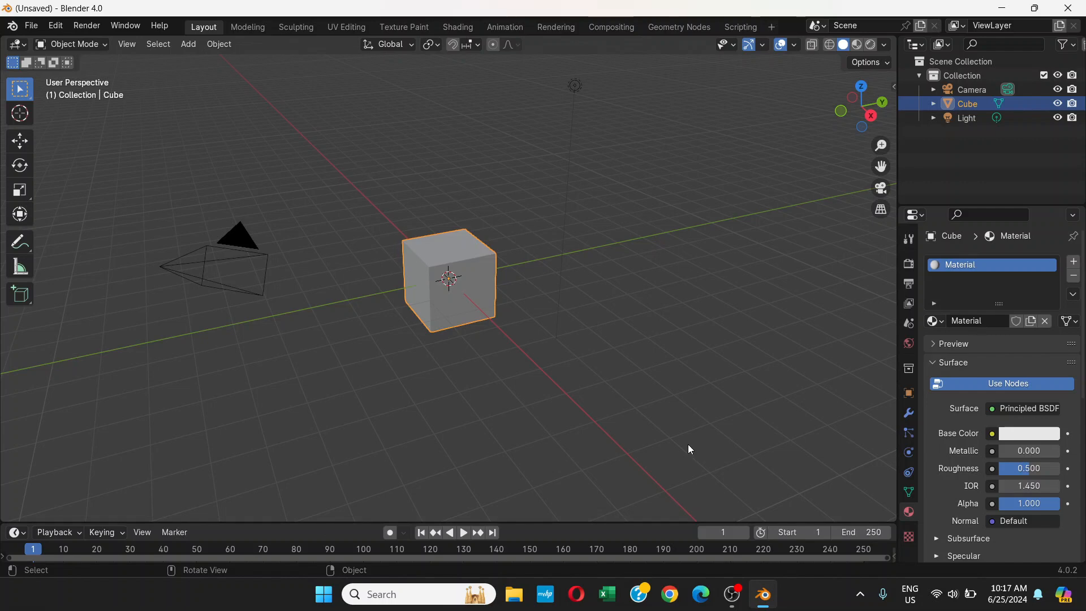
pyautogui.click(733, 594)
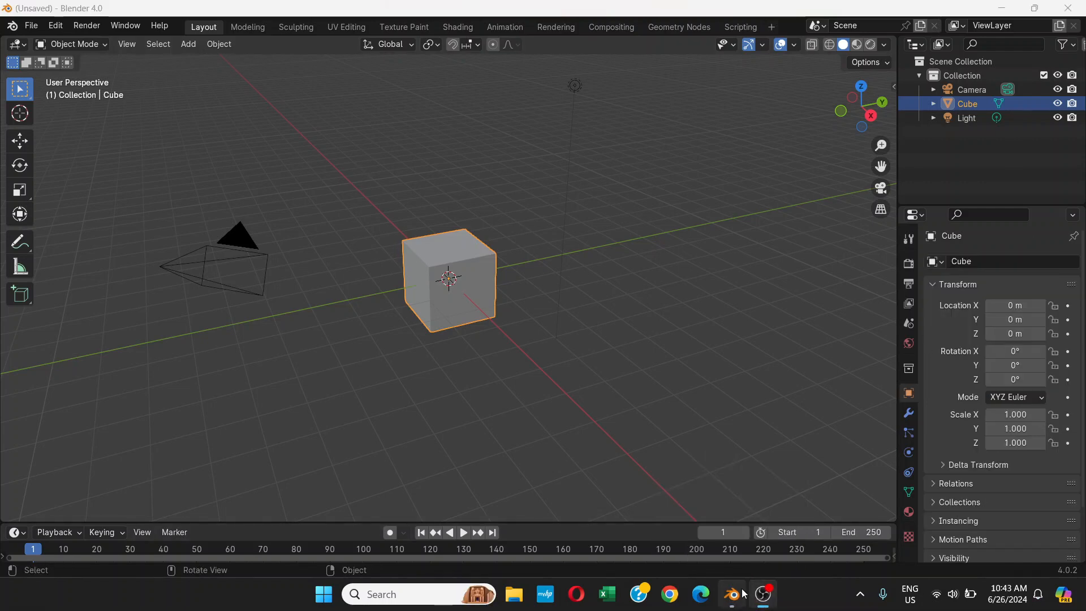
pyautogui.click(736, 598)
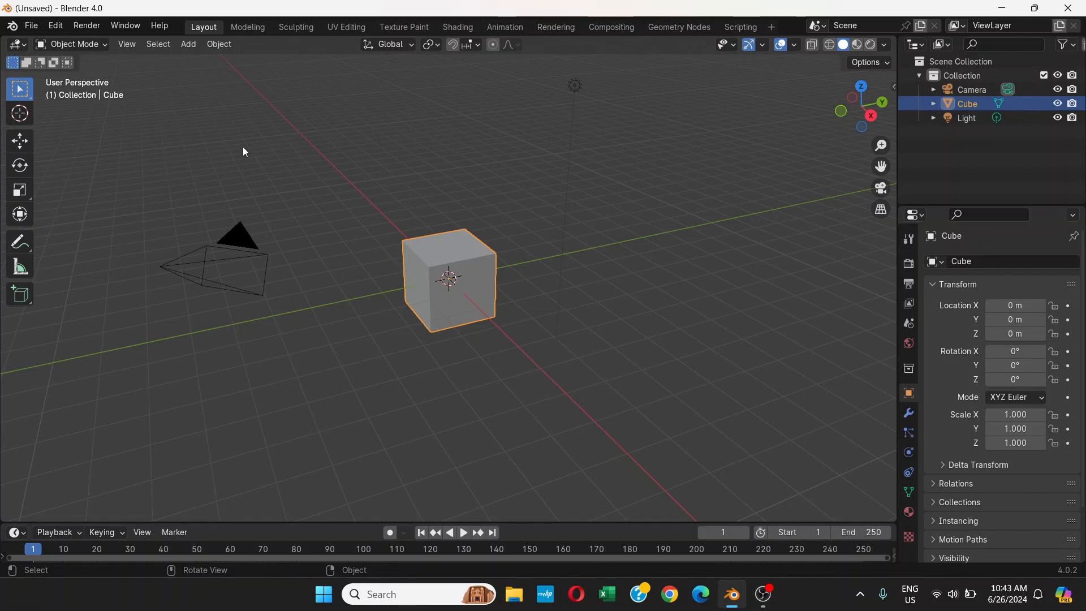
# Step: Deselect and reselect the cube twice, ending with the cube selected
pyautogui.click(31, 26)
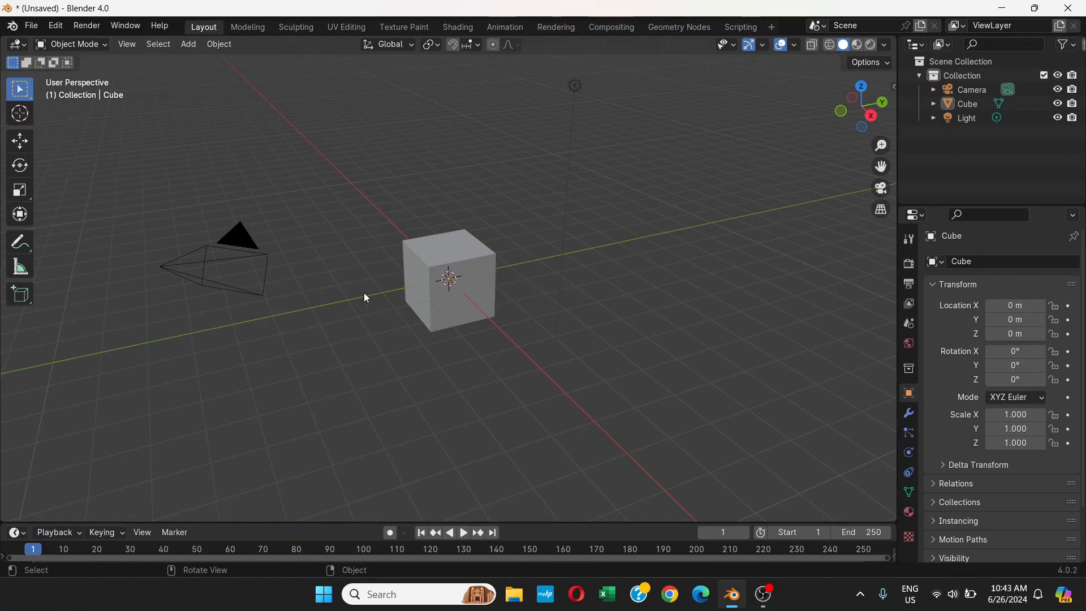
pyautogui.click(475, 279)
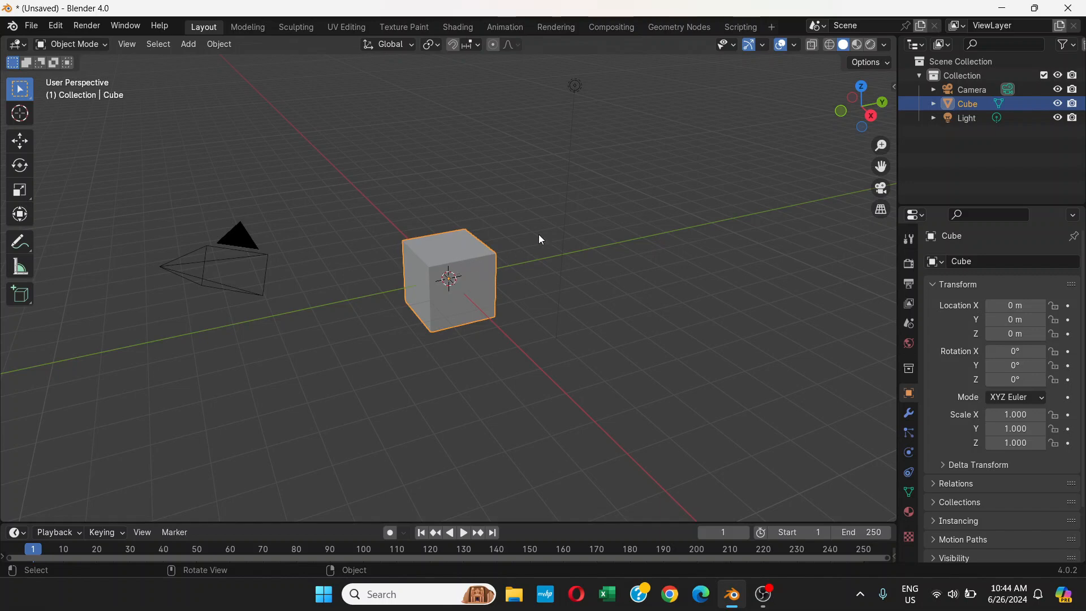
pyautogui.click(643, 201)
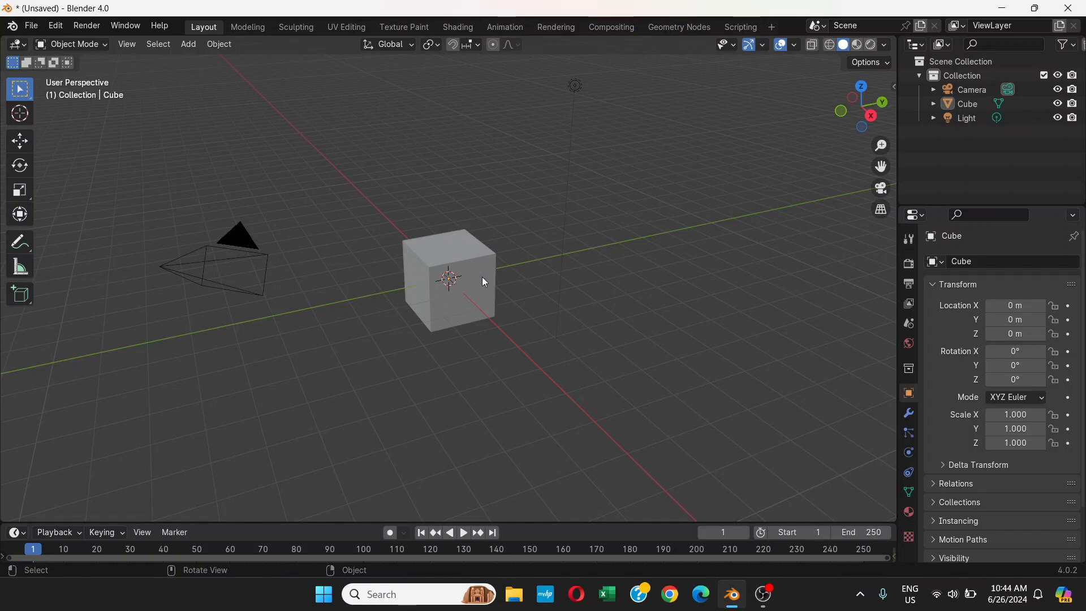
pyautogui.click(458, 268)
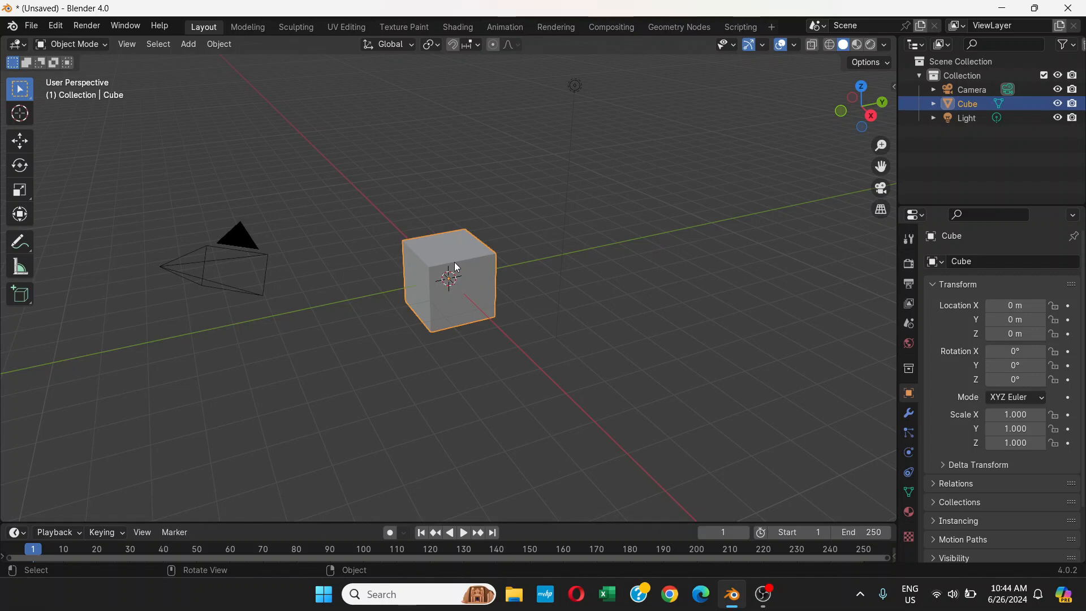
# Step: Move the cube freely to about X 2.97, Y 7.57, Z 0.68 m, and clear its location back to the origin
pyautogui.press('g')
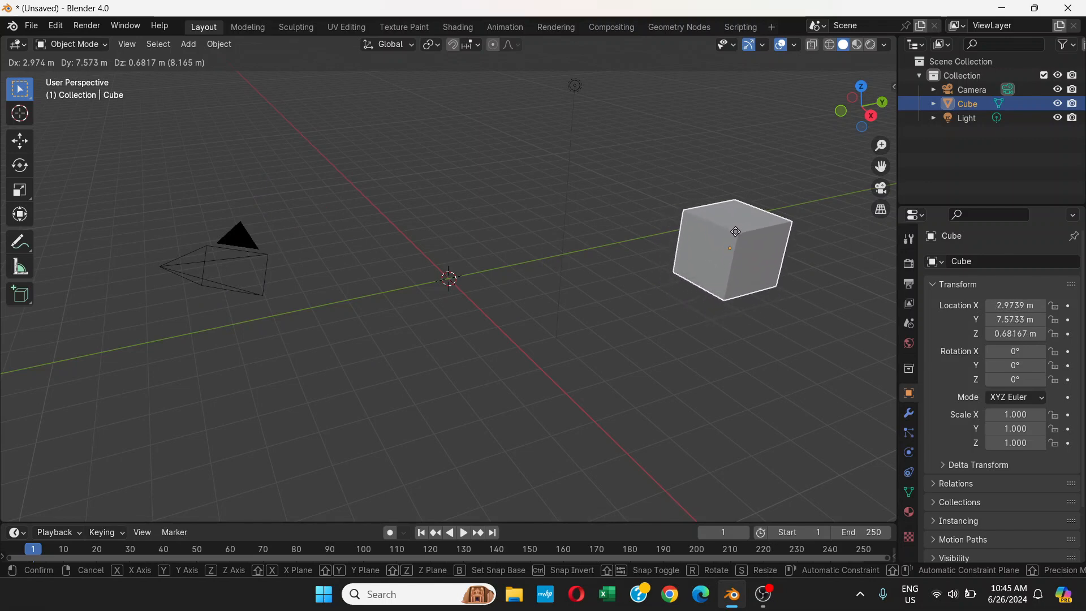
pyautogui.click(735, 232)
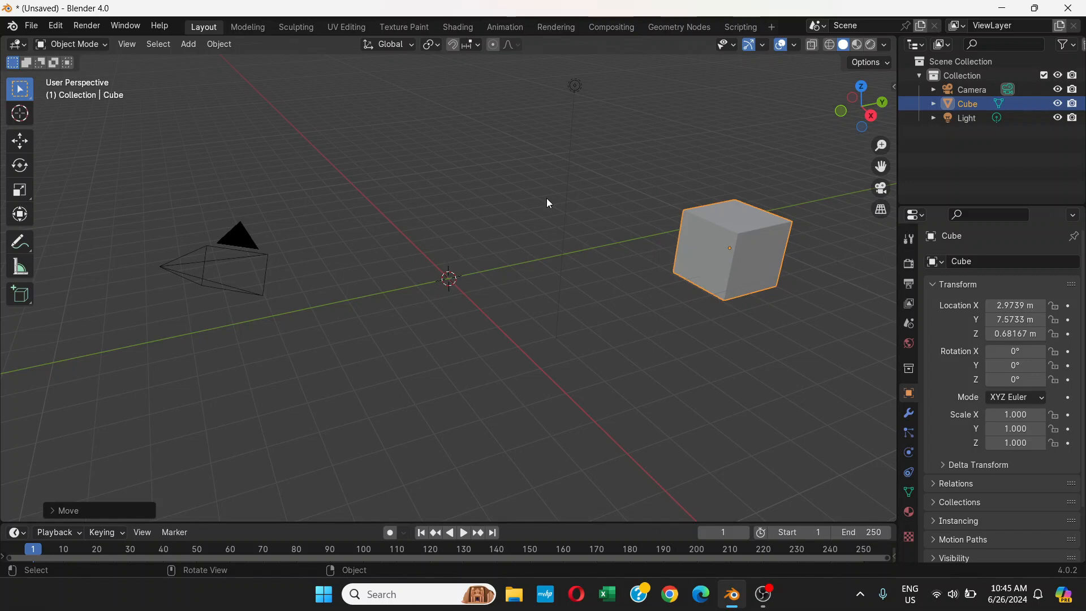
pyautogui.hotkey('alt', 'g')
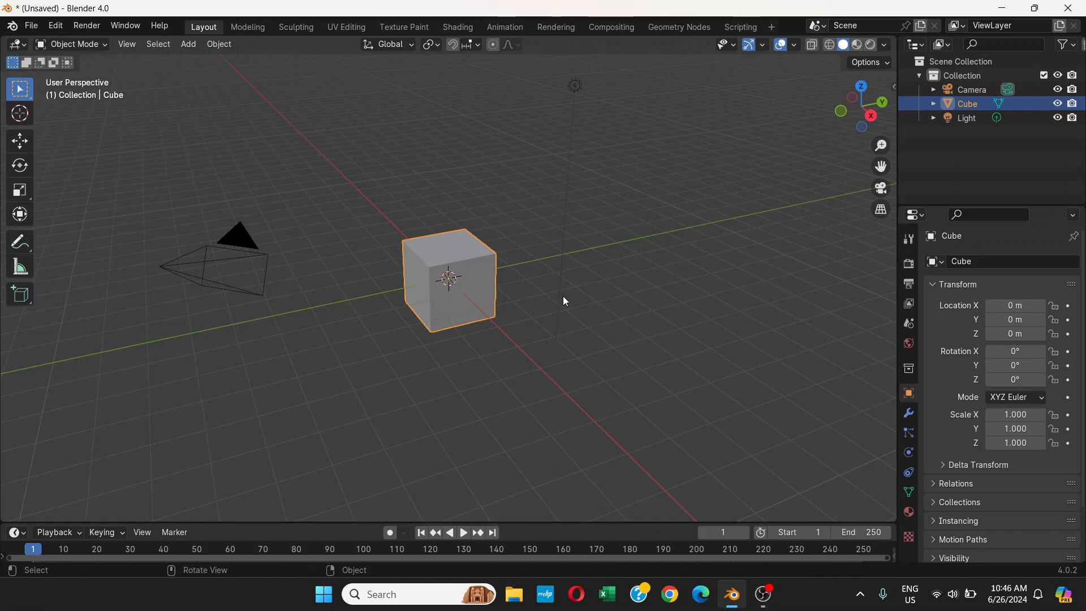
# Step: Deselect the cube and sweep several selection boxes across empty parts of the viewport
pyautogui.click(625, 298)
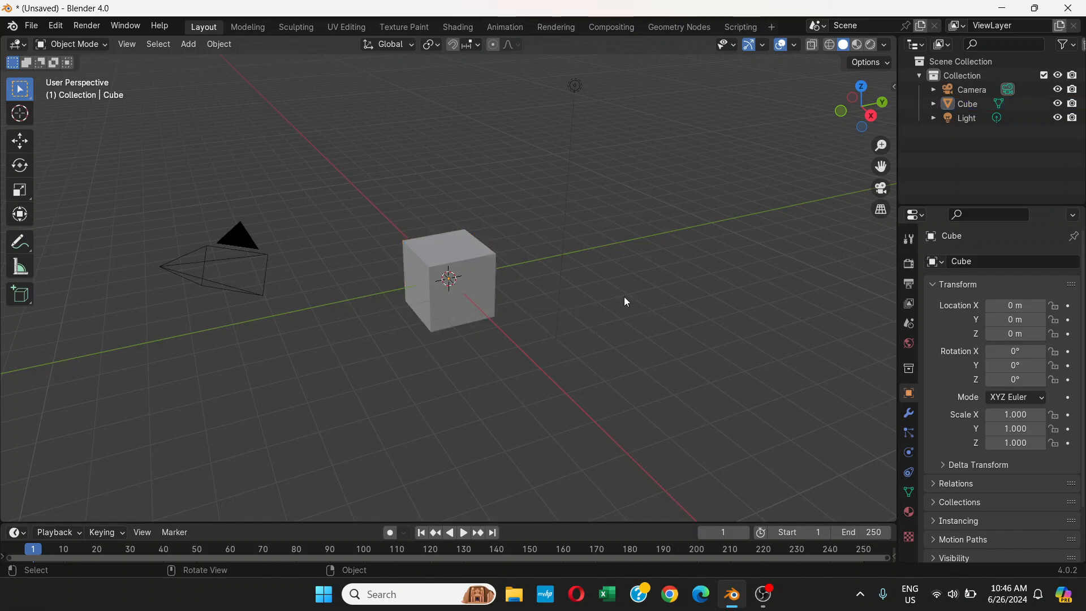
pyautogui.moveTo(625, 297); pyautogui.dragTo(731, 306)
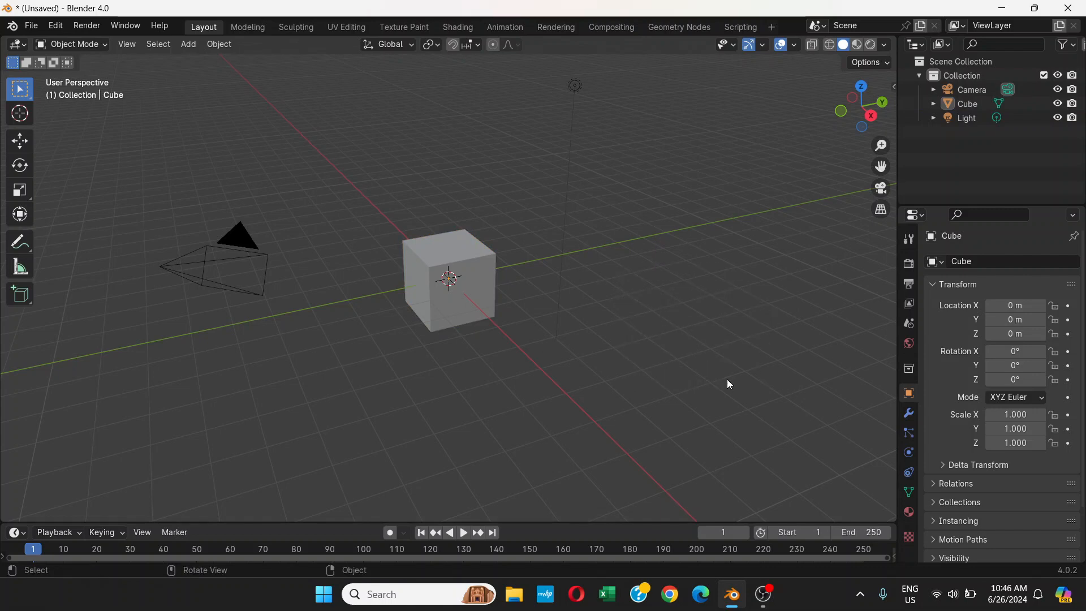
pyautogui.moveTo(618, 322); pyautogui.dragTo(780, 269)
pyautogui.moveTo(385, 147); pyautogui.dragTo(557, 160)
pyautogui.moveTo(645, 174); pyautogui.dragTo(813, 220)
pyautogui.moveTo(323, 403); pyautogui.dragTo(164, 186)
pyautogui.click(335, 365)
pyautogui.moveTo(512, 118); pyautogui.dragTo(615, 75)
pyautogui.click(589, 349)
pyautogui.moveTo(374, 388); pyautogui.dragTo(691, 451)
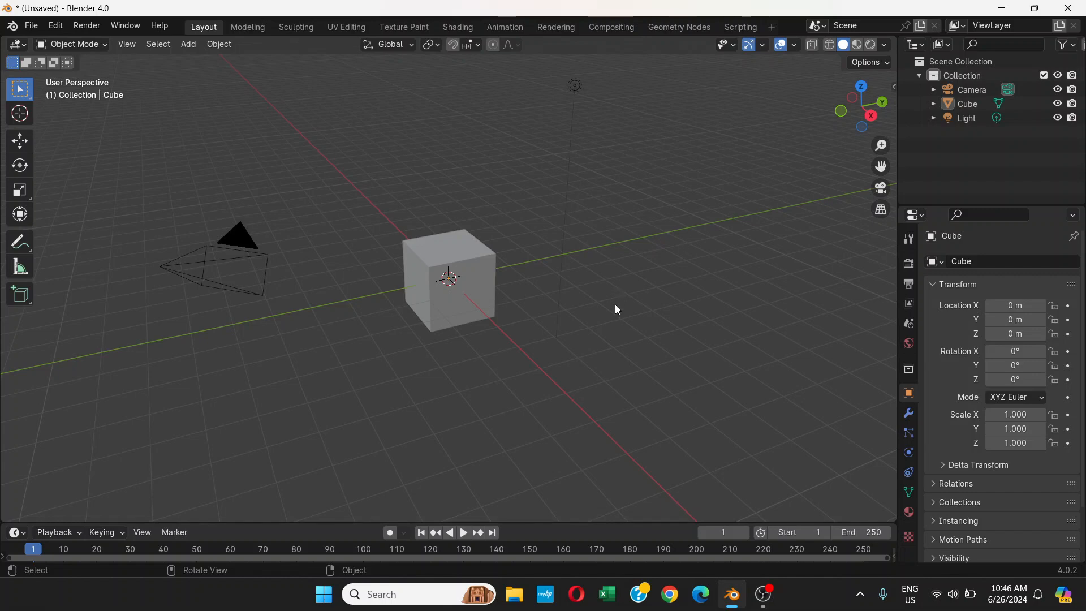
# Step: Orbit the view around the cube to examine it from different sides and heights
pyautogui.moveTo(616, 305); pyautogui.dragTo(514, 293, button='middle')
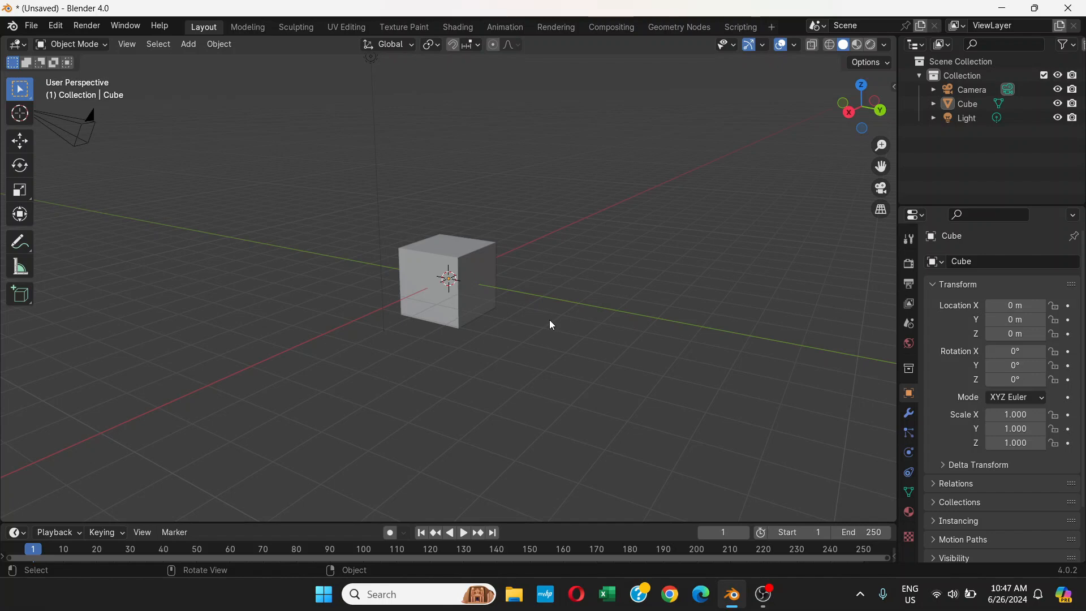
pyautogui.hscroll(-5, 553, 324)
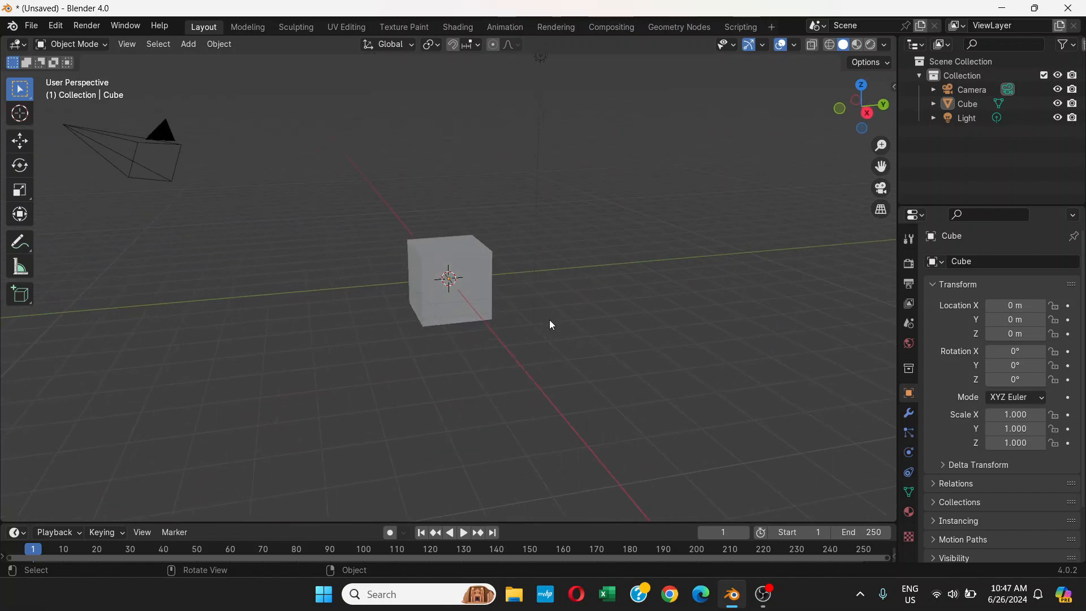
pyautogui.hscroll(8, 552, 325)
pyautogui.hscroll(-4, 550, 321)
pyautogui.scroll(4, 549, 320)
pyautogui.hscroll(-8, 549, 320)
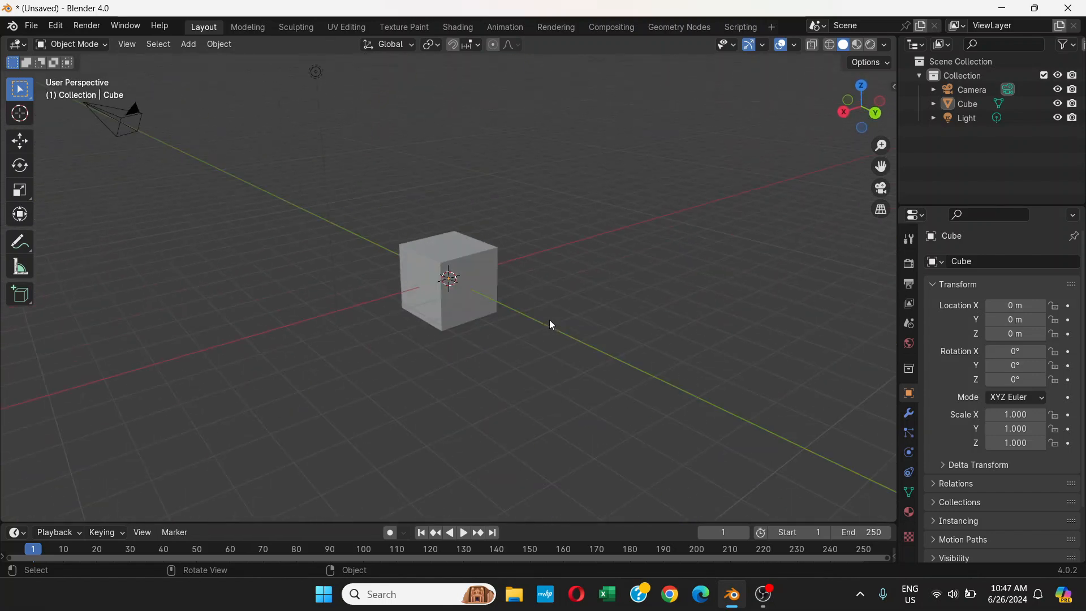
pyautogui.scroll(-4, 549, 321)
pyautogui.hscroll(8, 549, 320)
pyautogui.scroll(3, 550, 321)
pyautogui.scroll(-5, 549, 320)
pyautogui.scroll(5, 549, 321)
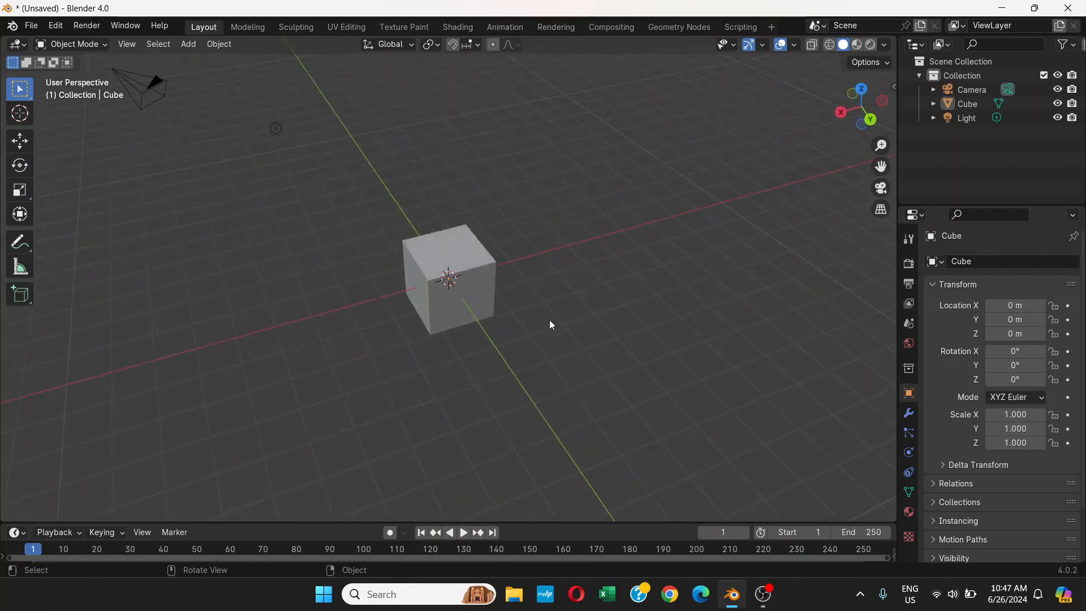
pyautogui.hscroll(5, 550, 321)
pyautogui.scroll(-4, 549, 321)
pyautogui.hscroll(-4, 550, 321)
pyautogui.hscroll(8, 550, 321)
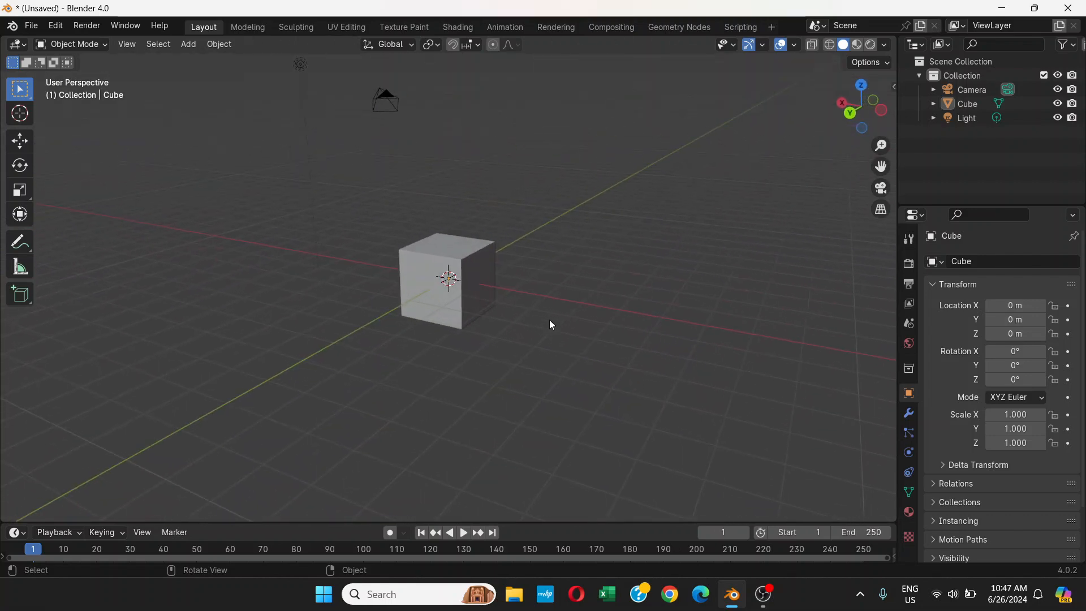
pyautogui.hscroll(12, 549, 321)
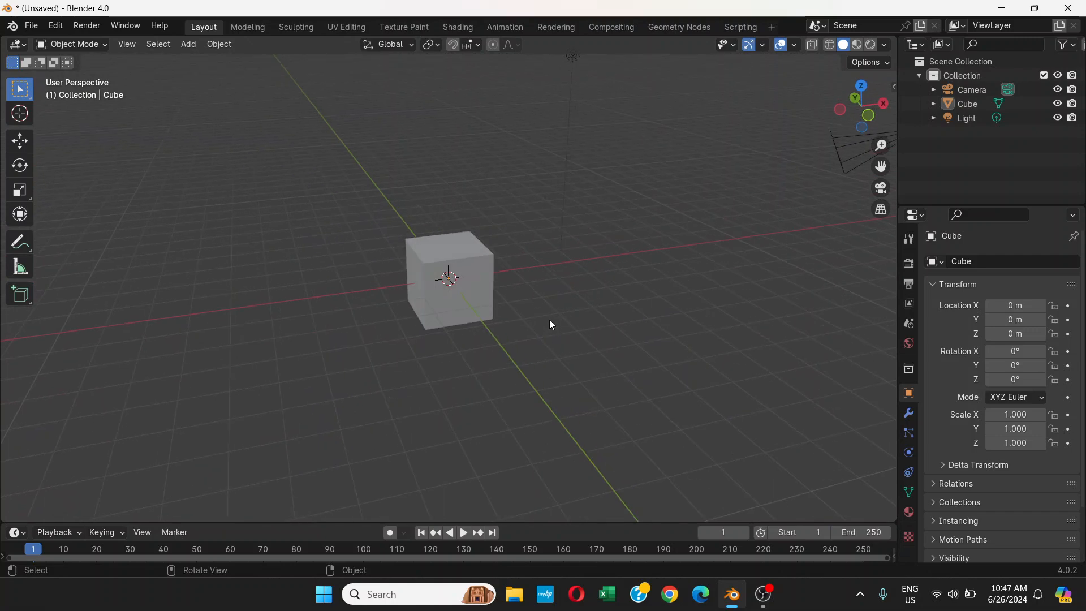
pyautogui.hscroll(-10, 549, 321)
pyautogui.scroll(-2, 550, 320)
pyautogui.scroll(3, 550, 321)
pyautogui.hscroll(5, 549, 321)
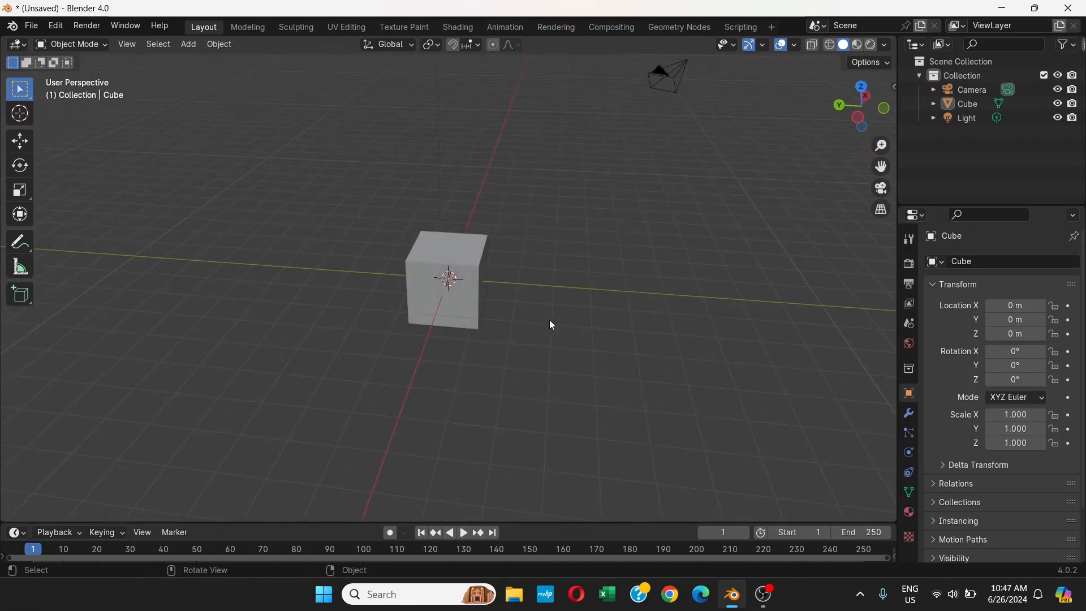
pyautogui.hscroll(1, 549, 320)
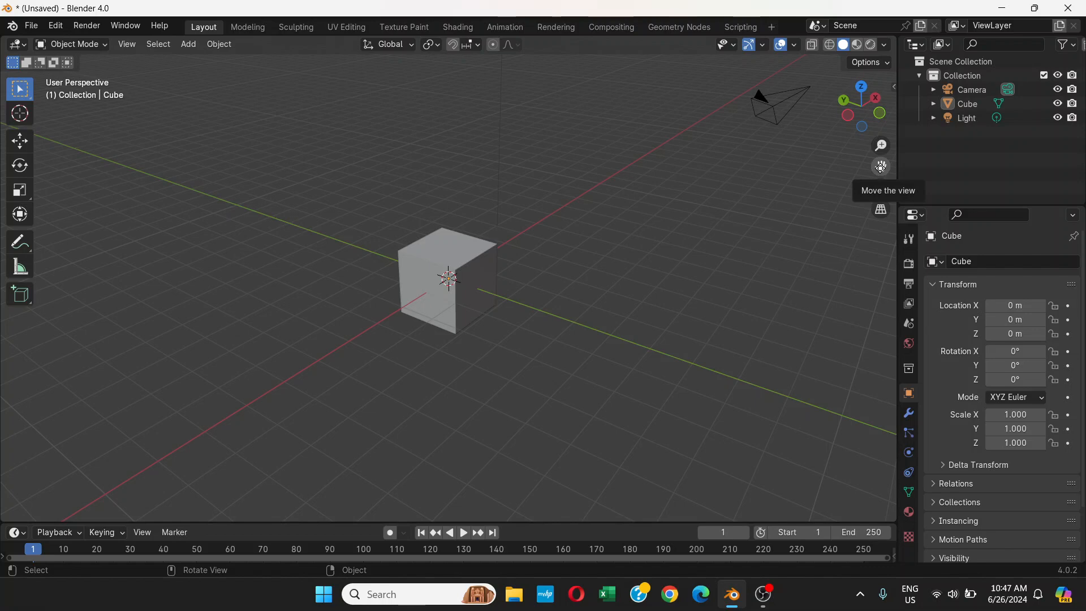
# Step: Alternate between panning the view and rotating it around the cube with the on-screen navigation gizmos
pyautogui.moveTo(881, 166)
pyautogui.mouseDown()
pyautogui.moveTo(836, 176)
pyautogui.moveTo(844, 122)
pyautogui.moveTo(943, 105)
pyautogui.moveTo(926, 229)
pyautogui.moveTo(870, 148)
pyautogui.moveTo(881, 167)
pyautogui.moveTo(847, 168)
pyautogui.moveTo(888, 161)
pyautogui.mouseUp()
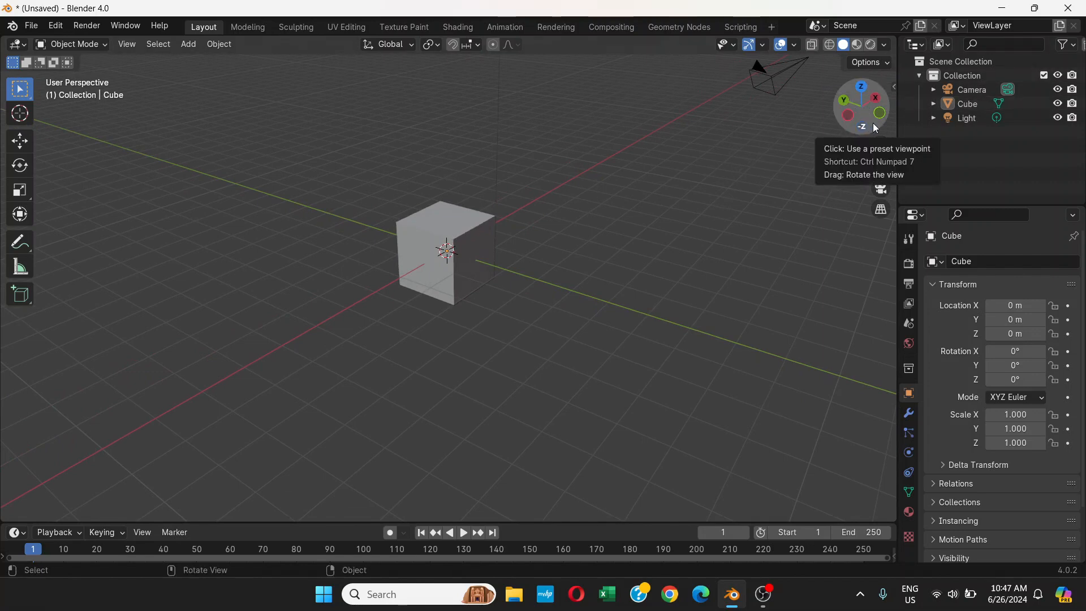
pyautogui.moveTo(867, 128); pyautogui.dragTo(885, 126)
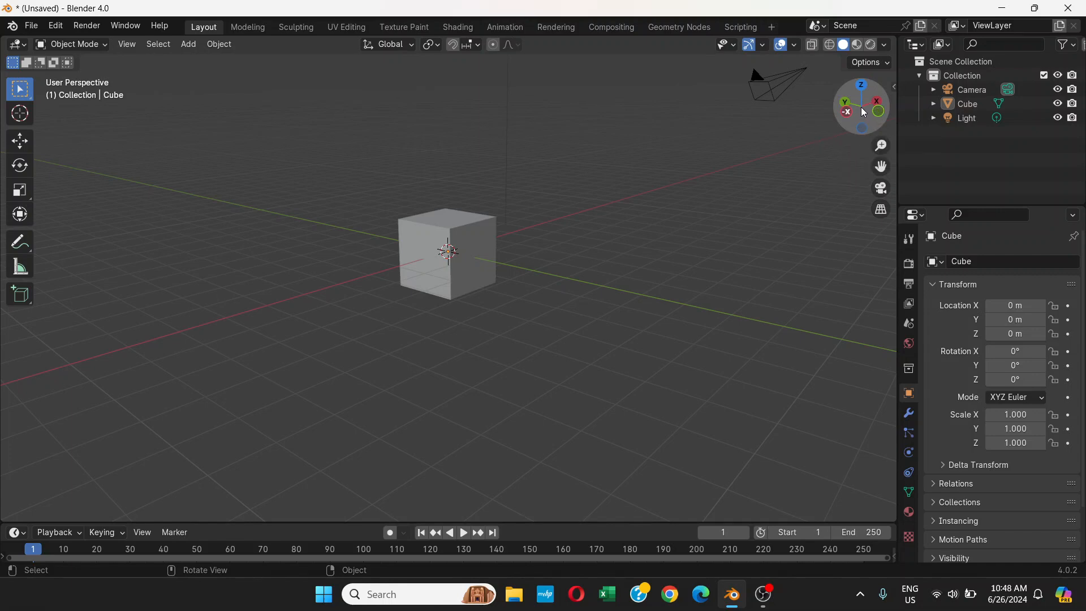
pyautogui.moveTo(864, 113)
pyautogui.mouseDown()
pyautogui.moveTo(883, 93)
pyautogui.moveTo(865, 113)
pyautogui.moveTo(887, 159)
pyautogui.moveTo(753, 186)
pyautogui.moveTo(676, 145)
pyautogui.moveTo(691, 122)
pyautogui.moveTo(911, 113)
pyautogui.moveTo(1005, 127)
pyautogui.moveTo(676, 103)
pyautogui.moveTo(912, 108)
pyautogui.moveTo(878, 112)
pyautogui.mouseUp()
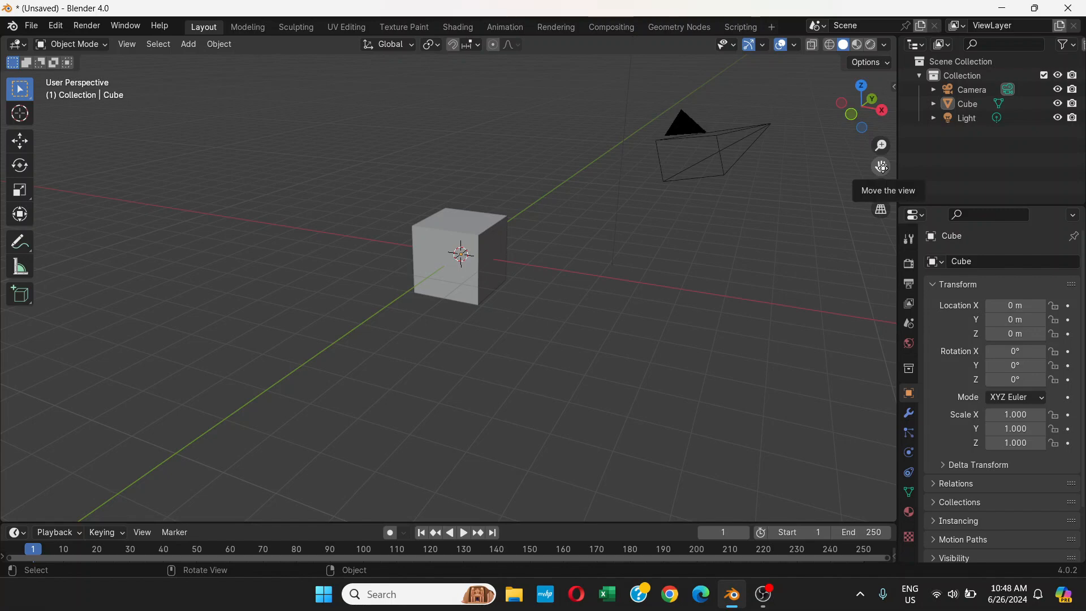
pyautogui.moveTo(881, 167); pyautogui.dragTo(826, 118)
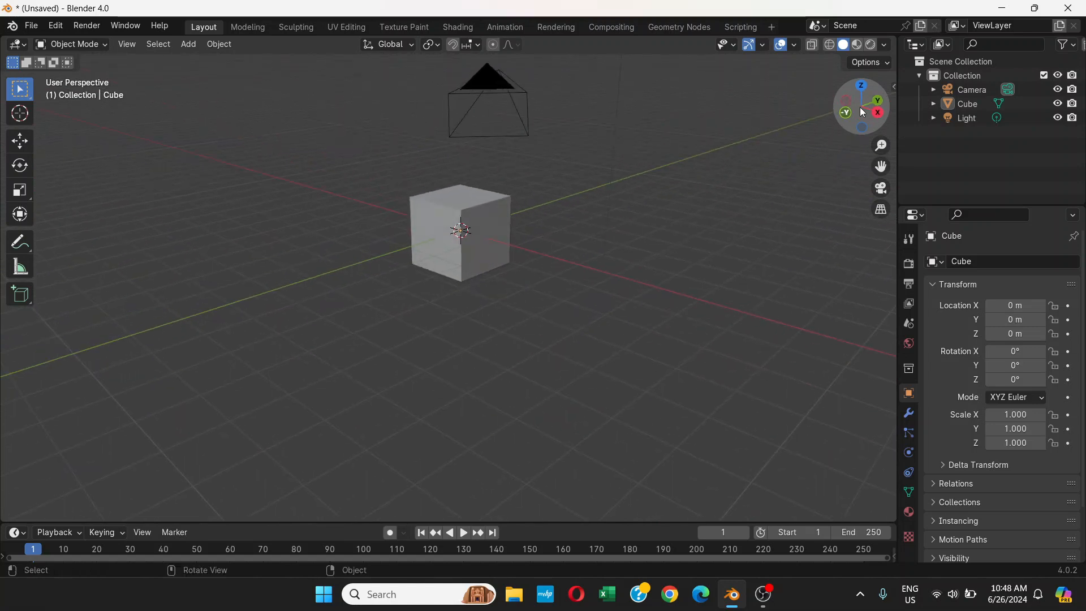
pyautogui.moveTo(881, 166)
pyautogui.mouseDown()
pyautogui.moveTo(706, 165)
pyautogui.moveTo(957, 176)
pyautogui.moveTo(860, 168)
pyautogui.mouseUp()
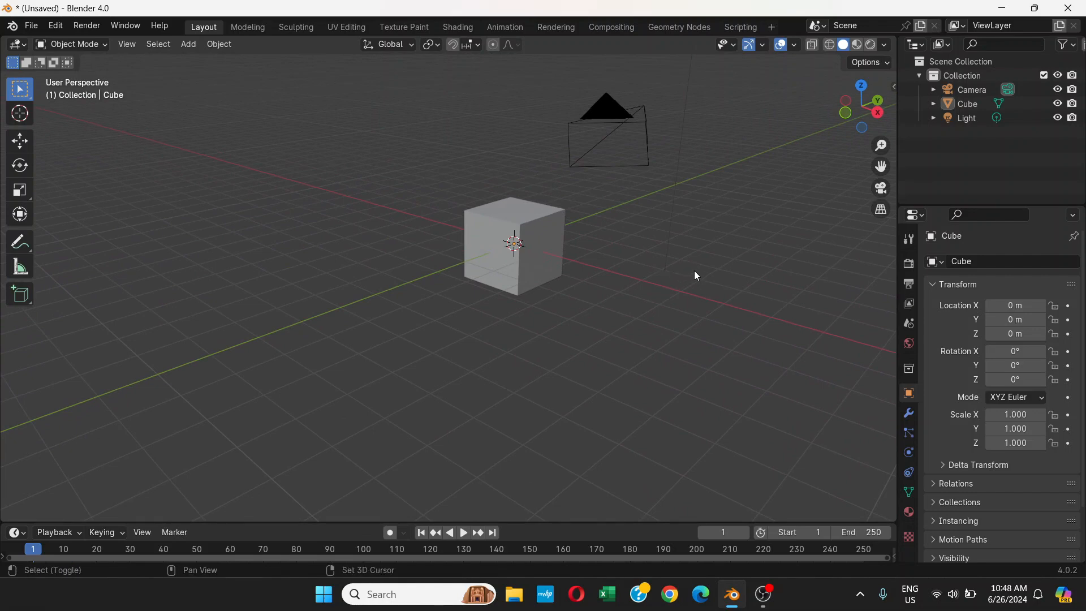
# Step: Pan the viewport back and forth directly in the scene without rotating it
pyautogui.keyDown('shift'); pyautogui.moveTo(694, 270); pyautogui.dragTo(679, 270, button='middle'); pyautogui.keyUp('shift')
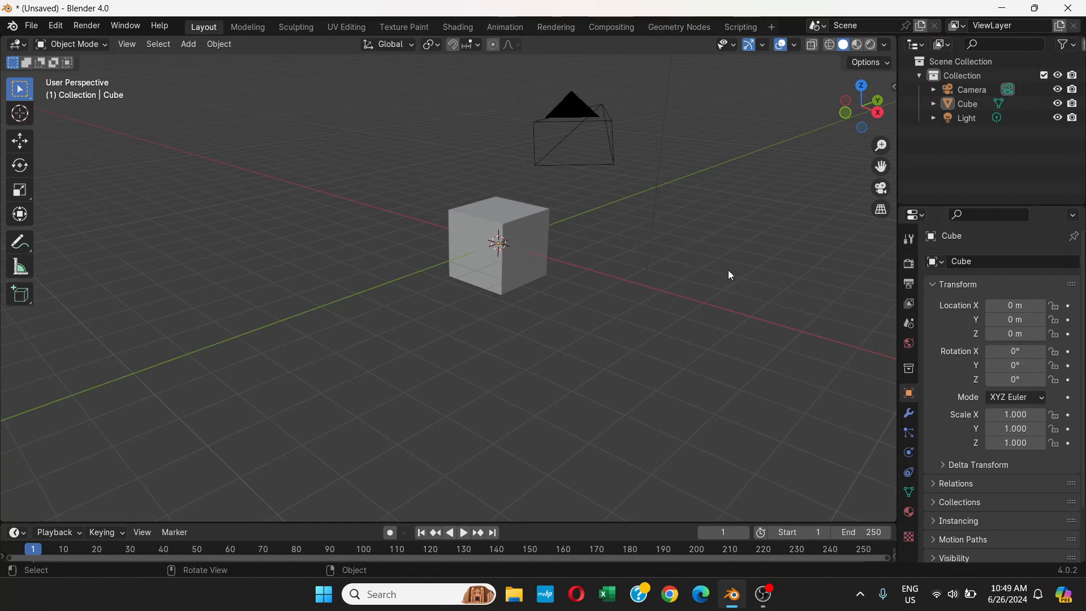
pyautogui.press('shift')
pyautogui.keyDown('shift'); pyautogui.moveTo(753, 267); pyautogui.dragTo(720, 253, button='middle'); pyautogui.keyUp('shift')
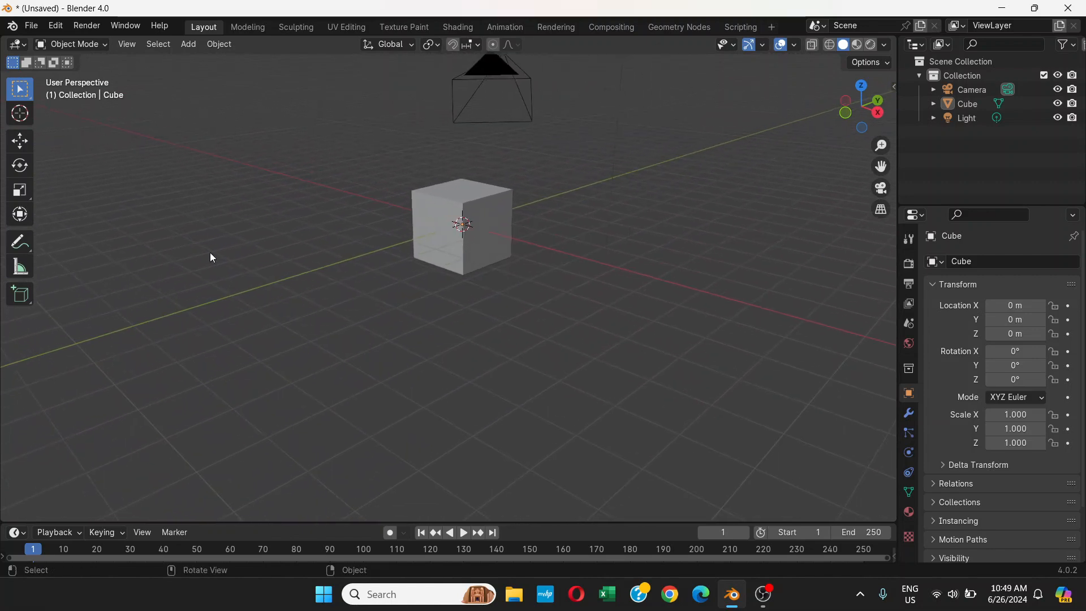
pyautogui.keyDown('shift'); pyautogui.moveTo(712, 226); pyautogui.dragTo(807, 251, button='middle'); pyautogui.keyUp('shift')
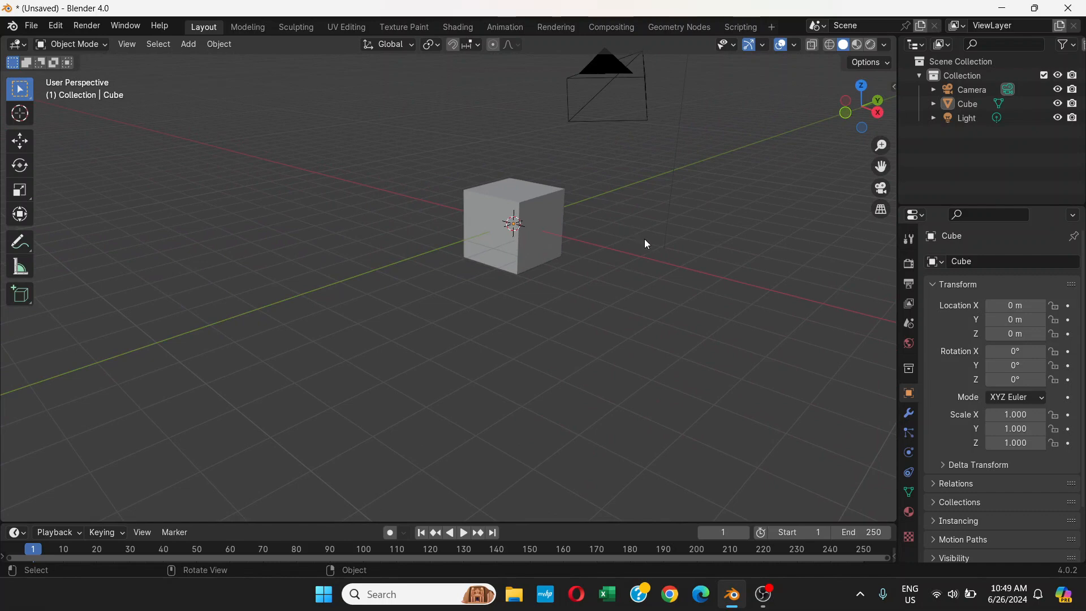
# Step: Orbit the view towards the cube's -Y side and pan to shift the cube sideways in the viewport
pyautogui.moveTo(658, 230); pyautogui.dragTo(728, 226, button='middle')
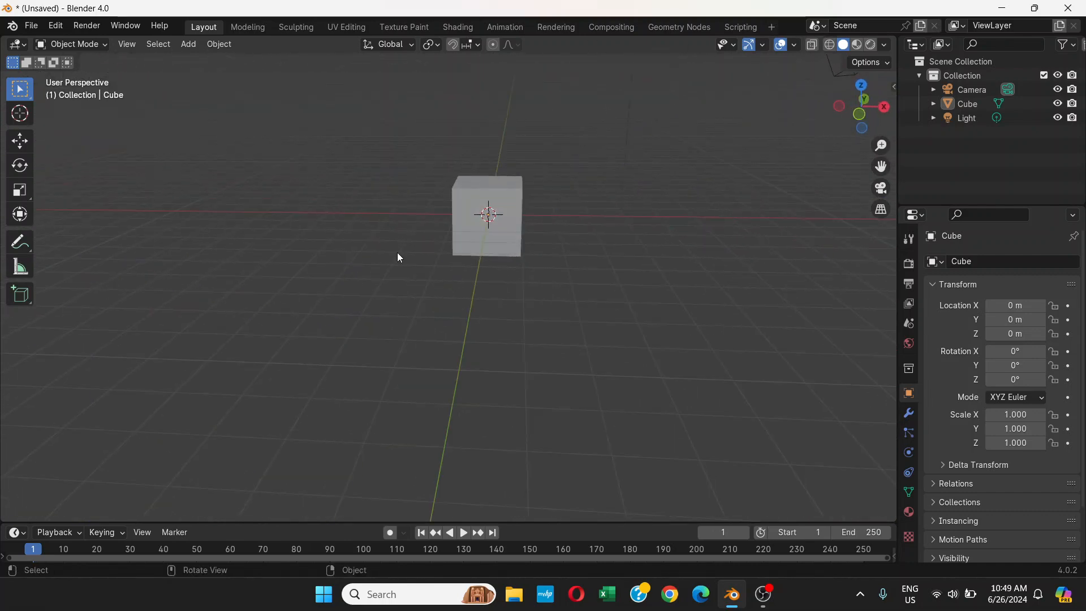
pyautogui.moveTo(398, 255); pyautogui.dragTo(355, 250, button='middle')
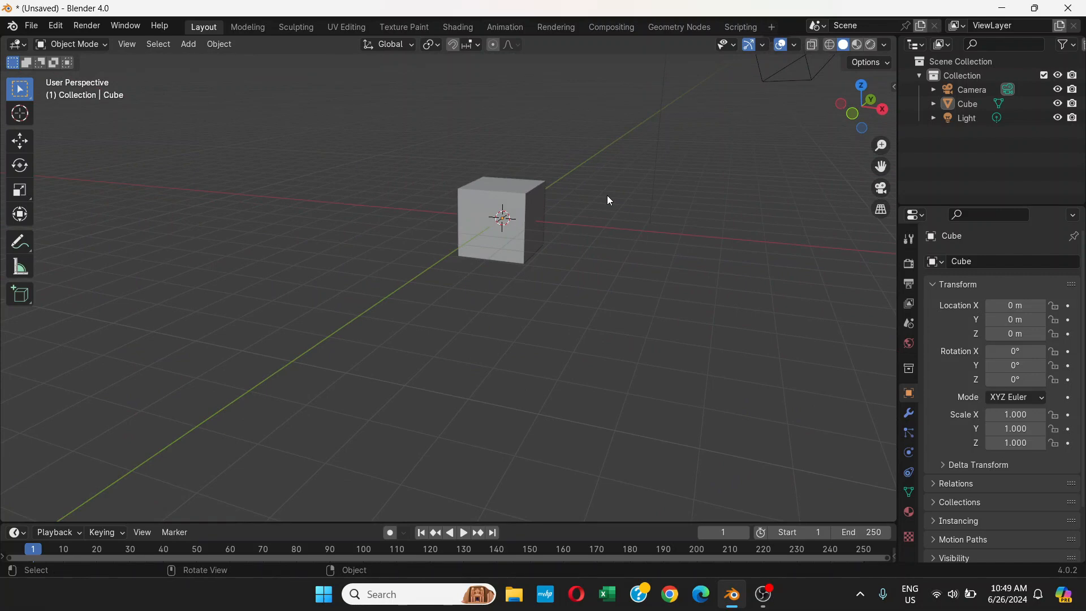
pyautogui.moveTo(711, 223)
pyautogui.mouseDown(button='middle')
pyautogui.moveTo(575, 223)
pyautogui.moveTo(724, 206)
pyautogui.moveTo(654, 266)
pyautogui.moveTo(570, 192)
pyautogui.moveTo(446, 179)
pyautogui.moveTo(749, 213)
pyautogui.moveTo(359, 225)
pyautogui.moveTo(769, 219)
pyautogui.moveTo(614, 201)
pyautogui.moveTo(457, 209)
pyautogui.moveTo(792, 201)
pyautogui.moveTo(687, 211)
pyautogui.moveTo(695, 269)
pyautogui.moveTo(705, 222)
pyautogui.mouseUp(button='middle')
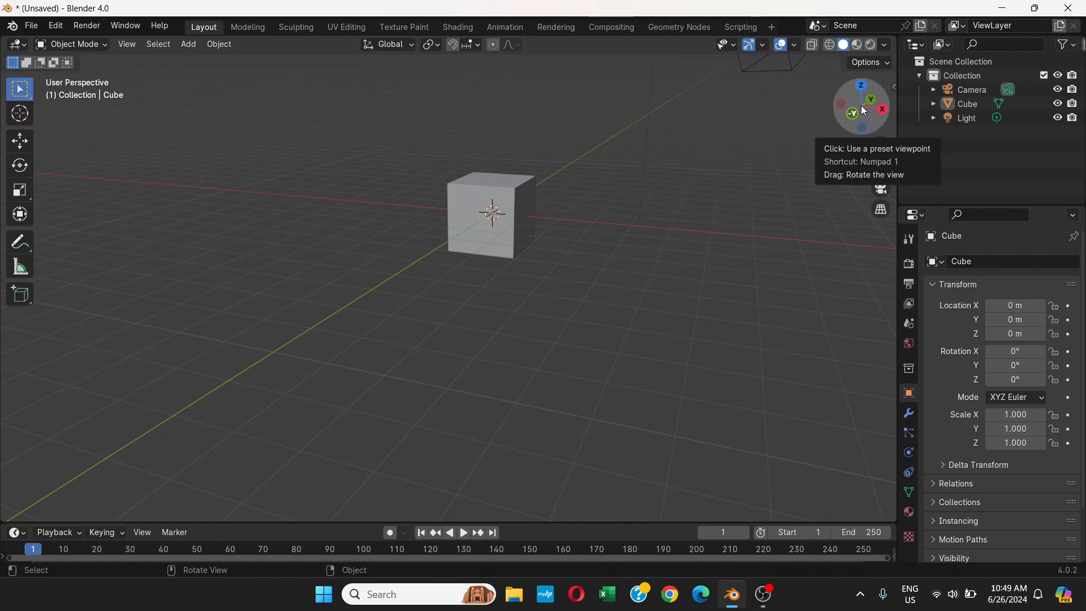
pyautogui.moveTo(864, 116); pyautogui.dragTo(928, 105)
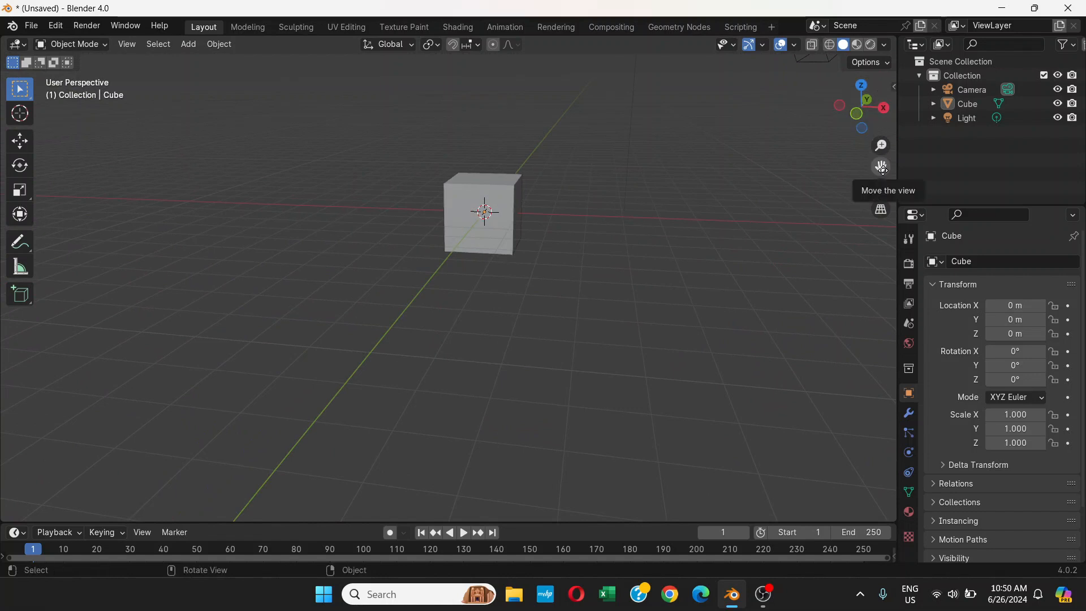
pyautogui.moveTo(882, 168); pyautogui.dragTo(826, 157)
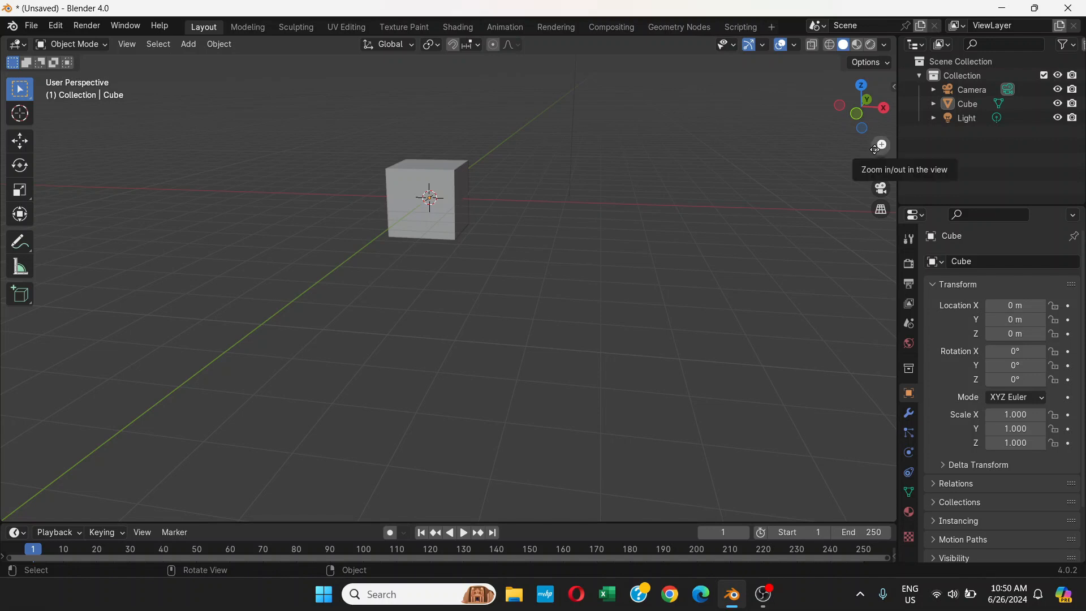
# Step: Zoom the view out until the camera and light are visible, and zoom in close to the cube
pyautogui.moveTo(879, 146); pyautogui.dragTo(880, 170)
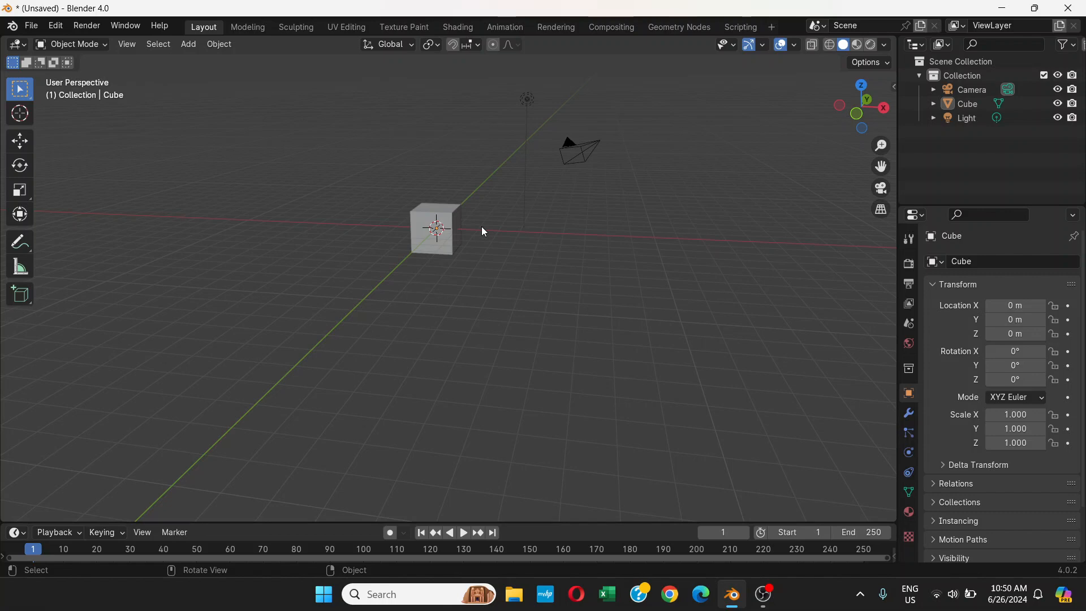
pyautogui.scroll(1, 489, 218)
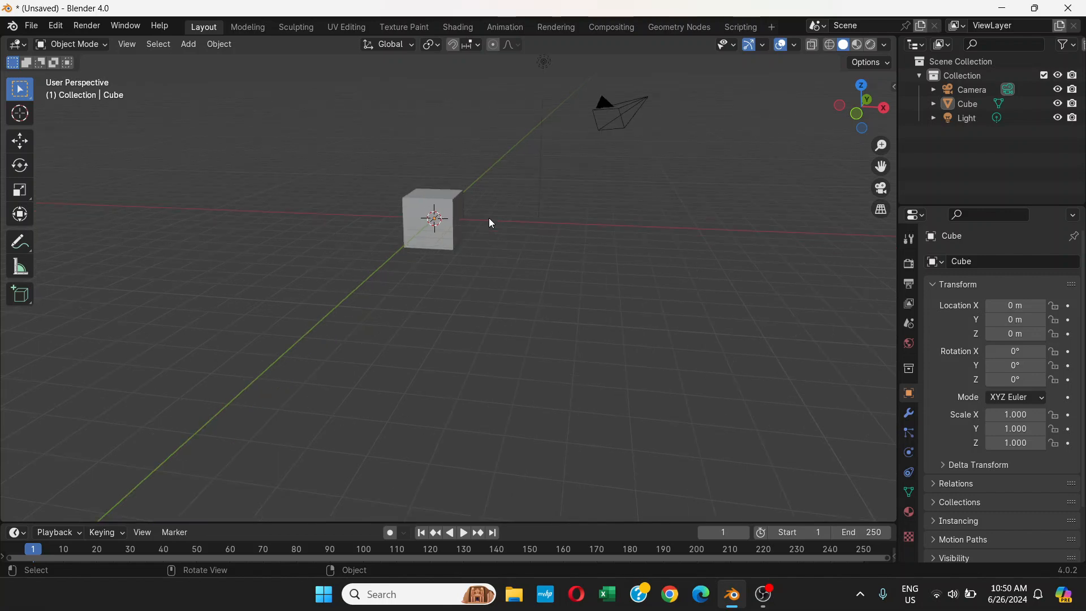
pyautogui.scroll(-1, 489, 219)
pyautogui.scroll(2, 489, 218)
pyautogui.scroll(3, 486, 213)
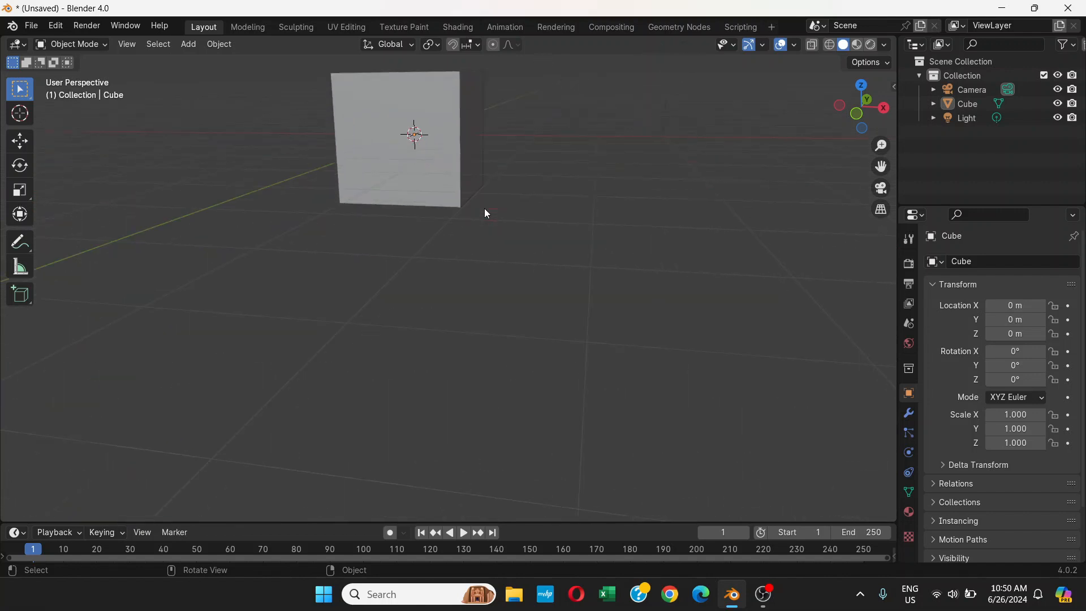
pyautogui.scroll(1, 486, 213)
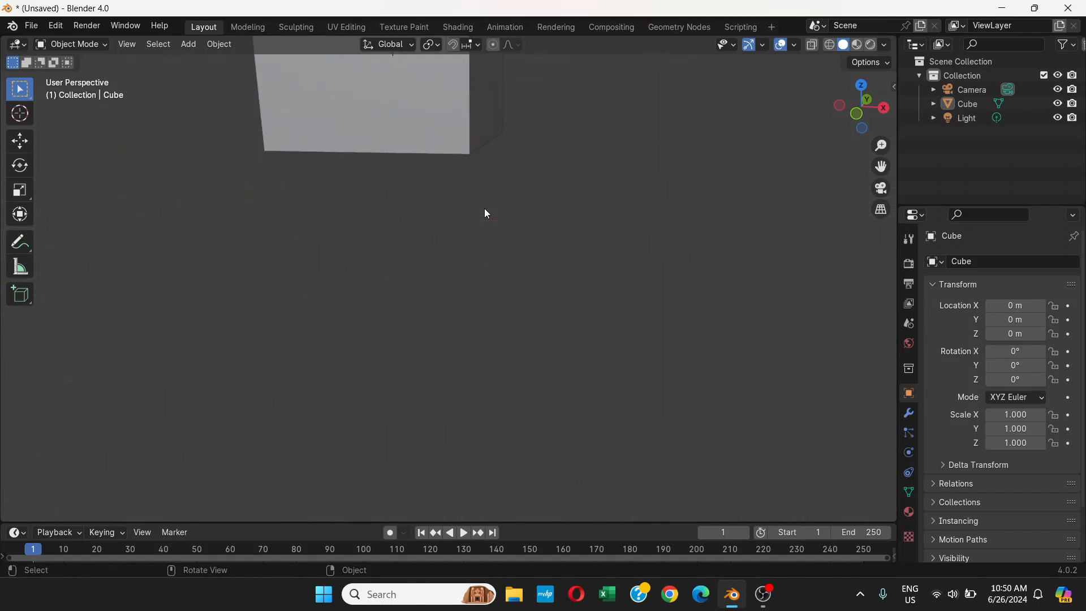
# Step: Switch to the front orthographic view and frame the cube near the middle of the viewport
pyautogui.scroll(-5, 487, 213)
pyautogui.scroll(-4, 487, 213)
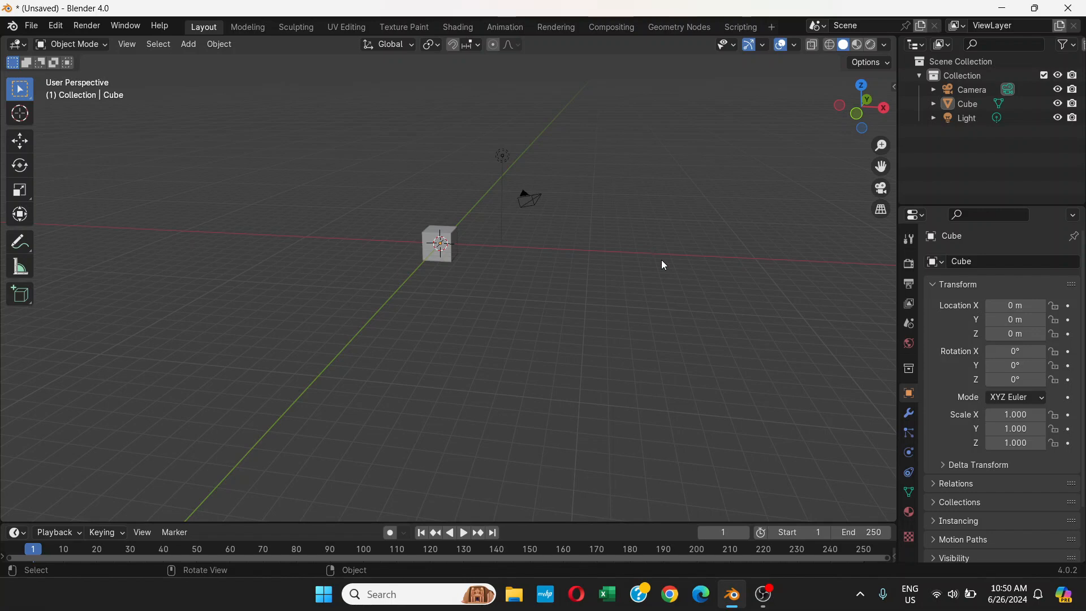
pyautogui.press('KP_1')
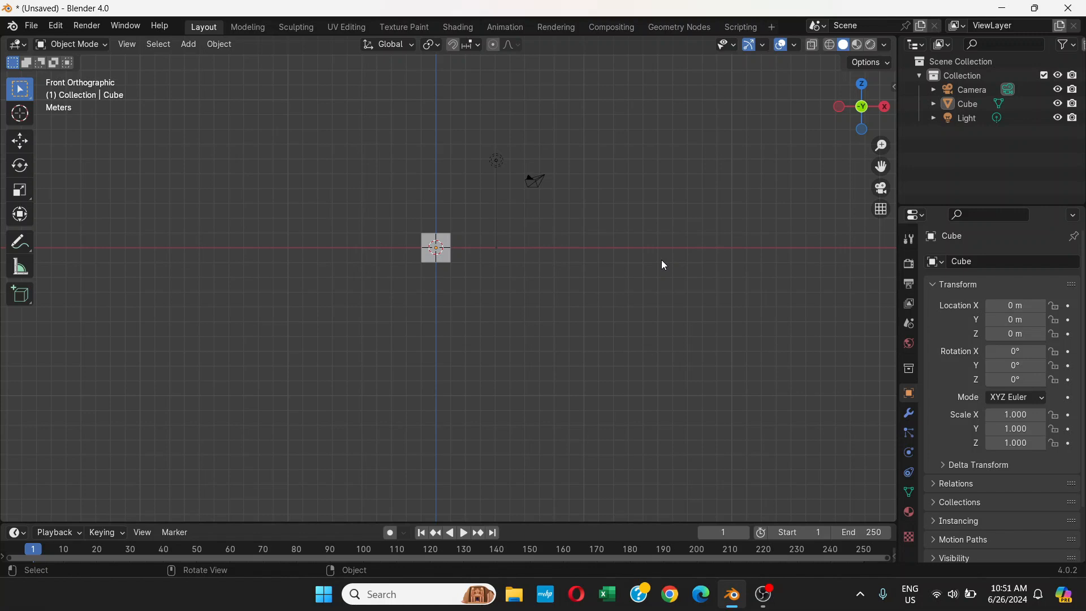
pyautogui.scroll(5, 535, 244)
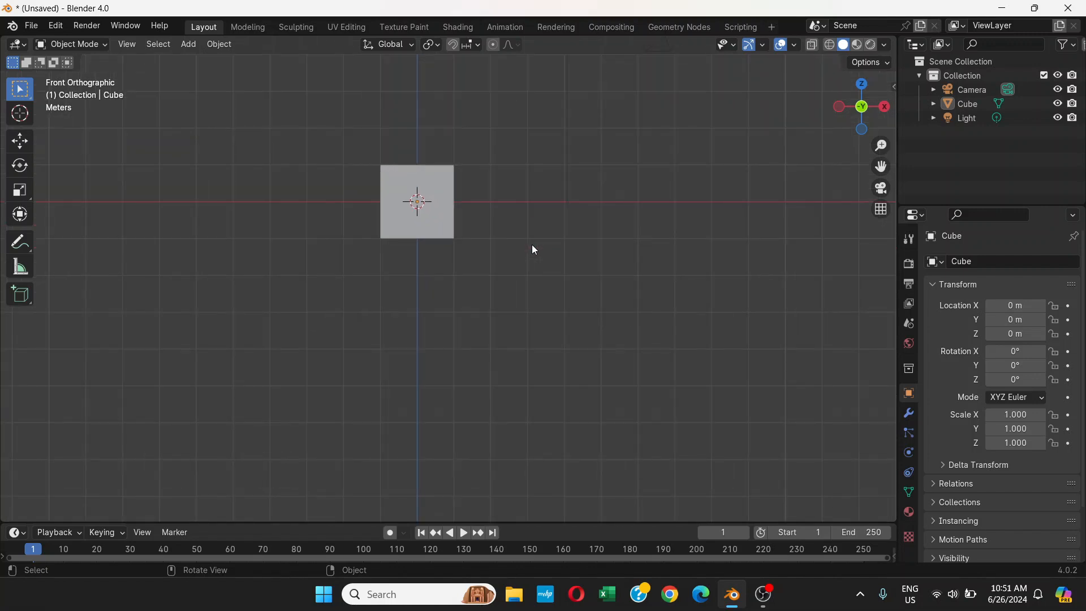
pyautogui.scroll(1, 436, 140)
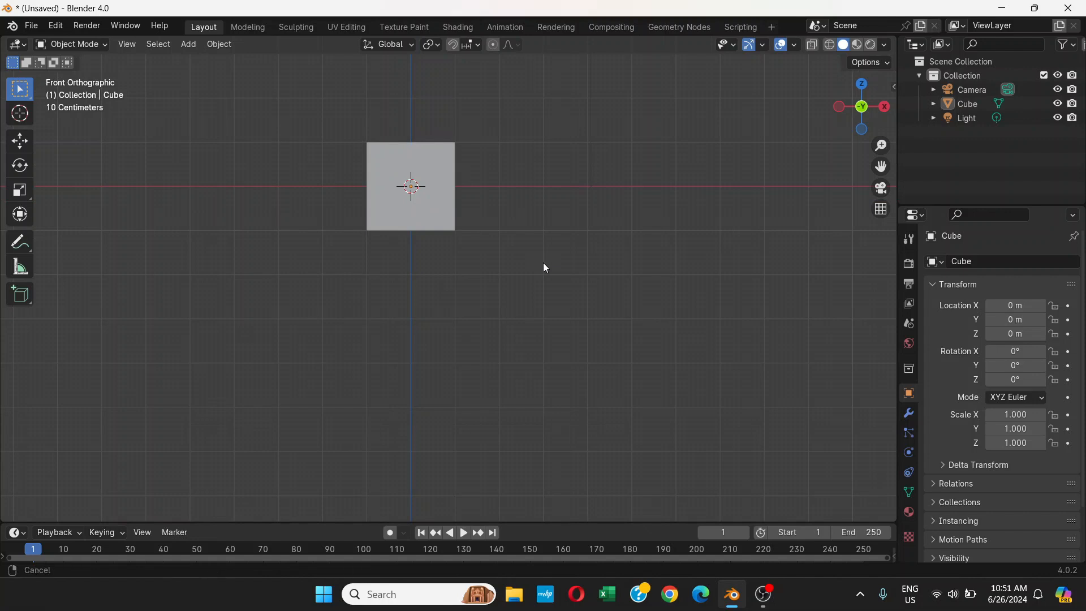
pyautogui.keyDown('shift'); pyautogui.moveTo(543, 264); pyautogui.dragTo(567, 340, button='middle'); pyautogui.keyUp('shift')
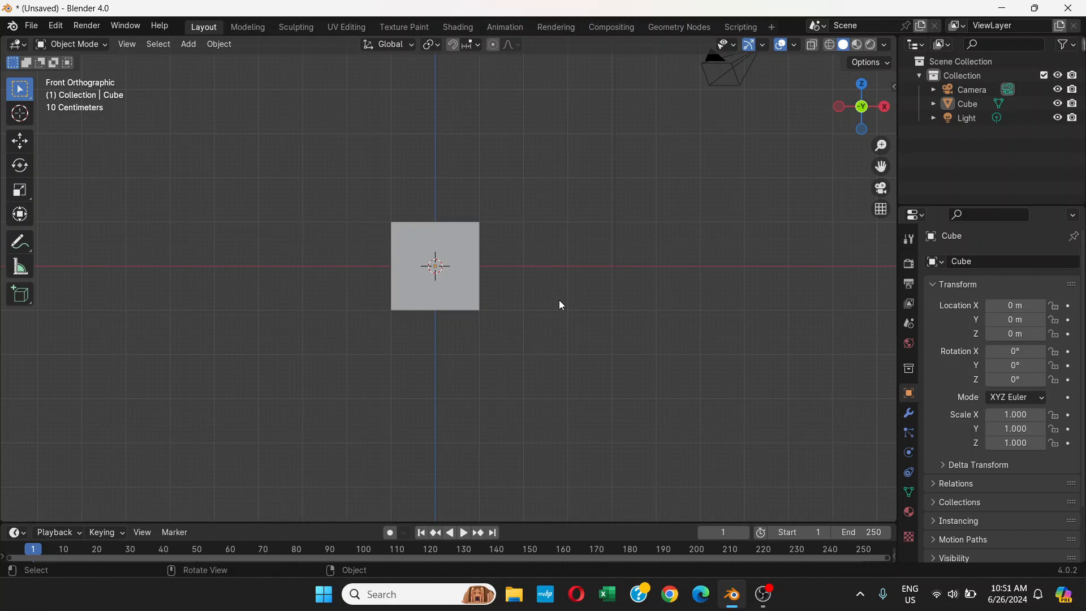
pyautogui.scroll(5, 440, 261)
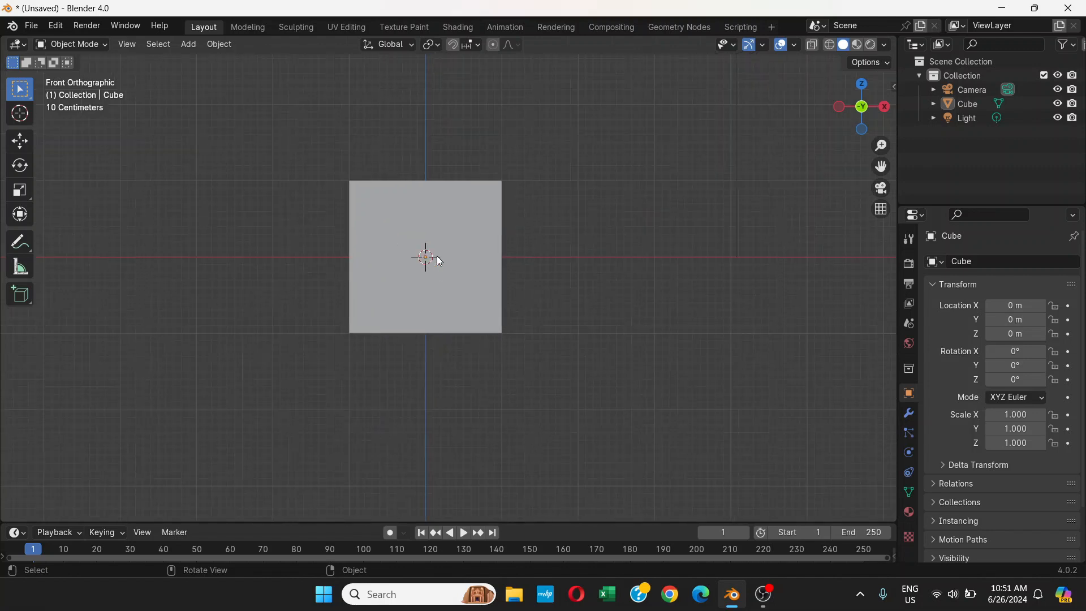
pyautogui.scroll(-1, 437, 256)
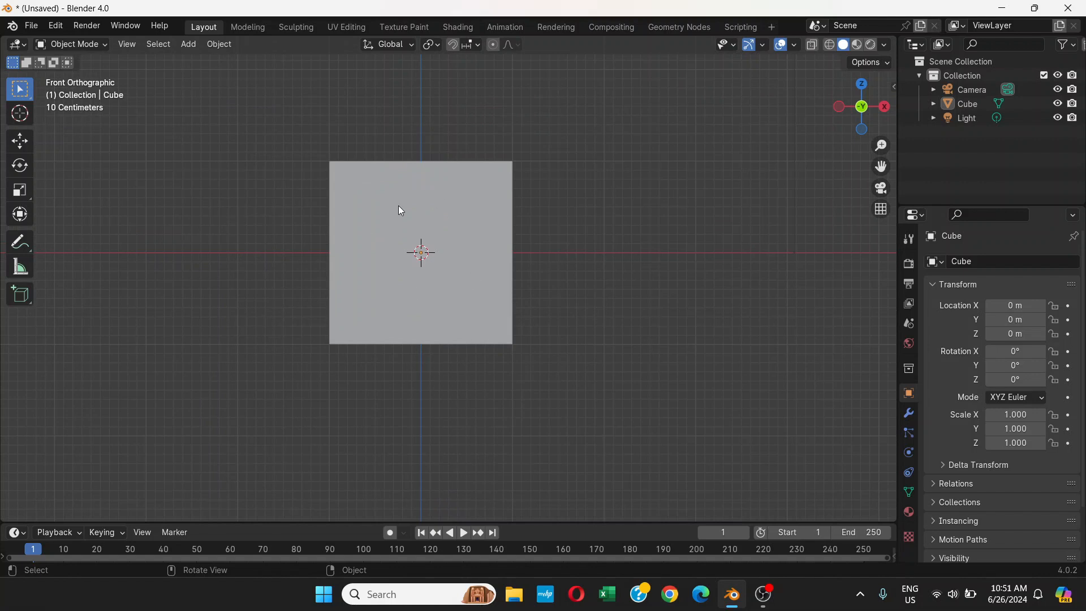
pyautogui.scroll(-2, 411, 213)
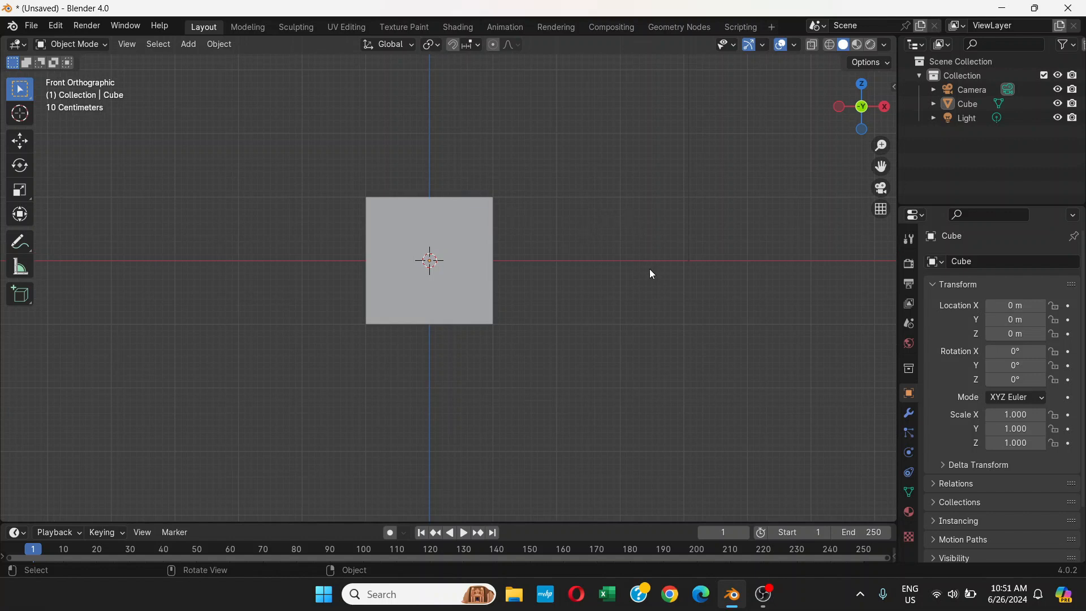
# Step: Leave the front view for an angled perspective, select the cube and switch the viewport shading to Material Preview
pyautogui.moveTo(650, 272); pyautogui.dragTo(635, 337, button='middle')
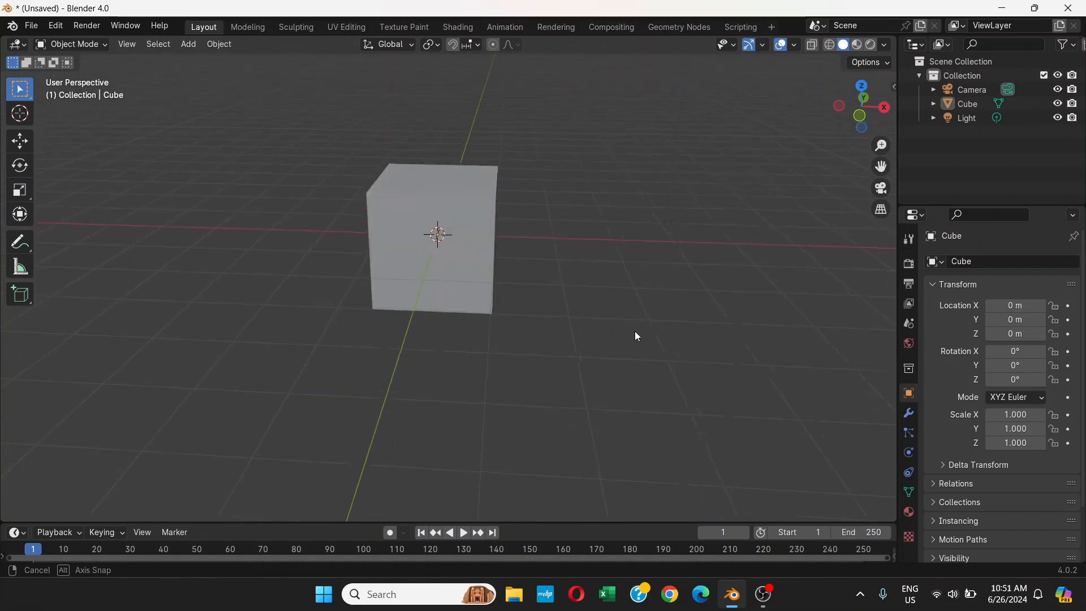
pyautogui.scroll(1, 453, 214)
pyautogui.click(453, 213)
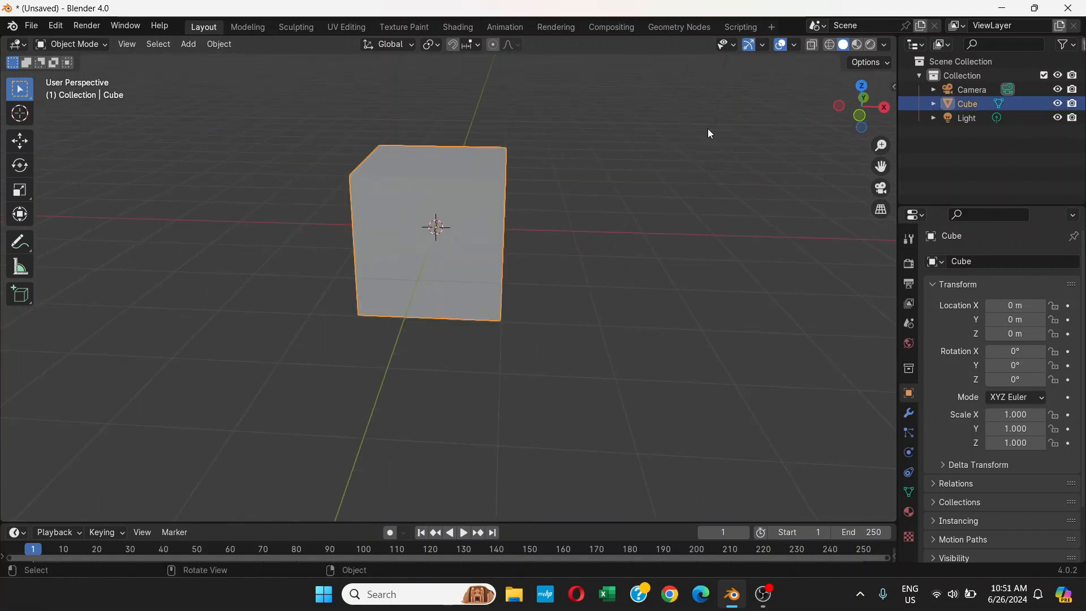
pyautogui.click(857, 45)
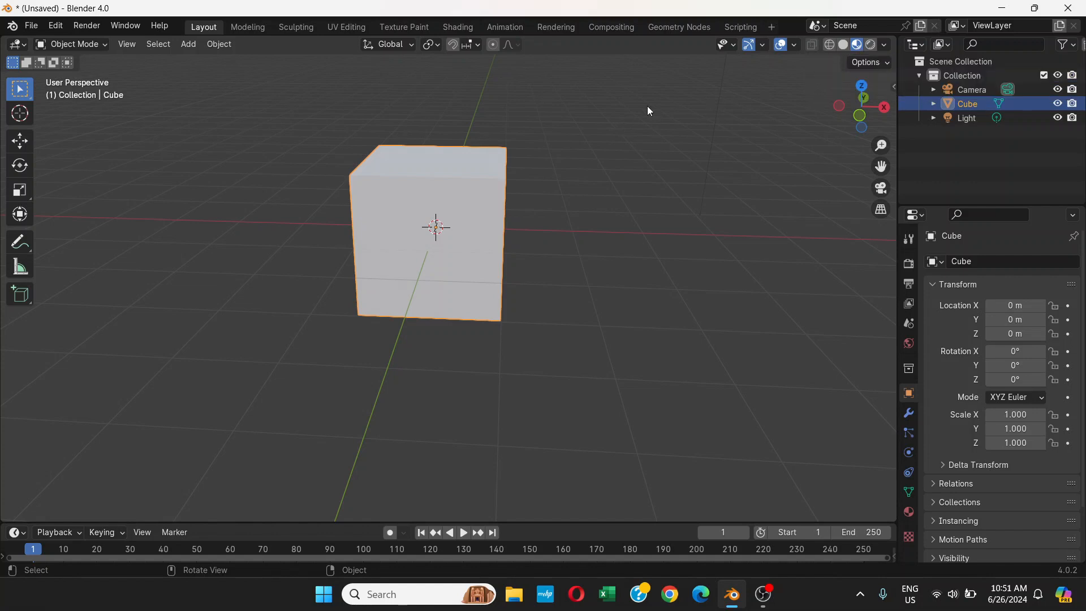
# Step: Put the cube into Edit Mode with edge selection and deselect all of its geometry
pyautogui.moveTo(456, 242); pyautogui.dragTo(505, 217, button='middle')
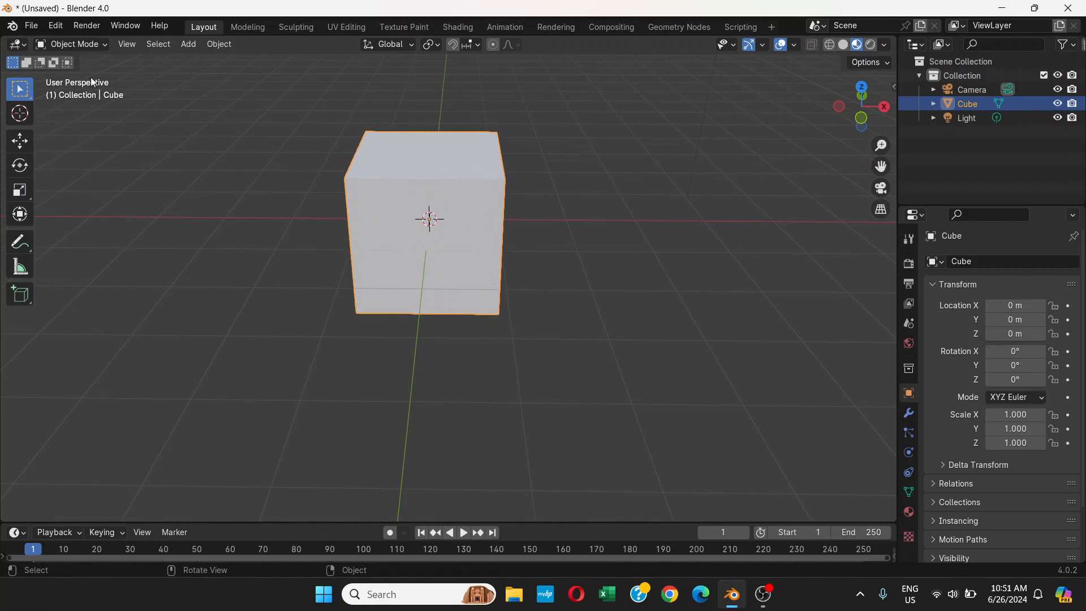
pyautogui.click(100, 45)
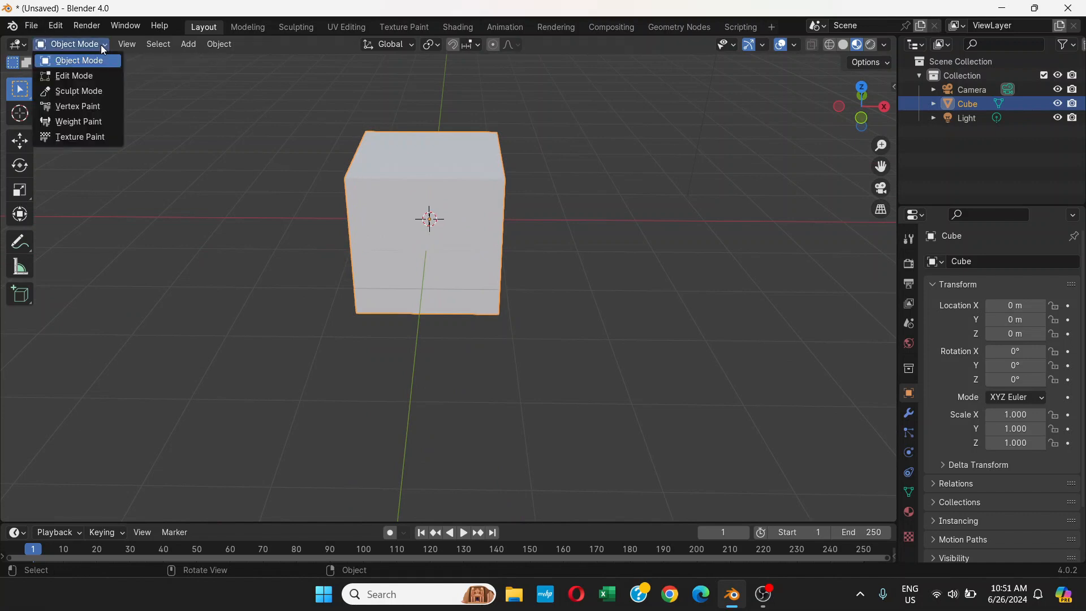
pyautogui.click(83, 81)
pyautogui.moveTo(433, 210); pyautogui.dragTo(434, 201, button='middle')
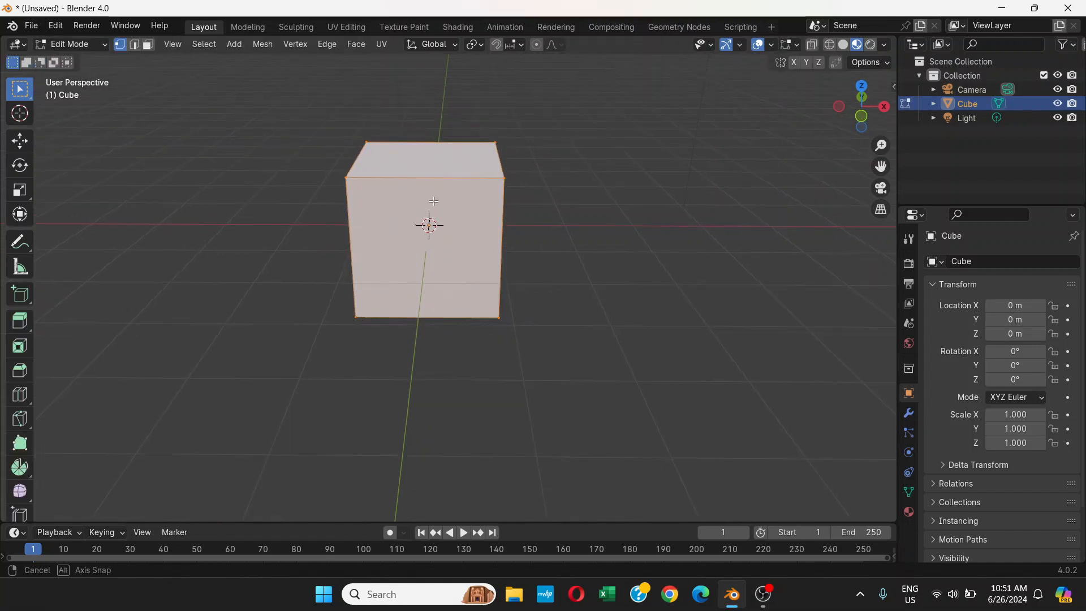
pyautogui.press('2')
pyautogui.hotkey('alt', 'a')
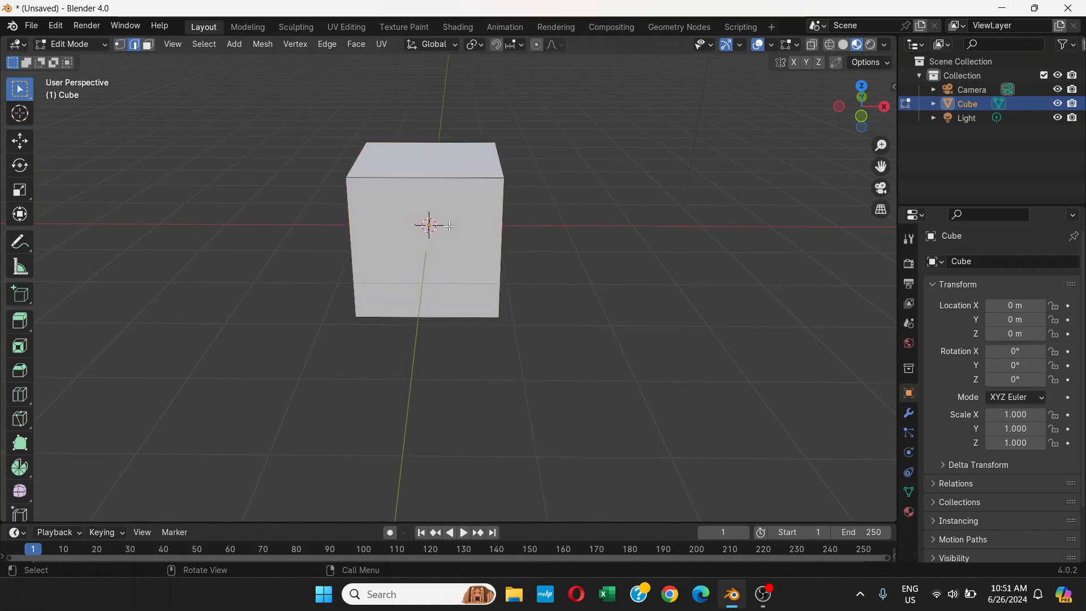
# Step: Set the cube material's base color to blue (hue 0.670, saturation 0.918) and add a second slot with a new material
pyautogui.click(909, 511)
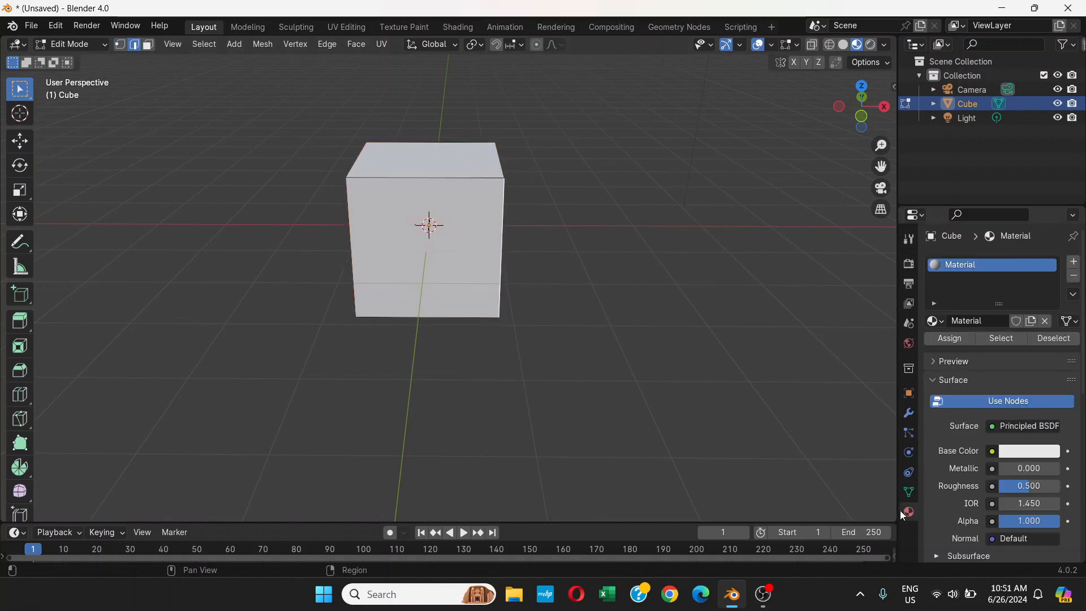
pyautogui.click(1013, 453)
pyautogui.click(1013, 274)
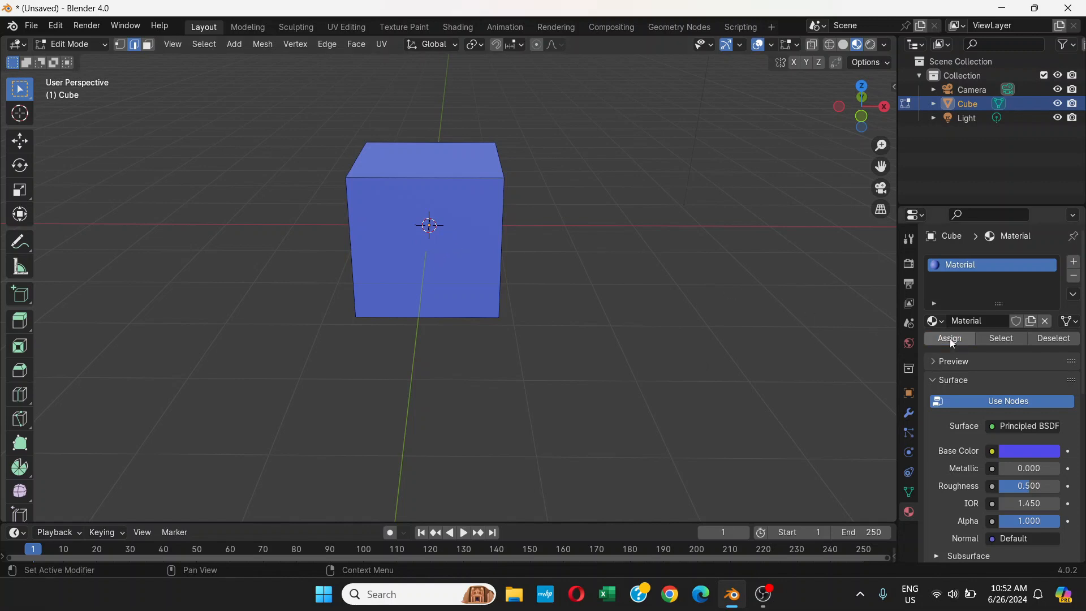
pyautogui.click(1075, 264)
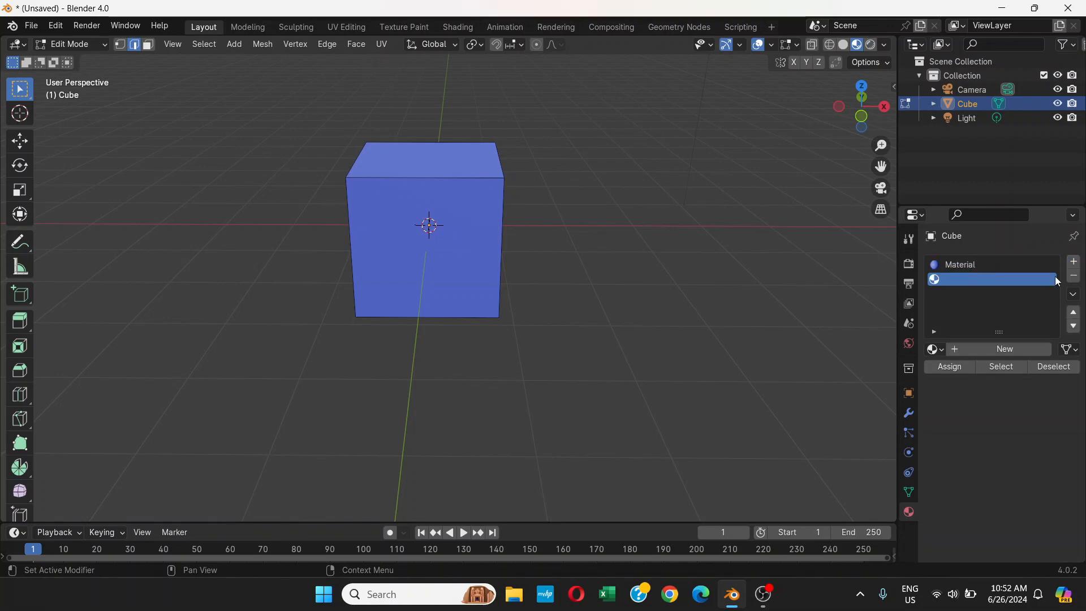
pyautogui.click(998, 349)
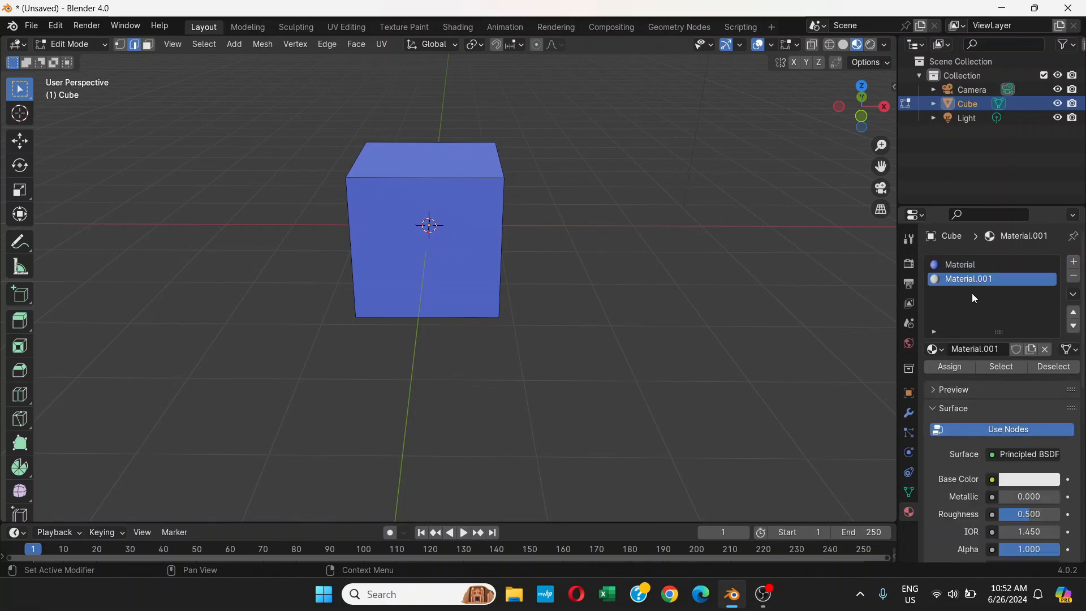
# Step: Change the first material's base color to light green, with hue 0.324 and saturation 0.748
pyautogui.click(962, 266)
pyautogui.click(1021, 479)
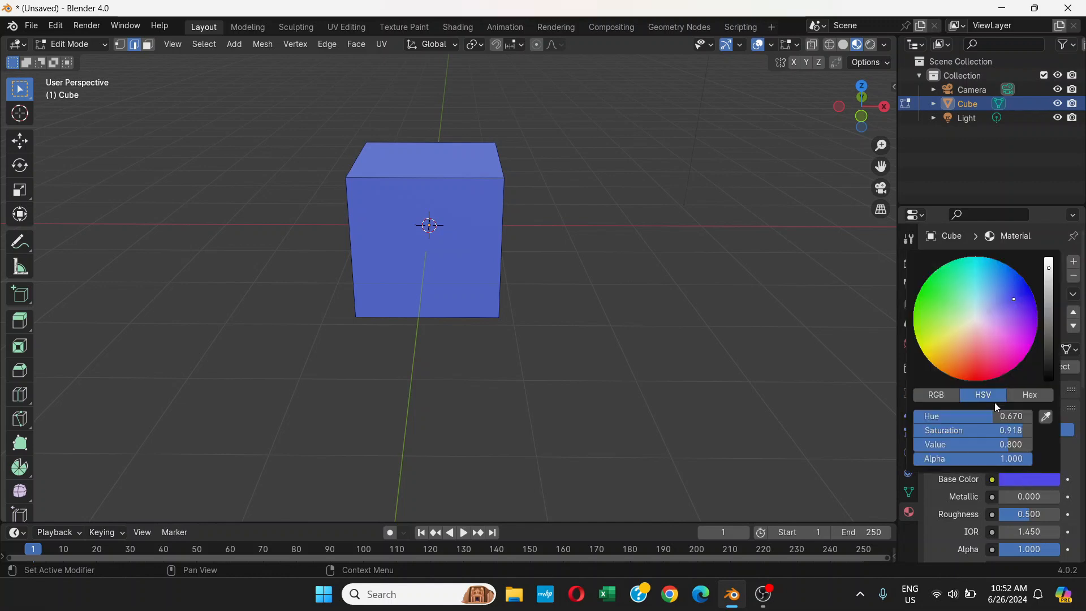
pyautogui.click(976, 318)
pyautogui.click(950, 309)
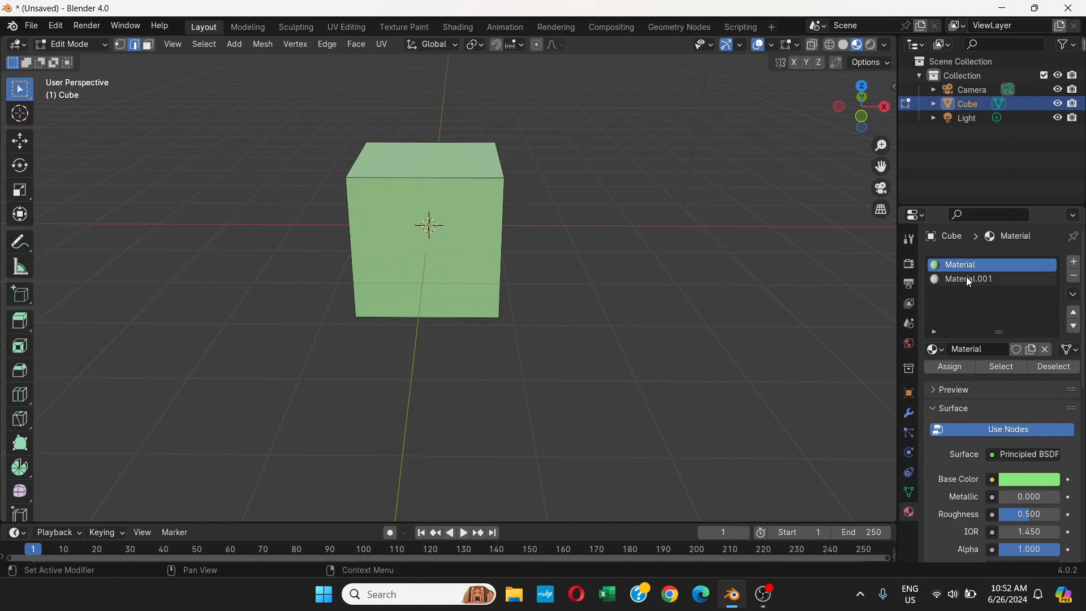
pyautogui.click(970, 280)
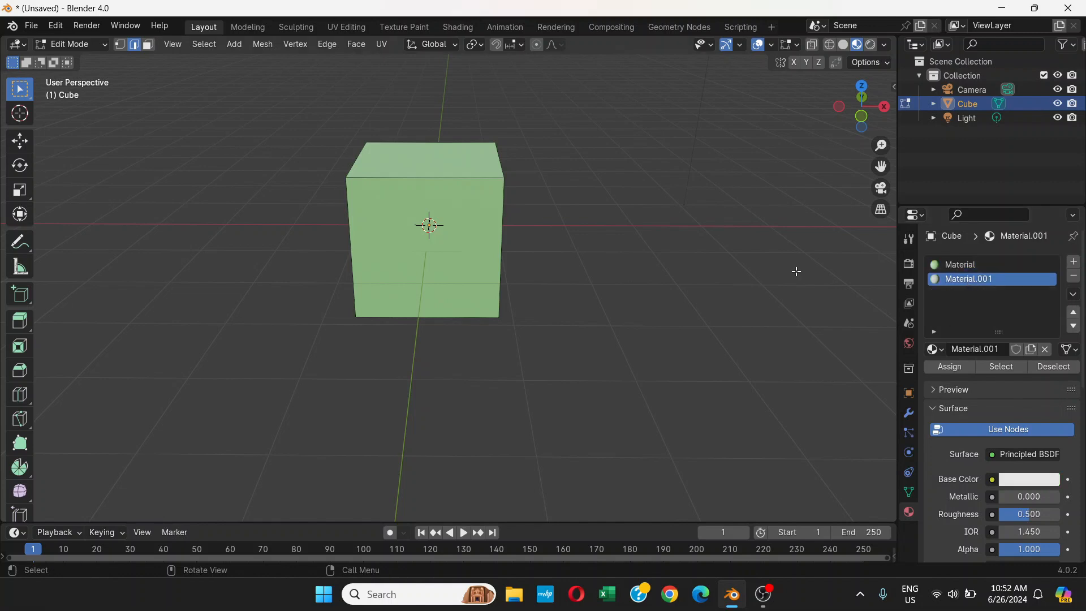
# Step: Select the cube's front face in face selection mode and set the first material's base color to deep blue
pyautogui.click(148, 45)
pyautogui.press('a')
pyautogui.click(960, 264)
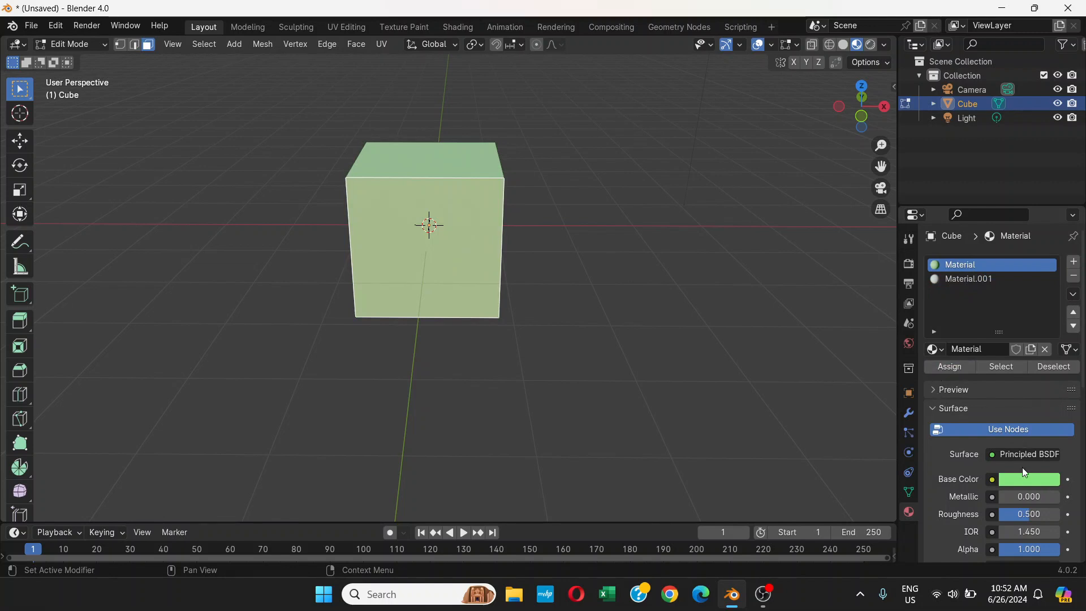
pyautogui.click(1033, 479)
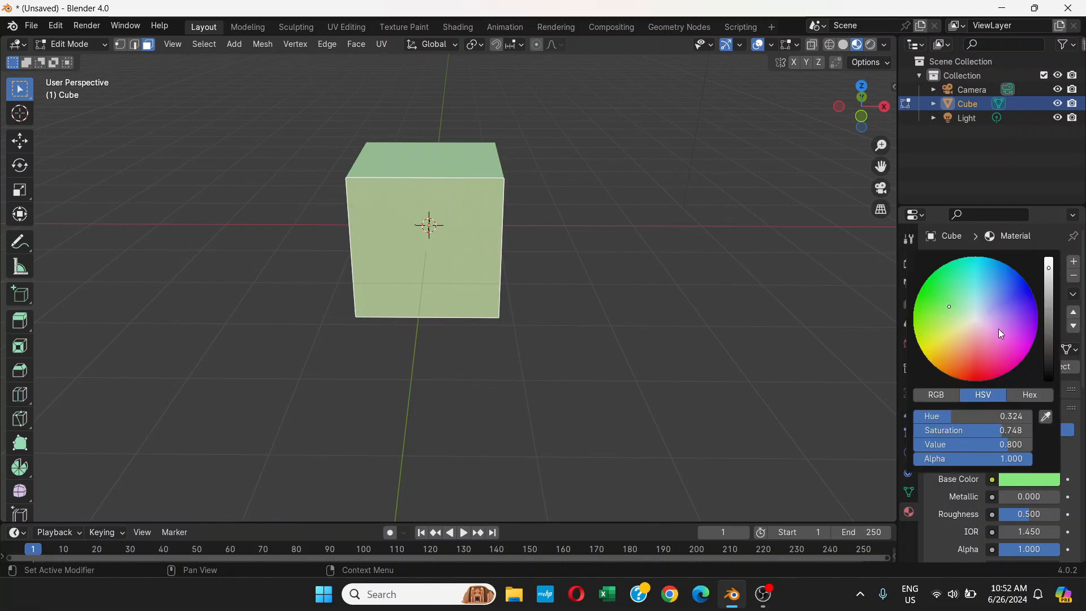
pyautogui.moveTo(1002, 334); pyautogui.dragTo(1025, 298)
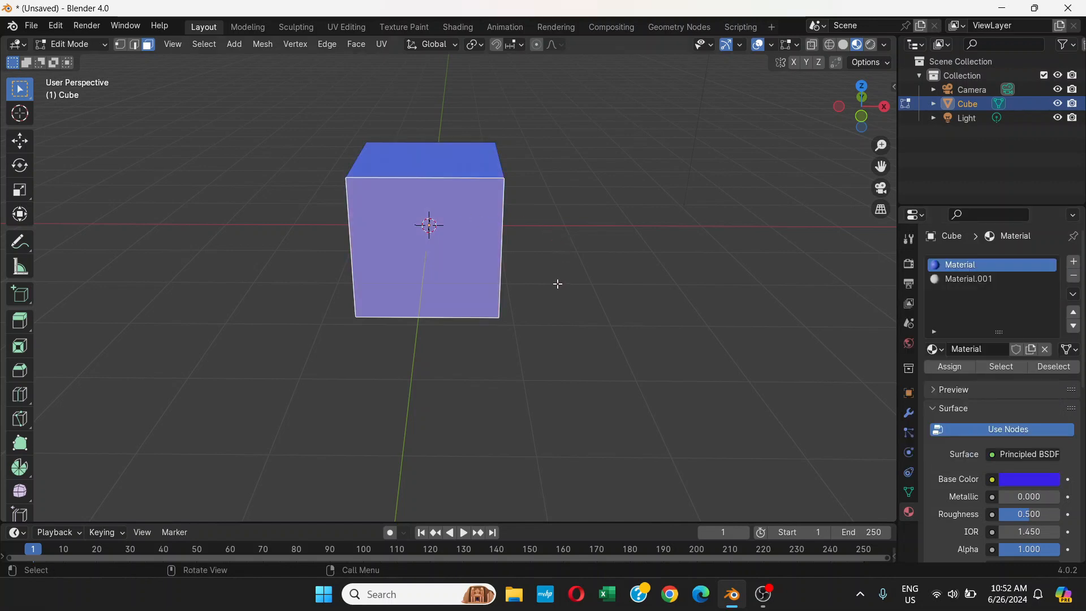
# Step: Check the cube's side, reselect its front face and assign Material.001 to that face
pyautogui.click(983, 280)
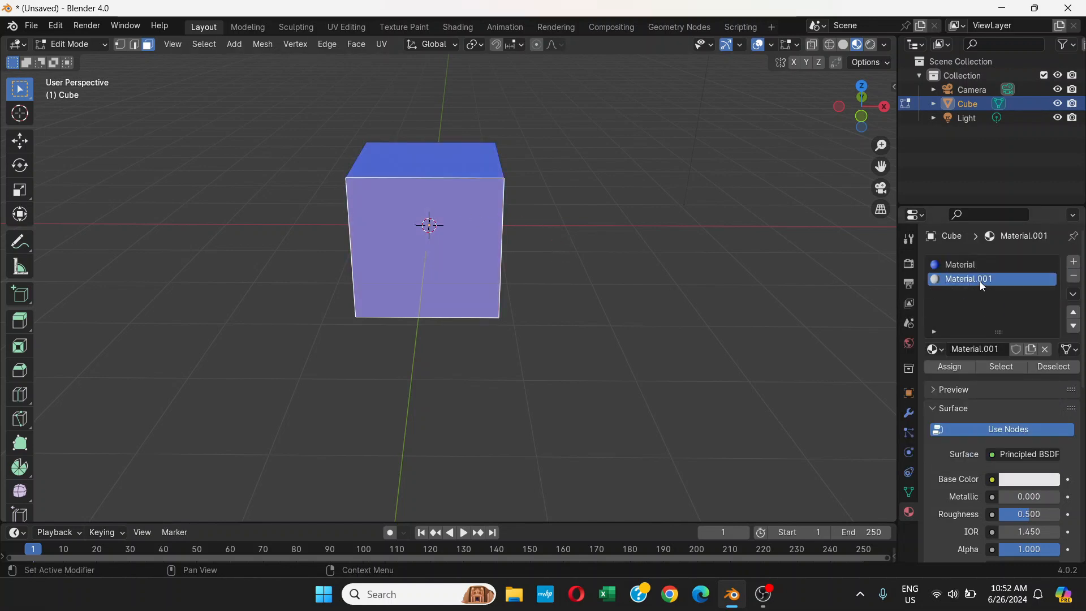
pyautogui.moveTo(869, 284); pyautogui.dragTo(769, 258, button='middle')
pyautogui.click(314, 165)
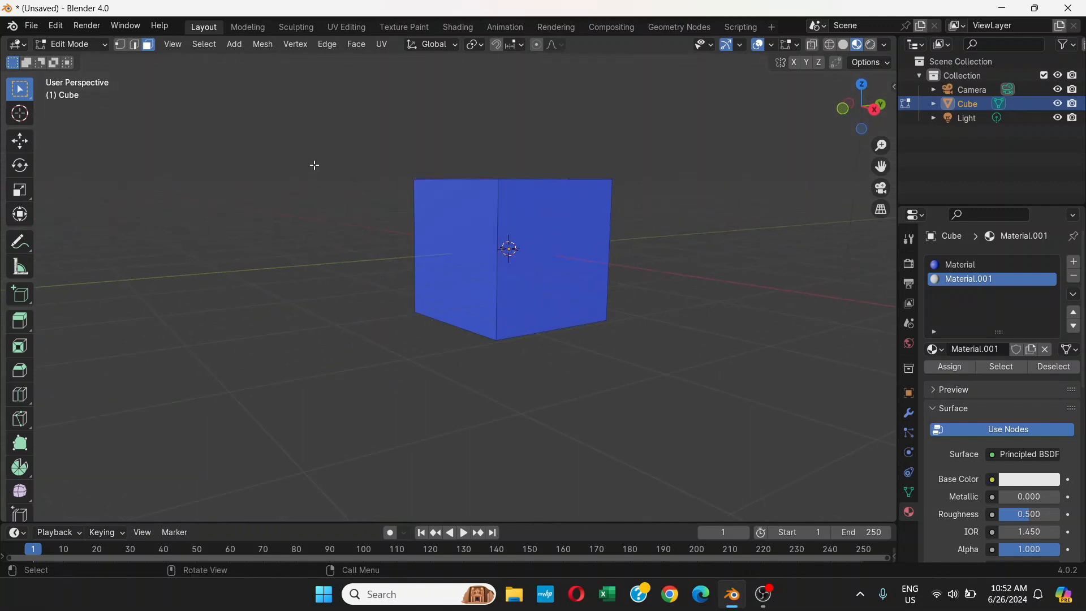
pyautogui.click(485, 215)
pyautogui.moveTo(528, 215); pyautogui.dragTo(638, 237, button='middle')
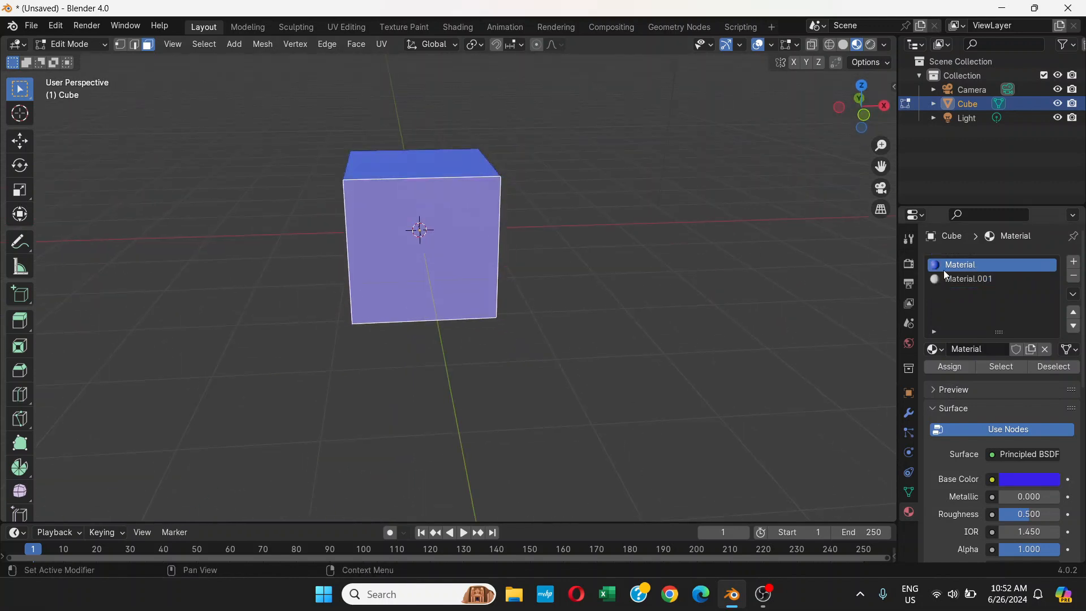
pyautogui.click(969, 279)
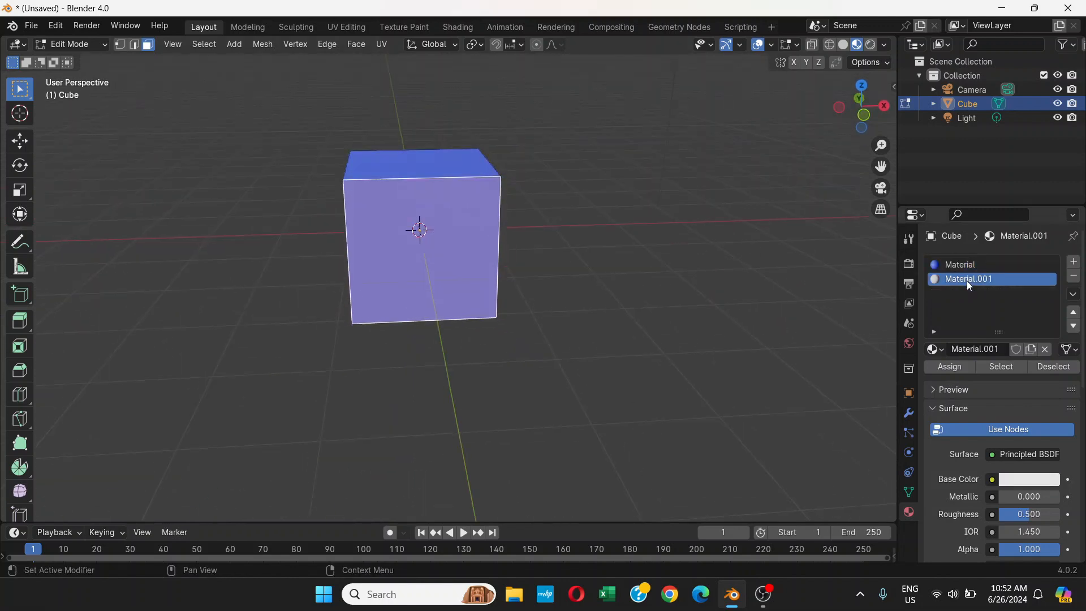
pyautogui.click(949, 367)
# Step: Set the base color of Material.001 to pink, with hue 0.914 and saturation 0.957
pyautogui.click(1022, 480)
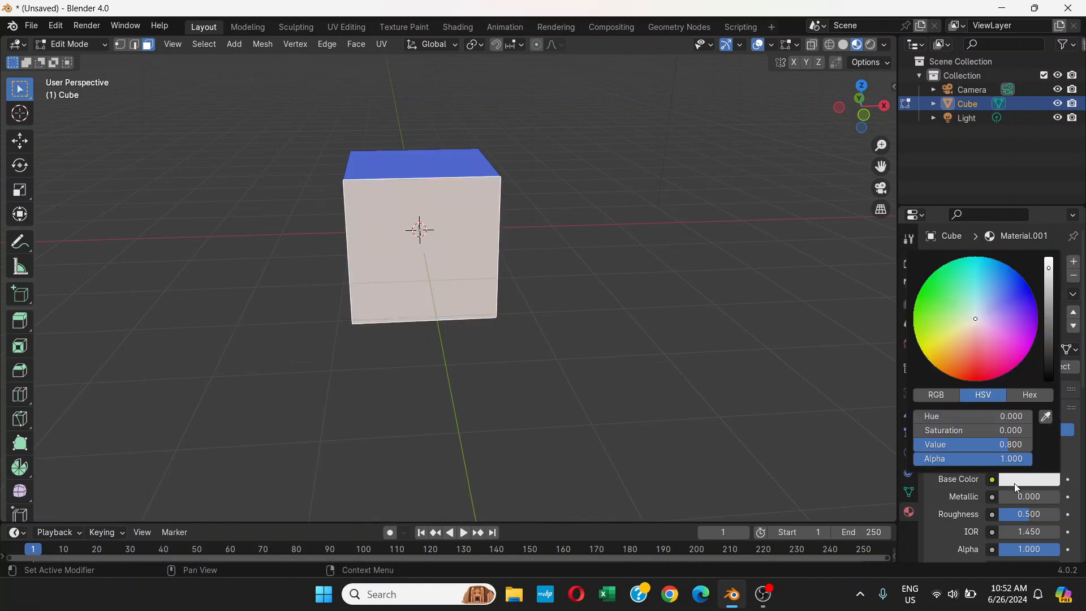
pyautogui.click(1009, 357)
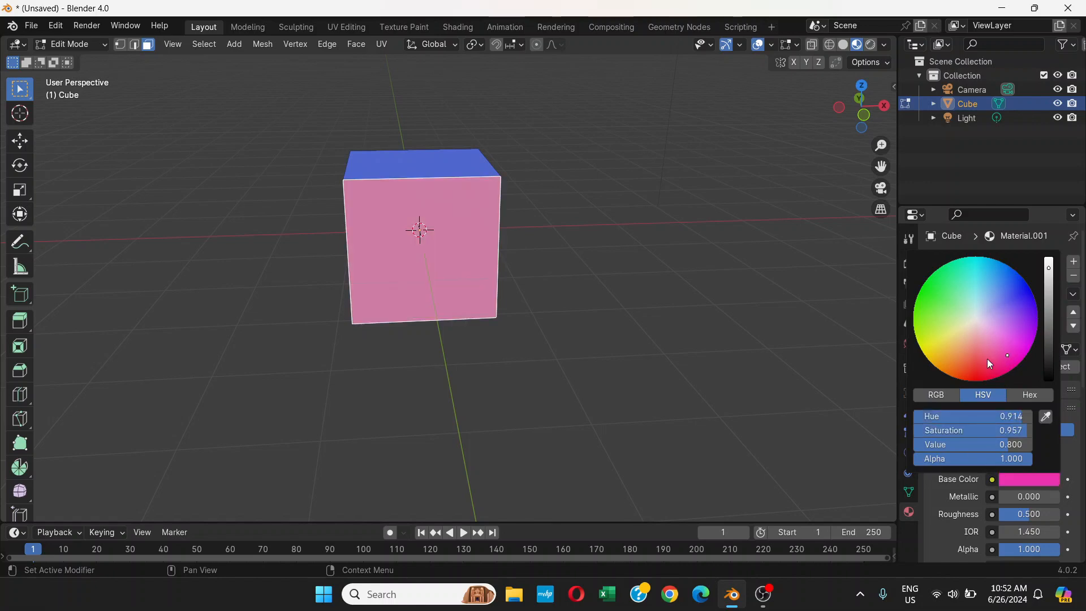
pyautogui.moveTo(611, 279); pyautogui.dragTo(173, 152, button='middle')
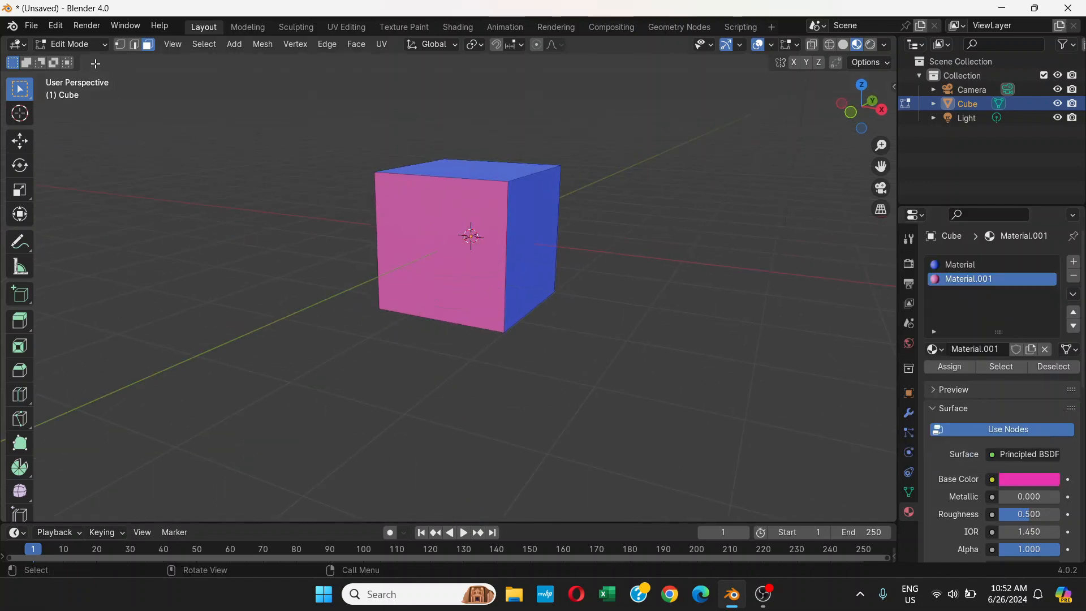
# Step: Return the cube to Object Mode and view its pink face straight on from the front, orbiting away and back
pyautogui.click(68, 44)
pyautogui.click(65, 59)
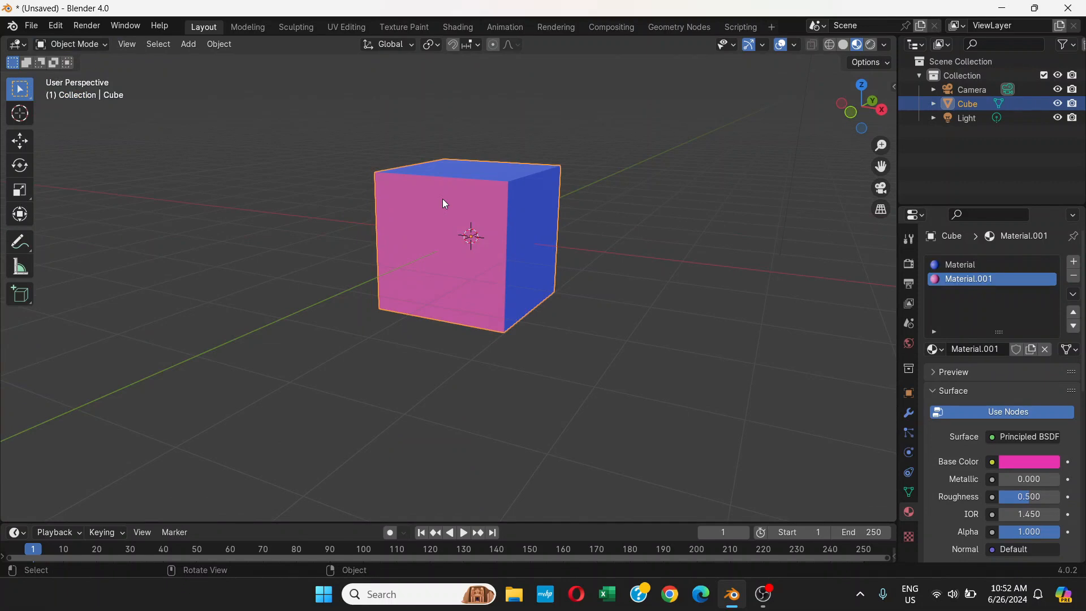
pyautogui.press('KP_1')
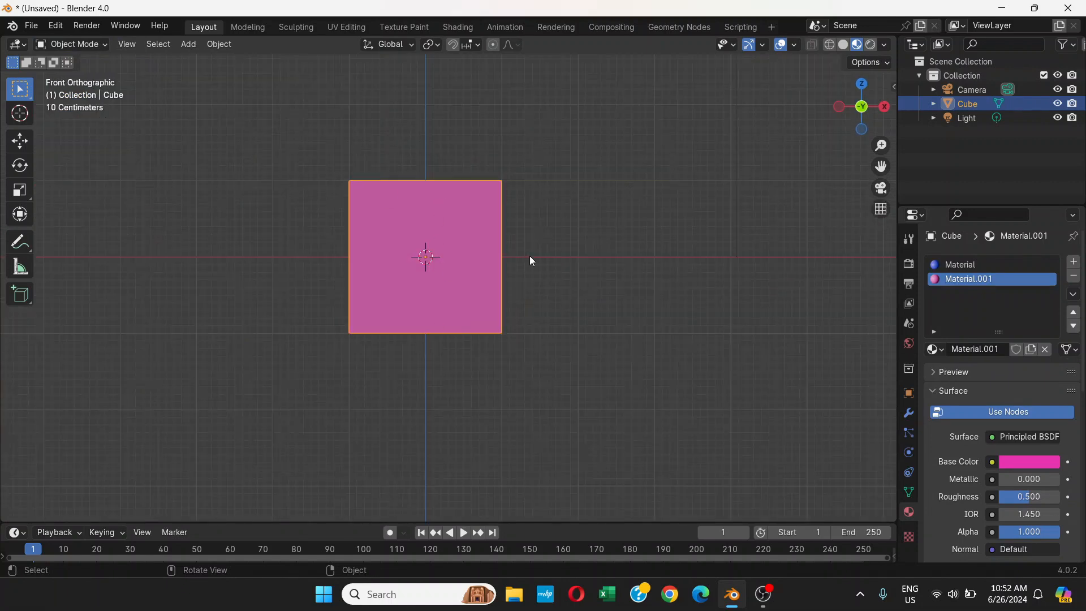
pyautogui.moveTo(538, 272); pyautogui.dragTo(613, 313, button='middle')
pyautogui.press('KP_1')
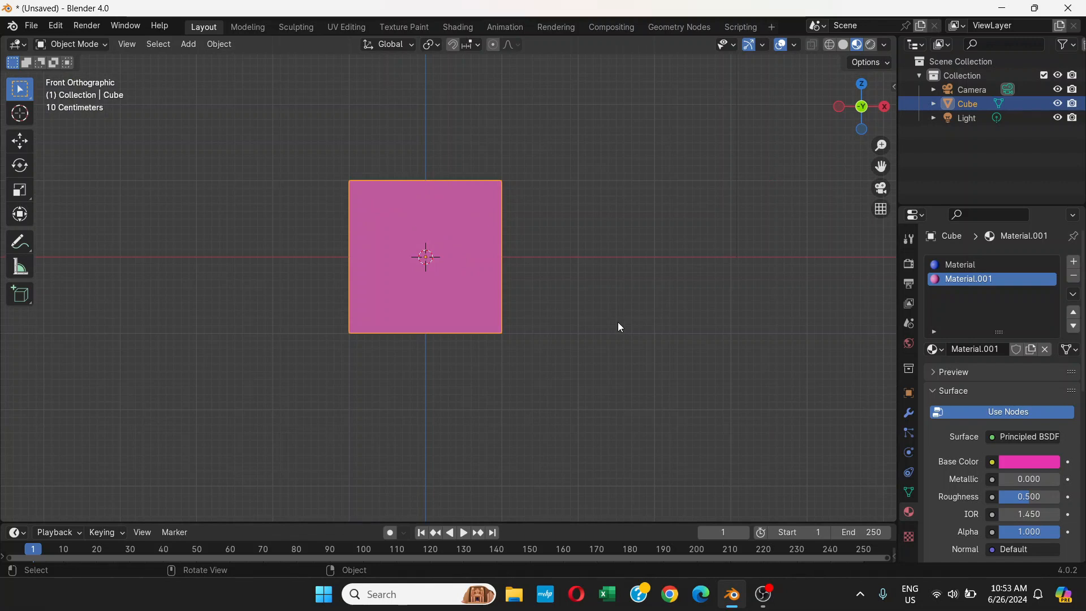
# Step: View the cube straight on from the right and from the top, orbiting away and returning to each orthographic view
pyautogui.press('KP_3')
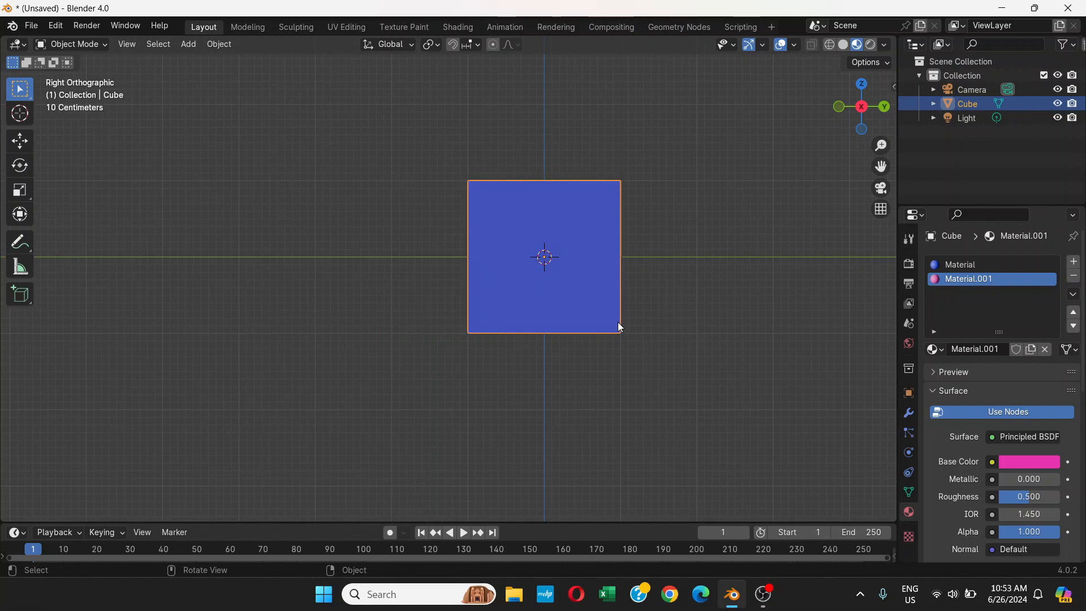
pyautogui.moveTo(621, 296); pyautogui.dragTo(641, 312, button='middle')
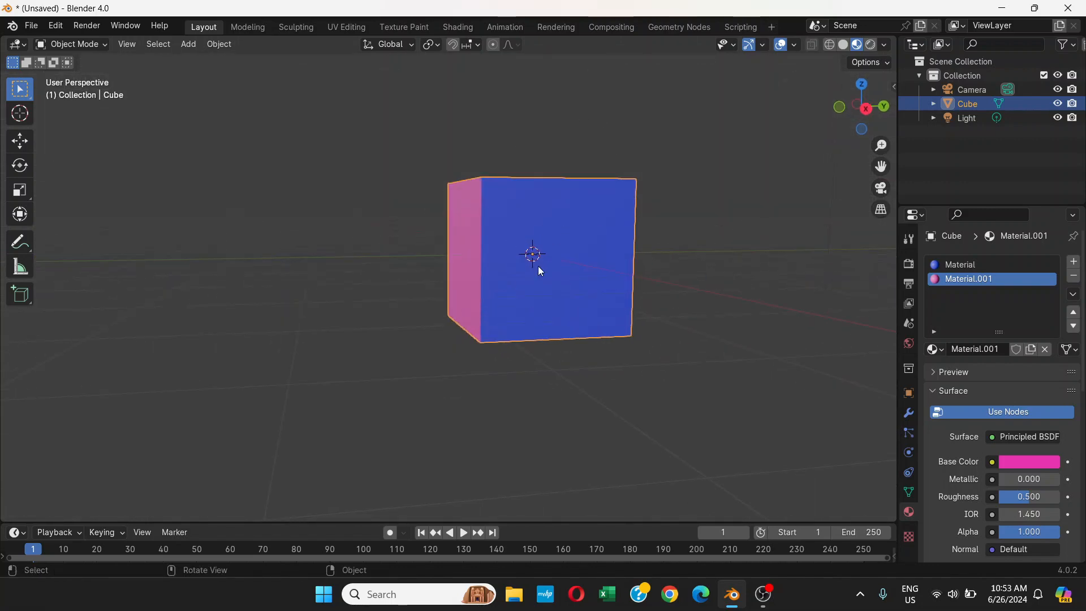
pyautogui.moveTo(511, 262); pyautogui.dragTo(584, 234, button='middle')
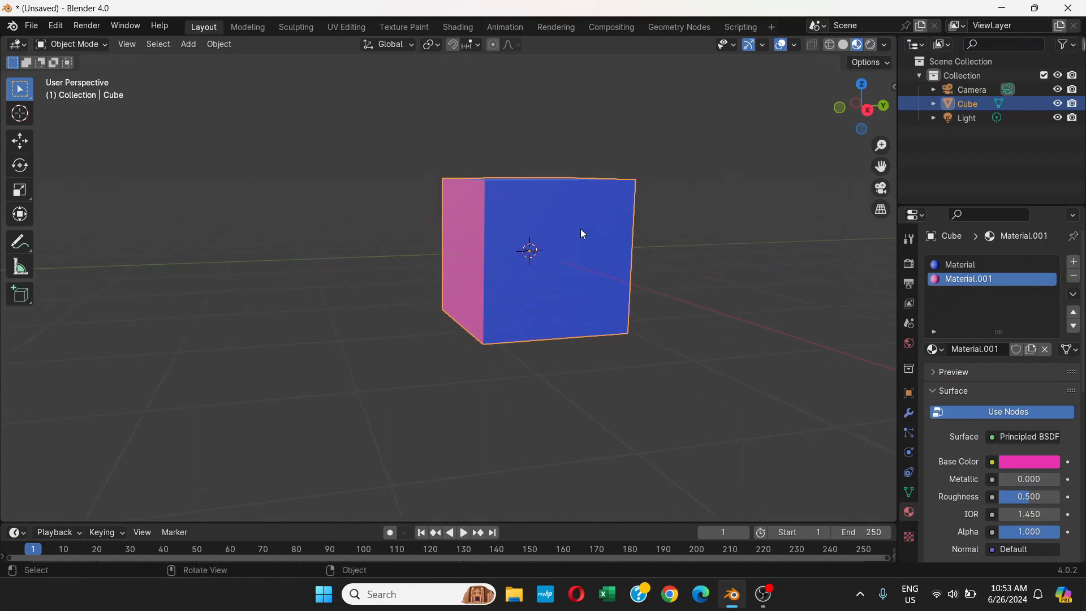
pyautogui.press('KP_3')
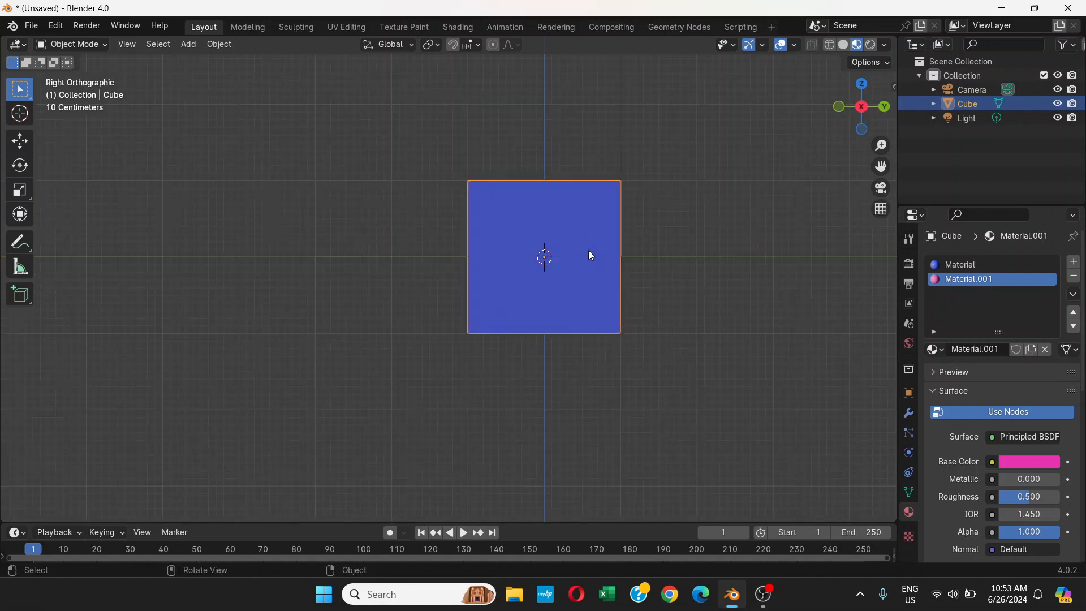
pyautogui.press('KP_7')
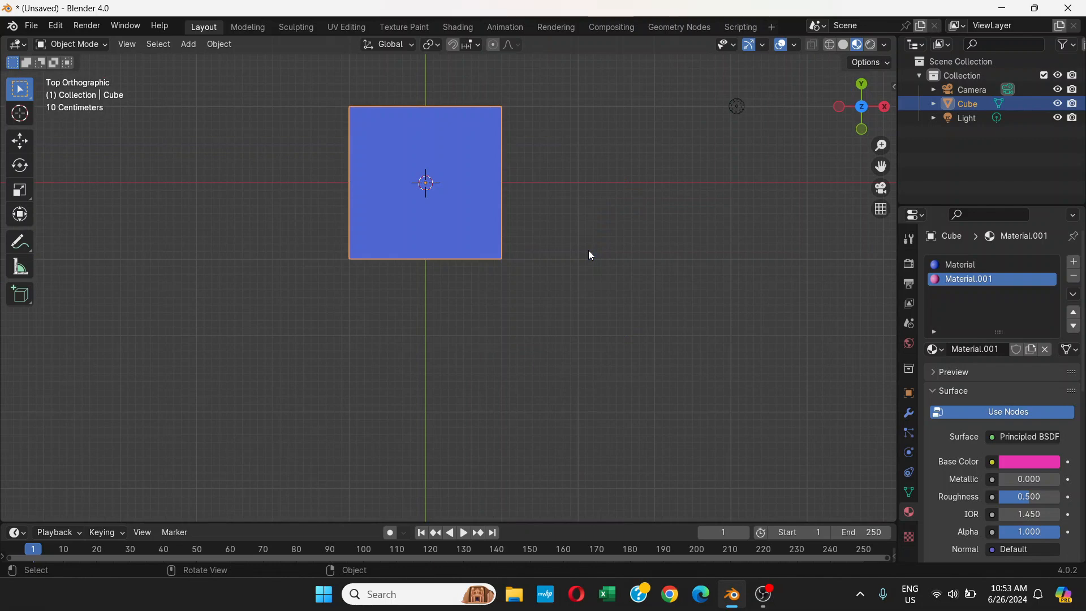
pyautogui.moveTo(490, 166); pyautogui.dragTo(480, 212, button='middle')
pyautogui.press('KP_7')
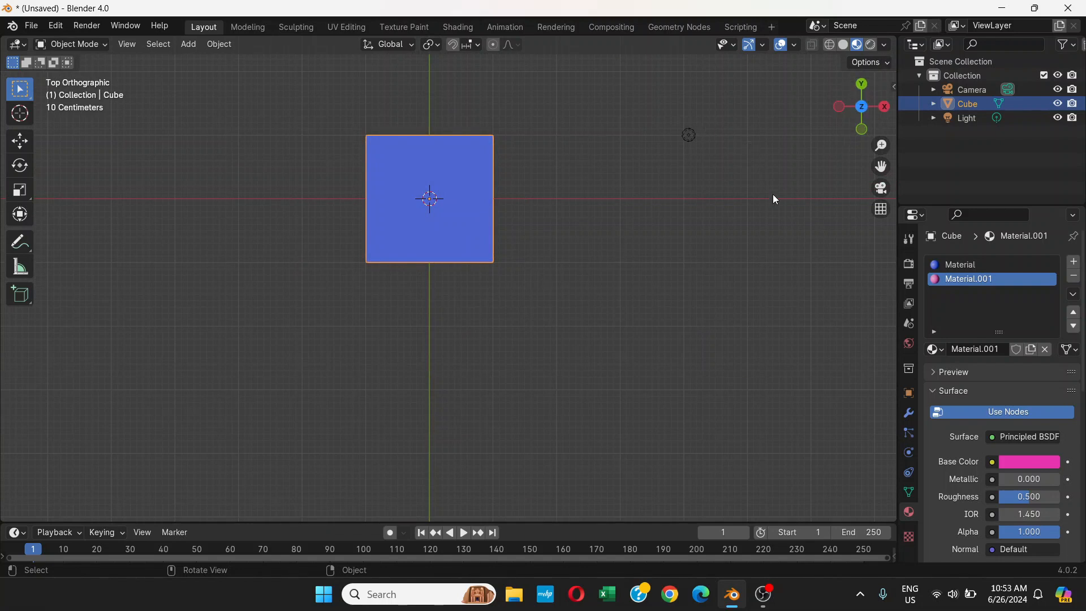
# Step: Cycle the viewport through the front, right and top orthographic views with the navigation gizmo, ending on the front view
pyautogui.click(863, 132)
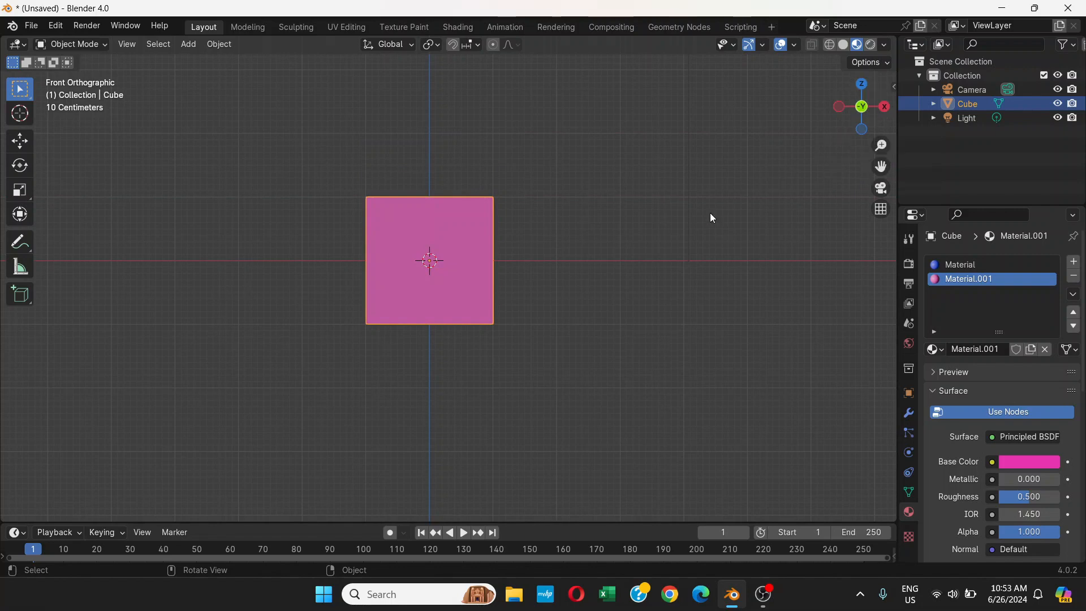
pyautogui.click(885, 111)
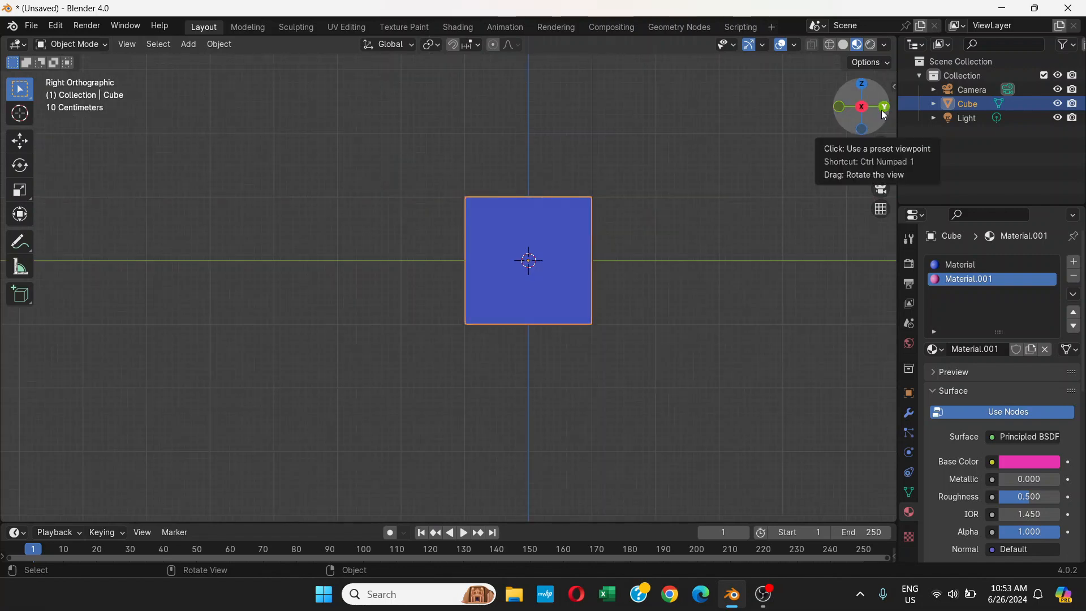
pyautogui.click(863, 86)
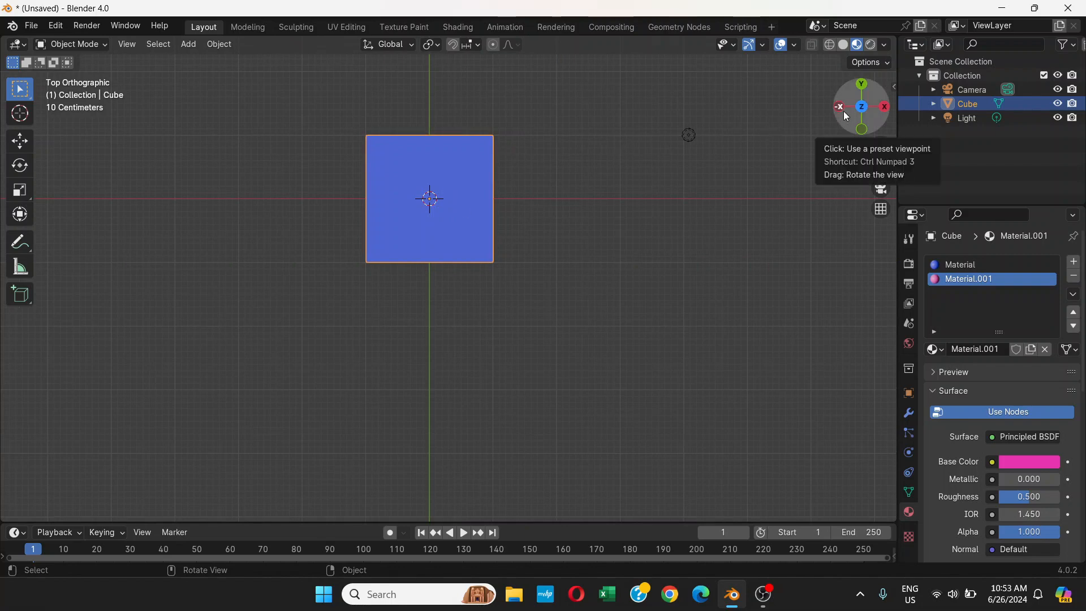
pyautogui.click(863, 132)
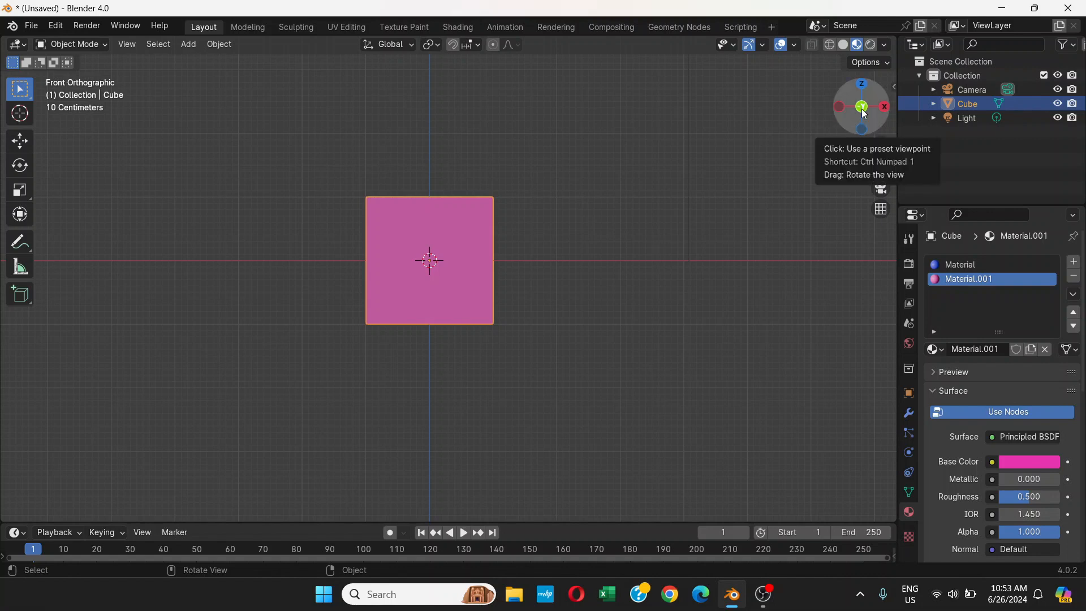
# Step: Flip between opposite sides of the cube with the navigation gizmo: back, right, left, top and bottom
pyautogui.click(863, 110)
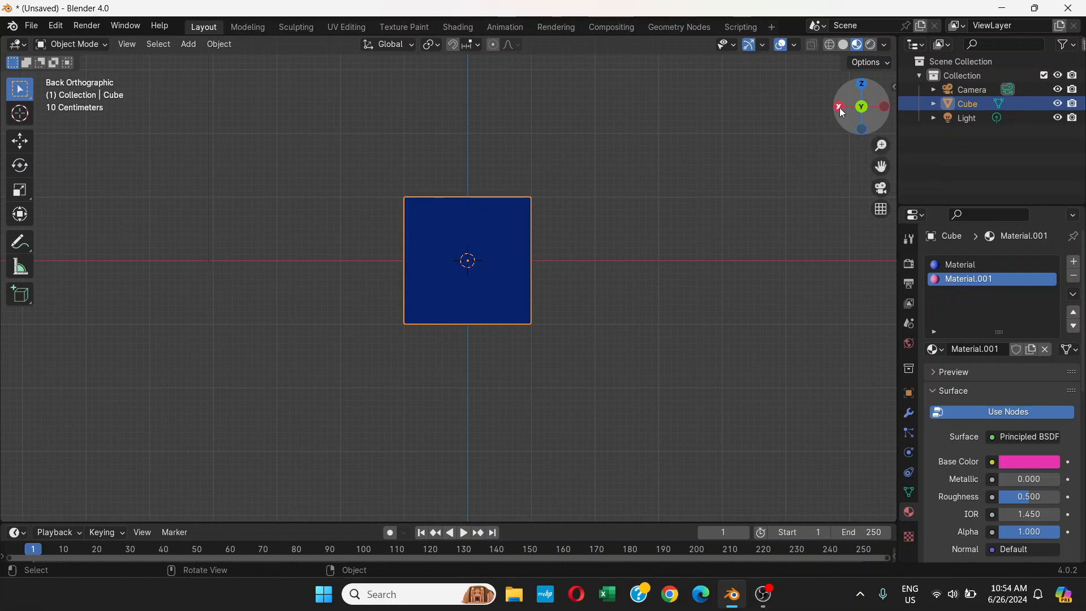
pyautogui.click(840, 108)
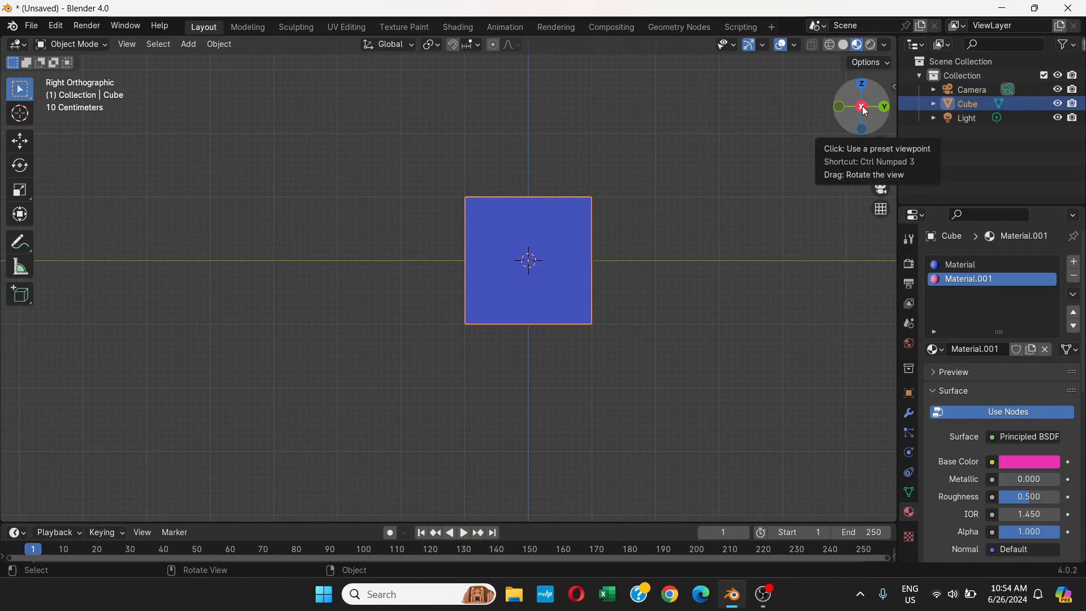
pyautogui.click(864, 110)
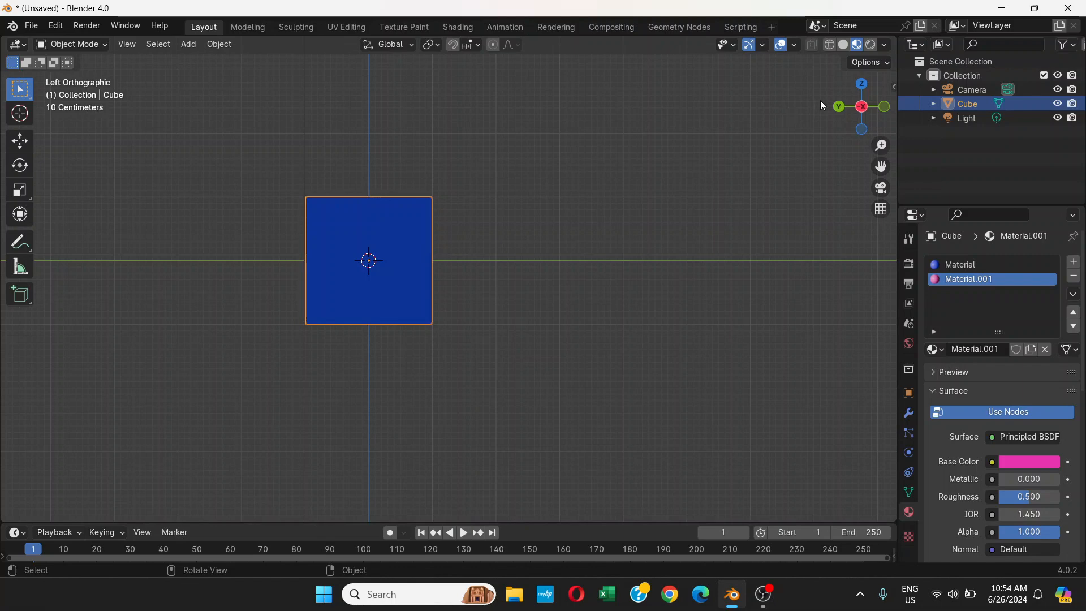
pyautogui.click(862, 85)
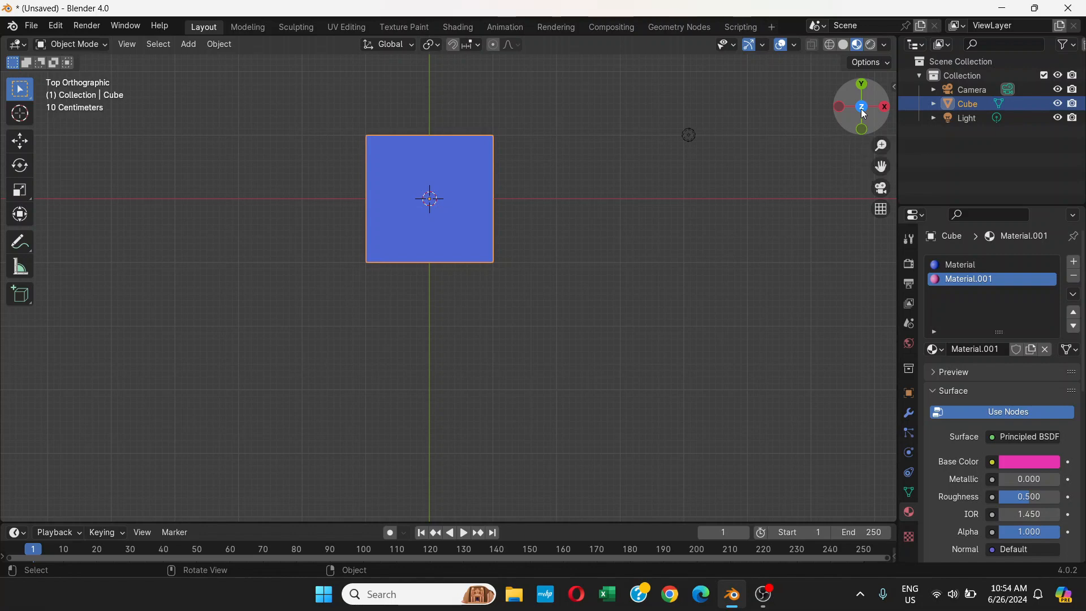
pyautogui.click(863, 110)
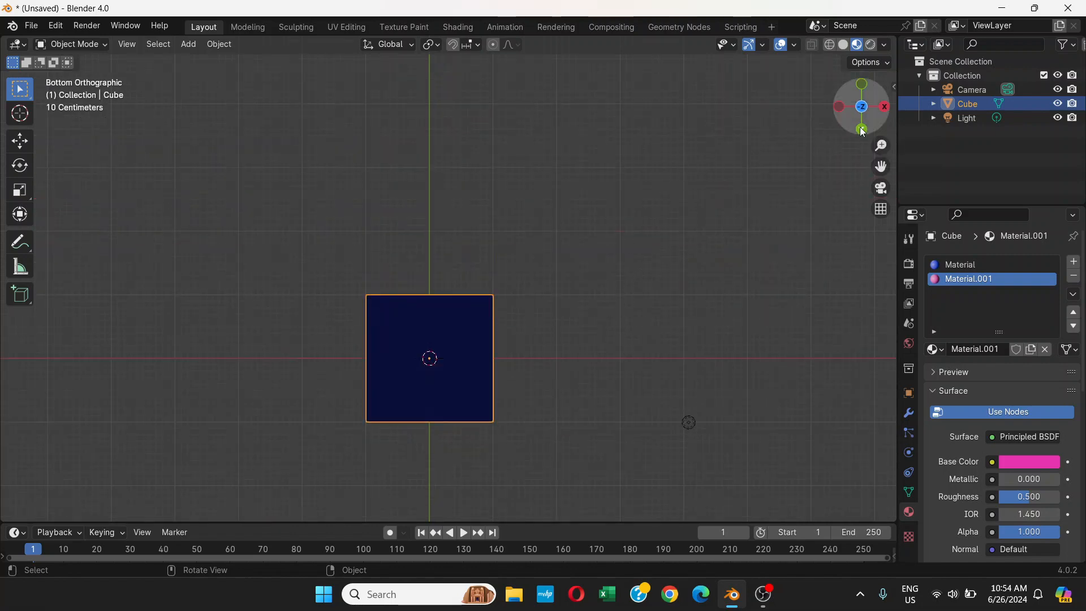
# Step: Alternate between the front orthographic view and orbited perspective views of the cube, ending in perspective
pyautogui.press('KP_1')
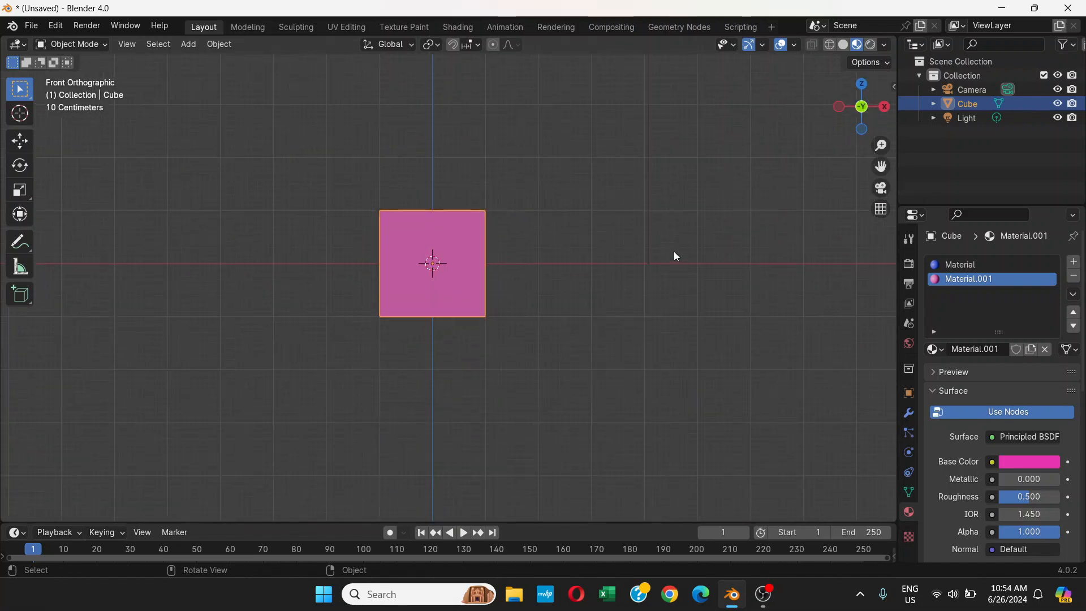
pyautogui.moveTo(675, 253); pyautogui.dragTo(566, 395, button='middle')
pyautogui.moveTo(536, 306); pyautogui.dragTo(464, 288, button='middle')
pyautogui.press('KP_1')
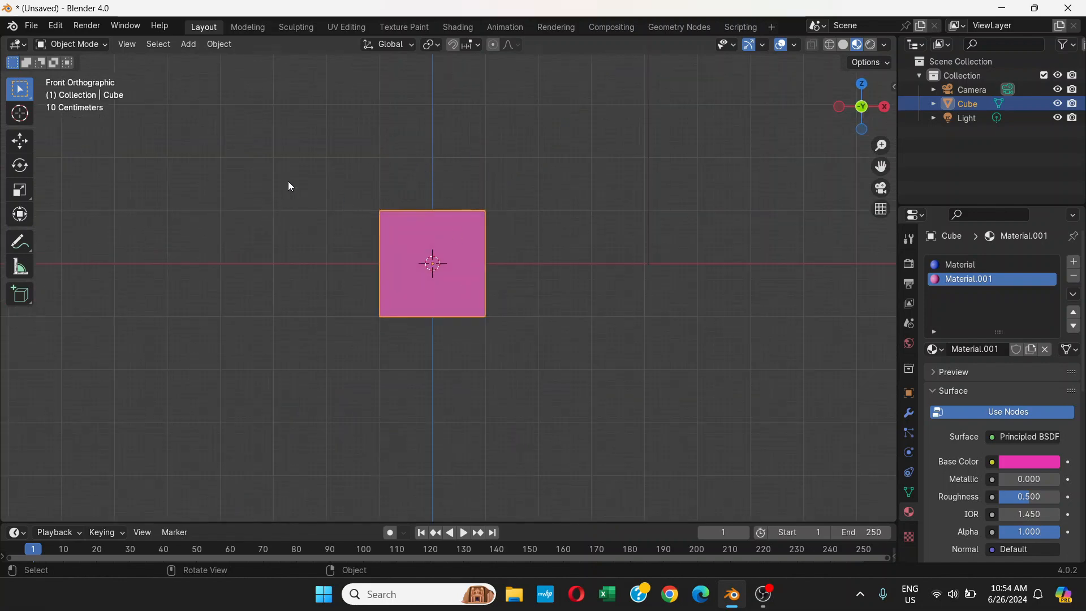
pyautogui.moveTo(466, 194); pyautogui.dragTo(413, 249, button='middle')
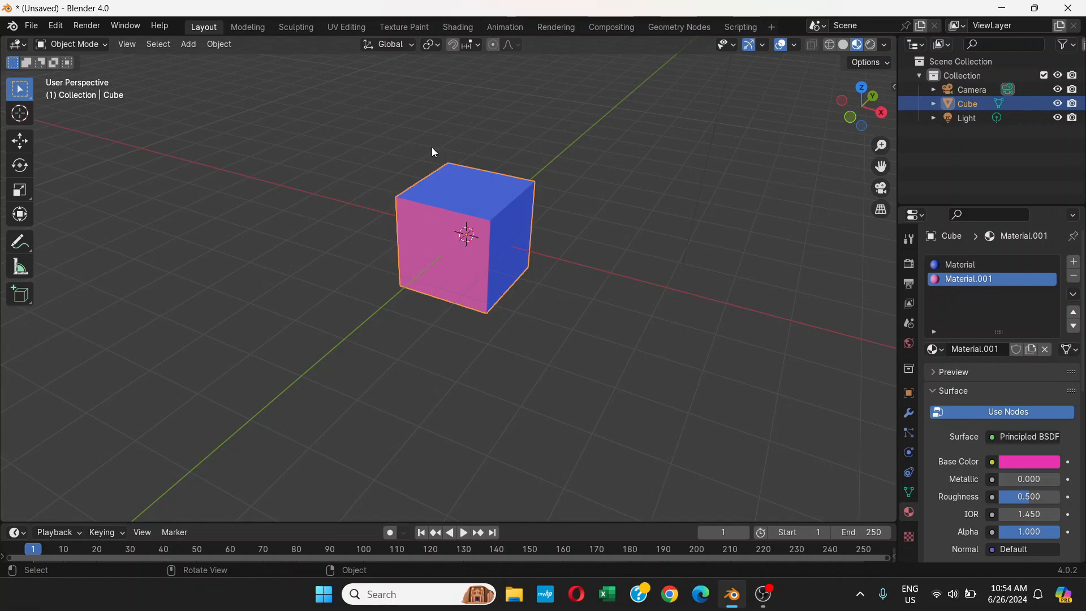
pyautogui.press('KP_1')
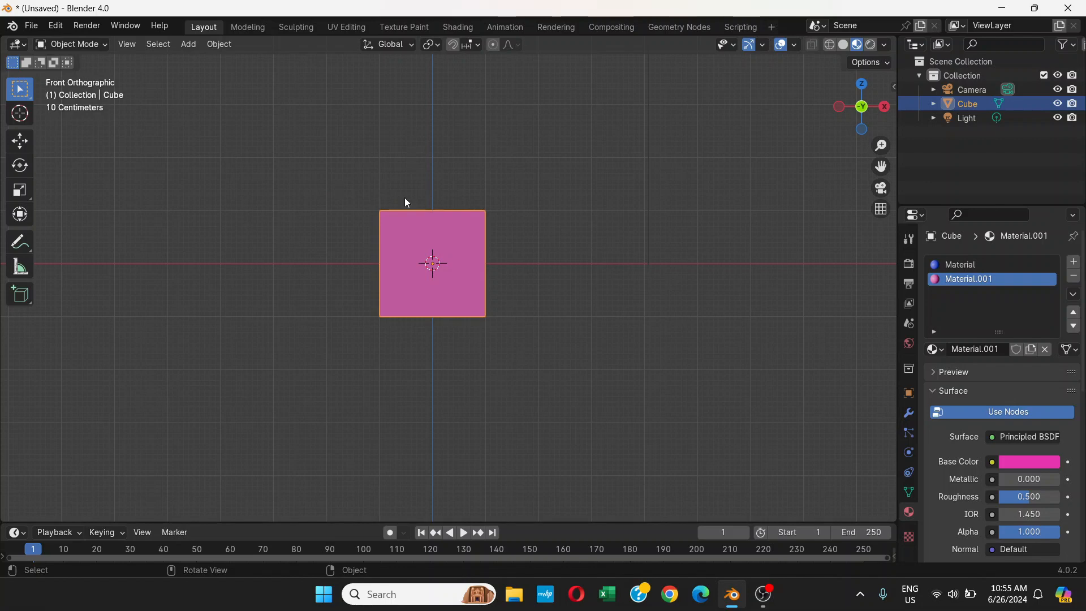
pyautogui.moveTo(538, 332)
pyautogui.mouseDown(button='middle')
pyautogui.moveTo(487, 373)
pyautogui.moveTo(521, 372)
pyautogui.moveTo(463, 340)
pyautogui.moveTo(478, 313)
pyautogui.moveTo(426, 296)
pyautogui.moveTo(609, 320)
pyautogui.moveTo(426, 333)
pyautogui.moveTo(507, 371)
pyautogui.moveTo(427, 318)
pyautogui.moveTo(451, 294)
pyautogui.moveTo(518, 298)
pyautogui.moveTo(538, 271)
pyautogui.moveTo(527, 322)
pyautogui.mouseUp(button='middle')
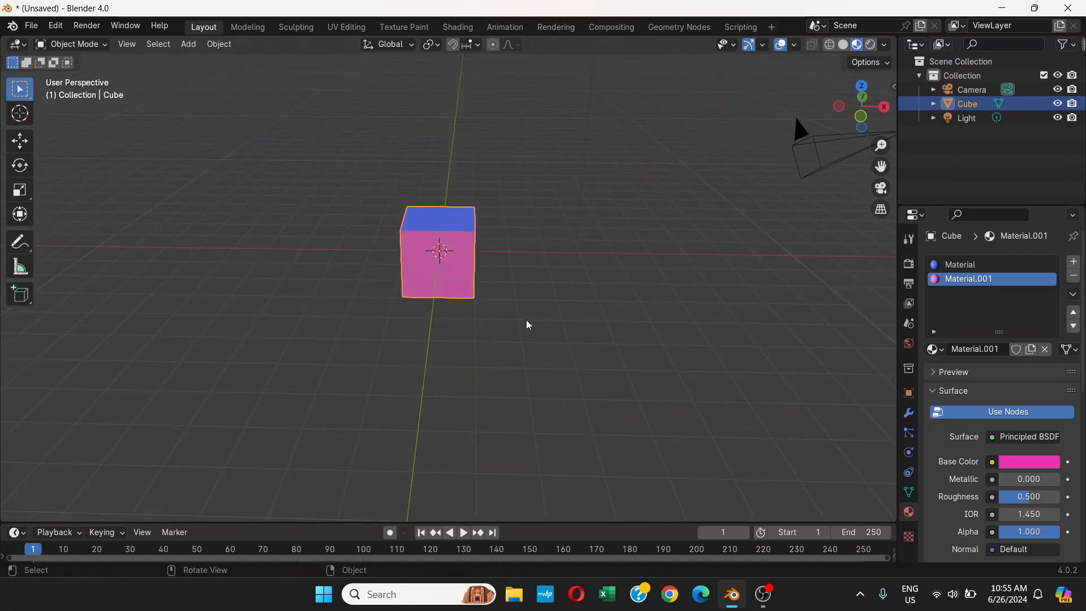
# Step: Compare the cube in Solid and Material Preview viewport shading from several angles, ending in Material Preview
pyautogui.click(844, 48)
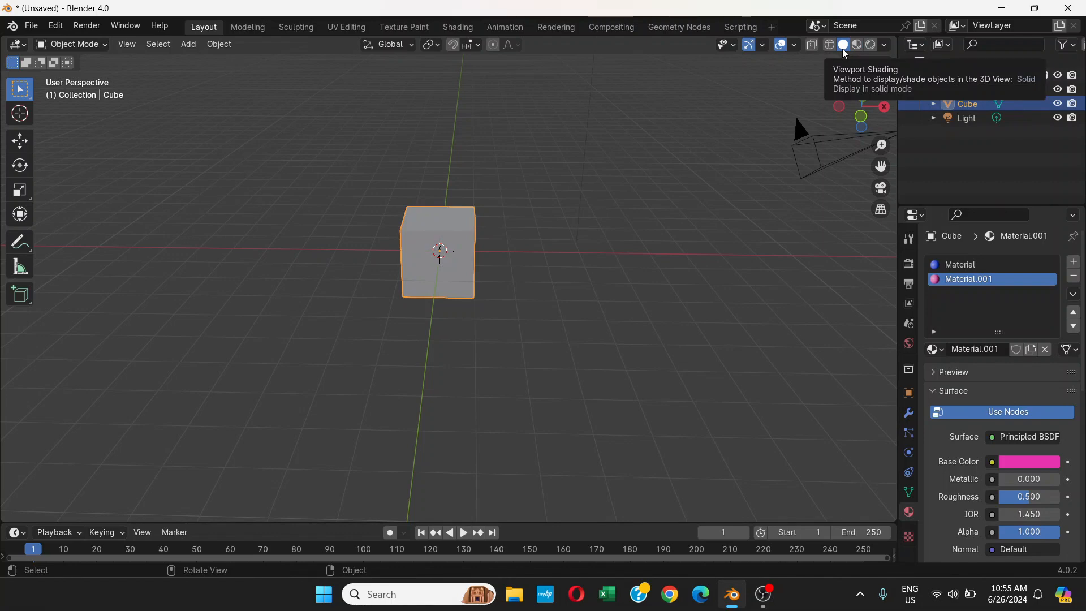
pyautogui.moveTo(579, 245); pyautogui.dragTo(525, 249, button='middle')
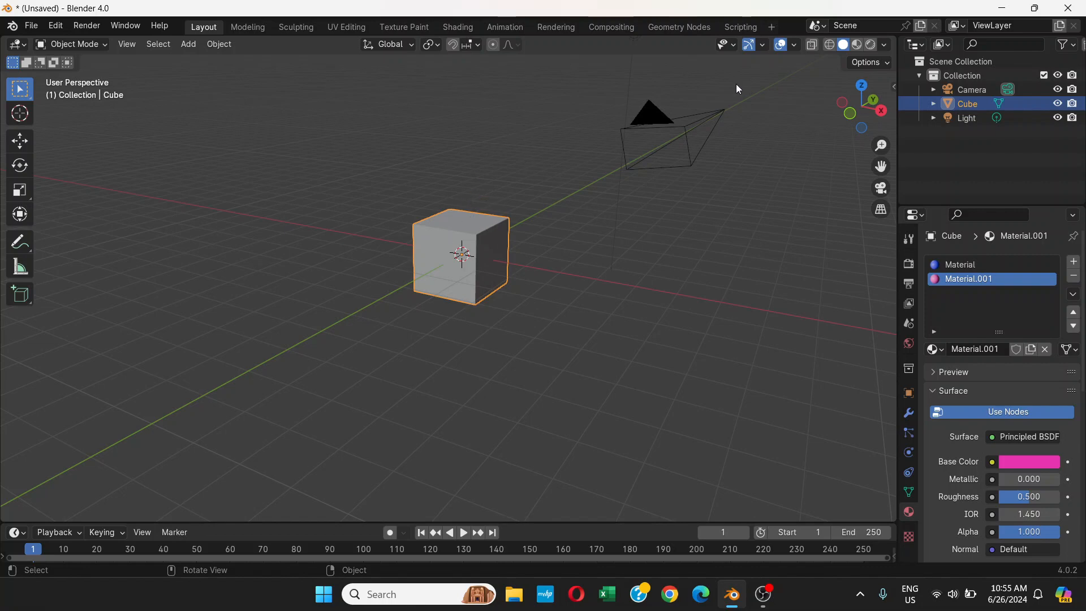
pyautogui.click(858, 46)
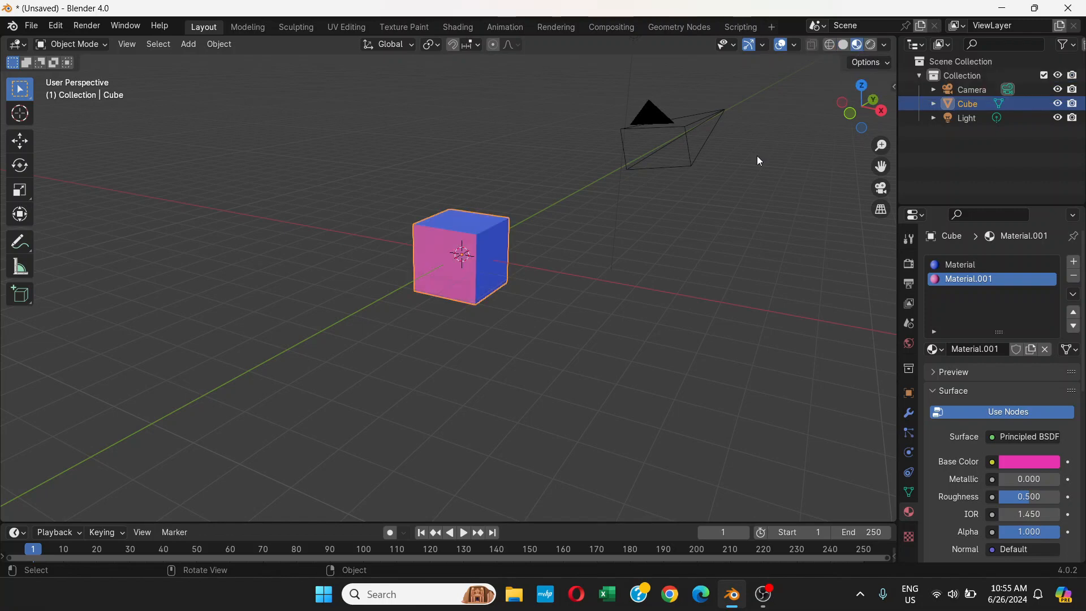
pyautogui.moveTo(509, 266); pyautogui.dragTo(535, 258, button='middle')
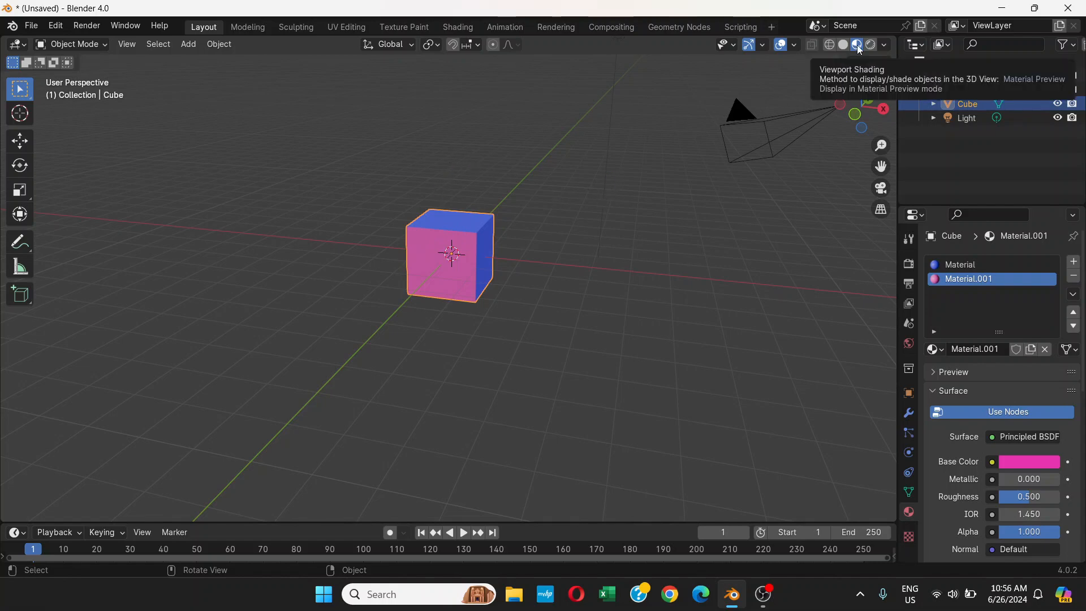
pyautogui.scroll(2, 498, 286)
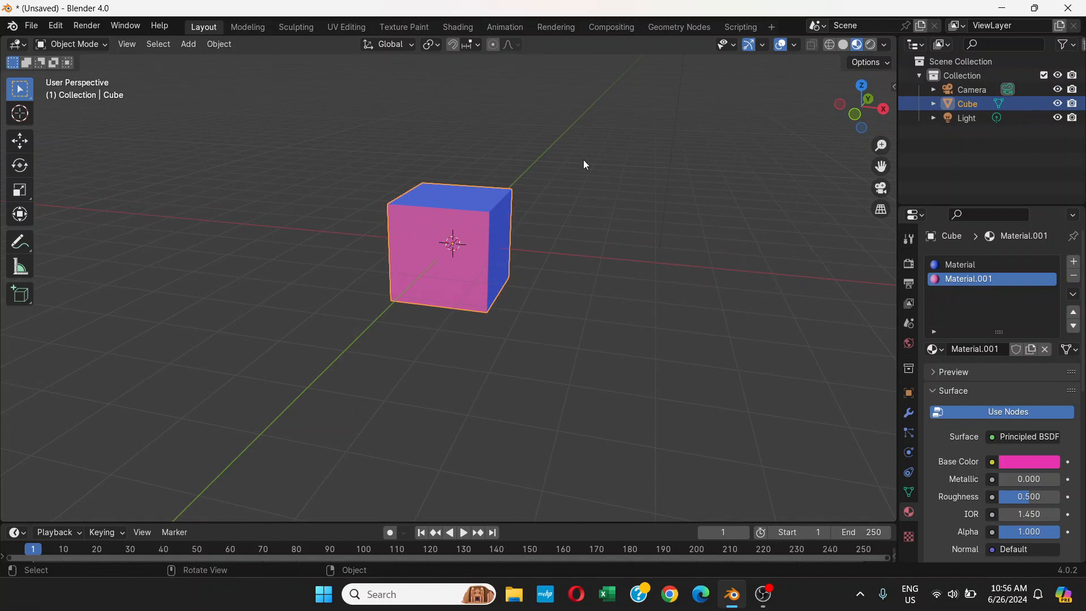
# Step: Switch the viewport shading to Rendered, inspect the cube from different angles and distances, and deselect it
pyautogui.click(871, 50)
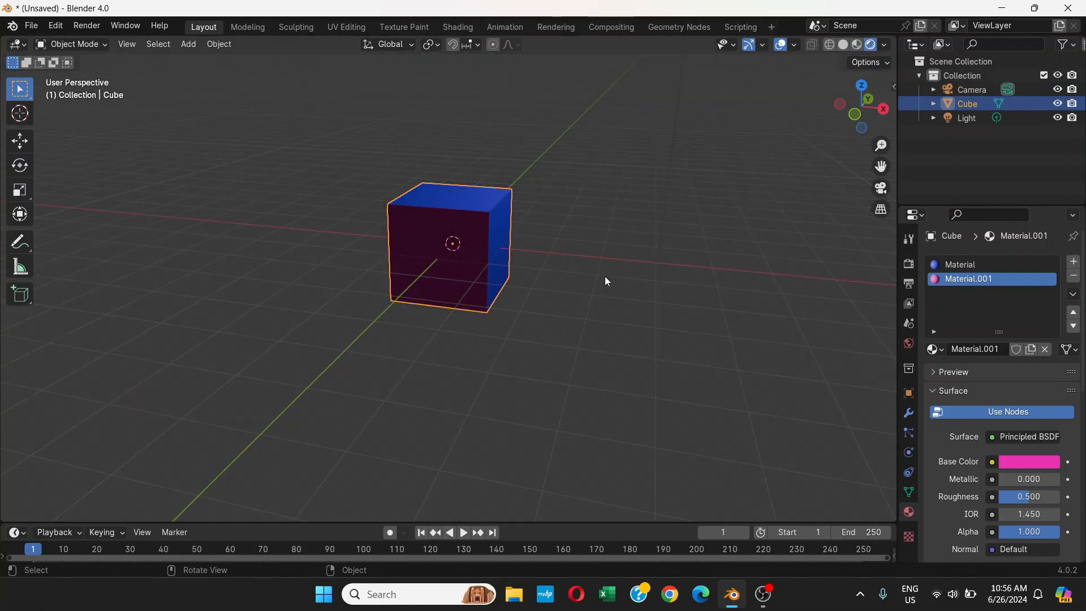
pyautogui.moveTo(607, 281); pyautogui.dragTo(538, 258, button='middle')
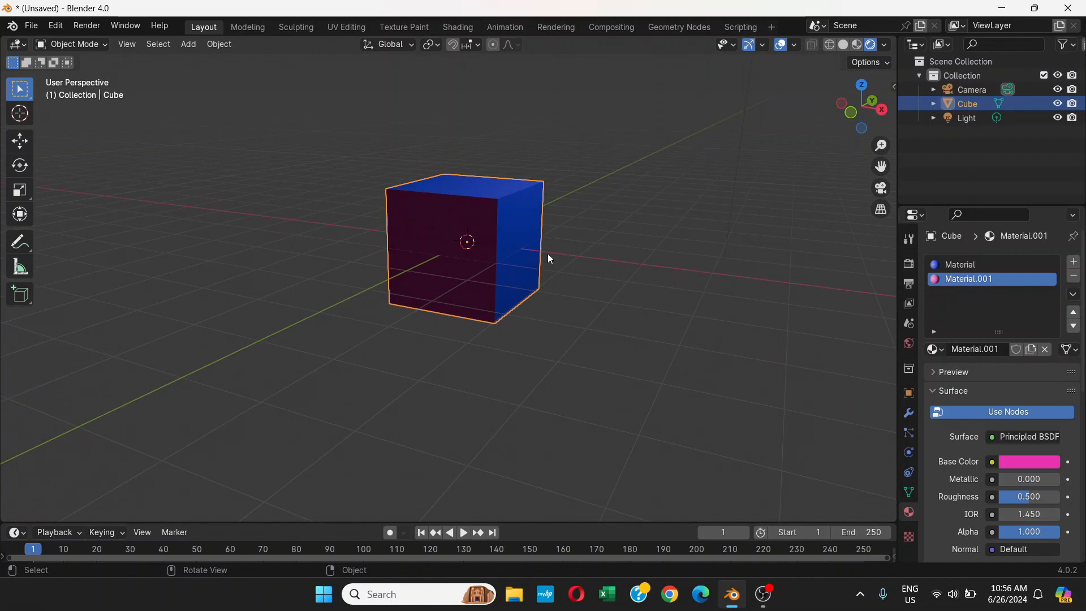
pyautogui.scroll(2, 553, 264)
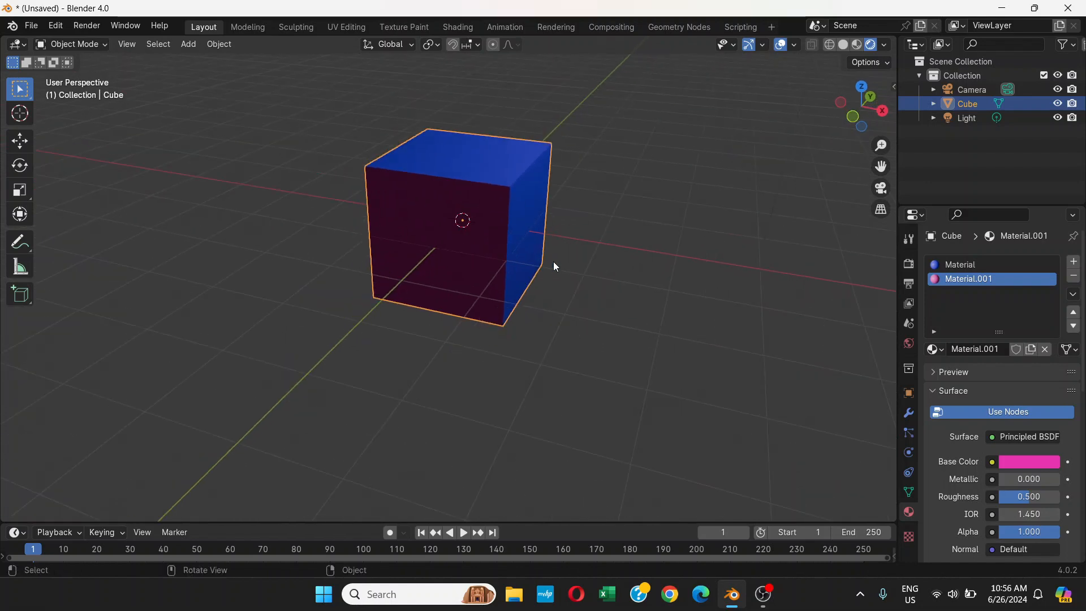
pyautogui.scroll(-4, 554, 262)
pyautogui.moveTo(553, 262); pyautogui.dragTo(556, 243, button='middle')
pyautogui.click(563, 240)
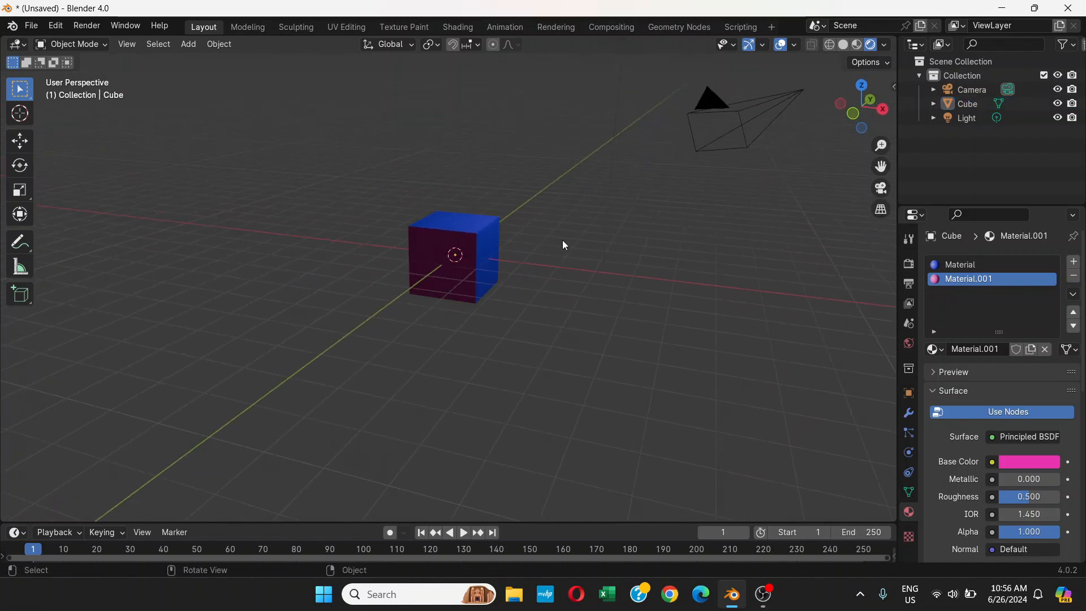
pyautogui.scroll(2, 529, 249)
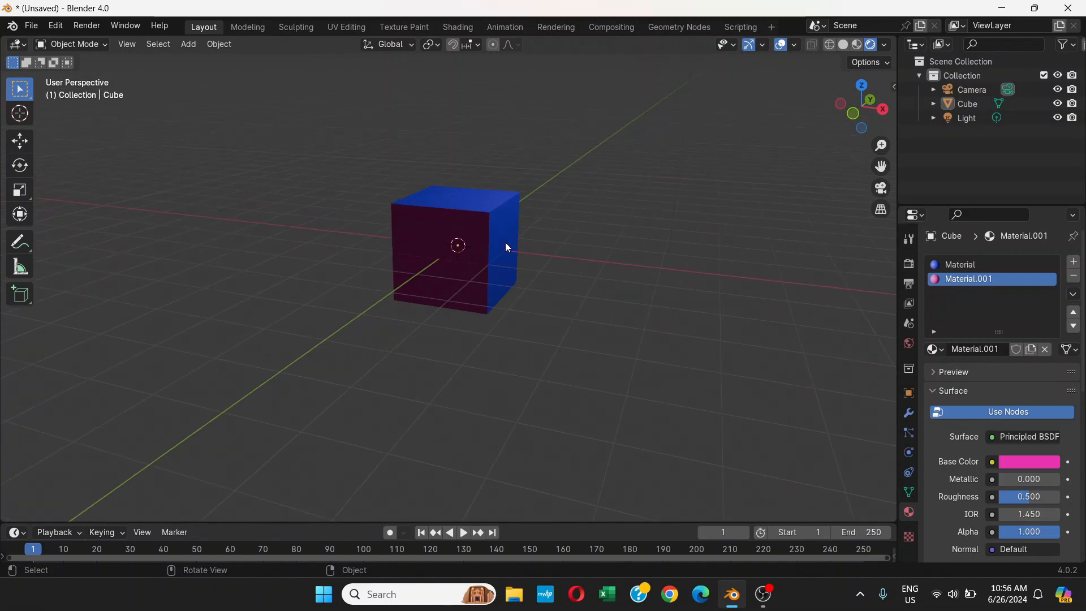
pyautogui.scroll(-1, 505, 242)
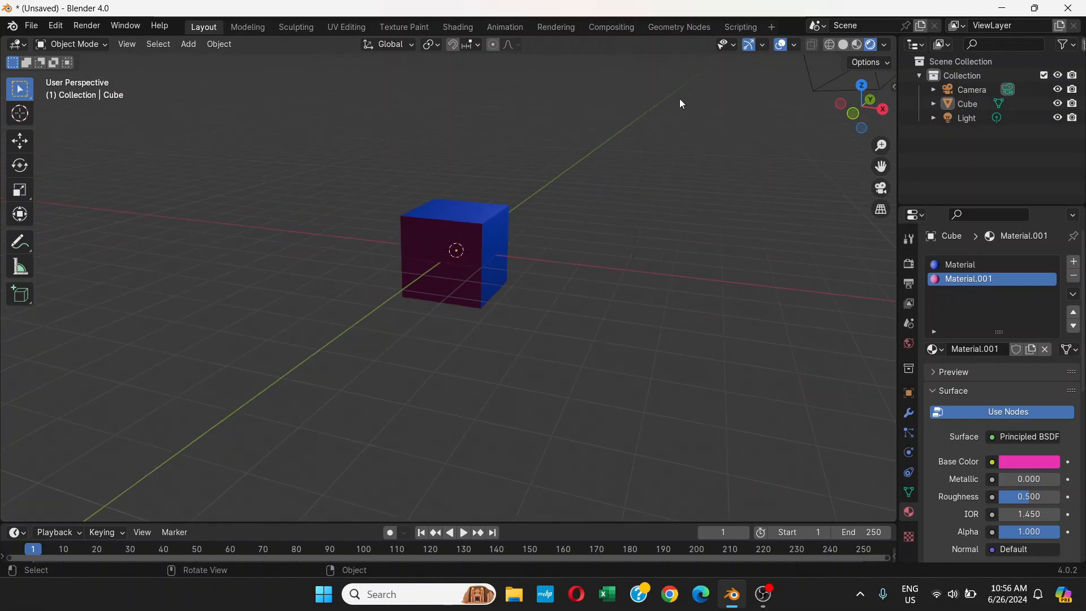
# Step: Compare Material Preview with Rendered shading on the deselected cube, ending in Rendered with the camera and light in view
pyautogui.click(857, 46)
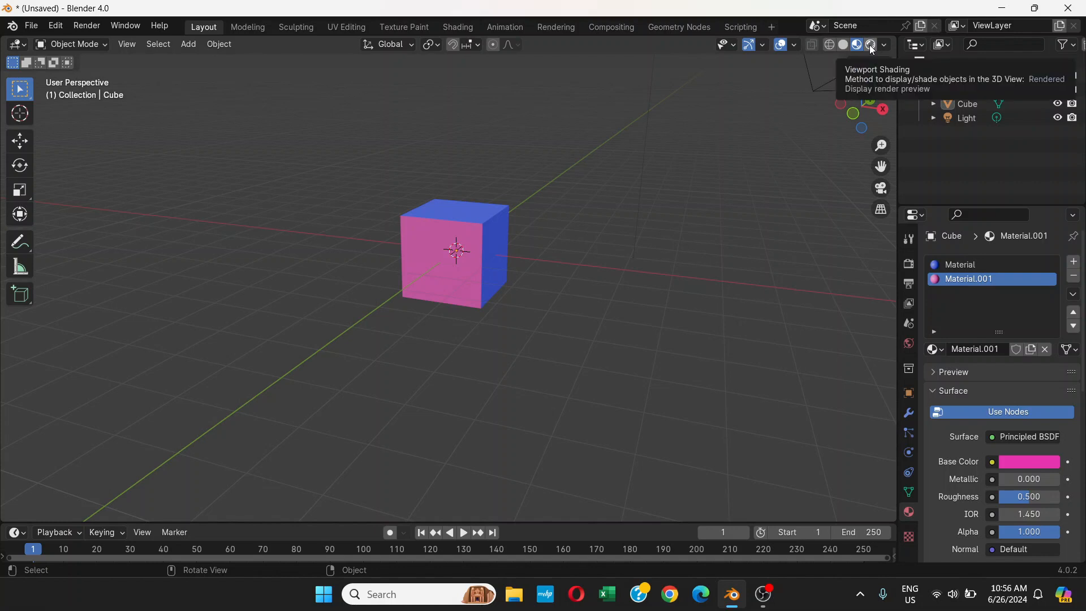
pyautogui.click(872, 45)
pyautogui.click(858, 46)
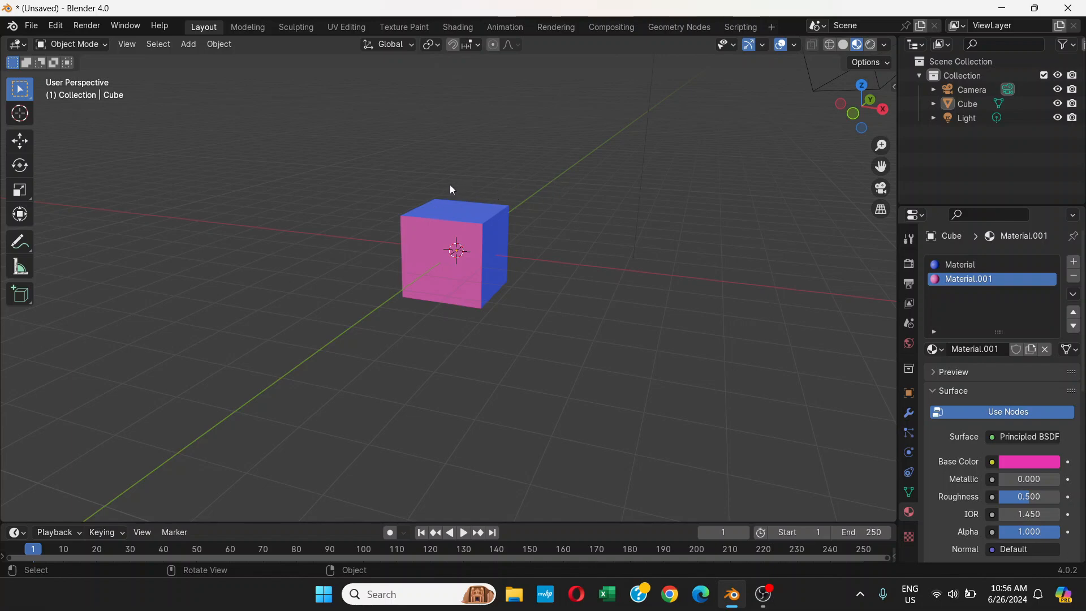
pyautogui.click(872, 45)
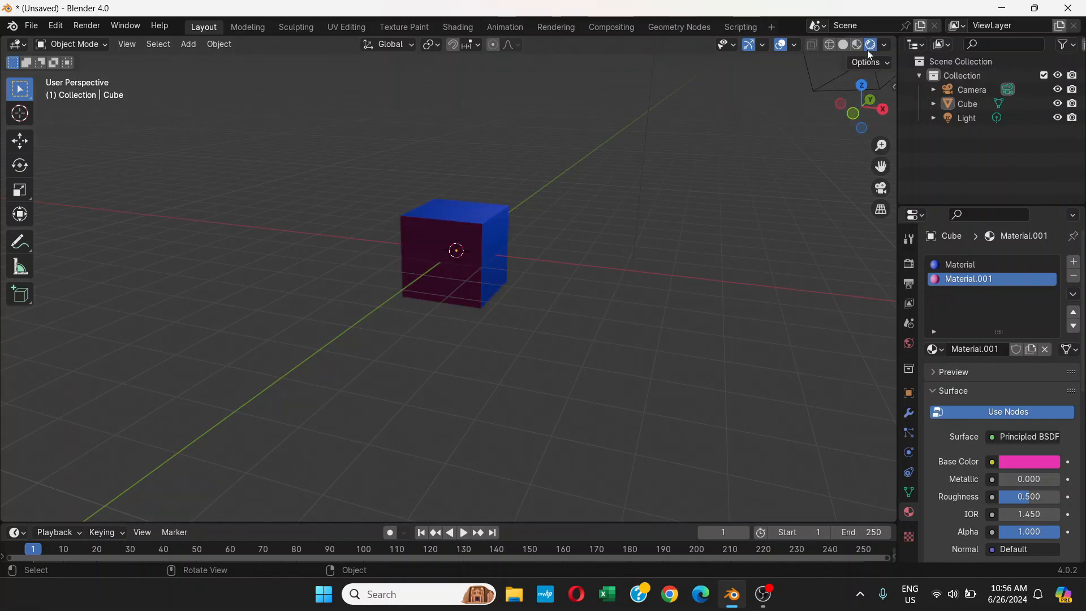
pyautogui.scroll(-4, 565, 214)
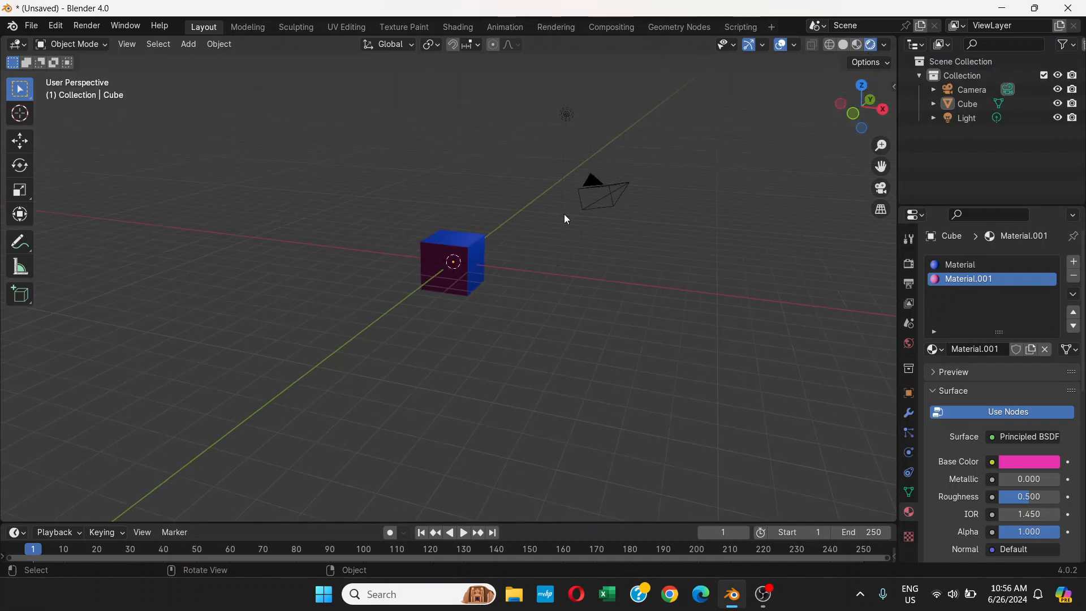
# Step: Select the point light and move it to the opposite side of the cube so it lights the pink face
pyautogui.scroll(4, 565, 215)
pyautogui.moveTo(565, 215)
pyautogui.mouseDown(button='middle')
pyautogui.moveTo(509, 229)
pyautogui.moveTo(599, 217)
pyautogui.moveTo(553, 226)
pyautogui.mouseUp(button='middle')
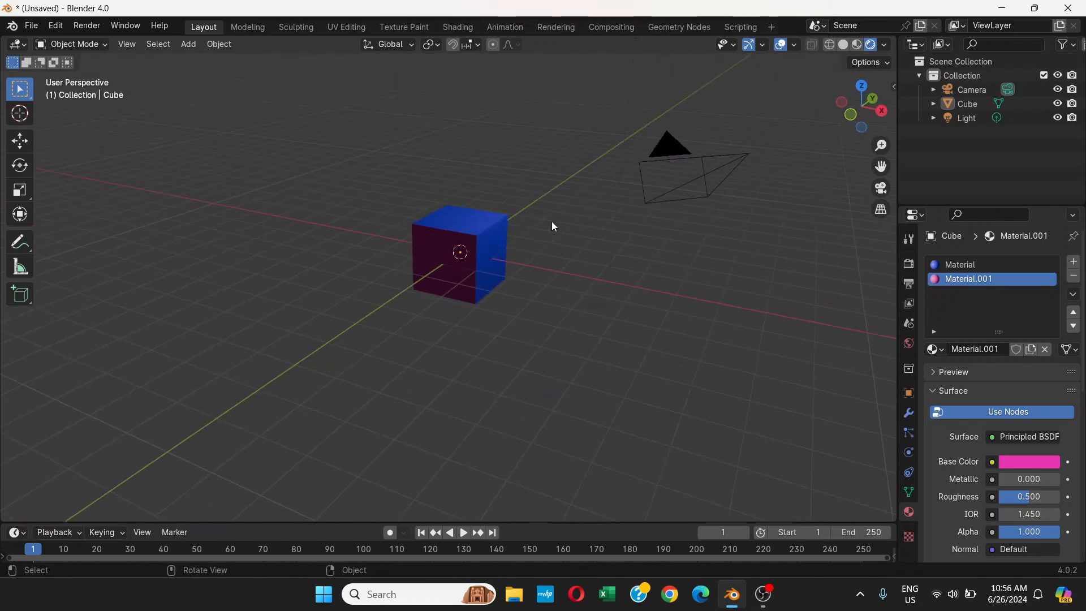
pyautogui.scroll(2, 552, 226)
pyautogui.scroll(-2, 554, 226)
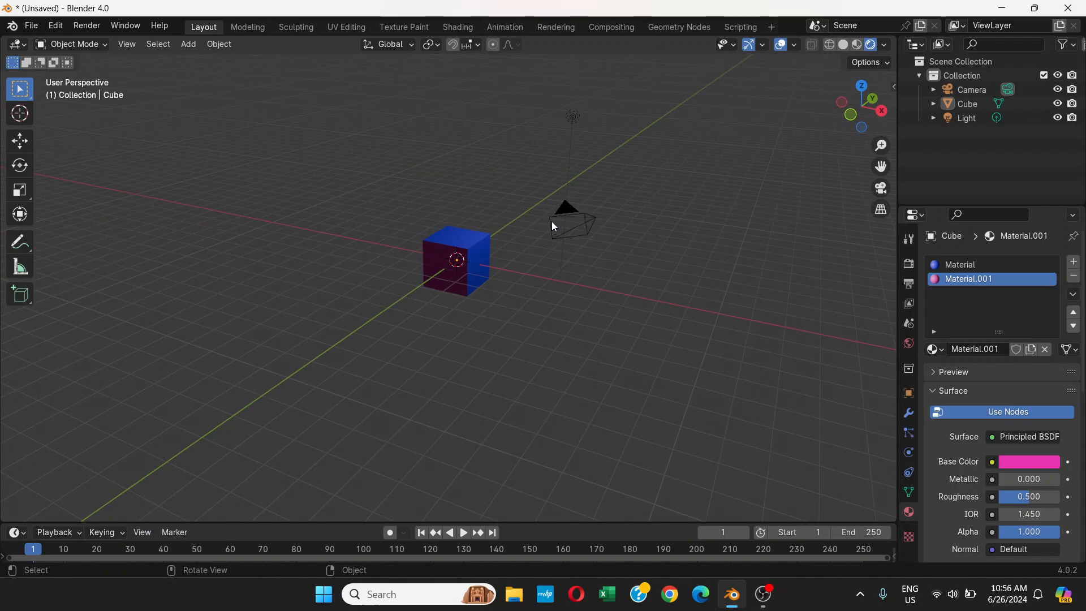
pyautogui.click(572, 116)
pyautogui.moveTo(622, 131); pyautogui.dragTo(652, 124, button='middle')
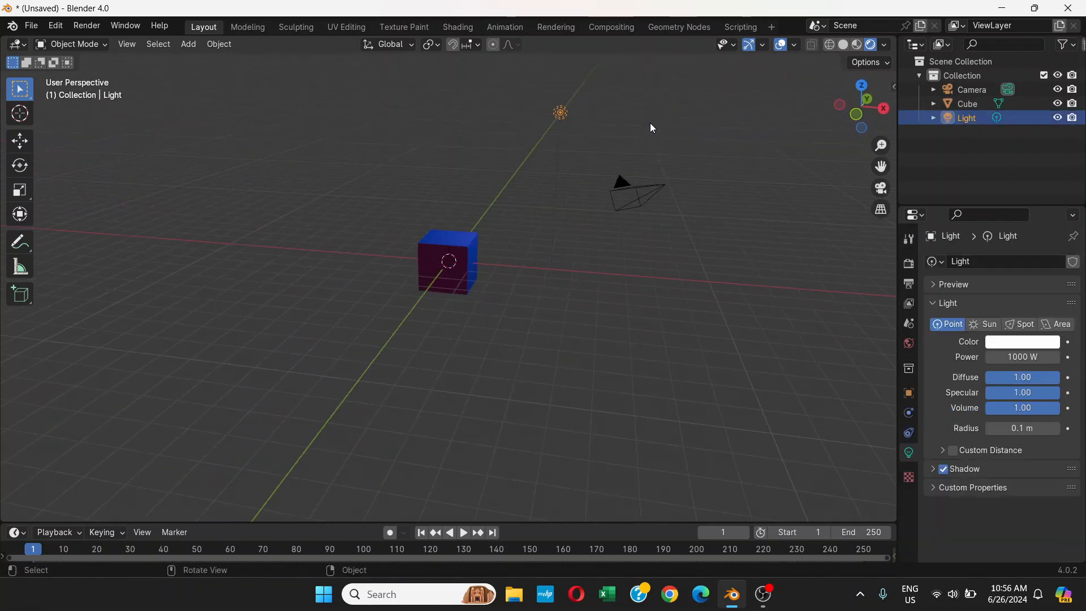
pyautogui.press('g')
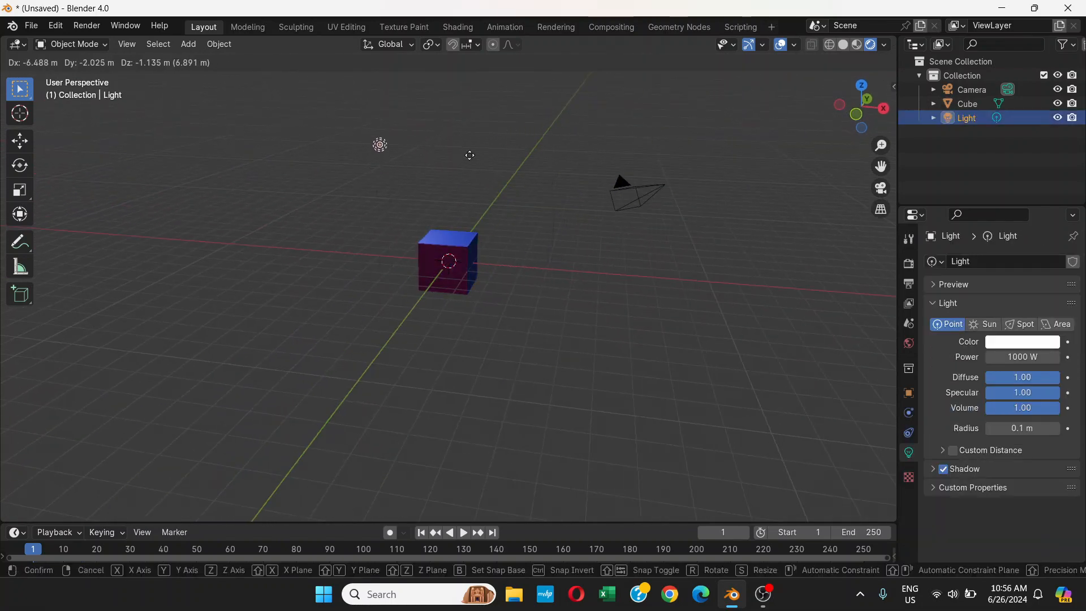
pyautogui.click(472, 214)
# Step: Inspect how the moved light illuminates the cube's faces in Rendered shading, from close up and farther away
pyautogui.scroll(5, 504, 243)
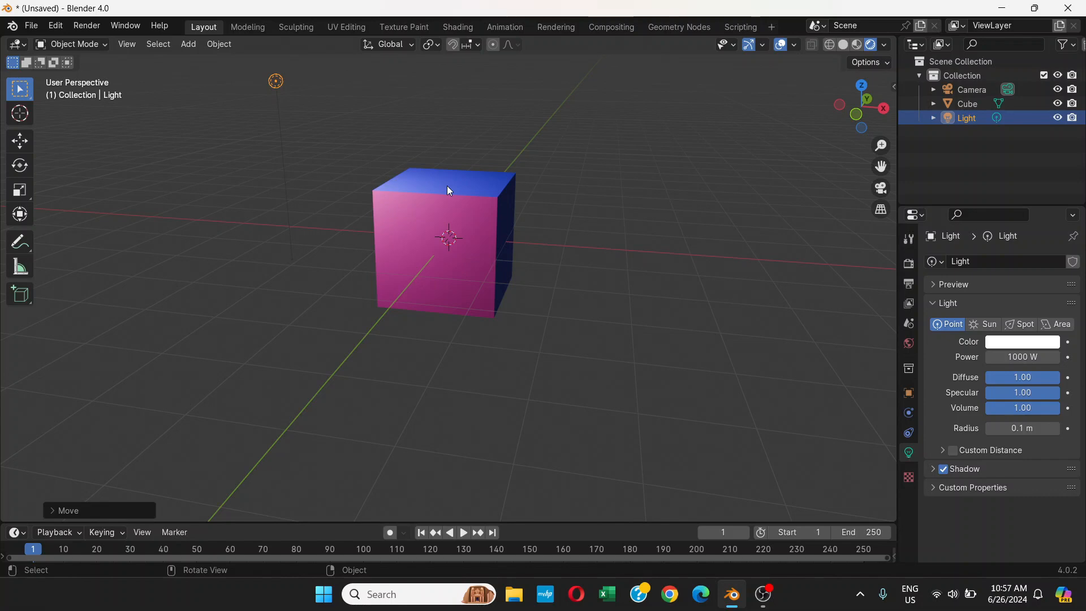
pyautogui.scroll(-7, 453, 243)
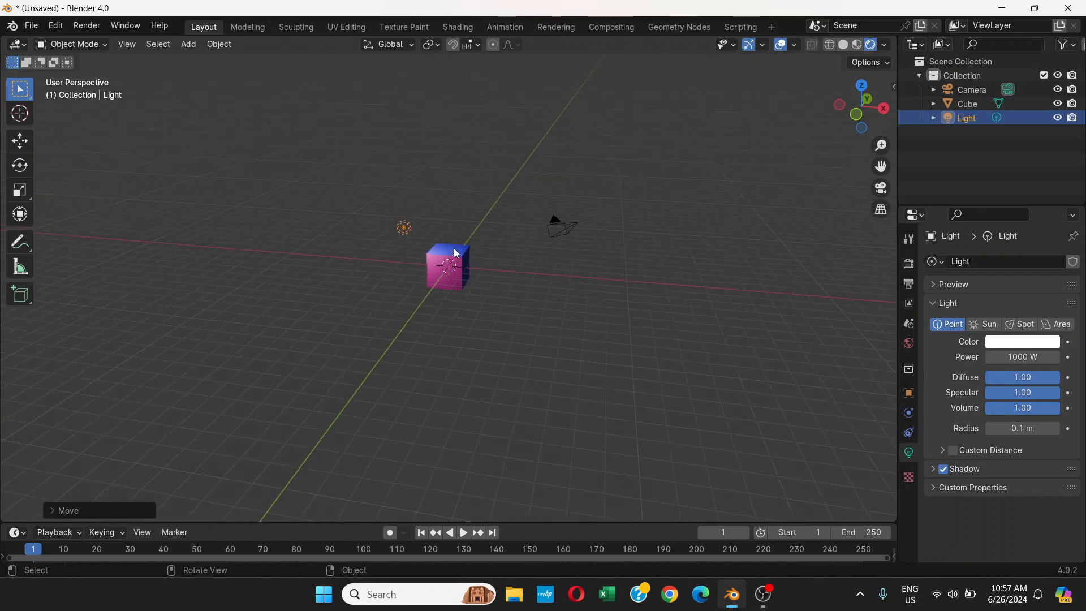
pyautogui.scroll(5, 453, 248)
pyautogui.scroll(3, 456, 250)
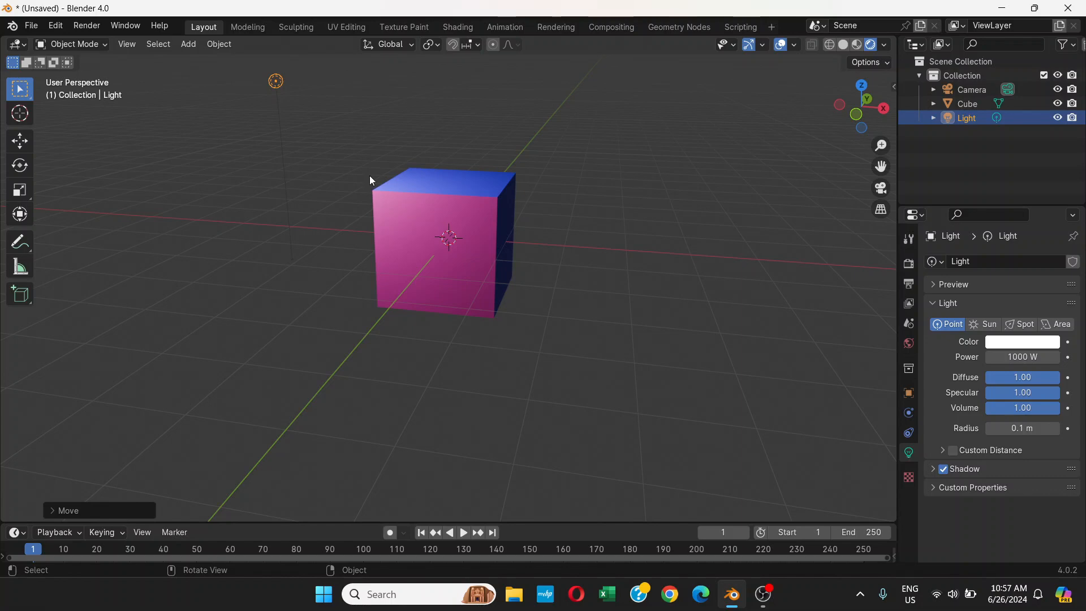
pyautogui.scroll(-3, 369, 176)
pyautogui.scroll(2, 427, 250)
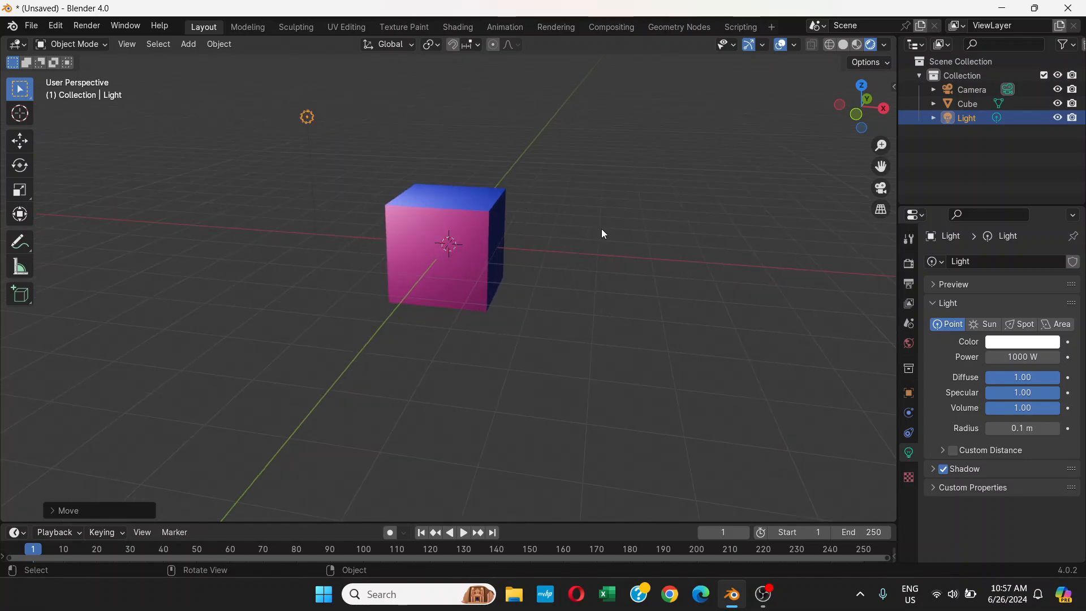
pyautogui.scroll(-3, 602, 232)
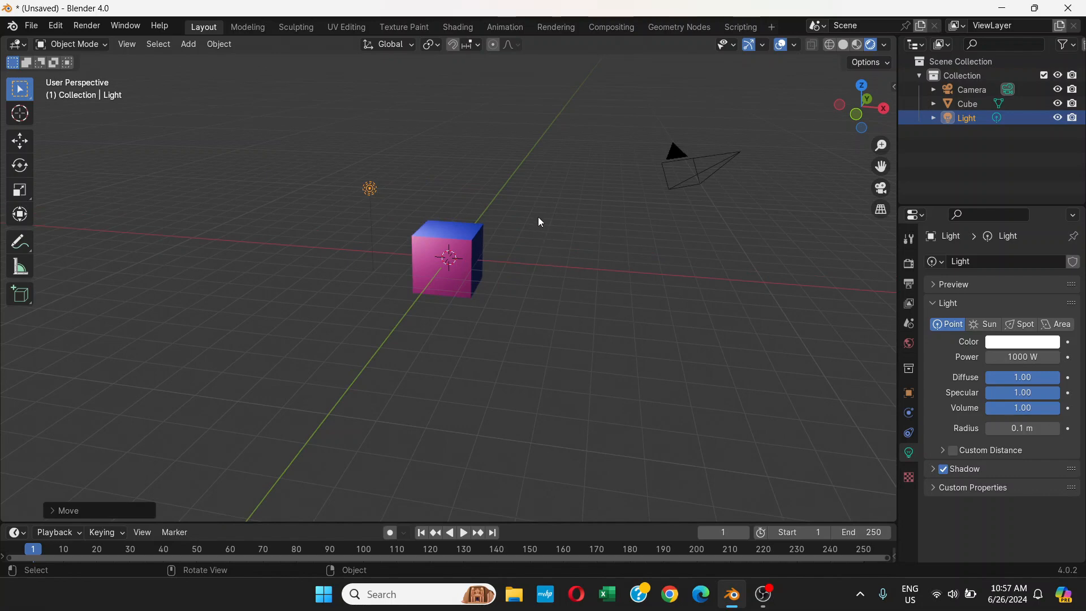
# Step: Switch the viewport shading to Wireframe and examine the cube's edges from another angle
pyautogui.click(830, 49)
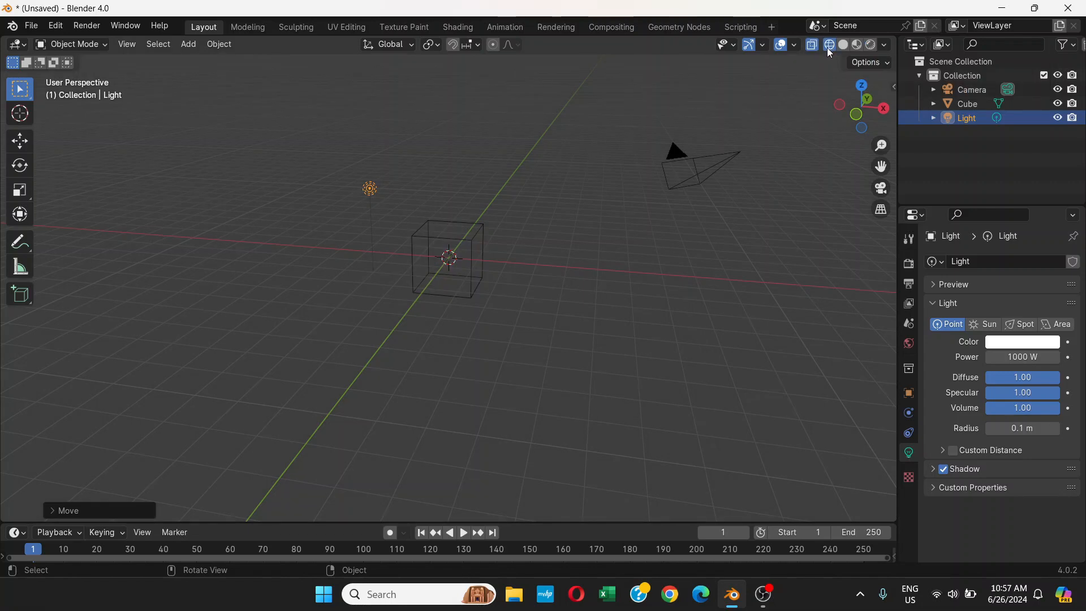
pyautogui.scroll(5, 448, 267)
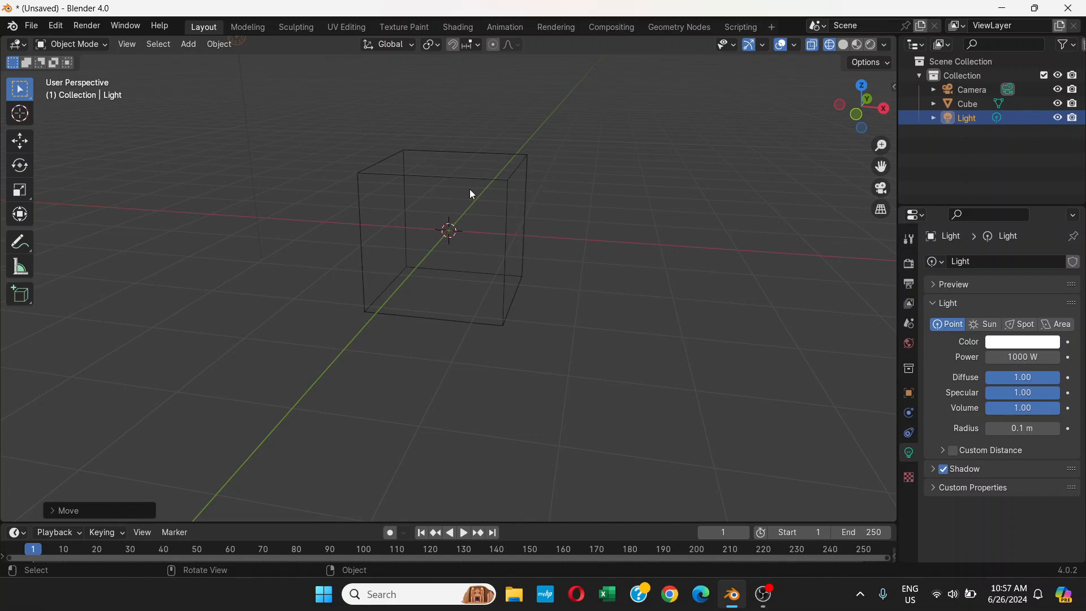
pyautogui.moveTo(538, 199)
pyautogui.mouseDown(button='middle')
pyautogui.moveTo(477, 213)
pyautogui.moveTo(456, 264)
pyautogui.moveTo(586, 160)
pyautogui.moveTo(478, 190)
pyautogui.moveTo(502, 242)
pyautogui.moveTo(511, 211)
pyautogui.moveTo(548, 188)
pyautogui.mouseUp(button='middle')
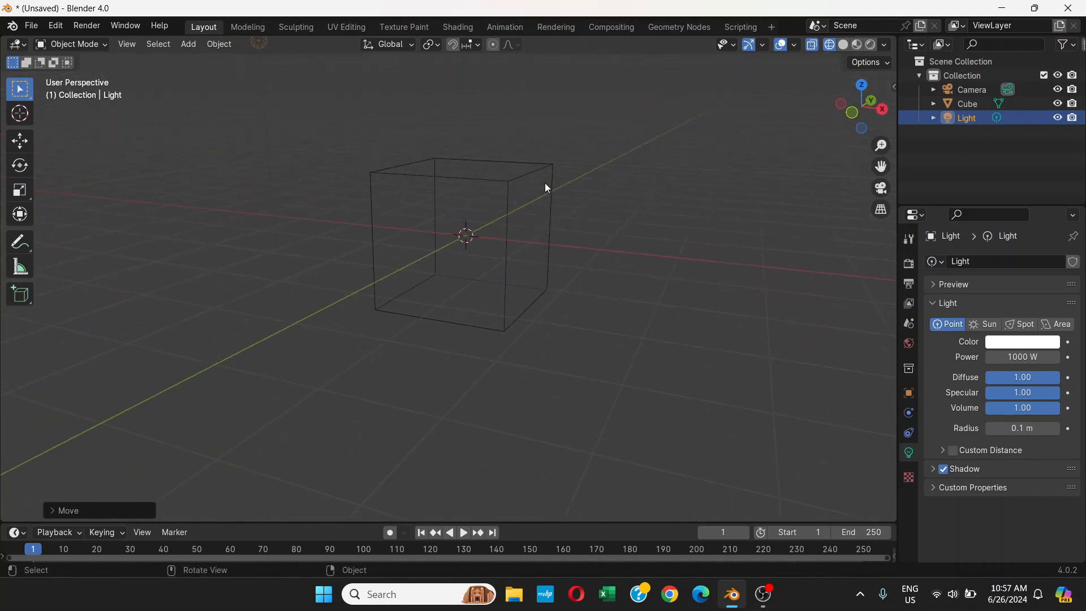
# Step: Return the viewport shading to Solid and enter Edit Mode on the cube
pyautogui.click(843, 45)
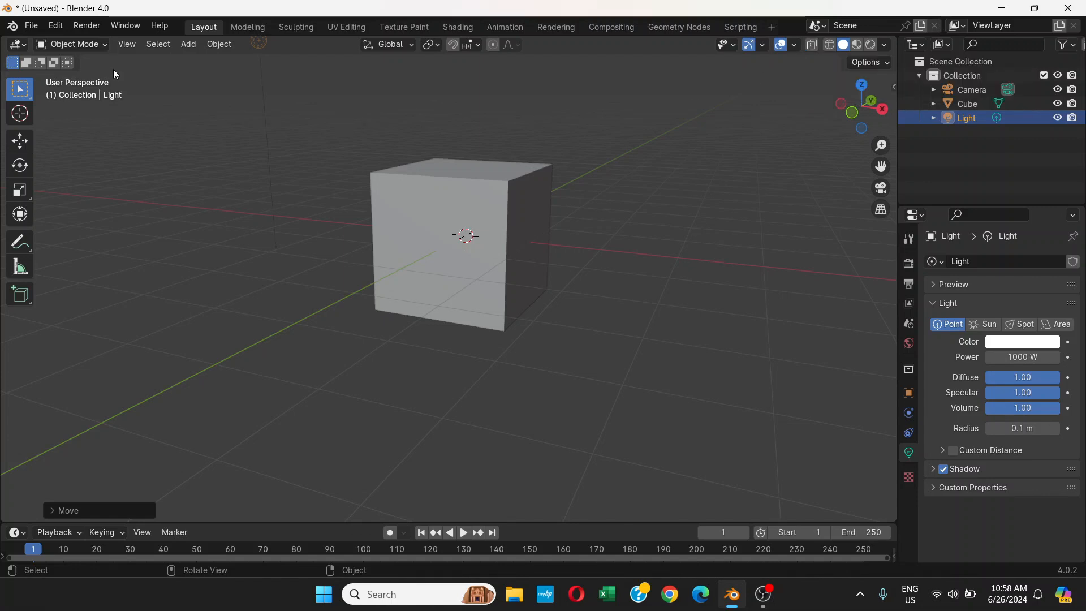
pyautogui.click(419, 208)
pyautogui.click(98, 46)
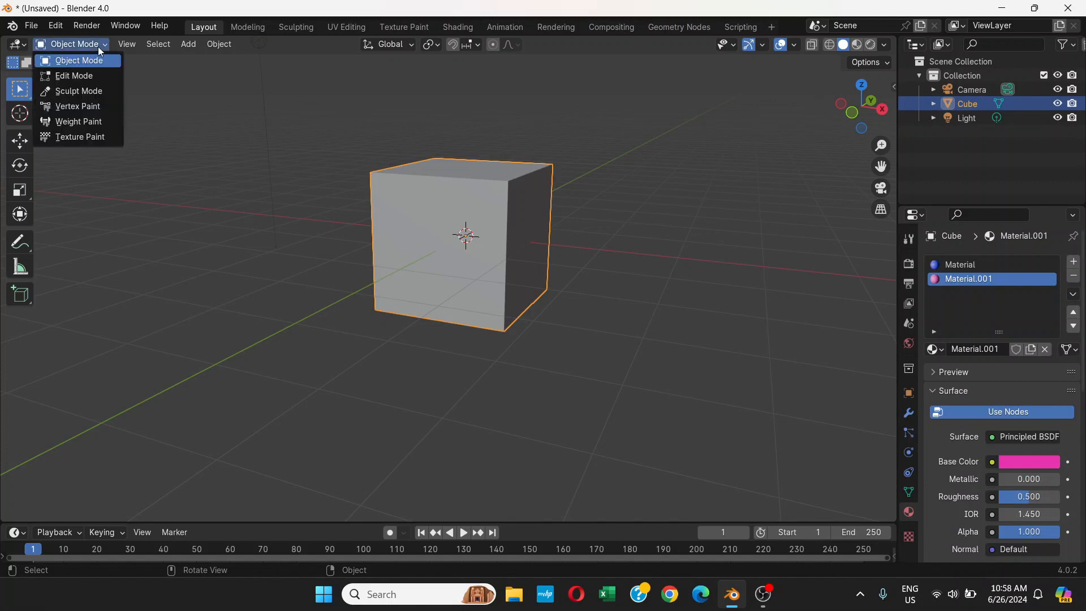
pyautogui.click(92, 76)
pyautogui.scroll(3, 485, 193)
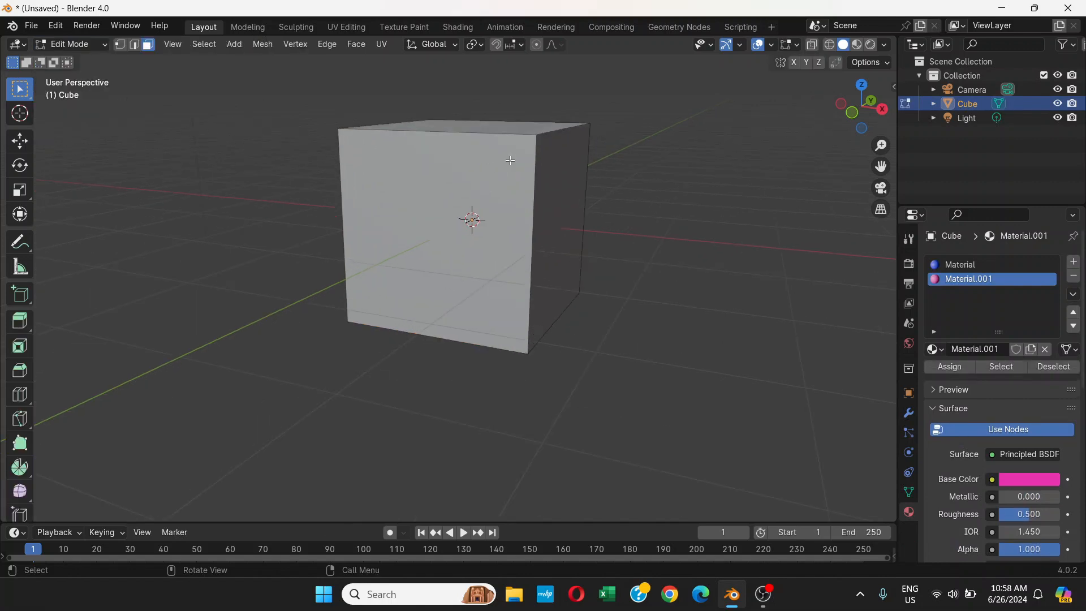
pyautogui.scroll(-2, 510, 161)
pyautogui.moveTo(511, 182)
pyautogui.mouseDown(button='middle')
pyautogui.moveTo(477, 185)
pyautogui.moveTo(507, 206)
pyautogui.moveTo(529, 195)
pyautogui.moveTo(508, 182)
pyautogui.mouseUp(button='middle')
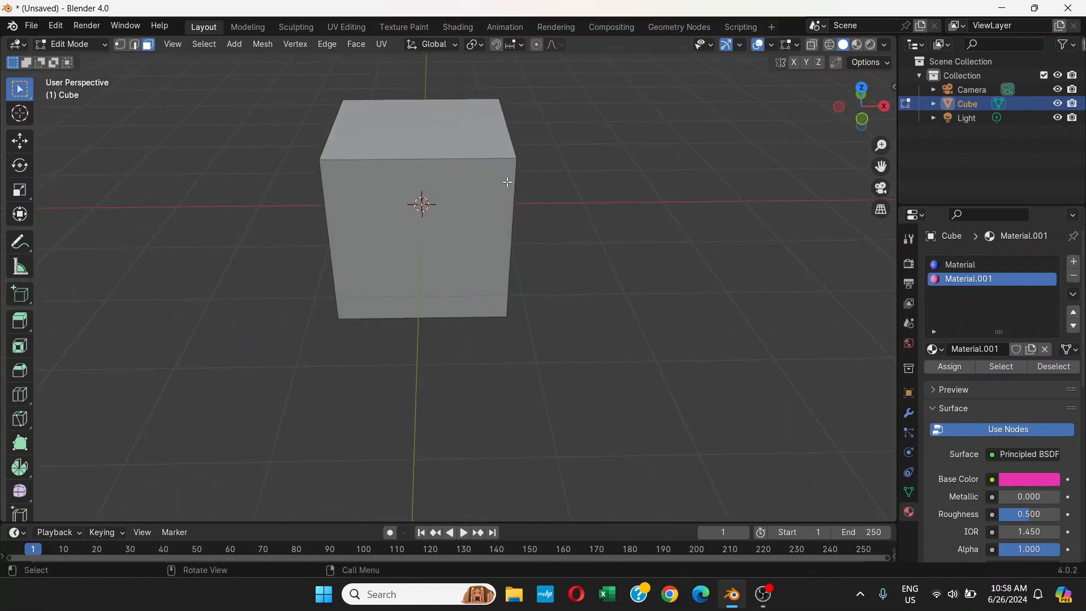
pyautogui.moveTo(345, 144); pyautogui.dragTo(349, 104, button='middle')
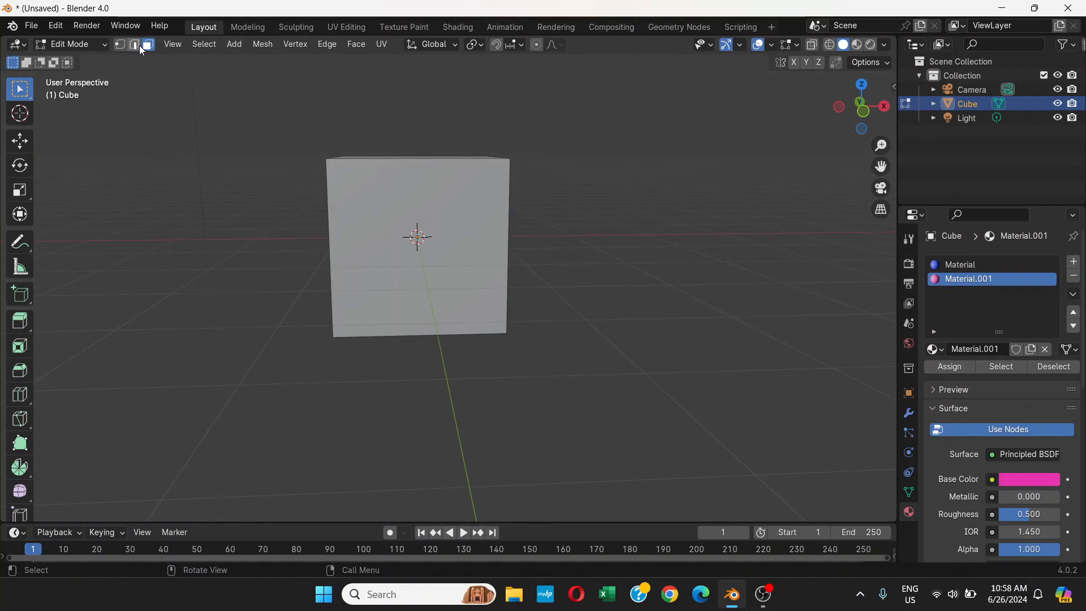
pyautogui.moveTo(316, 175); pyautogui.dragTo(363, 210, button='middle')
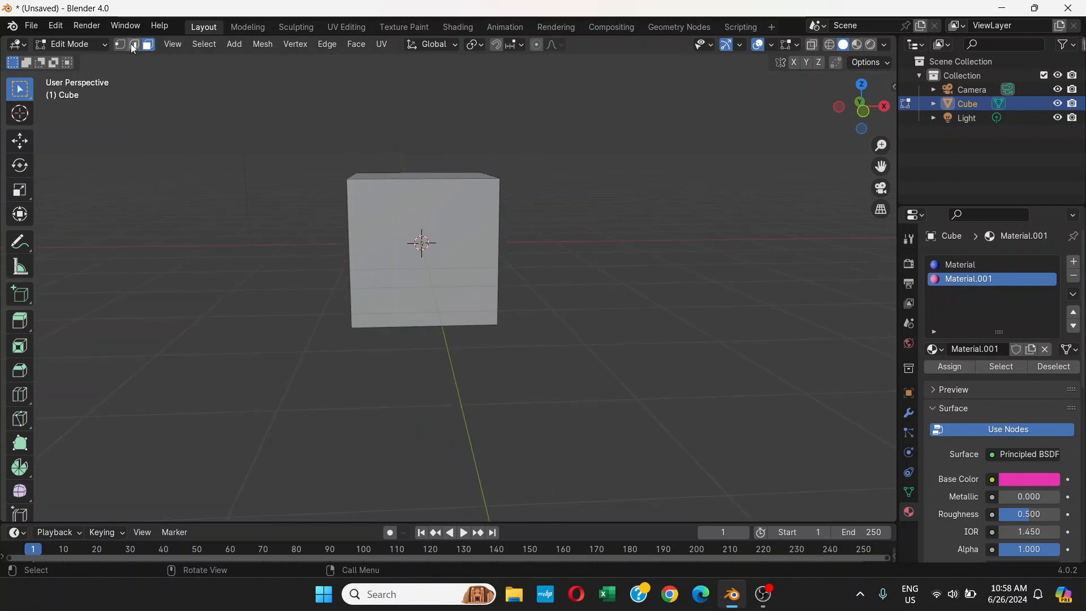
# Step: Switch to edge selection and add one vertical loop cut through the middle of the cube
pyautogui.click(133, 45)
pyautogui.hotkey('ctrl', 'r')
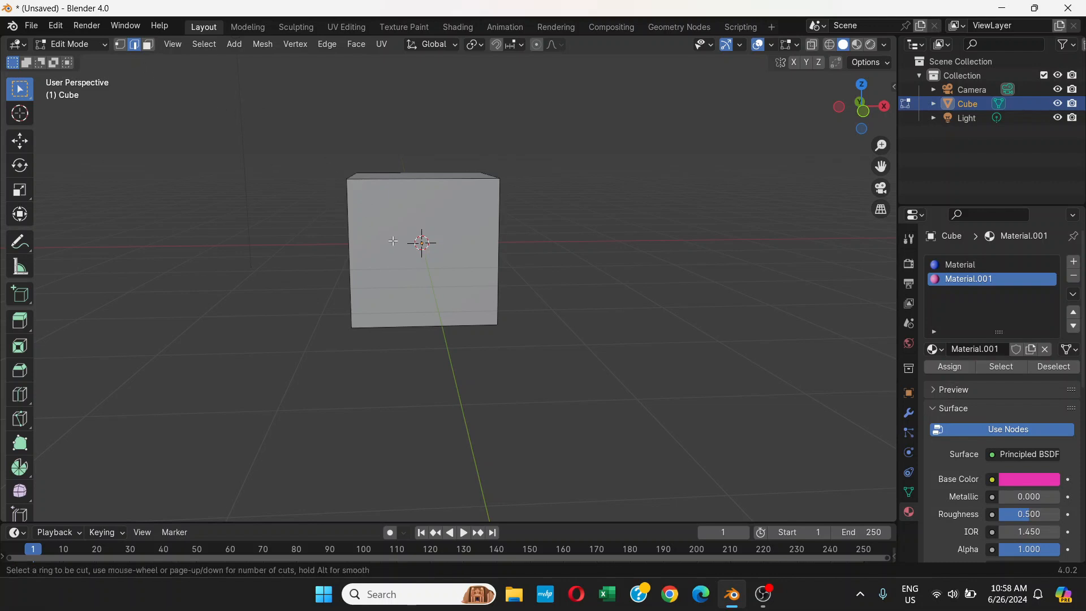
pyautogui.click(428, 180)
pyautogui.click(428, 180)
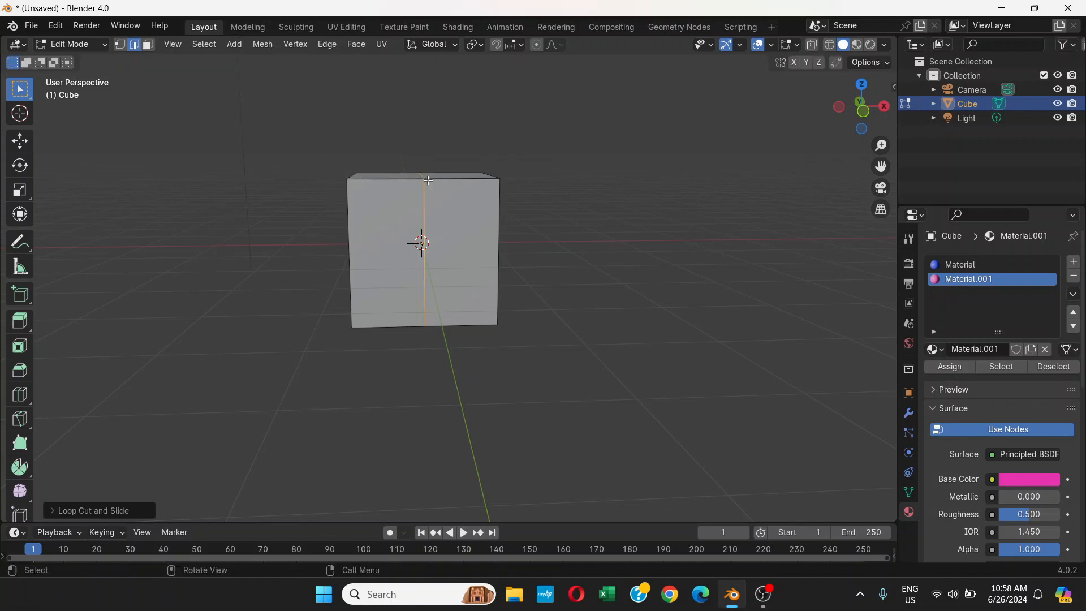
pyautogui.moveTo(428, 180); pyautogui.dragTo(452, 165, button='middle')
# Step: Return to Object Mode and reselect the cube
pyautogui.click(99, 45)
pyautogui.click(101, 63)
pyautogui.click(266, 144)
pyautogui.click(471, 202)
pyautogui.moveTo(504, 208); pyautogui.dragTo(533, 208, button='middle')
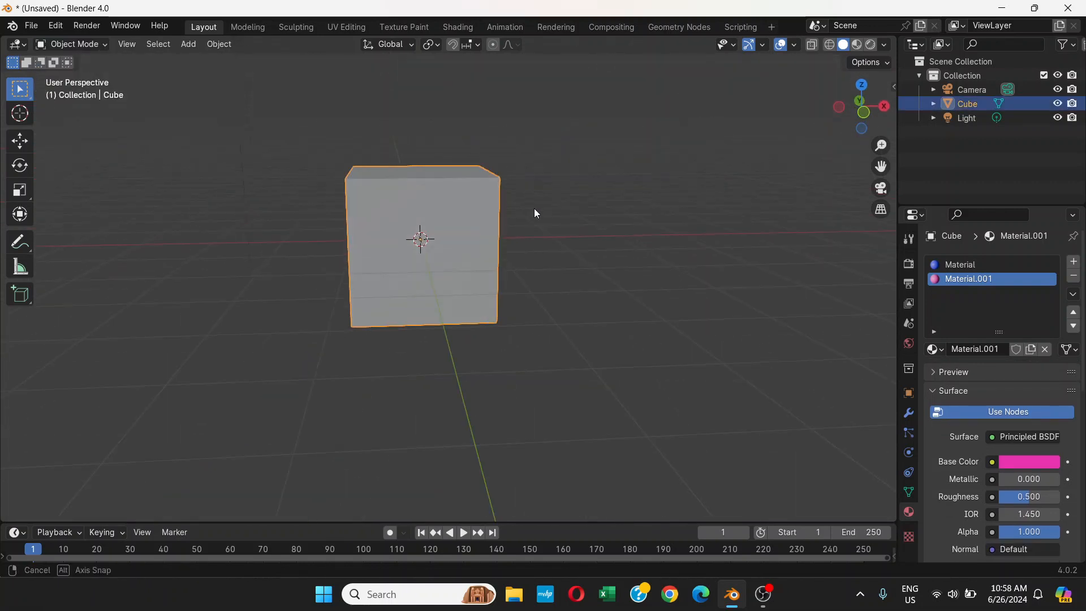
# Step: Turn on X-ray display and examine the see-through cube from different angles
pyautogui.click(814, 45)
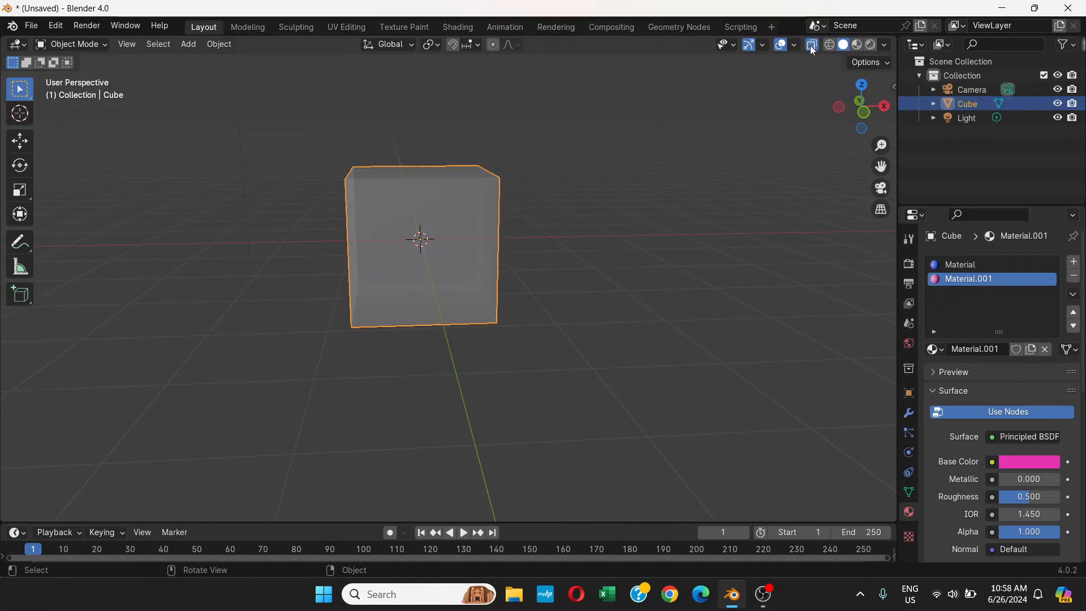
pyautogui.moveTo(566, 218); pyautogui.dragTo(578, 249, button='middle')
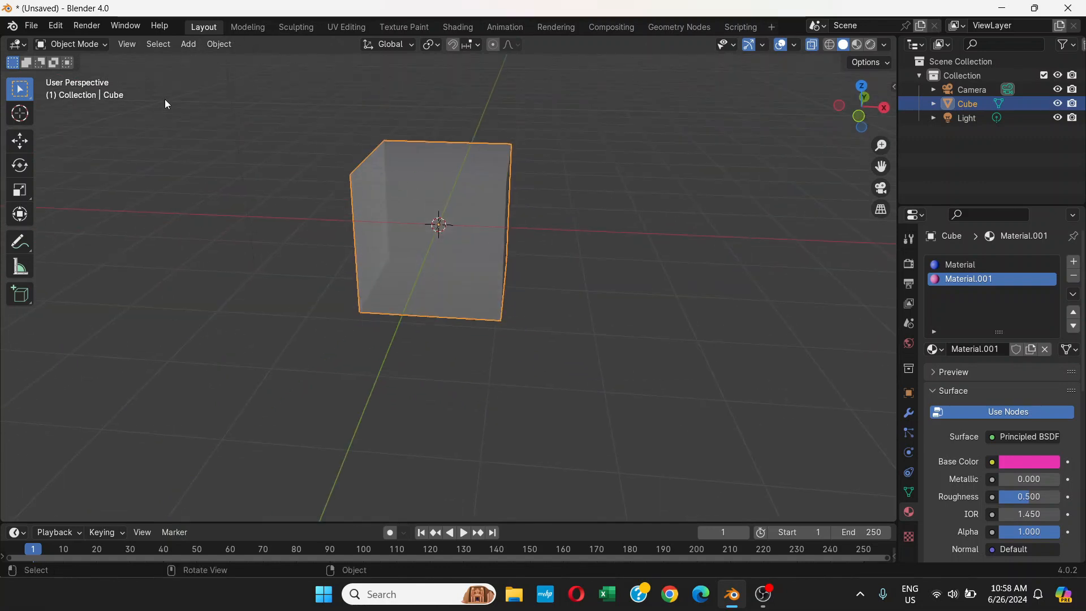
pyautogui.moveTo(565, 170)
pyautogui.mouseDown(button='middle')
pyautogui.moveTo(594, 165)
pyautogui.moveTo(561, 158)
pyautogui.mouseUp(button='middle')
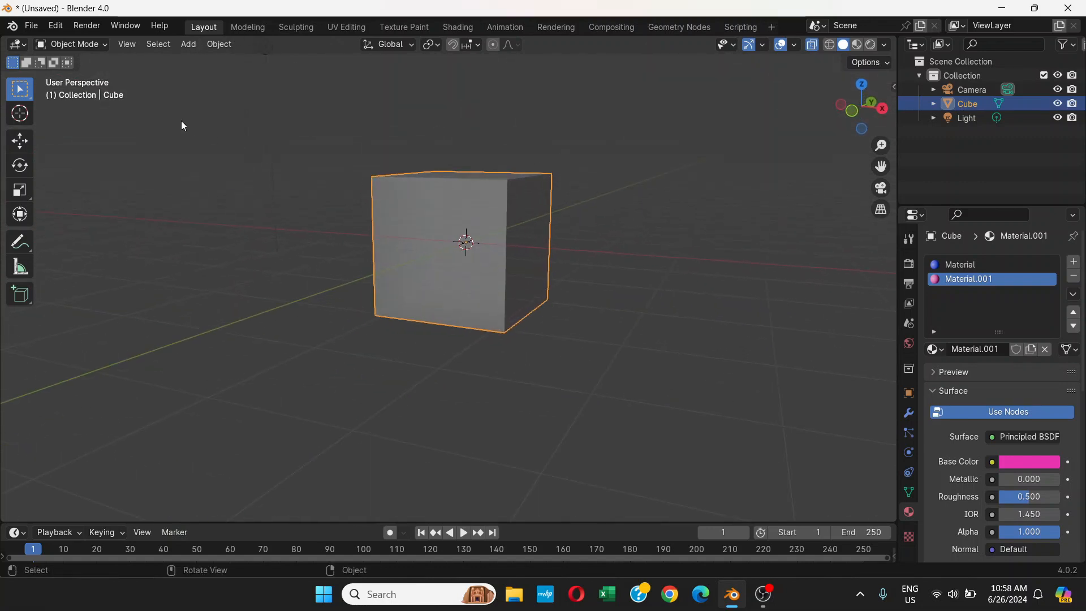
# Step: Enter Edit Mode on the cube and select edges through its faces, ending on the back face's middle vertical edge
pyautogui.click(104, 46)
pyautogui.click(77, 74)
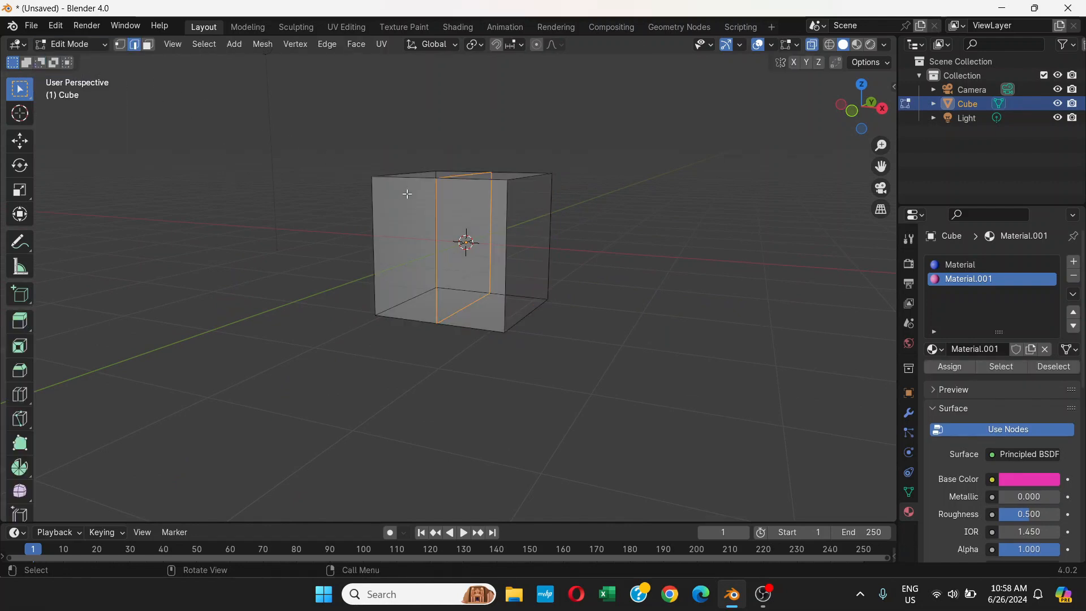
pyautogui.moveTo(408, 193); pyautogui.dragTo(462, 202, button='middle')
pyautogui.click(532, 216)
pyautogui.moveTo(555, 221); pyautogui.dragTo(583, 207, button='middle')
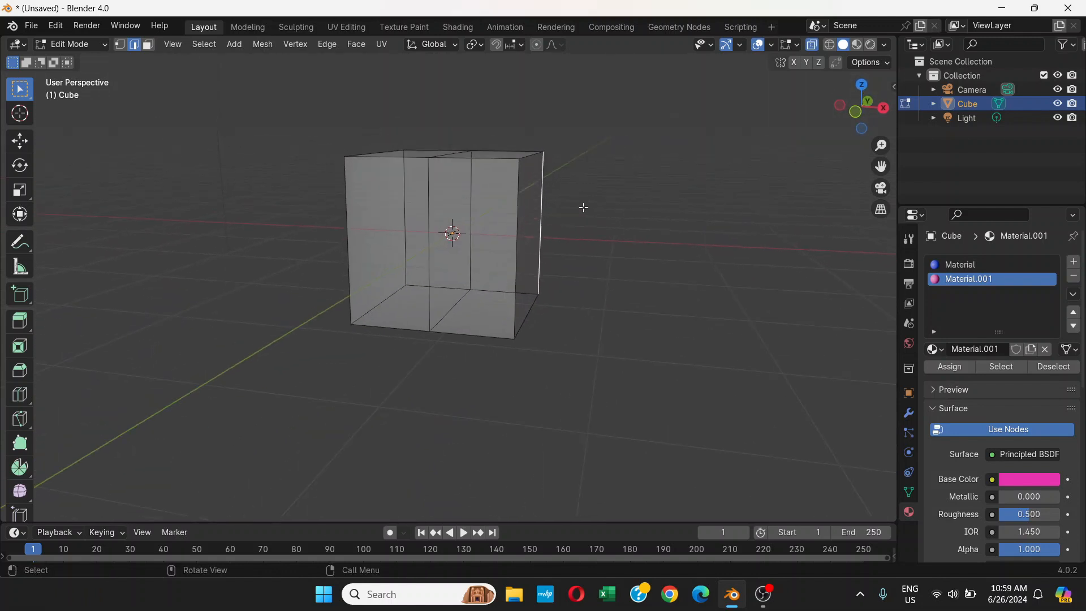
pyautogui.moveTo(469, 207); pyautogui.dragTo(484, 124, button='middle')
pyautogui.click(463, 133)
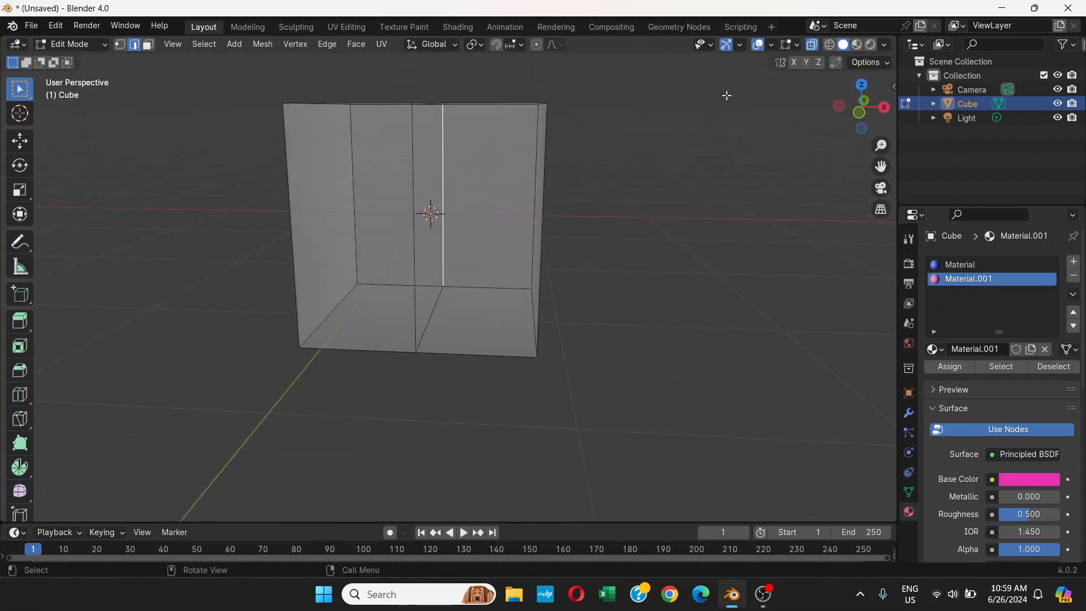
# Step: Select the front middle edge with X-ray off, and the back middle edge with X-ray turned back on
pyautogui.click(814, 49)
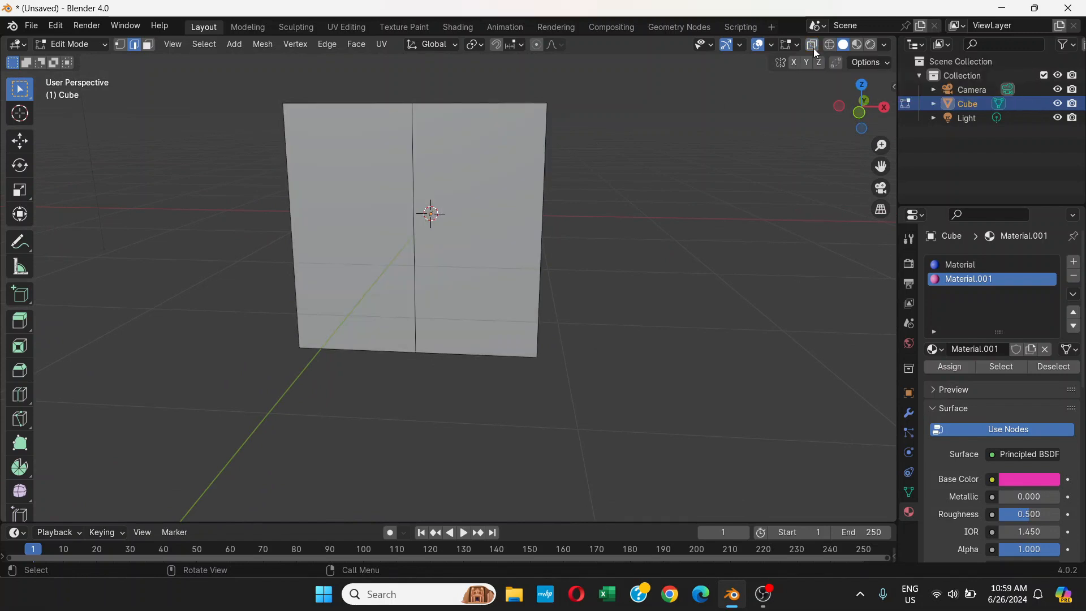
pyautogui.moveTo(450, 221); pyautogui.dragTo(456, 220, button='middle')
pyautogui.moveTo(419, 177); pyautogui.dragTo(419, 177, button='middle')
pyautogui.click(430, 116)
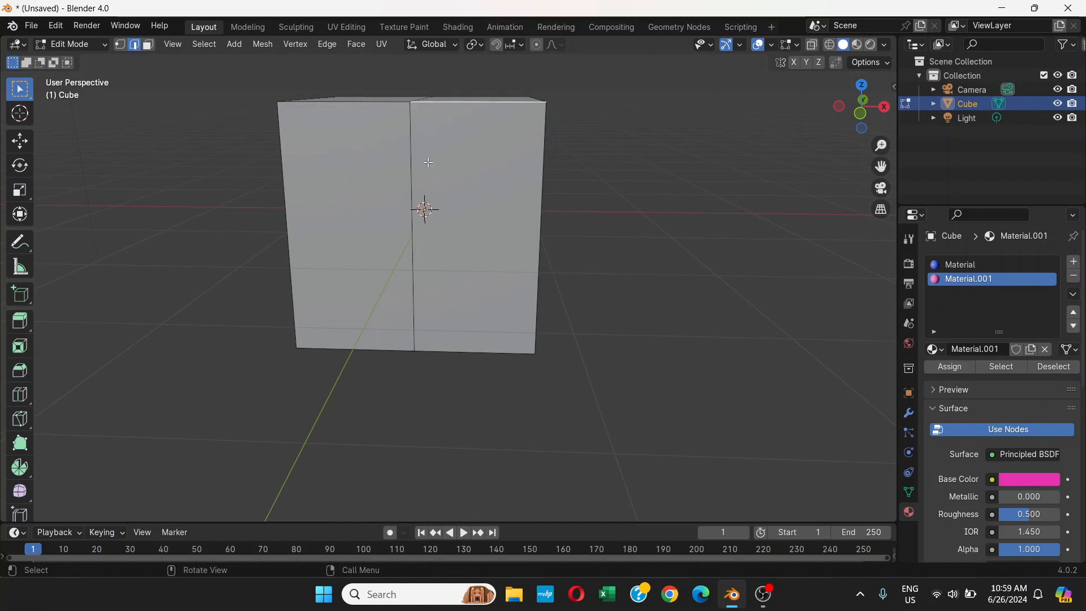
pyautogui.click(423, 166)
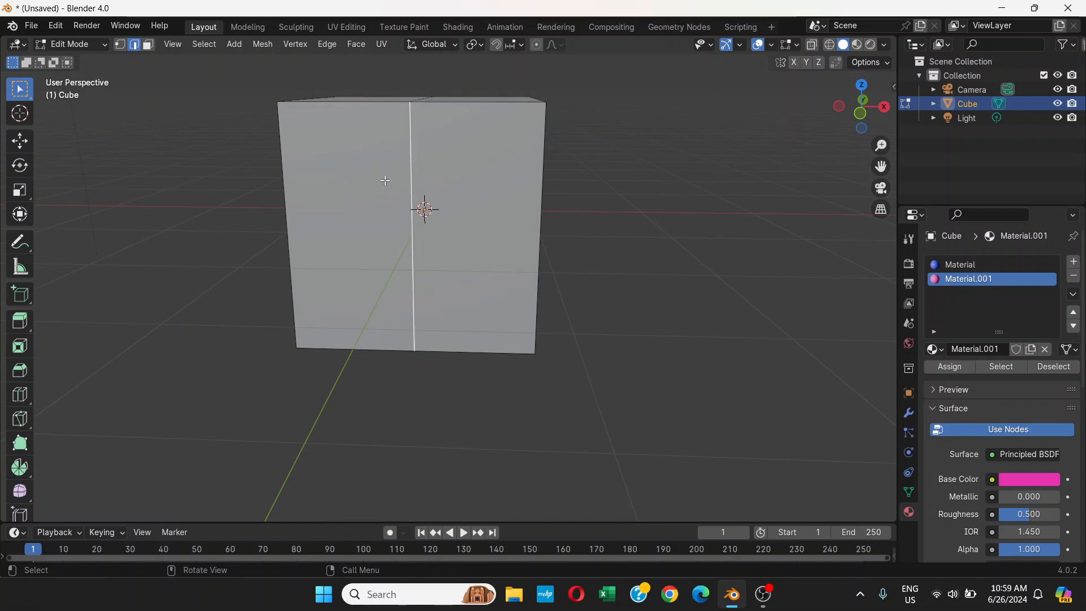
pyautogui.click(813, 46)
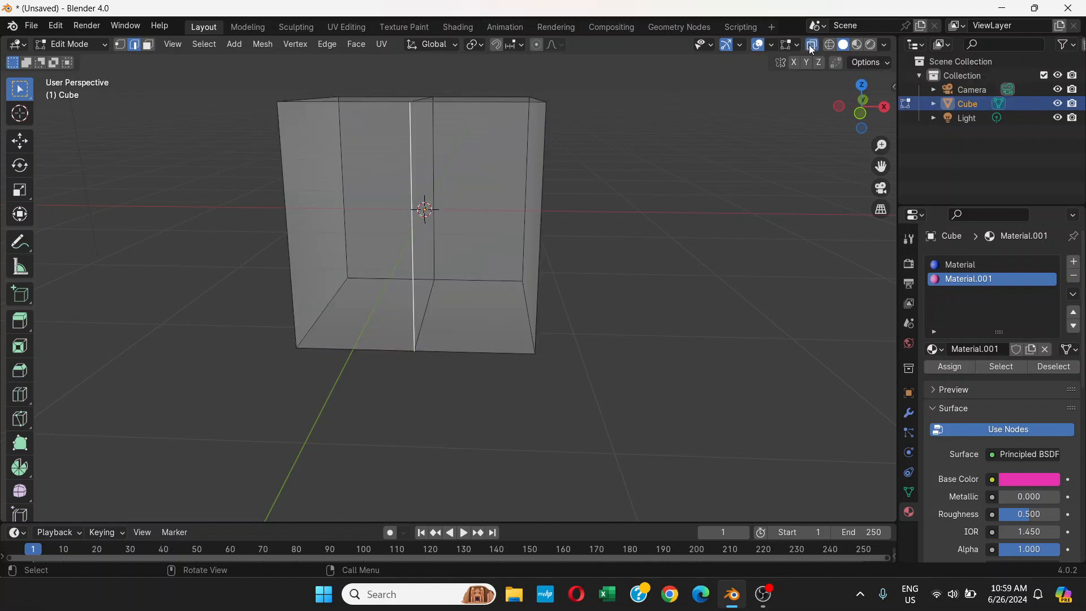
pyautogui.click(434, 147)
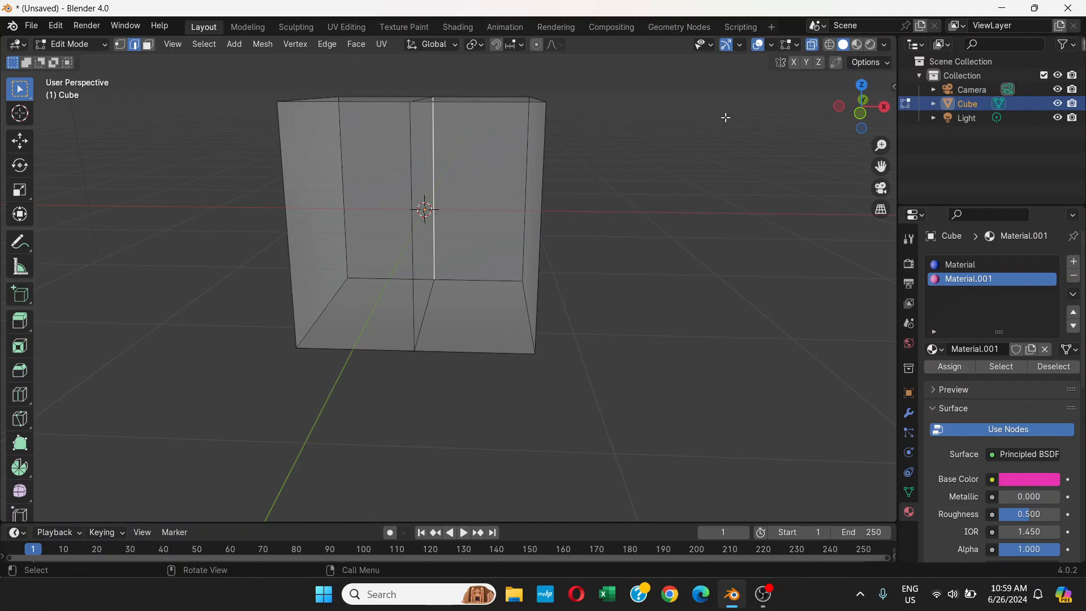
# Step: Turn off X-ray, box-select the cube's middle edge loop from the front, and check the selection from the back
pyautogui.click(813, 46)
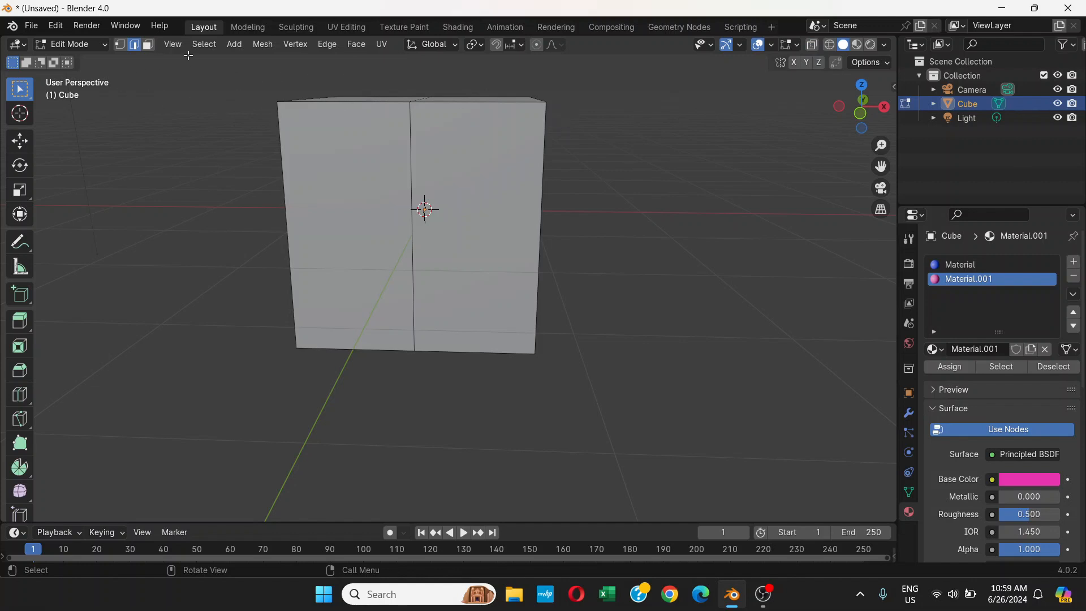
pyautogui.moveTo(369, 62); pyautogui.dragTo(464, 406)
pyautogui.moveTo(430, 130); pyautogui.dragTo(429, 165, button='middle')
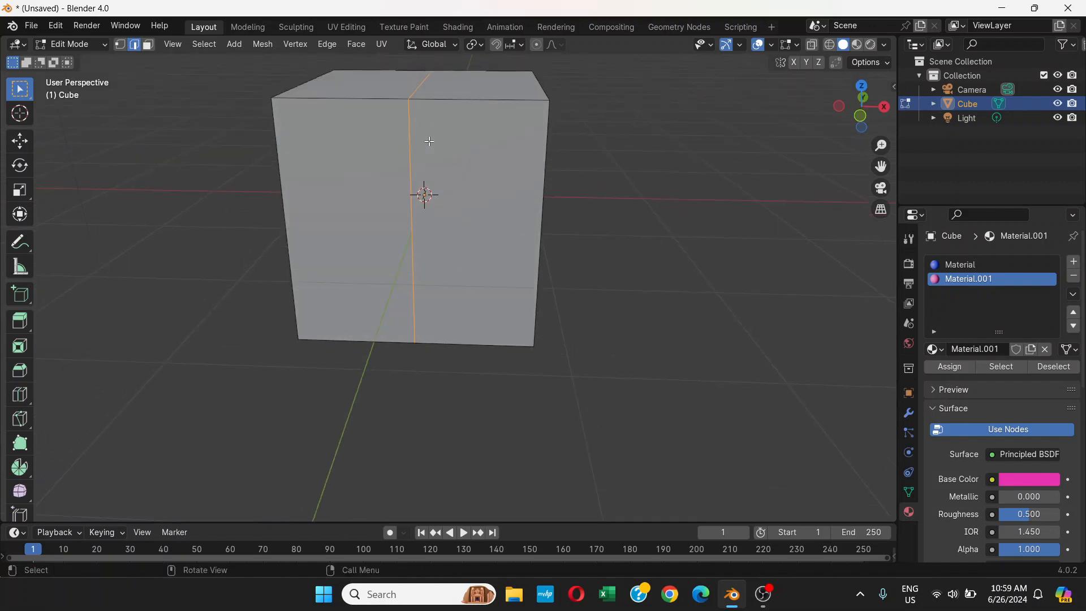
pyautogui.moveTo(479, 97); pyautogui.dragTo(414, 115, button='middle')
pyautogui.moveTo(691, 147); pyautogui.dragTo(520, 120, button='middle')
pyautogui.scroll(-5, 644, 151)
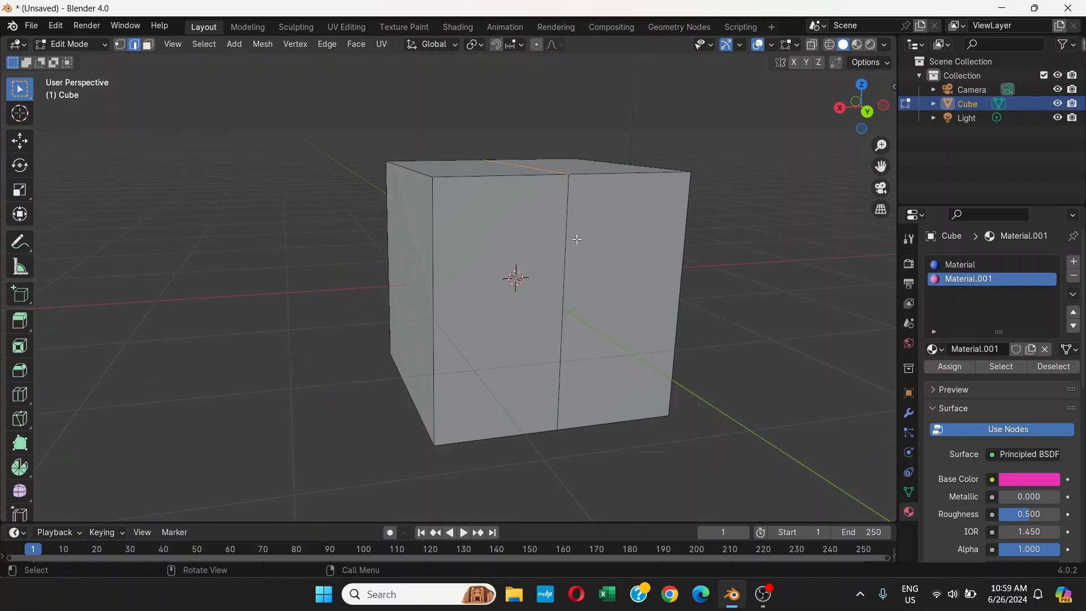
# Step: Clear the selection, turn on X-ray display, and select the cube's entire middle edge loop
pyautogui.moveTo(578, 239); pyautogui.dragTo(655, 237, button='middle')
pyautogui.moveTo(579, 236); pyautogui.dragTo(752, 220, button='middle')
pyautogui.scroll(2, 448, 251)
pyautogui.moveTo(449, 251); pyautogui.dragTo(426, 228, button='middle')
pyautogui.scroll(-2, 432, 235)
pyautogui.click(624, 147)
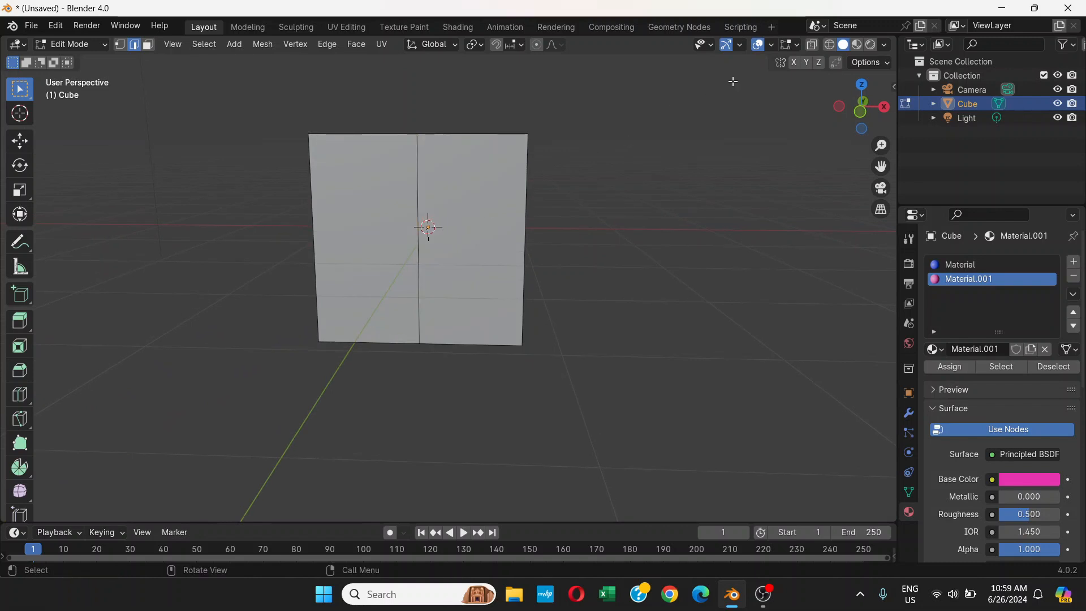
pyautogui.click(812, 45)
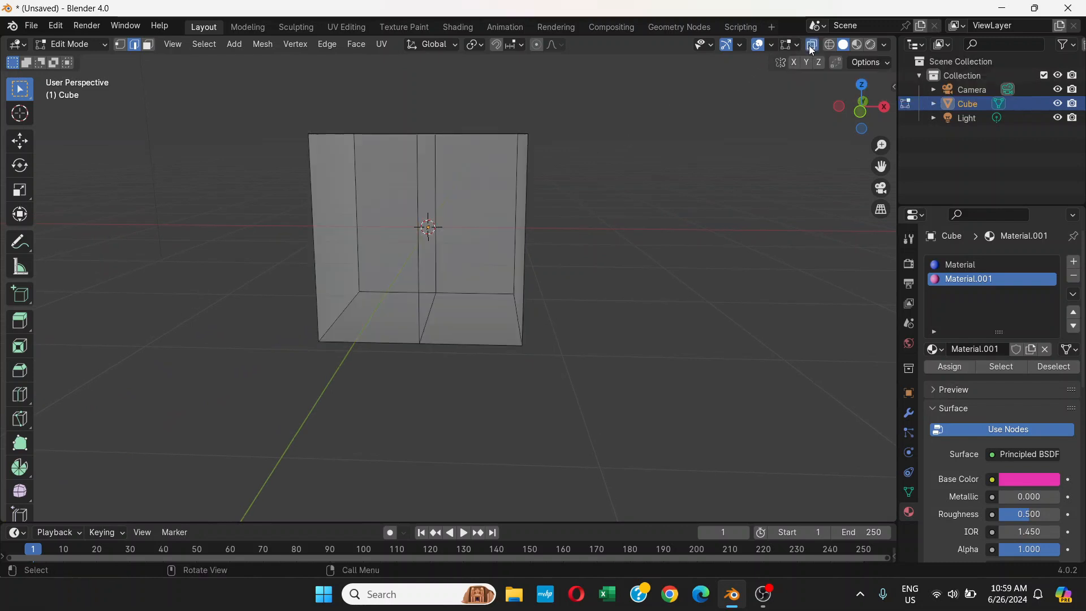
pyautogui.moveTo(416, 151); pyautogui.dragTo(407, 121, button='middle')
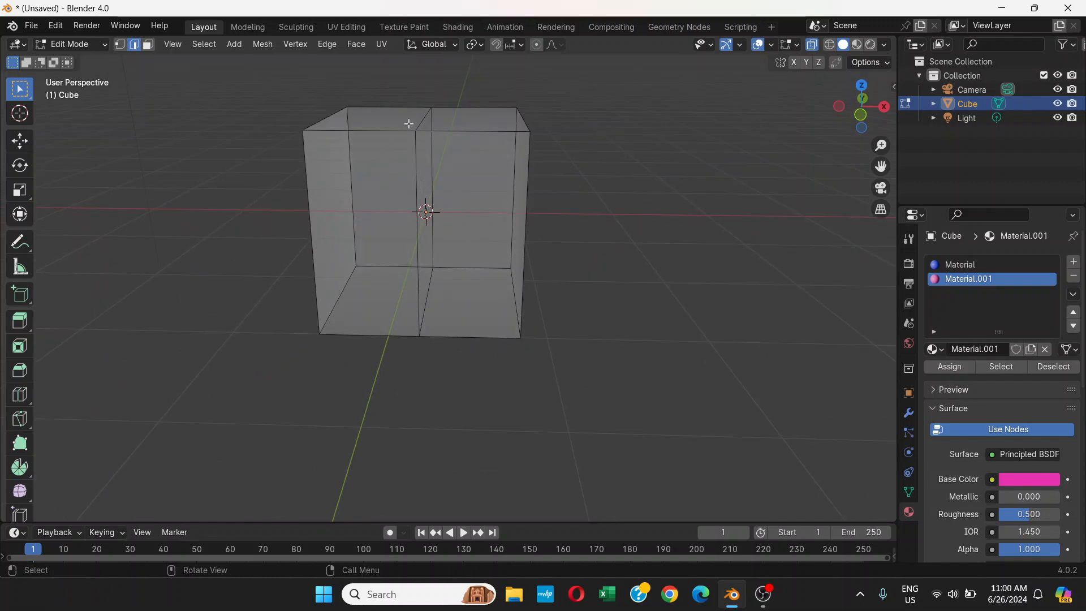
pyautogui.keyDown('alt'); pyautogui.click(432, 131); pyautogui.keyUp('alt')
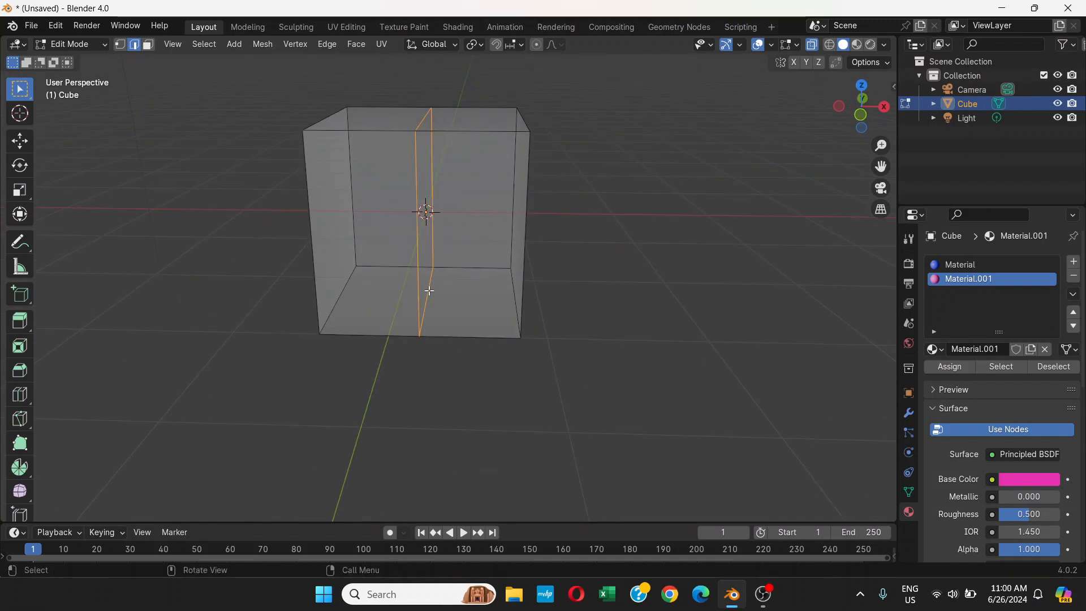
pyautogui.moveTo(589, 247); pyautogui.dragTo(481, 213, button='middle')
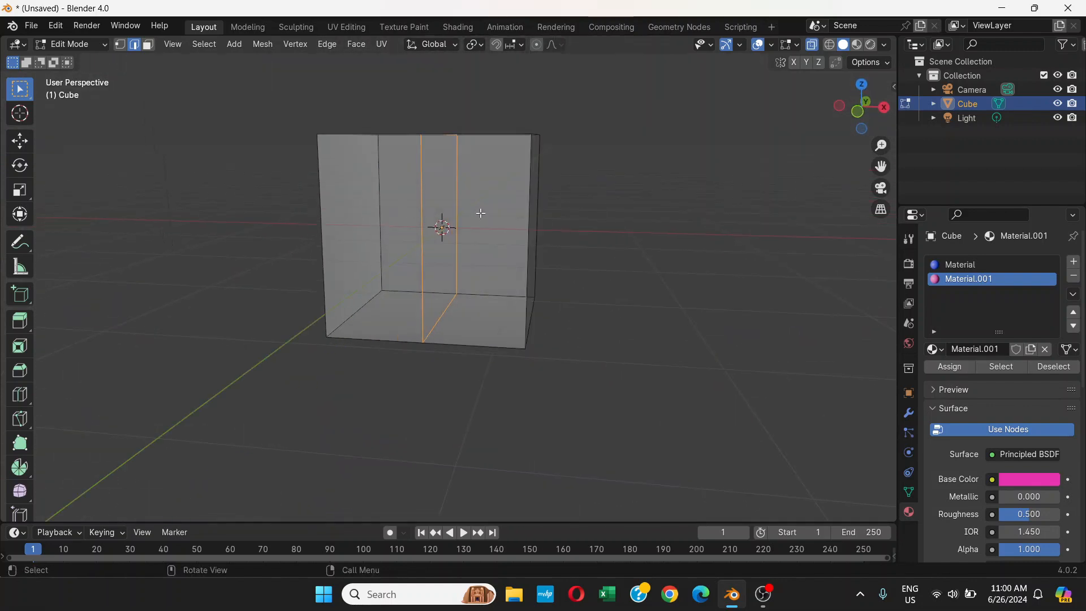
# Step: Turn off X-ray and return to Object Mode with the whole cube selected
pyautogui.click(813, 46)
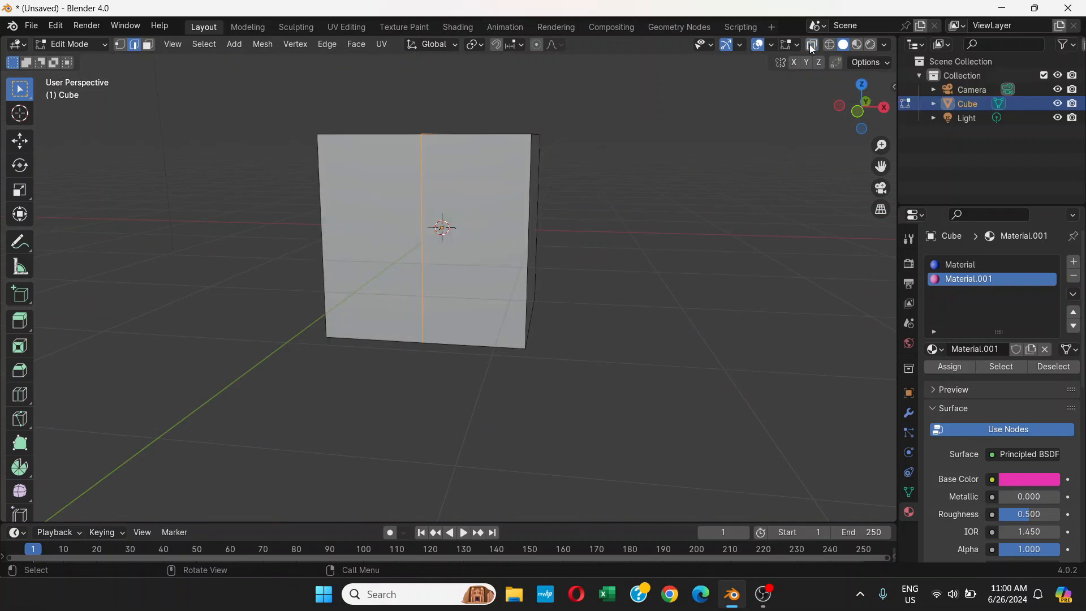
pyautogui.click(104, 44)
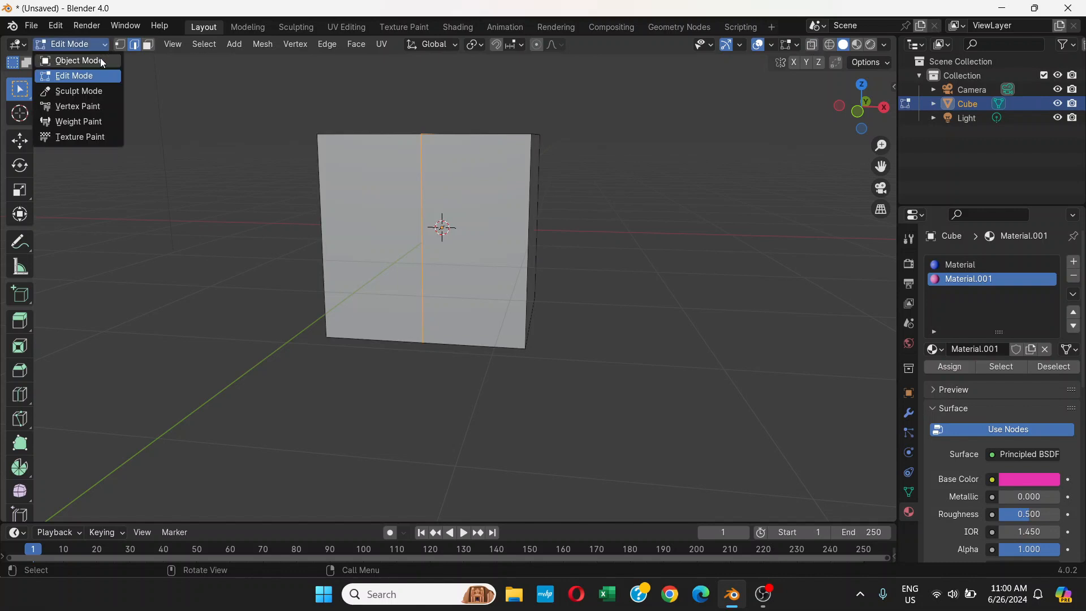
pyautogui.click(66, 62)
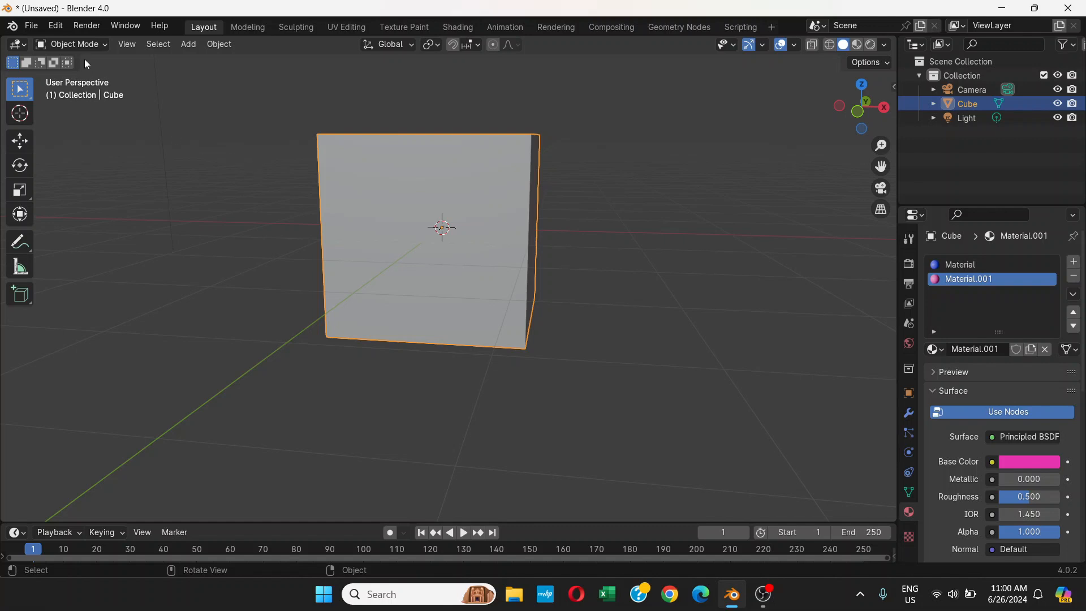
pyautogui.click(104, 44)
pyautogui.click(617, 171)
pyautogui.moveTo(600, 181); pyautogui.dragTo(485, 189, button='middle')
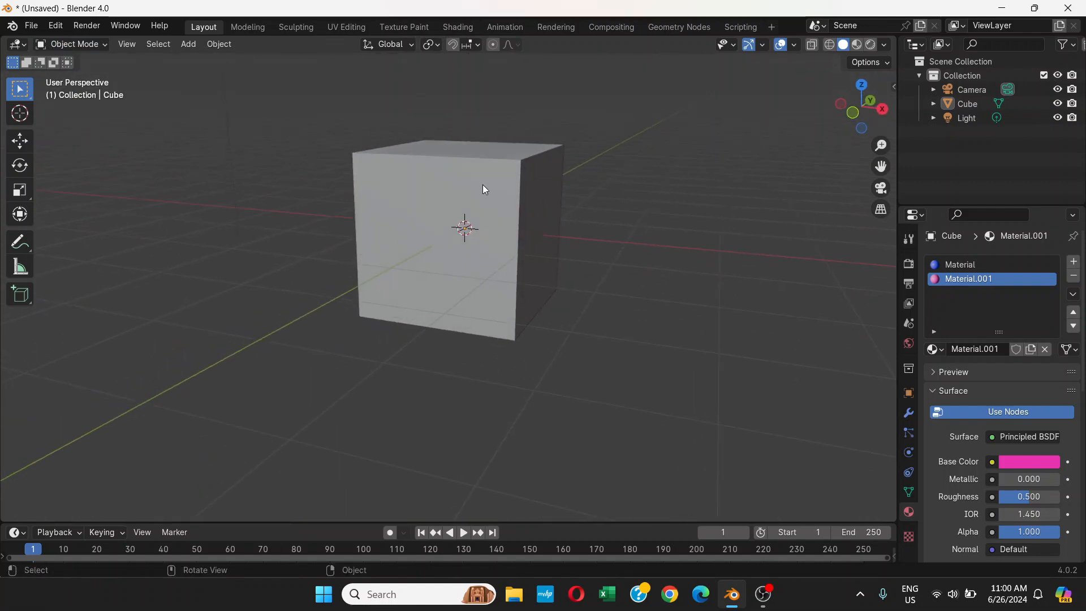
pyautogui.click(492, 143)
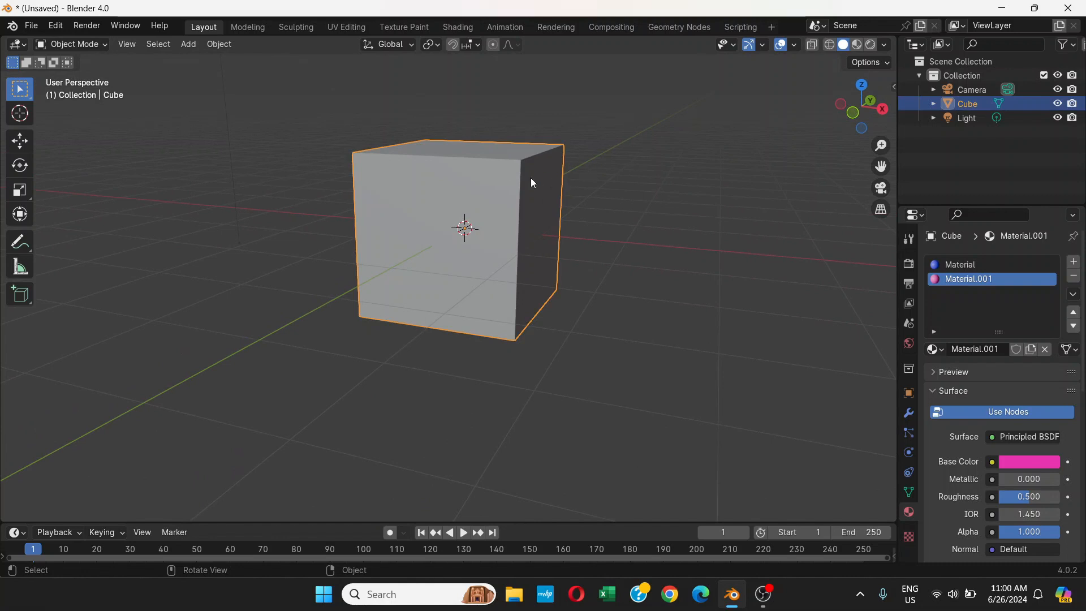
pyautogui.moveTo(524, 193); pyautogui.dragTo(539, 166, button='middle')
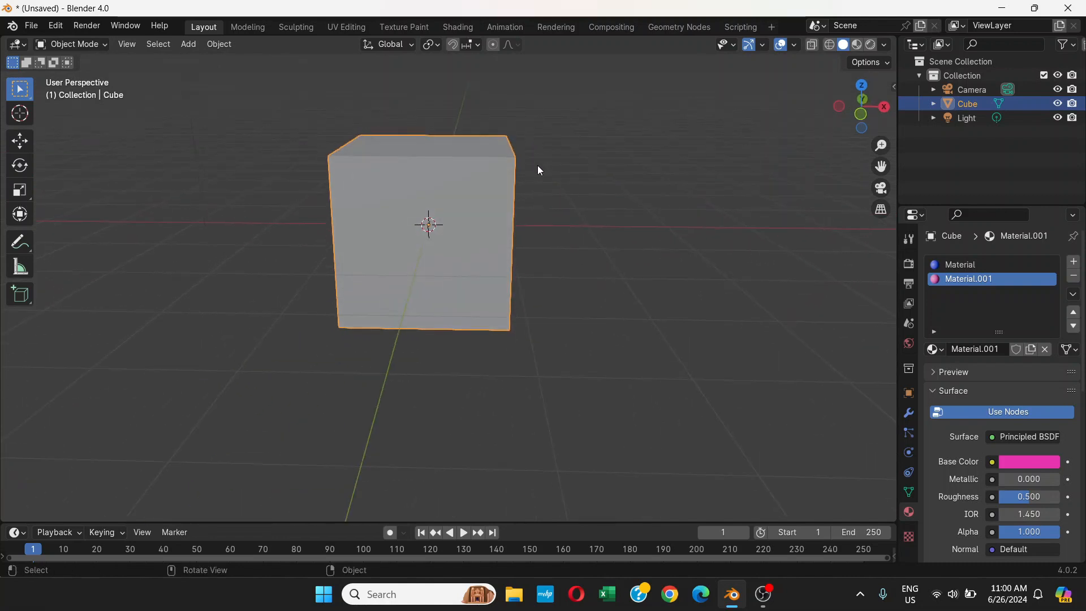
# Step: Enter Edit Mode on the cube, view the selected edge loop from other angles, and clear the selection
pyautogui.click(74, 44)
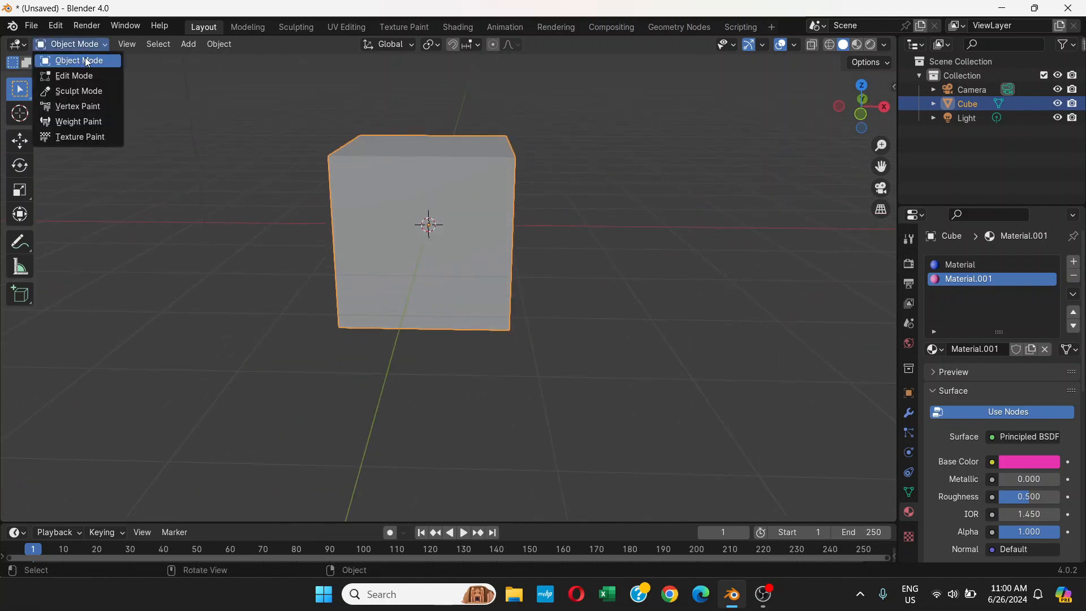
pyautogui.click(82, 77)
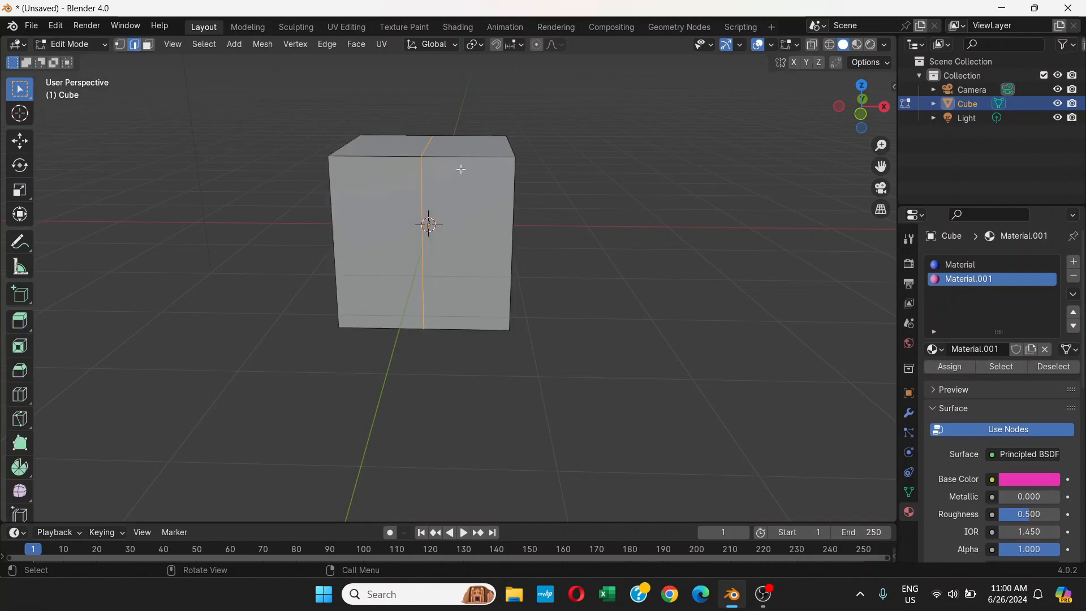
pyautogui.moveTo(461, 169); pyautogui.dragTo(788, 182, button='middle')
pyautogui.click(590, 216)
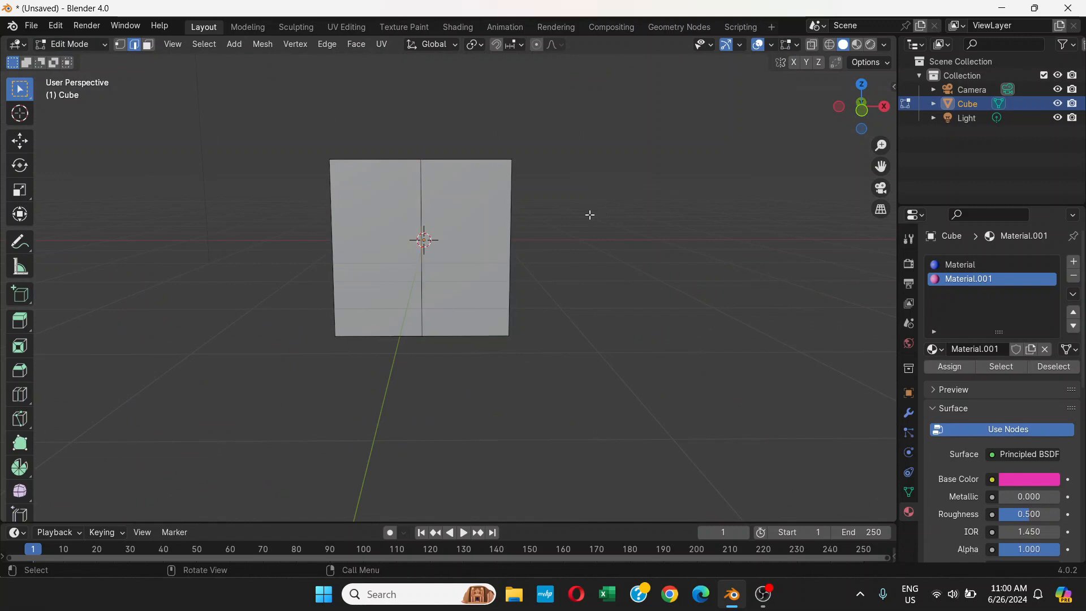
# Step: With X-ray on, box-select all the edges of the cube's top face twice, and deselect them
pyautogui.moveTo(591, 216); pyautogui.dragTo(504, 249, button='middle')
pyautogui.click(813, 45)
pyautogui.moveTo(295, 124); pyautogui.dragTo(572, 176)
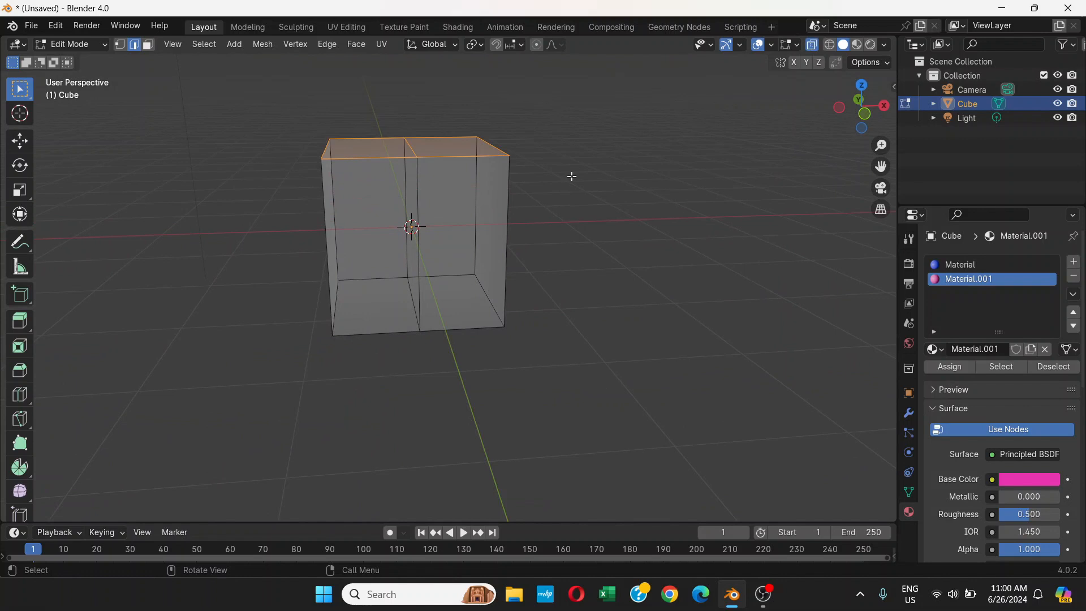
pyautogui.click(541, 145)
pyautogui.moveTo(587, 124); pyautogui.dragTo(284, 138)
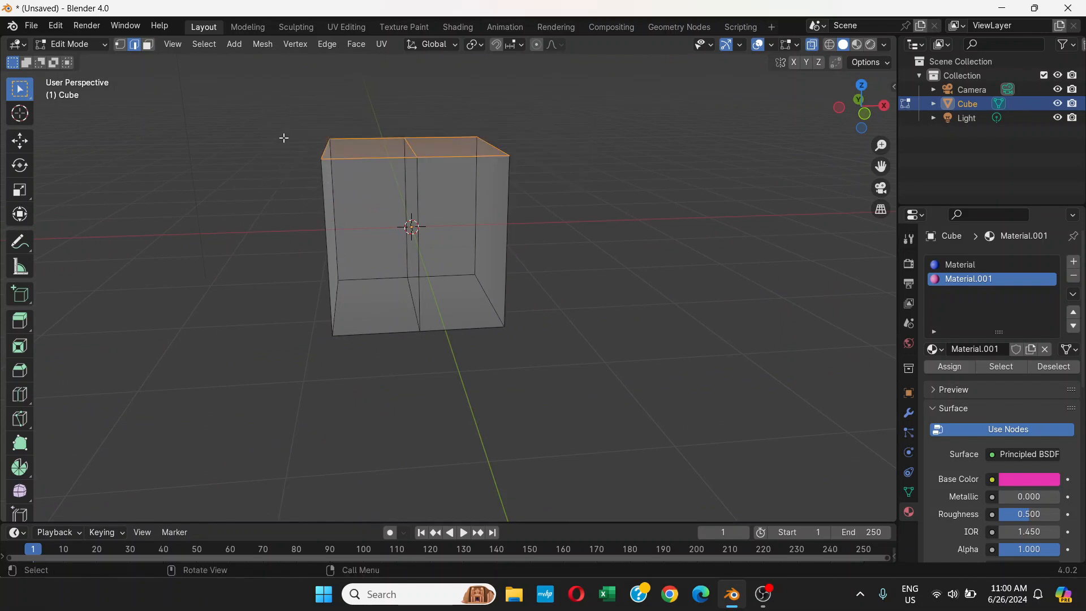
pyautogui.click(642, 120)
# Step: Switch to vertex selection and pull the cube's front upper corner, upper middle and lower corner vertices away from their places
pyautogui.moveTo(602, 202); pyautogui.dragTo(511, 198, button='middle')
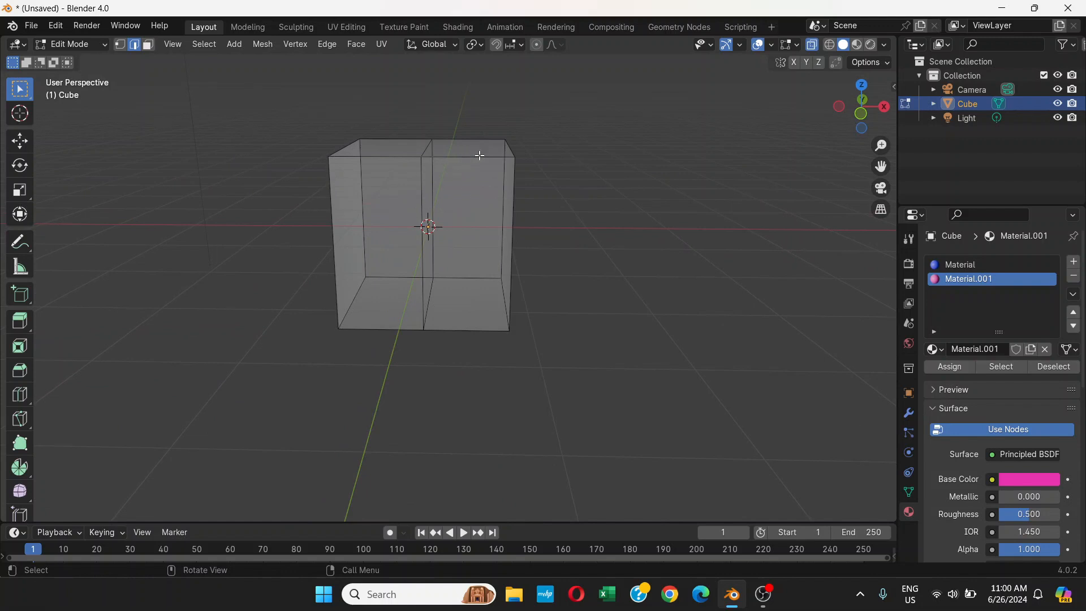
pyautogui.click(505, 157)
pyautogui.click(121, 45)
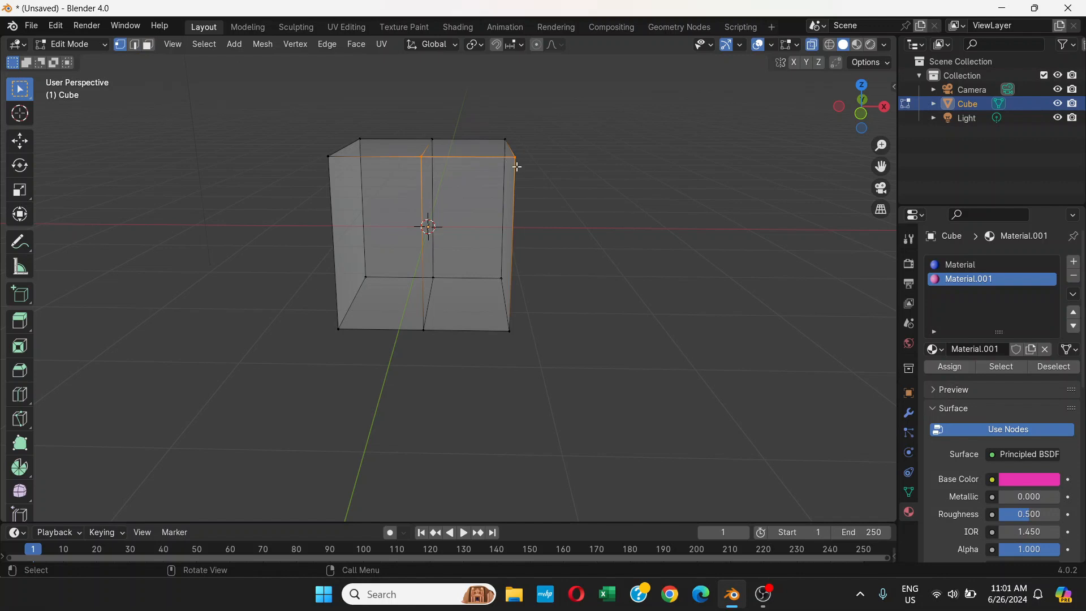
pyautogui.moveTo(512, 166); pyautogui.dragTo(603, 136)
pyautogui.click(514, 122)
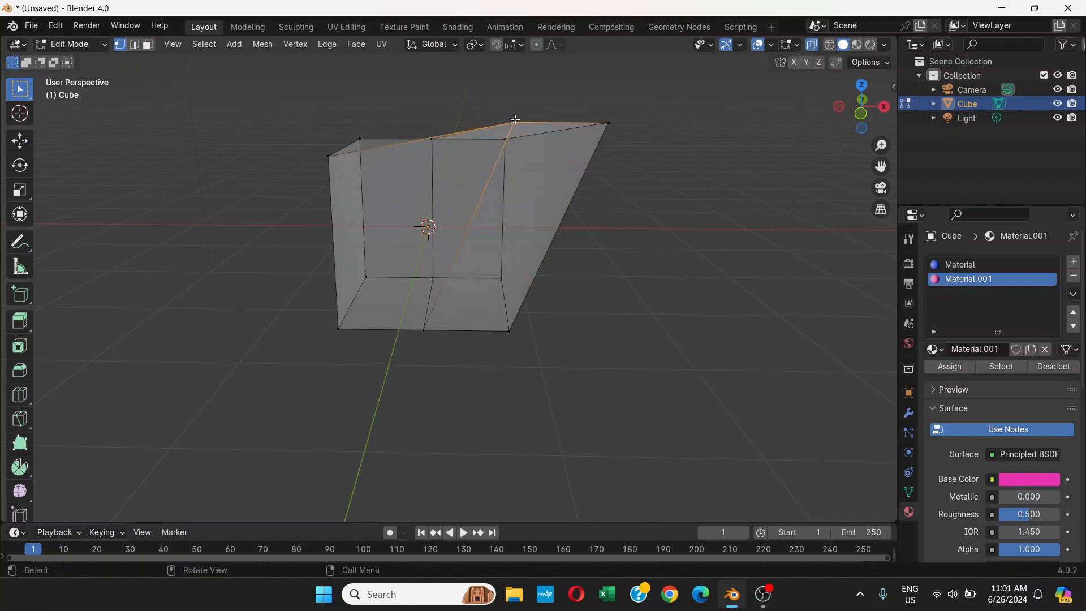
pyautogui.moveTo(514, 122); pyautogui.dragTo(371, 100)
pyautogui.click(508, 331)
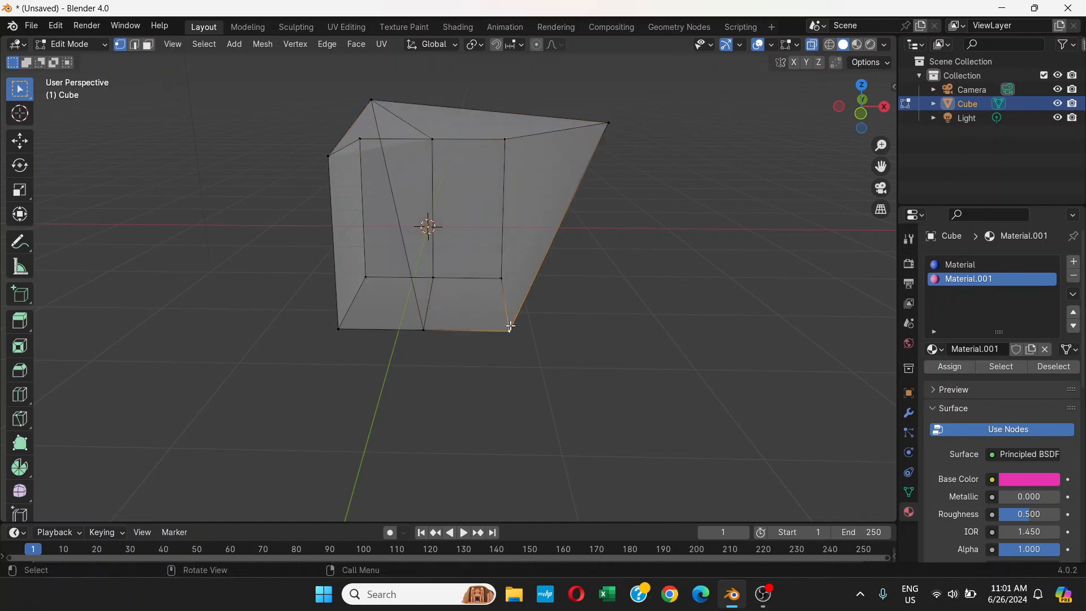
pyautogui.moveTo(509, 331); pyautogui.dragTo(575, 362)
# Step: Undo the vertex moves on the cube
pyautogui.hotkey('ctrl', 'z')
pyautogui.hotkey('ctrl', 'z')
pyautogui.hotkey('ctrl', 'z')
pyautogui.hotkey('ctrl', 'z')
pyautogui.hotkey('ctrl', 'z')
pyautogui.hotkey('ctrl', 'z')
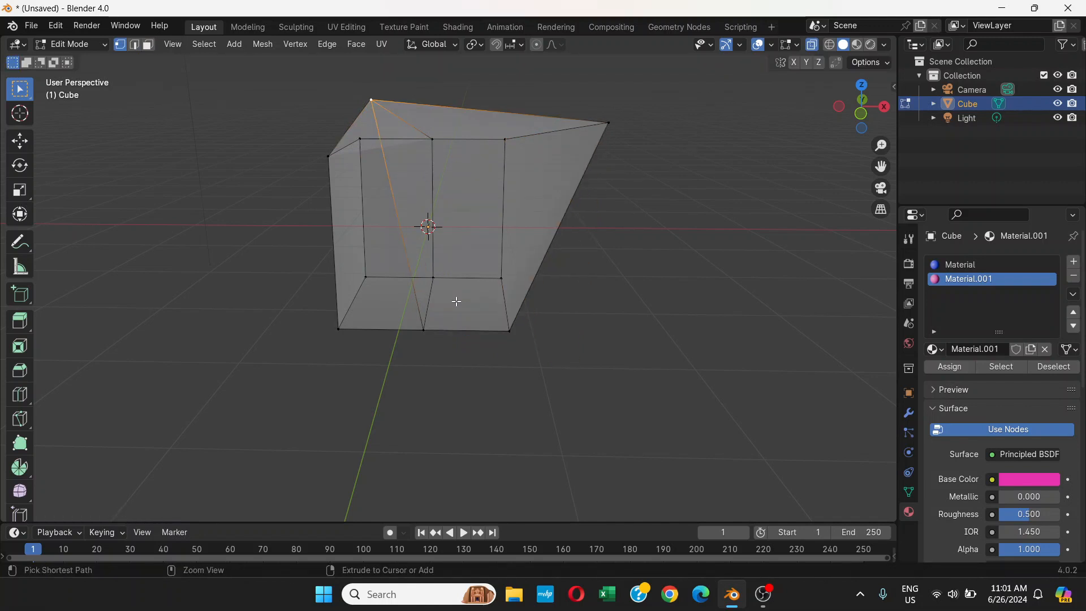
# Step: Return to Object Mode and display the cube in wireframe shading
pyautogui.click(101, 43)
pyautogui.click(110, 59)
pyautogui.moveTo(526, 175); pyautogui.dragTo(586, 144, button='middle')
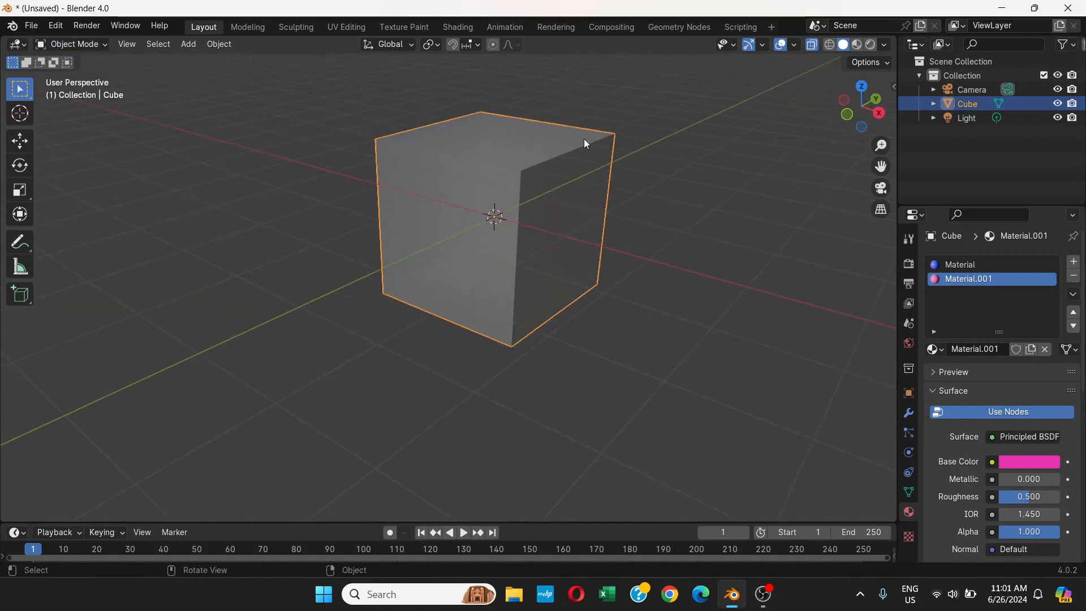
pyautogui.click(830, 47)
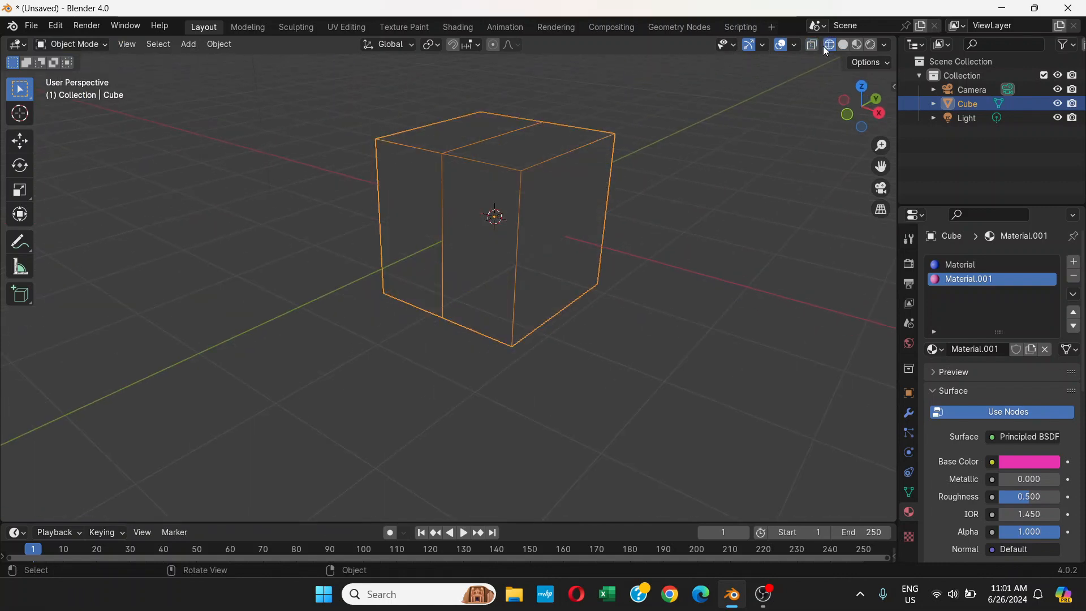
# Step: Restore solid viewport shading and turn off X-ray display
pyautogui.click(845, 47)
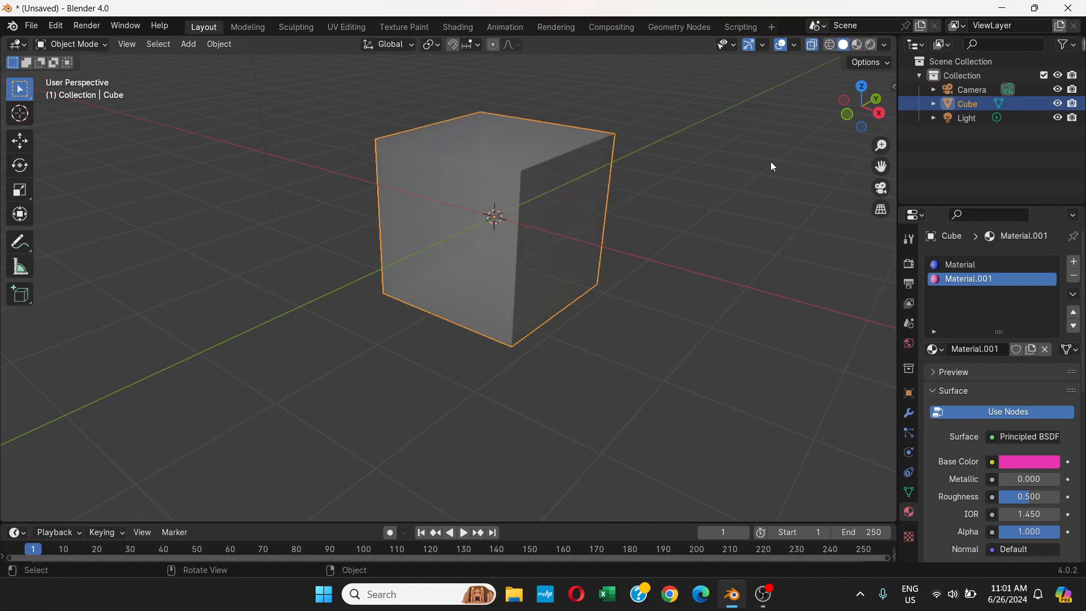
pyautogui.moveTo(770, 161); pyautogui.dragTo(588, 236, button='middle')
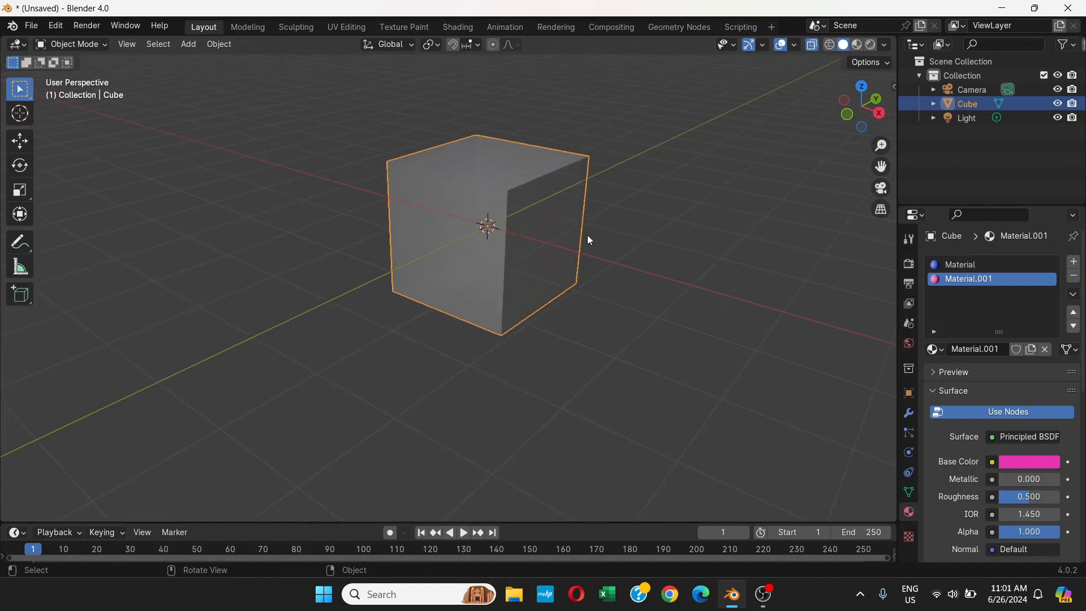
pyautogui.click(815, 48)
pyautogui.moveTo(581, 231); pyautogui.dragTo(511, 218, button='middle')
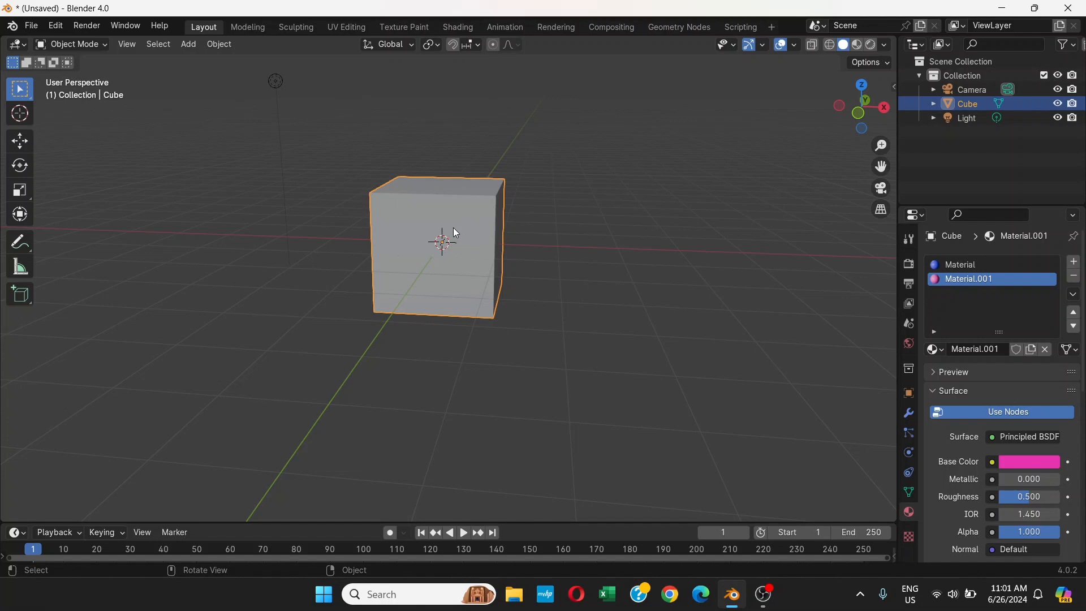
# Step: Try a free move of the cube and cancel it, and use the Move tool to shift the cube along X and up along Z
pyautogui.press('g')
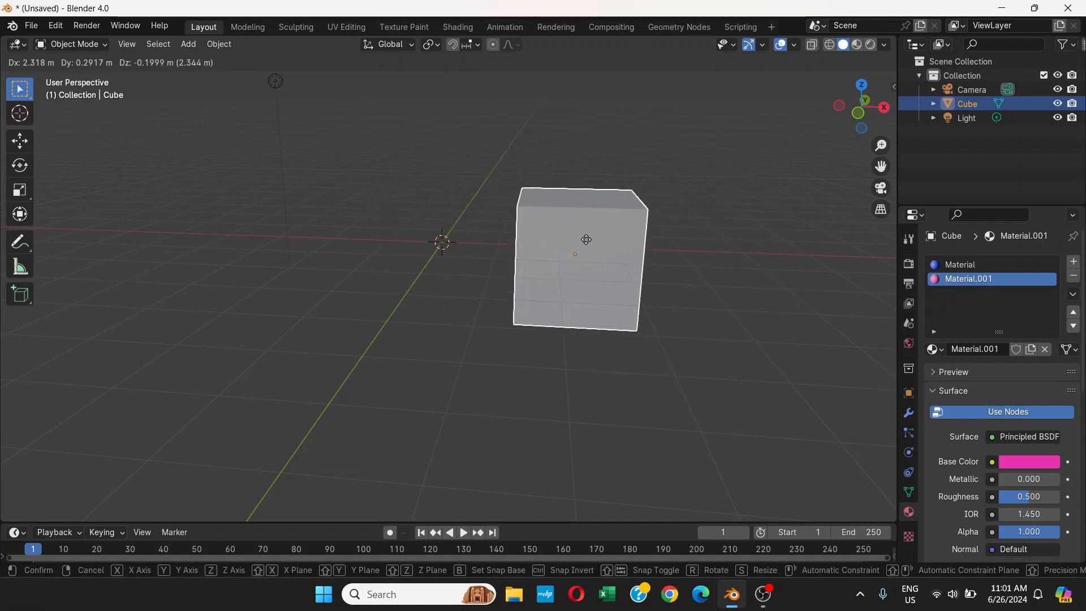
pyautogui.press('Escape')
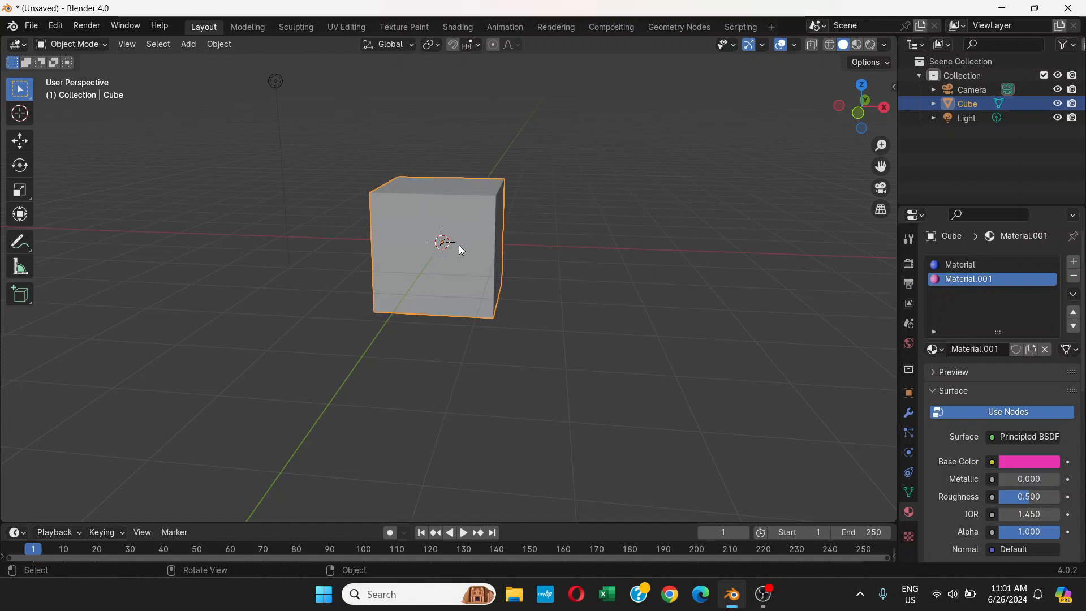
pyautogui.click(20, 142)
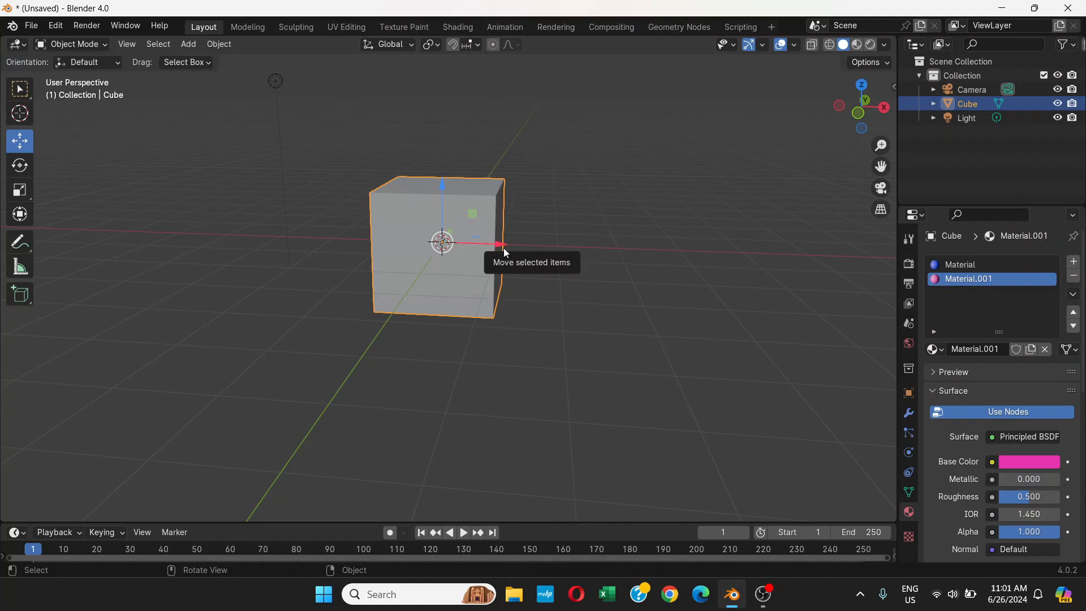
pyautogui.moveTo(505, 253); pyautogui.dragTo(632, 249)
pyautogui.moveTo(558, 193); pyautogui.dragTo(558, 123)
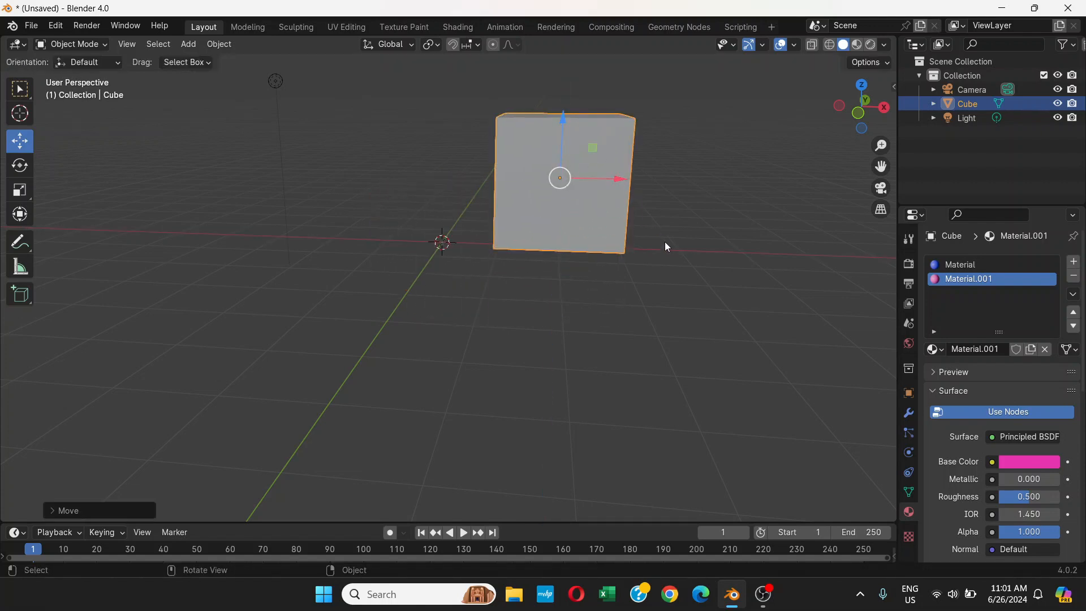
# Step: Undo both axis moves, and deselect and reselect the cube with the Move tool active
pyautogui.hotkey('ctrl', 'z')
pyautogui.hotkey('ctrl', 'z')
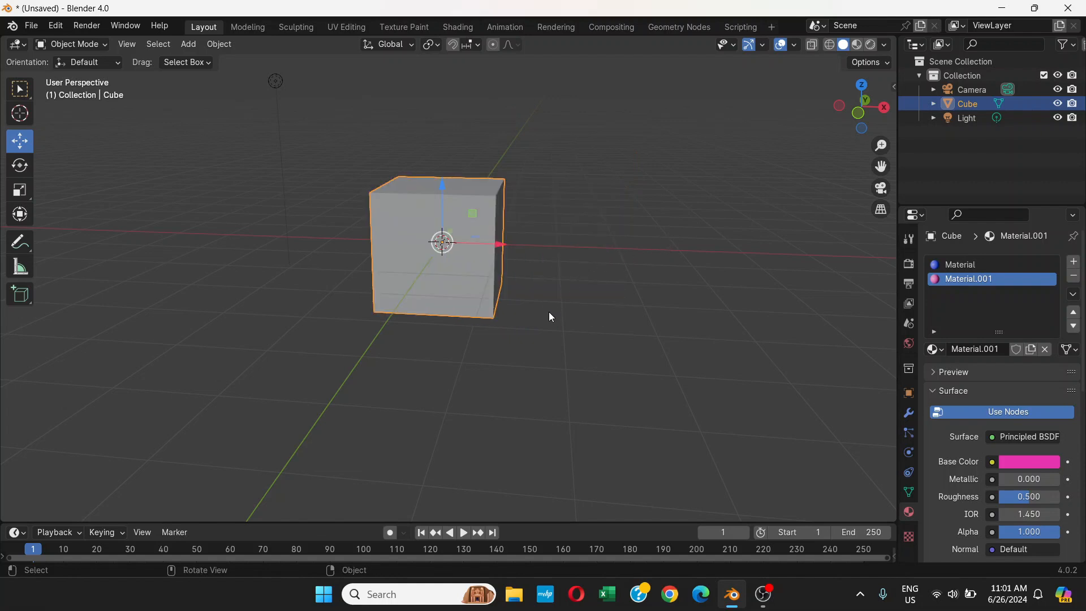
pyautogui.click(551, 317)
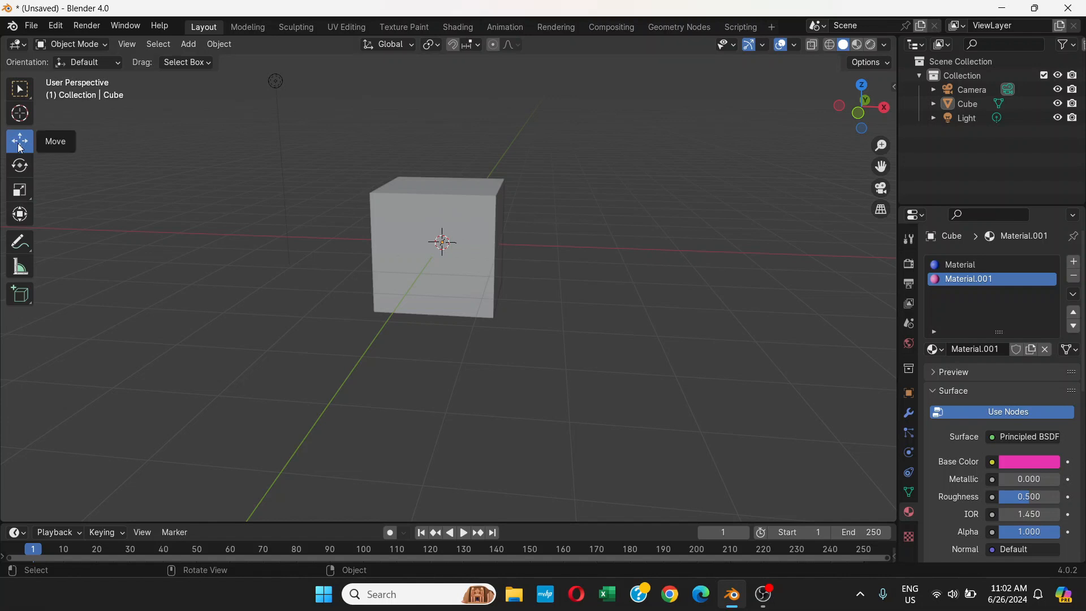
pyautogui.click(449, 222)
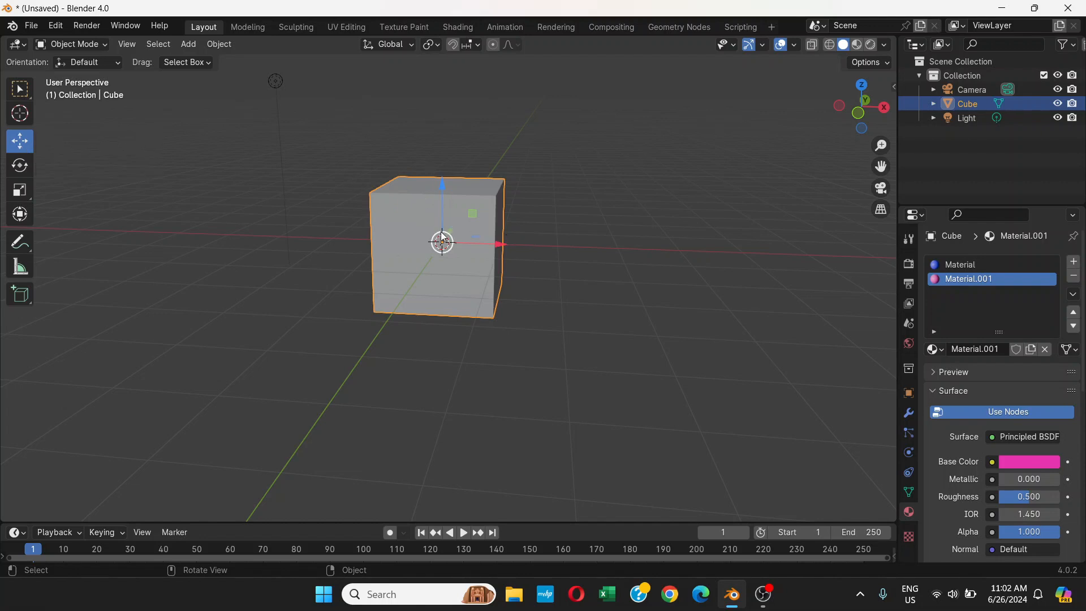
pyautogui.click(315, 221)
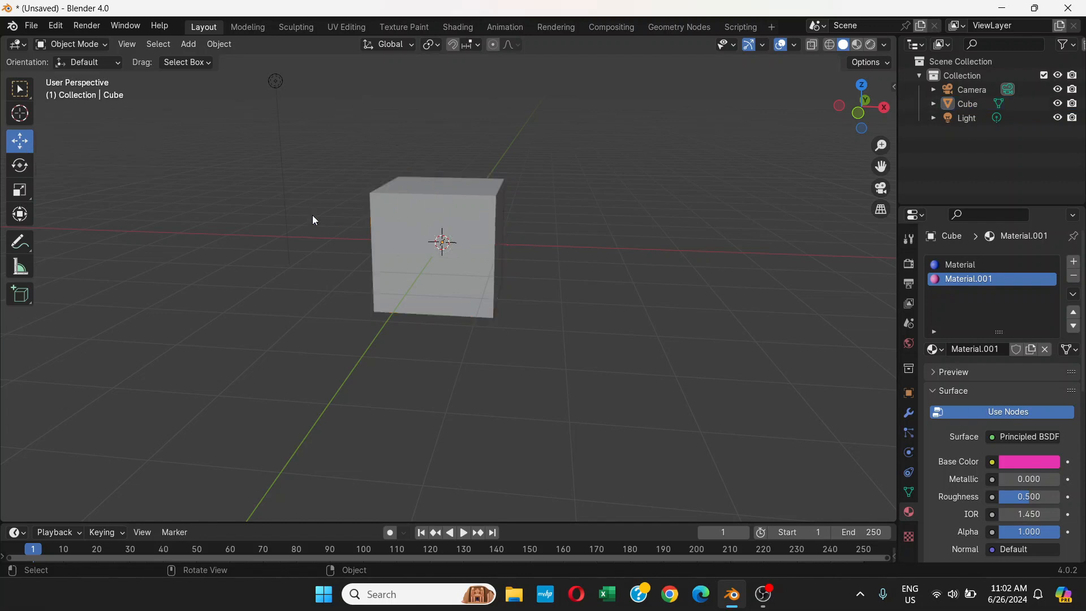
pyautogui.click(459, 225)
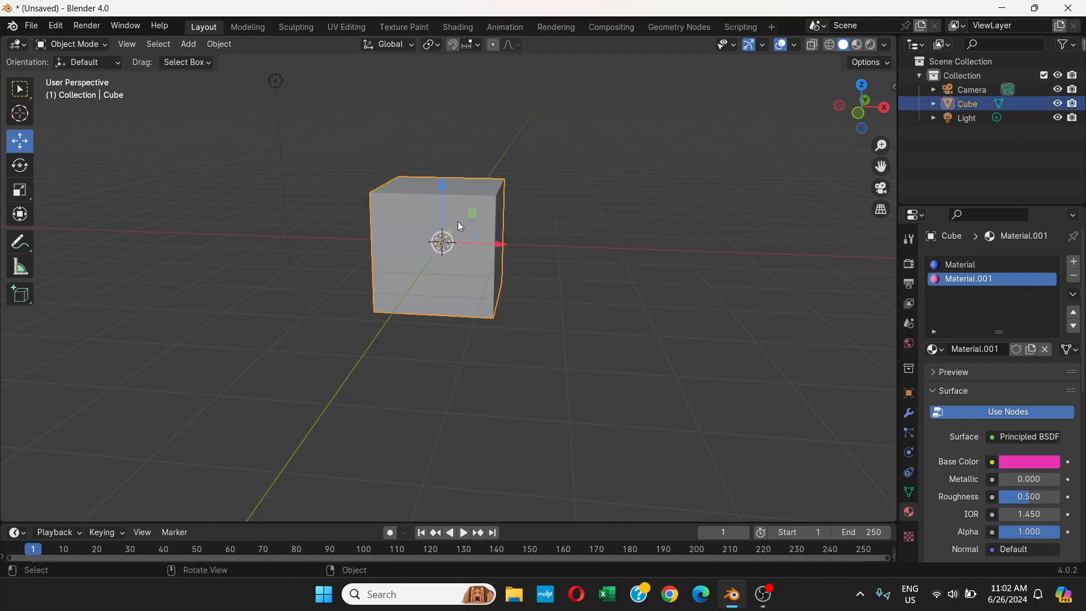
# Step: Switch to the Select Box tool, try a move of the cube constrained to the X axis, and cancel it
pyautogui.click(20, 95)
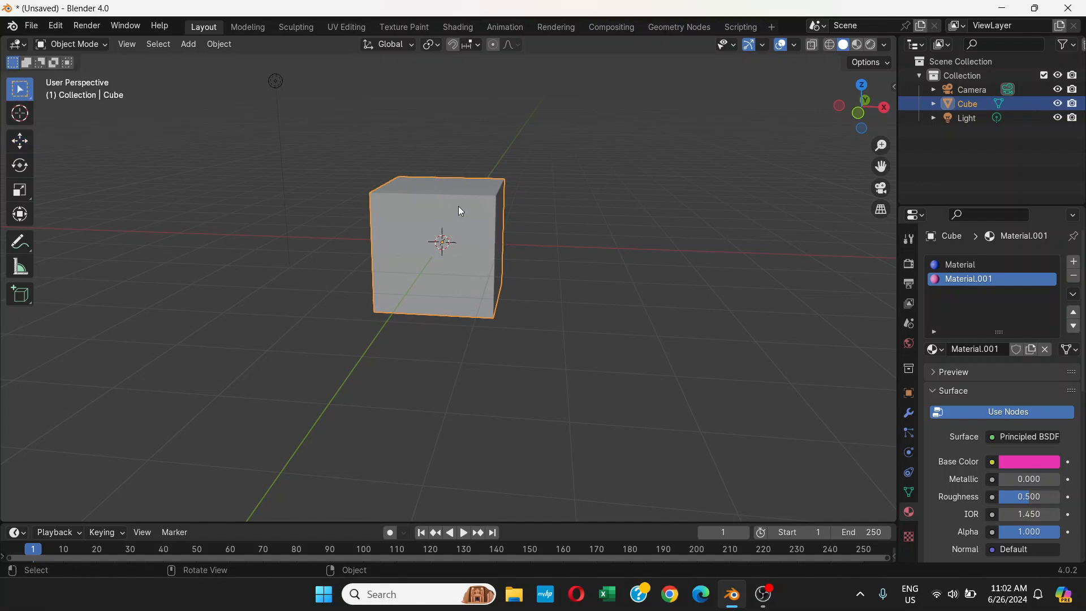
pyautogui.press('g')
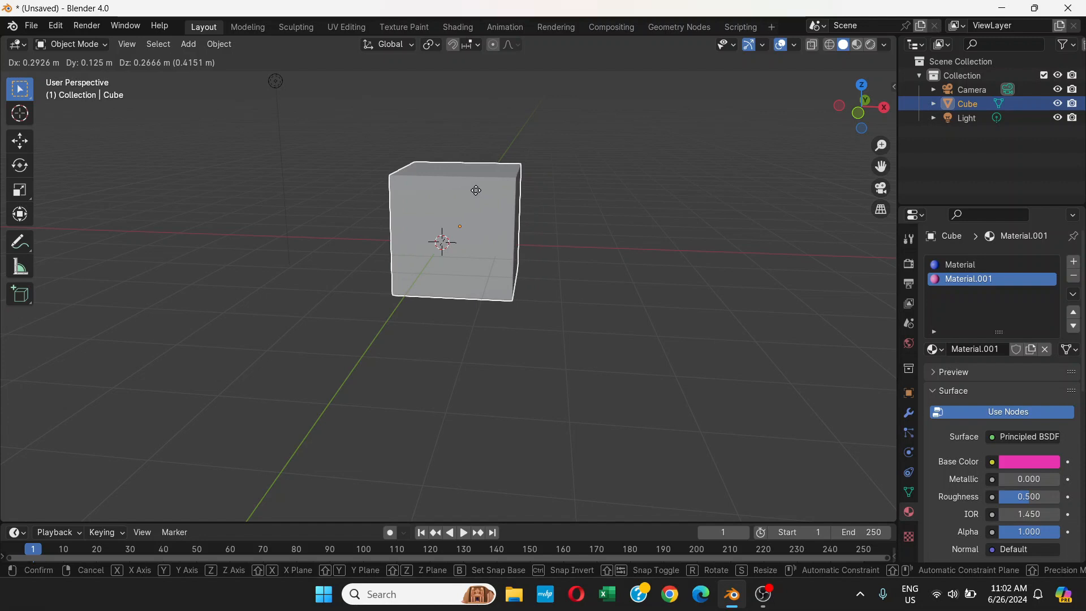
pyautogui.press('x')
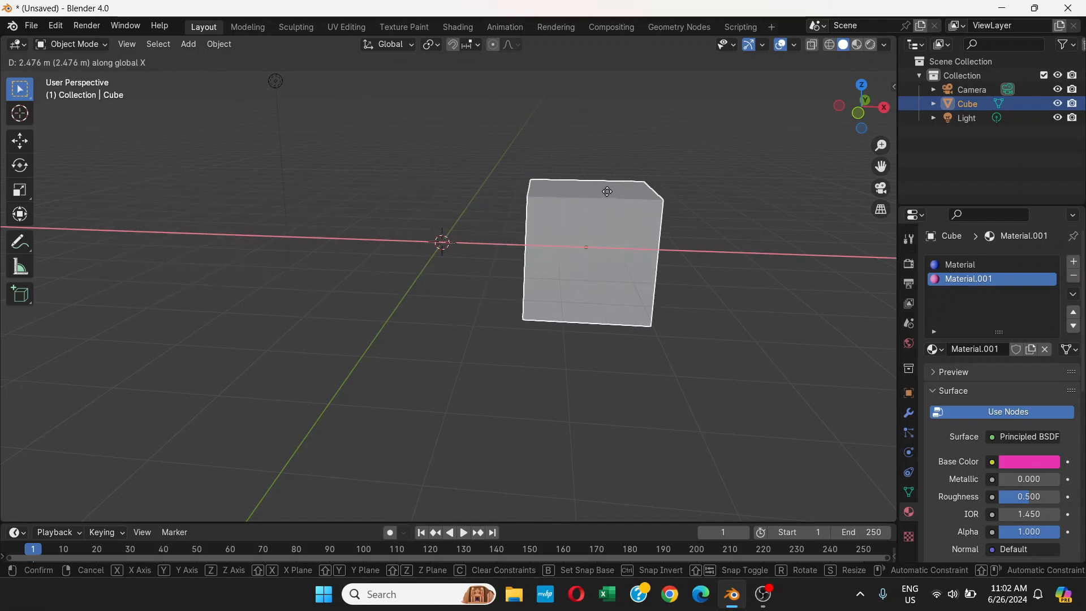
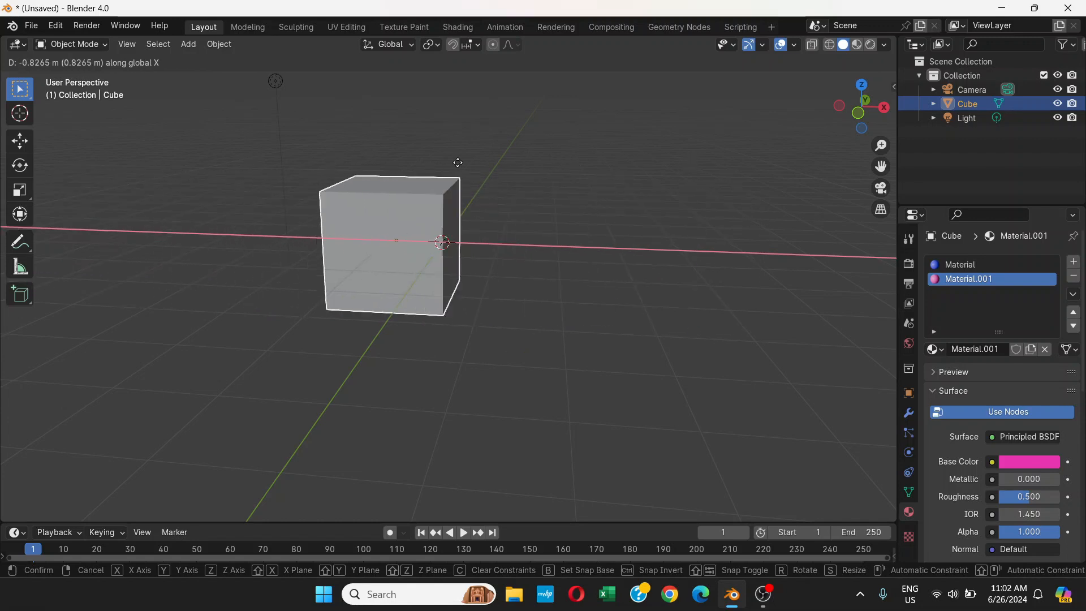
pyautogui.click(440, 166)
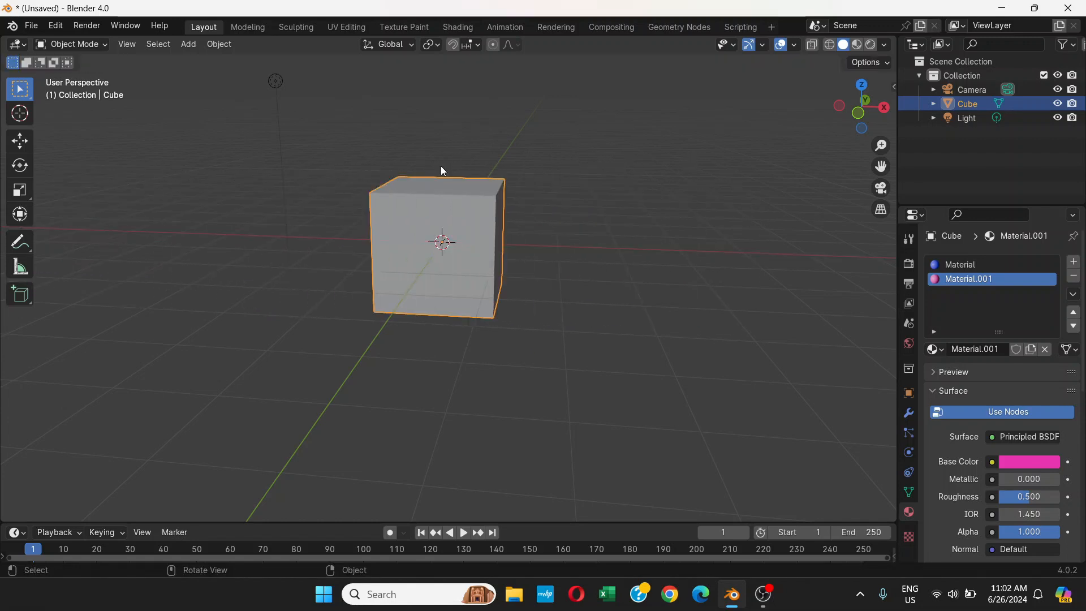
# Step: Try moving the cube along the Y axis and along the Z axis, cancelling each move
pyautogui.press('g')
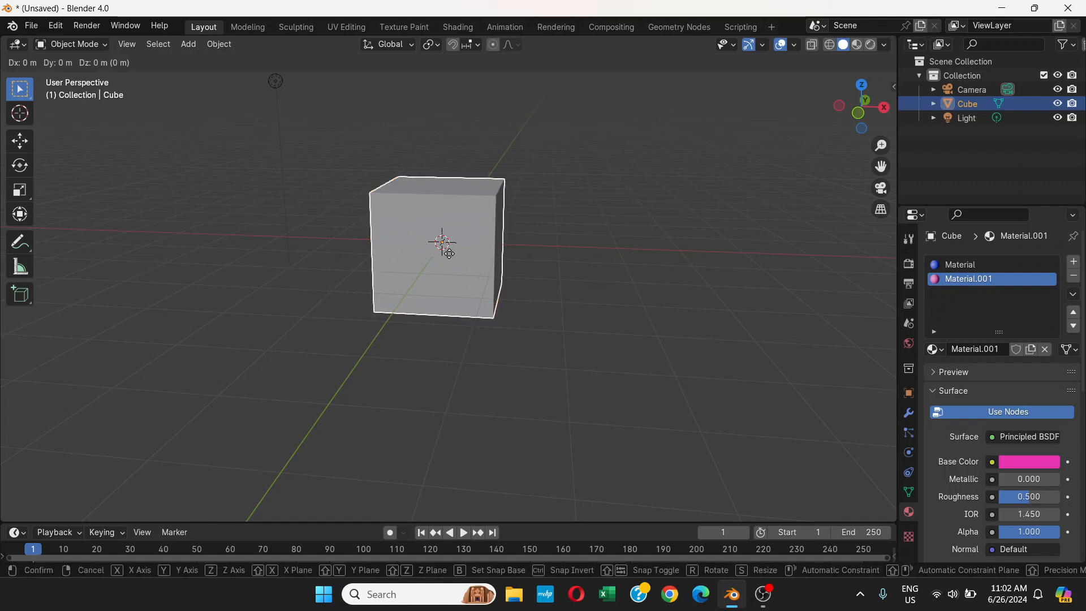
pyautogui.press('y')
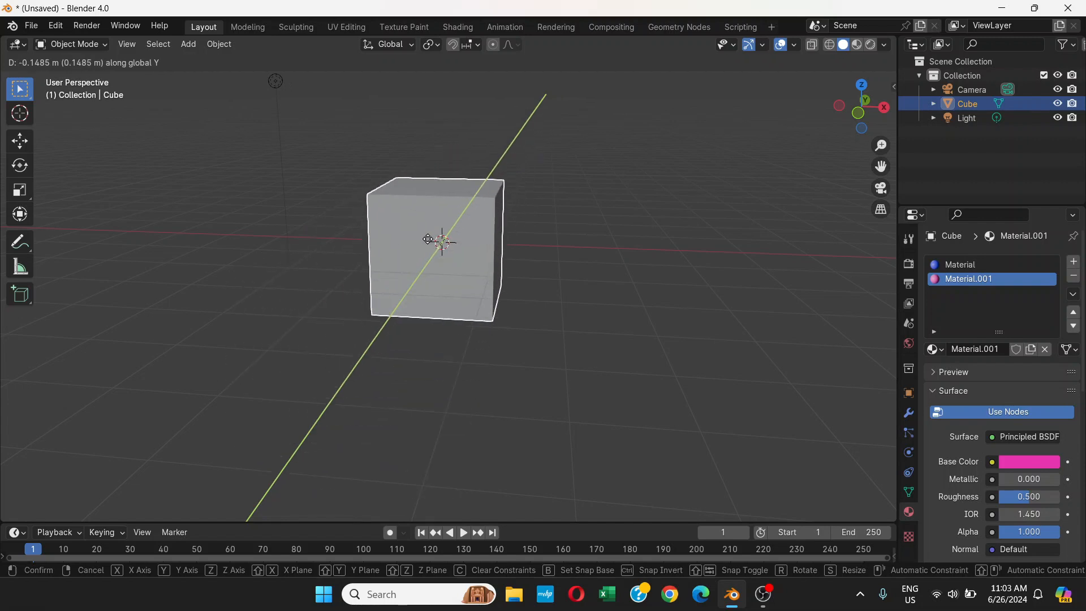
pyautogui.click(422, 254)
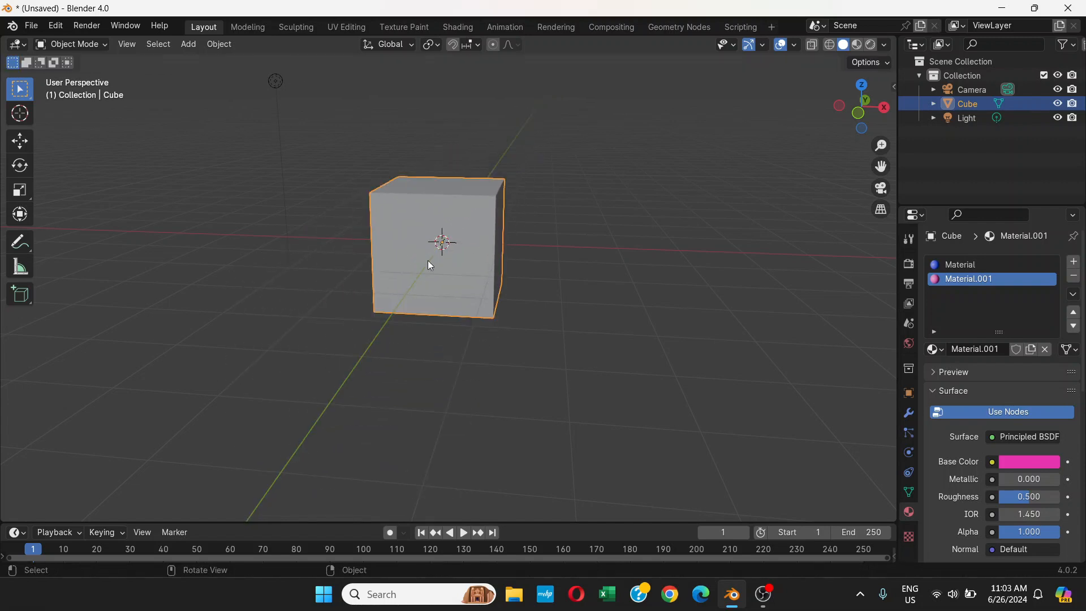
pyautogui.press('g')
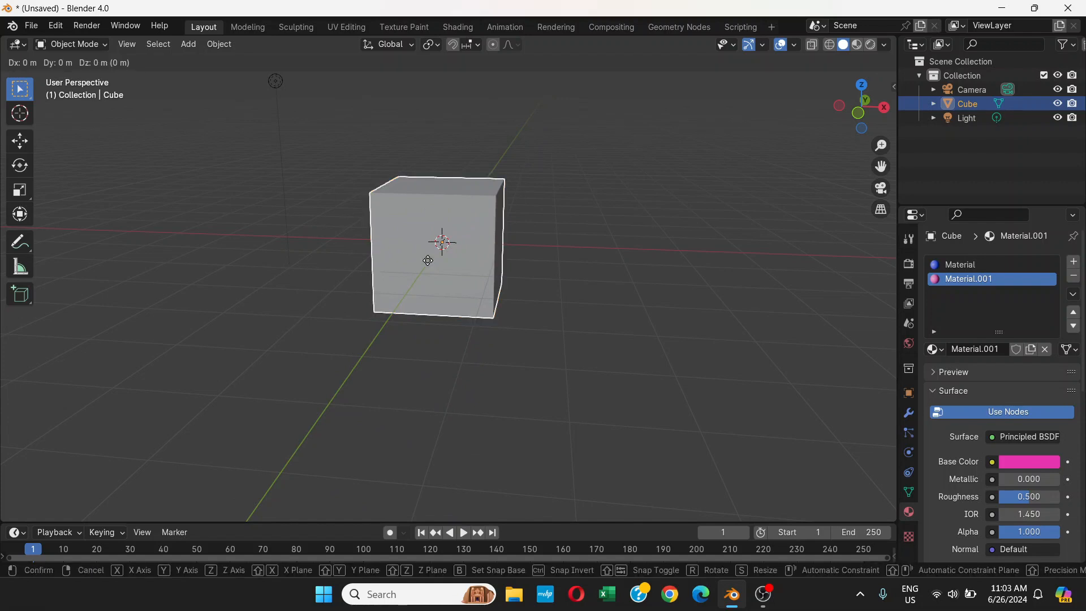
pyautogui.press('z')
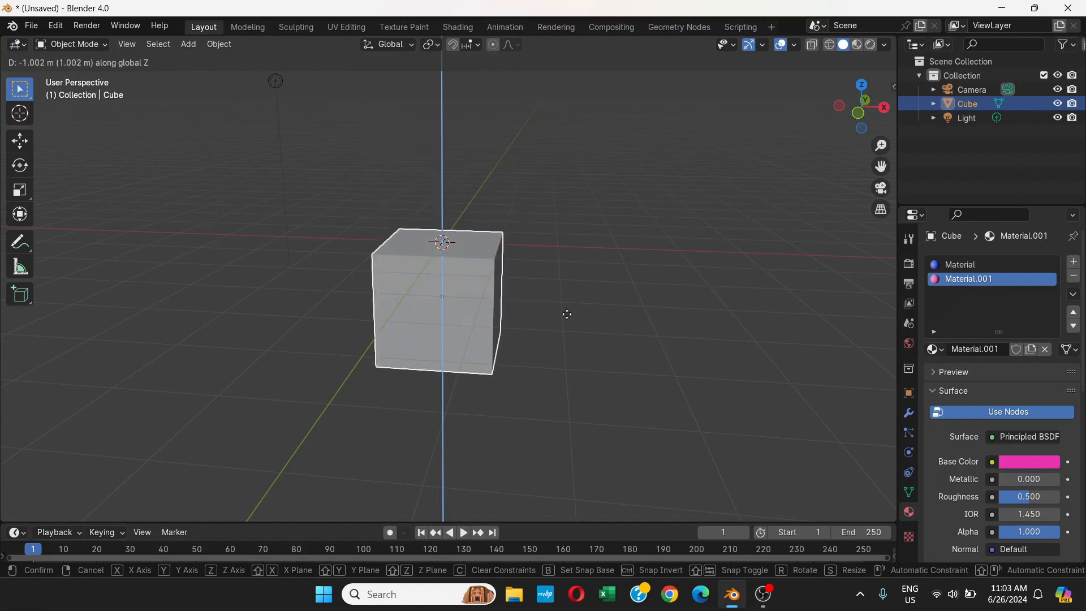
pyautogui.rightClick(554, 268)
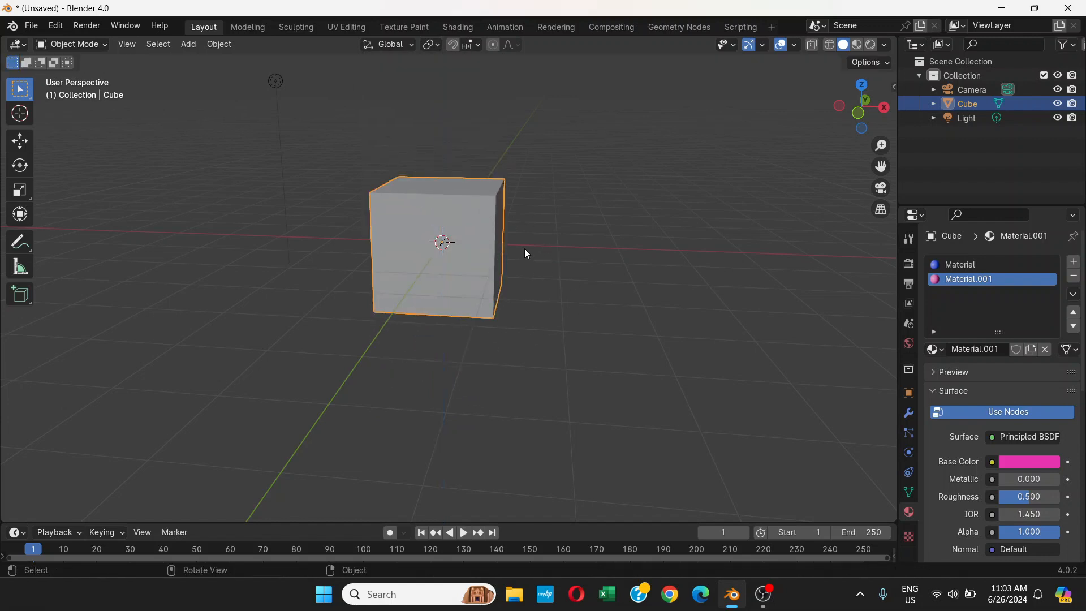
# Step: Try a free rotation of the cube and a rotation about the X axis, cancelling each one
pyautogui.scroll(-1, 525, 250)
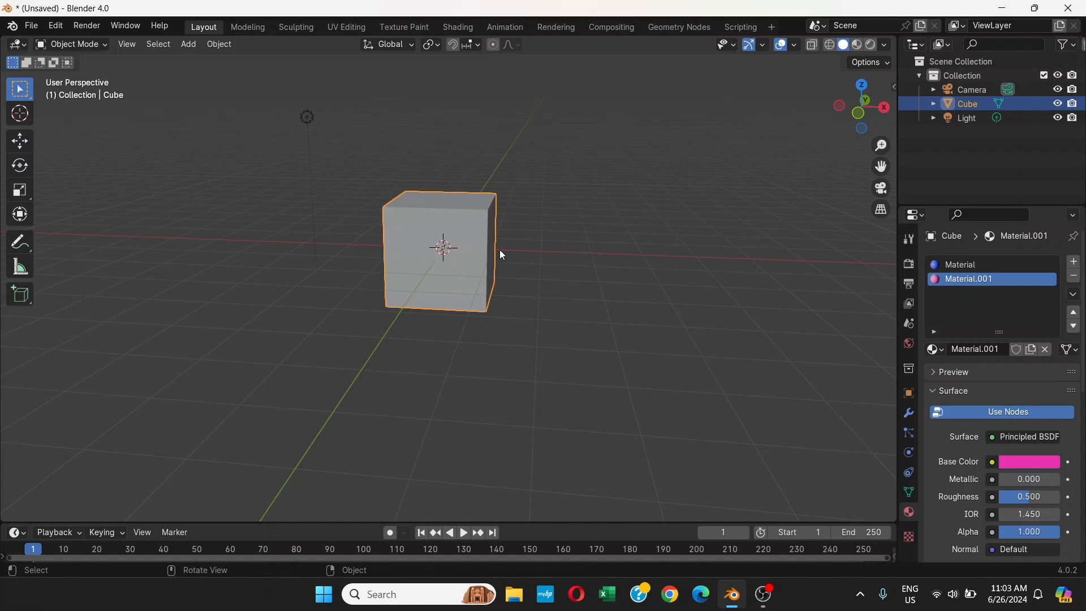
pyautogui.press('r')
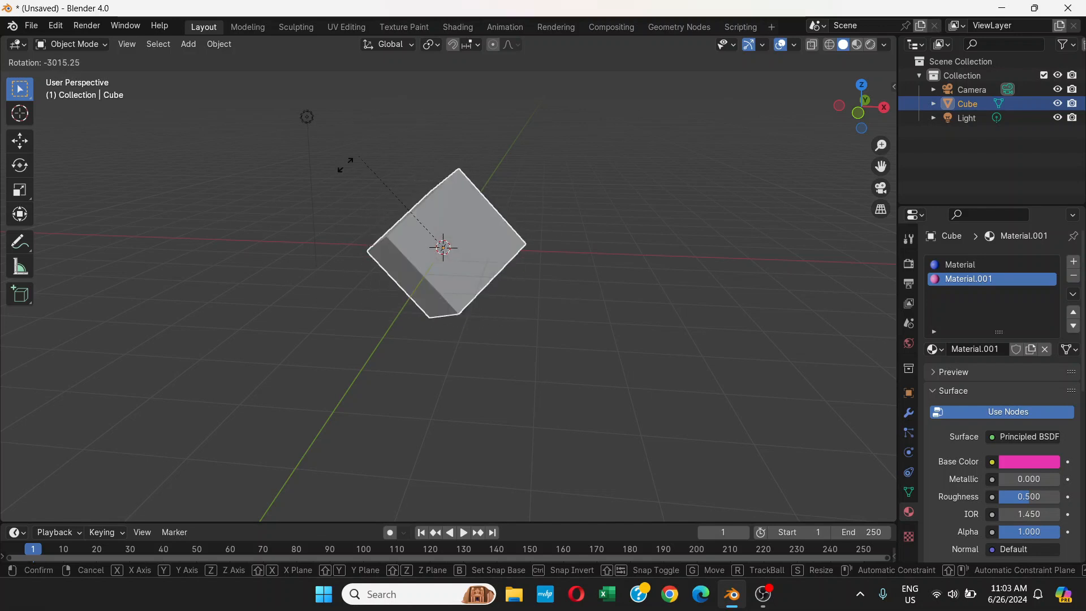
pyautogui.press('Escape')
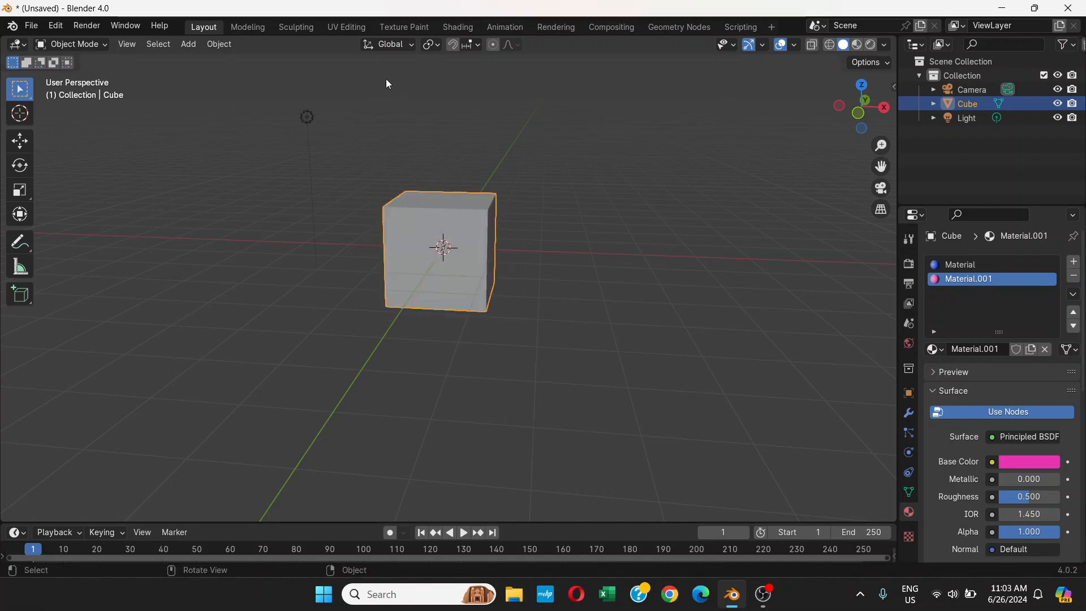
pyautogui.press('r')
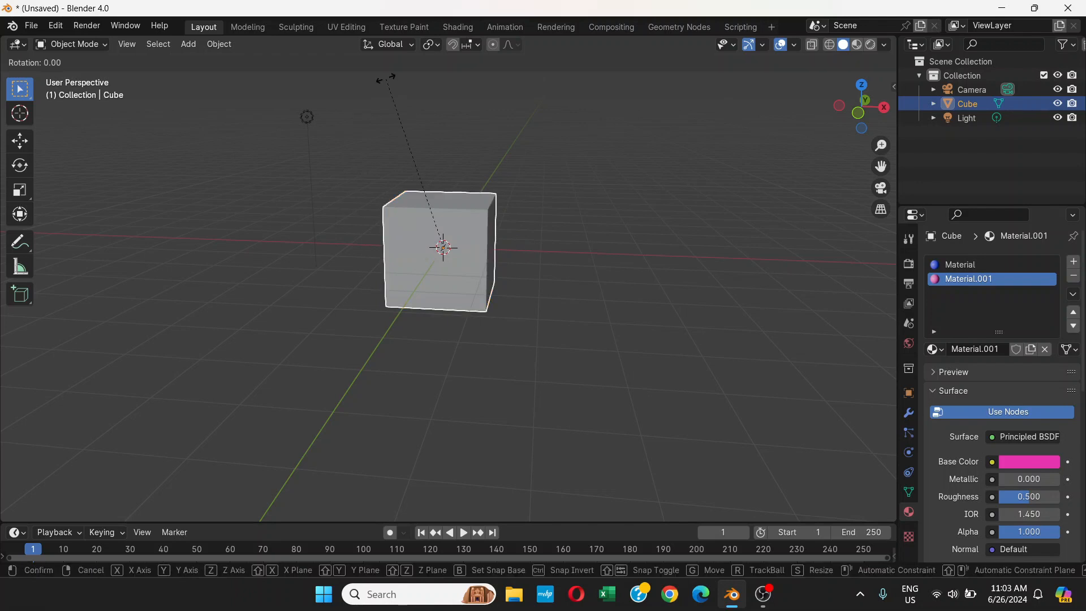
pyautogui.press('x')
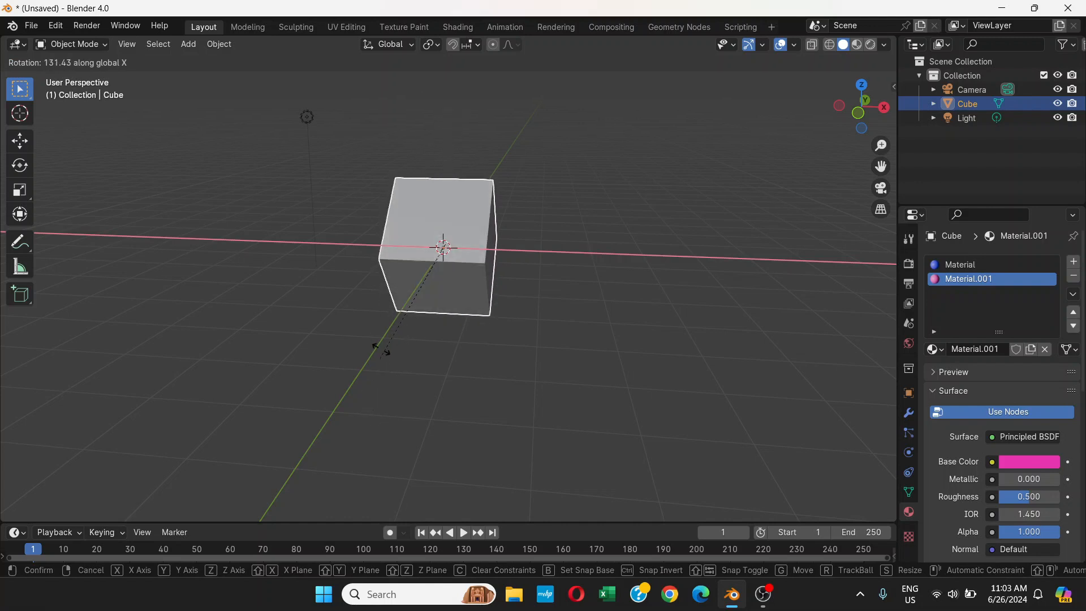
pyautogui.click(412, 215)
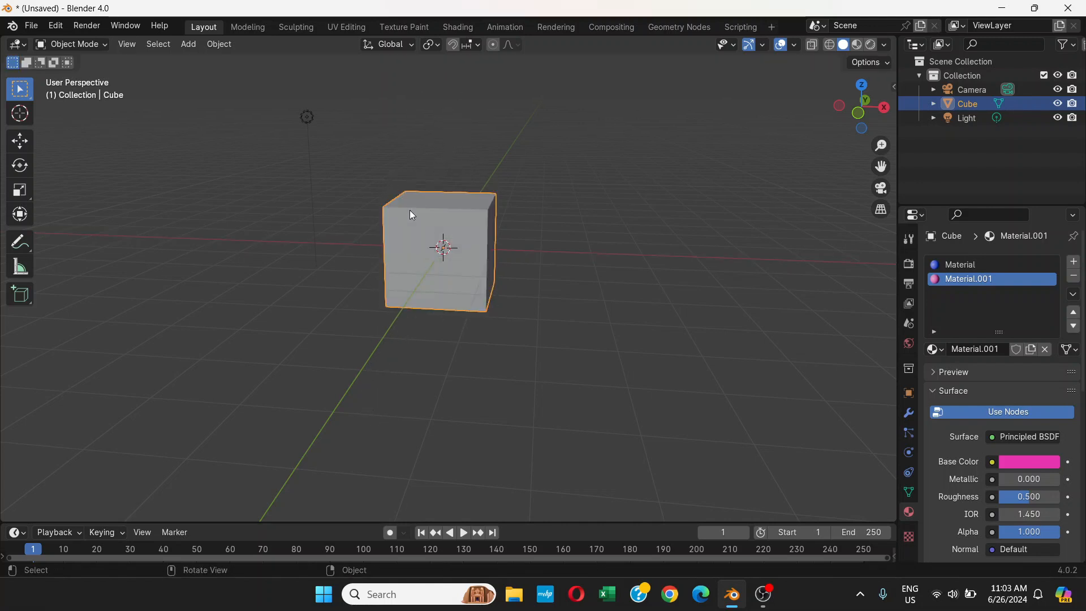
# Step: Try rotating the cube about the Y axis and about the Z axis, cancelling each rotation
pyautogui.press('r')
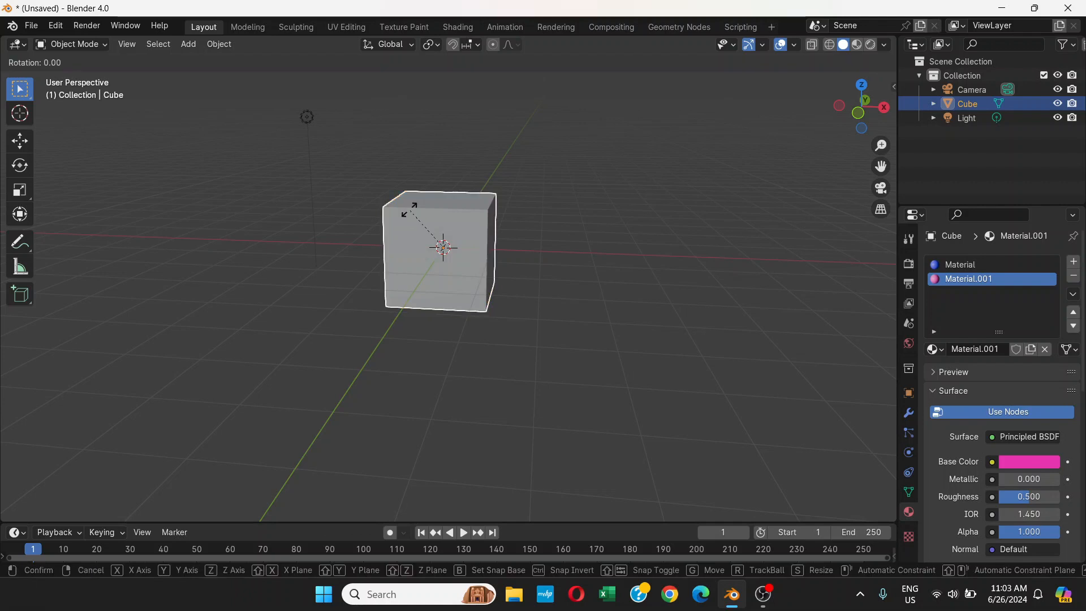
pyautogui.press('y')
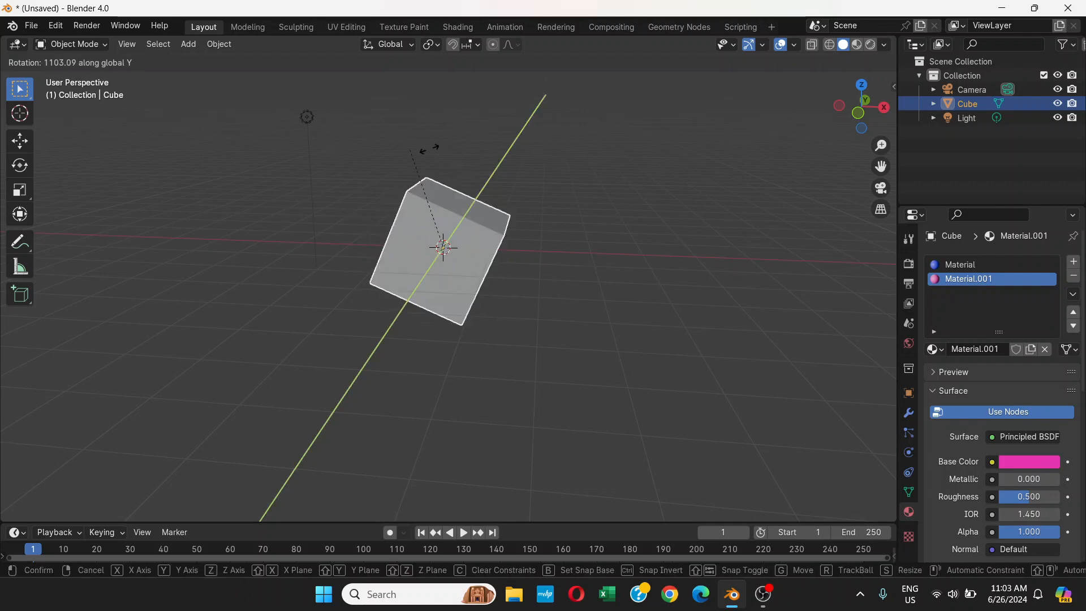
pyautogui.rightClick(358, 266)
pyautogui.press('r')
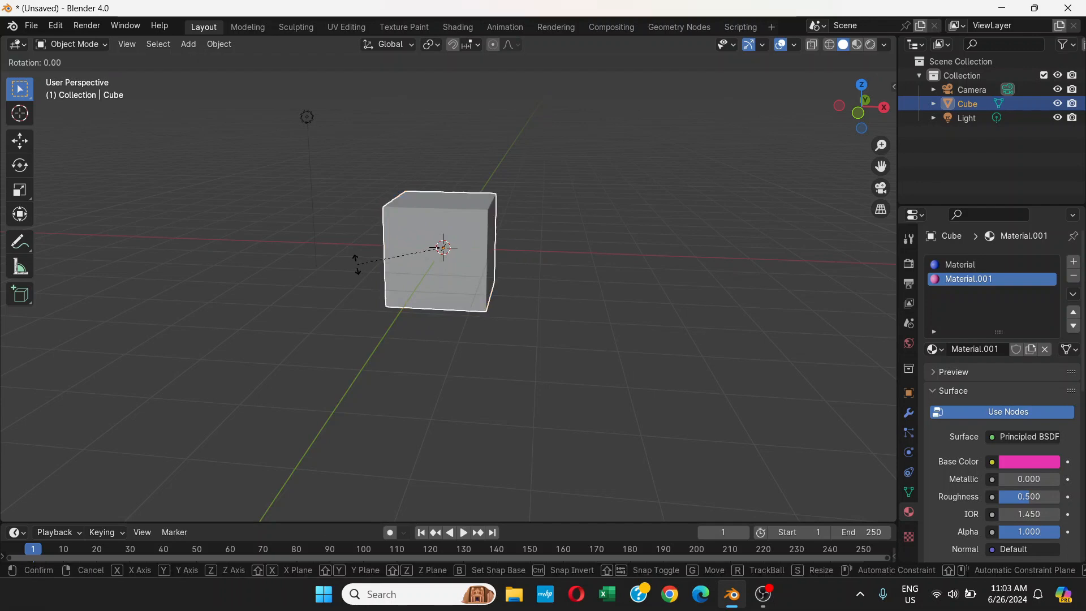
pyautogui.press('z')
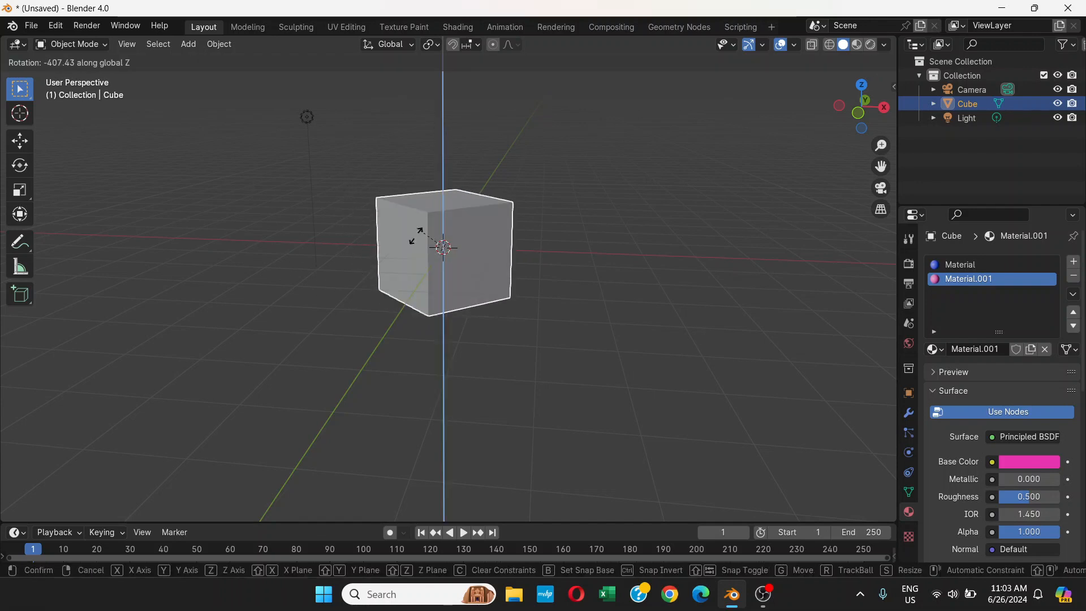
pyautogui.rightClick(475, 370)
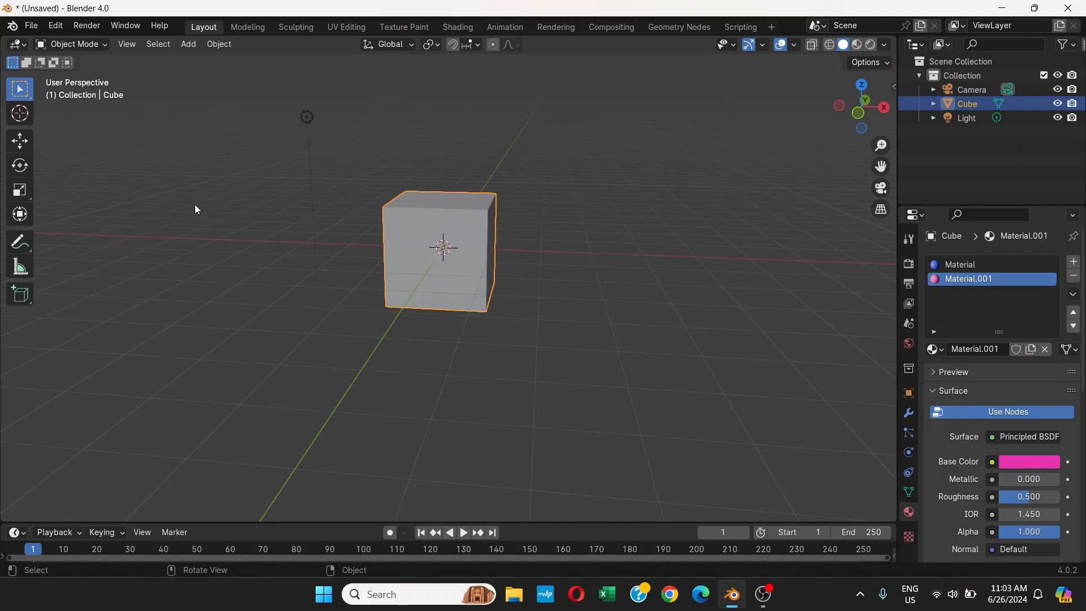
# Step: Rotate the cube freehand about the Y and X axes with the Rotate tool's gizmo
pyautogui.click(19, 166)
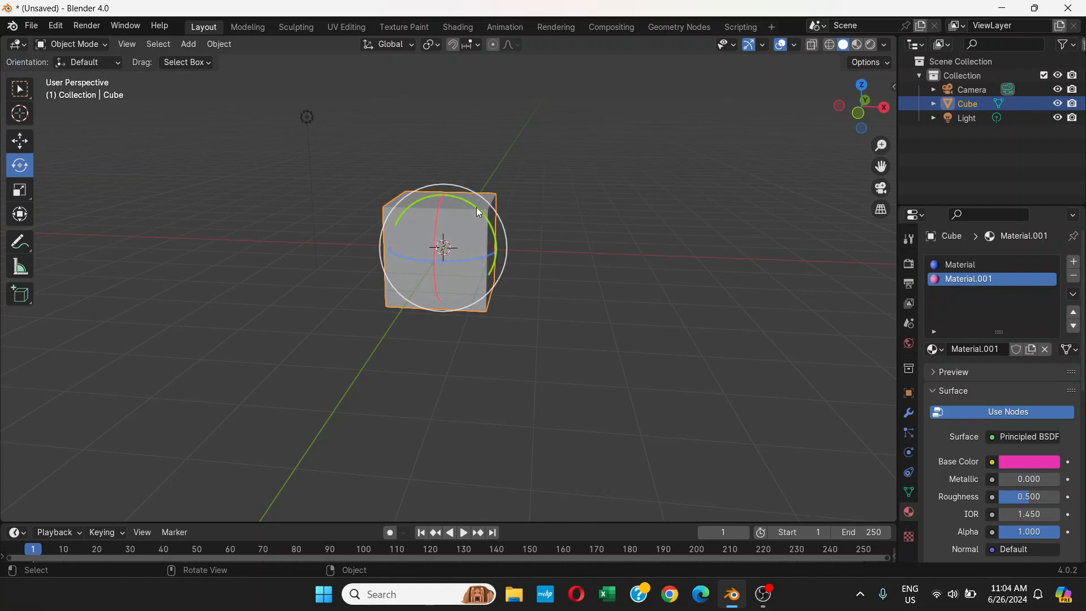
pyautogui.moveTo(477, 209); pyautogui.dragTo(490, 285)
pyautogui.moveTo(439, 219); pyautogui.dragTo(575, 242)
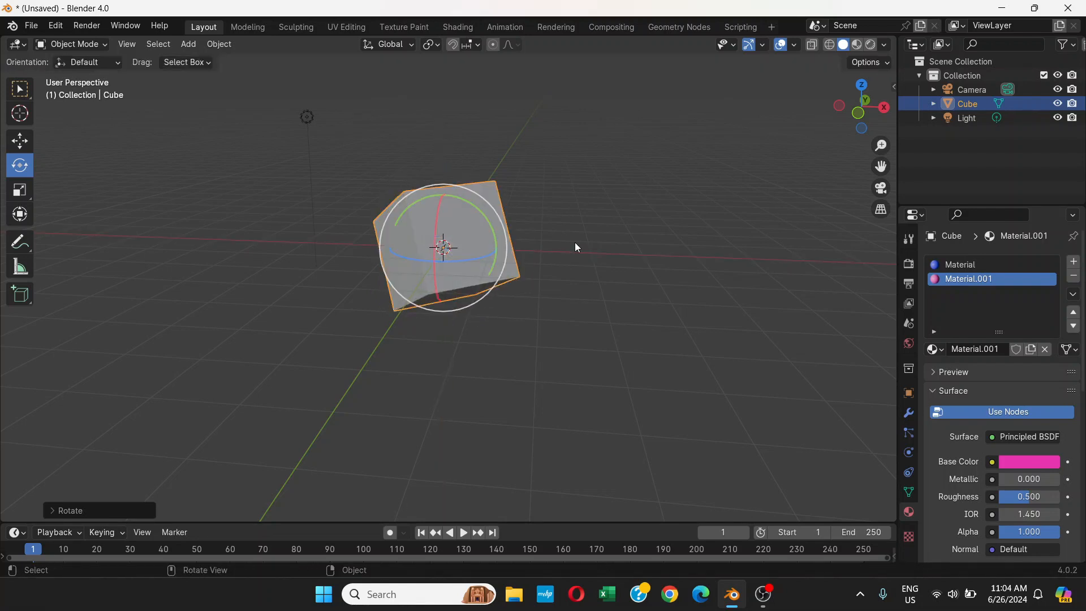
# Step: Undo the gizmo rotations, and deselect and reselect the cube with the Rotate tool active
pyautogui.hotkey('ctrl', 'z')
pyautogui.hotkey('ctrl', 'z')
pyautogui.hotkey('ctrl', 'z')
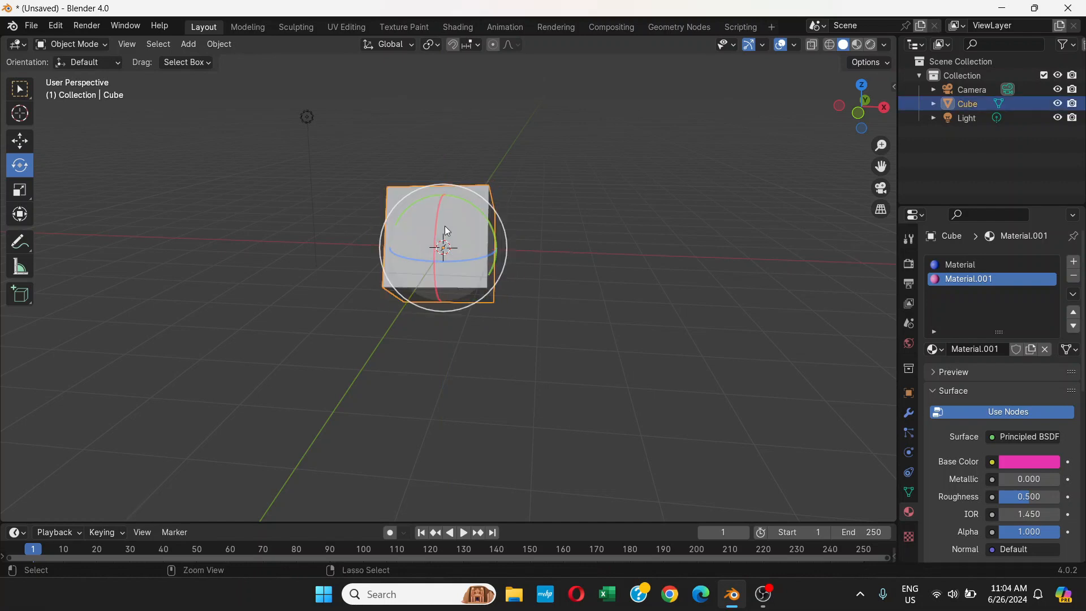
pyautogui.click(100, 125)
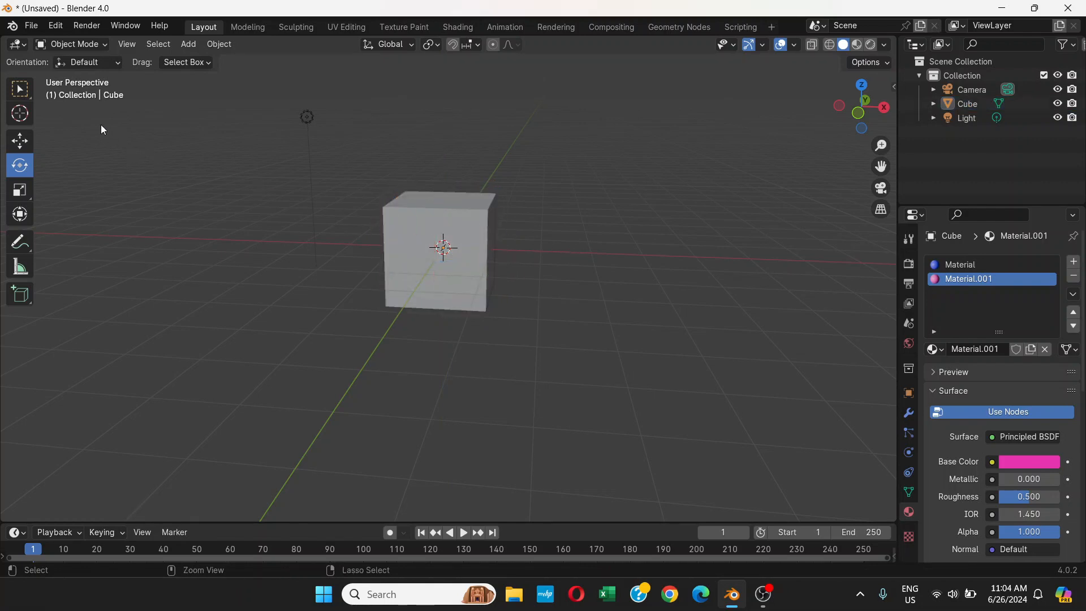
pyautogui.click(471, 218)
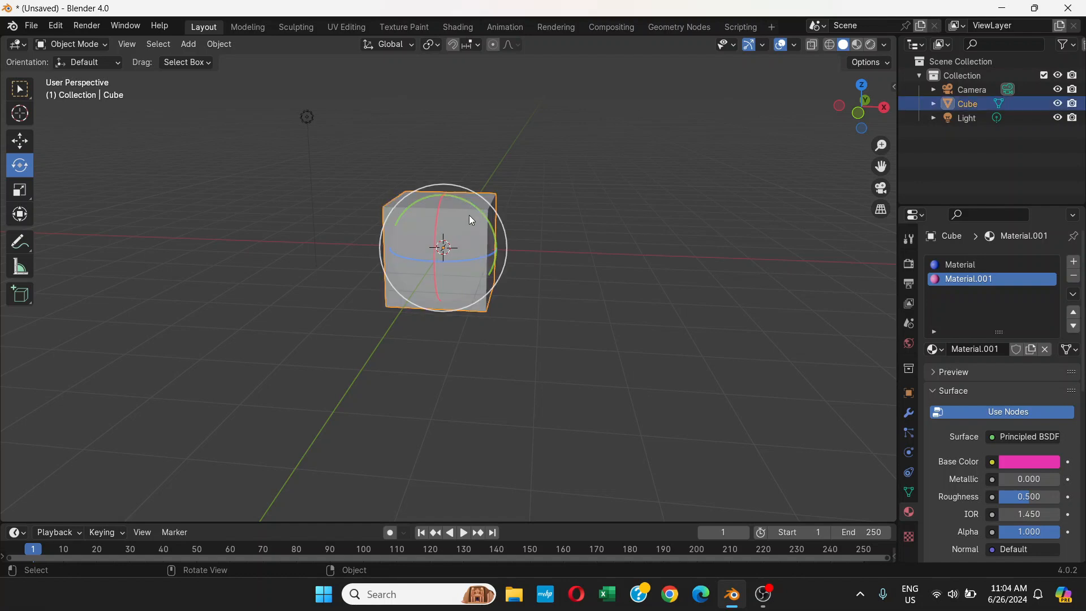
# Step: Return to the Select Box tool, scale the cube up uniformly, and undo the enlargement
pyautogui.click(20, 91)
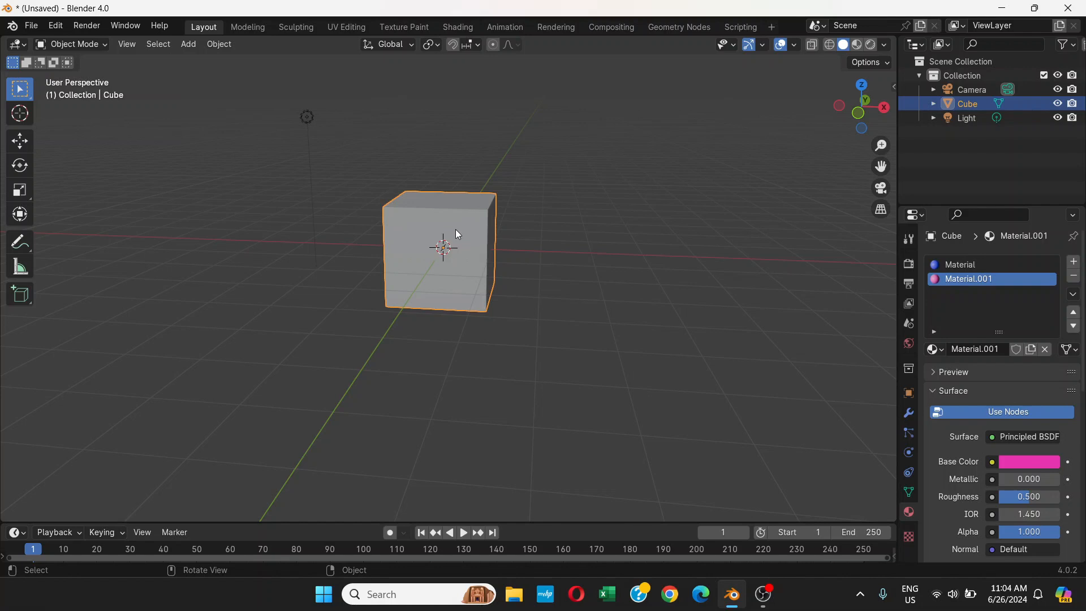
pyautogui.press('s')
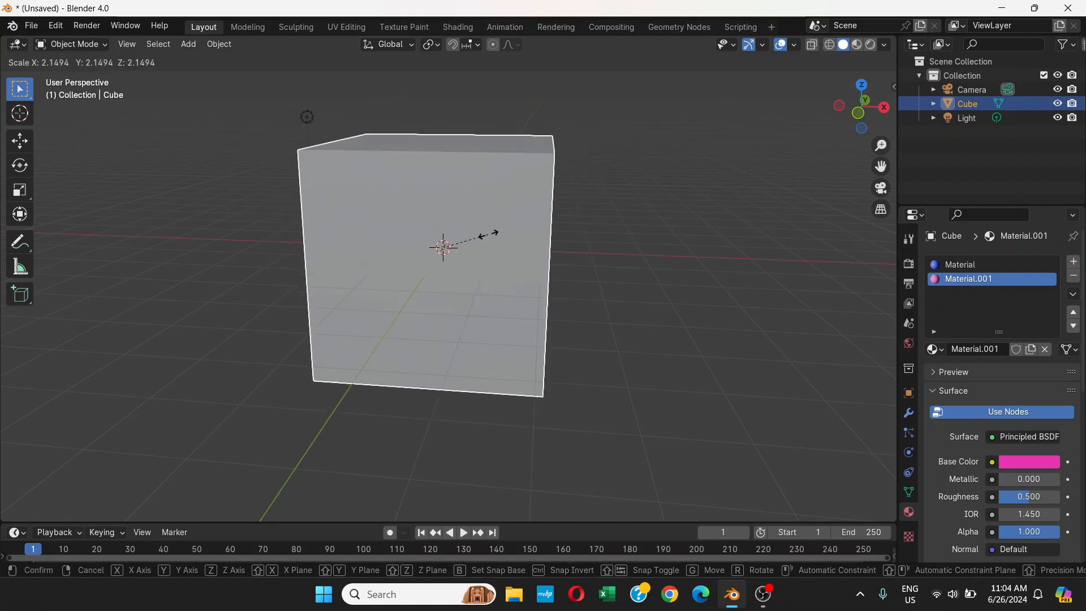
pyautogui.click(482, 239)
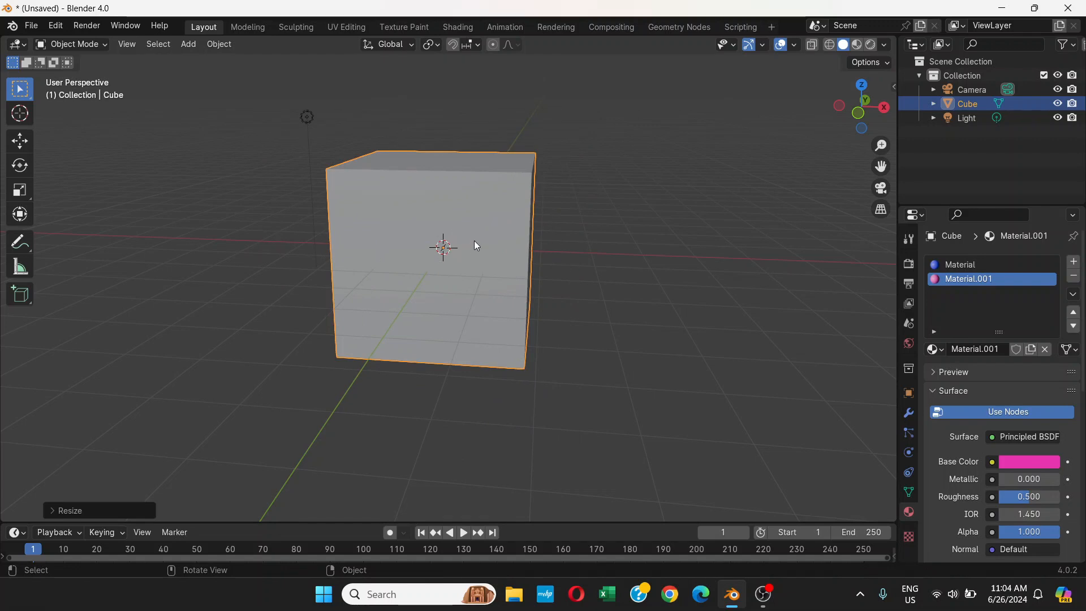
pyautogui.hotkey('ctrl', 'z')
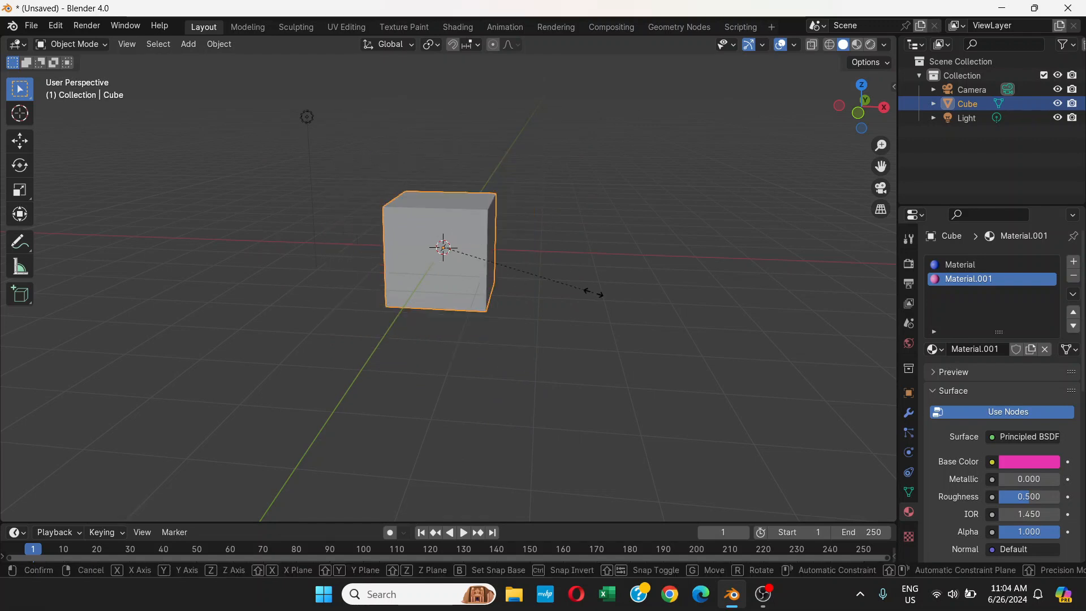
# Step: Scale the cube down uniformly to a small fraction of its size, and undo the reduction
pyautogui.press('s')
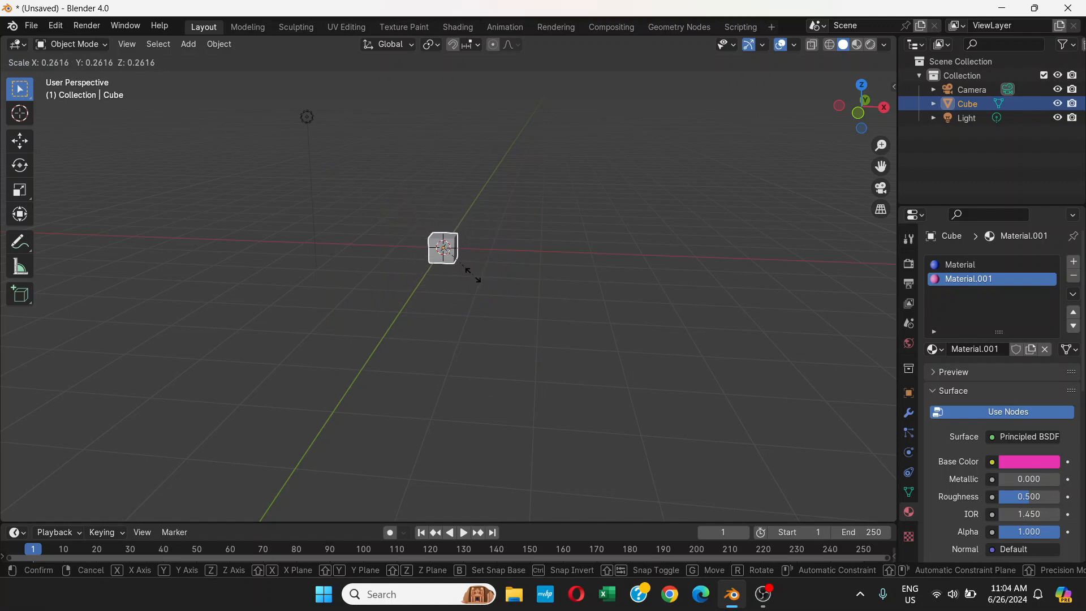
pyautogui.click(468, 273)
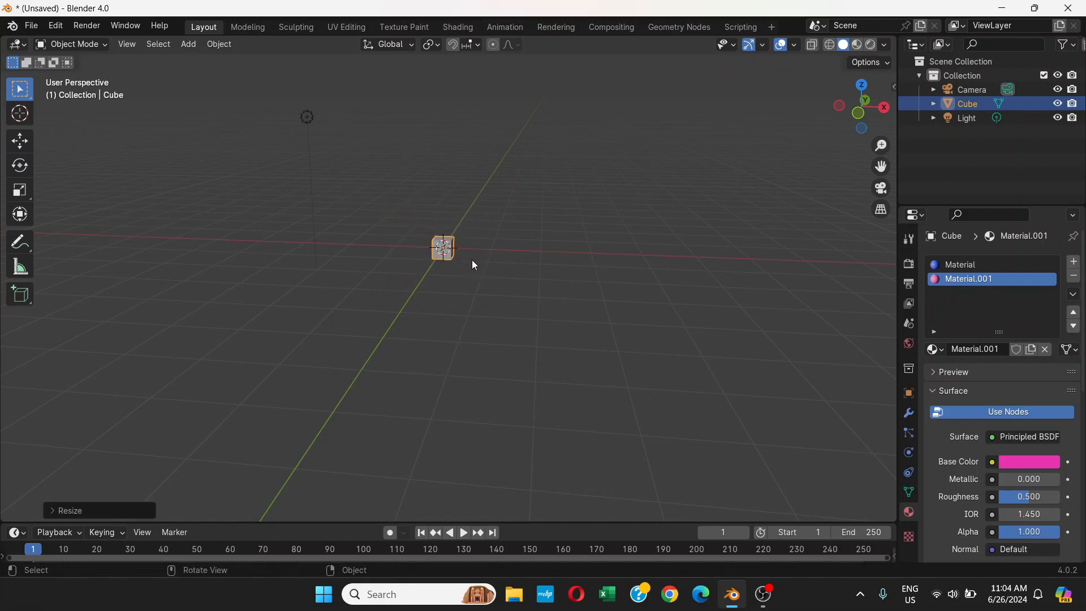
pyautogui.hotkey('ctrl', 'z')
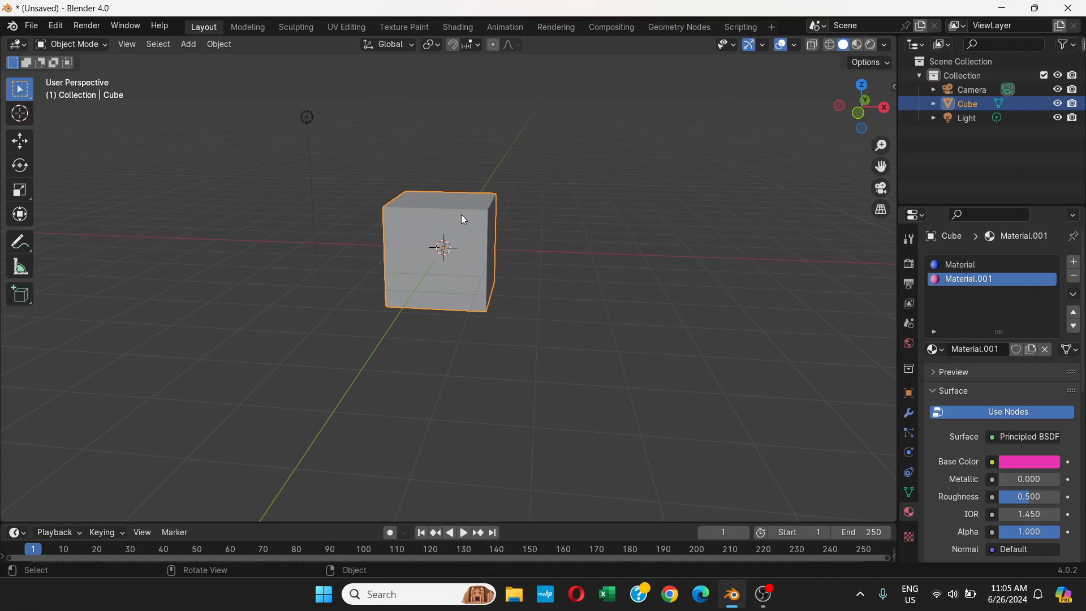
# Step: Try scaling the cube along the global X axis and along the global Y axis, cancelling each resize
pyautogui.press('s')
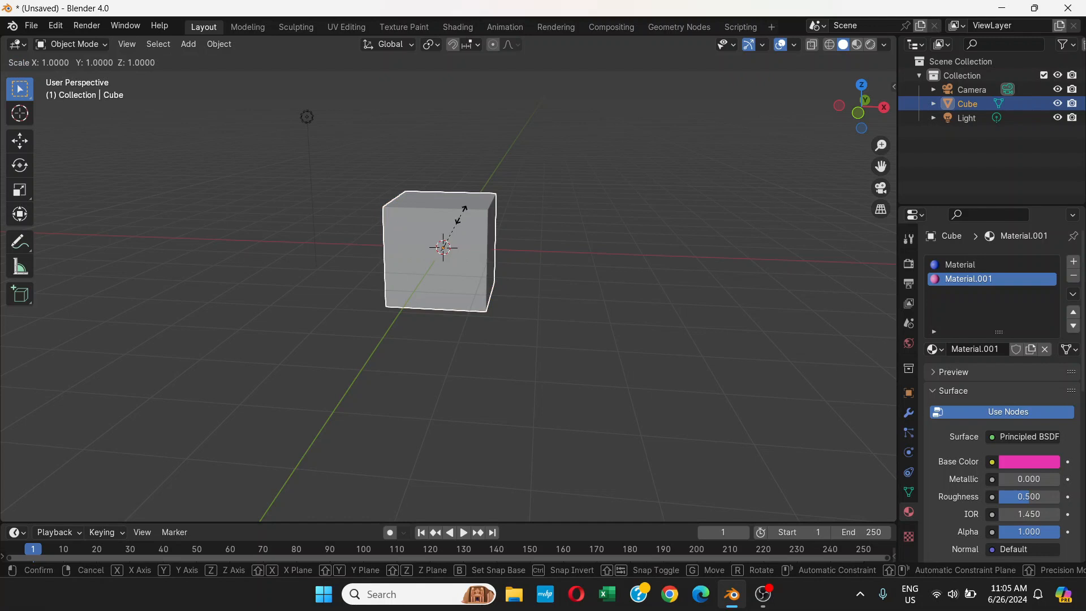
pyautogui.press('x')
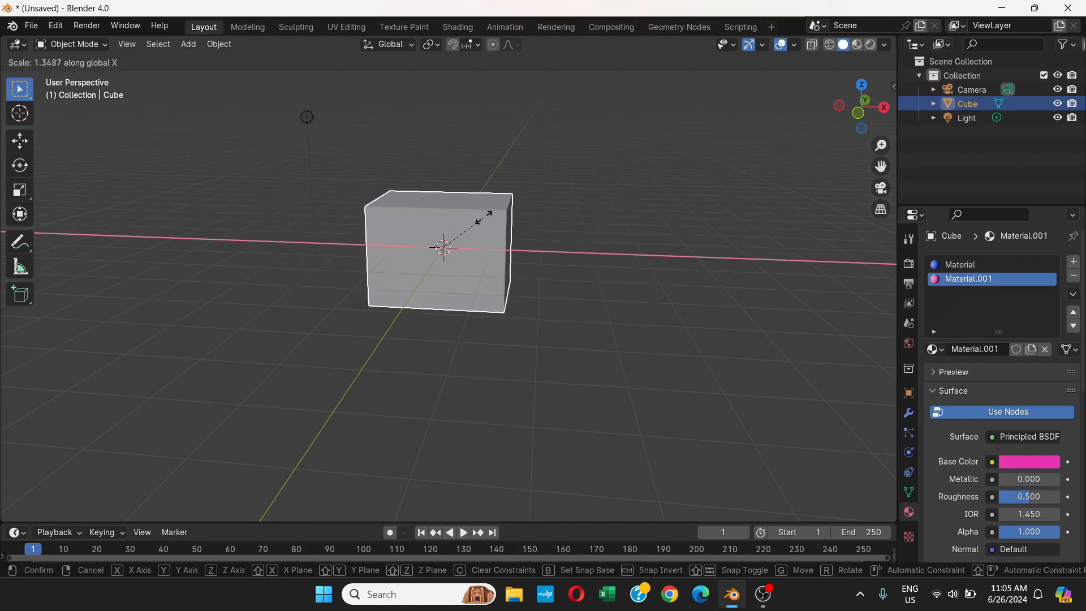
pyautogui.rightClick(500, 215)
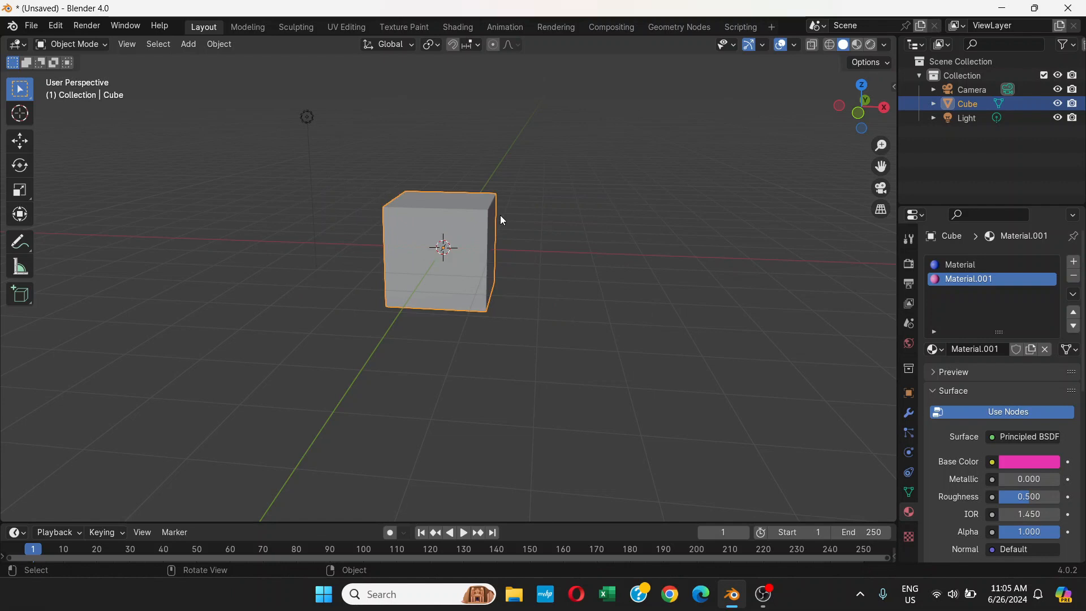
pyautogui.press('s')
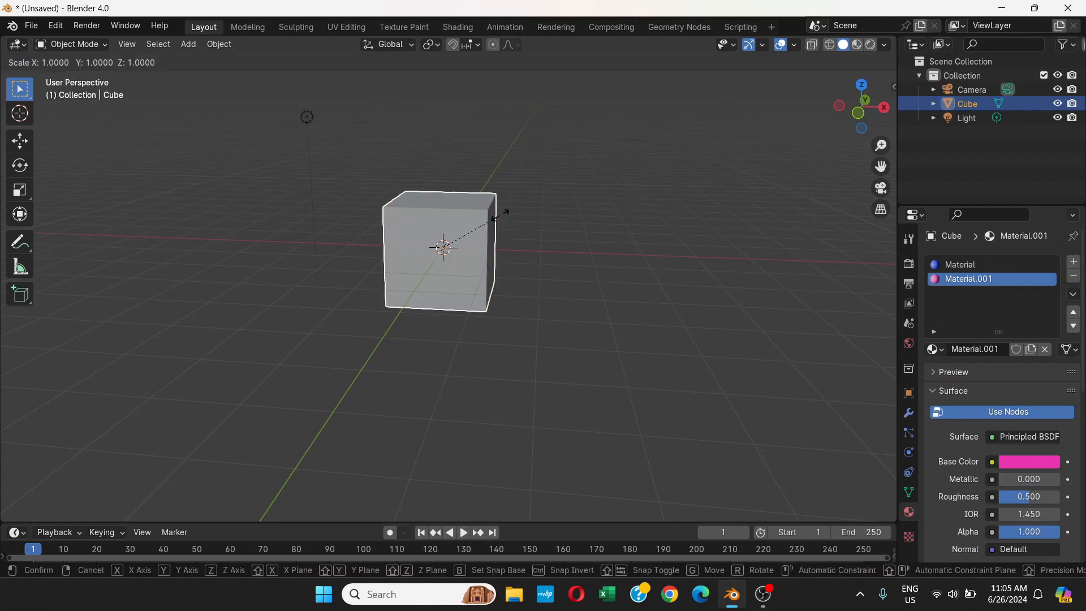
pyautogui.press('y')
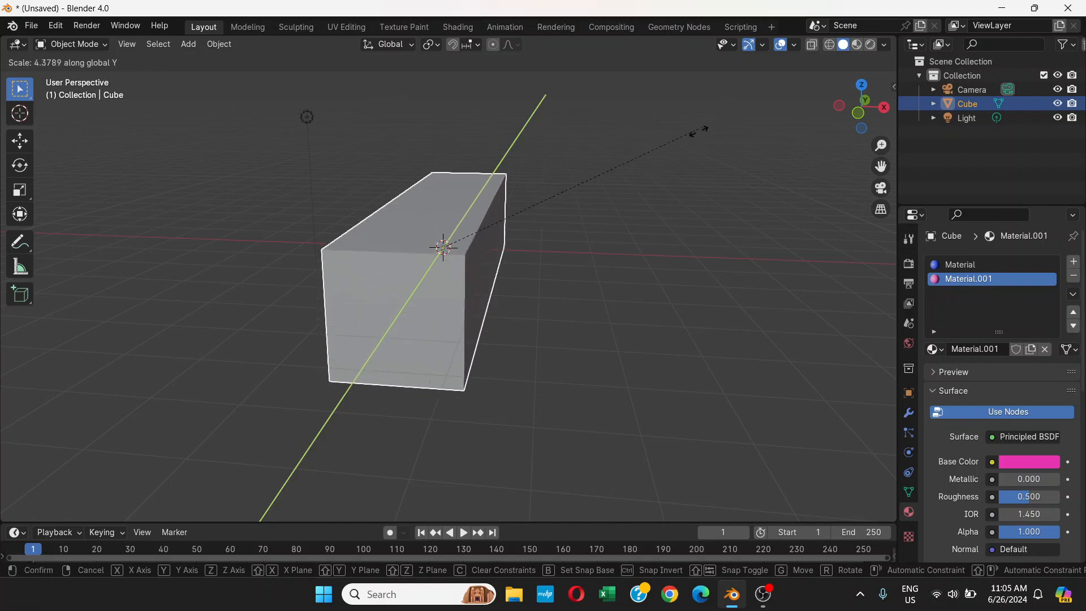
pyautogui.rightClick(625, 152)
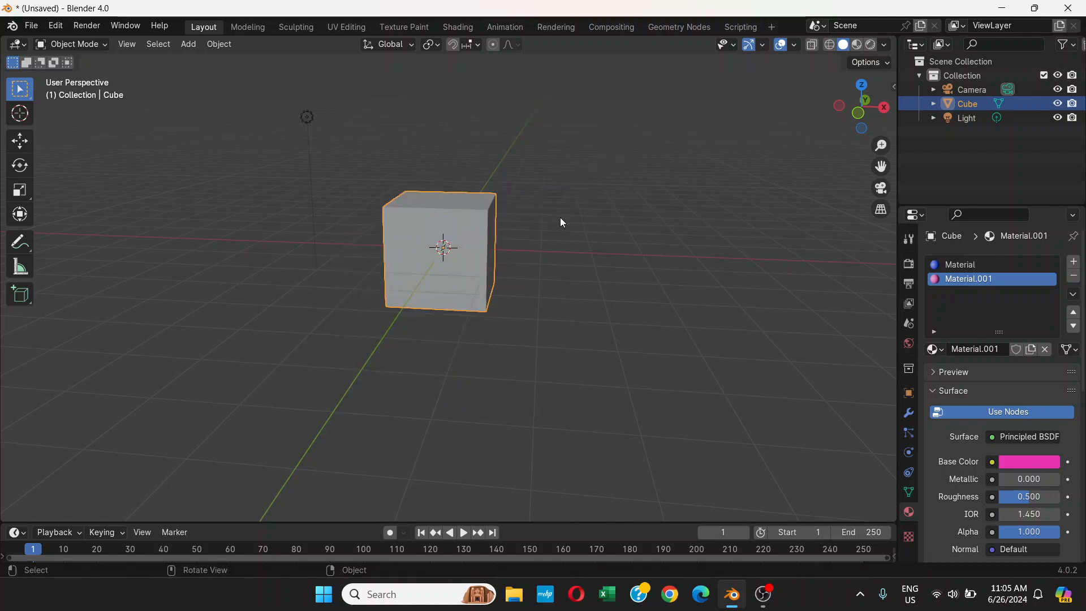
# Step: Try stretching the cube along the global Z axis to about 2.3 times its height, and cancel
pyautogui.press('s')
pyautogui.press('z')
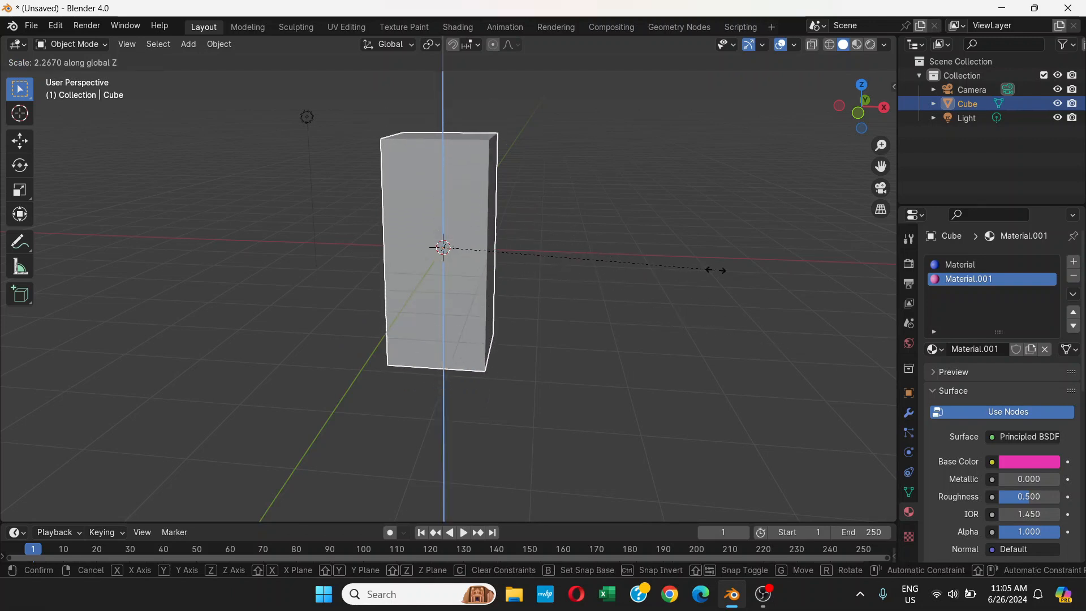
pyautogui.rightClick(477, 197)
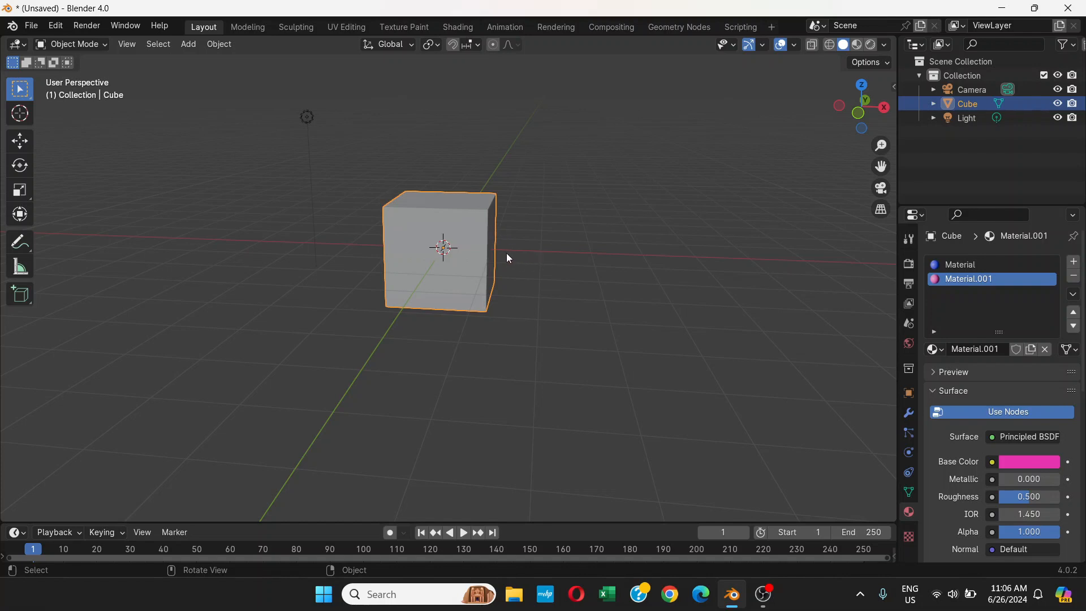
# Step: Try stretching the cube to about 2.8 times along global X and about 2.4 times along global Y, cancelling each
pyautogui.press('s')
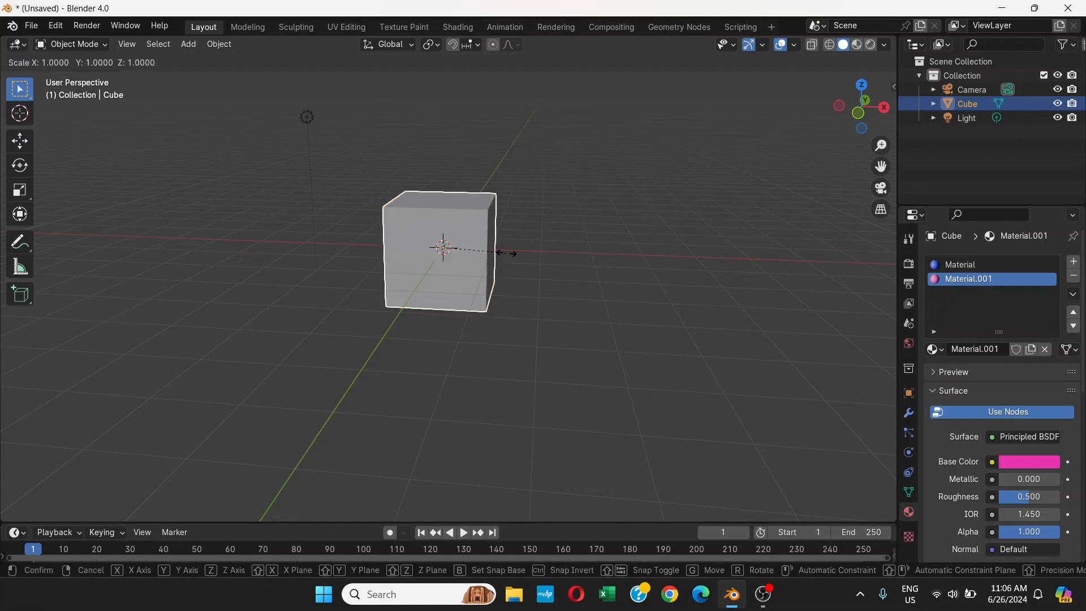
pyautogui.press('x')
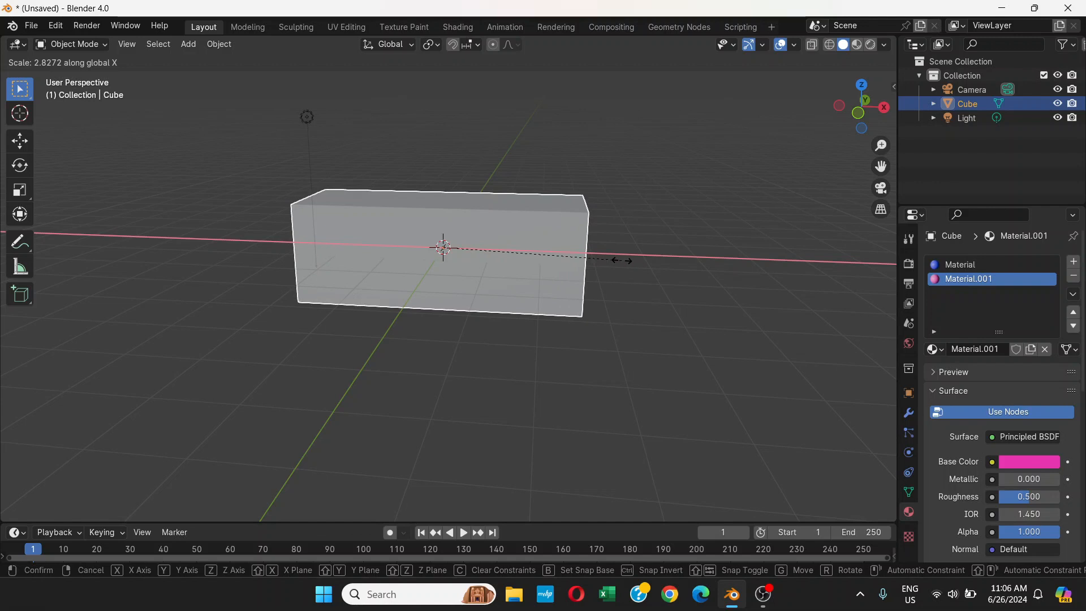
pyautogui.press('Escape')
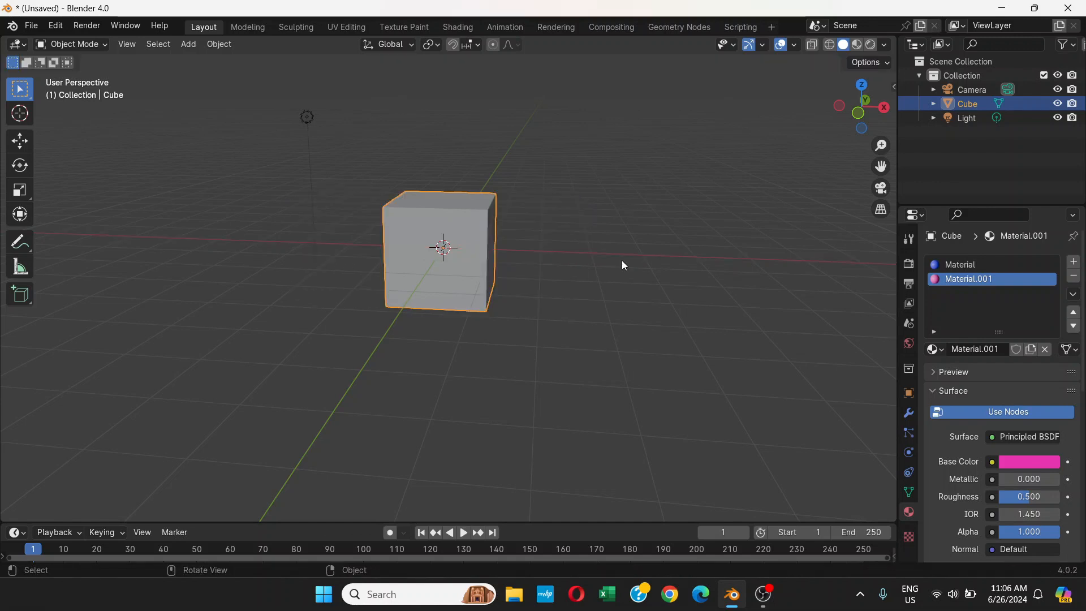
pyautogui.press('s')
pyautogui.press('y')
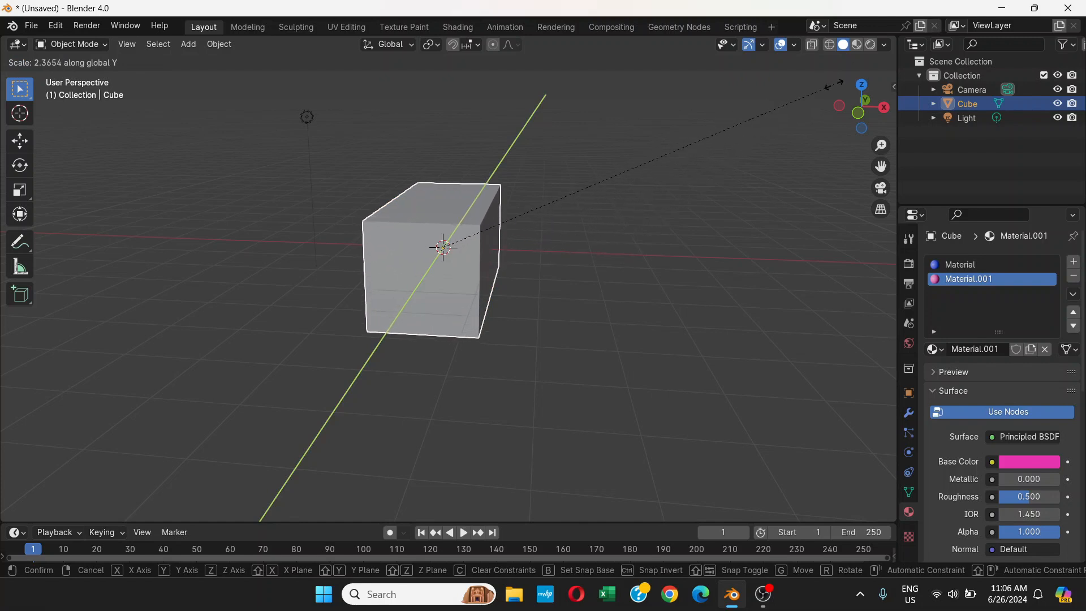
pyautogui.rightClick(834, 85)
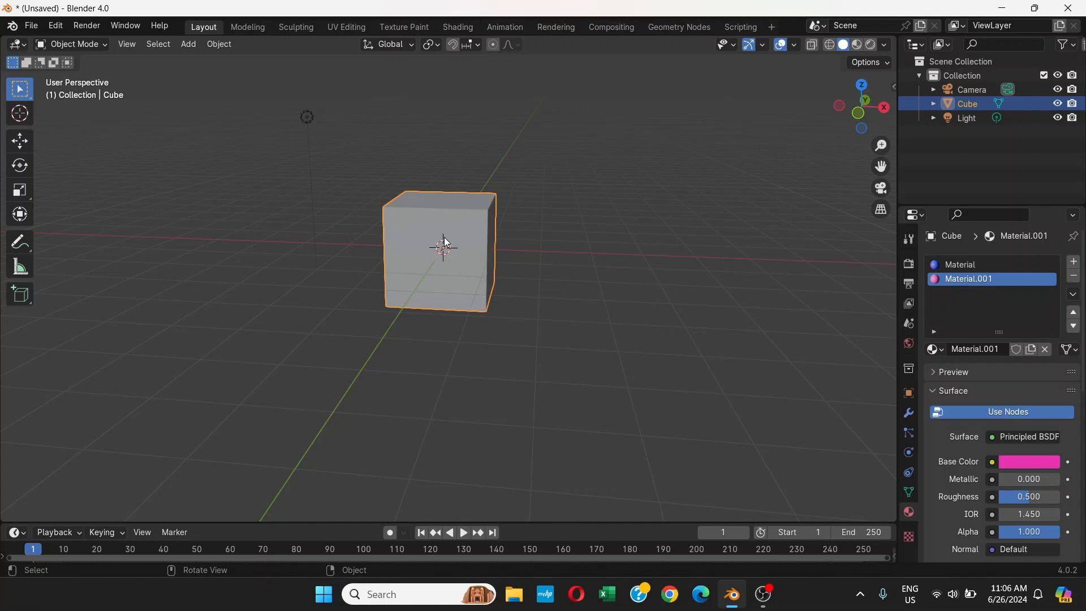
# Step: Scale the cube about 3.3 times in X and Y with the Z axis locked, and undo the resize
pyautogui.press('s')
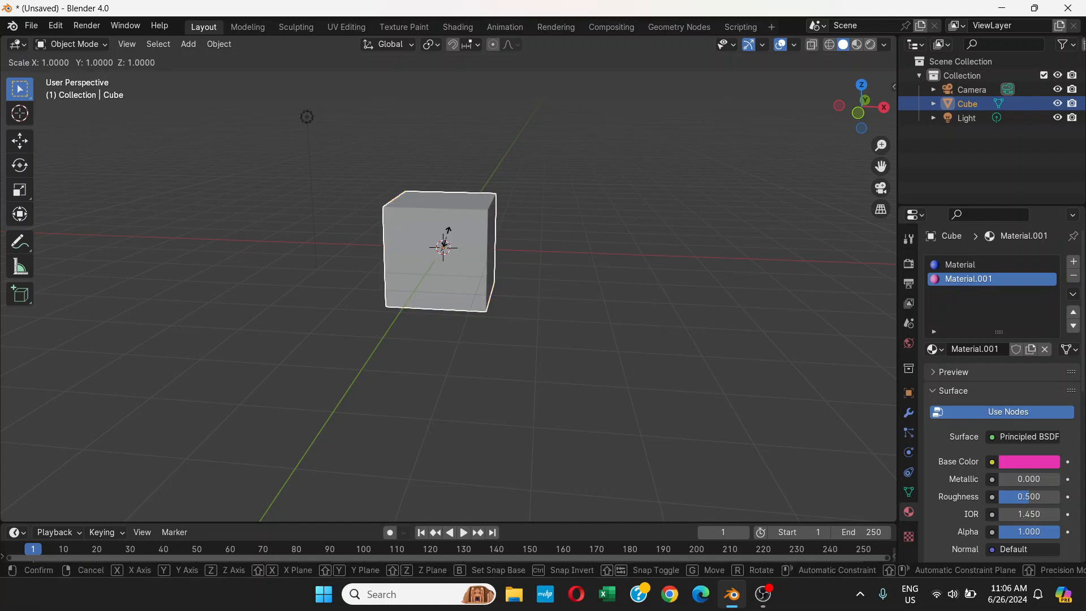
pyautogui.hotkey('shift', 'z')
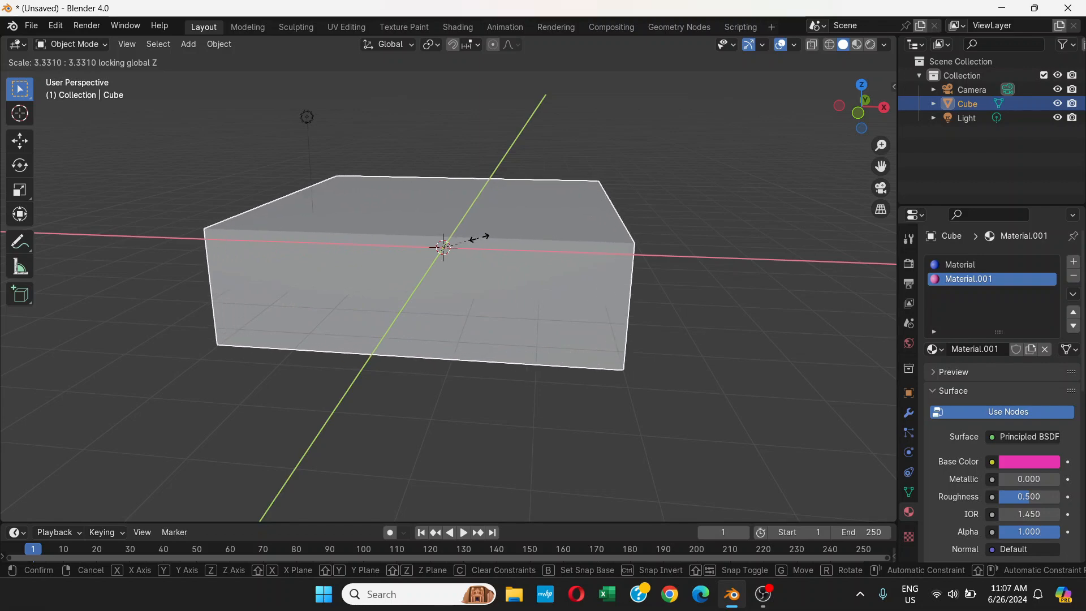
pyautogui.click(476, 237)
pyautogui.moveTo(570, 246); pyautogui.dragTo(532, 339, button='middle')
pyautogui.moveTo(474, 318); pyautogui.dragTo(611, 272, button='middle')
pyautogui.moveTo(484, 248); pyautogui.dragTo(402, 296, button='middle')
pyautogui.scroll(-2, 402, 284)
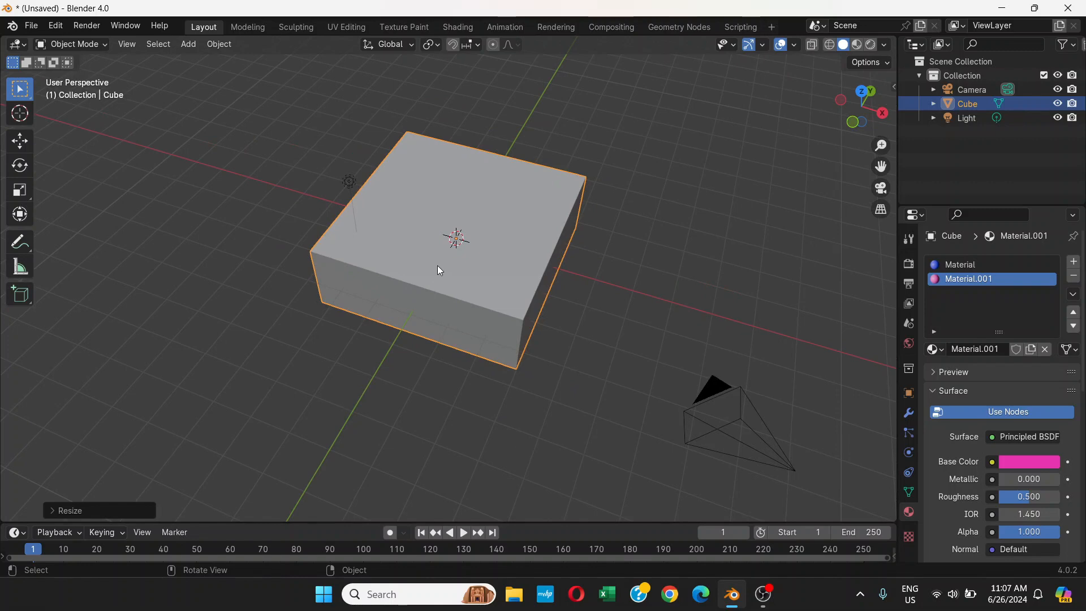
pyautogui.hotkey('ctrl', 'z')
# Step: Scale the cube about 2.4 times in Y and Z with the X axis locked, and undo the resize
pyautogui.moveTo(450, 252)
pyautogui.mouseDown(button='middle')
pyautogui.moveTo(490, 187)
pyautogui.moveTo(446, 258)
pyautogui.moveTo(456, 230)
pyautogui.moveTo(447, 238)
pyautogui.mouseUp(button='middle')
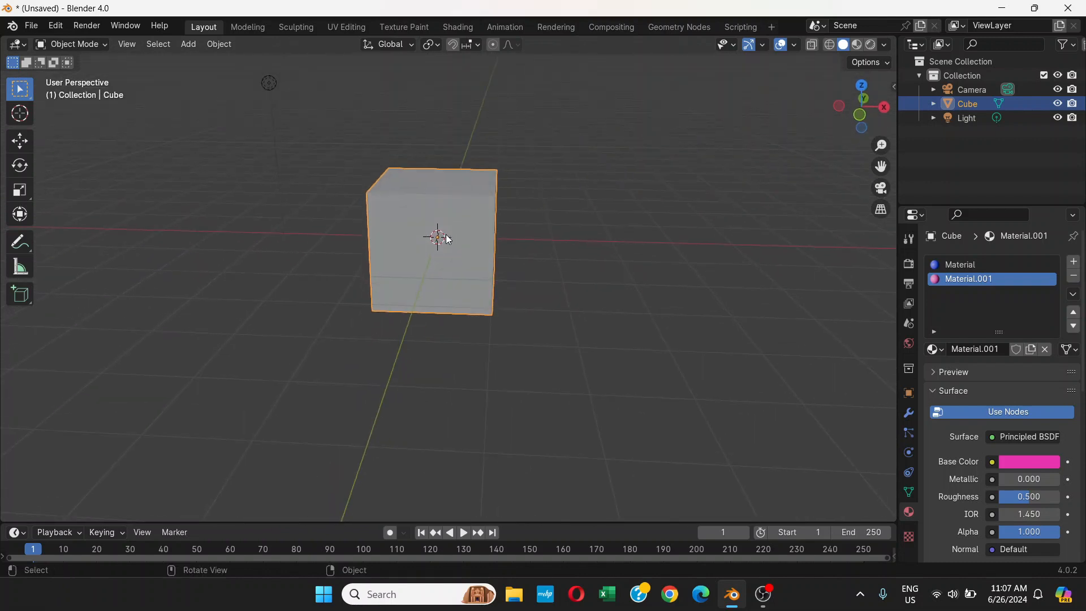
pyautogui.press('s')
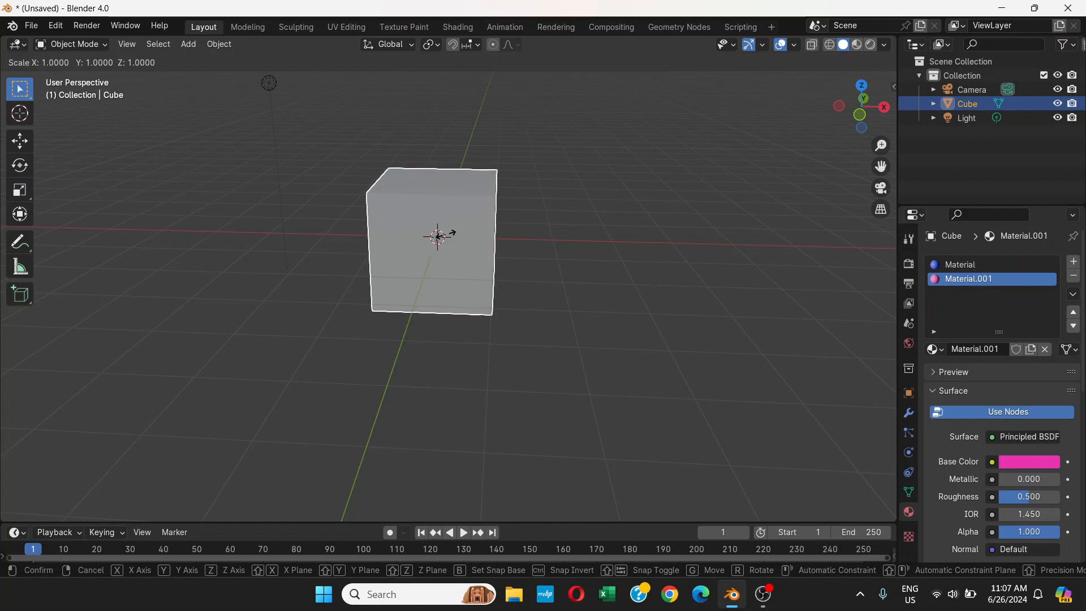
pyautogui.hotkey('shift', 'x')
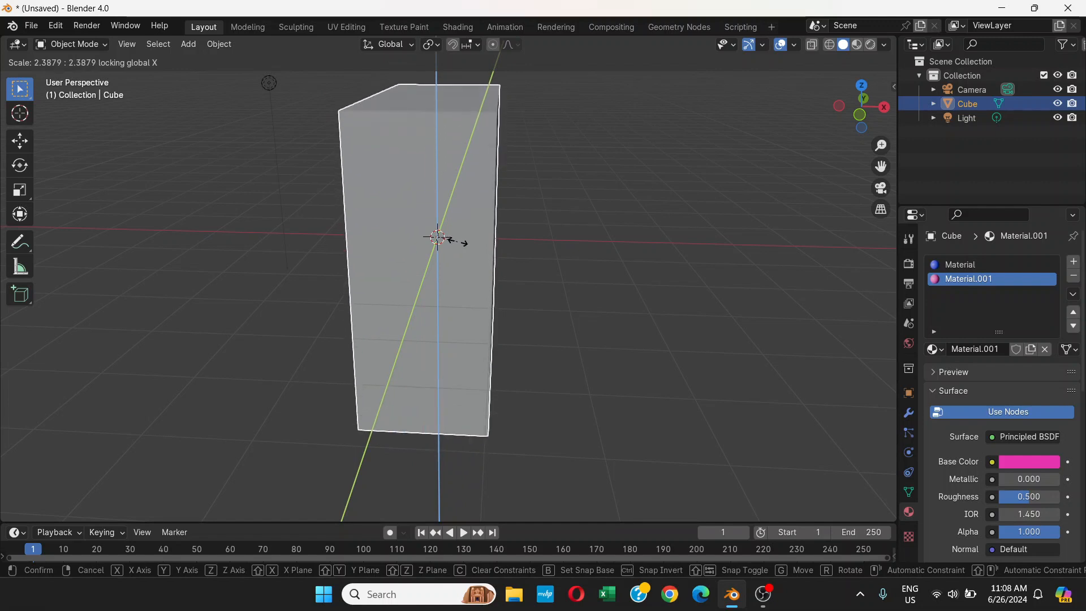
pyautogui.click(466, 243)
pyautogui.moveTo(517, 254); pyautogui.dragTo(658, 260, button='middle')
pyautogui.hotkey('ctrl', 'z')
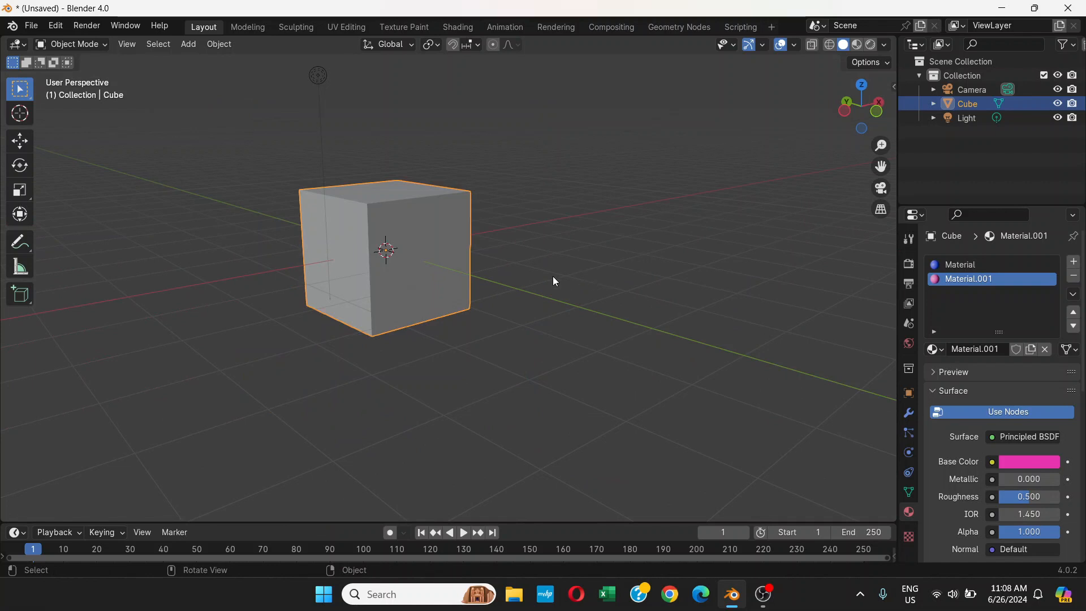
pyautogui.moveTo(552, 276); pyautogui.dragTo(505, 275, button='middle')
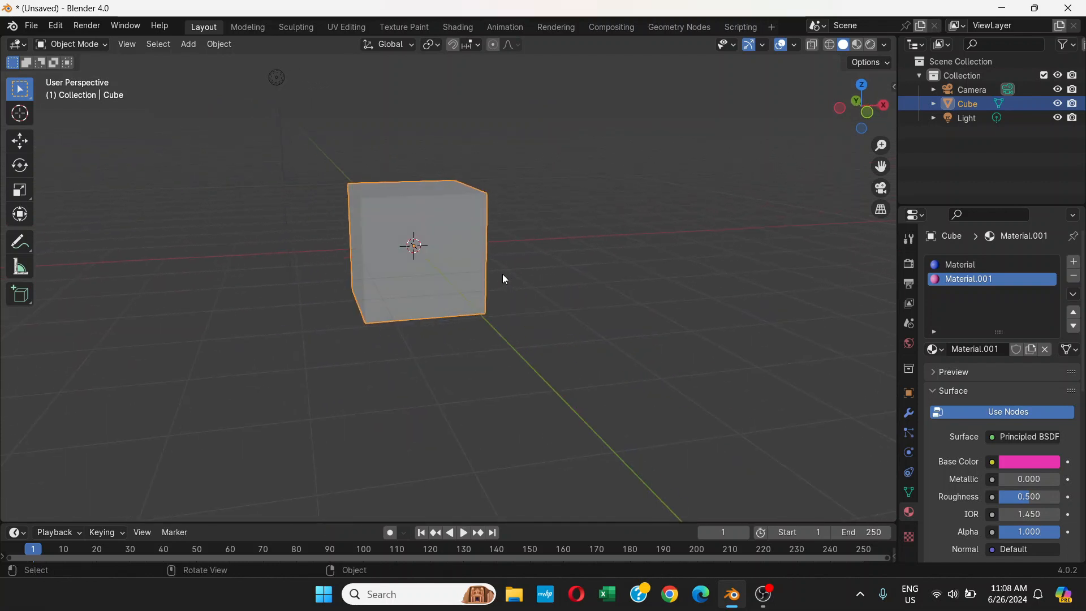
pyautogui.press('s')
pyautogui.press('y')
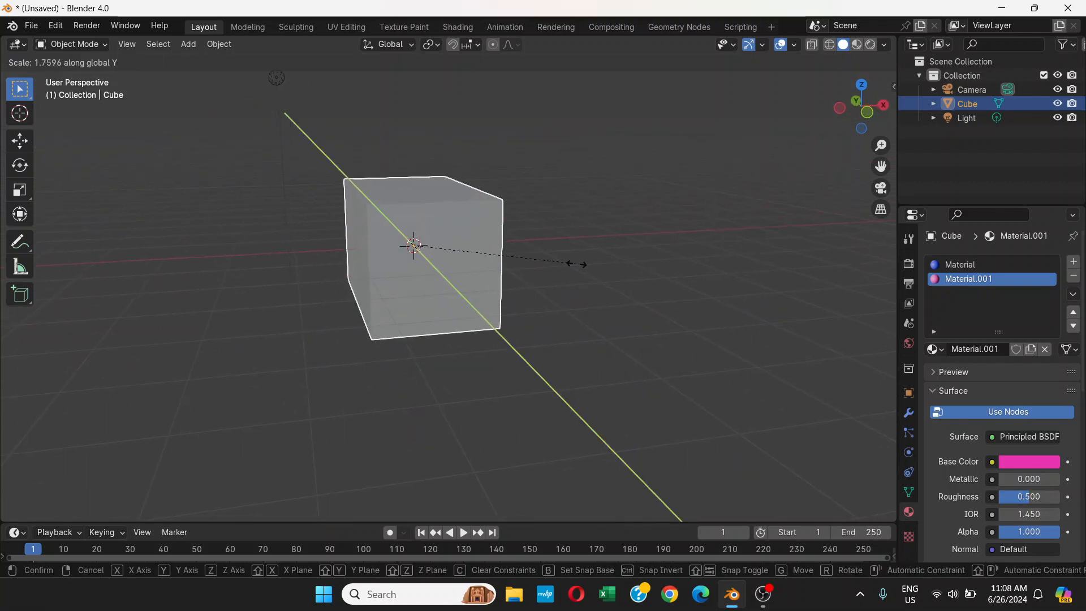
pyautogui.press('Escape')
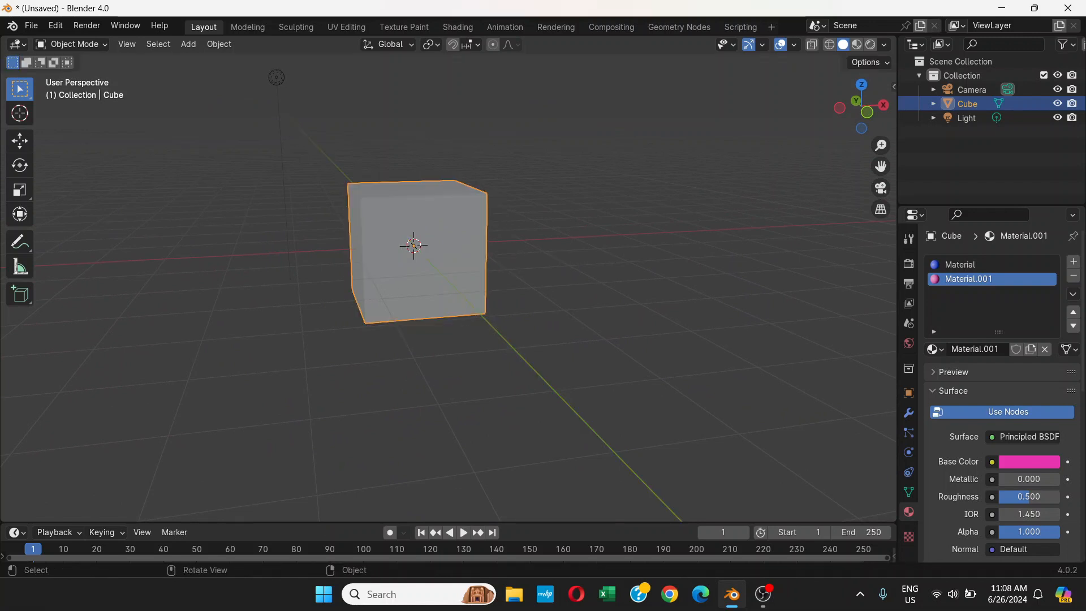
# Step: Scale the cube up in X and Z with the Y axis locked, and undo the resize
pyautogui.press('s')
pyautogui.hotkey('shift', 'y')
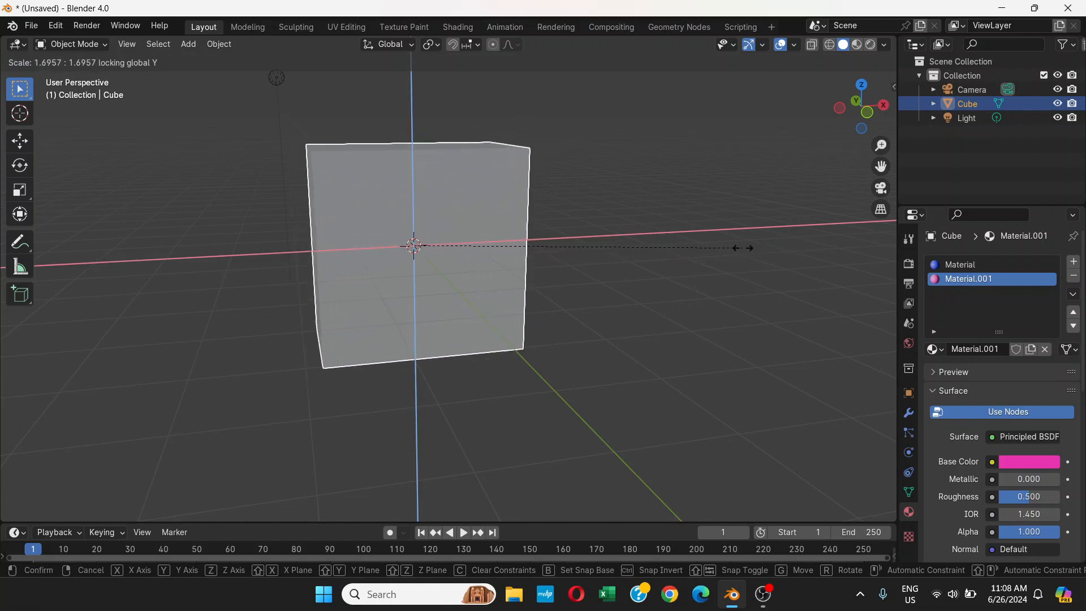
pyautogui.click(827, 238)
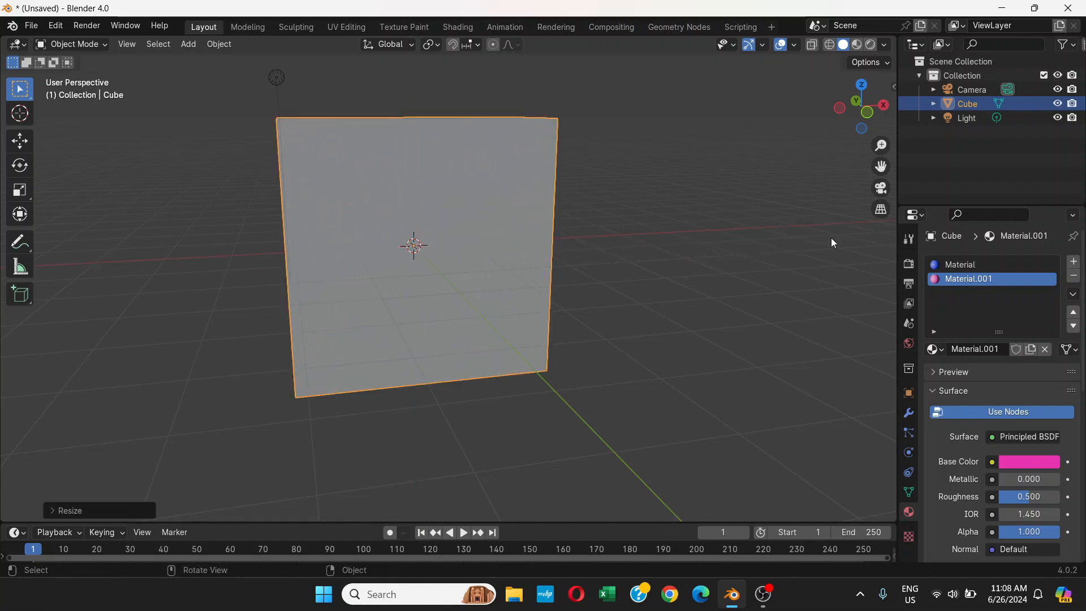
pyautogui.moveTo(667, 289); pyautogui.dragTo(467, 302, button='middle')
pyautogui.hotkey('ctrl', 'z')
pyautogui.scroll(5, 467, 302)
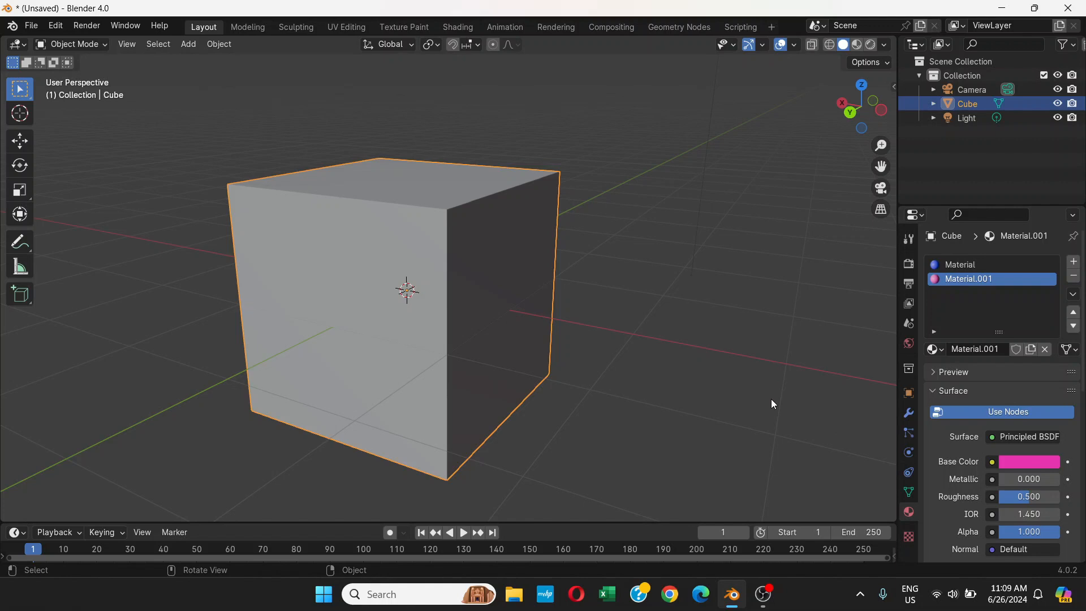
pyautogui.click(763, 594)
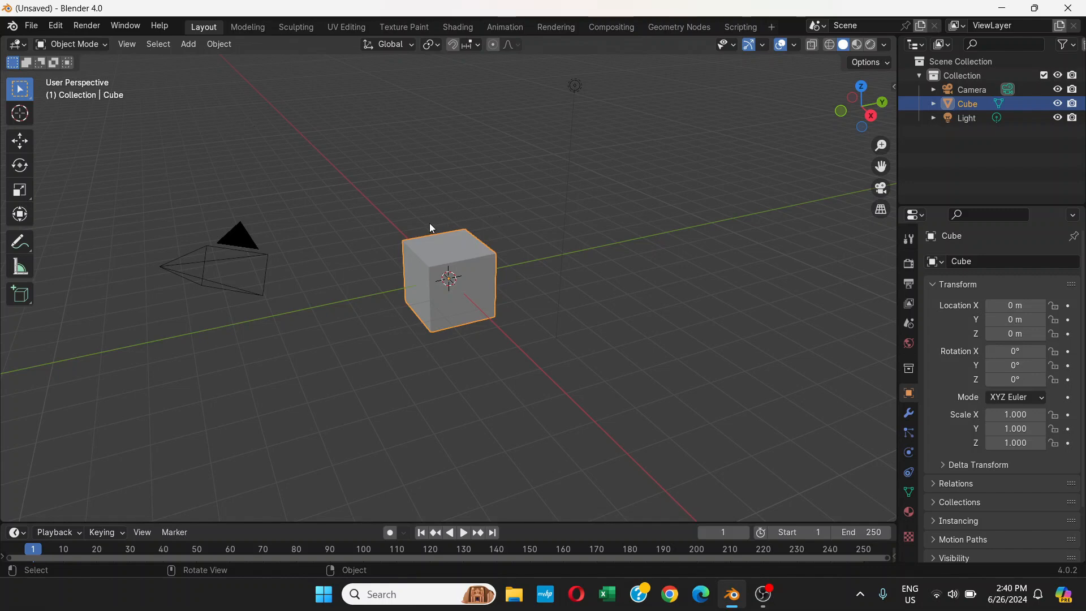
# Step: Delete the default cube and add a new mesh cube in its place, showing its creation settings
pyautogui.click(453, 257)
pyautogui.press('Delete')
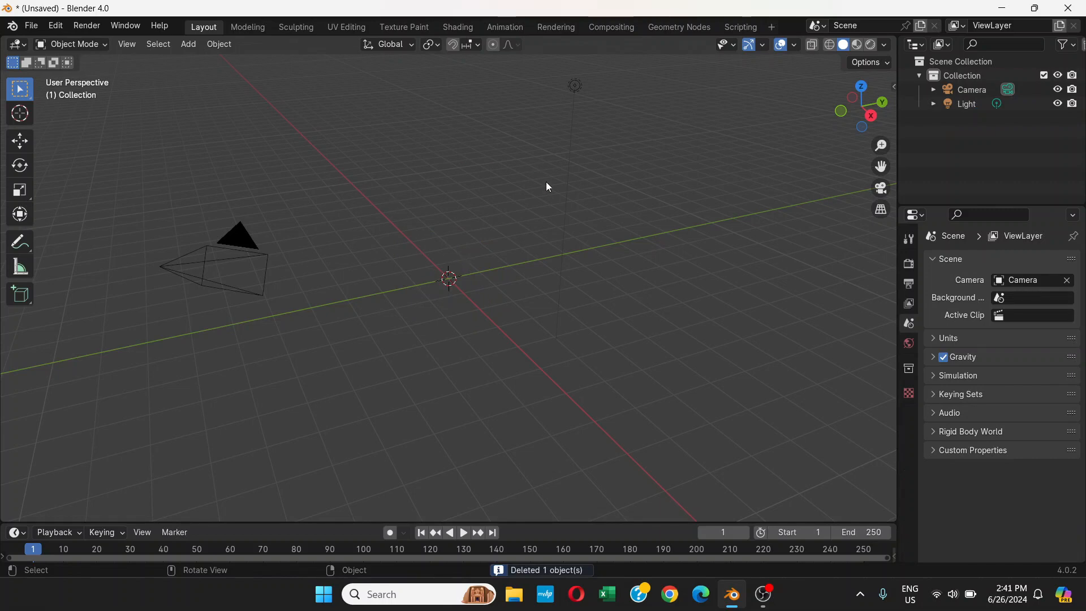
pyautogui.click(189, 47)
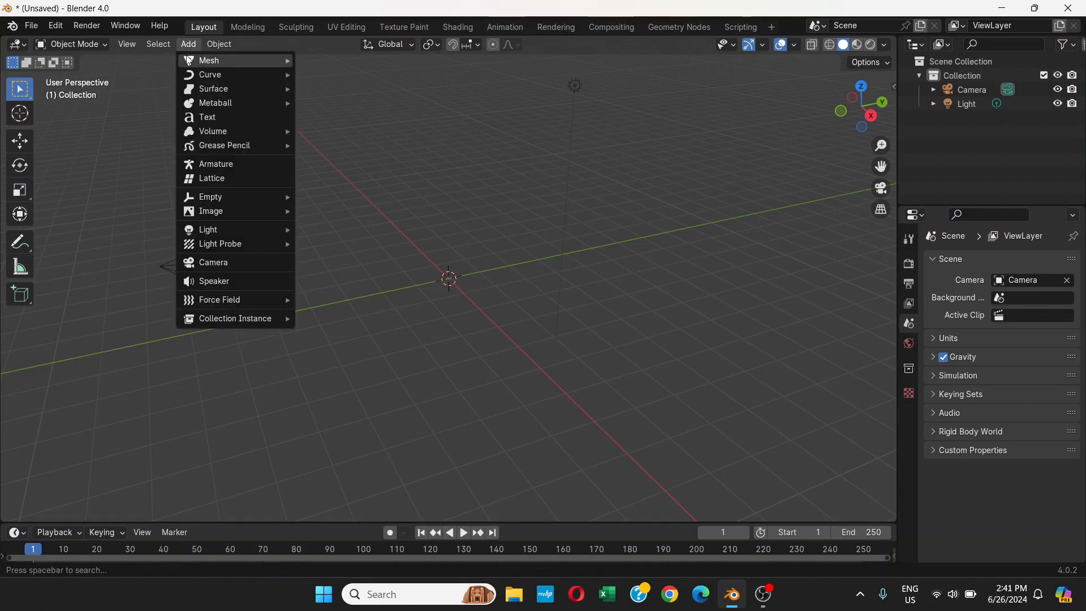
pyautogui.moveTo(186, 58)
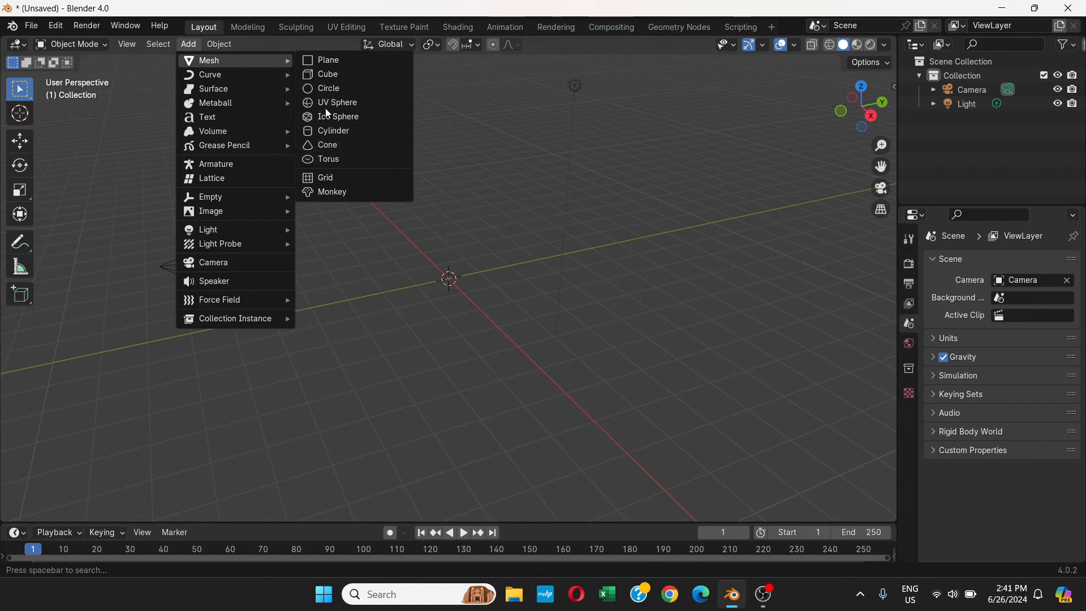
pyautogui.click(325, 79)
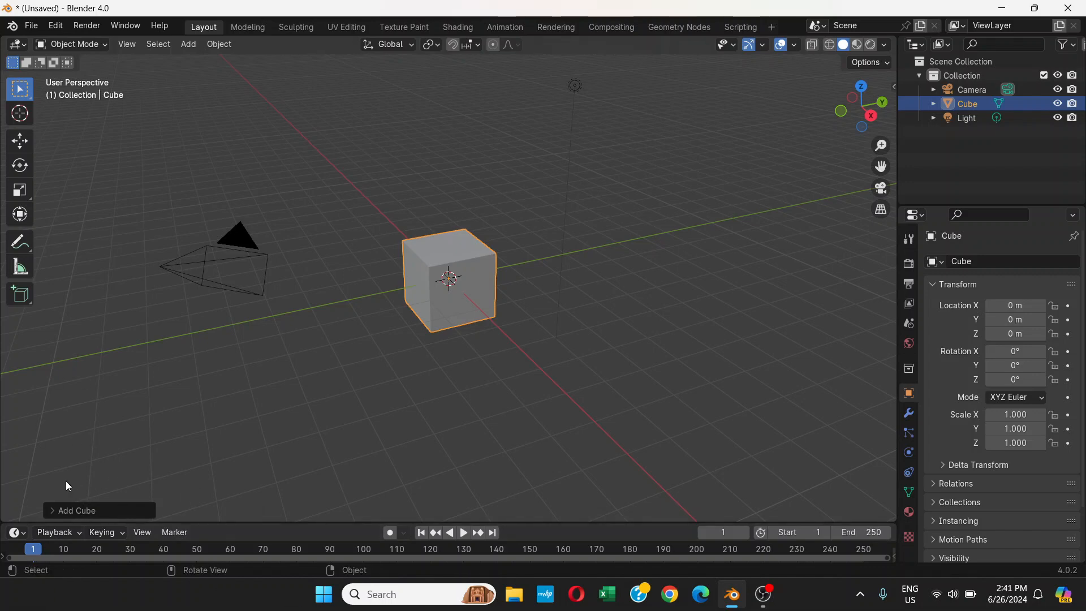
pyautogui.click(73, 510)
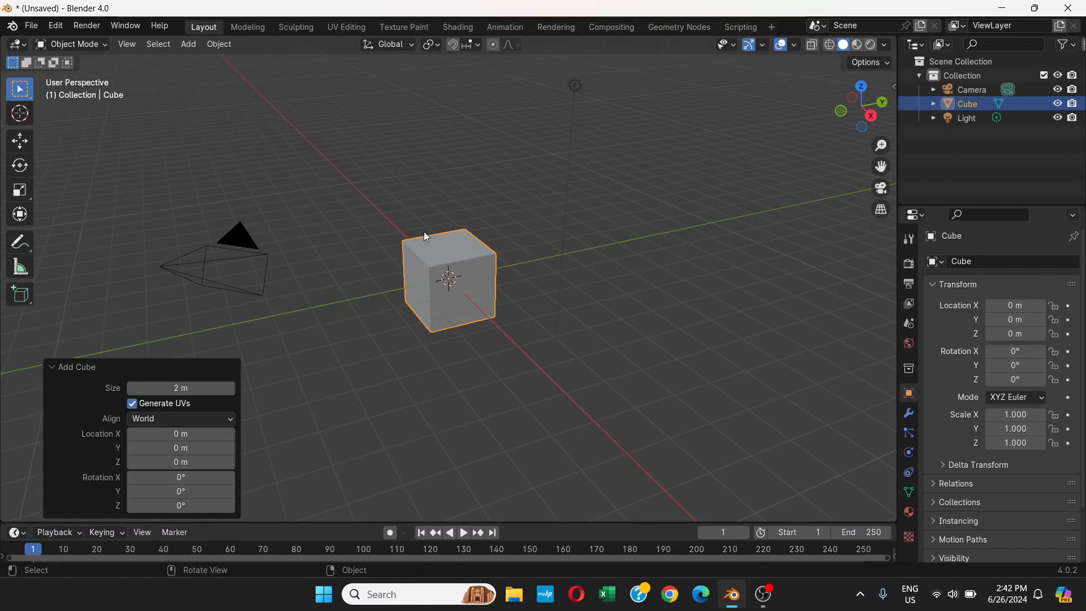
# Step: Select the new cube and switch it from Object Mode to Edit Mode
pyautogui.click(465, 258)
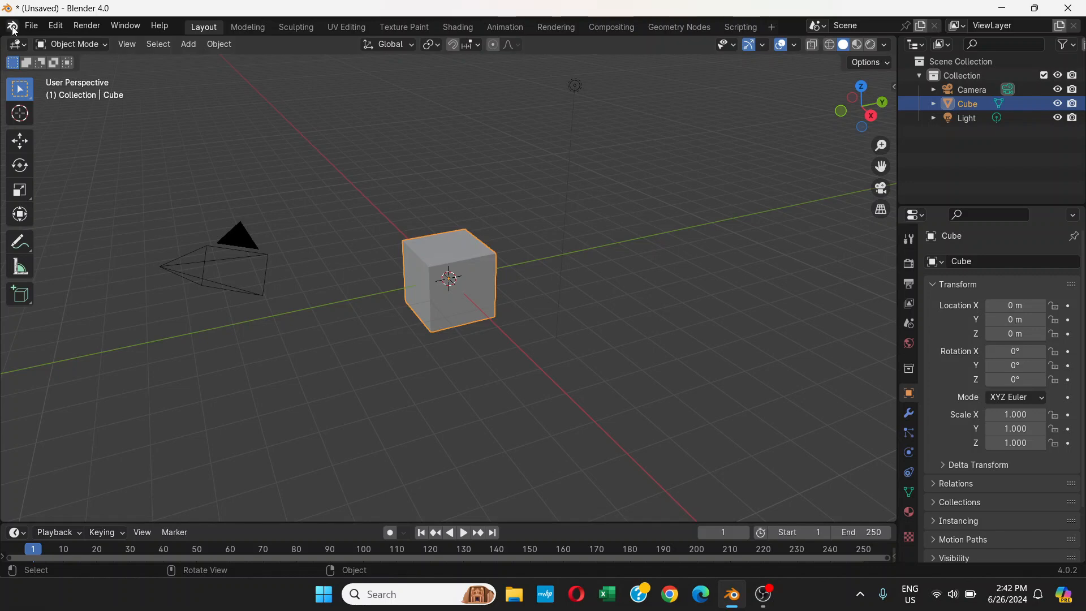
pyautogui.click(104, 45)
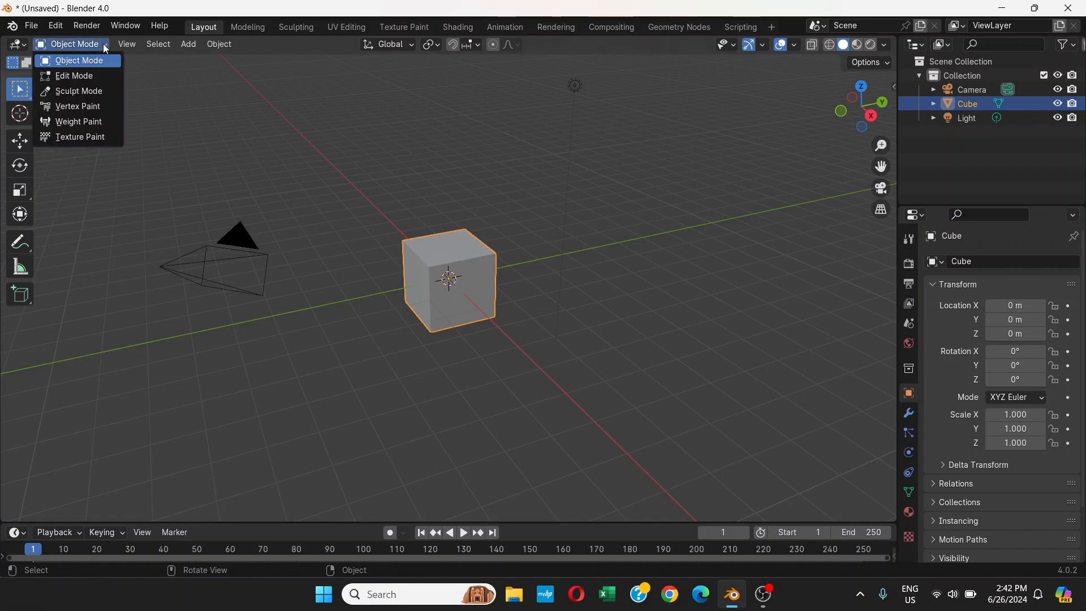
pyautogui.click(91, 80)
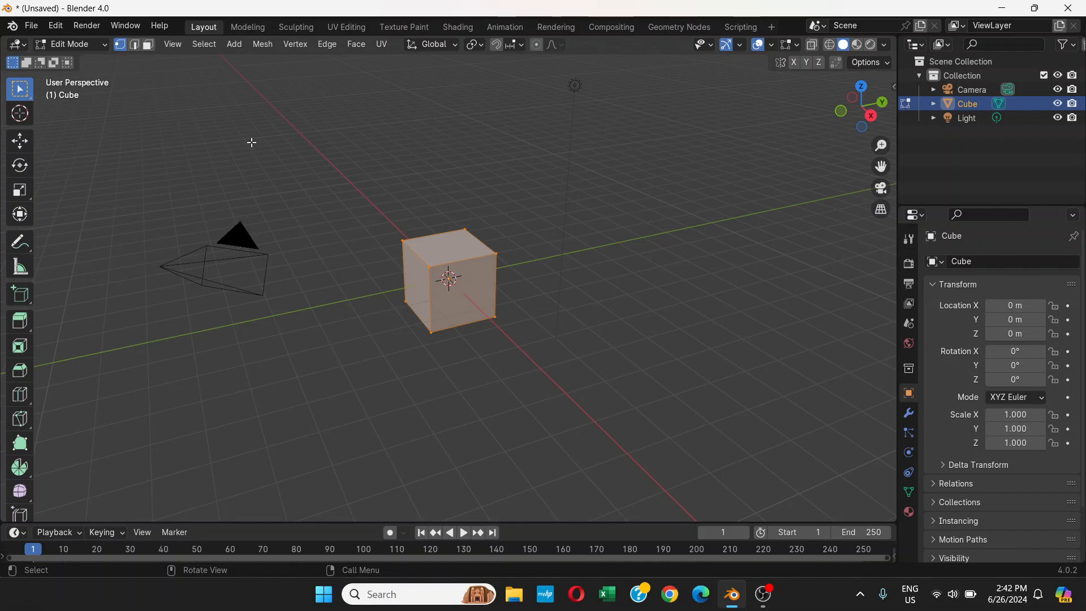
pyautogui.press('Tab')
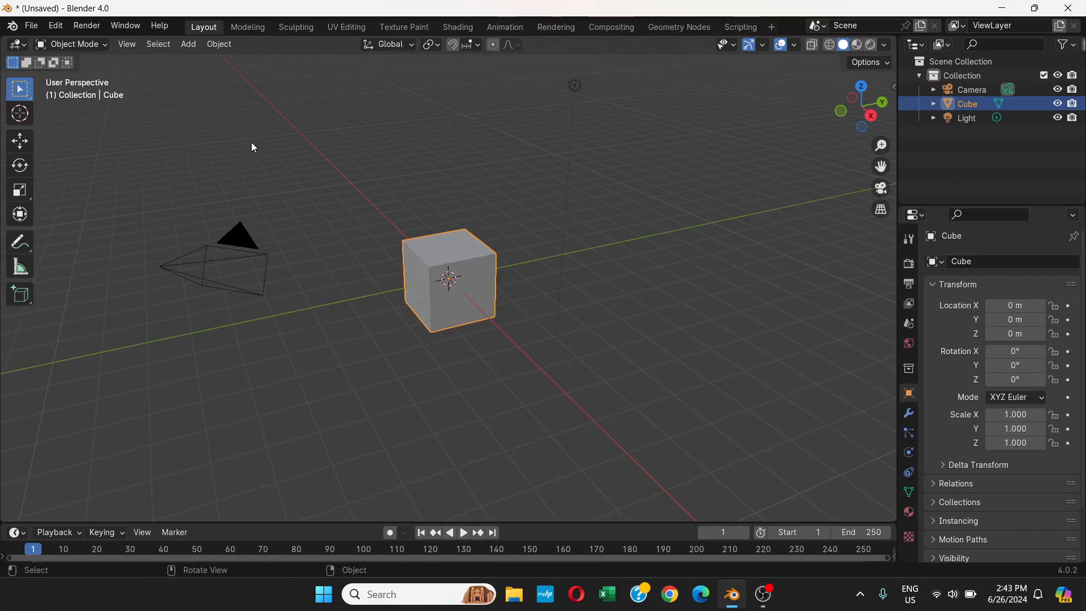
pyautogui.press('Tab')
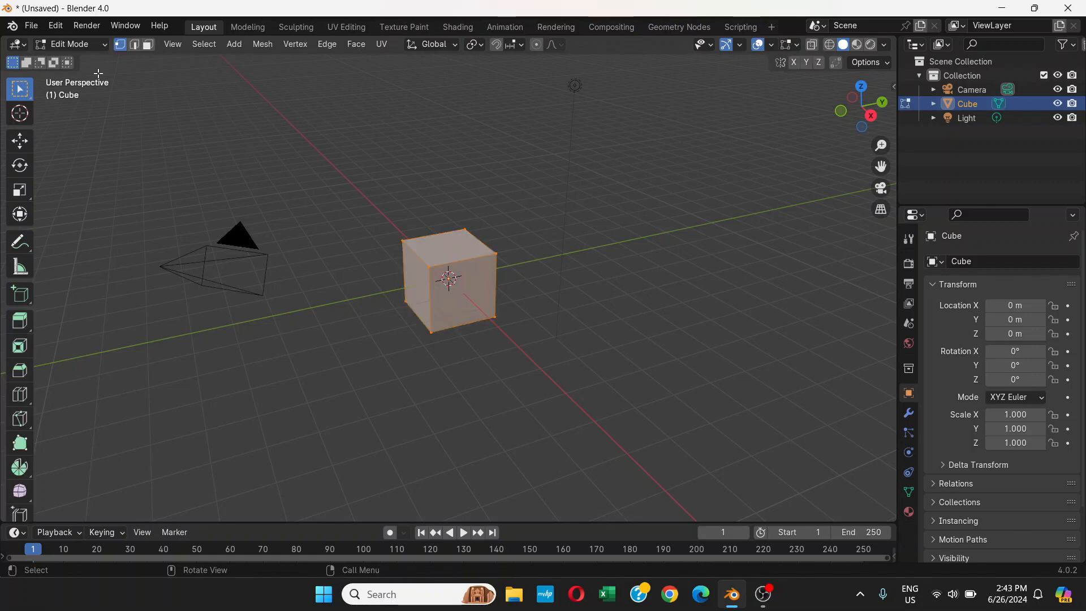
pyautogui.click(104, 46)
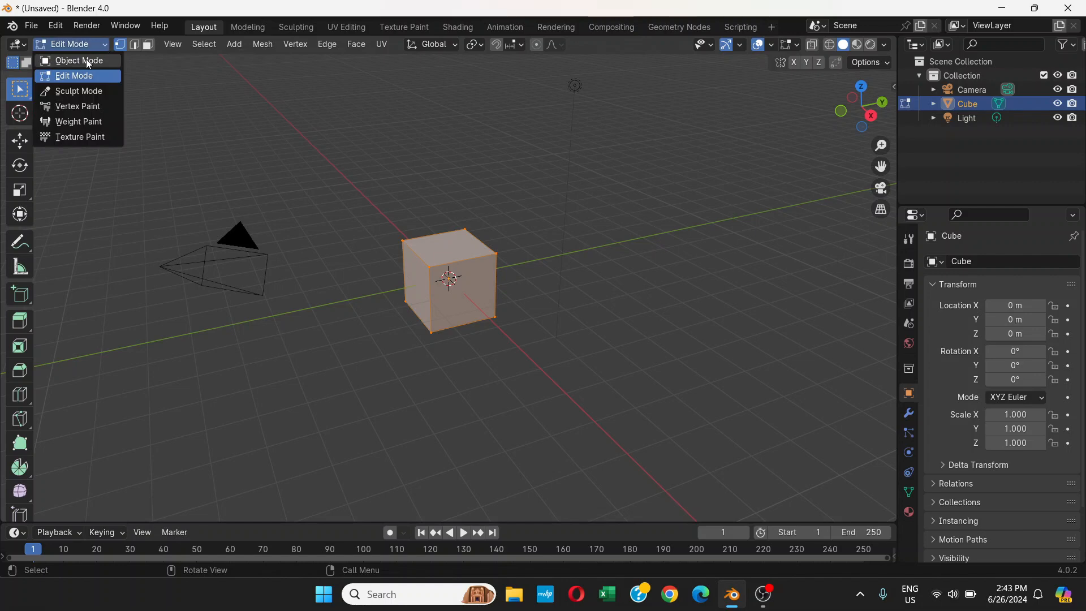
pyautogui.click(106, 49)
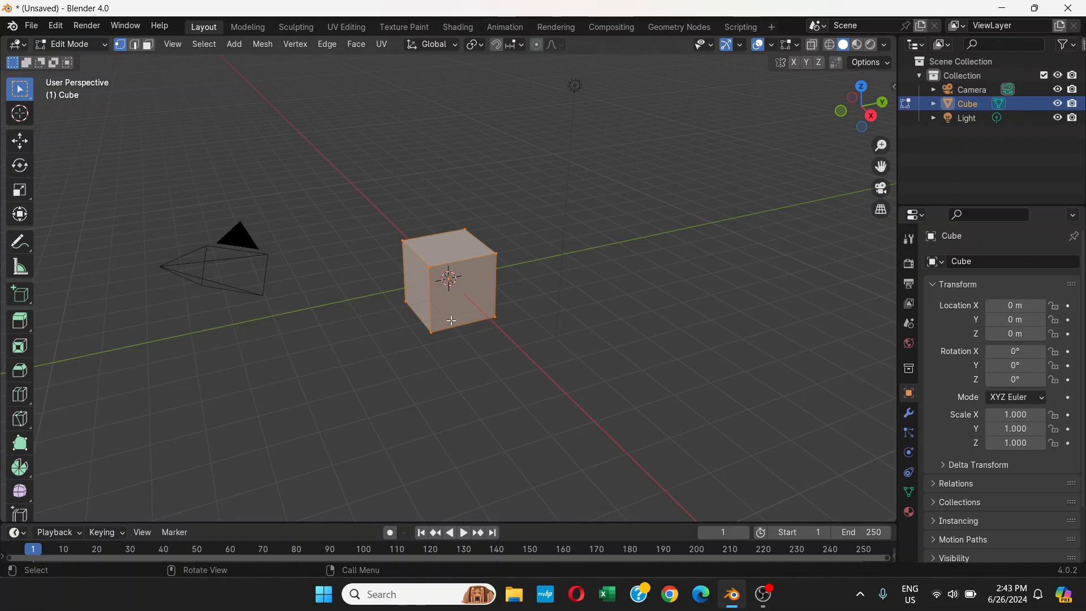
# Step: Deselect all of the cube's geometry, and select all of it again
pyautogui.scroll(2, 477, 286)
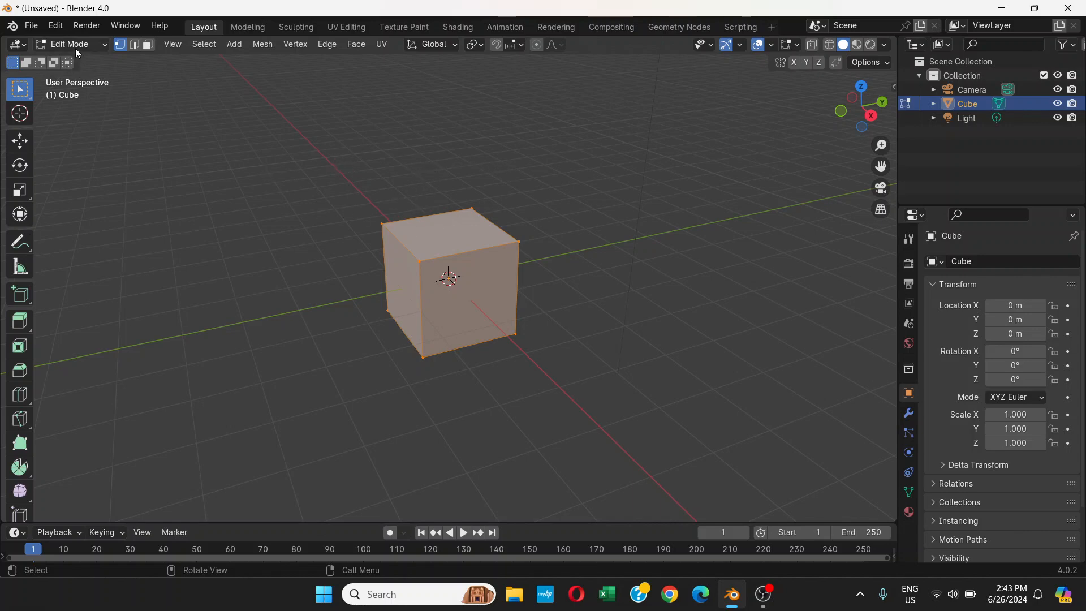
pyautogui.click(553, 152)
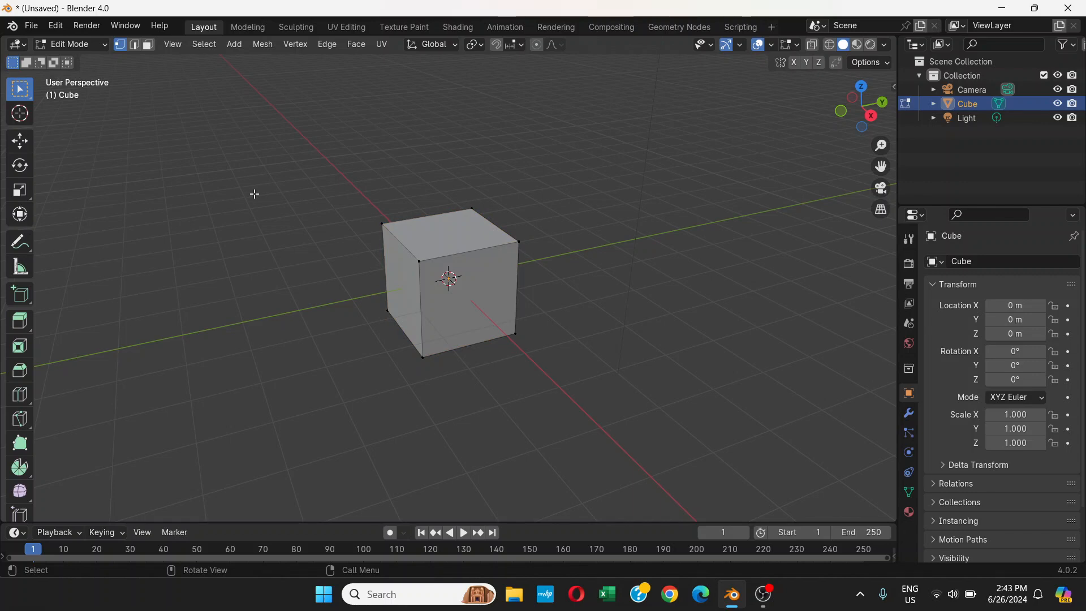
pyautogui.press('a')
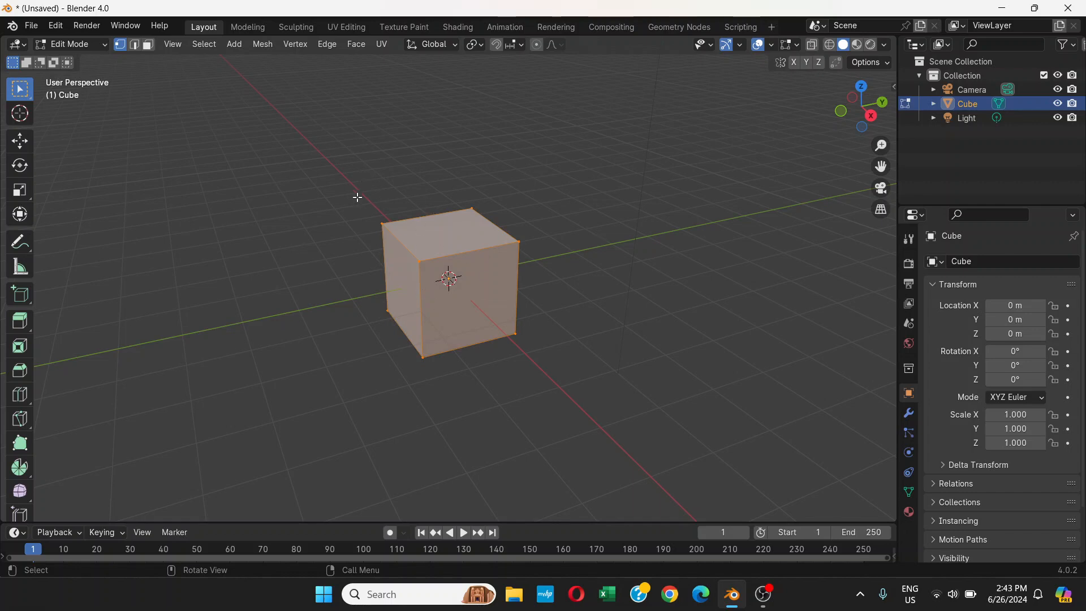
# Step: Return to Object Mode and select every object in the scene, including the camera and light, and clear the selection
pyautogui.click(105, 44)
pyautogui.click(89, 60)
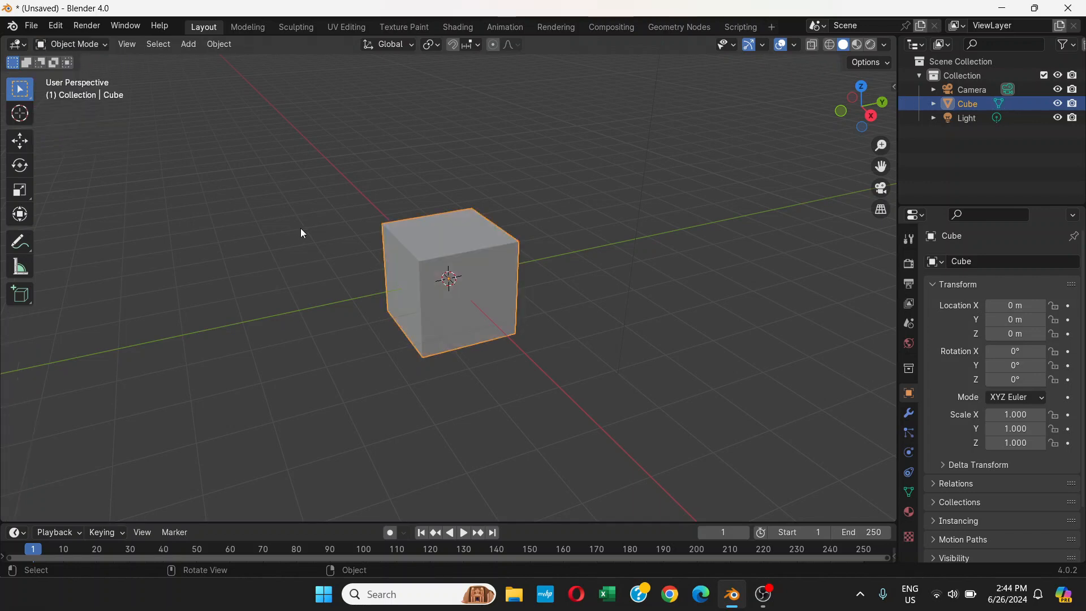
pyautogui.press('a')
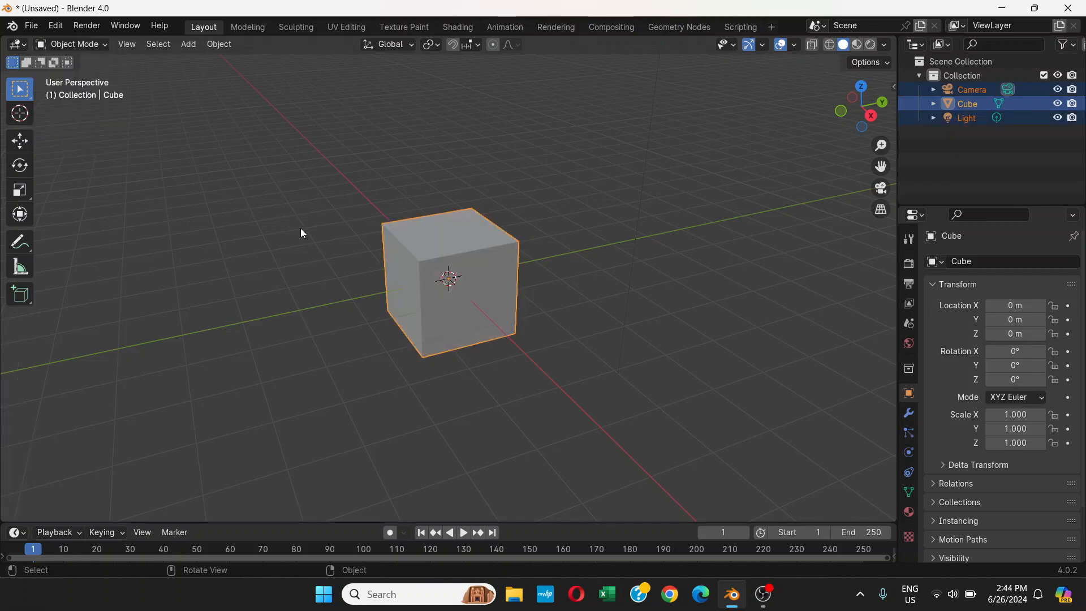
pyautogui.scroll(-4, 300, 229)
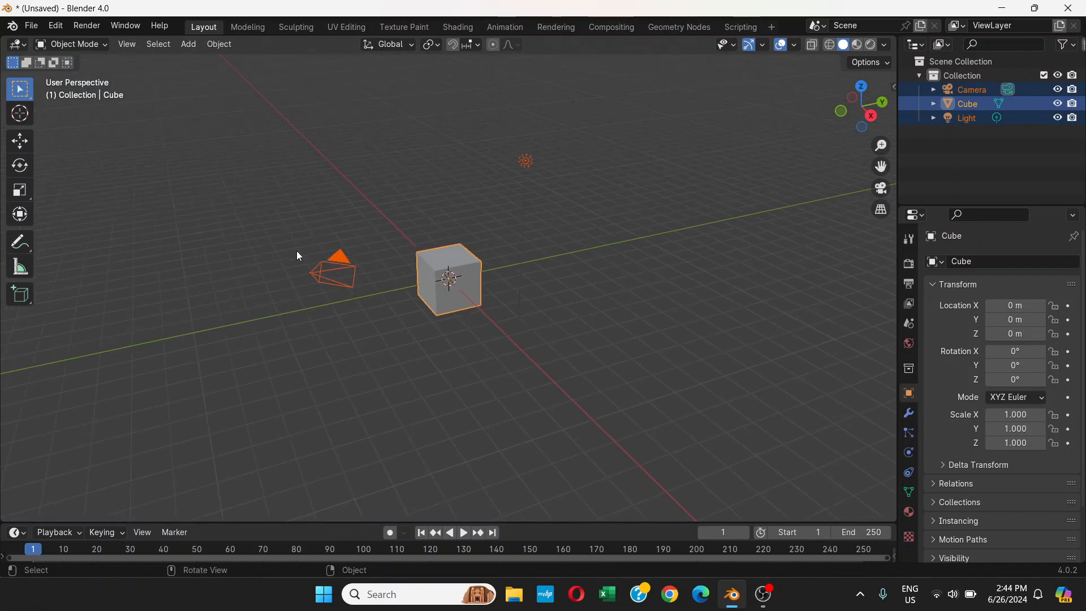
pyautogui.scroll(2, 518, 204)
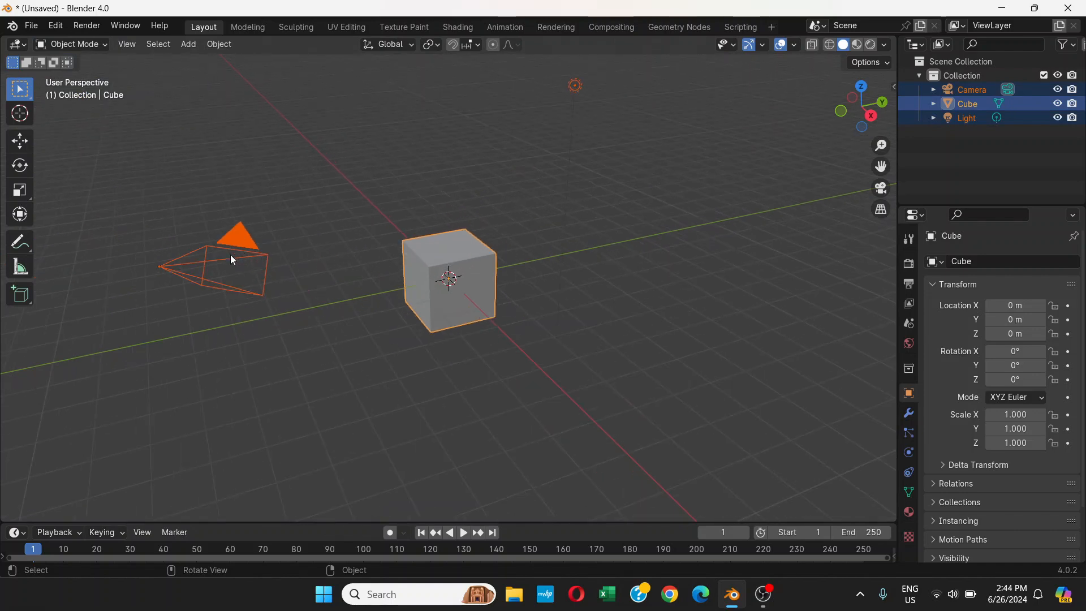
pyautogui.click(487, 167)
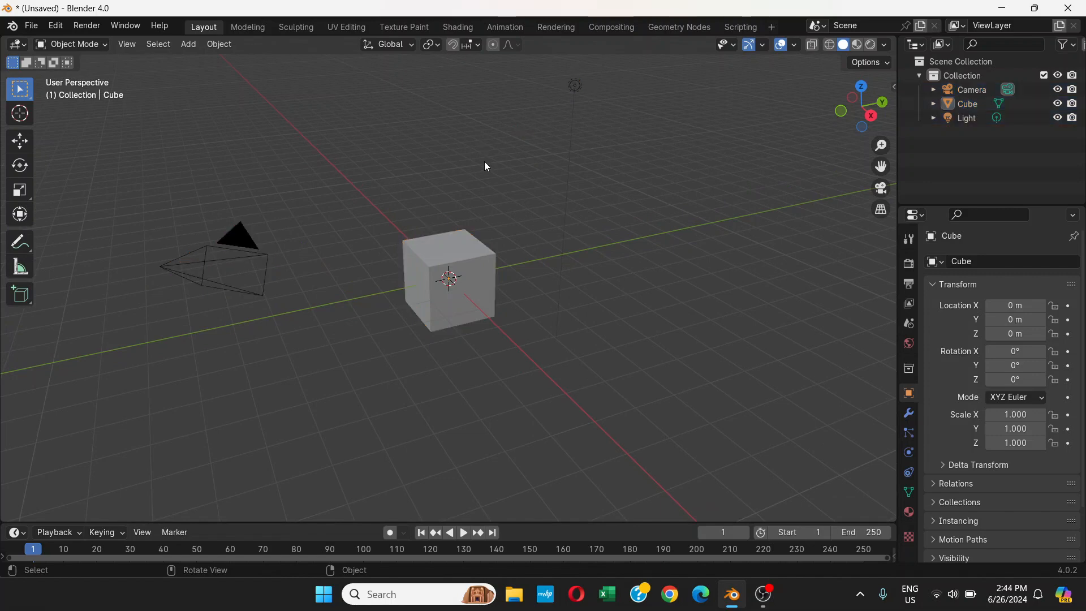
# Step: Select only the cube, enter Edit Mode and select all of its geometry
pyautogui.click(460, 262)
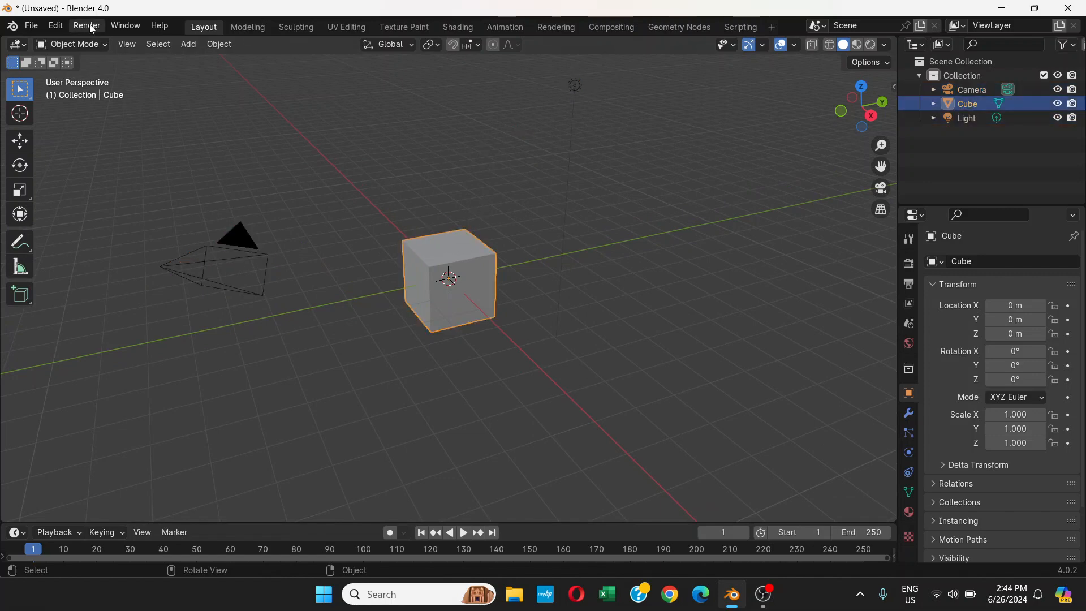
pyautogui.click(102, 46)
pyautogui.click(98, 76)
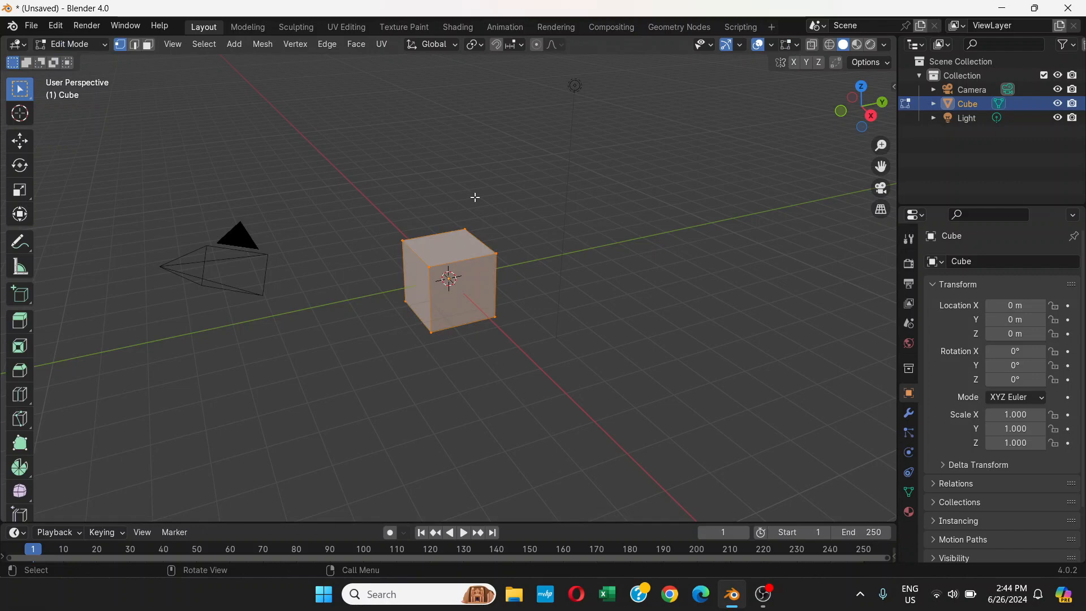
pyautogui.press('a')
# Step: Add four evenly spaced vertical loop cuts along the cube's Y axis without sliding them, and clear the selection
pyautogui.scroll(2, 462, 279)
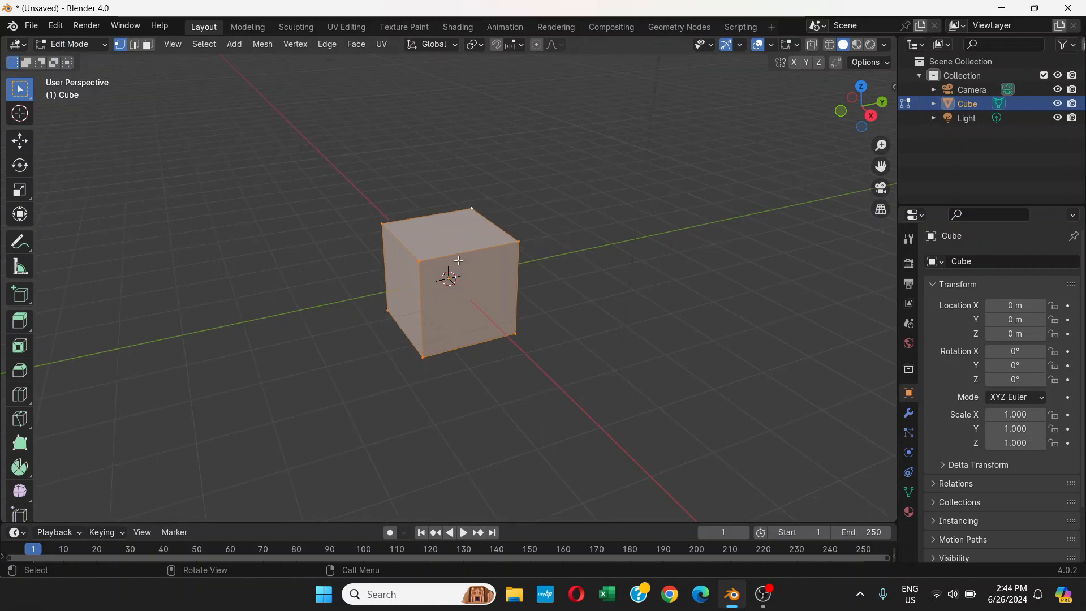
pyautogui.scroll(1, 457, 260)
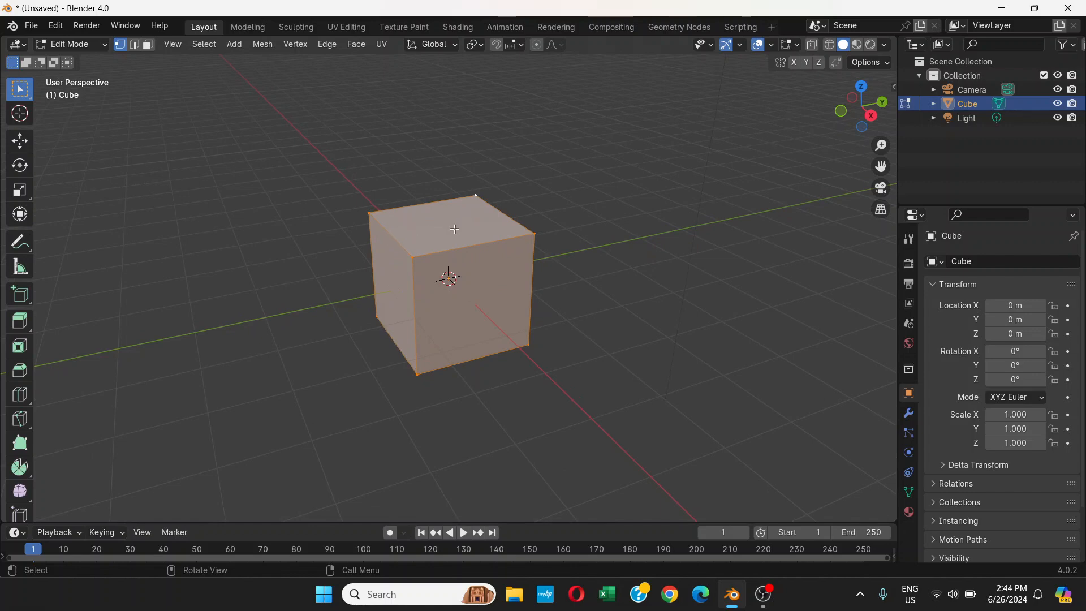
pyautogui.scroll(2, 478, 229)
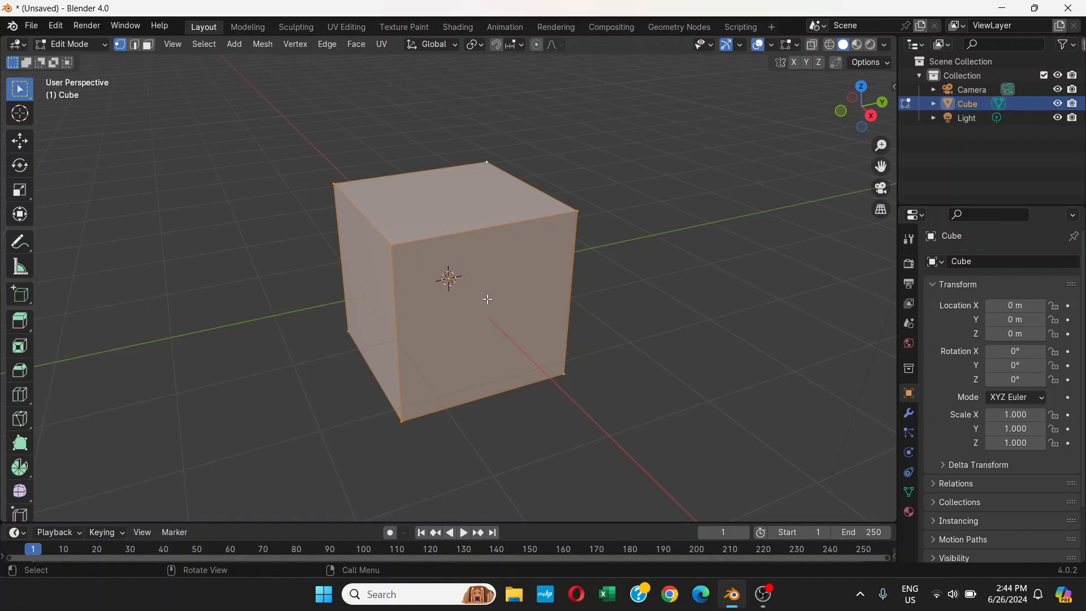
pyautogui.hotkey('ctrl', 'r')
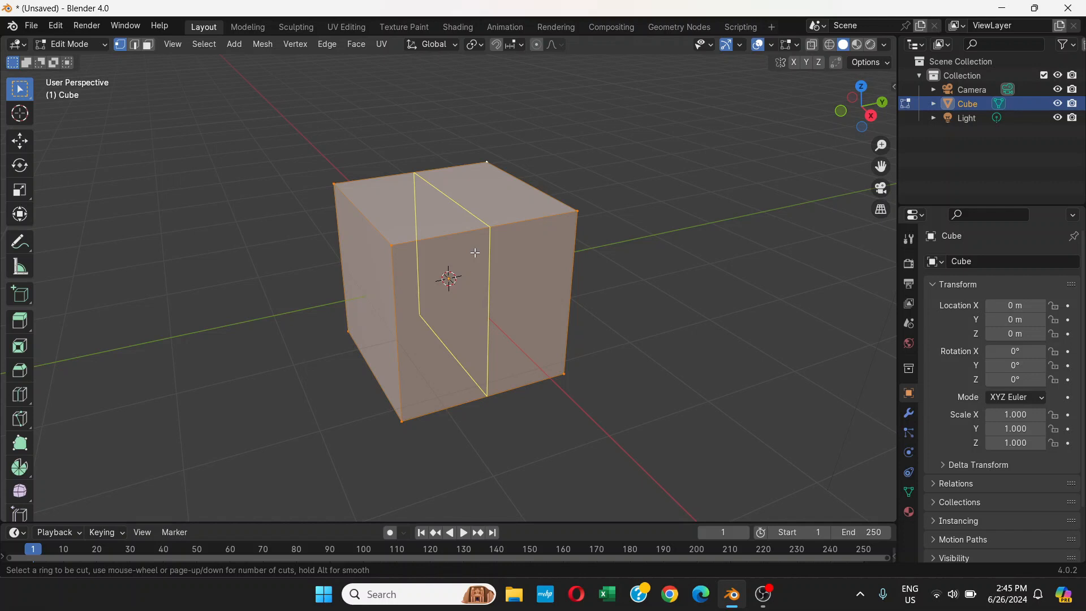
pyautogui.scroll(1, 475, 253)
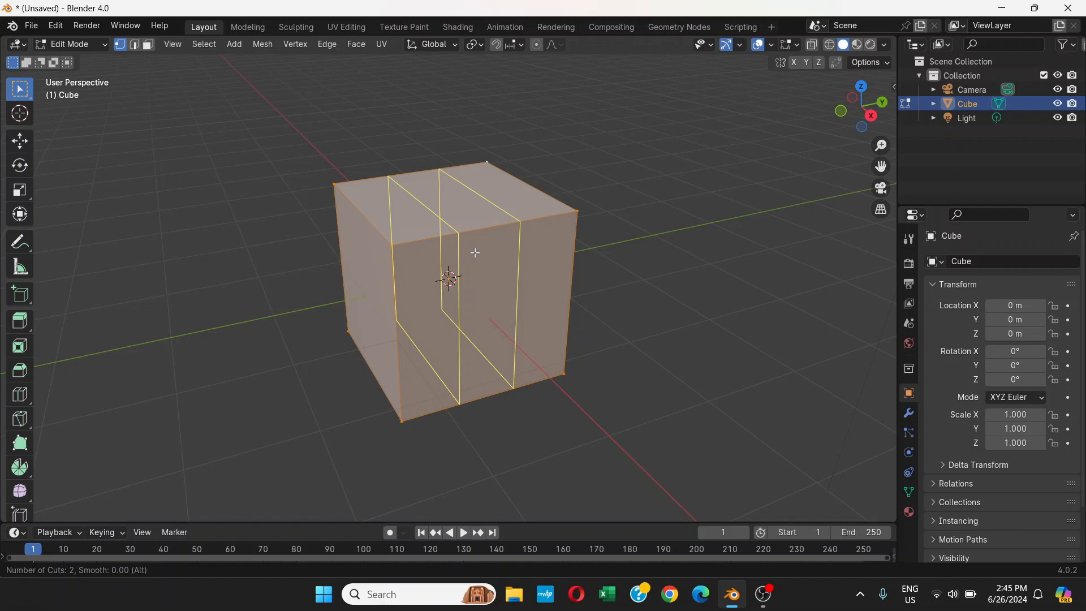
pyautogui.scroll(1, 475, 253)
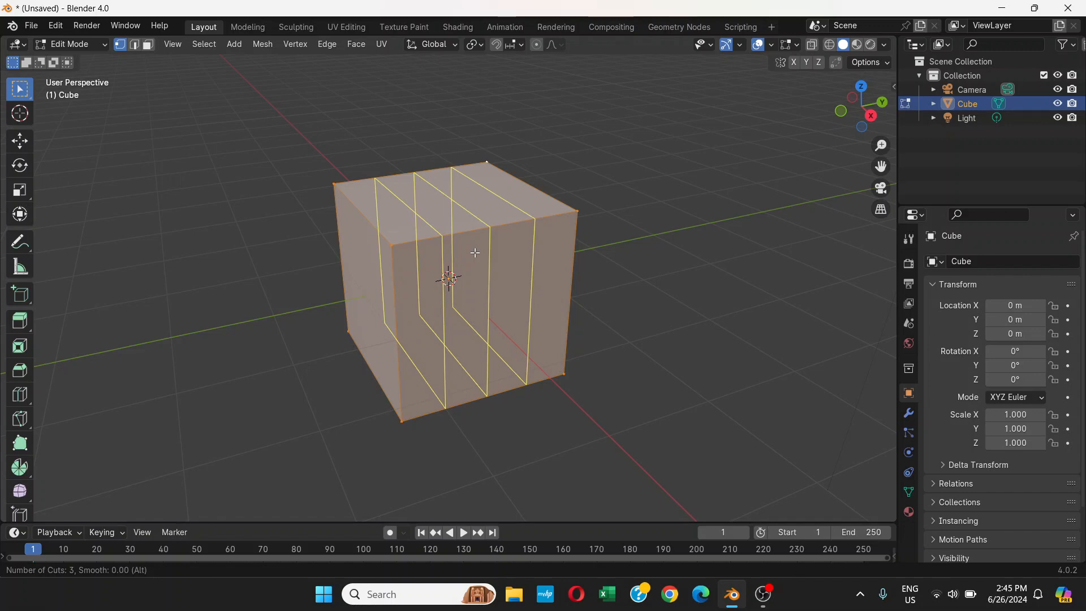
pyautogui.scroll(1, 476, 253)
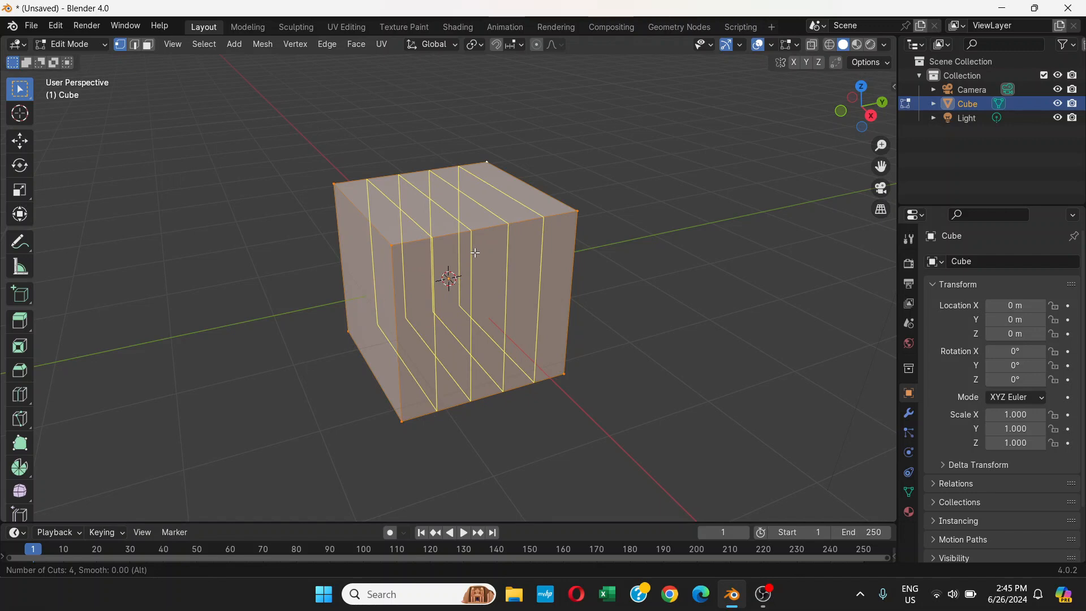
pyautogui.click(475, 253)
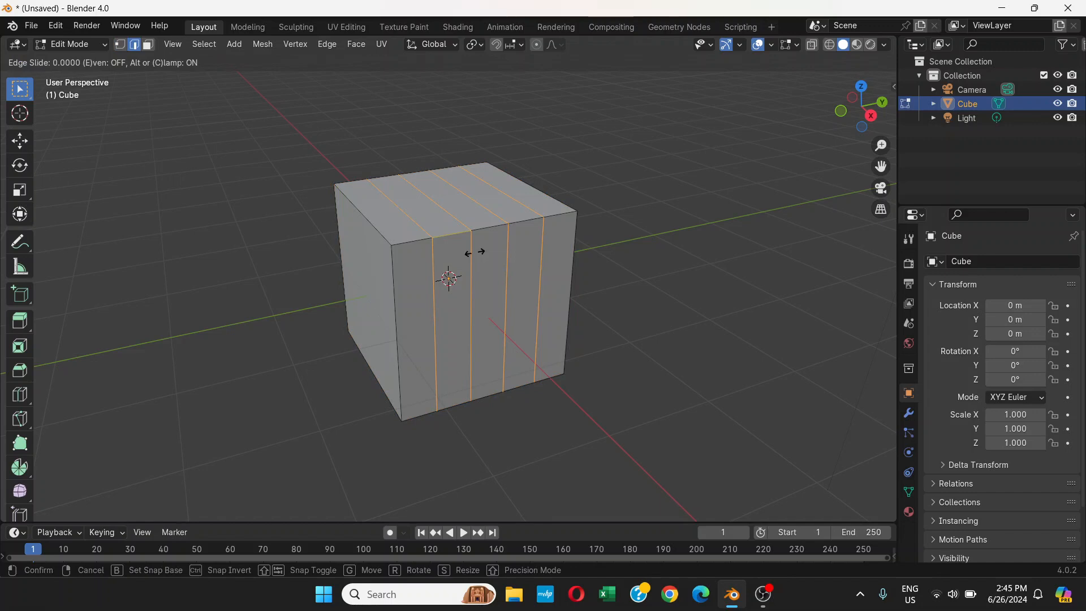
pyautogui.rightClick(475, 253)
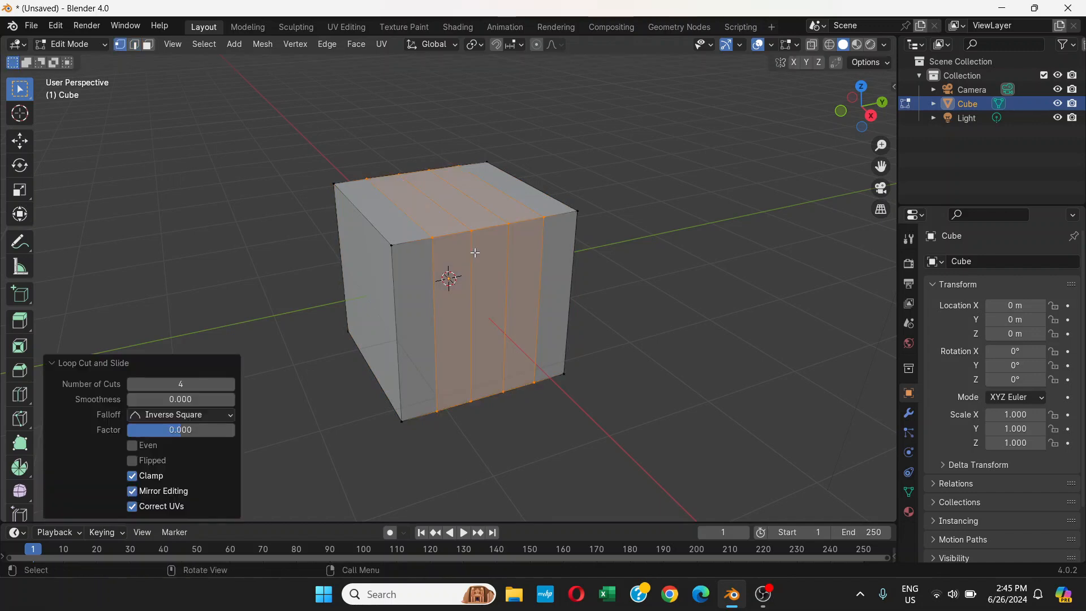
pyautogui.moveTo(637, 300); pyautogui.dragTo(586, 227, button='middle')
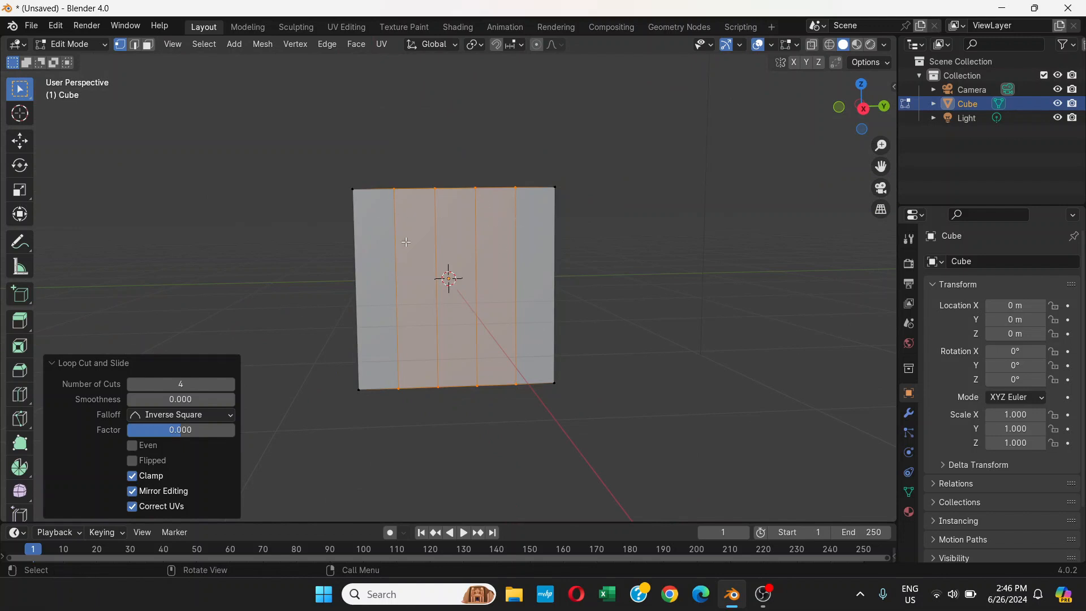
pyautogui.moveTo(582, 243); pyautogui.dragTo(614, 313, button='middle')
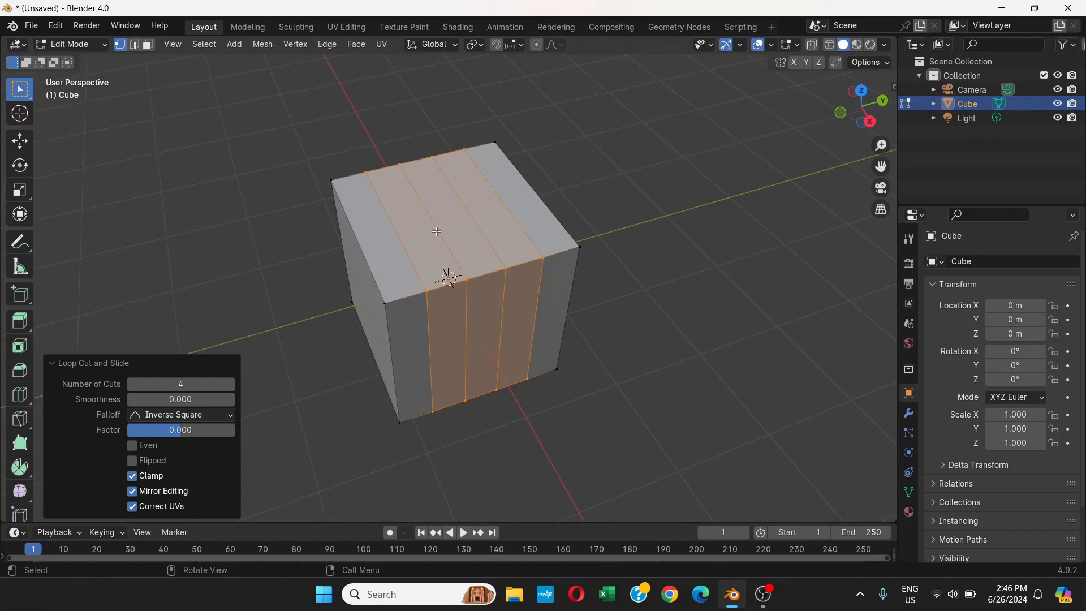
pyautogui.click(649, 254)
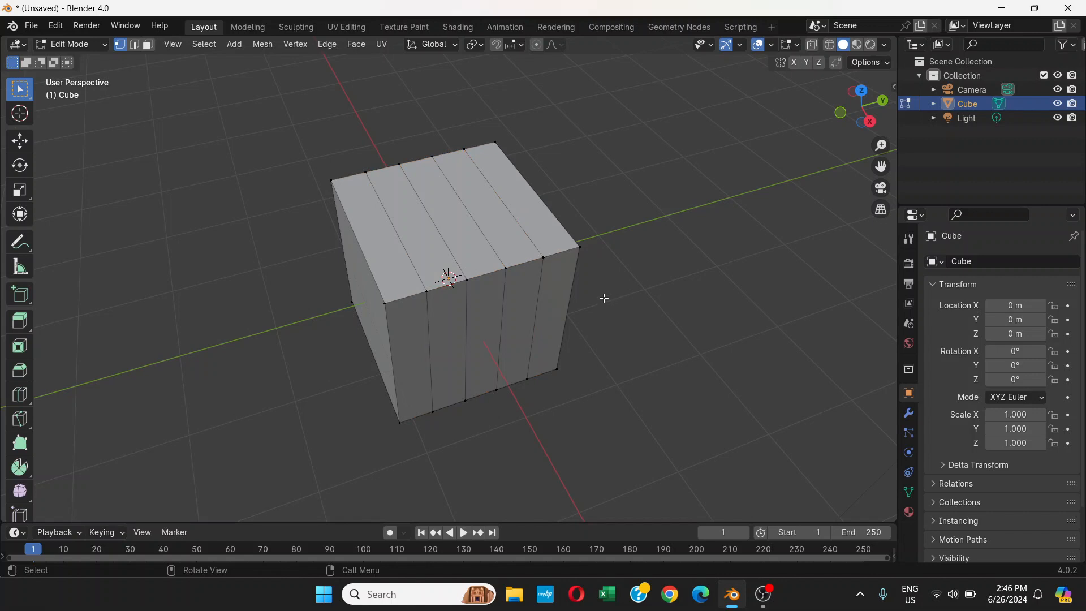
# Step: Add four evenly spaced horizontal loop cuts around the cube's height without sliding them, and clear the selection
pyautogui.moveTo(604, 298); pyautogui.dragTo(614, 272, button='middle')
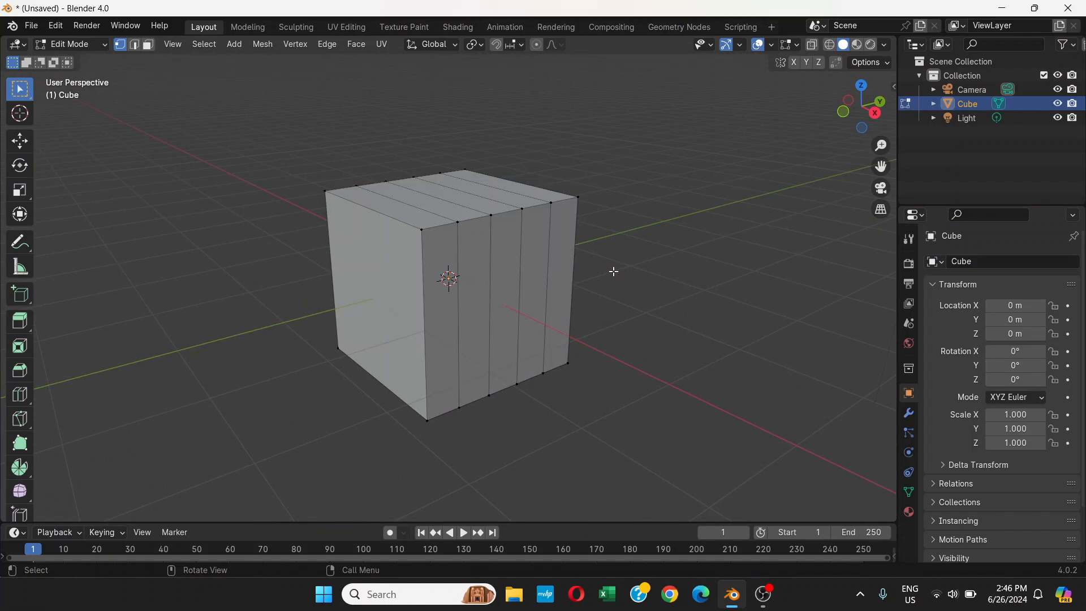
pyautogui.hotkey('ctrl', 'r')
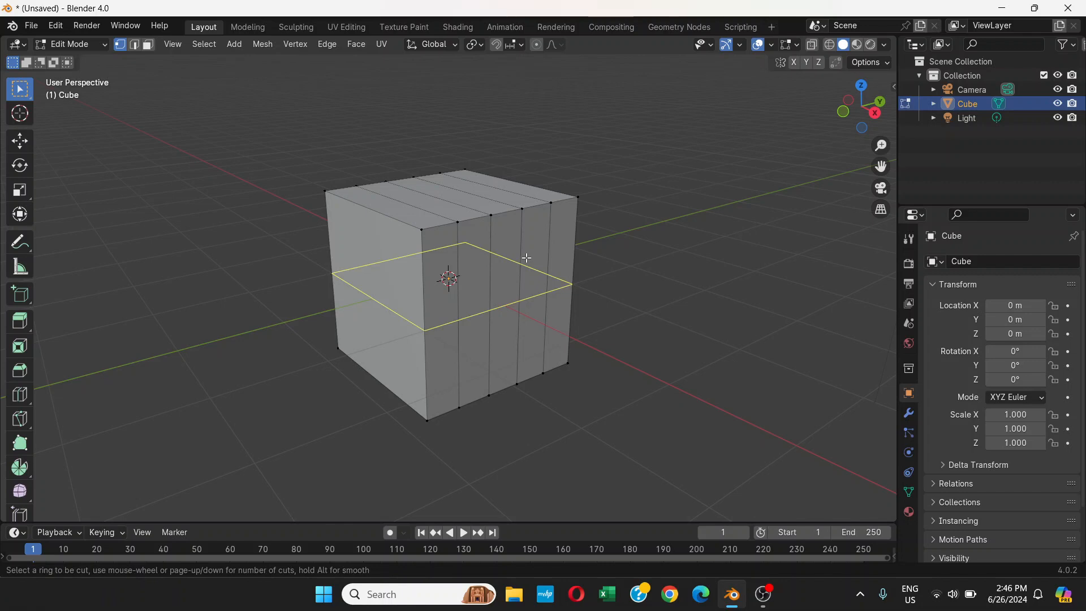
pyautogui.scroll(1, 527, 258)
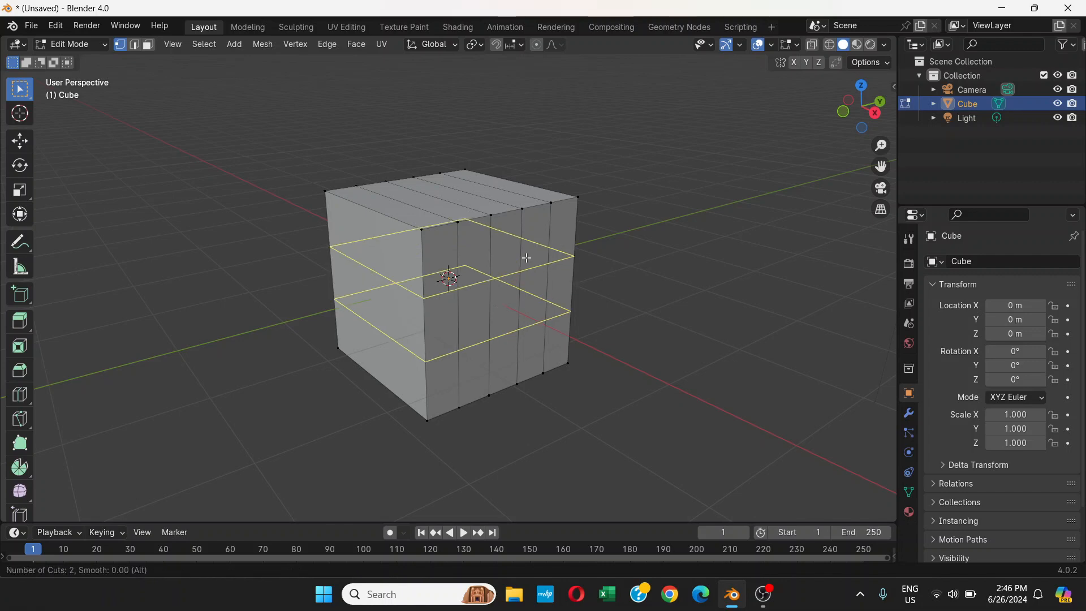
pyautogui.scroll(1, 527, 258)
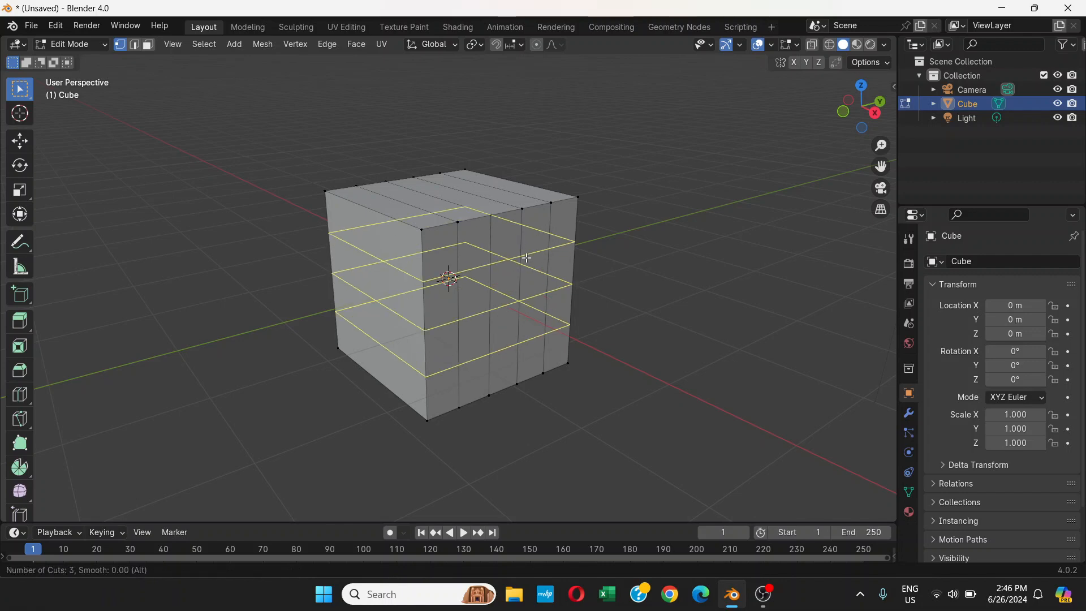
pyautogui.scroll(1, 527, 258)
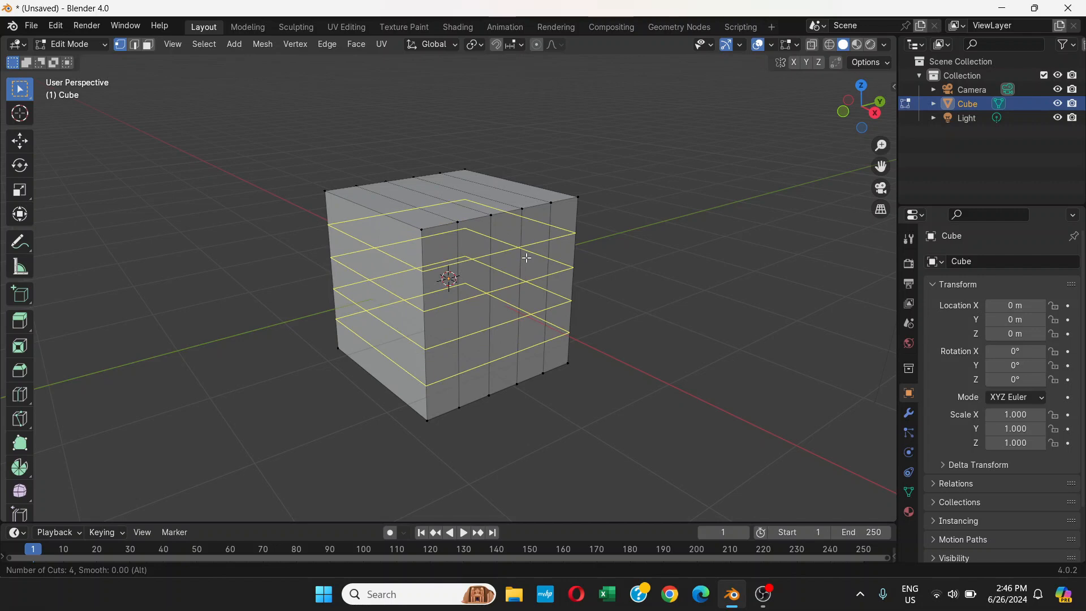
pyautogui.click(527, 258)
pyautogui.rightClick(527, 258)
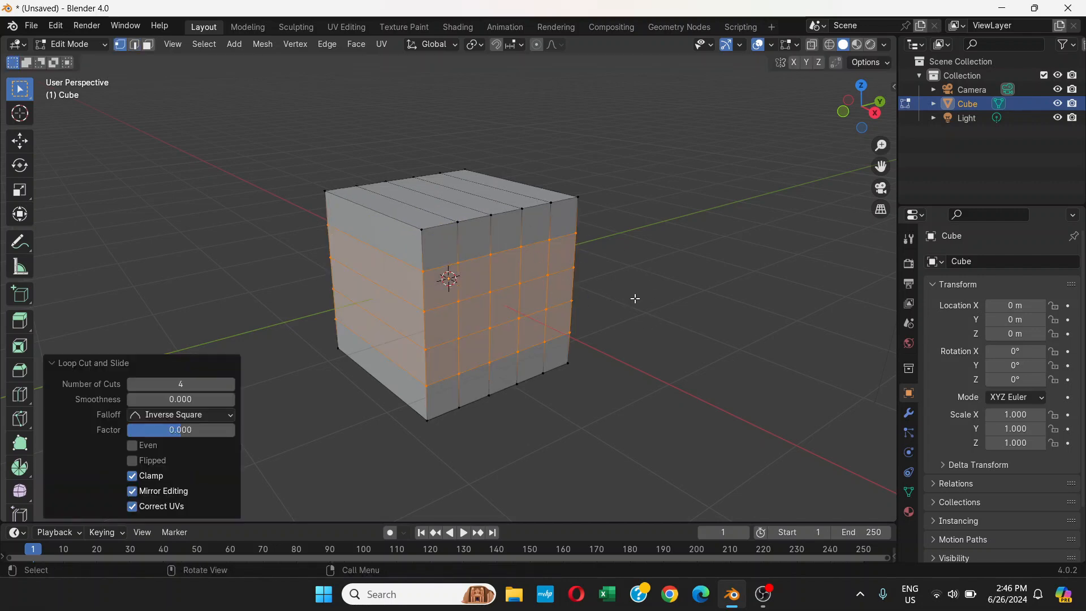
pyautogui.click(708, 201)
# Step: Add four evenly spaced vertical loop cuts along the cube's X axis without sliding them, and clear the selection
pyautogui.moveTo(674, 323); pyautogui.dragTo(506, 325, button='middle')
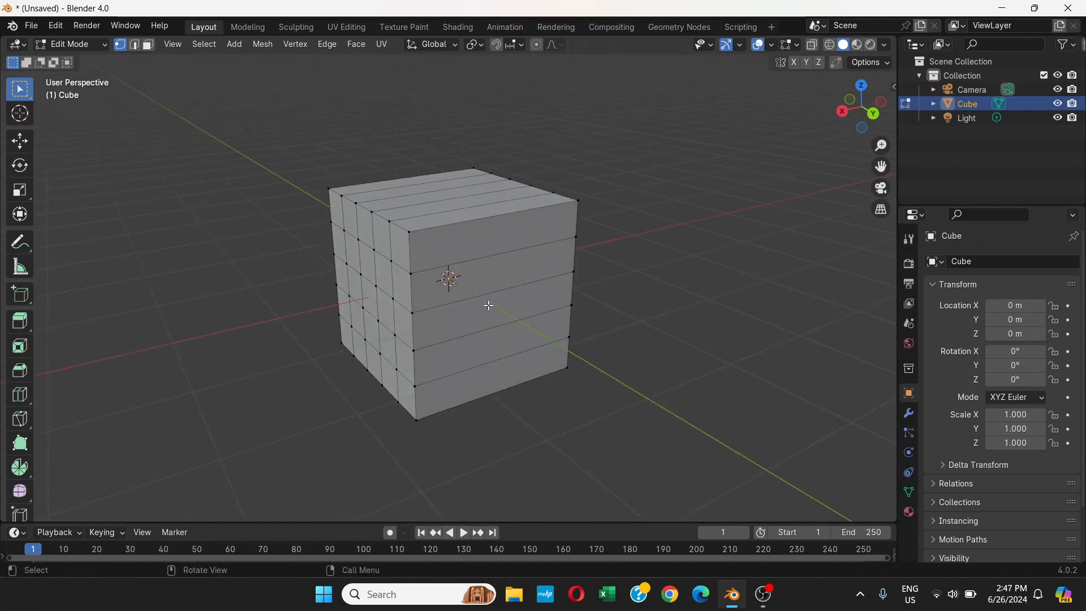
pyautogui.hotkey('ctrl', 'r')
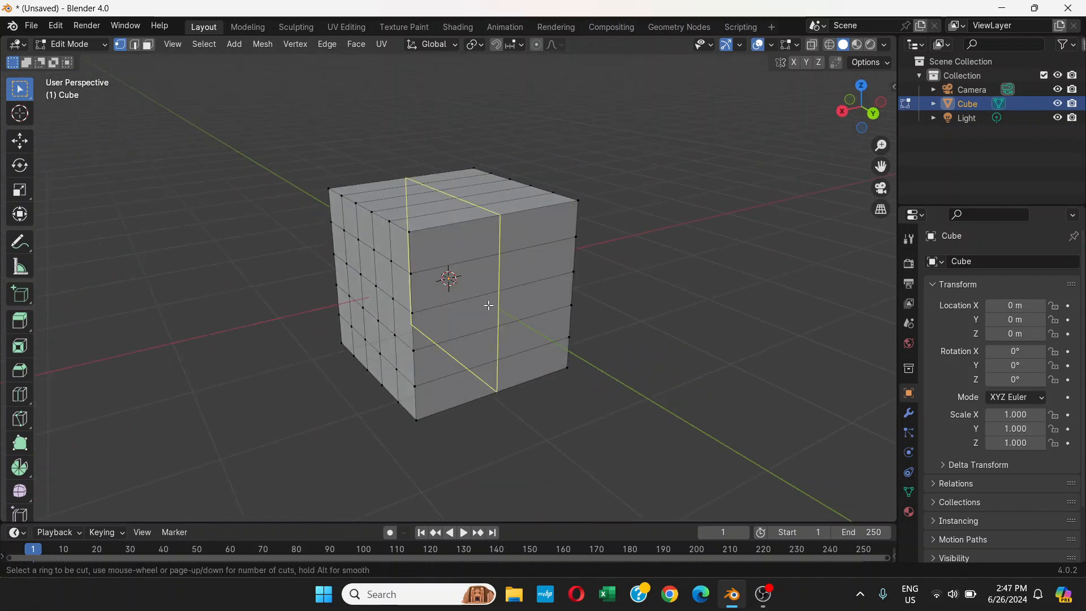
pyautogui.scroll(1, 489, 306)
pyautogui.scroll(2, 489, 306)
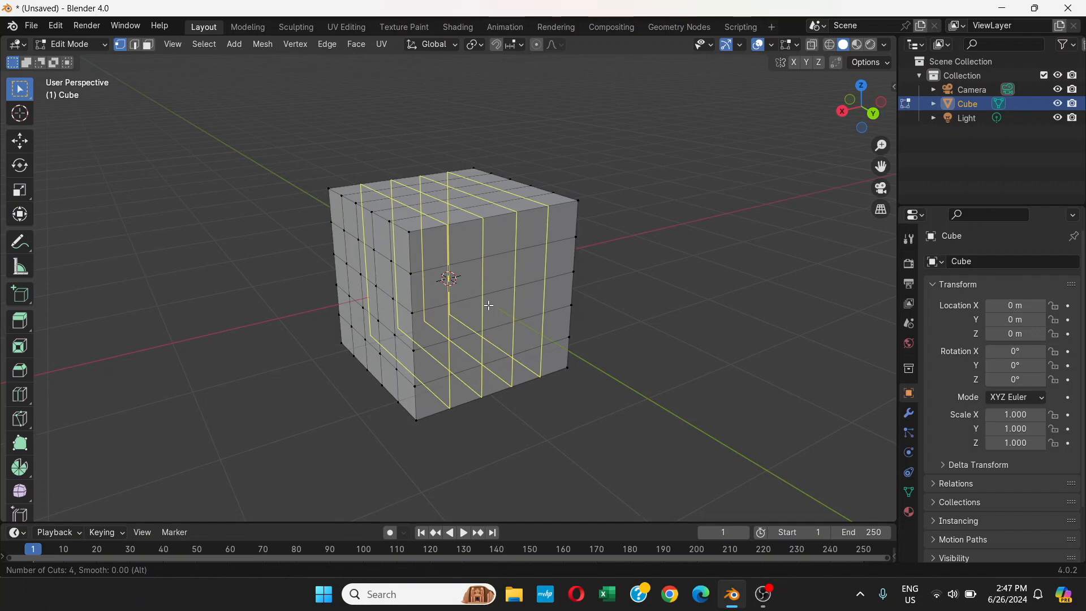
pyautogui.click(489, 306)
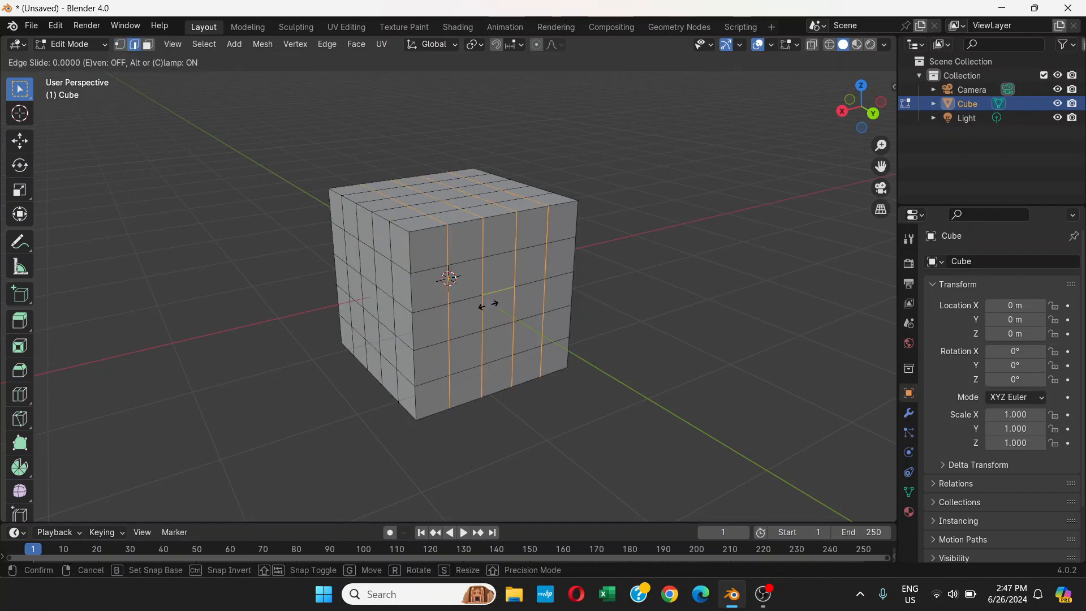
pyautogui.click(488, 305)
pyautogui.click(657, 298)
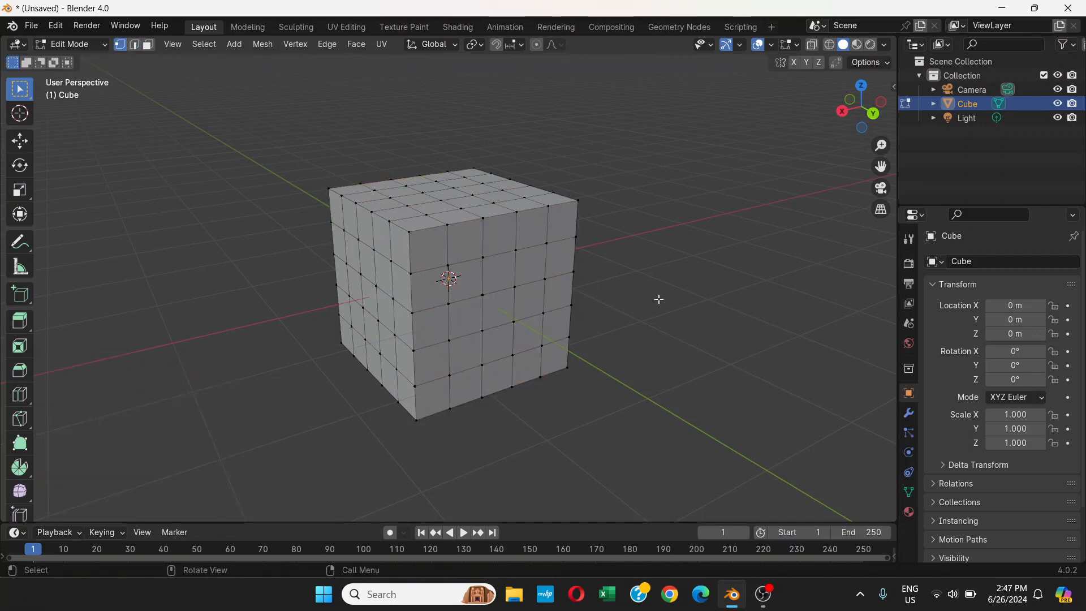
# Step: Select several interior vertices of the cube's top side one at a time, near its front-right area
pyautogui.moveTo(657, 298); pyautogui.dragTo(608, 332, button='middle')
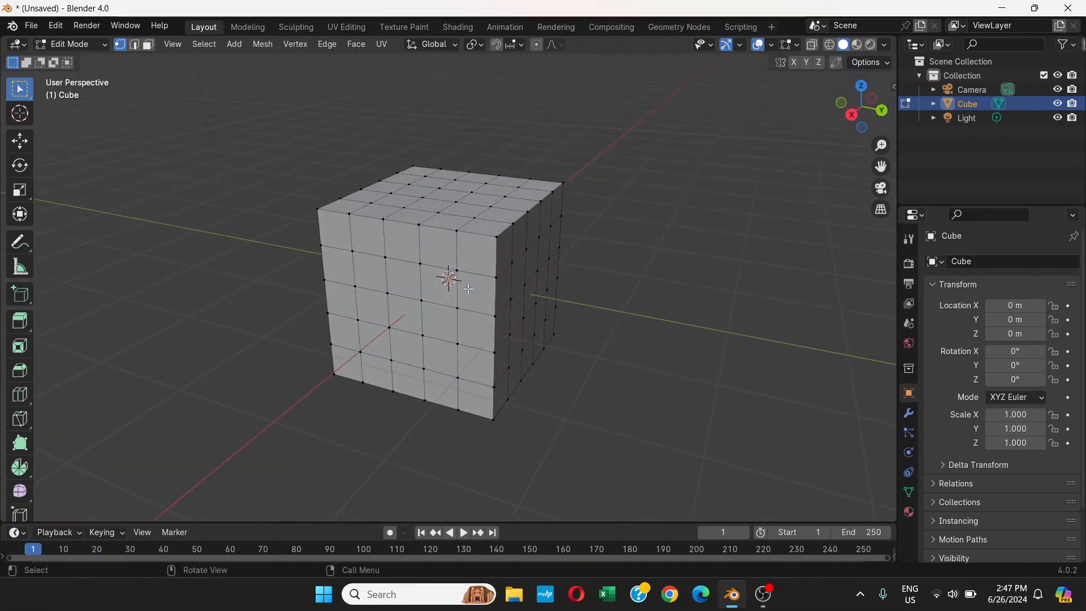
pyautogui.moveTo(466, 284); pyautogui.dragTo(528, 265, button='middle')
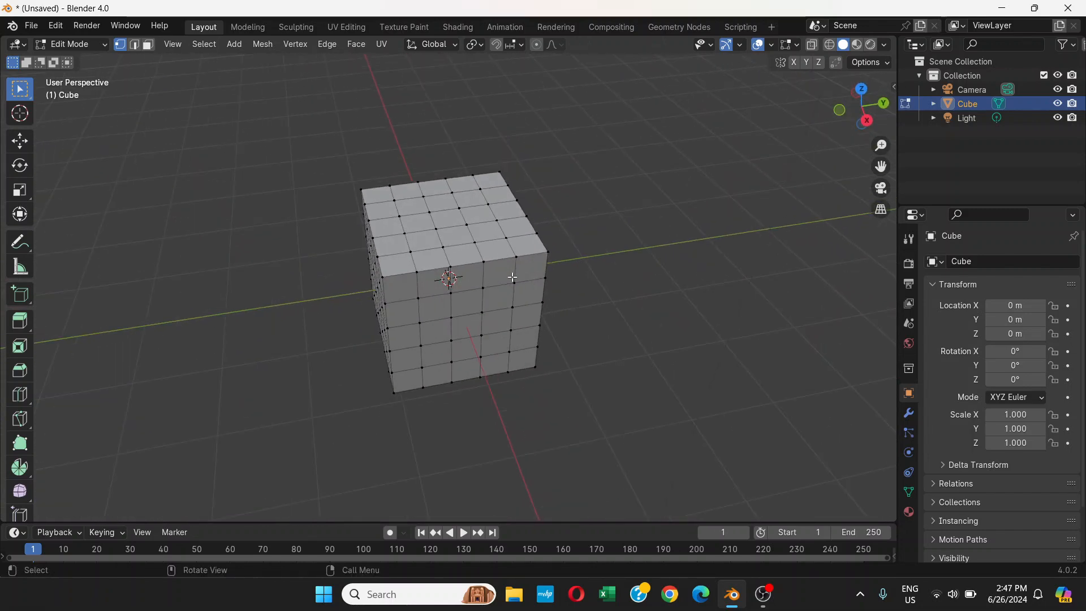
pyautogui.press('KP_1')
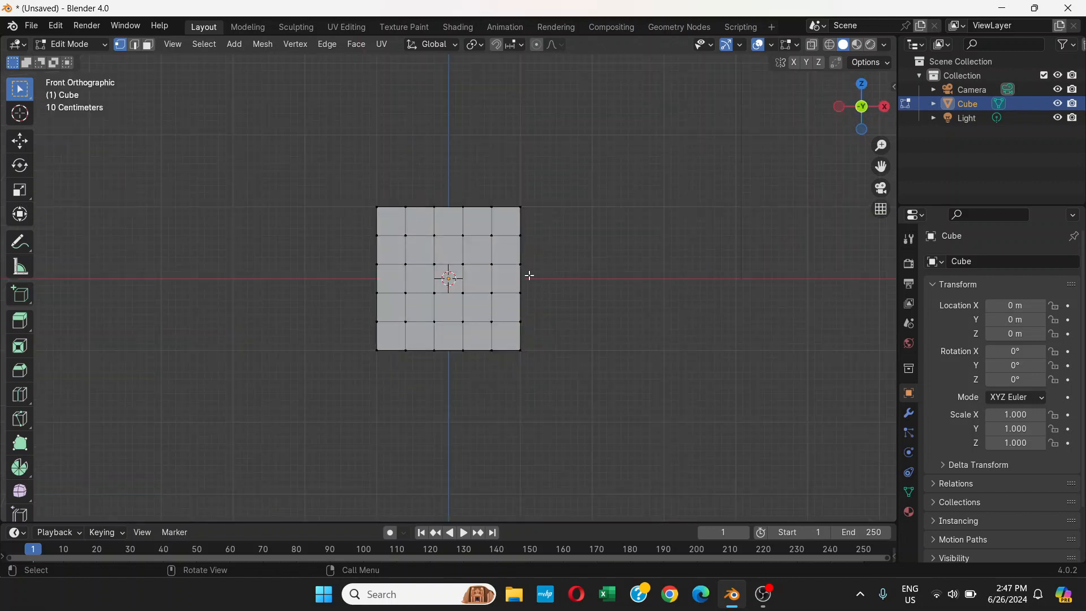
pyautogui.moveTo(535, 276); pyautogui.dragTo(526, 317, button='middle')
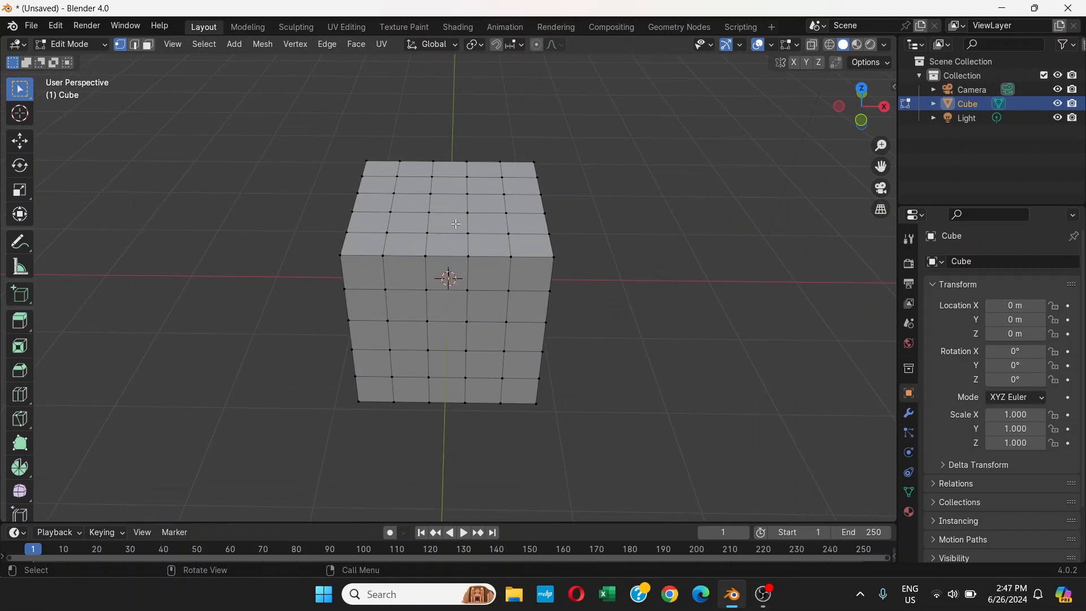
pyautogui.scroll(4, 456, 224)
pyautogui.moveTo(463, 210); pyautogui.dragTo(466, 219, button='middle')
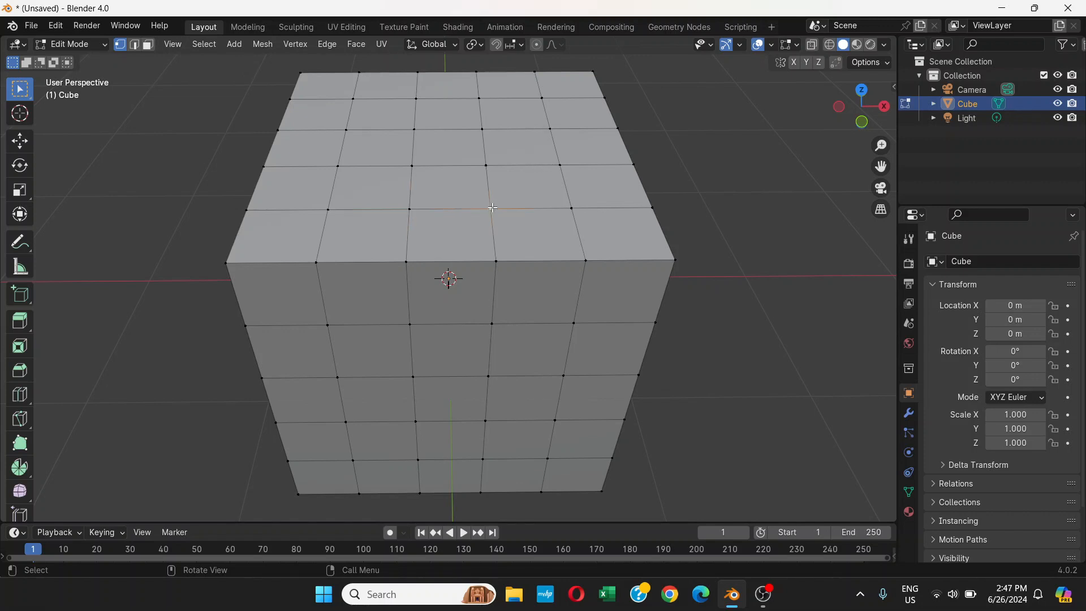
pyautogui.click(572, 208)
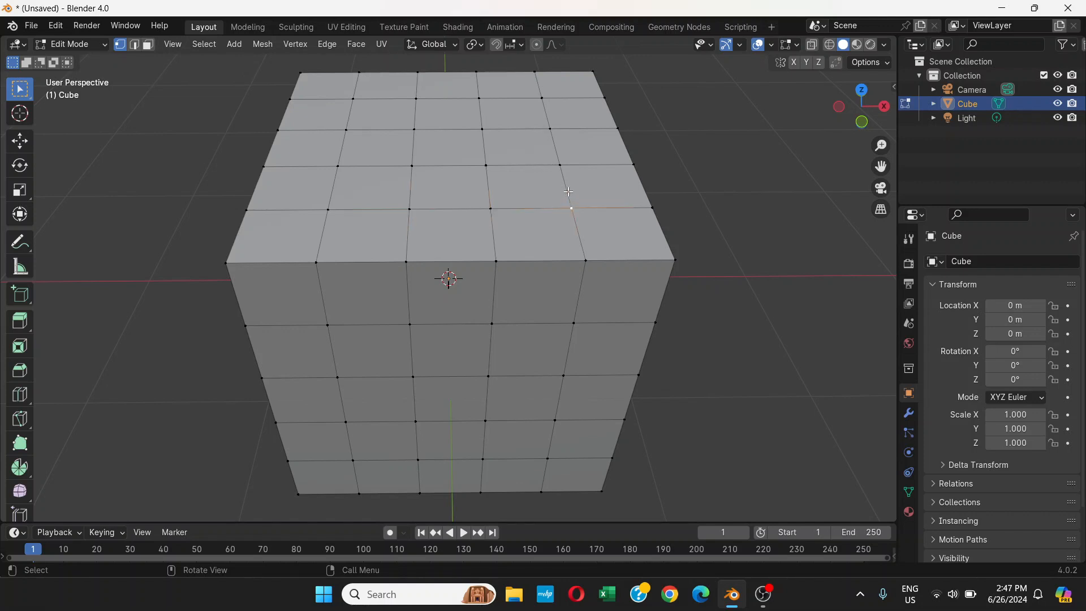
pyautogui.click(559, 165)
pyautogui.click(488, 165)
pyautogui.click(561, 166)
pyautogui.moveTo(632, 207); pyautogui.dragTo(587, 188, button='middle')
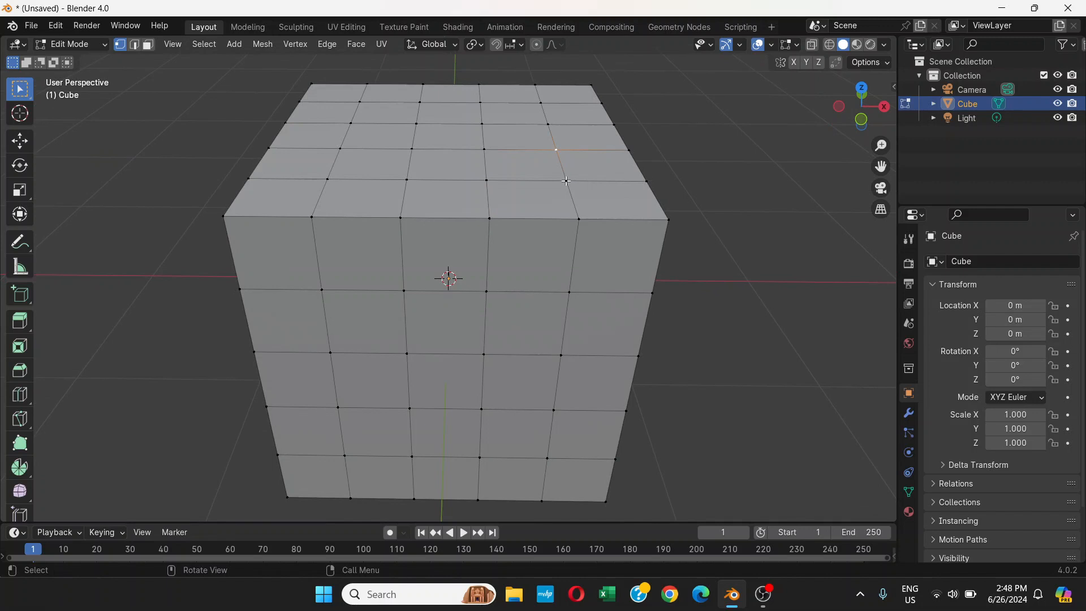
# Step: Move the interior vertex nearest the top side's front-right corner about 0.31 m up and back, and undo the move
pyautogui.click(566, 181)
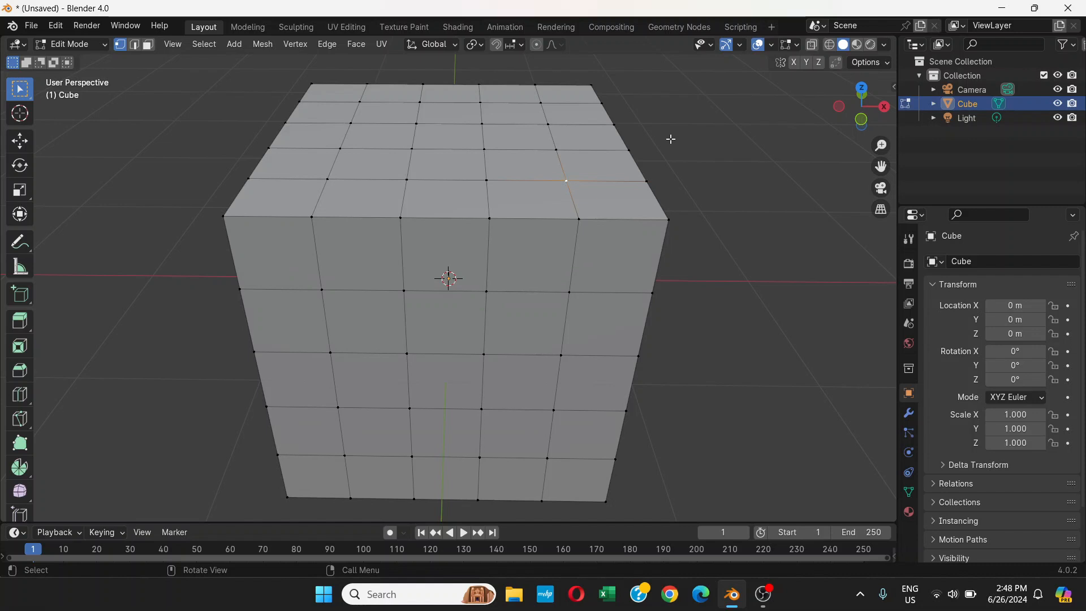
pyautogui.press('g')
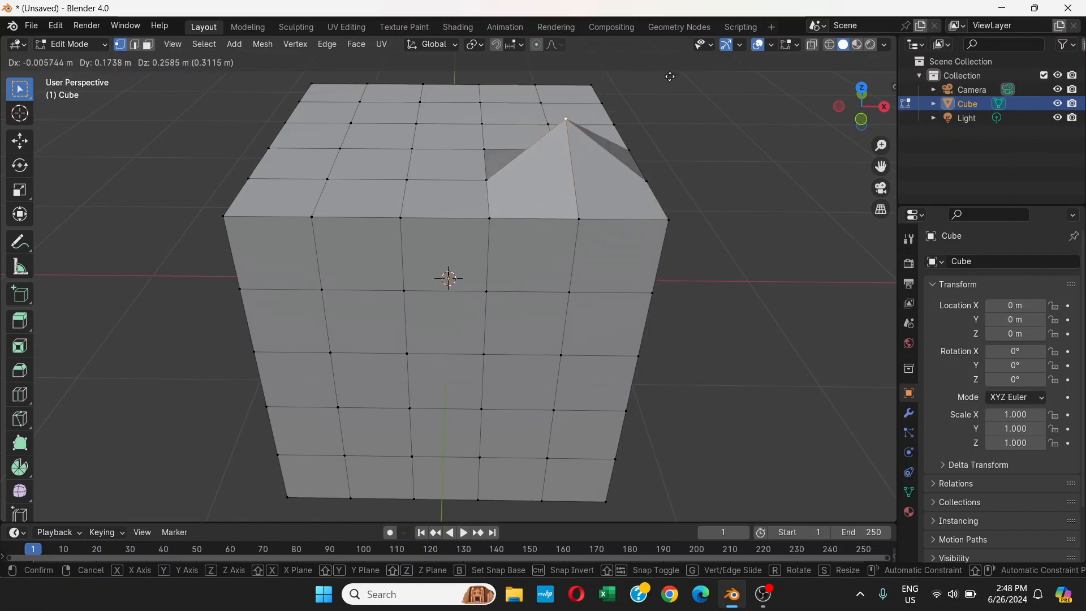
pyautogui.click(669, 71)
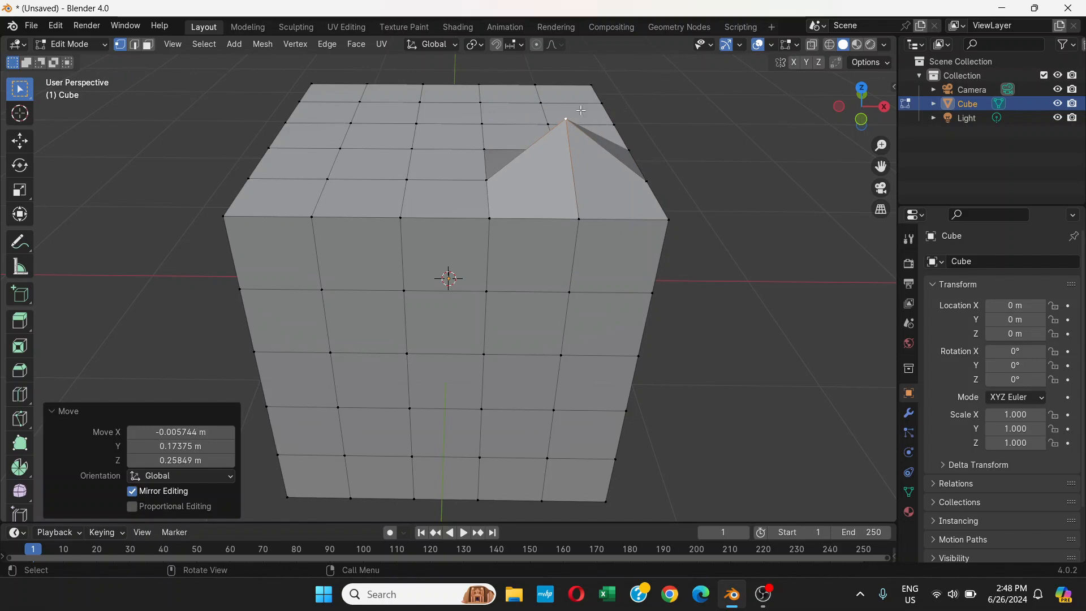
pyautogui.moveTo(677, 169); pyautogui.dragTo(712, 174, button='middle')
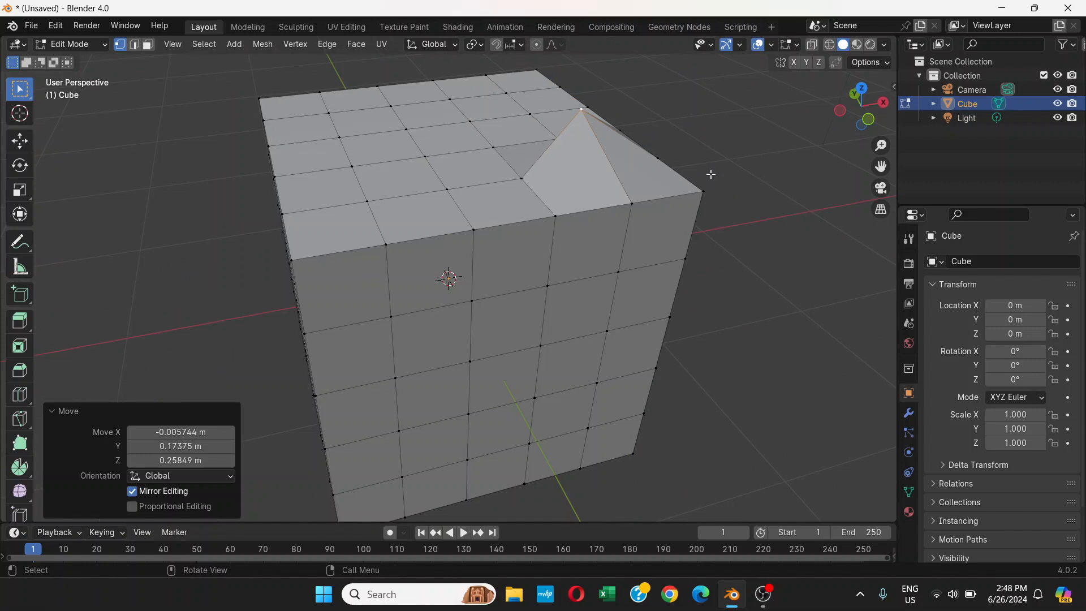
pyautogui.hotkey('ctrl', 'z')
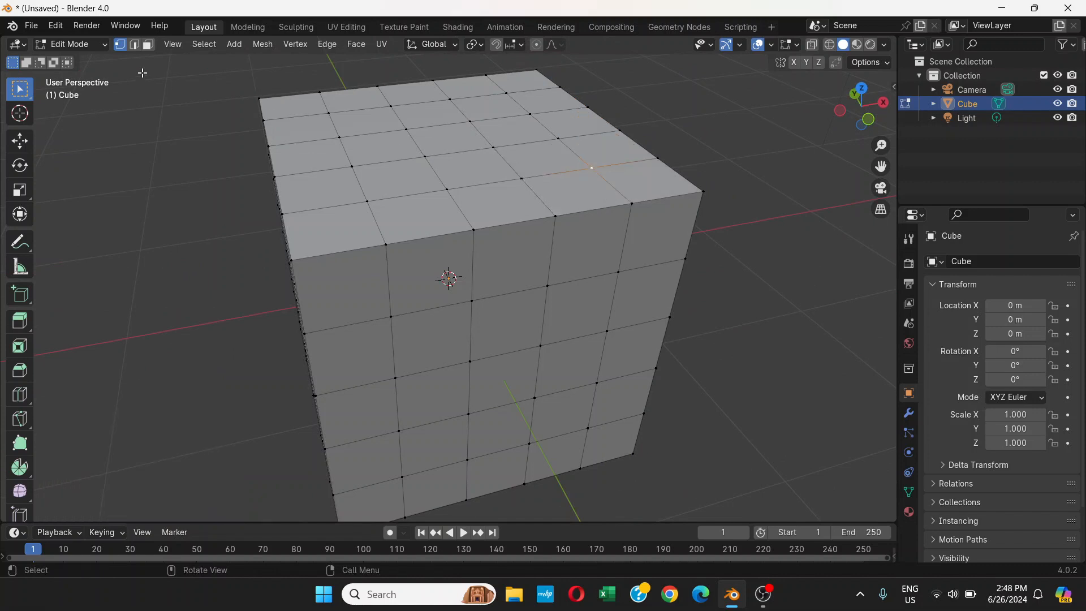
# Step: Switch to edge selection and try to move a single edge near the middle of the cube's top side upward
pyautogui.click(135, 45)
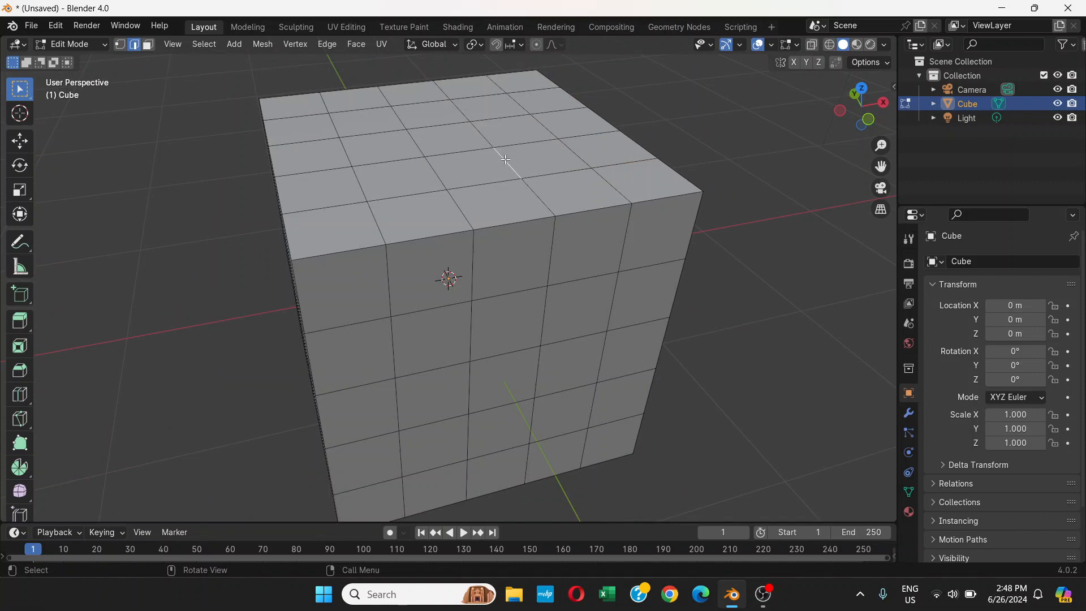
pyautogui.click(487, 144)
pyautogui.press('g')
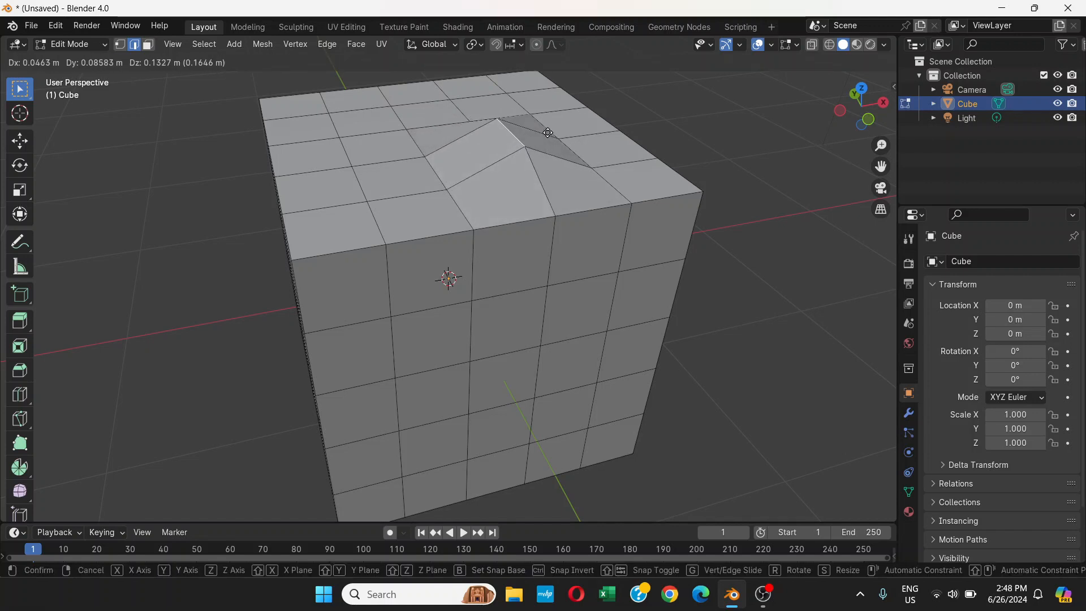
pyautogui.rightClick(548, 133)
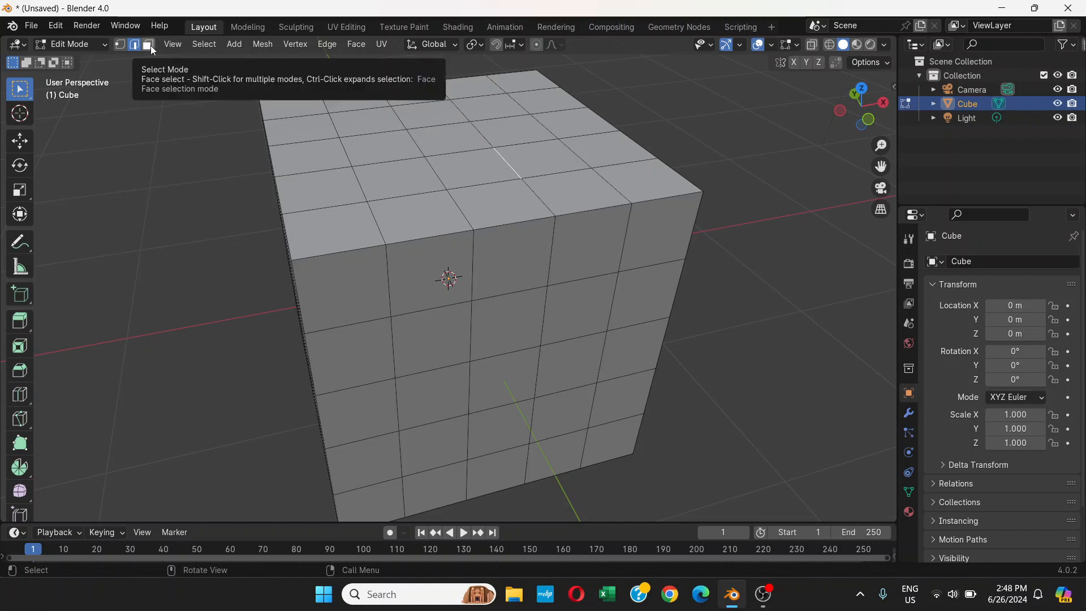
# Step: Switch to face selection, select one face on the cube's top side and try to move it upward
pyautogui.click(151, 45)
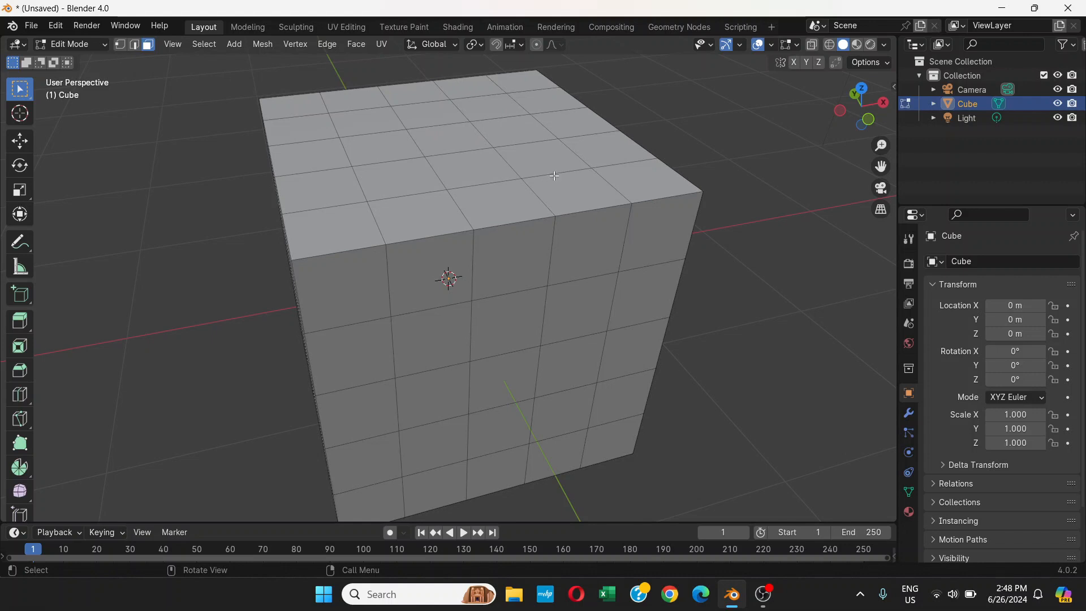
pyautogui.click(538, 154)
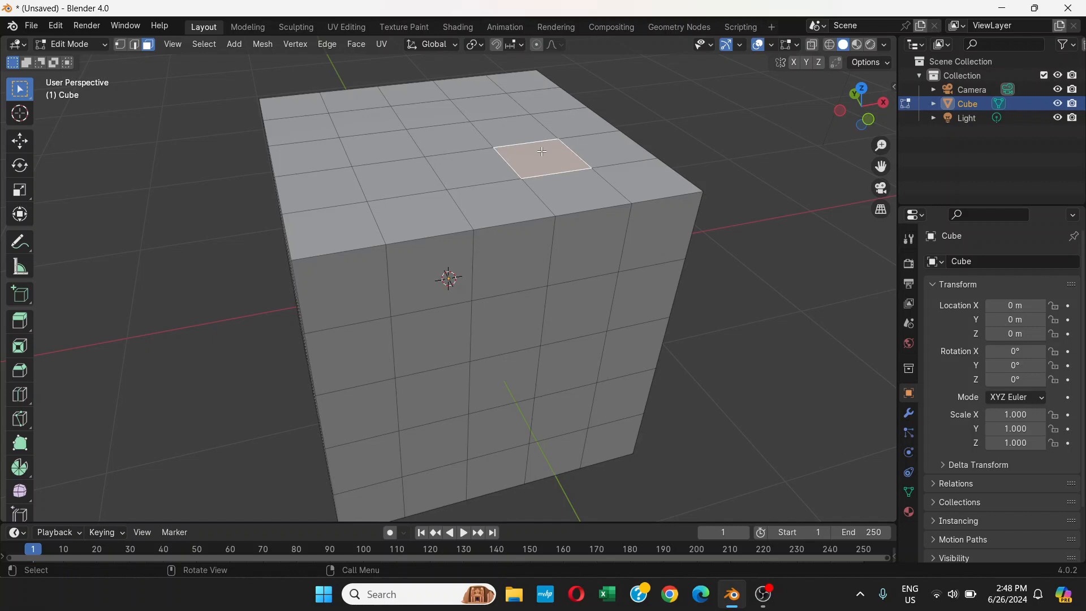
pyautogui.press('g')
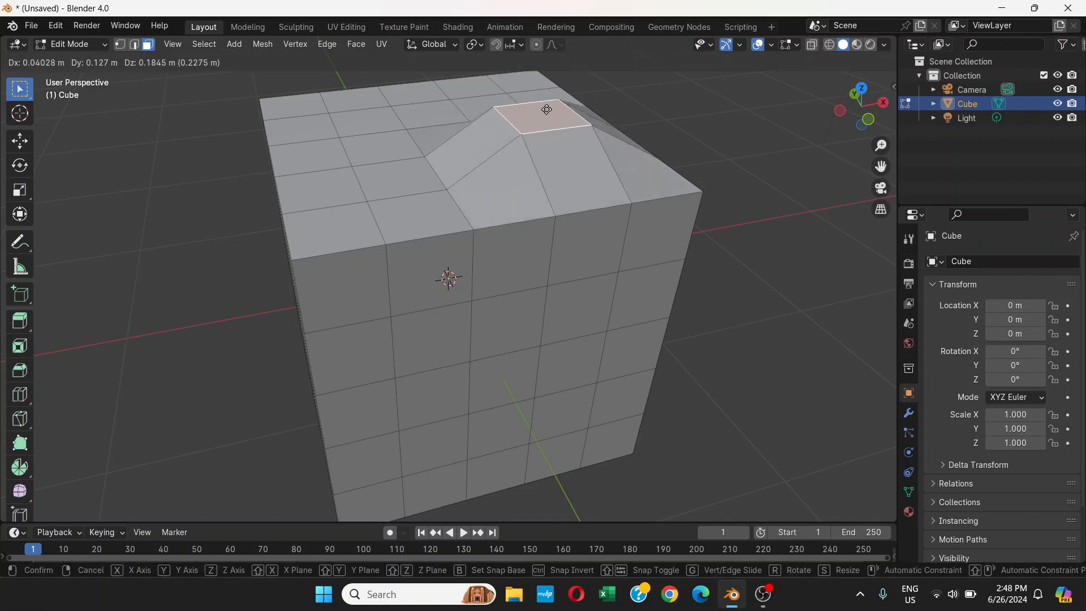
pyautogui.press('Escape')
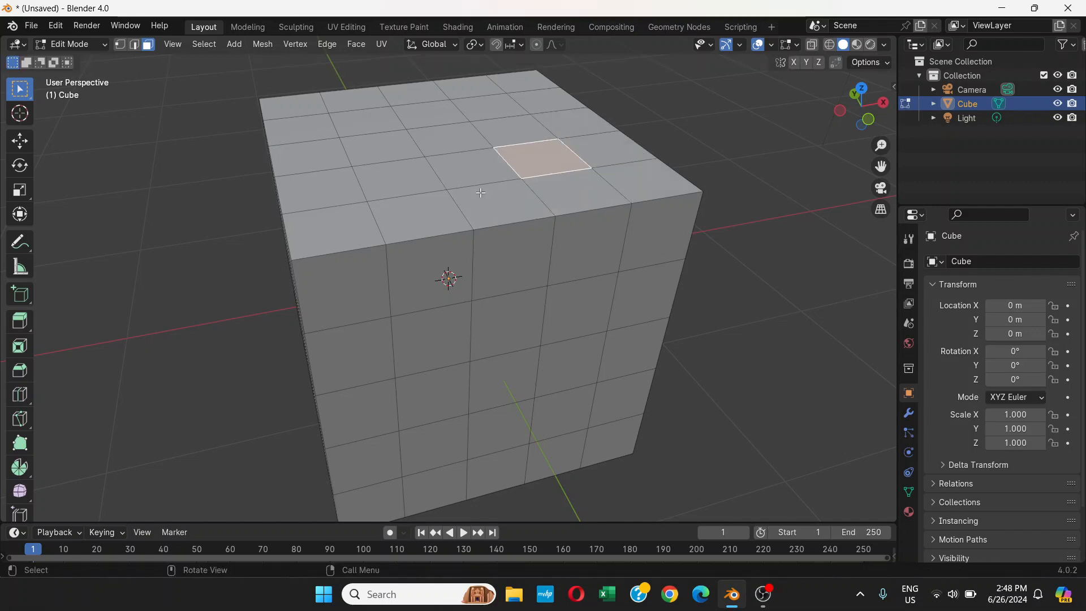
# Step: Select only the face in the second row and second column of the cube's front side
pyautogui.moveTo(491, 202)
pyautogui.mouseDown(button='middle')
pyautogui.moveTo(521, 198)
pyautogui.moveTo(512, 199)
pyautogui.mouseUp(button='middle')
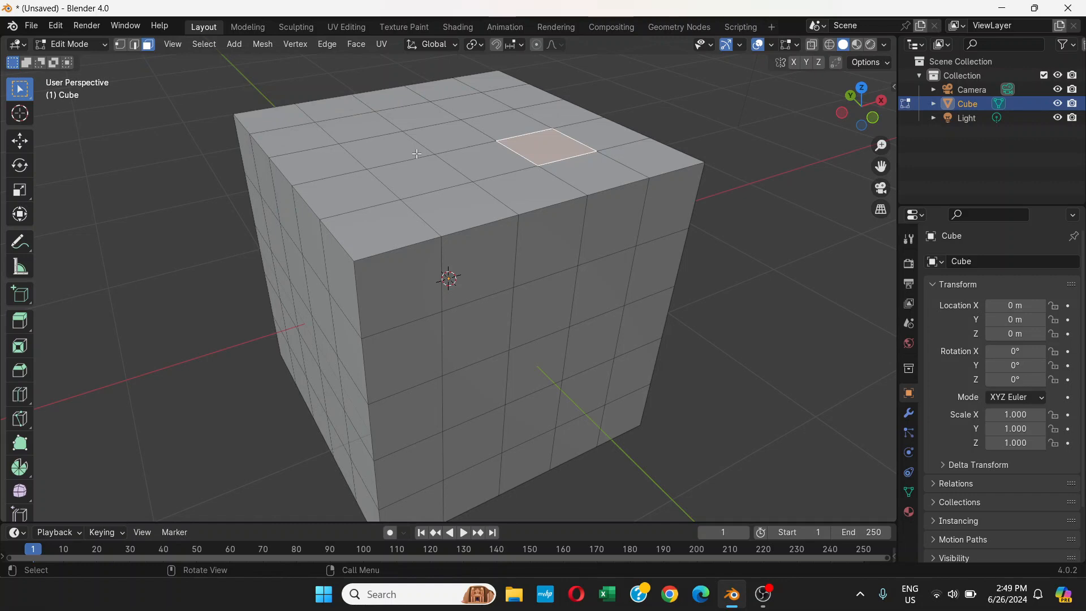
pyautogui.scroll(-1, 476, 160)
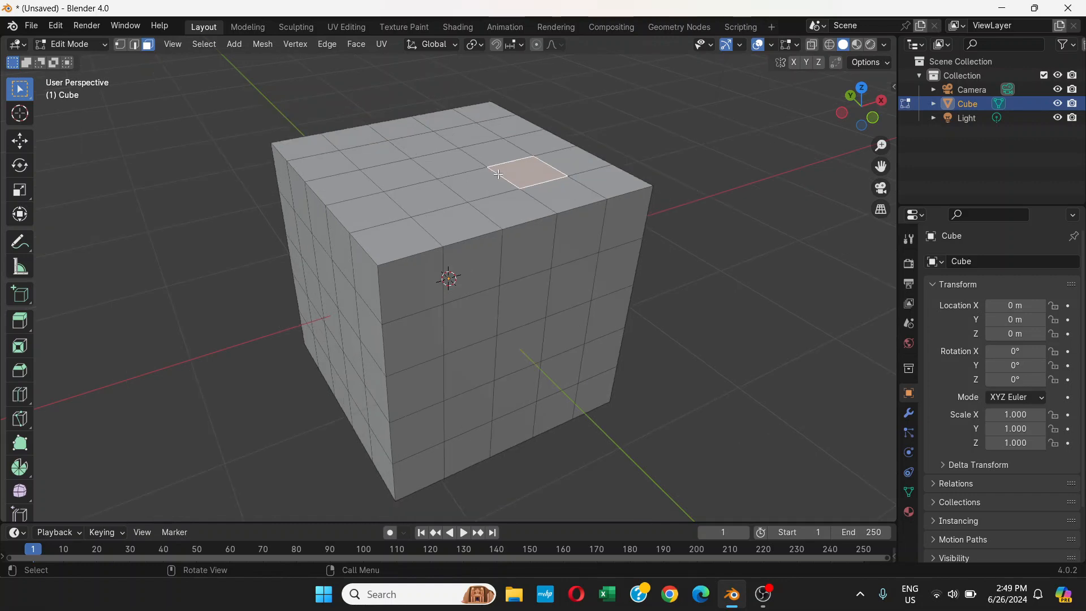
pyautogui.scroll(-1, 497, 190)
pyautogui.moveTo(497, 190); pyautogui.dragTo(502, 194, button='middle')
pyautogui.scroll(1, 503, 252)
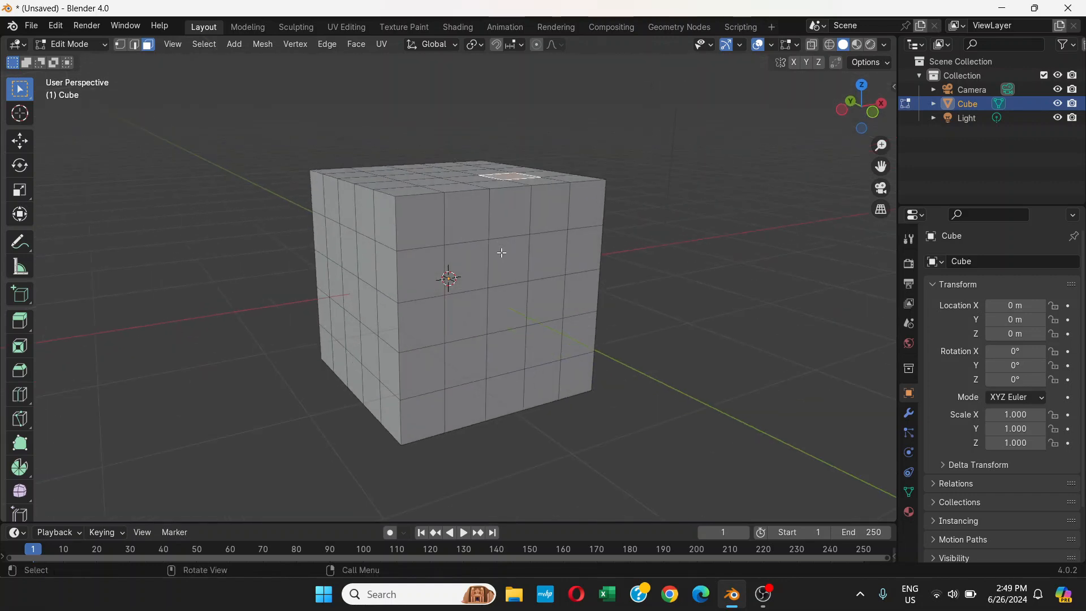
pyautogui.scroll(-1, 463, 249)
pyautogui.moveTo(463, 250); pyautogui.dragTo(485, 271, button='middle')
pyautogui.scroll(2, 500, 256)
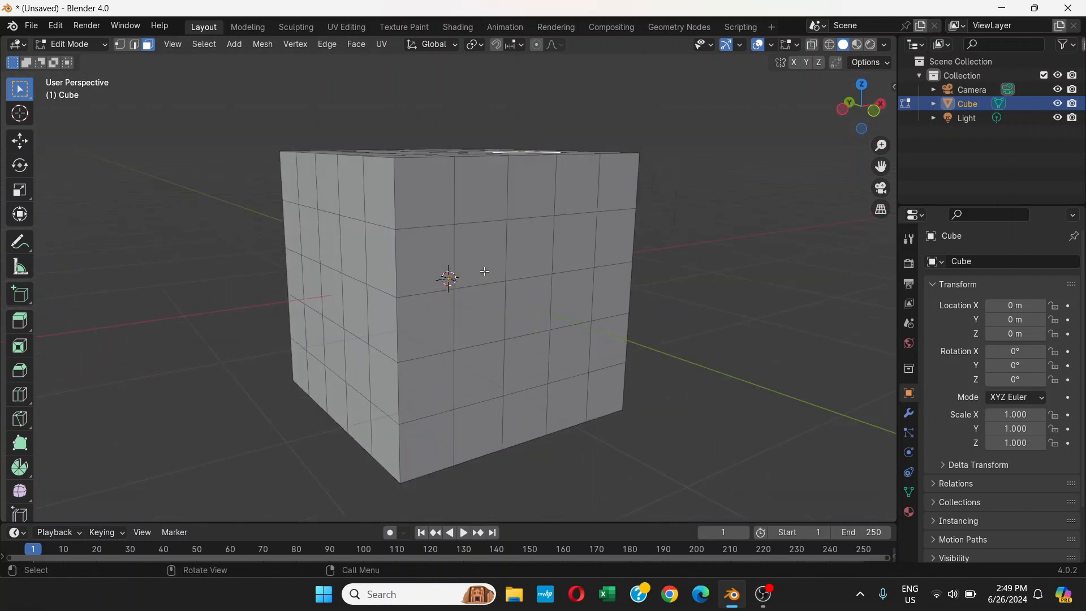
pyautogui.scroll(1, 484, 271)
pyautogui.scroll(-1, 483, 274)
pyautogui.click(479, 255)
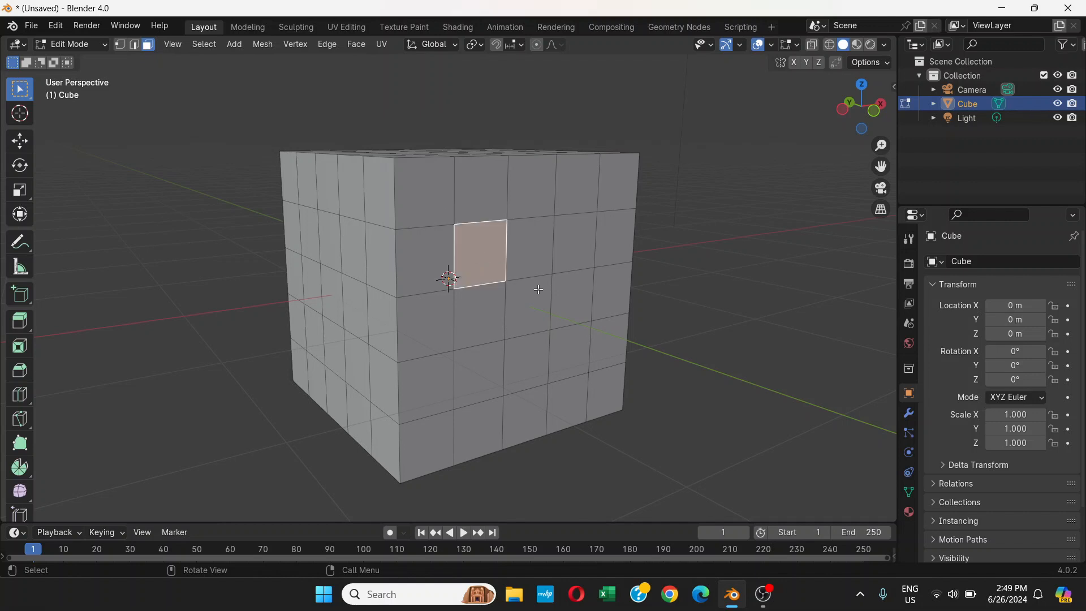
# Step: Add the face in the fourth row and fourth column of the cube's front side to the selection
pyautogui.moveTo(538, 290); pyautogui.dragTo(486, 272, button='middle')
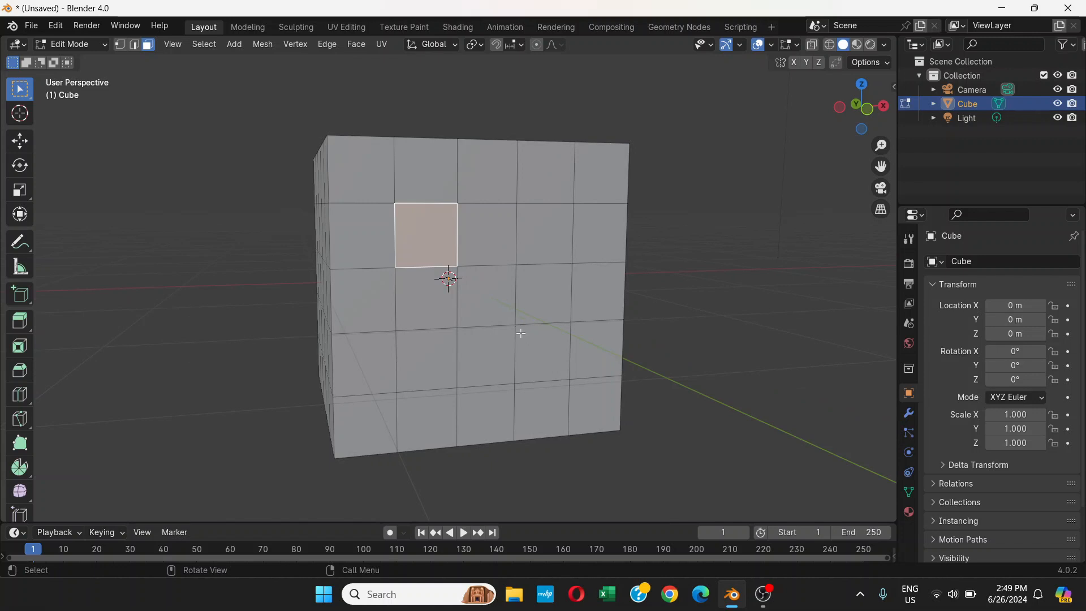
pyautogui.keyDown('shift'); pyautogui.click(538, 343); pyautogui.keyUp('shift')
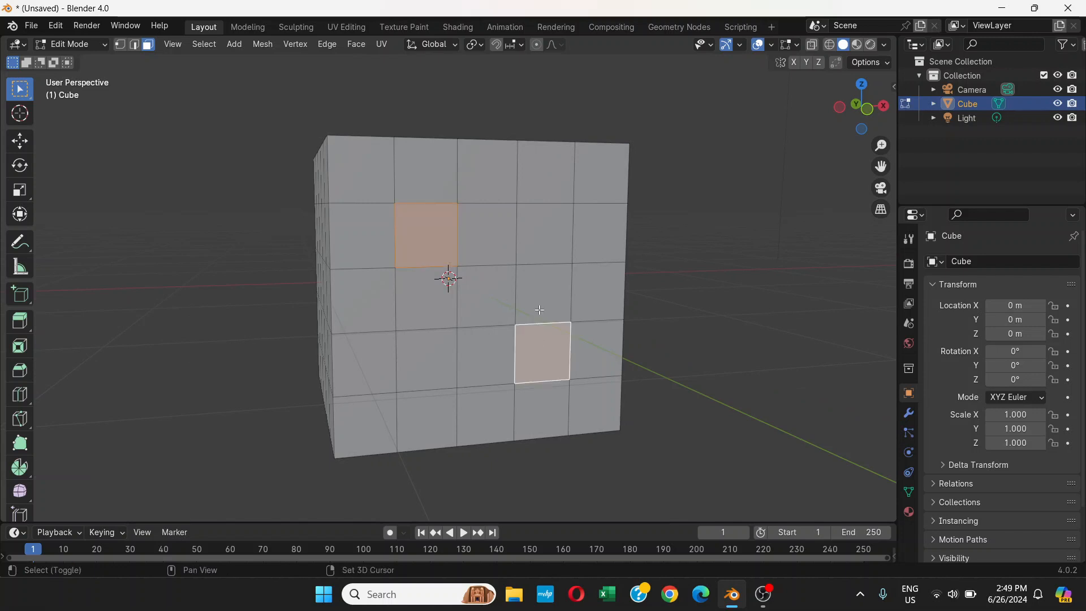
pyautogui.moveTo(560, 266)
pyautogui.mouseDown(button='middle')
pyautogui.moveTo(478, 271)
pyautogui.moveTo(574, 257)
pyautogui.mouseUp(button='middle')
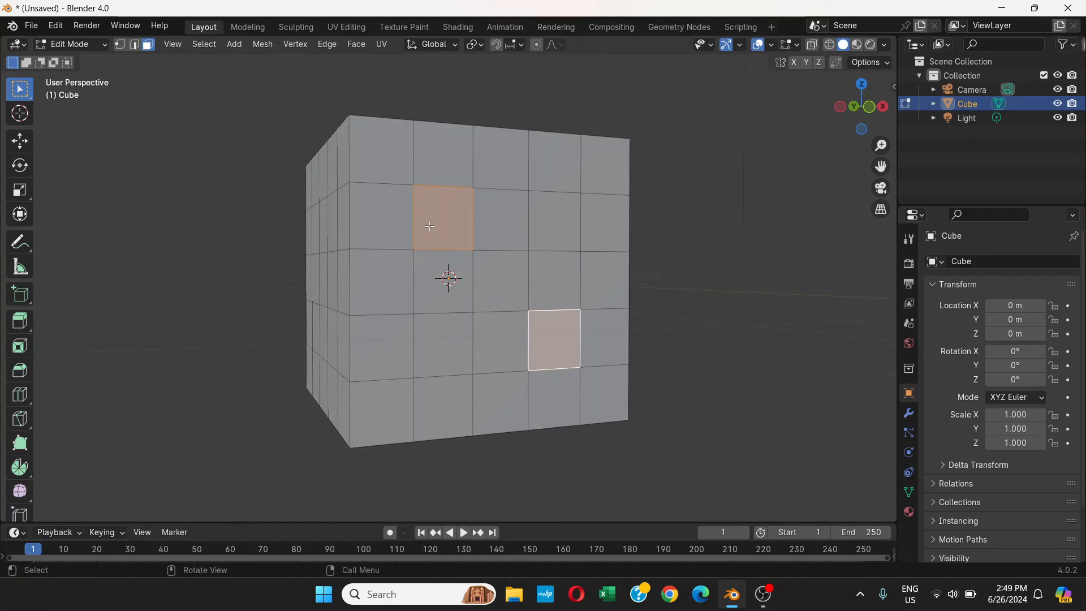
pyautogui.moveTo(455, 254); pyautogui.dragTo(513, 232, button='middle')
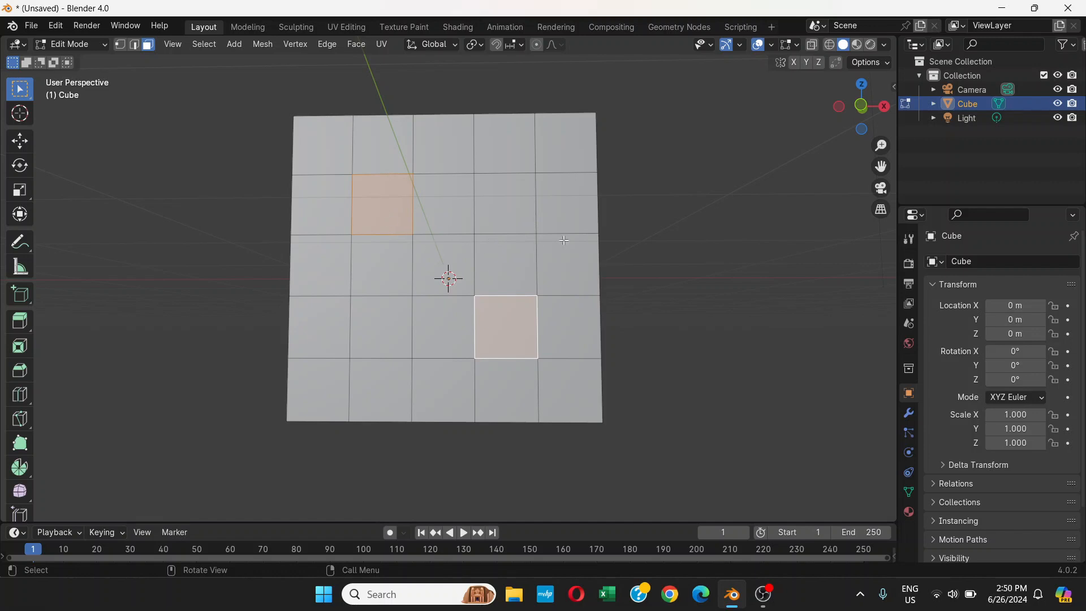
# Step: Add five faces in a dice-five pattern on the cube's +X side to the selection, the centre face and the four diagonally around it
pyautogui.moveTo(618, 251); pyautogui.dragTo(396, 220, button='middle')
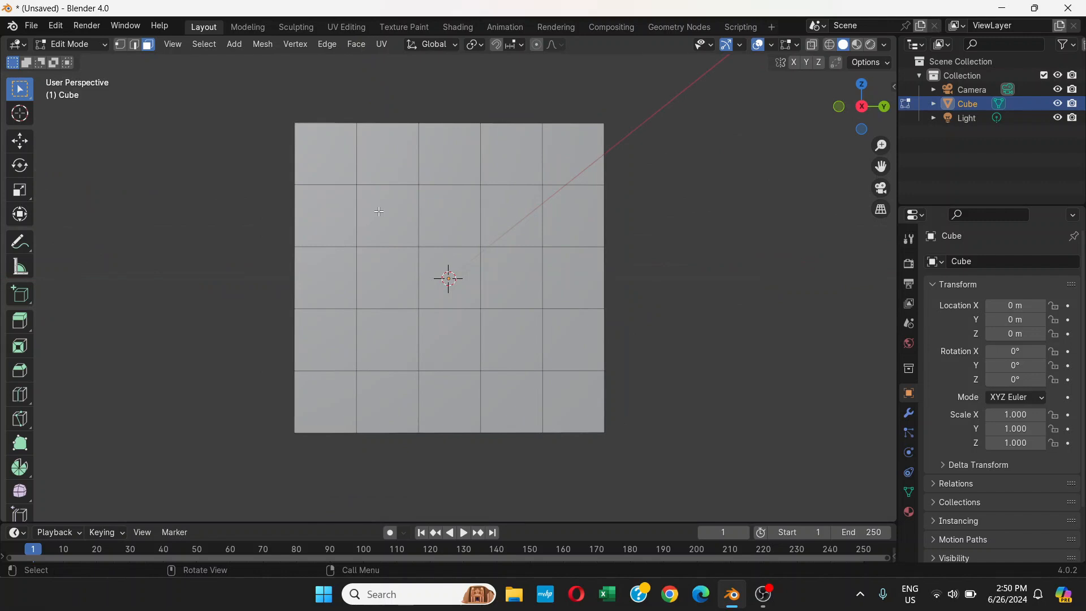
pyautogui.press('shift')
pyautogui.keyDown('shift'); pyautogui.click(379, 211); pyautogui.keyUp('shift')
pyautogui.keyDown('shift'); pyautogui.click(502, 210); pyautogui.keyUp('shift')
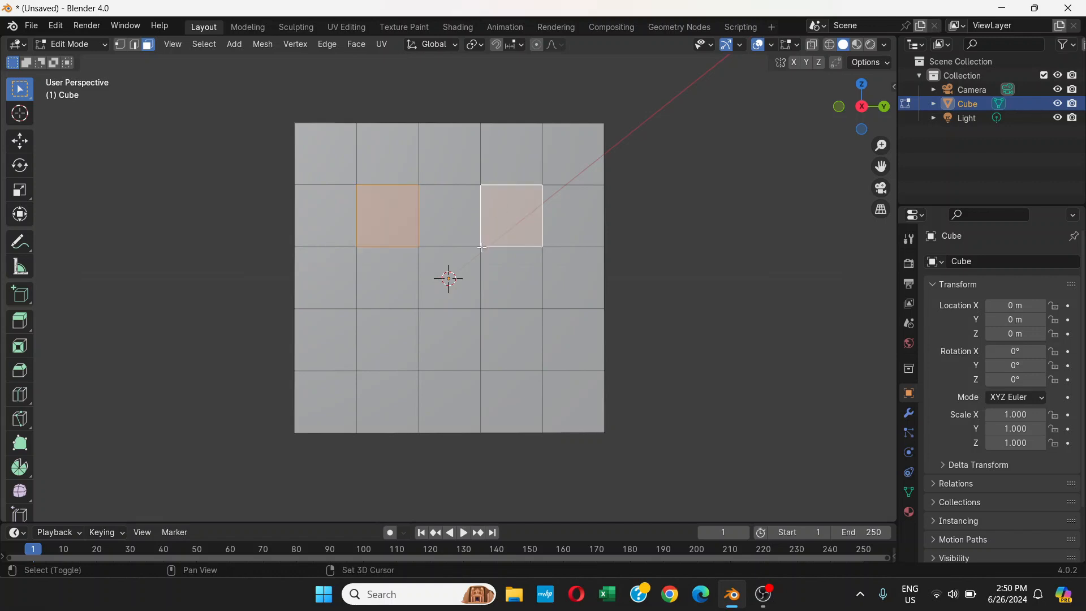
pyautogui.keyDown('shift'); pyautogui.click(459, 291); pyautogui.keyUp('shift')
pyautogui.keyDown('shift'); pyautogui.click(386, 350); pyautogui.keyUp('shift')
pyautogui.keyDown('shift'); pyautogui.click(507, 338); pyautogui.keyUp('shift')
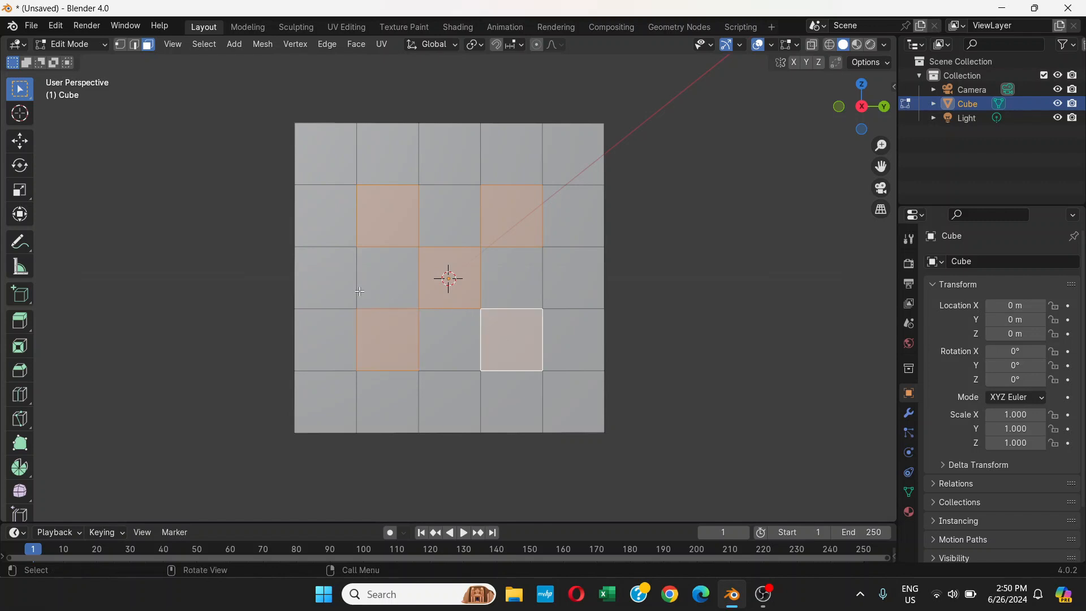
# Step: Add three diagonal faces on the cube's -X side to the selection, from second row, second column to fourth row, fourth column
pyautogui.press('KP_4')
pyautogui.press('KP_4')
pyautogui.press('KP_4')
pyautogui.press('KP_4')
pyautogui.press('KP_4')
pyautogui.press('KP_4')
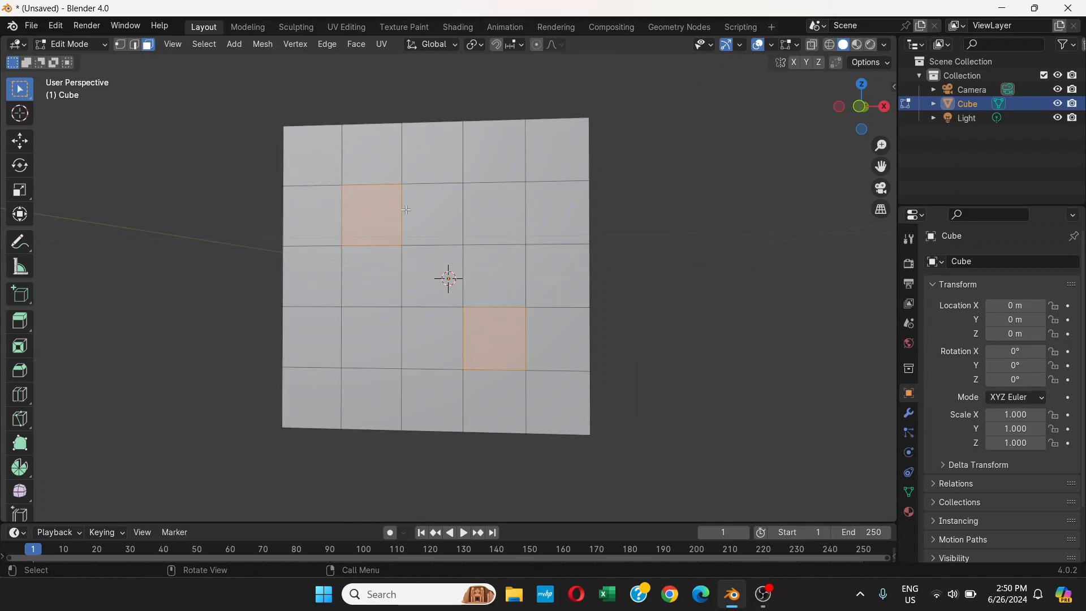
pyautogui.moveTo(402, 272); pyautogui.dragTo(571, 278, button='middle')
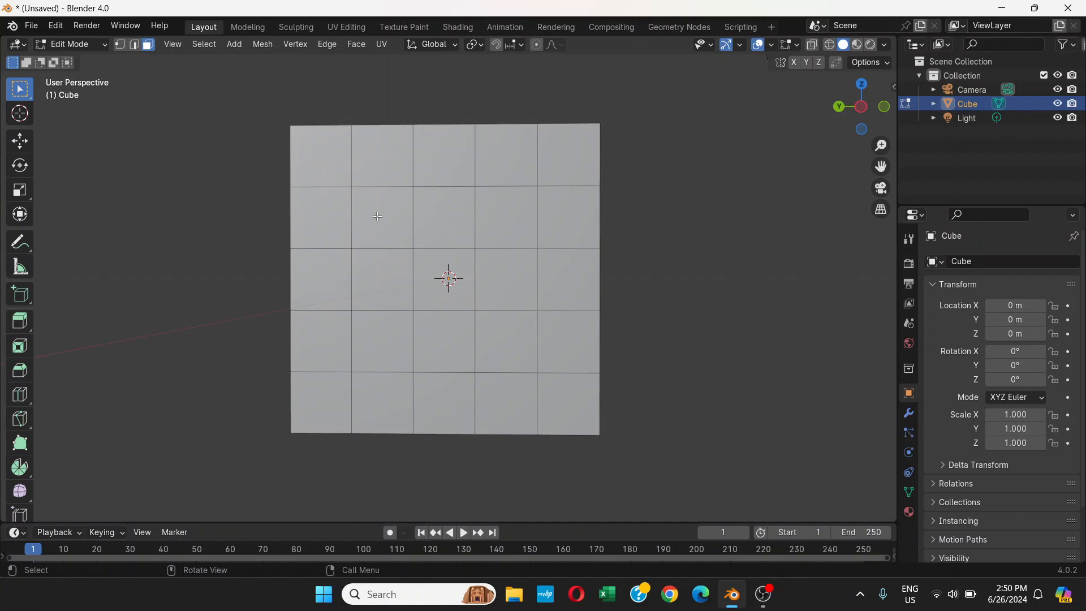
pyautogui.keyDown('shift'); pyautogui.click(386, 224); pyautogui.keyUp('shift')
pyautogui.keyDown('shift'); pyautogui.click(436, 267); pyautogui.keyUp('shift')
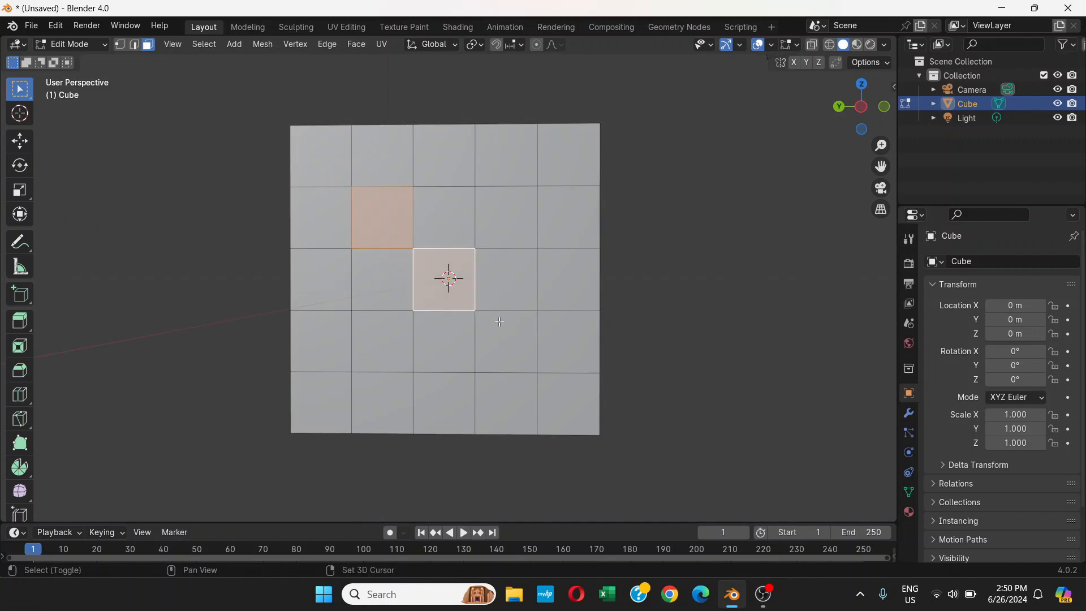
pyautogui.keyDown('shift'); pyautogui.click(509, 338); pyautogui.keyUp('shift')
# Step: Add four faces on the cube's +Y side to the selection, where the second and fourth rows cross the second and fourth columns
pyautogui.moveTo(340, 294); pyautogui.dragTo(496, 299, button='middle')
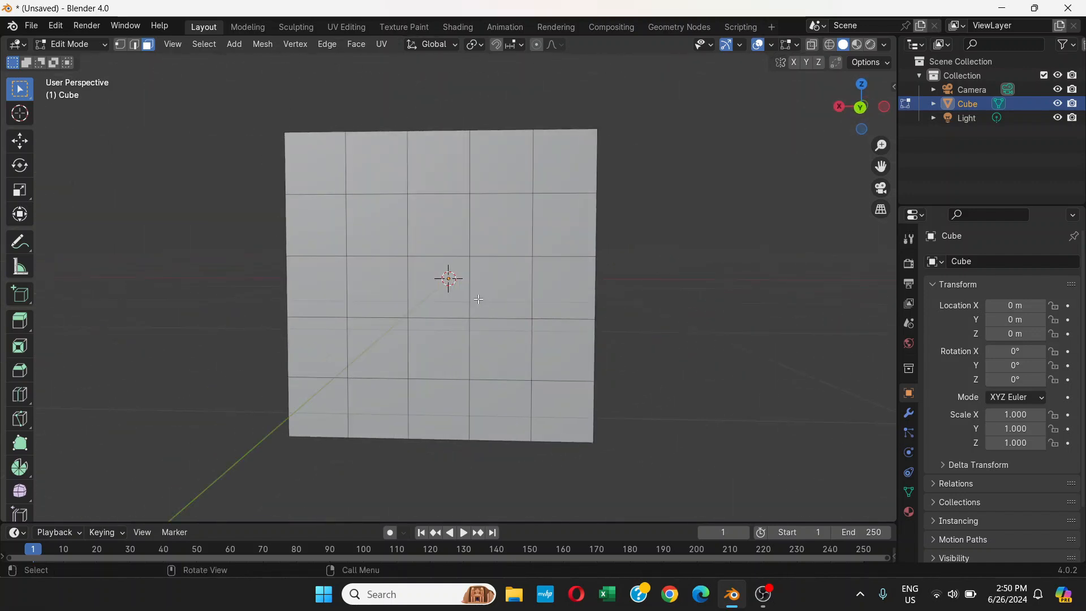
pyautogui.keyDown('shift'); pyautogui.click(378, 219); pyautogui.keyUp('shift')
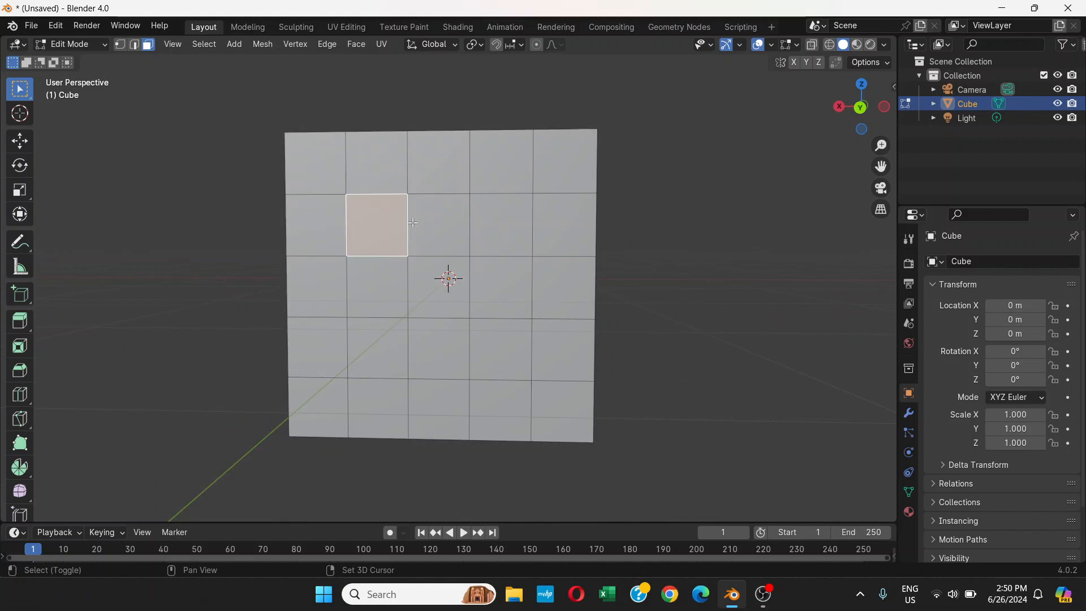
pyautogui.keyDown('shift'); pyautogui.click(474, 226); pyautogui.keyUp('shift')
pyautogui.keyDown('shift'); pyautogui.click(385, 361); pyautogui.keyUp('shift')
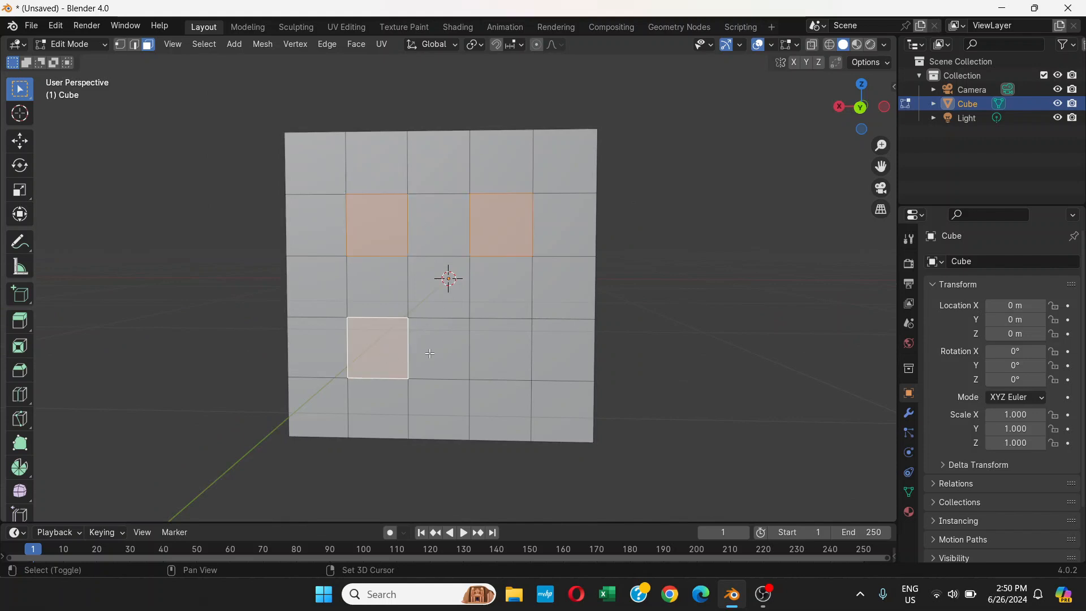
pyautogui.keyDown('shift'); pyautogui.click(515, 343); pyautogui.keyUp('shift')
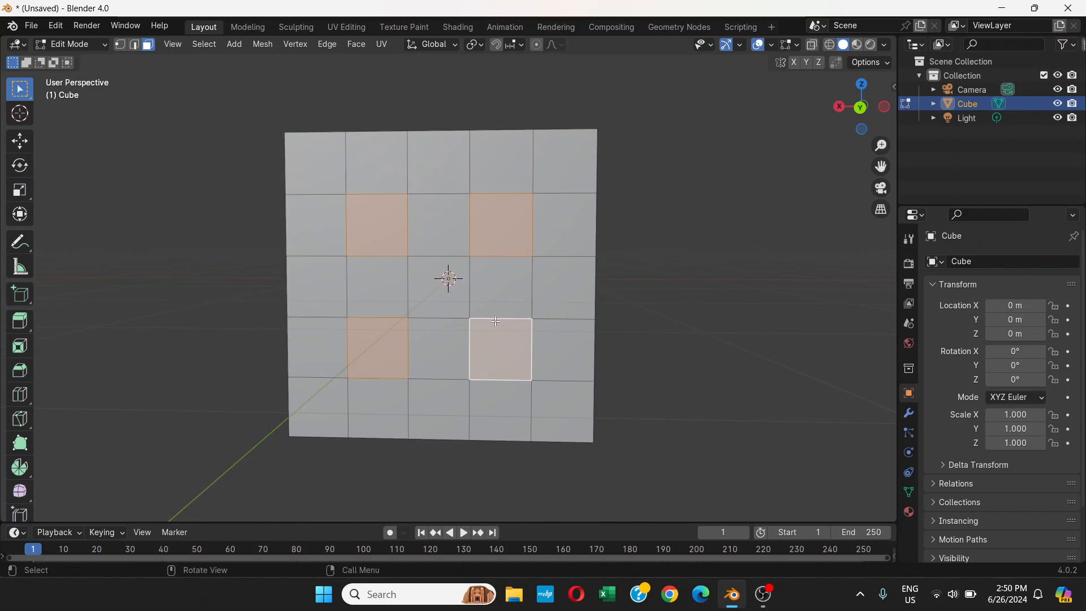
# Step: Add six faces on the cube's top side to the selection, the middle three in both the second and fourth columns
pyautogui.moveTo(464, 249); pyautogui.dragTo(447, 280, button='middle')
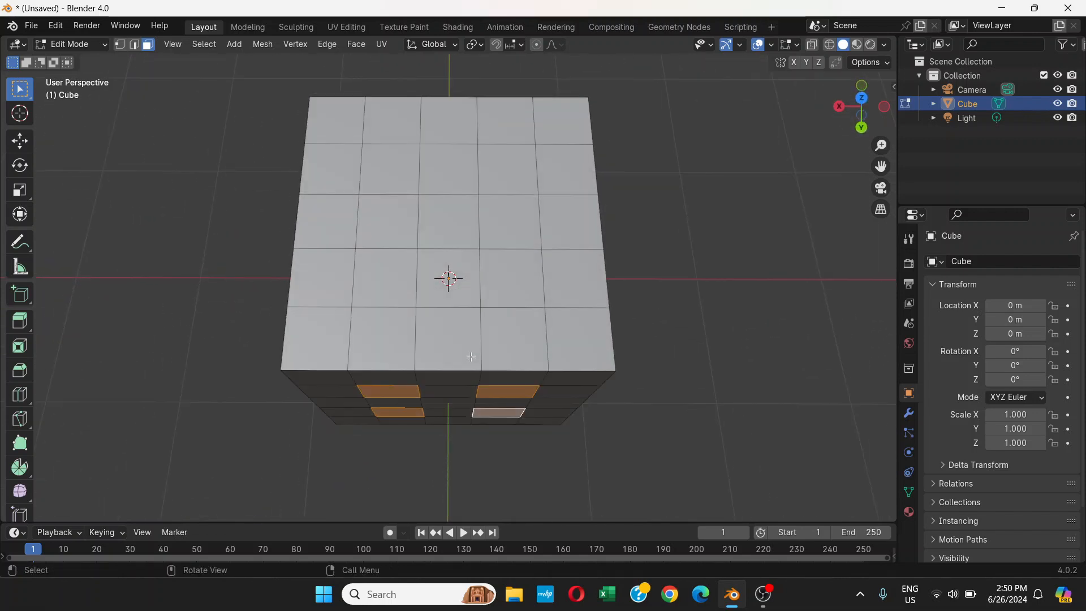
pyautogui.keyDown('shift'); pyautogui.click(381, 178); pyautogui.keyUp('shift')
pyautogui.keyDown('shift'); pyautogui.click(378, 220); pyautogui.keyUp('shift')
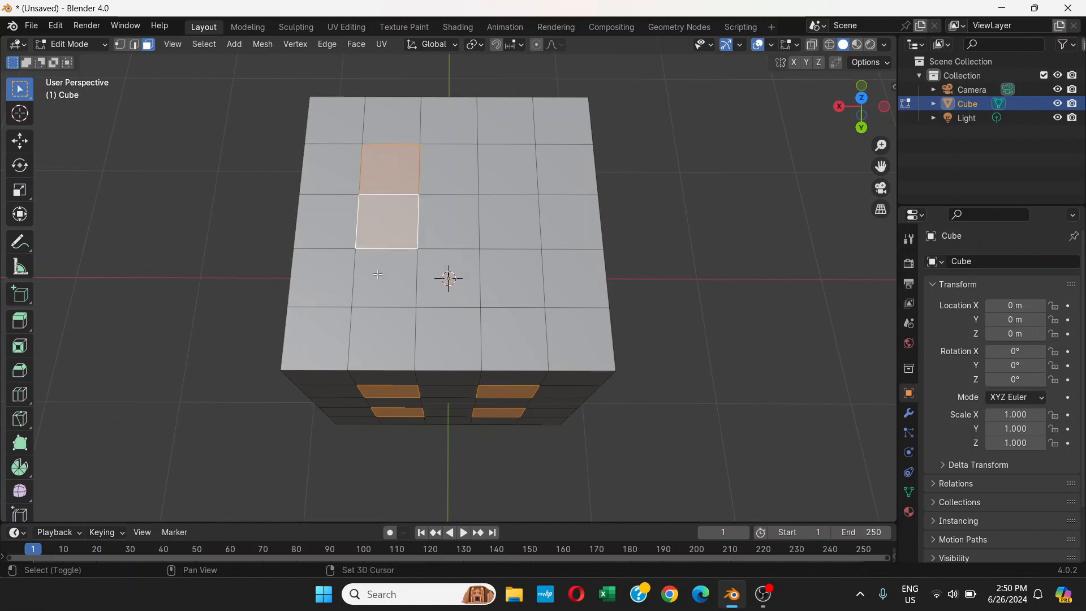
pyautogui.keyDown('shift'); pyautogui.click(378, 275); pyautogui.keyUp('shift')
pyautogui.keyDown('shift'); pyautogui.click(521, 250); pyautogui.keyUp('shift')
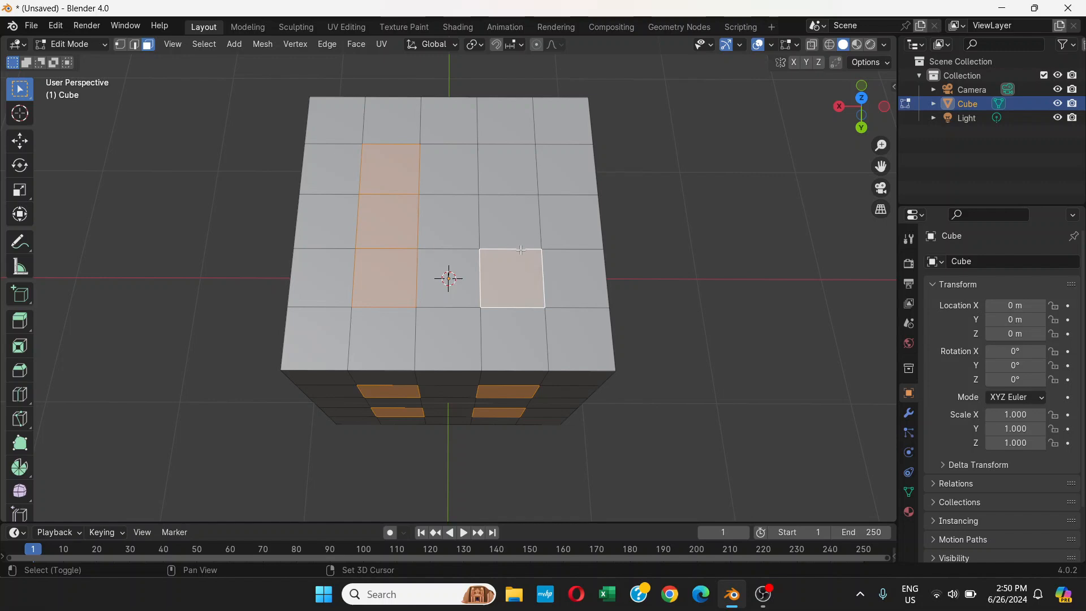
pyautogui.keyDown('shift'); pyautogui.click(511, 224); pyautogui.keyUp('shift')
pyautogui.keyDown('shift'); pyautogui.click(507, 170); pyautogui.keyUp('shift')
# Step: Add the centre face of the cube's underside to the selection
pyautogui.moveTo(616, 298); pyautogui.dragTo(575, 261, button='middle')
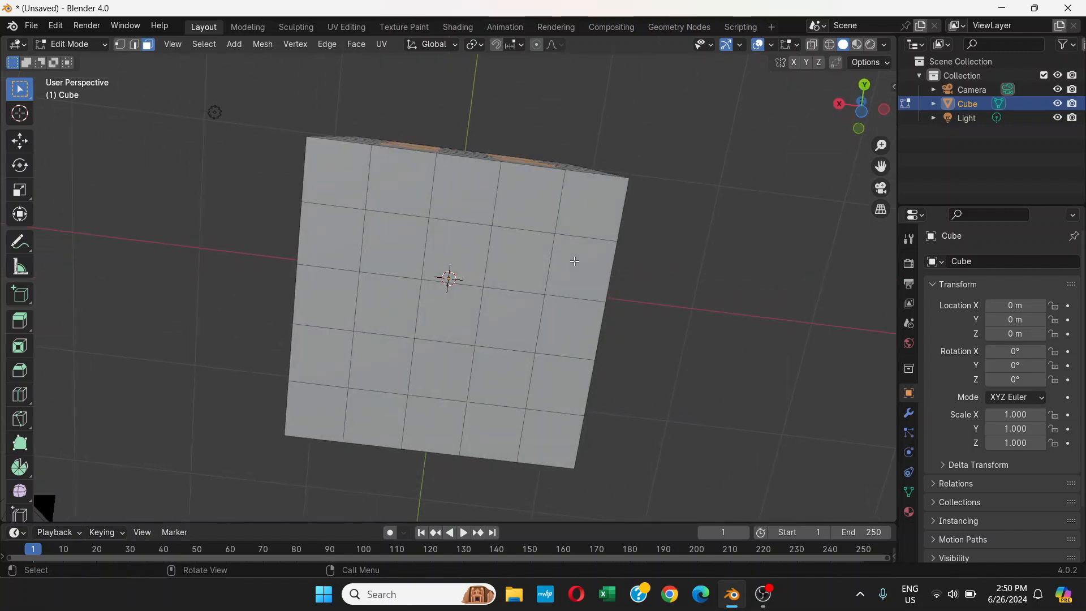
pyautogui.keyDown('shift'); pyautogui.click(447, 317); pyautogui.keyUp('shift')
pyautogui.moveTo(508, 310)
pyautogui.mouseDown(button='middle')
pyautogui.moveTo(542, 271)
pyautogui.moveTo(564, 357)
pyautogui.moveTo(513, 317)
pyautogui.moveTo(498, 391)
pyautogui.moveTo(493, 300)
pyautogui.mouseUp(button='middle')
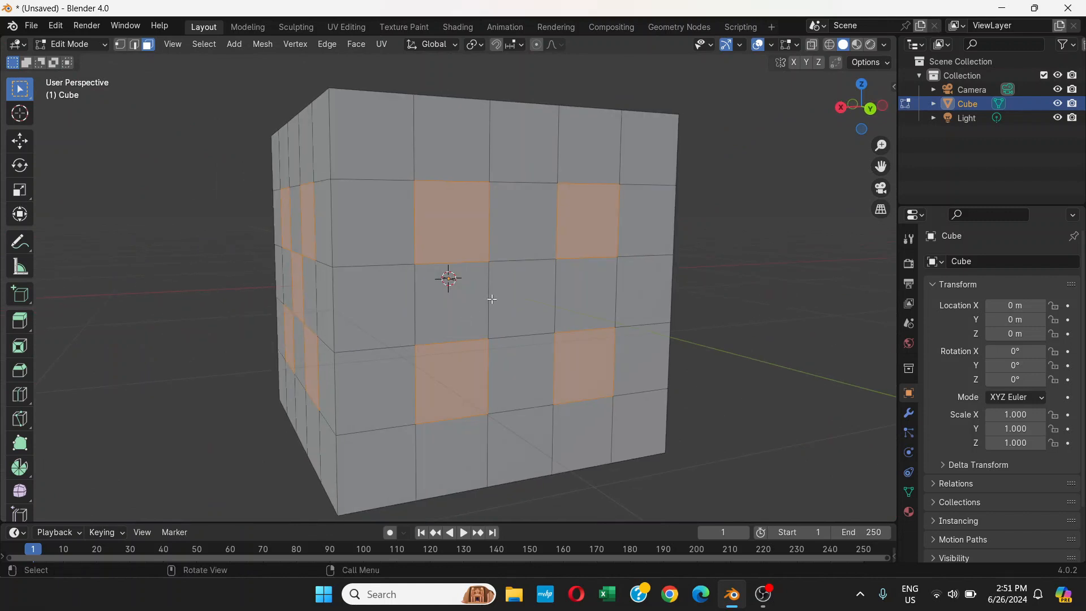
# Step: Create a new material for the cube and add a second slot with another new material
pyautogui.scroll(2, 523, 272)
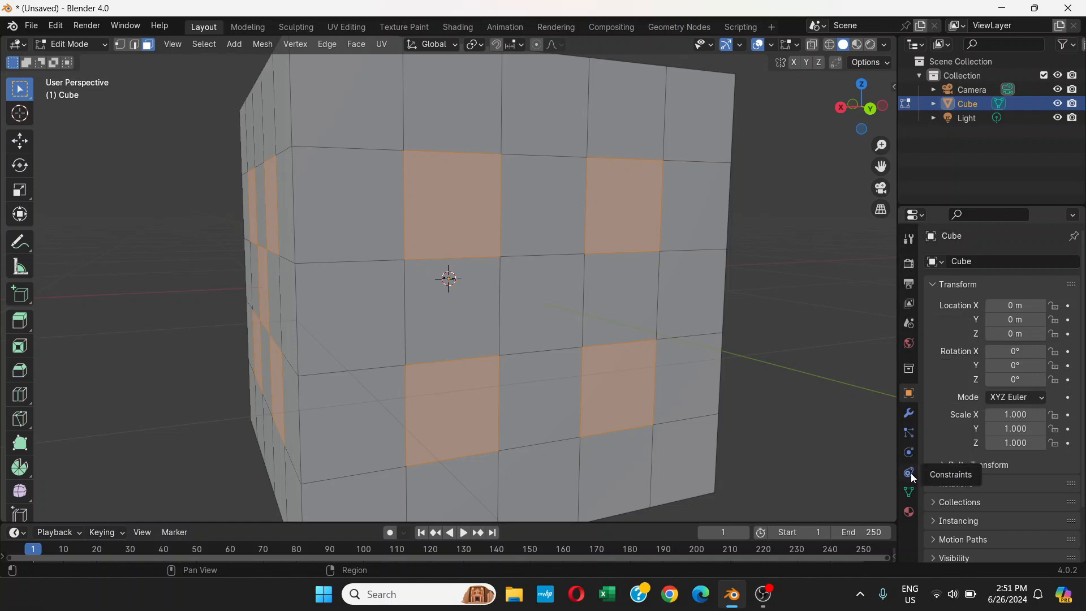
pyautogui.click(909, 514)
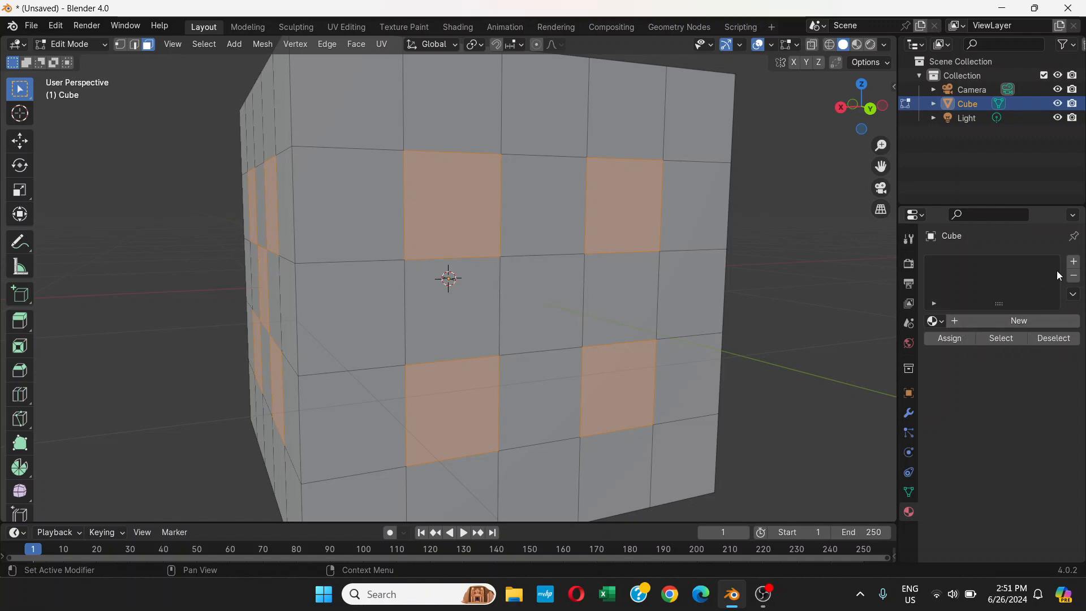
pyautogui.click(997, 321)
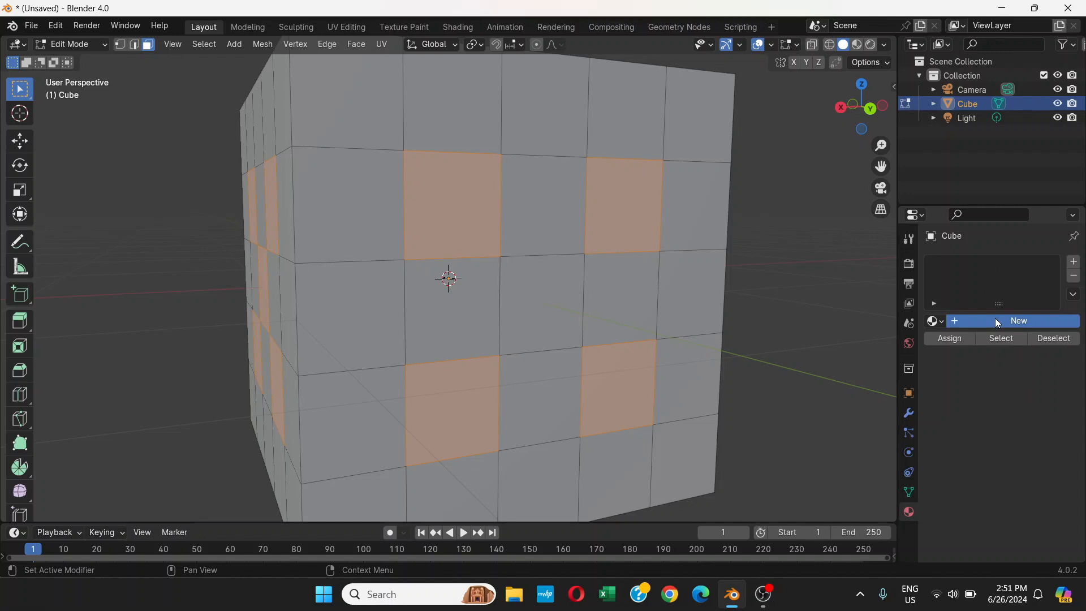
pyautogui.click(965, 321)
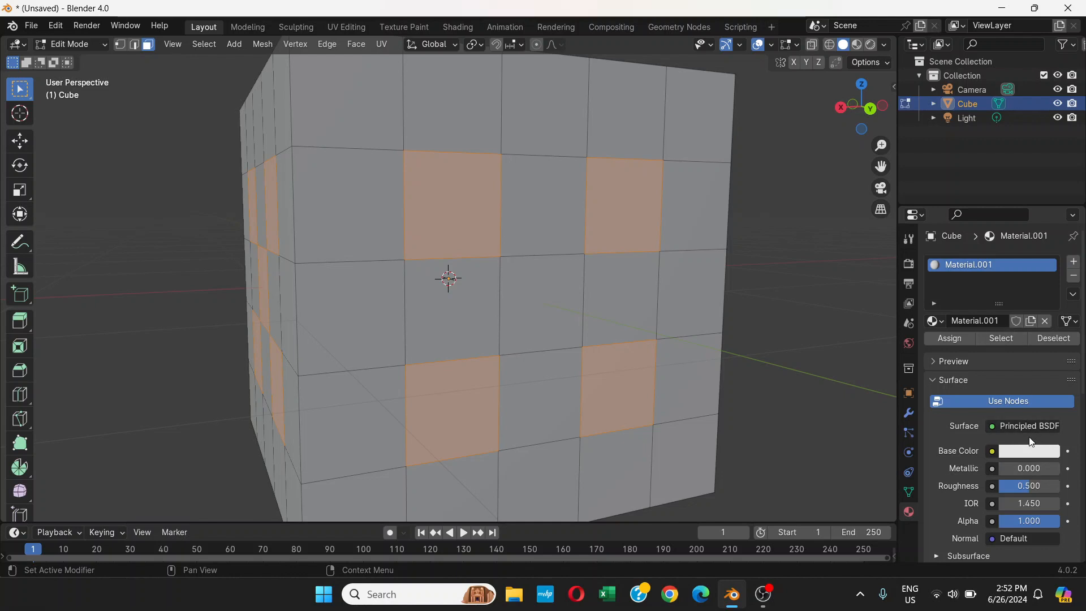
pyautogui.click(1030, 452)
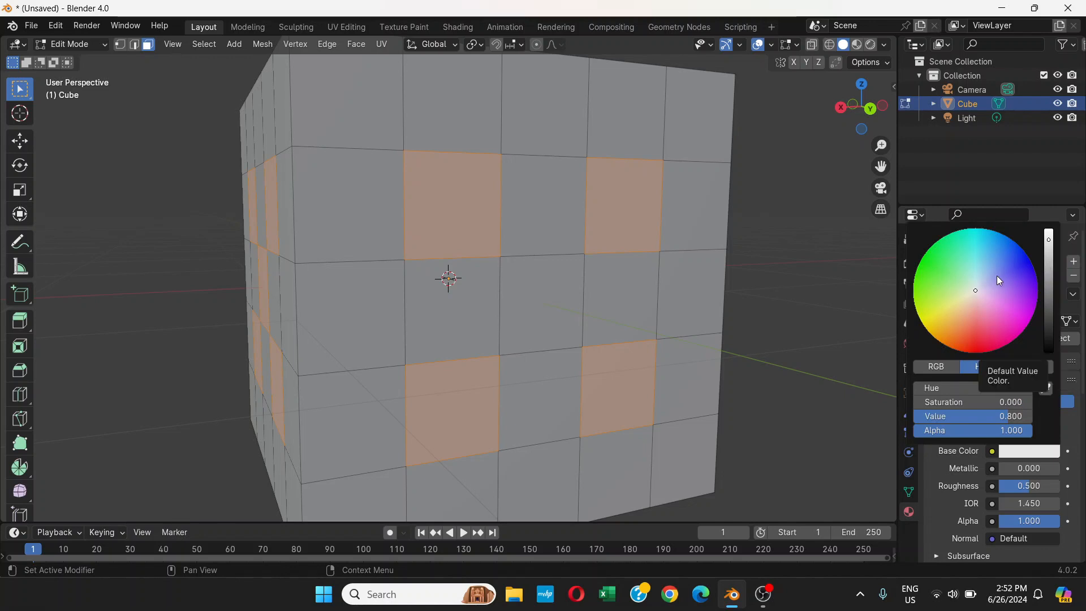
pyautogui.click(1028, 449)
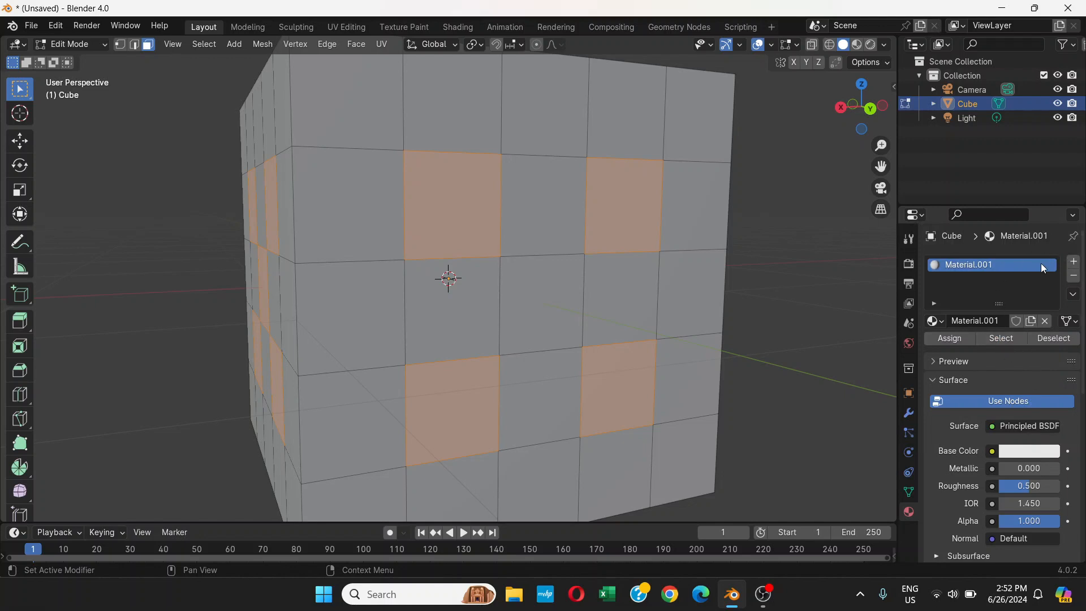
pyautogui.click(1073, 264)
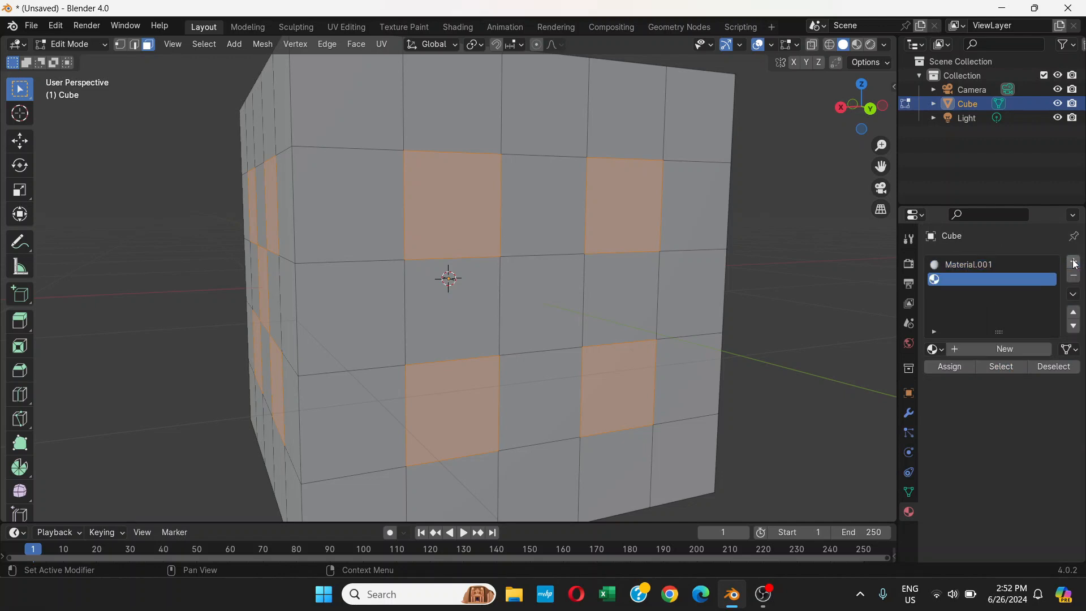
pyautogui.click(992, 351)
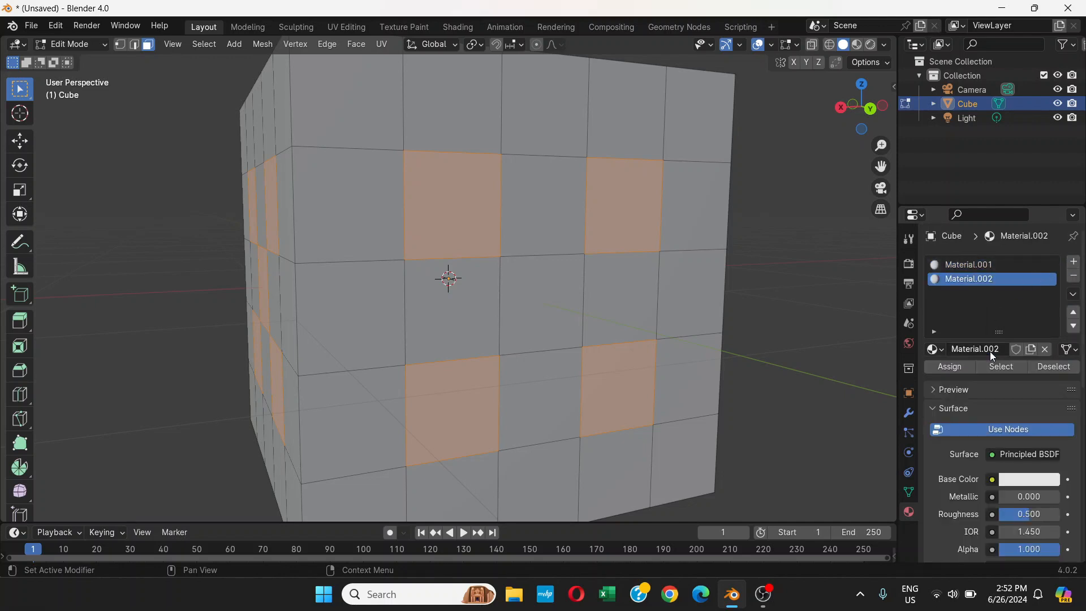
# Step: Rename the cube's first material as "cube"
pyautogui.click(976, 266)
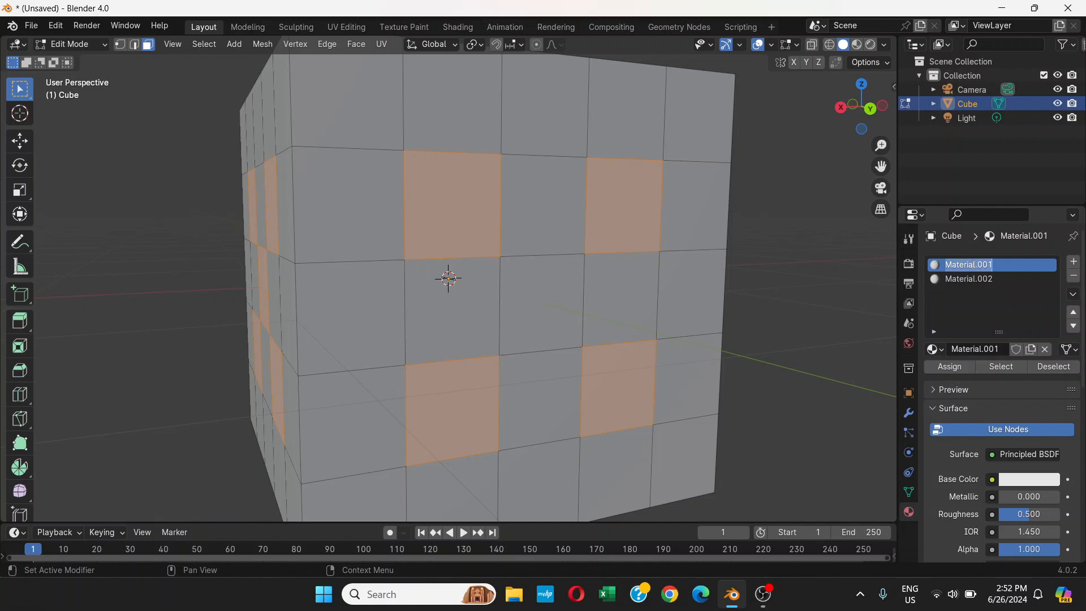
pyautogui.write('cube')
pyautogui.press('Return')
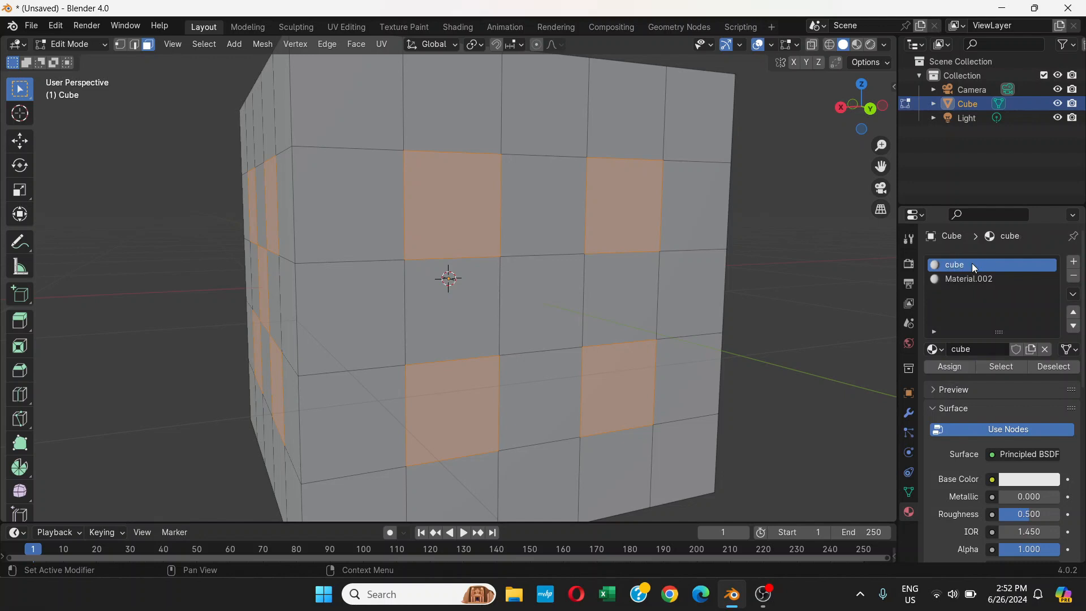
# Step: Rename the second material as "number" and assign it to the selected faces
pyautogui.click(975, 280)
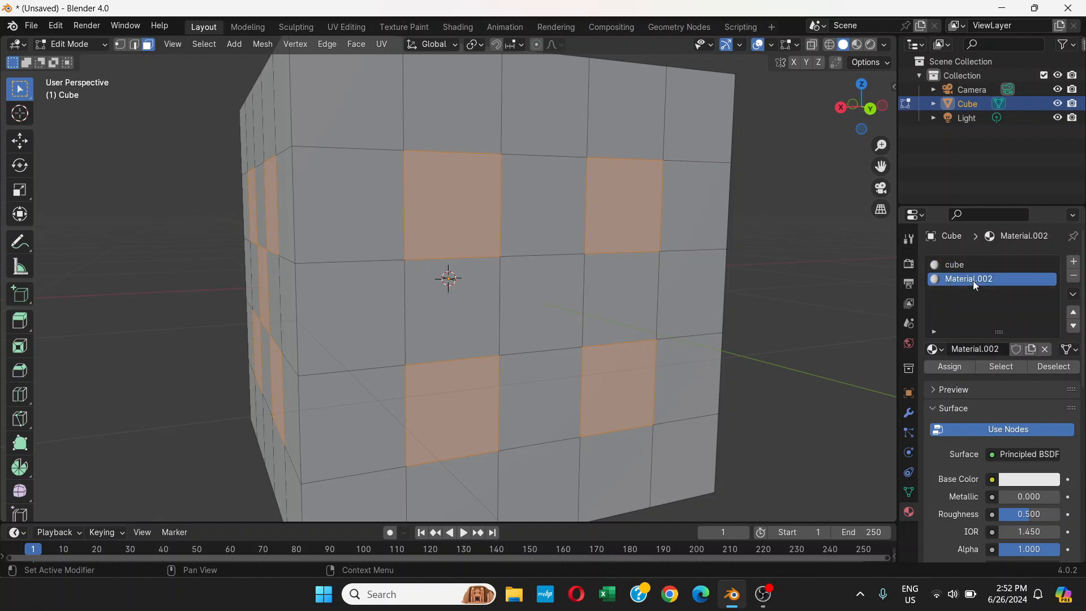
pyautogui.write('number')
pyautogui.press('Return')
pyautogui.click(950, 368)
pyautogui.click(948, 368)
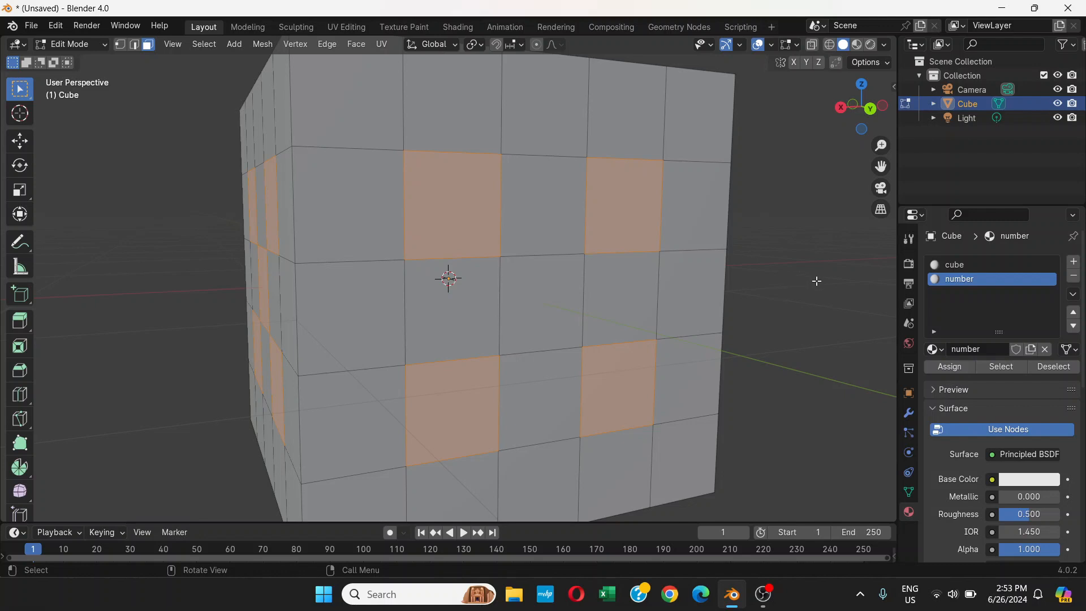
# Step: Try to extrude the selected pip faces individually along their normals
pyautogui.scroll(-3, 552, 272)
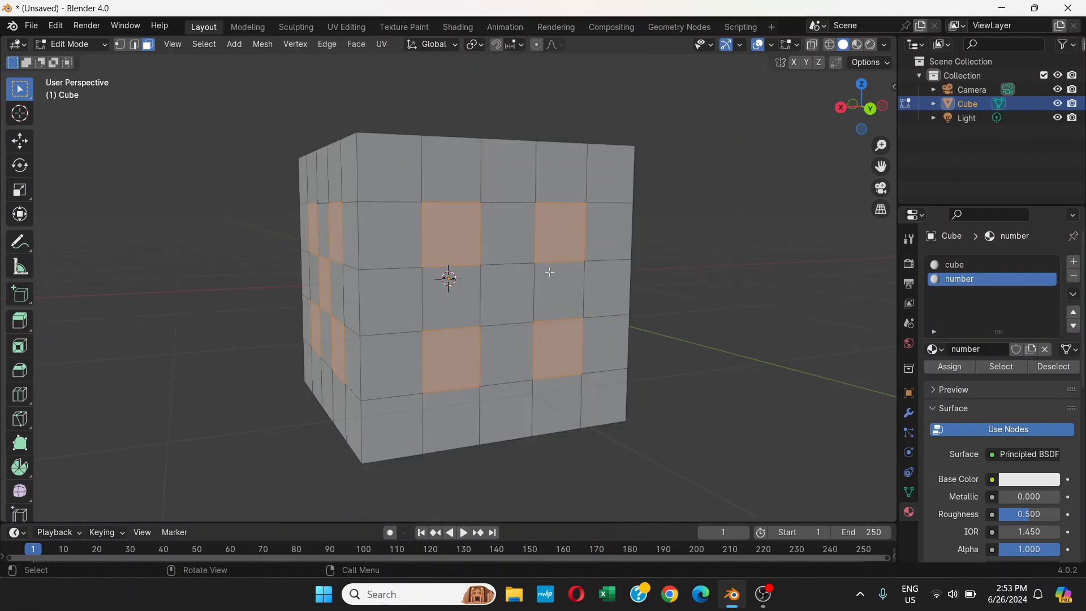
pyautogui.moveTo(549, 264); pyautogui.dragTo(511, 262, button='middle')
pyautogui.scroll(2, 511, 262)
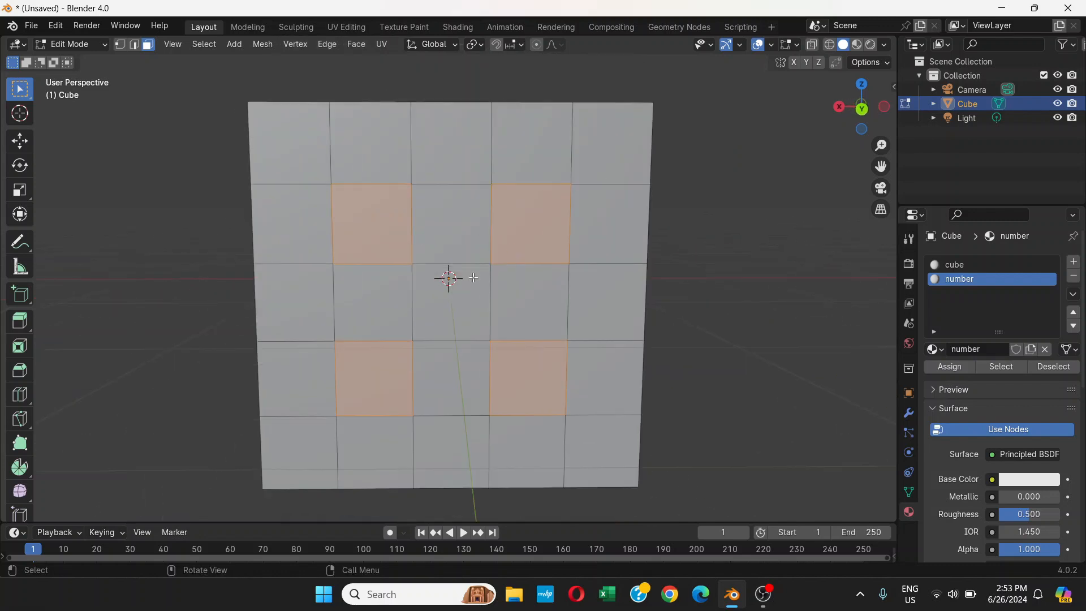
pyautogui.click(361, 44)
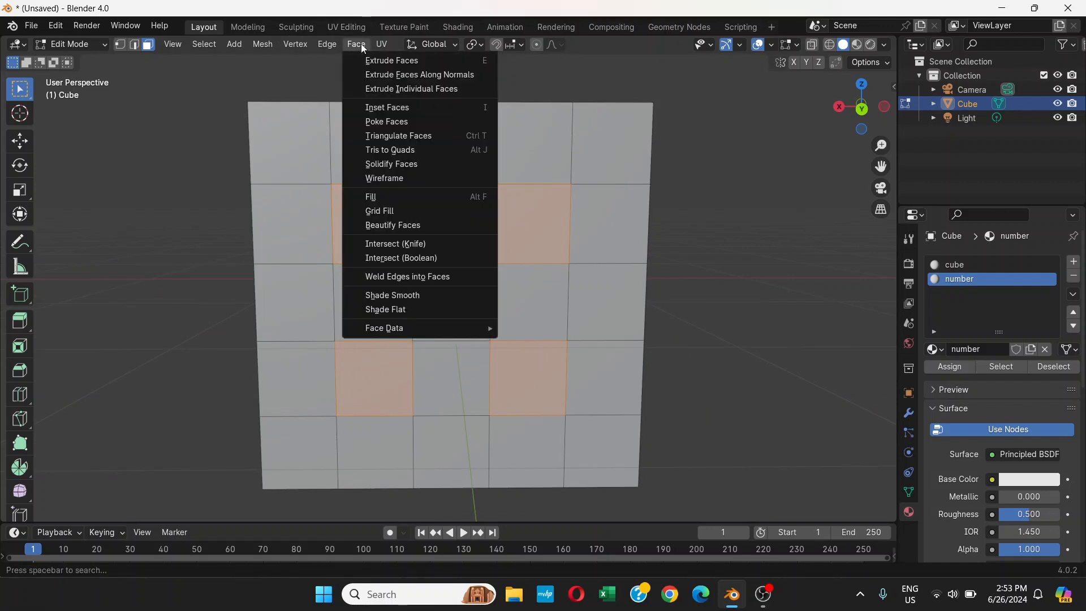
pyautogui.click(399, 91)
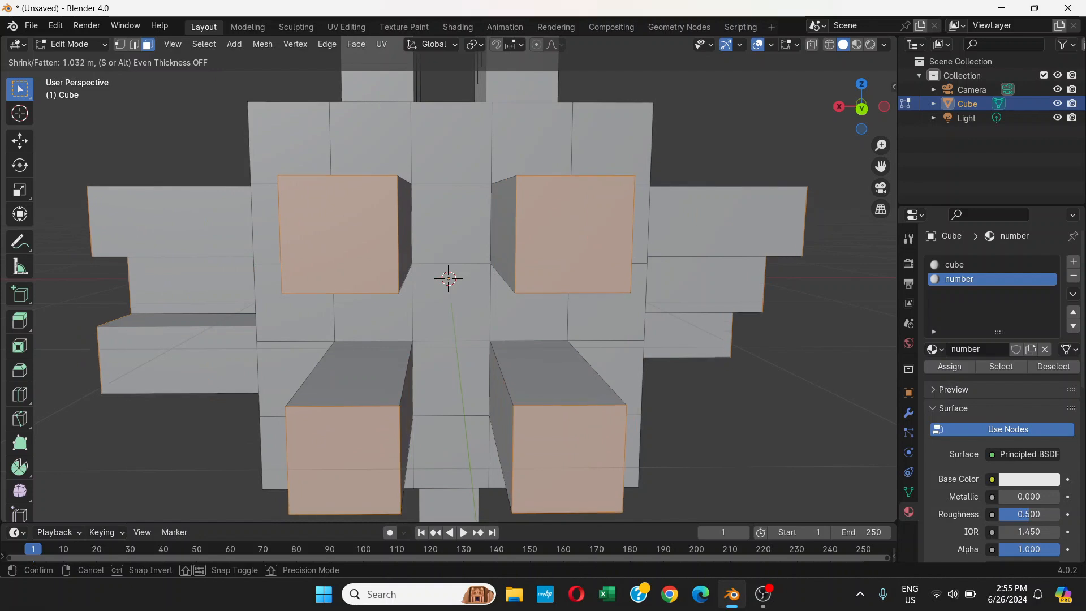
pyautogui.press('Escape')
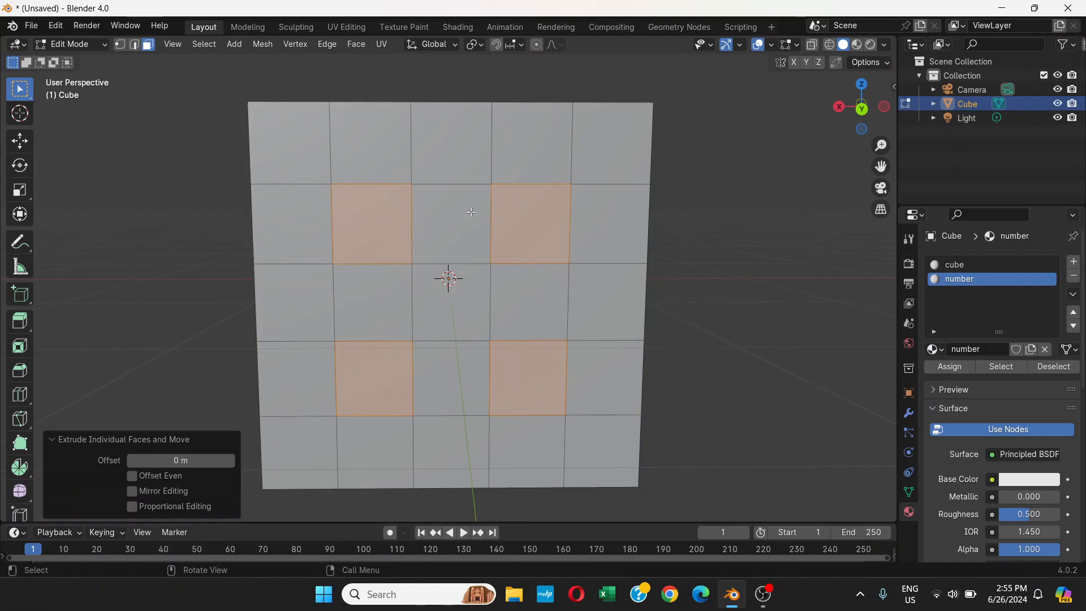
pyautogui.press('i')
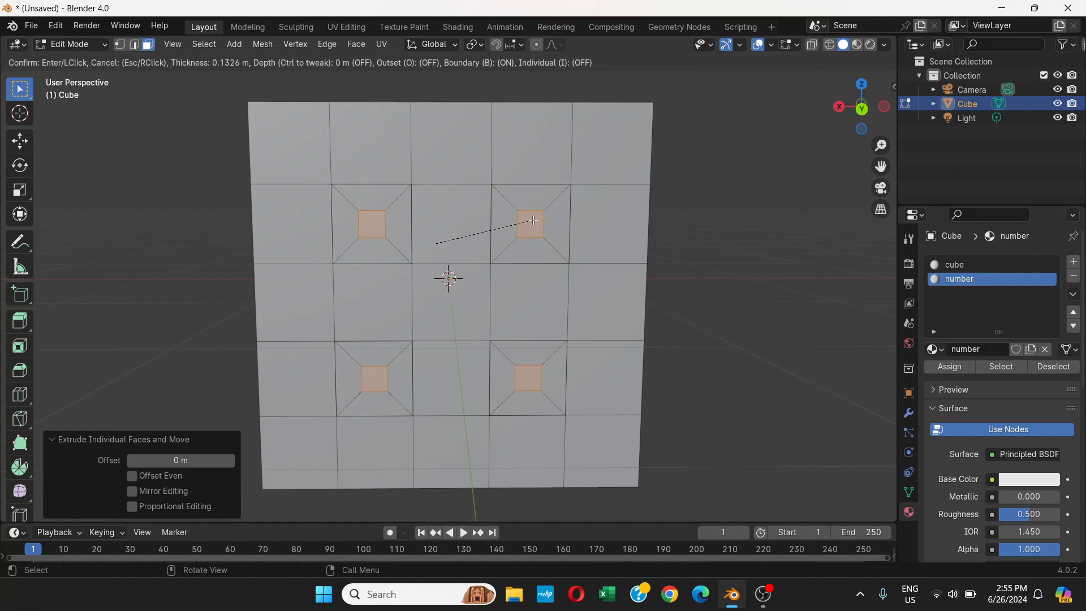
pyautogui.press('Escape')
pyautogui.hotkey('ctrl', 'z')
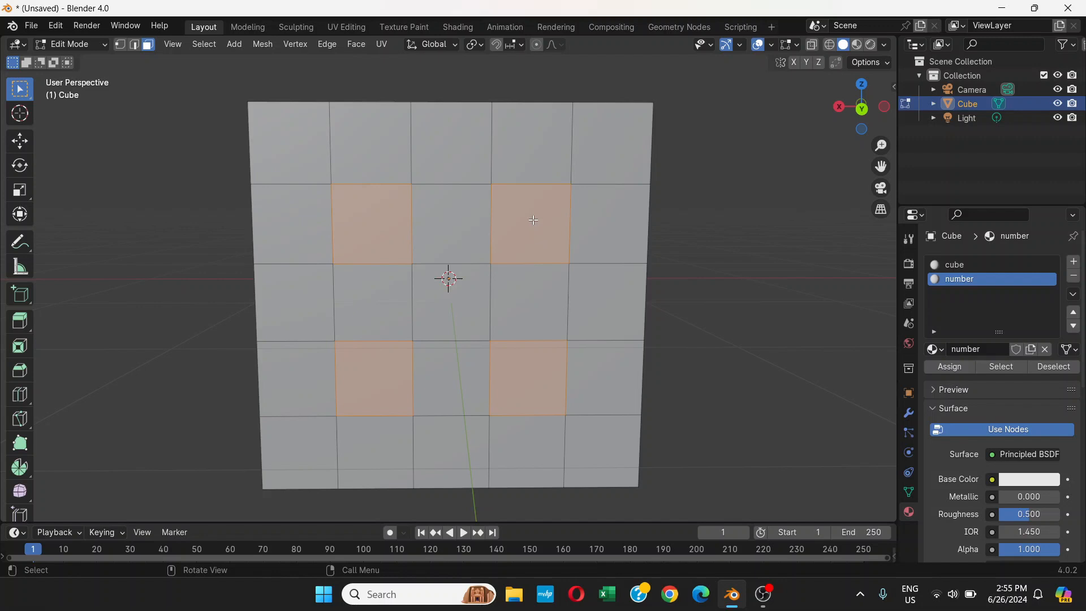
pyautogui.press('g')
pyautogui.press('Escape')
pyautogui.click(353, 49)
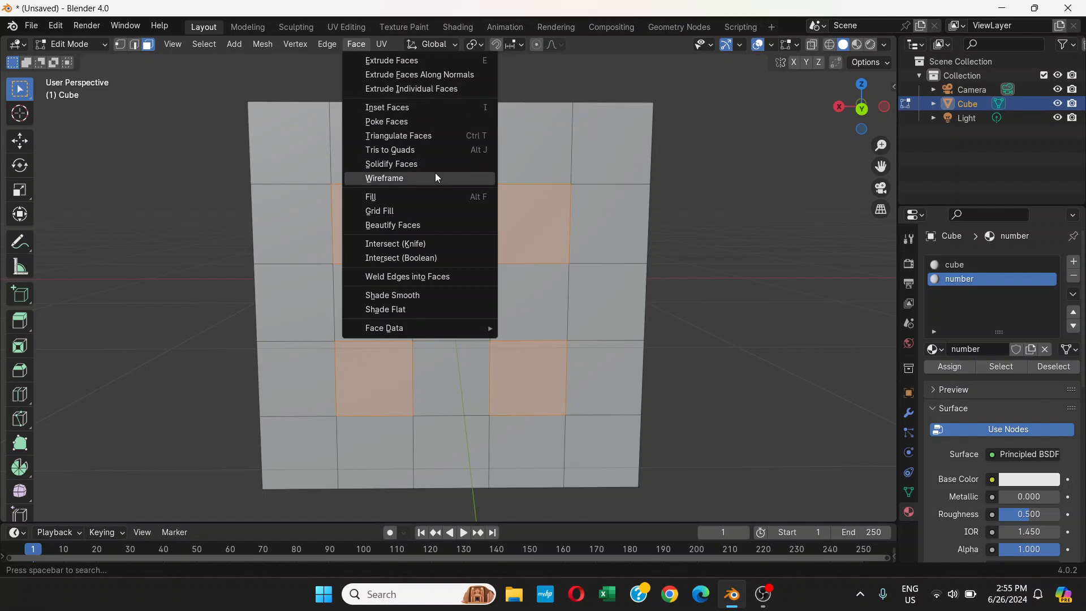
pyautogui.press('Escape')
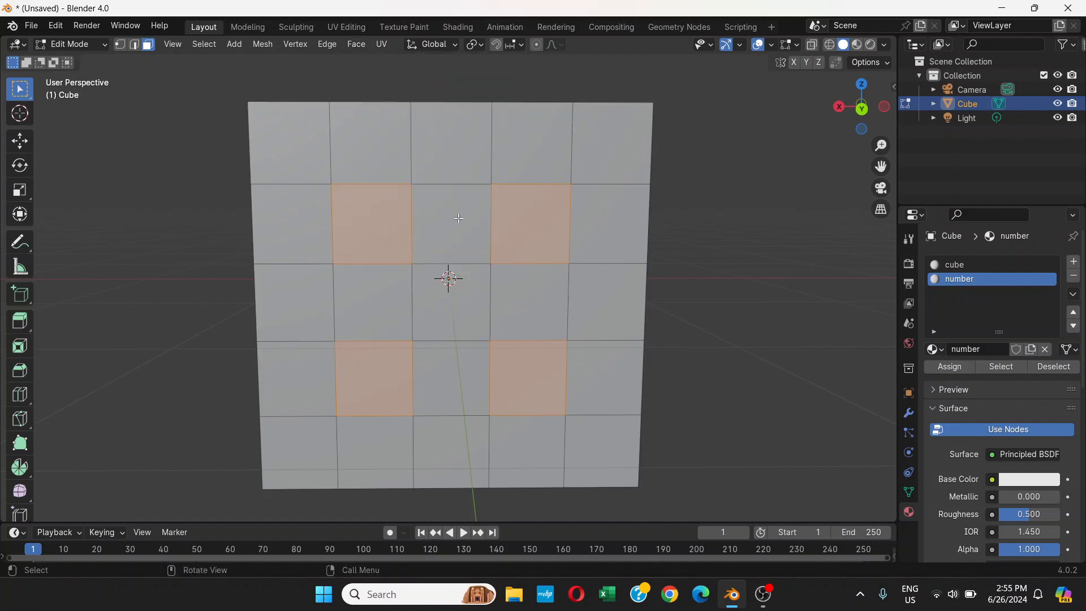
# Step: Try to extrude the selected pip faces together as one region and undo it
pyautogui.click(358, 46)
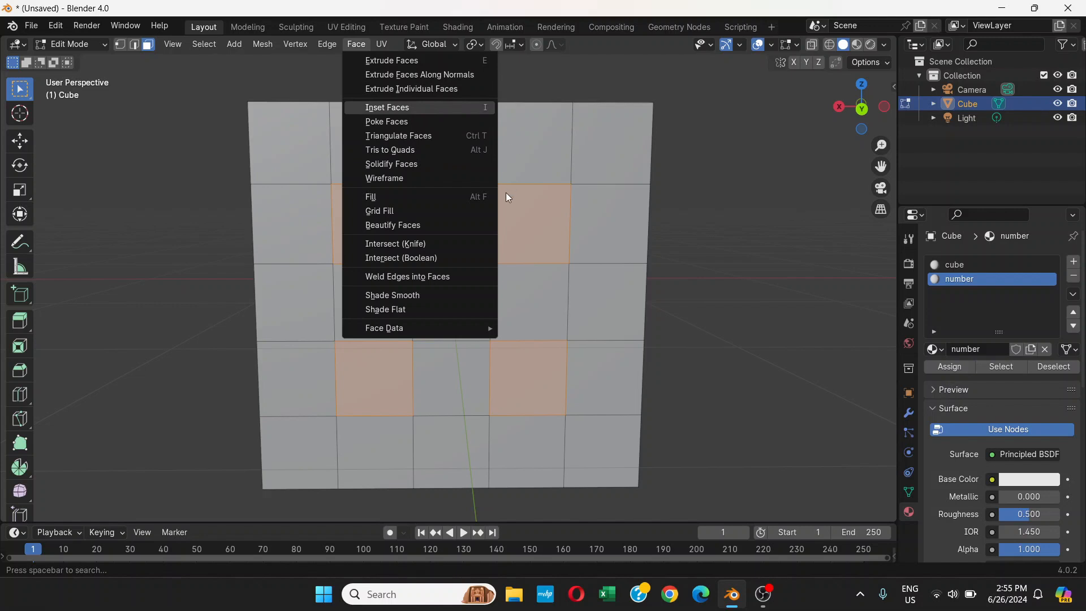
pyautogui.click(386, 61)
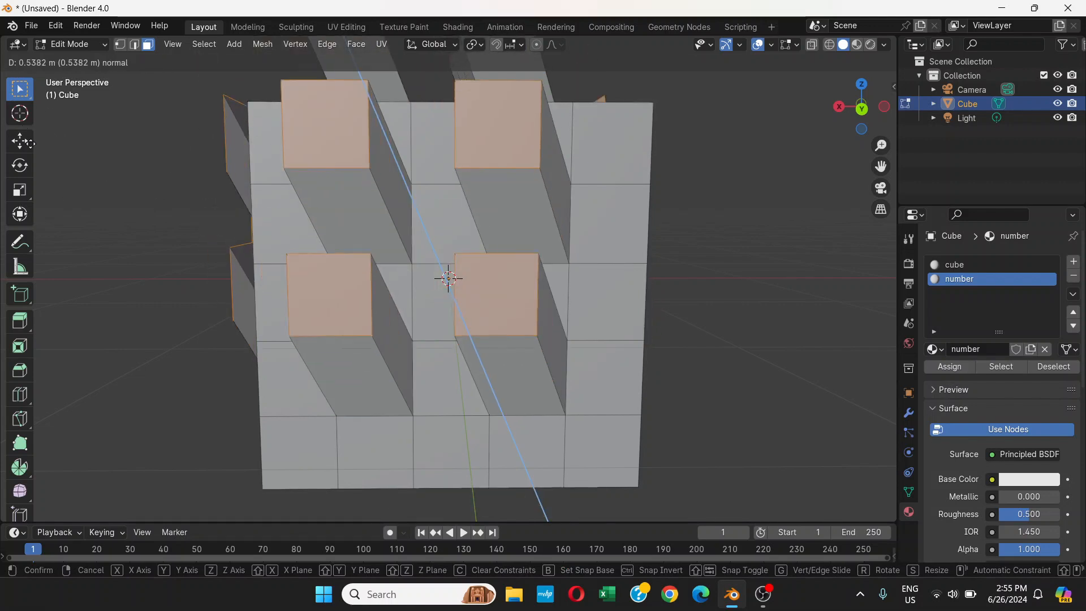
pyautogui.rightClick(55, 154)
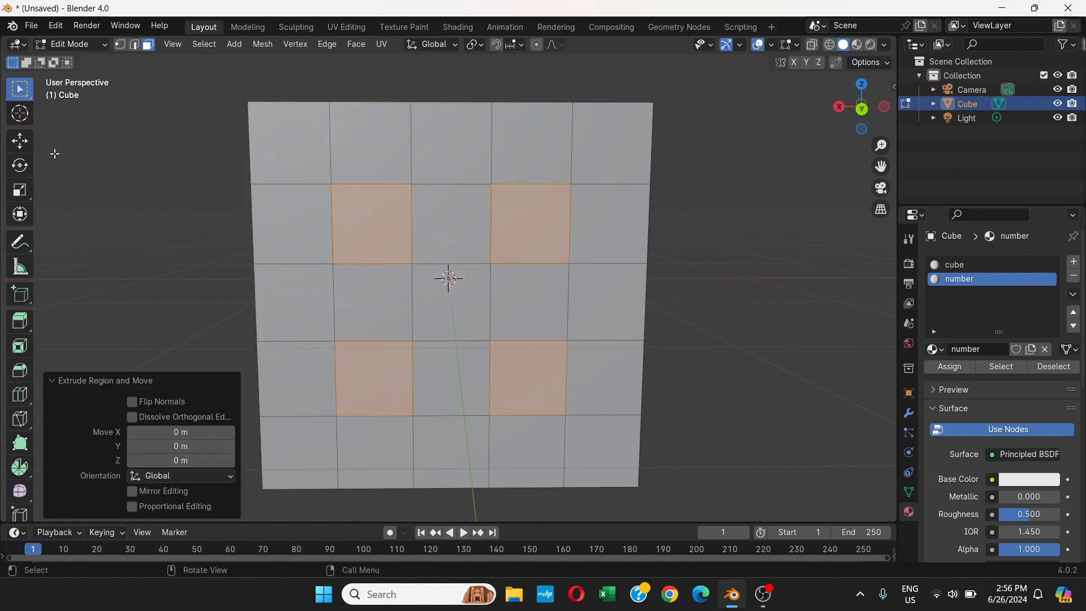
pyautogui.hotkey('ctrl', 'z')
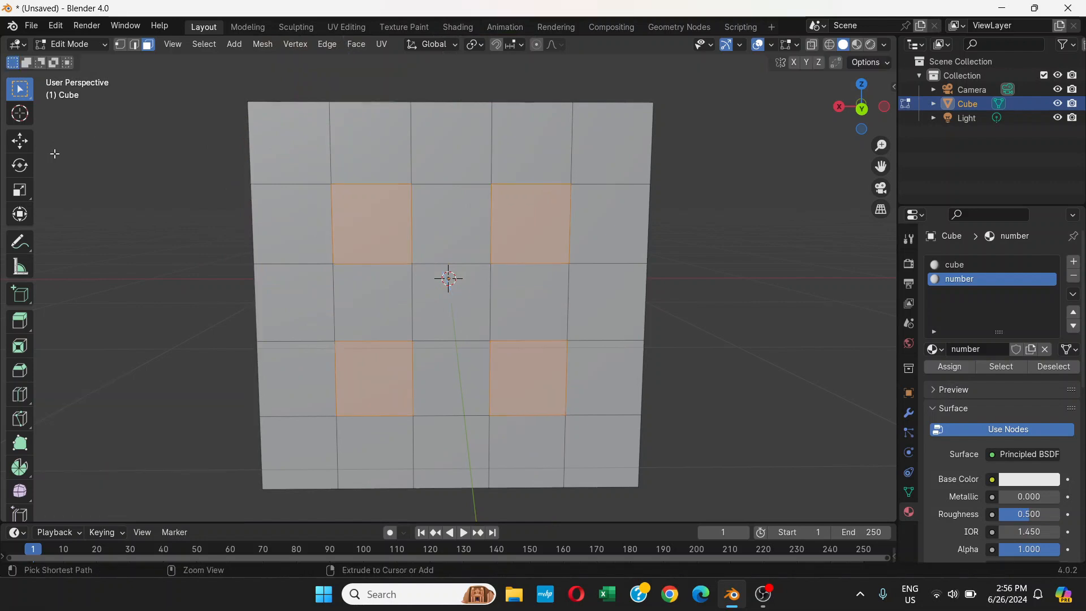
# Step: Extrude the selected pip faces individually with an offset of 0 m
pyautogui.click(356, 45)
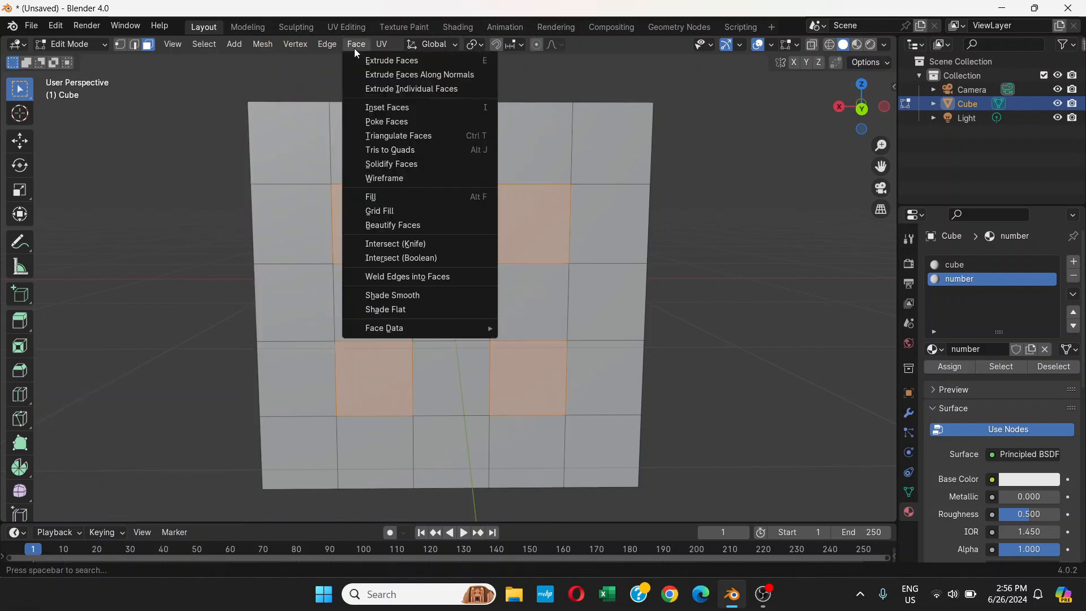
pyautogui.click(371, 89)
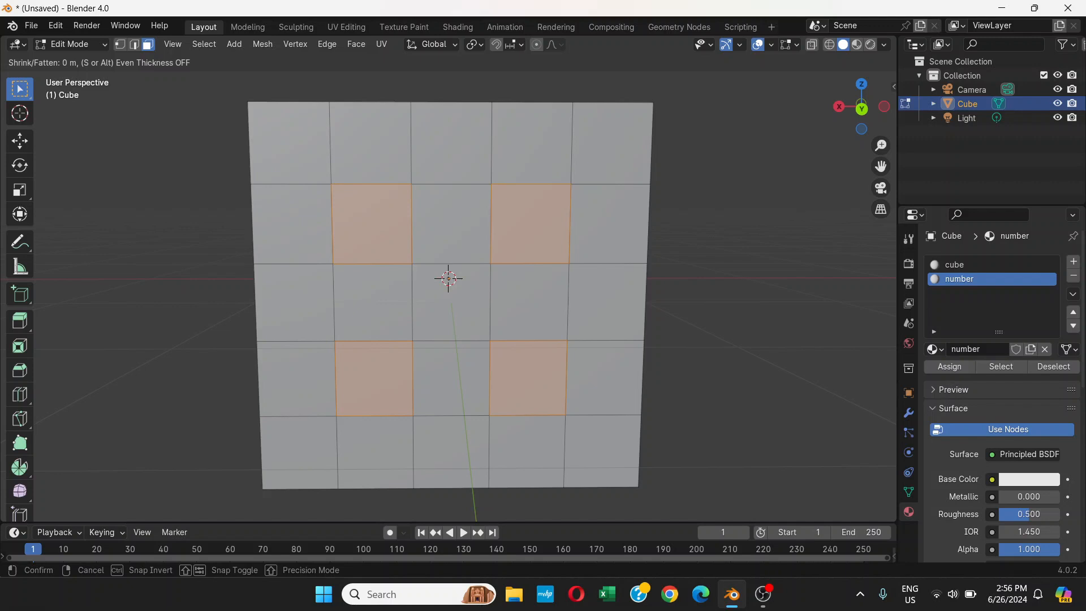
pyautogui.click(371, 90)
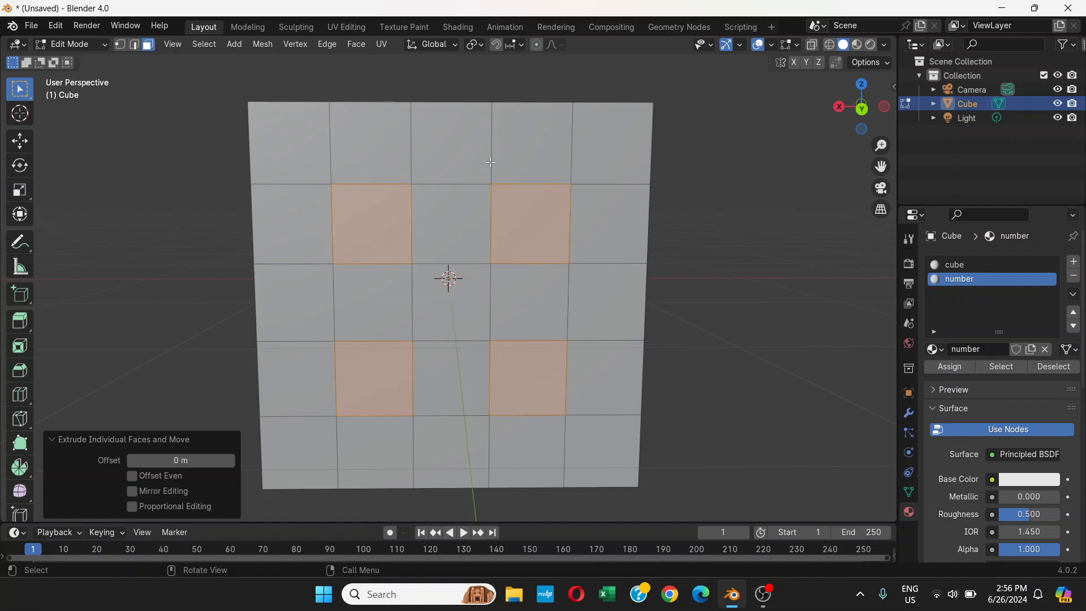
# Step: Inset the selected pip faces by a thickness of about 0.024 m
pyautogui.scroll(1, 516, 202)
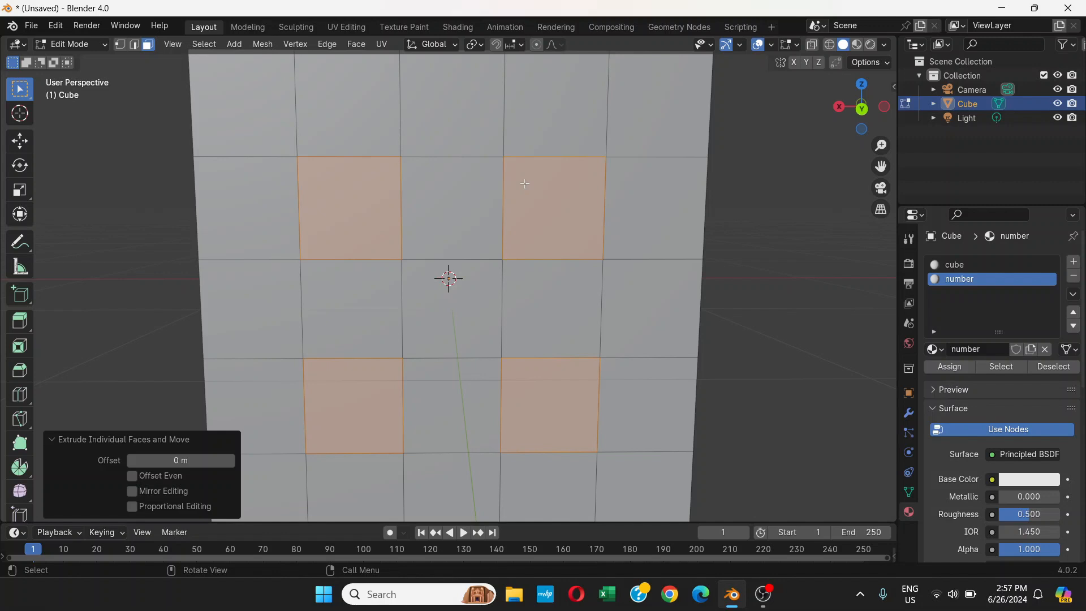
pyautogui.click(357, 45)
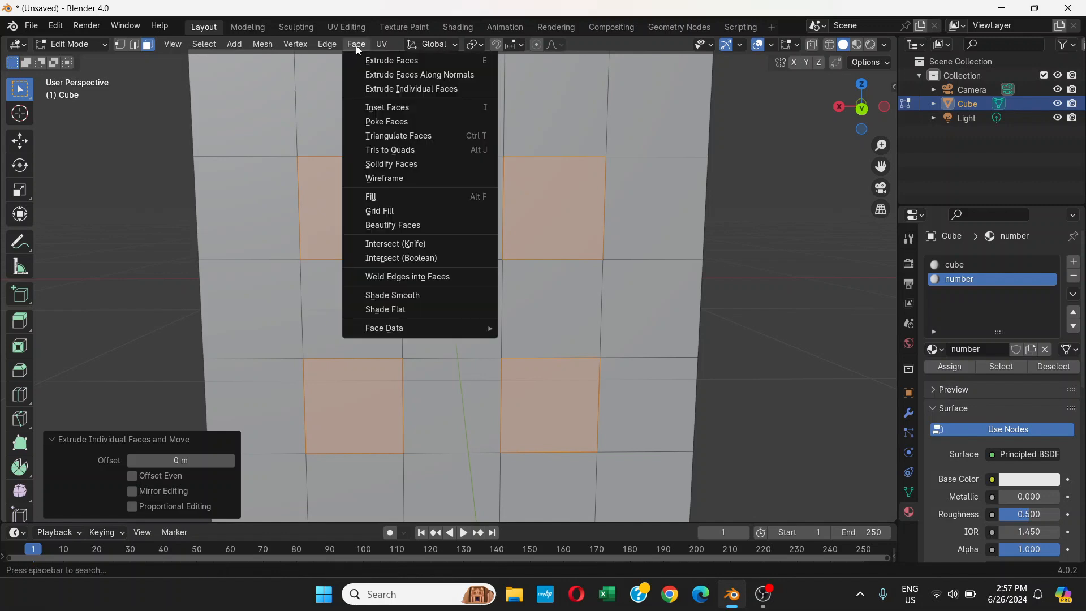
pyautogui.click(371, 109)
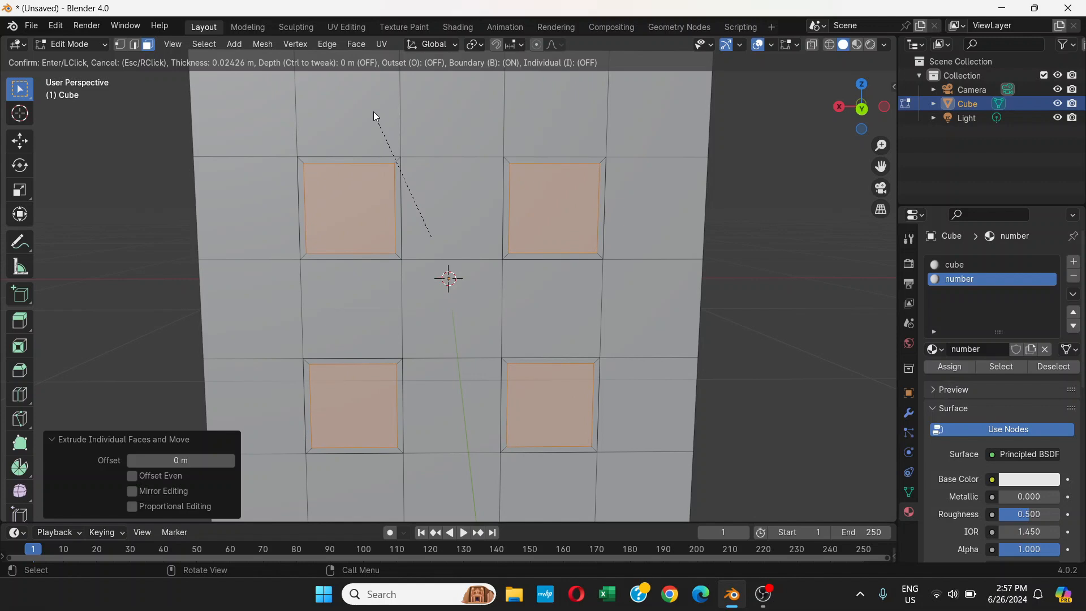
pyautogui.click(374, 112)
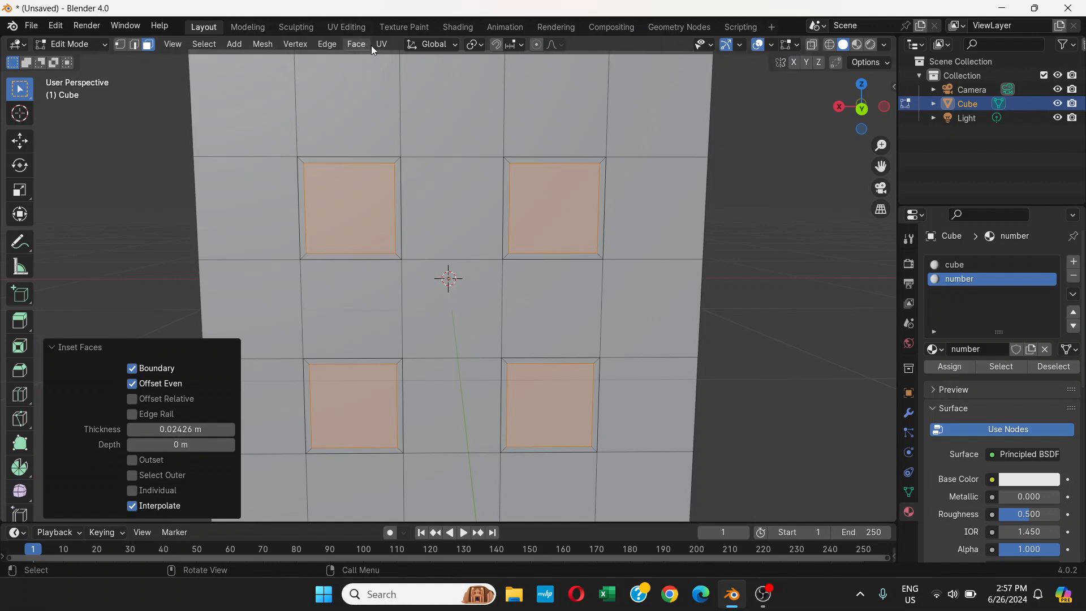
# Step: Poke the inset pip faces, trying an offset of -0.18 m before setting it to 0 m
pyautogui.click(357, 44)
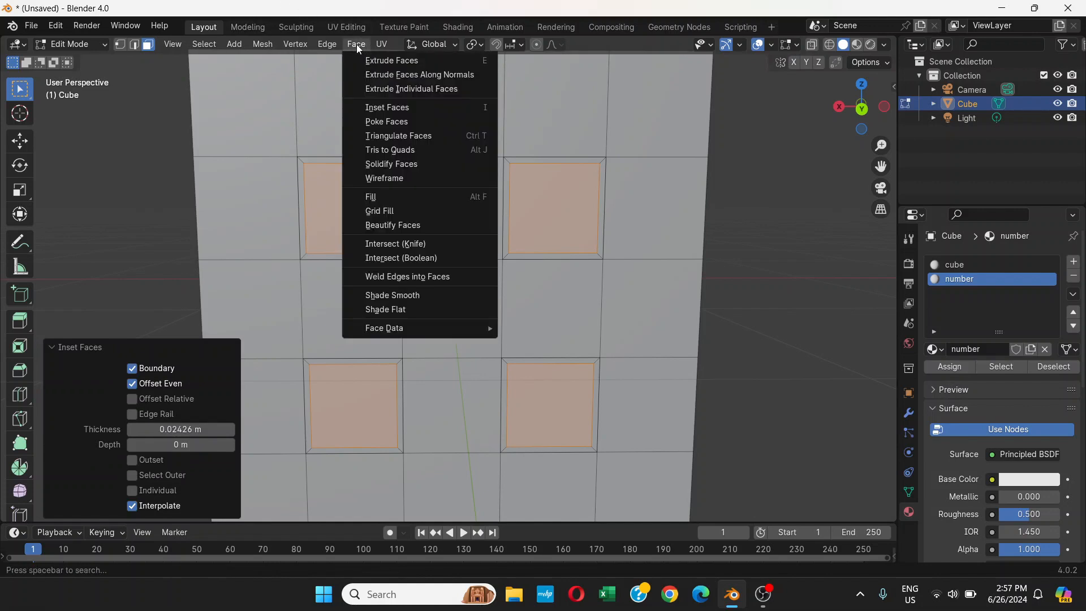
pyautogui.click(395, 123)
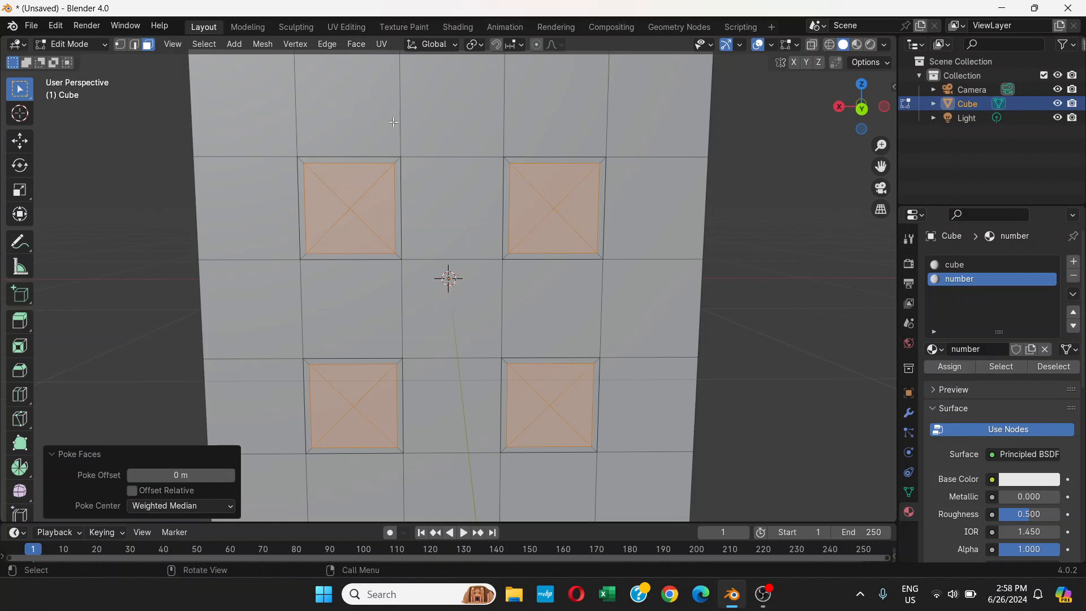
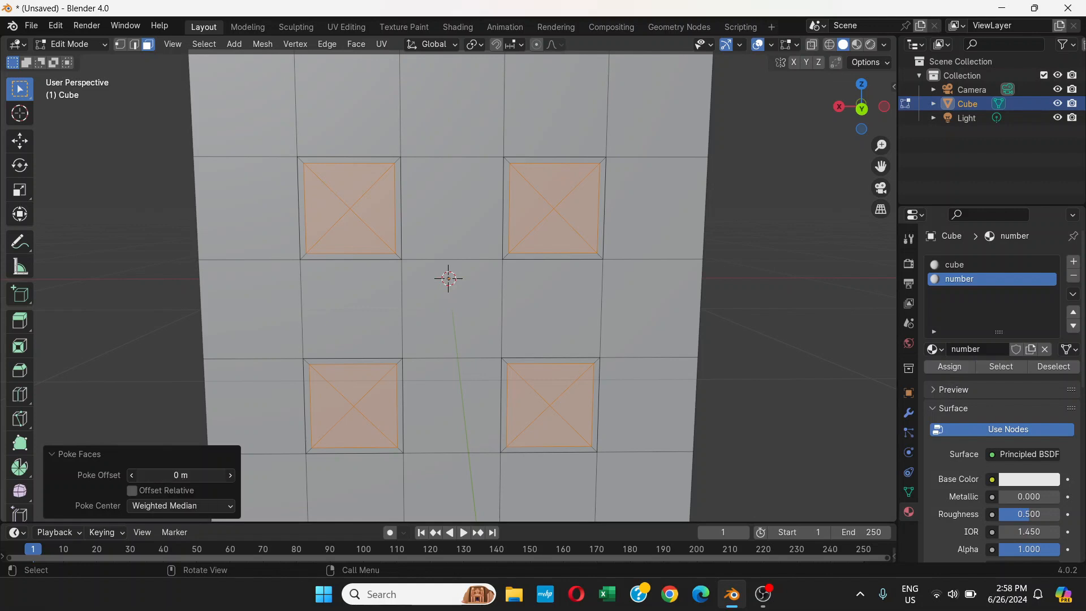
pyautogui.moveTo(181, 476); pyautogui.dragTo(149, 475)
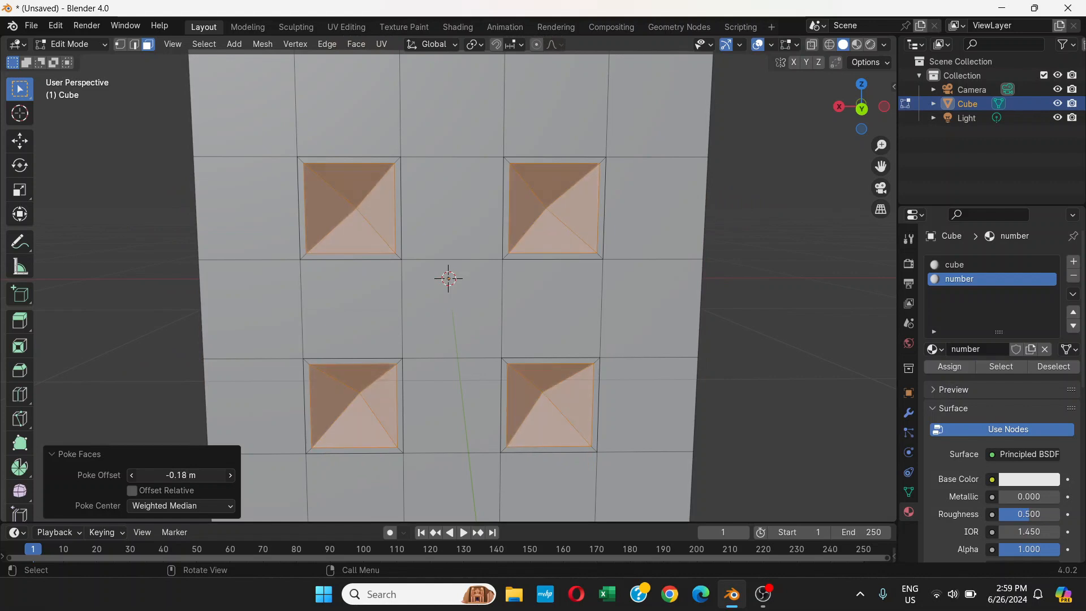
pyautogui.click(188, 475)
pyautogui.write('0')
pyautogui.press('Return')
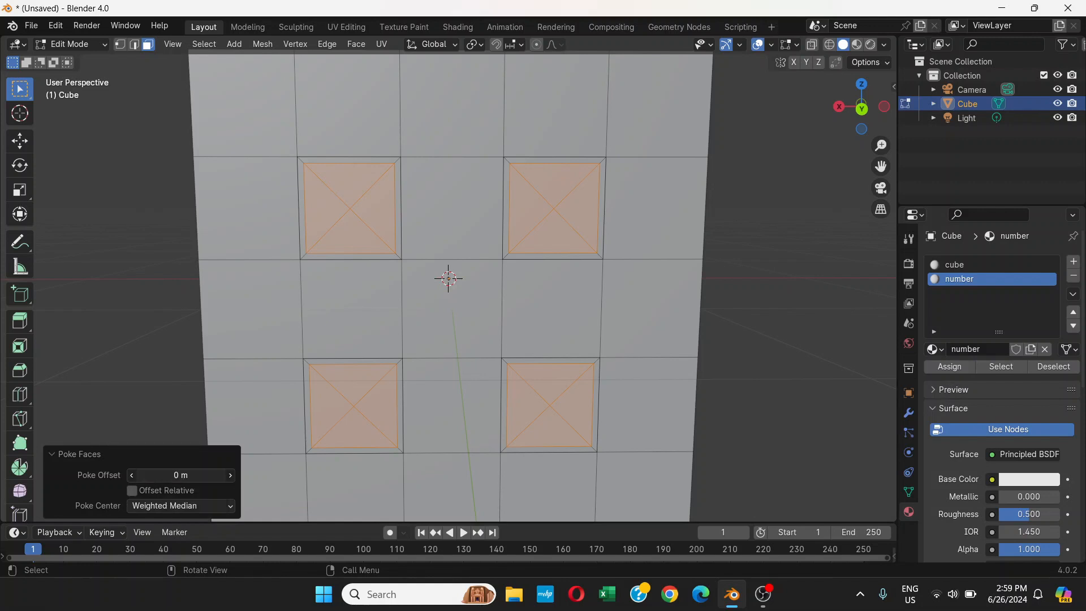
# Step: Sink the centres of the poked pip faces into the cube with a poke offset of -0.06 m
pyautogui.moveTo(181, 475)
pyautogui.mouseDown()
pyautogui.moveTo(171, 475)
pyautogui.moveTo(180, 475)
pyautogui.mouseUp()
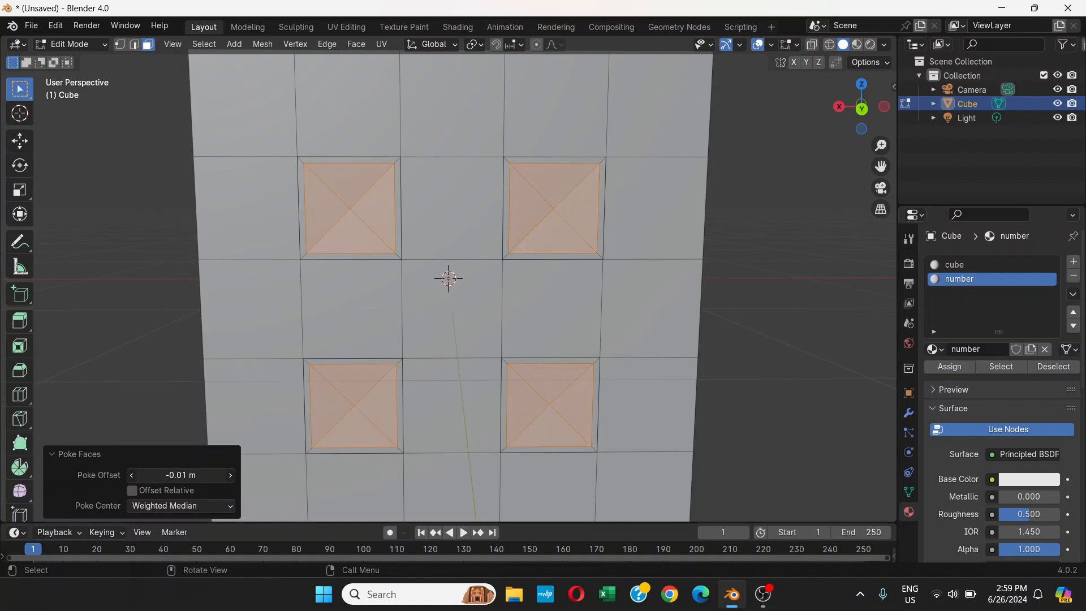
pyautogui.click(129, 476)
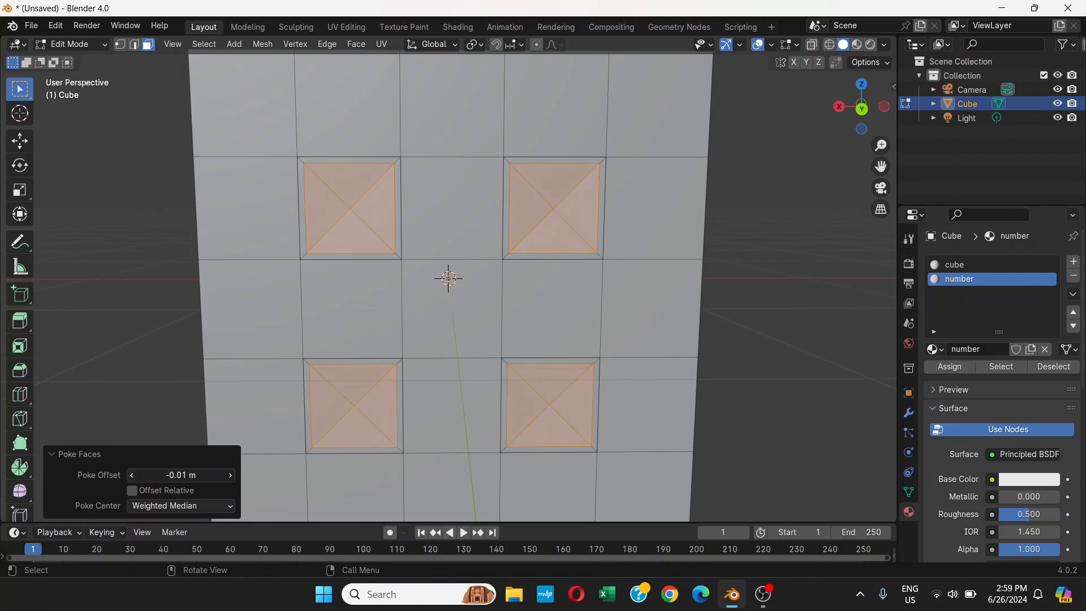
pyautogui.click(228, 476)
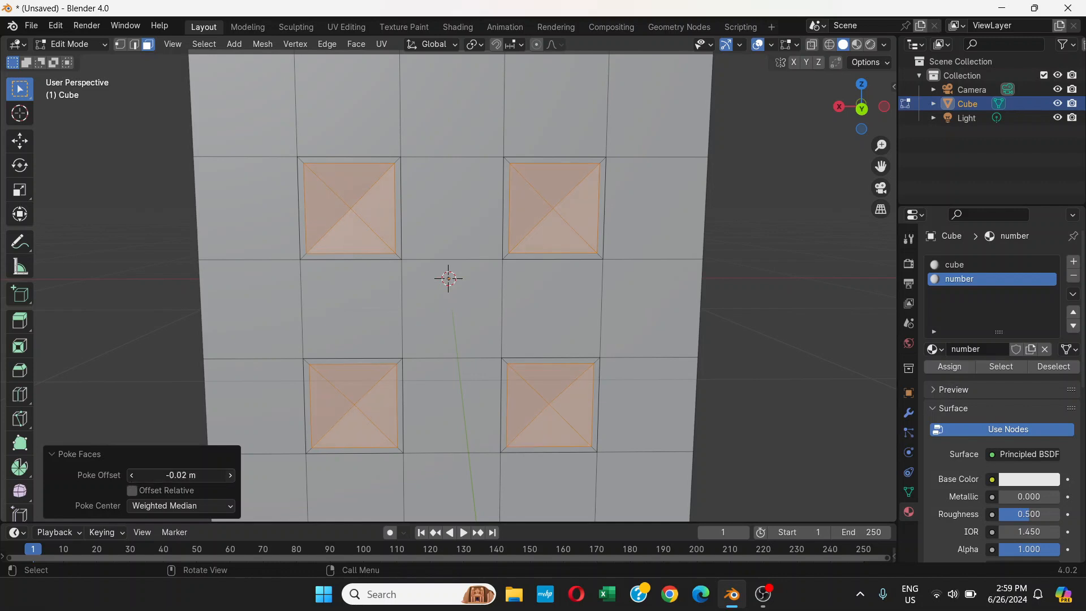
pyautogui.click(133, 476)
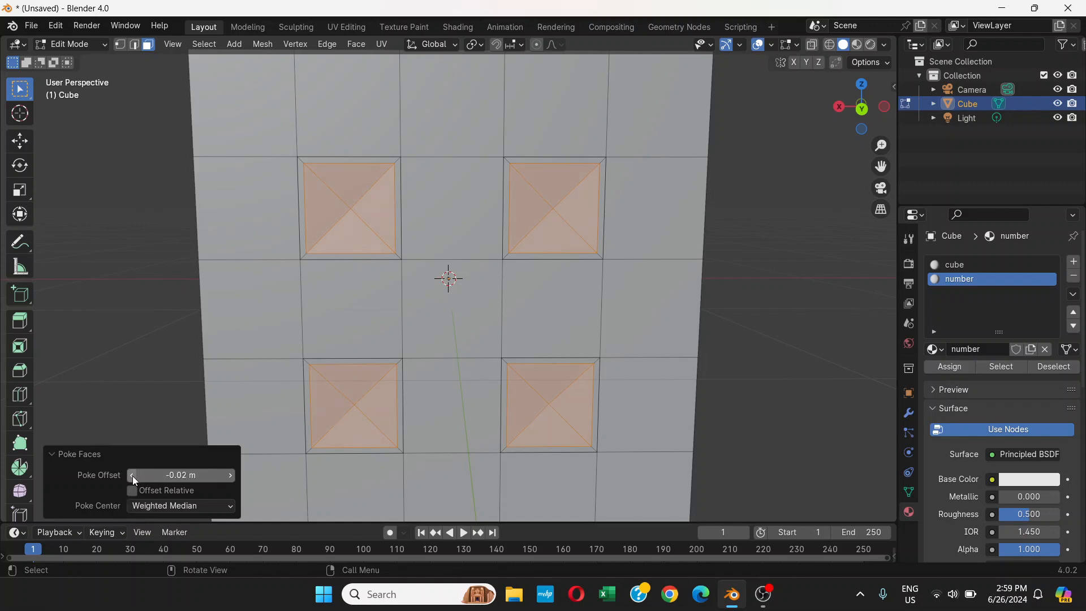
pyautogui.click(230, 476)
pyautogui.click(230, 476)
pyautogui.click(230, 476)
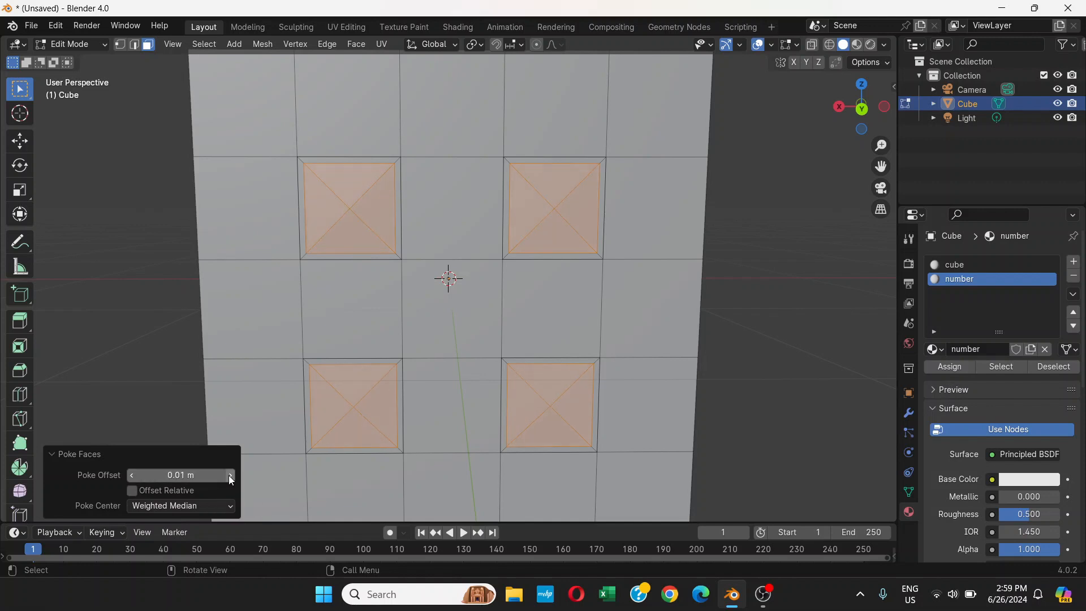
pyautogui.click(133, 475)
pyautogui.click(132, 476)
pyautogui.click(132, 476)
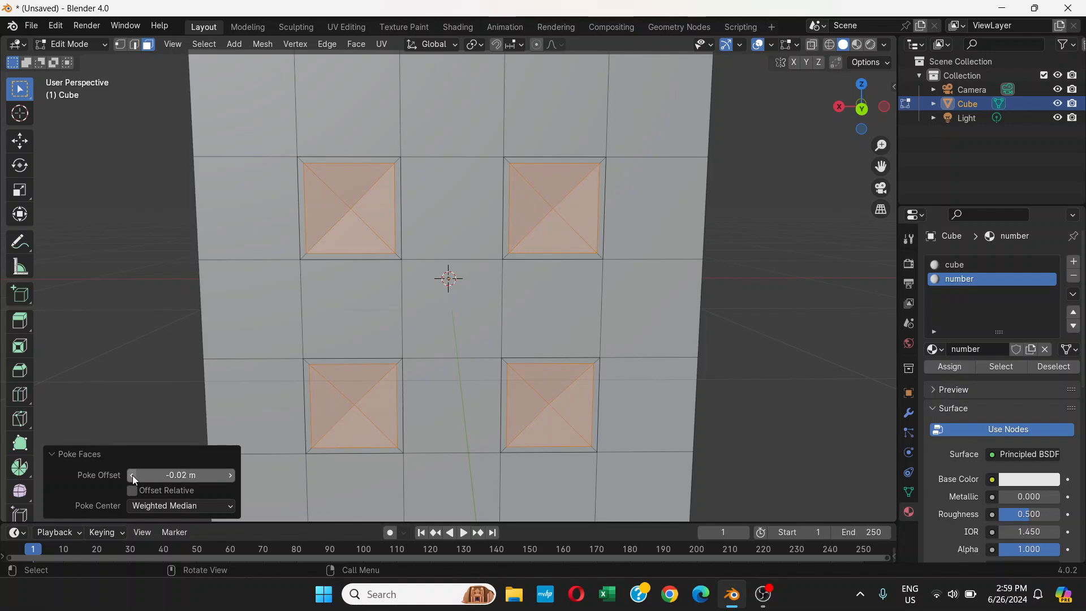
pyautogui.click(133, 475)
pyautogui.click(132, 475)
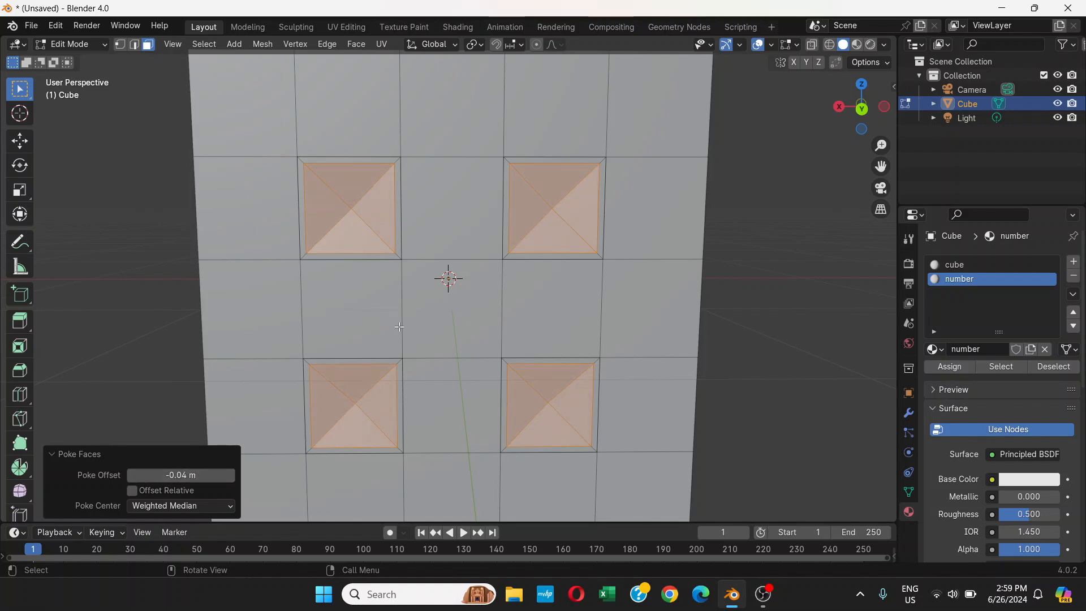
pyautogui.moveTo(399, 327); pyautogui.dragTo(479, 323, button='middle')
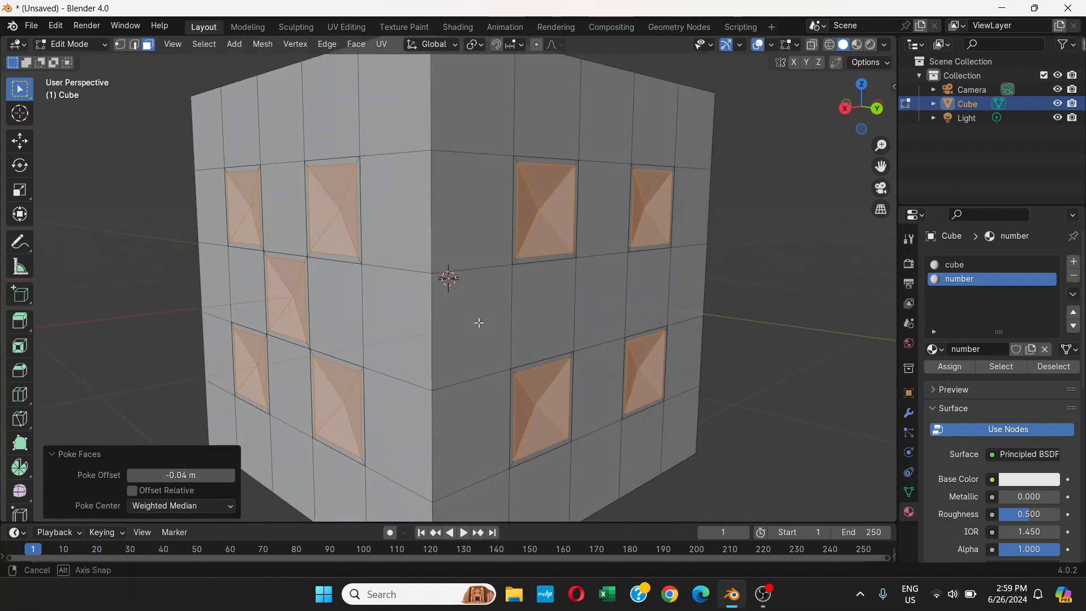
pyautogui.click(134, 476)
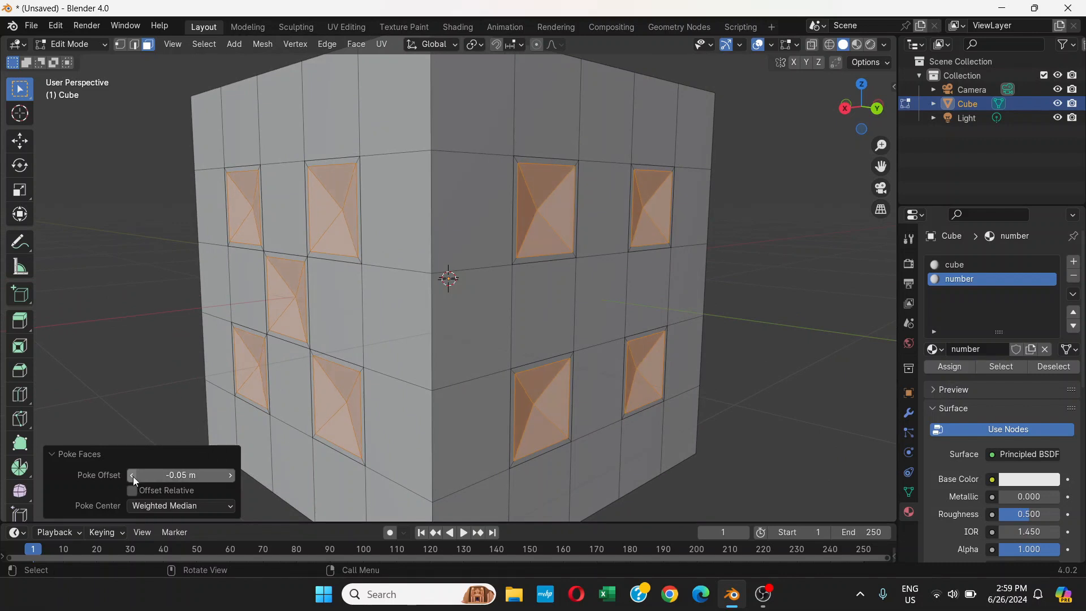
pyautogui.click(133, 476)
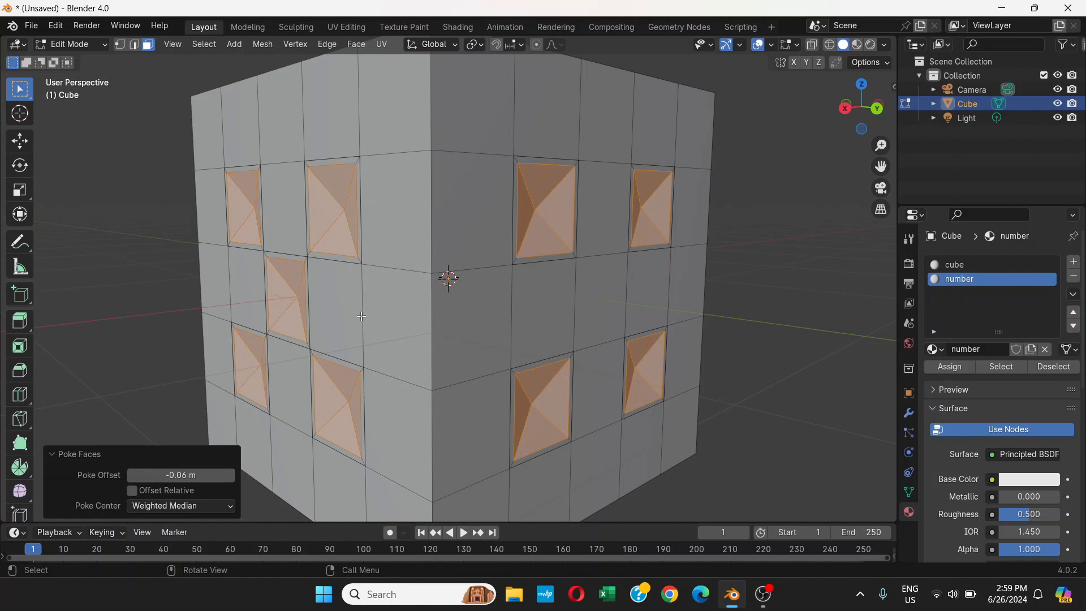
# Step: Deepen the poked pips to a poke offset of -0.07 m and deselect their faces
pyautogui.click(131, 477)
pyautogui.moveTo(687, 274); pyautogui.dragTo(445, 275, button='middle')
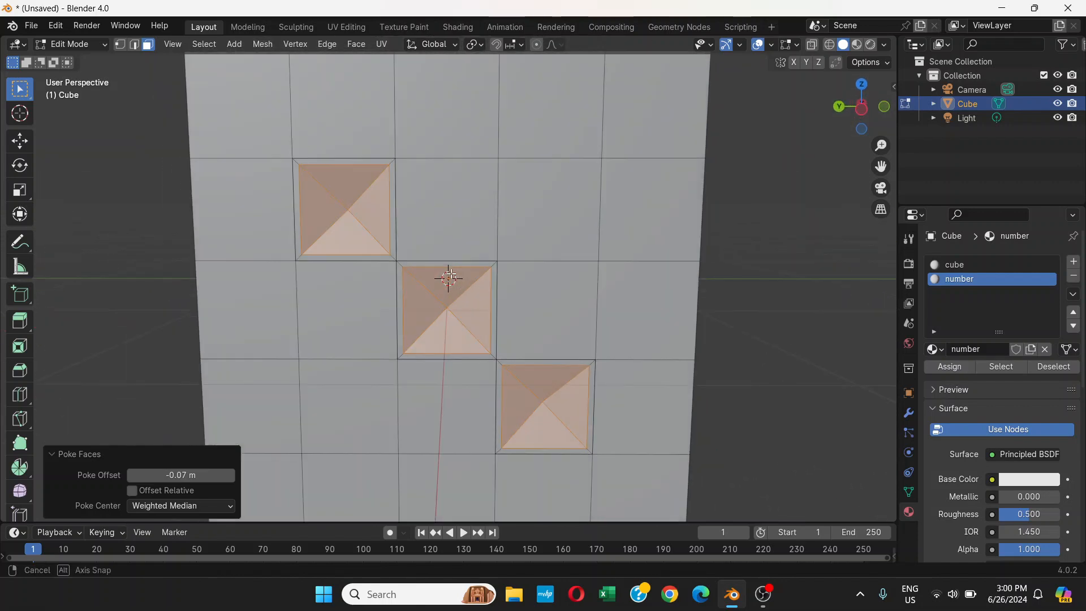
pyautogui.click(757, 197)
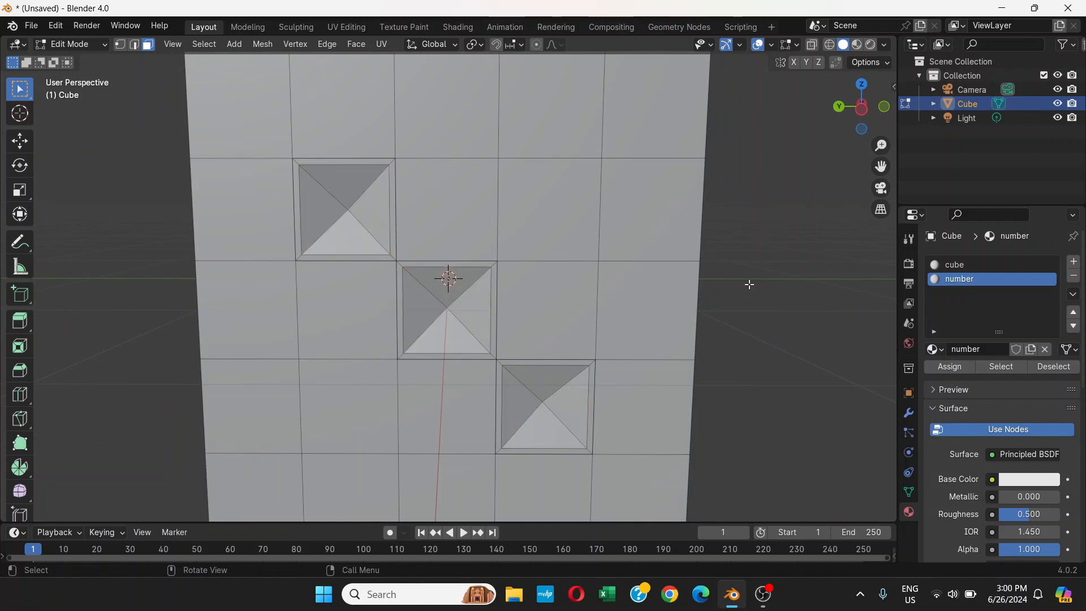
# Step: Check the recessed pips on the cube's faces and switch the cube from Edit Mode to Object Mode
pyautogui.scroll(-3, 711, 323)
pyautogui.moveTo(711, 323); pyautogui.dragTo(509, 289, button='middle')
pyautogui.scroll(1, 510, 289)
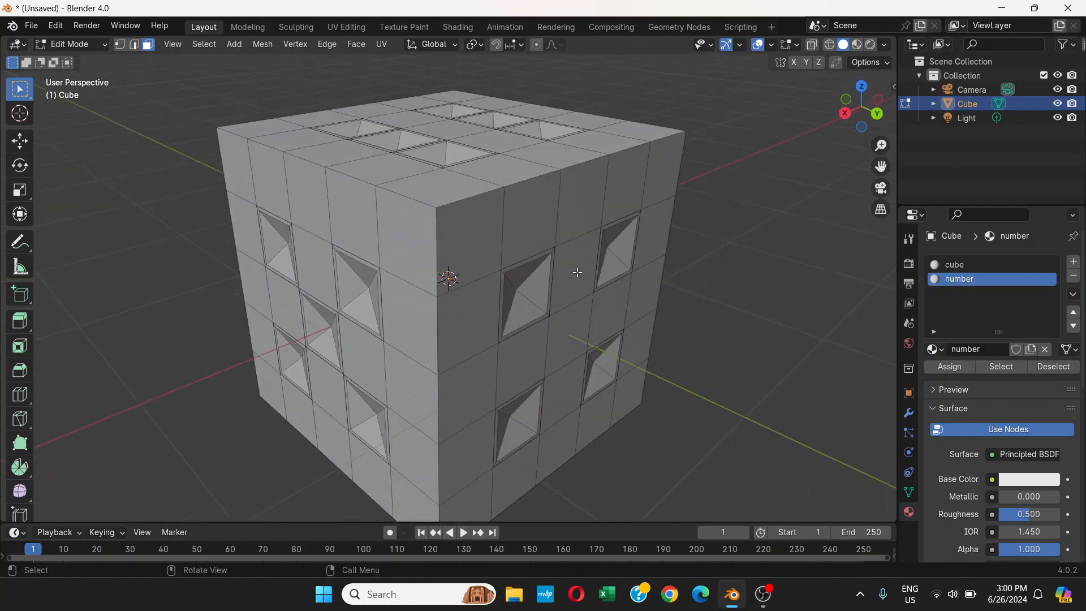
pyautogui.scroll(-2, 578, 273)
pyautogui.moveTo(578, 273); pyautogui.dragTo(439, 178, button='middle')
pyautogui.click(100, 45)
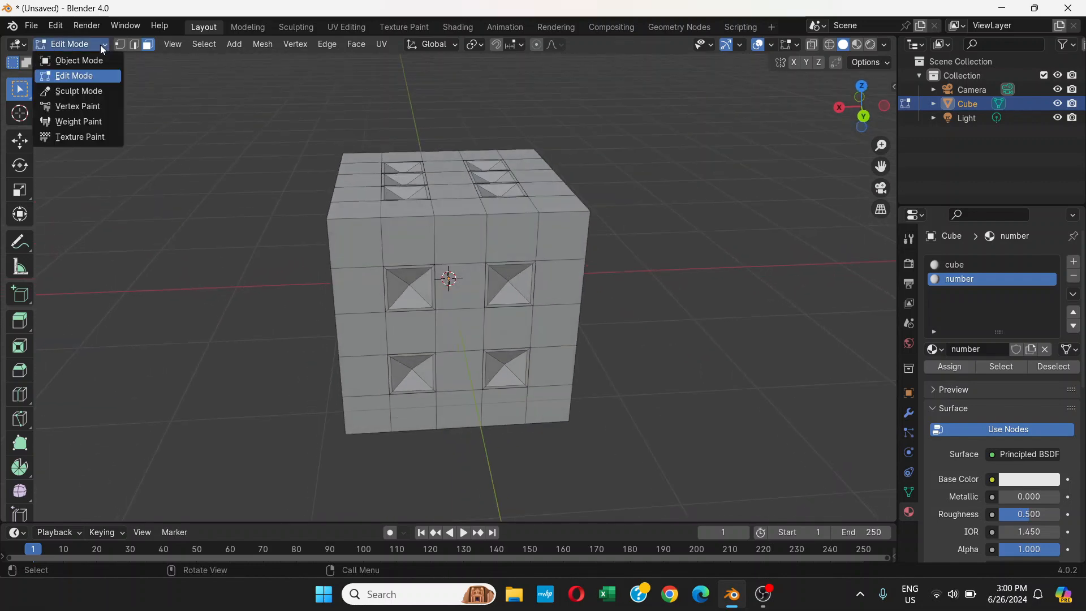
pyautogui.click(96, 61)
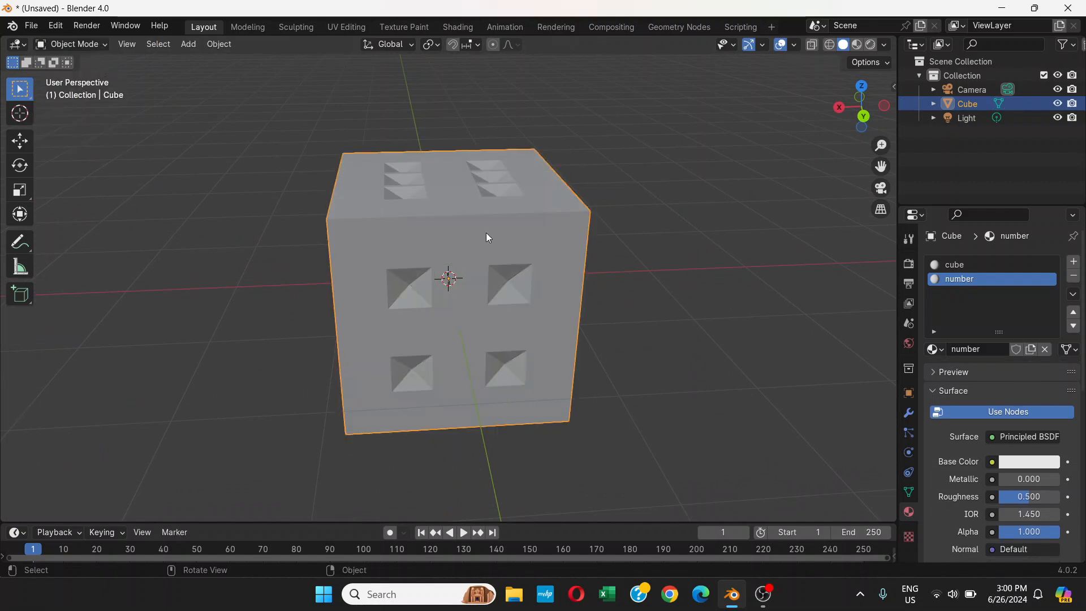
# Step: Deselect the cube and examine the recessed pips on its top and side faces
pyautogui.moveTo(489, 238); pyautogui.dragTo(533, 226, button='middle')
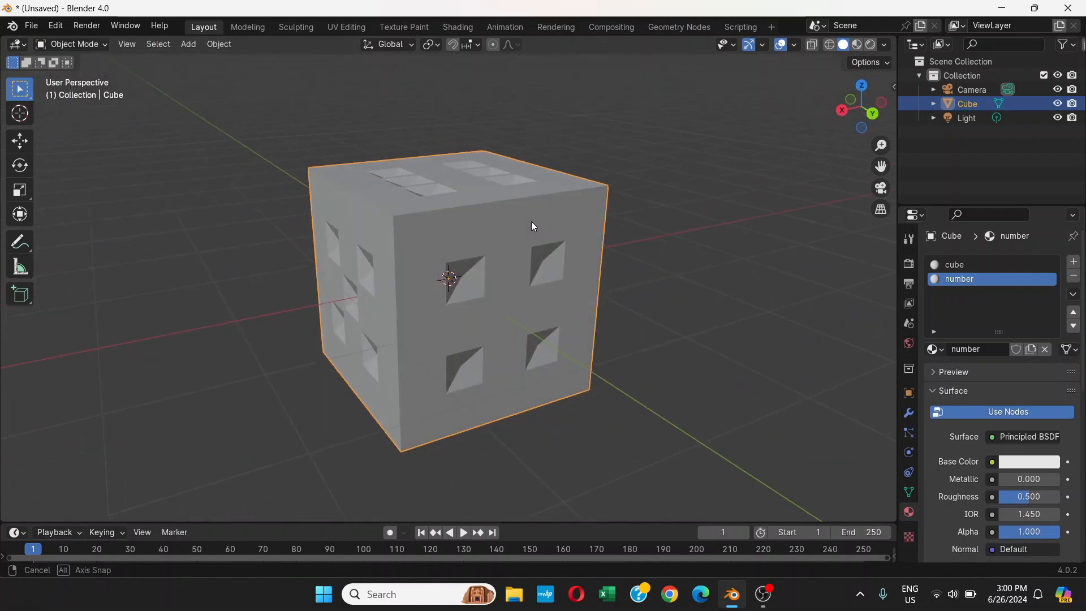
pyautogui.click(639, 267)
pyautogui.moveTo(654, 269); pyautogui.dragTo(578, 276, button='middle')
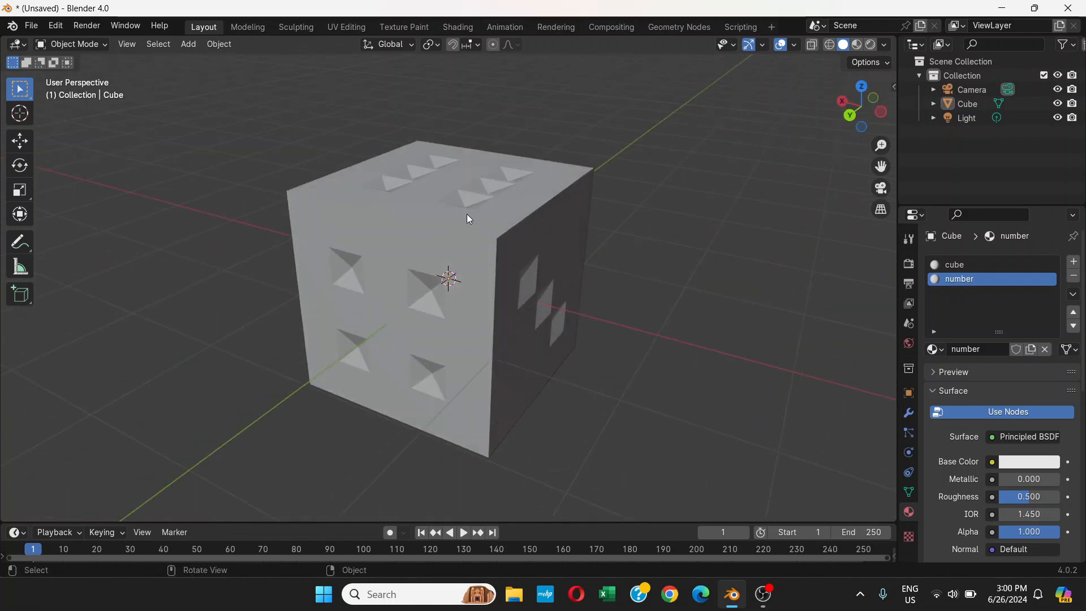
pyautogui.moveTo(469, 219); pyautogui.dragTo(507, 231, button='middle')
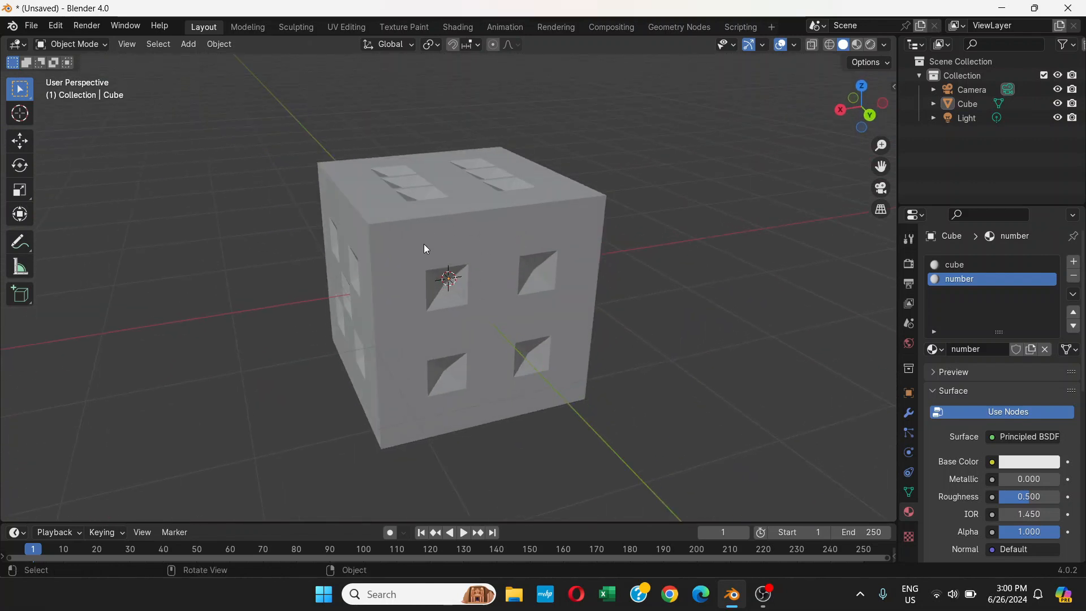
pyautogui.moveTo(426, 249); pyautogui.dragTo(356, 242, button='middle')
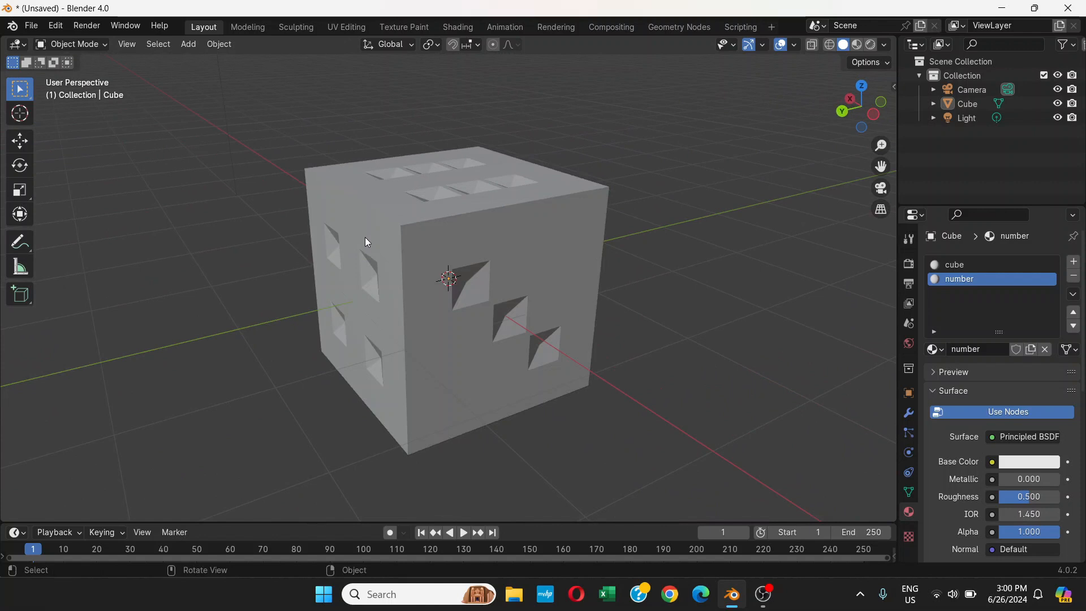
pyautogui.moveTo(519, 240)
pyautogui.mouseDown(button='middle')
pyautogui.moveTo(508, 216)
pyautogui.moveTo(494, 223)
pyautogui.moveTo(514, 230)
pyautogui.mouseUp(button='middle')
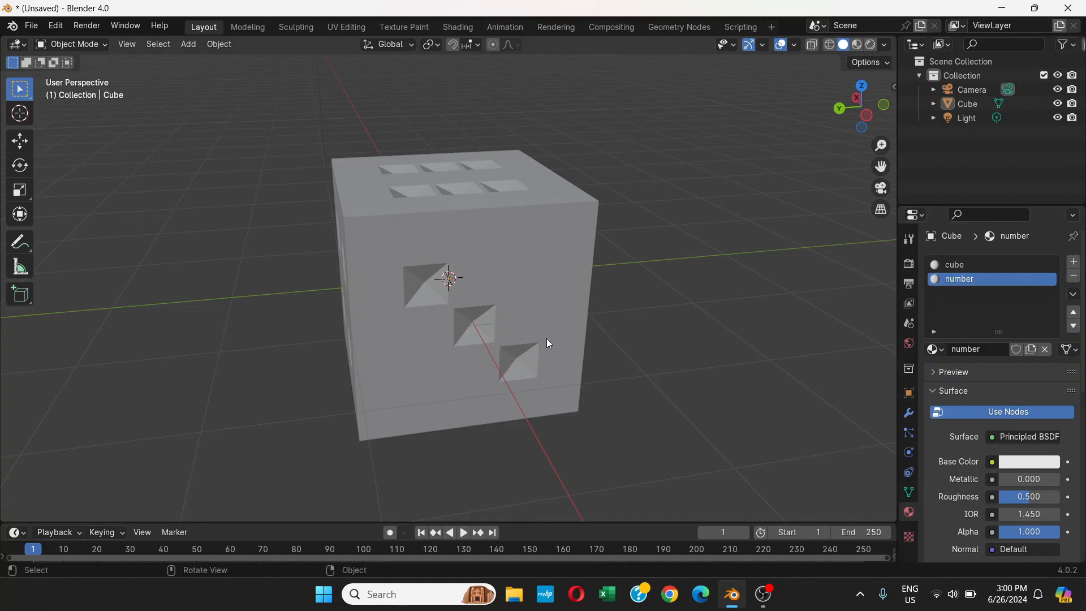
pyautogui.click(764, 594)
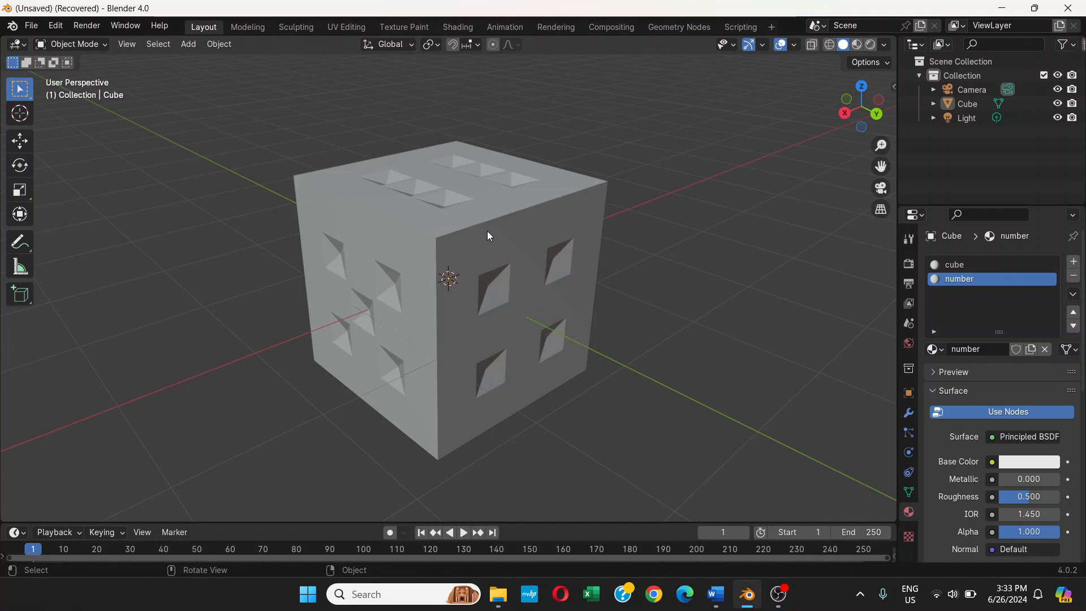
pyautogui.moveTo(514, 264)
pyautogui.mouseDown(button='middle')
pyautogui.moveTo(517, 235)
pyautogui.moveTo(531, 247)
pyautogui.moveTo(507, 249)
pyautogui.mouseUp(button='middle')
pyautogui.scroll(2, 507, 249)
pyautogui.scroll(-3, 507, 249)
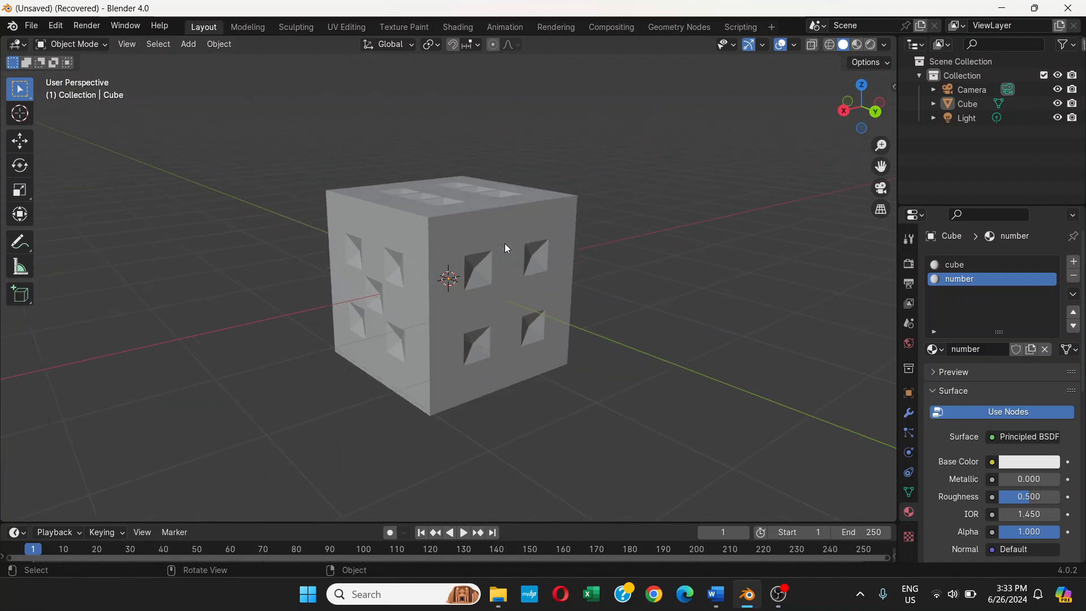
# Step: Select the dice and make number the active one of its two material slots
pyautogui.click(504, 240)
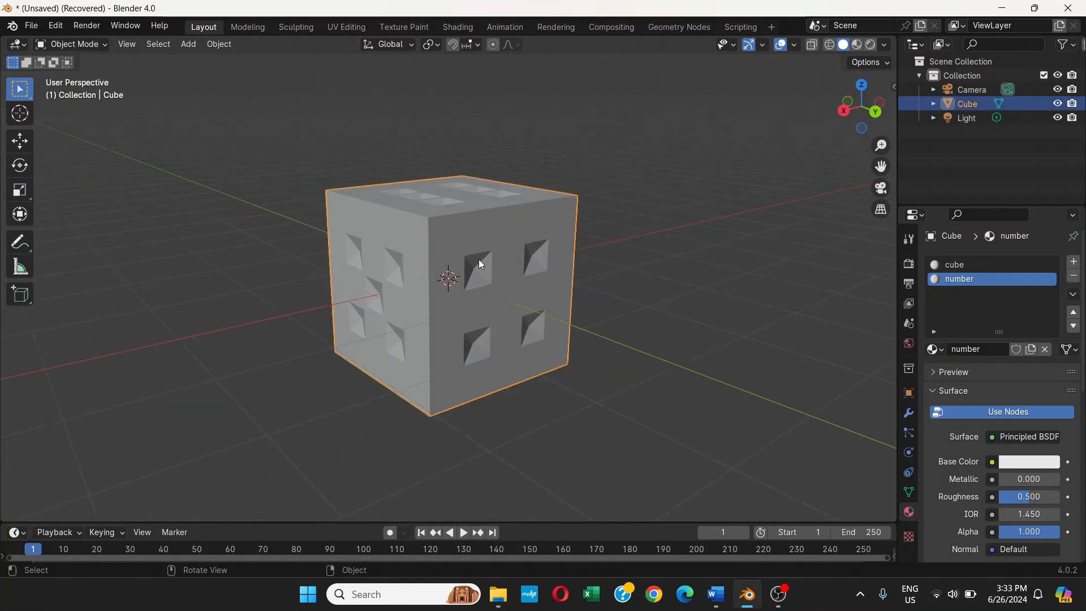
pyautogui.scroll(-2, 547, 303)
pyautogui.scroll(4, 548, 303)
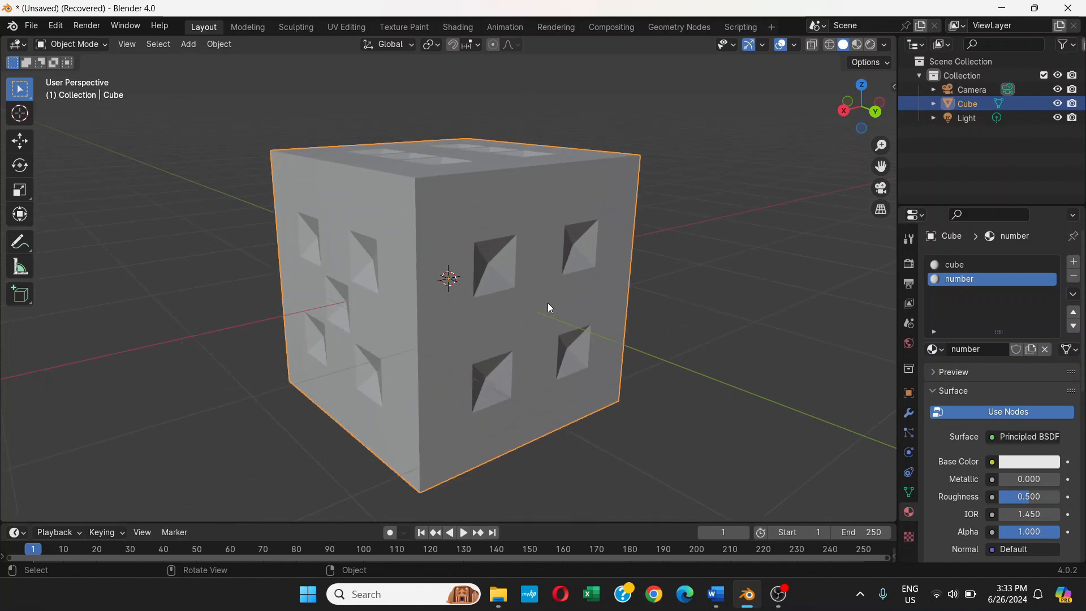
pyautogui.moveTo(548, 303); pyautogui.dragTo(526, 272, button='middle')
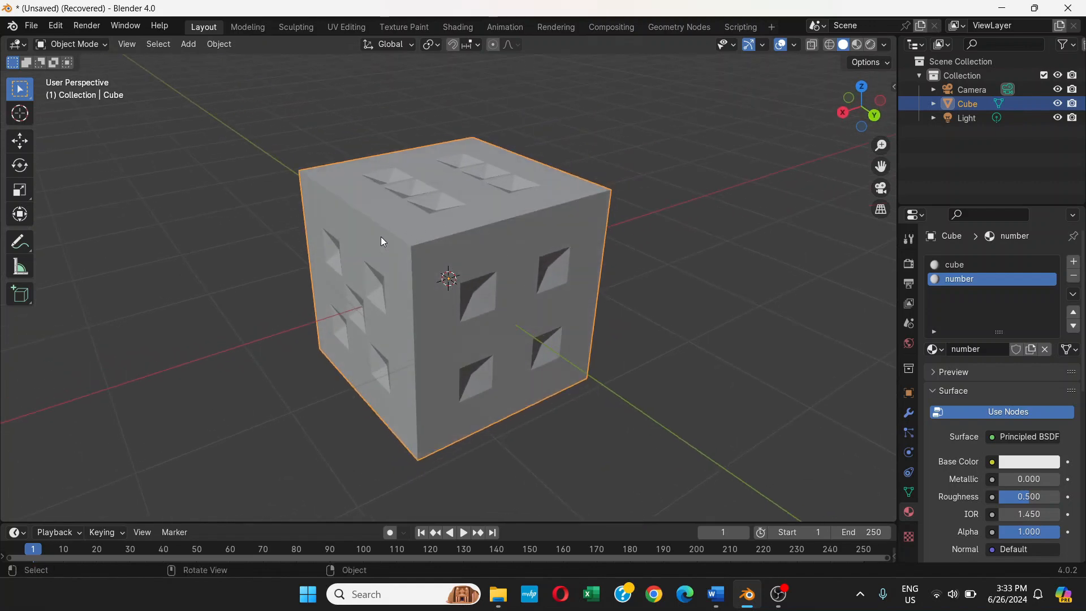
pyautogui.moveTo(428, 222)
pyautogui.mouseDown(button='middle')
pyautogui.moveTo(419, 278)
pyautogui.moveTo(435, 224)
pyautogui.mouseUp(button='middle')
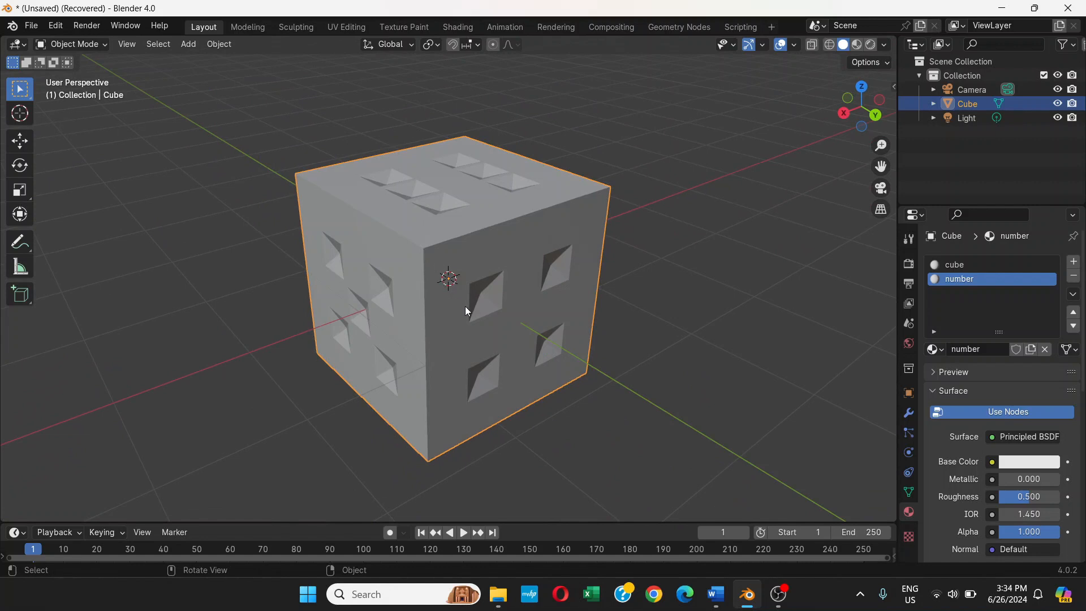
pyautogui.moveTo(554, 297); pyautogui.dragTo(529, 273, button='middle')
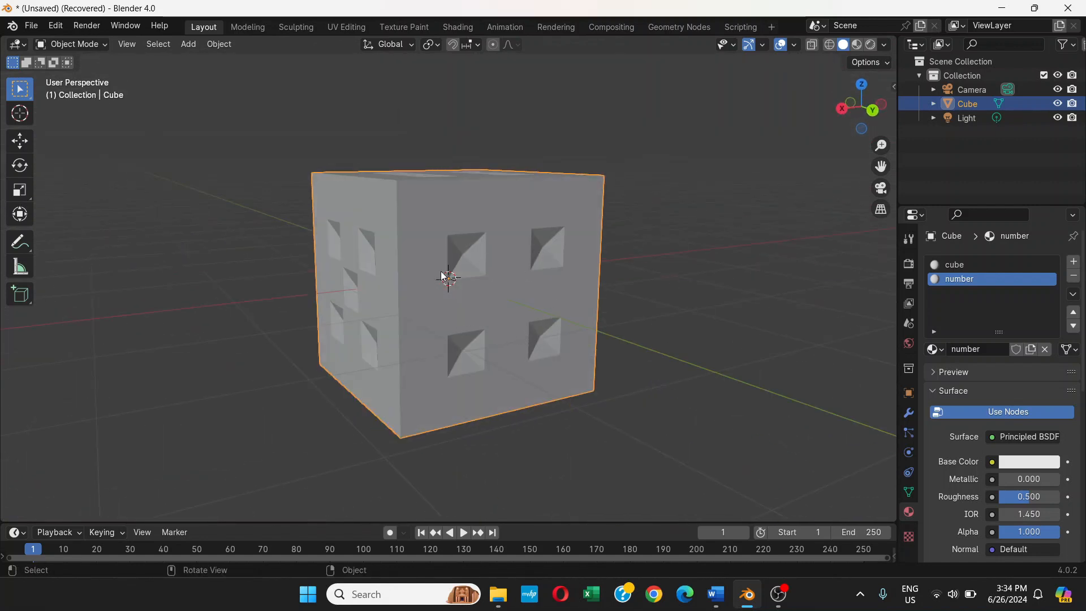
pyautogui.moveTo(444, 277); pyautogui.dragTo(502, 295, button='middle')
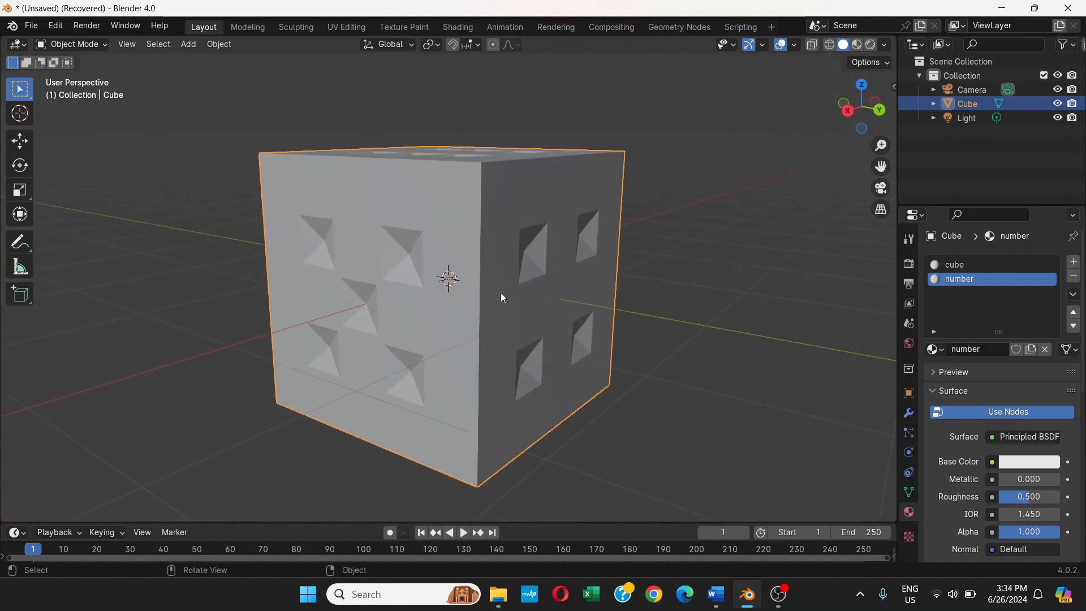
pyautogui.scroll(-3, 502, 295)
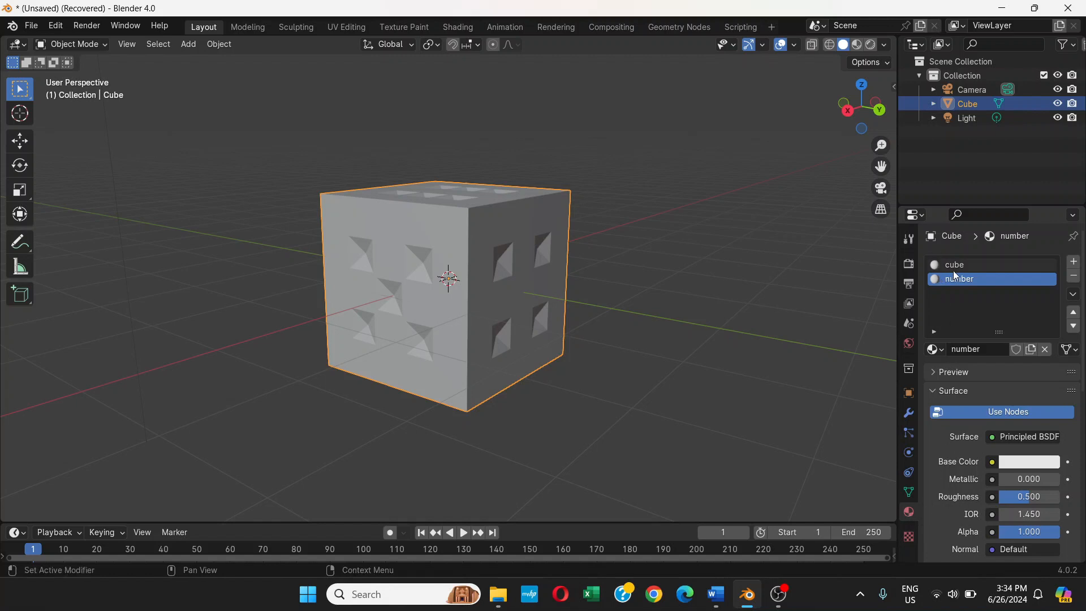
pyautogui.click(975, 267)
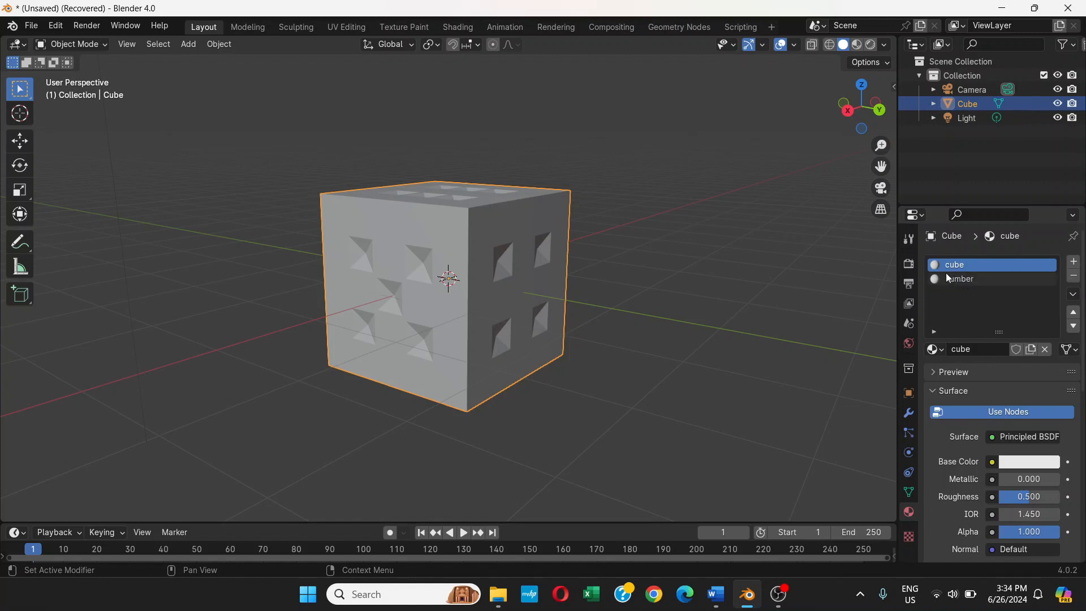
pyautogui.click(982, 278)
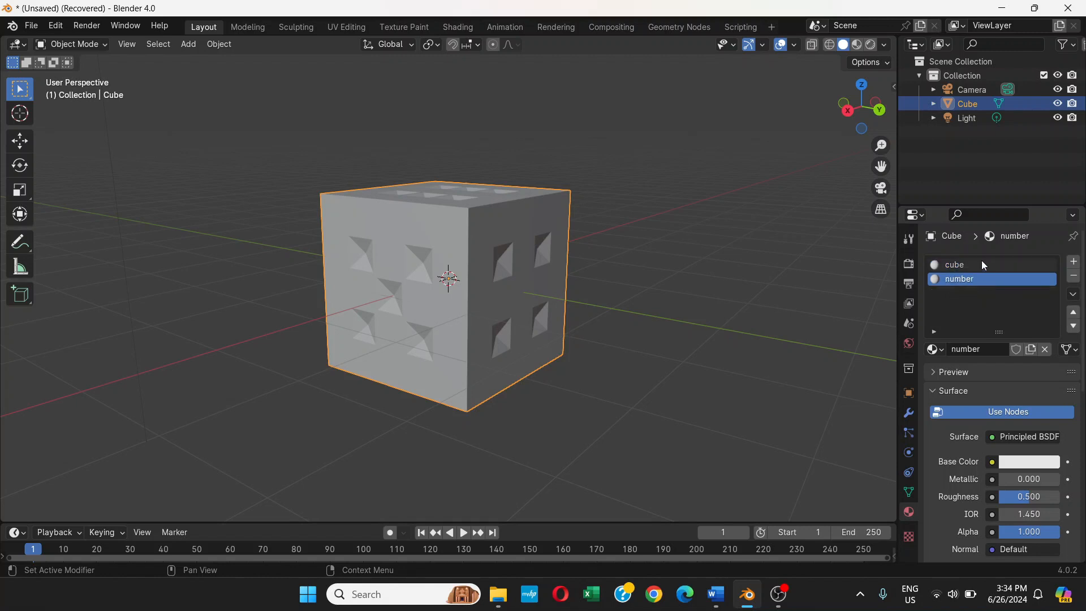
pyautogui.click(982, 264)
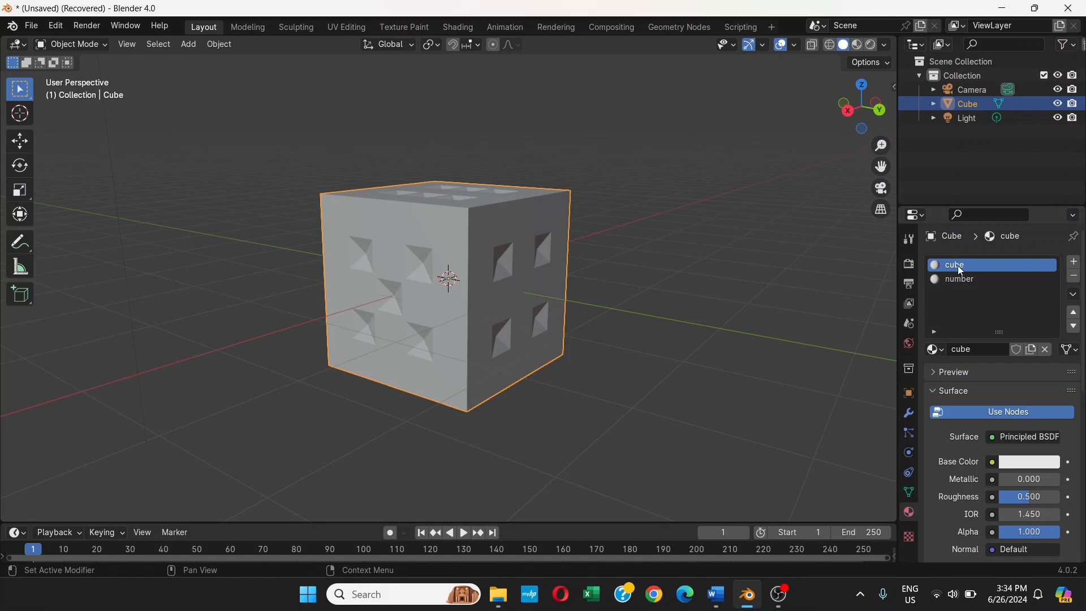
pyautogui.click(956, 281)
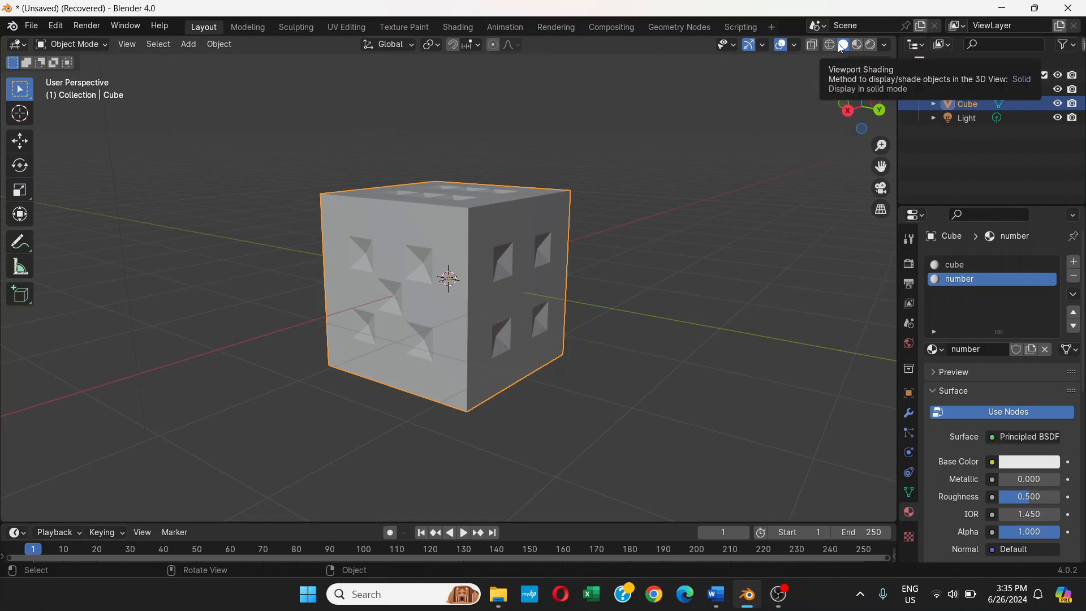
# Step: Switch the viewport shading to Material Preview and view the face with three diagonal pips
pyautogui.moveTo(654, 290); pyautogui.dragTo(494, 271, button='middle')
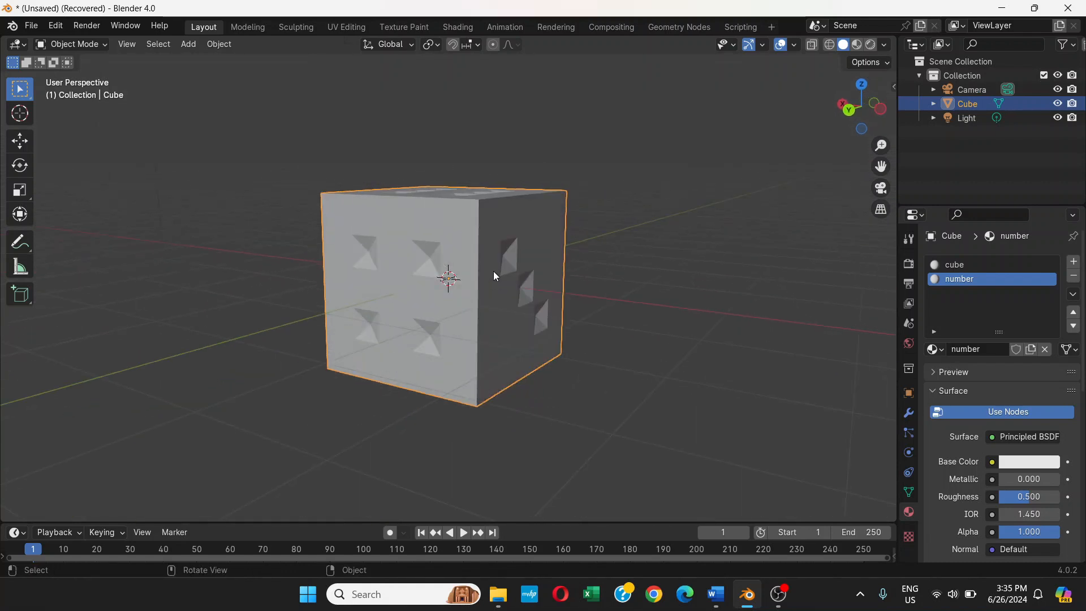
pyautogui.click(858, 45)
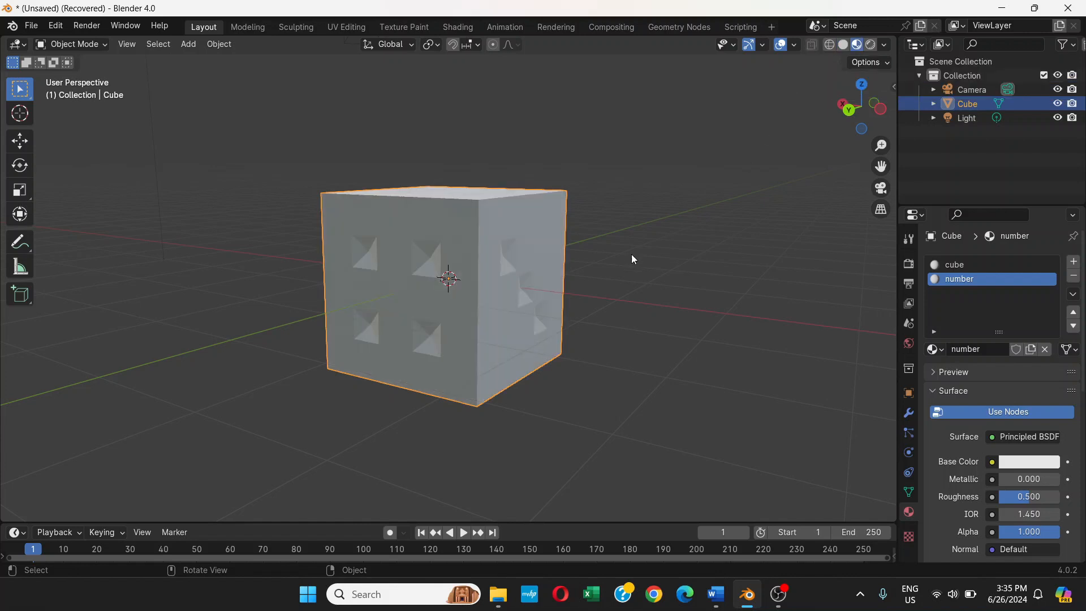
pyautogui.scroll(3, 504, 276)
pyautogui.moveTo(504, 277)
pyautogui.mouseDown(button='middle')
pyautogui.moveTo(375, 286)
pyautogui.moveTo(286, 273)
pyautogui.moveTo(541, 239)
pyautogui.moveTo(390, 275)
pyautogui.moveTo(393, 236)
pyautogui.moveTo(660, 243)
pyautogui.moveTo(451, 257)
pyautogui.moveTo(511, 252)
pyautogui.mouseUp(button='middle')
pyautogui.scroll(2, 452, 257)
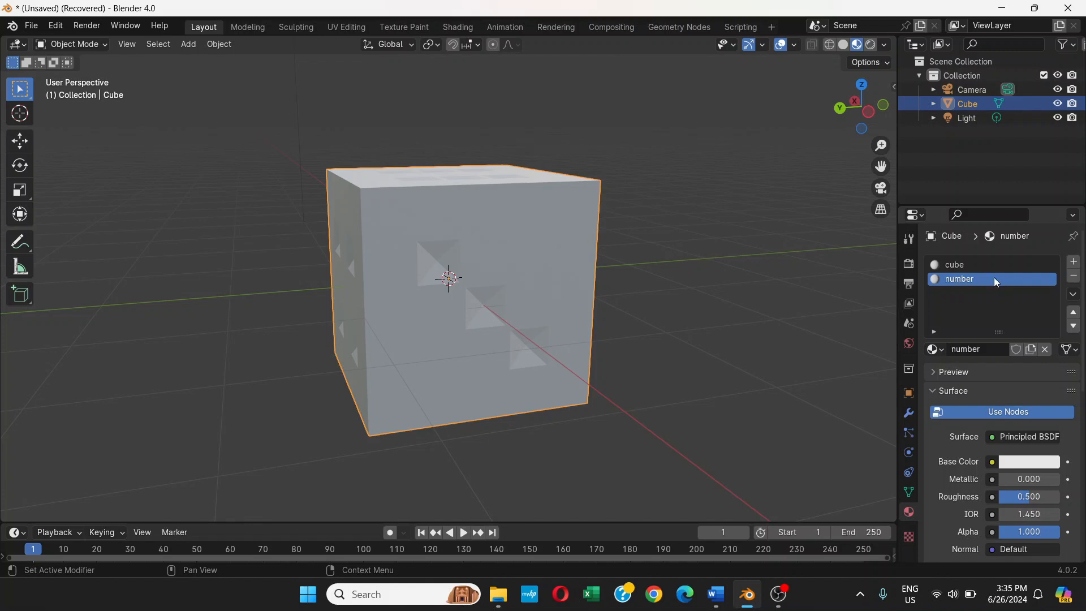
# Step: Give the number material a dark blue base colour with a value of about 0.233
pyautogui.scroll(-1, 973, 336)
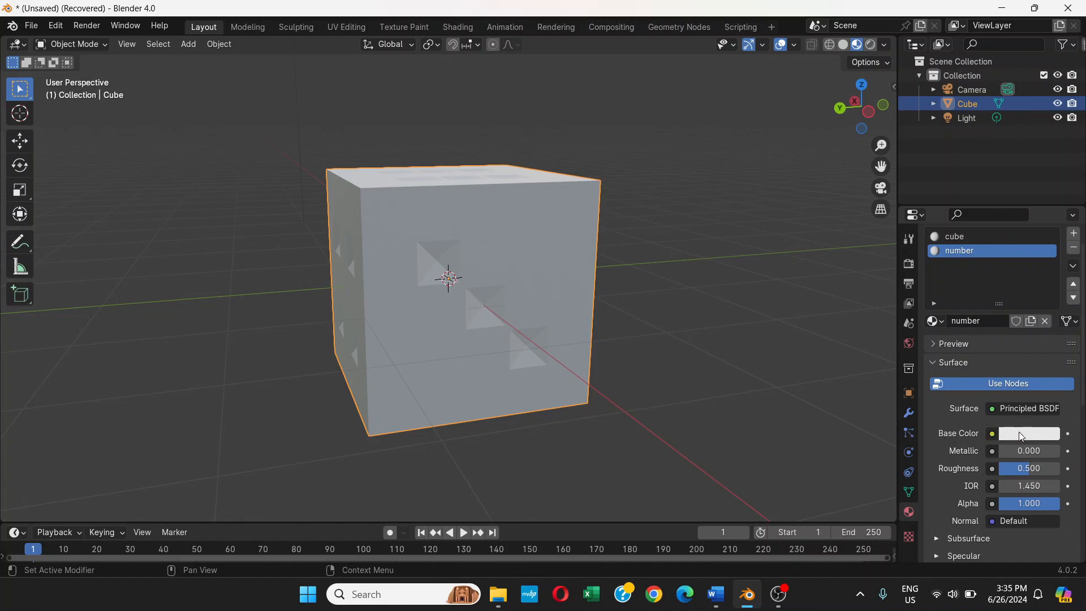
pyautogui.click(949, 236)
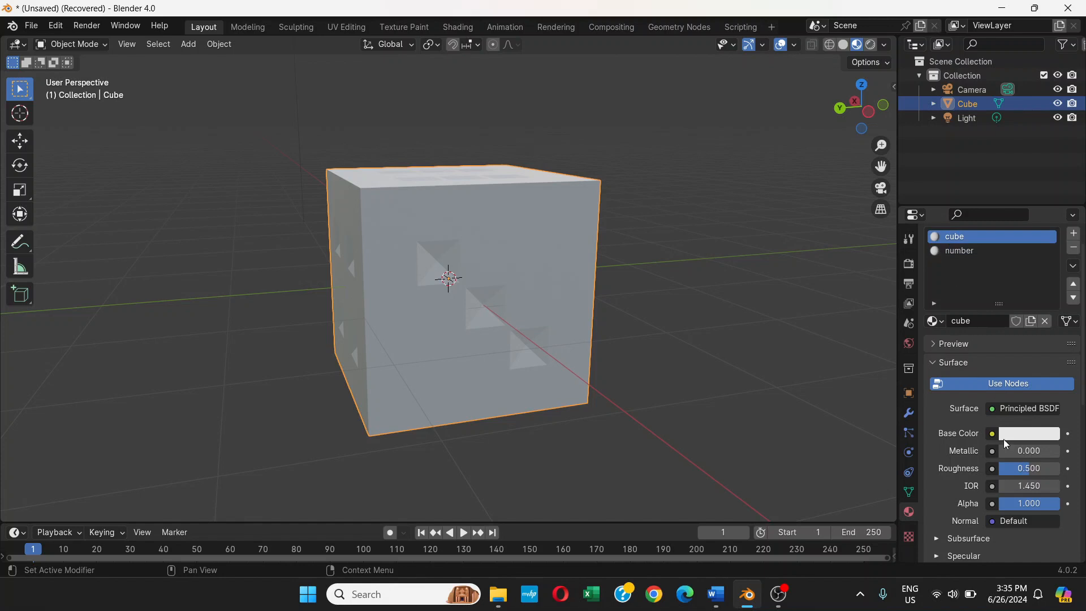
pyautogui.click(959, 252)
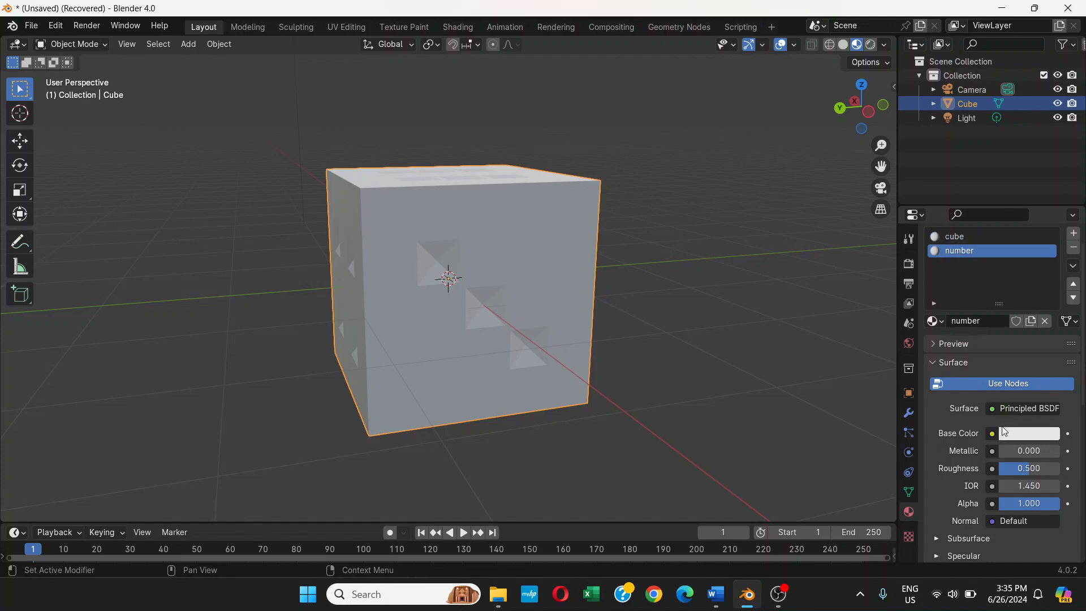
pyautogui.moveTo(455, 290); pyautogui.dragTo(618, 260, button='middle')
pyautogui.moveTo(758, 356); pyautogui.dragTo(793, 380, button='middle')
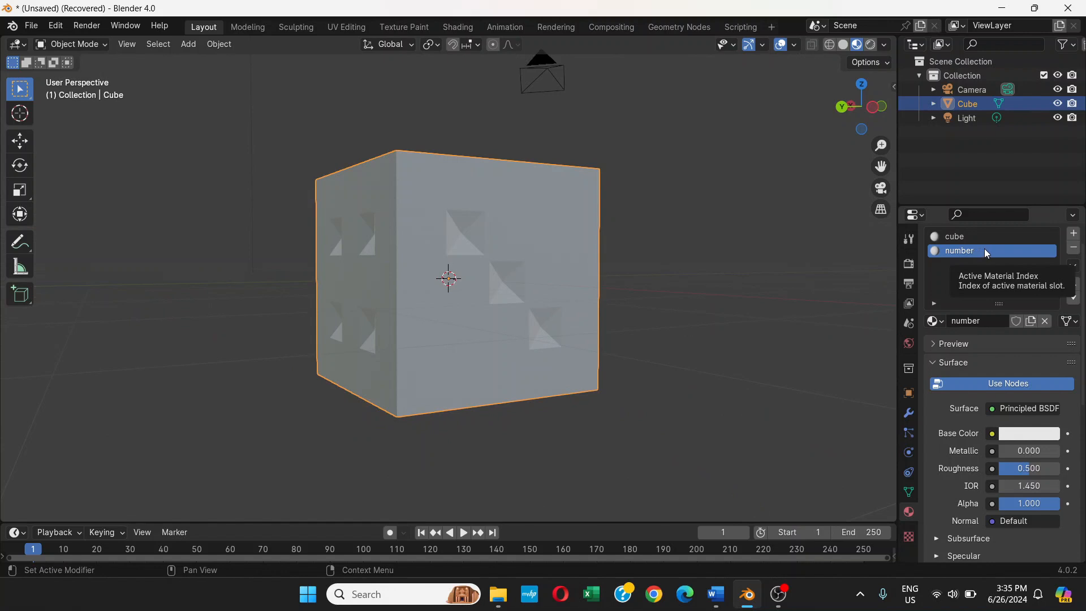
pyautogui.click(1020, 434)
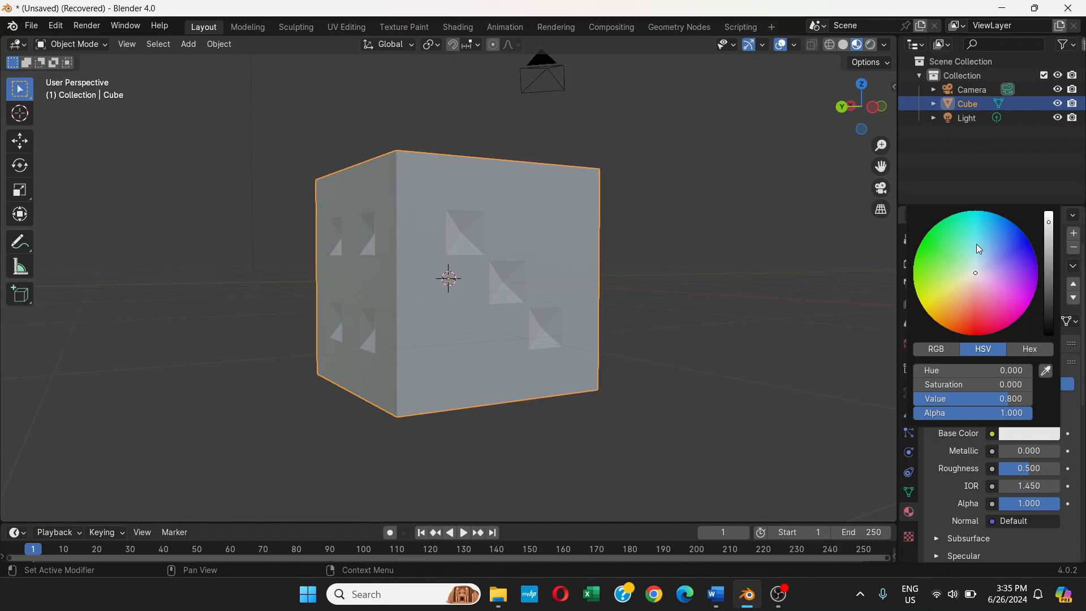
pyautogui.click(1017, 248)
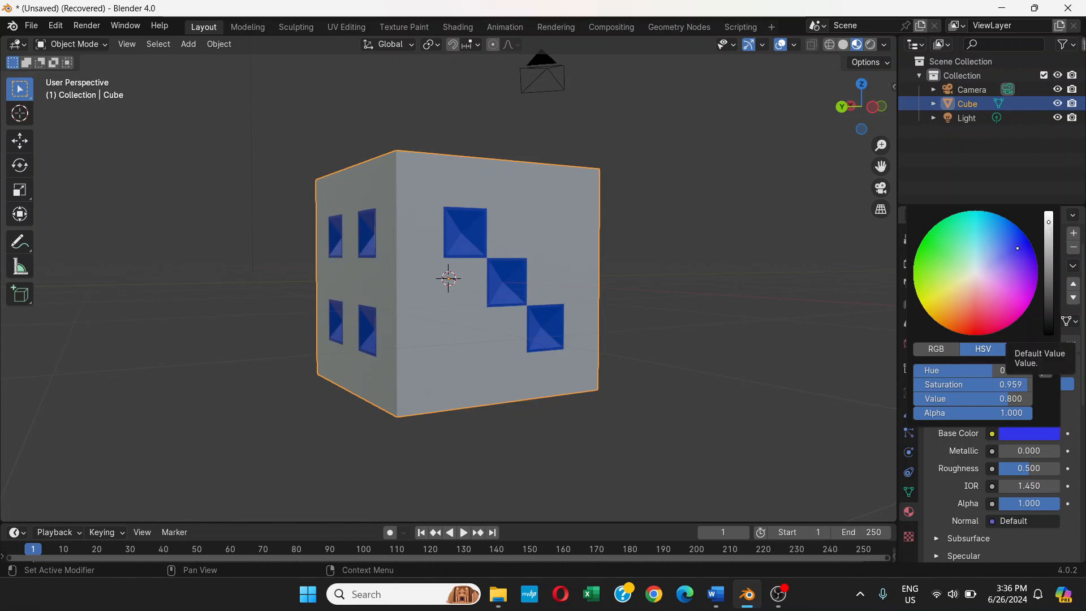
pyautogui.scroll(-9, 1049, 317)
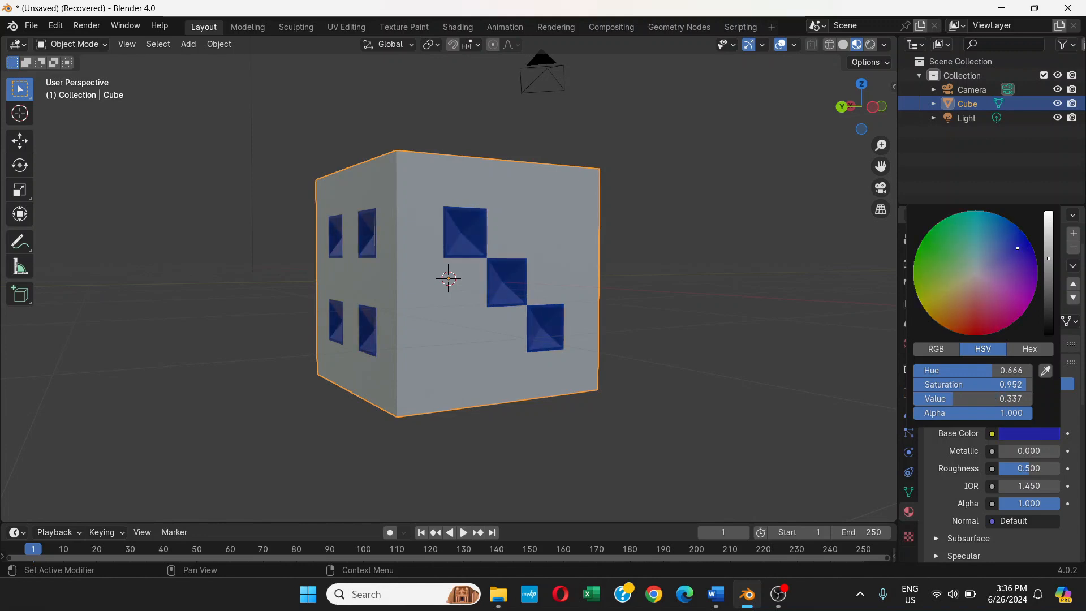
pyautogui.scroll(-2, 1049, 271)
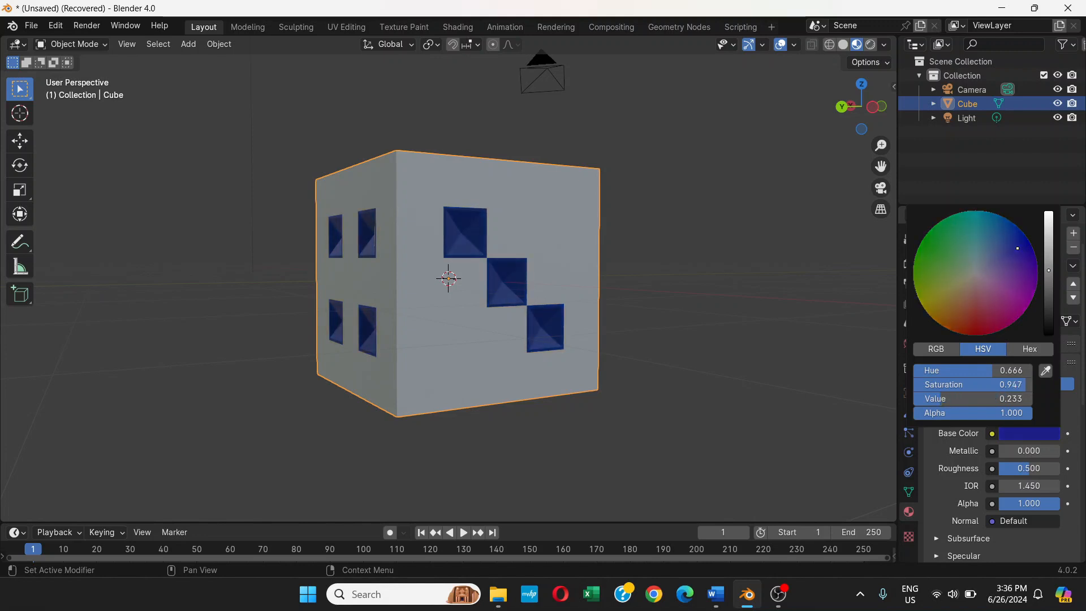
pyautogui.moveTo(1028, 249); pyautogui.dragTo(1024, 245)
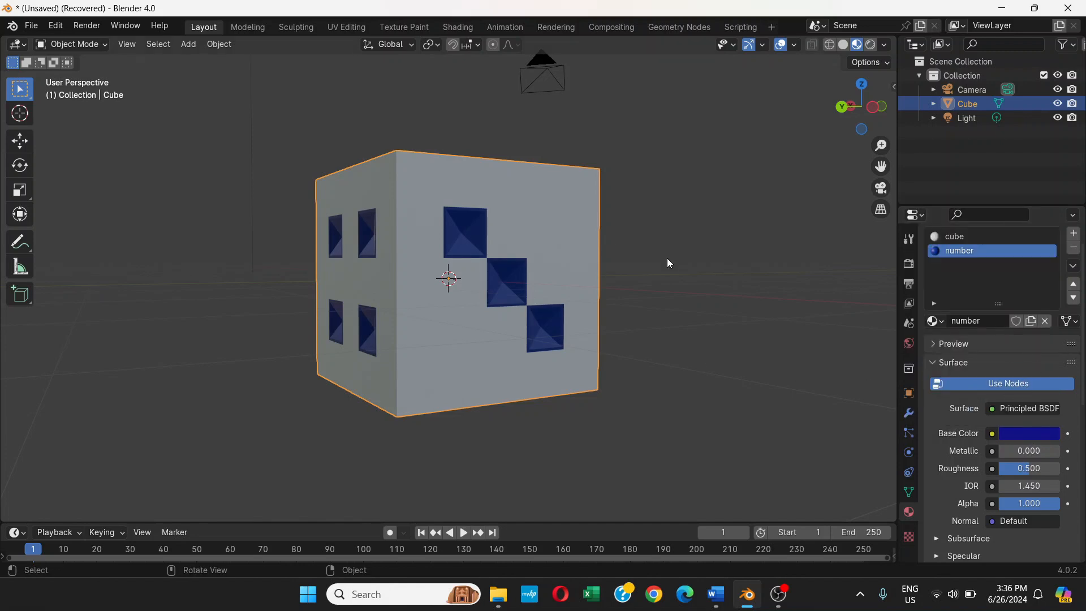
# Step: Add a Subdivision Surface modifier to the dice
pyautogui.moveTo(668, 258); pyautogui.dragTo(484, 263, button='middle')
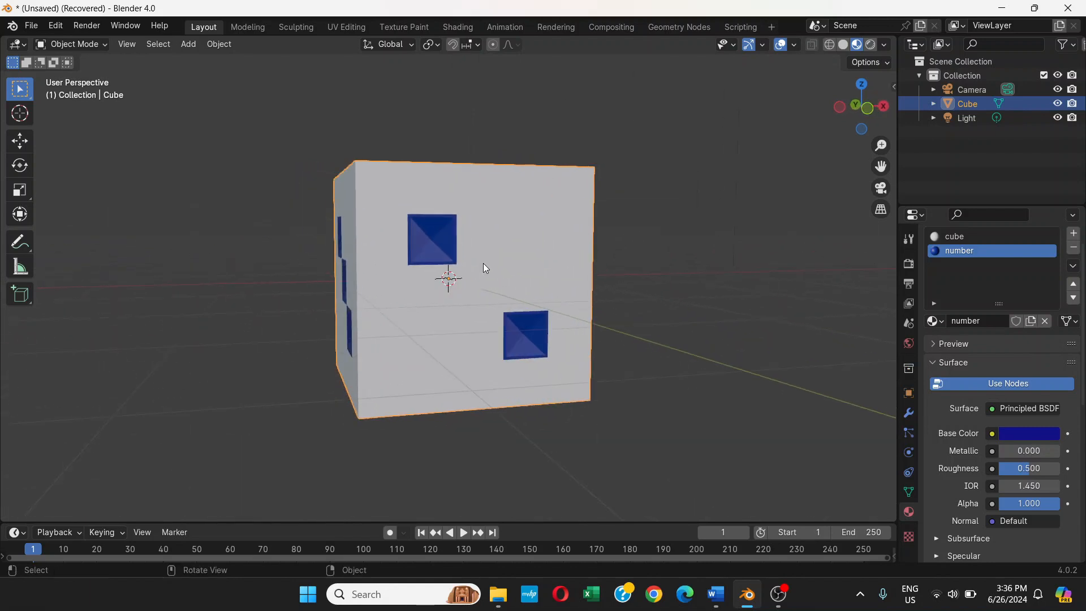
pyautogui.moveTo(423, 235); pyautogui.dragTo(532, 255, button='middle')
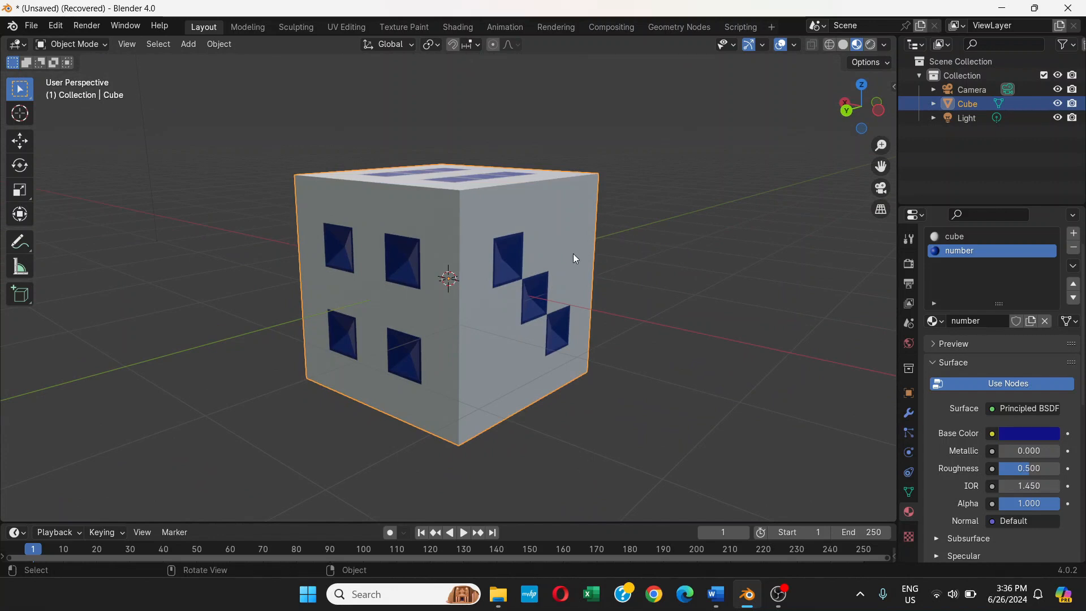
pyautogui.moveTo(760, 210)
pyautogui.mouseDown(button='middle')
pyautogui.moveTo(711, 196)
pyautogui.moveTo(705, 251)
pyautogui.moveTo(514, 257)
pyautogui.moveTo(676, 235)
pyautogui.moveTo(572, 236)
pyautogui.moveTo(655, 284)
pyautogui.moveTo(532, 242)
pyautogui.moveTo(568, 217)
pyautogui.mouseUp(button='middle')
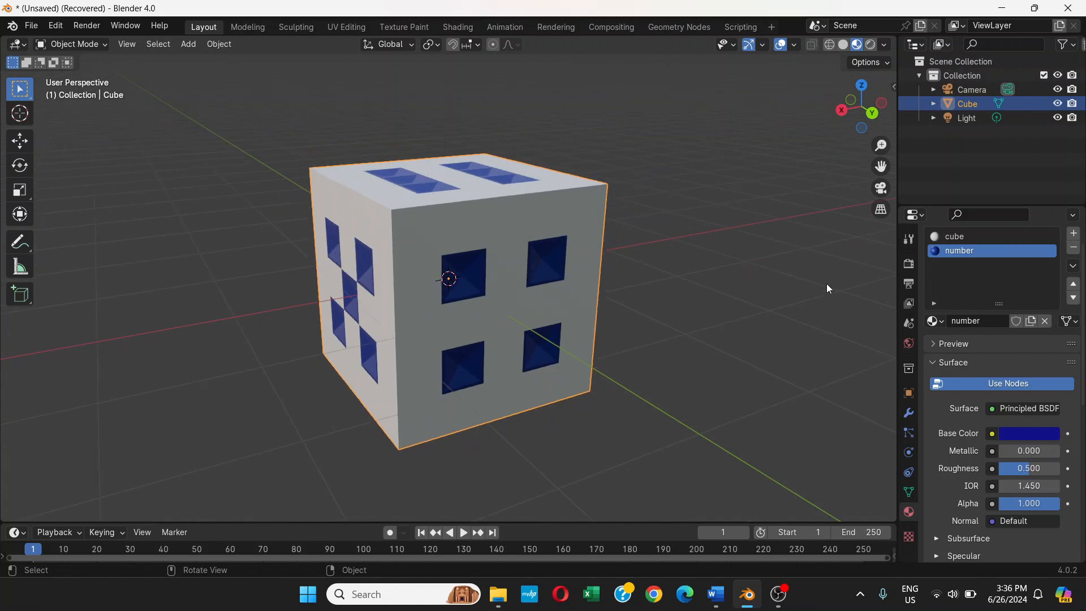
pyautogui.click(909, 414)
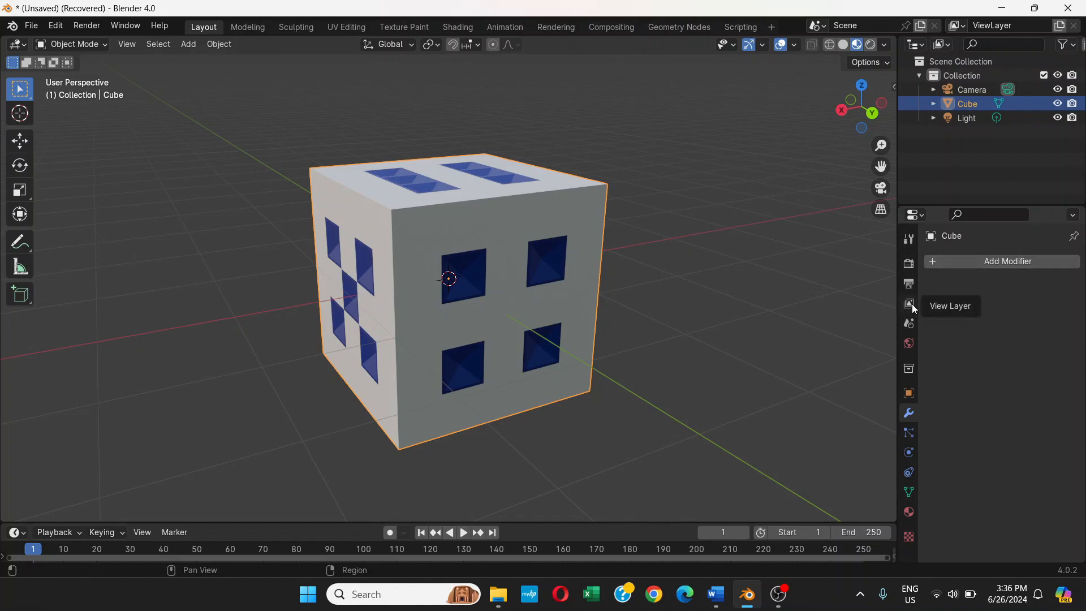
pyautogui.click(937, 265)
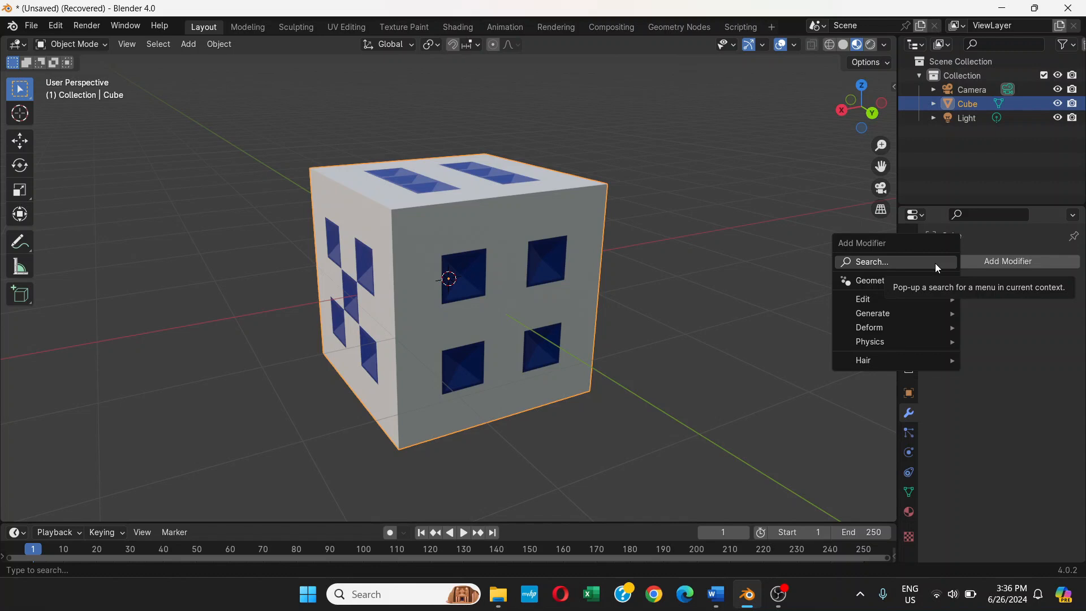
pyautogui.moveTo(897, 330)
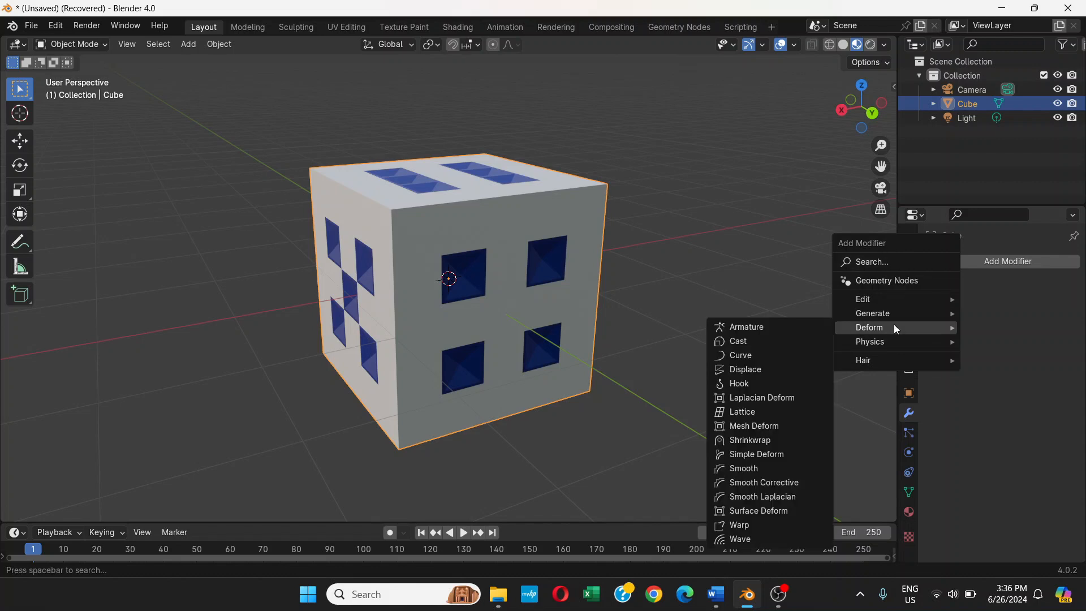
pyautogui.moveTo(901, 302)
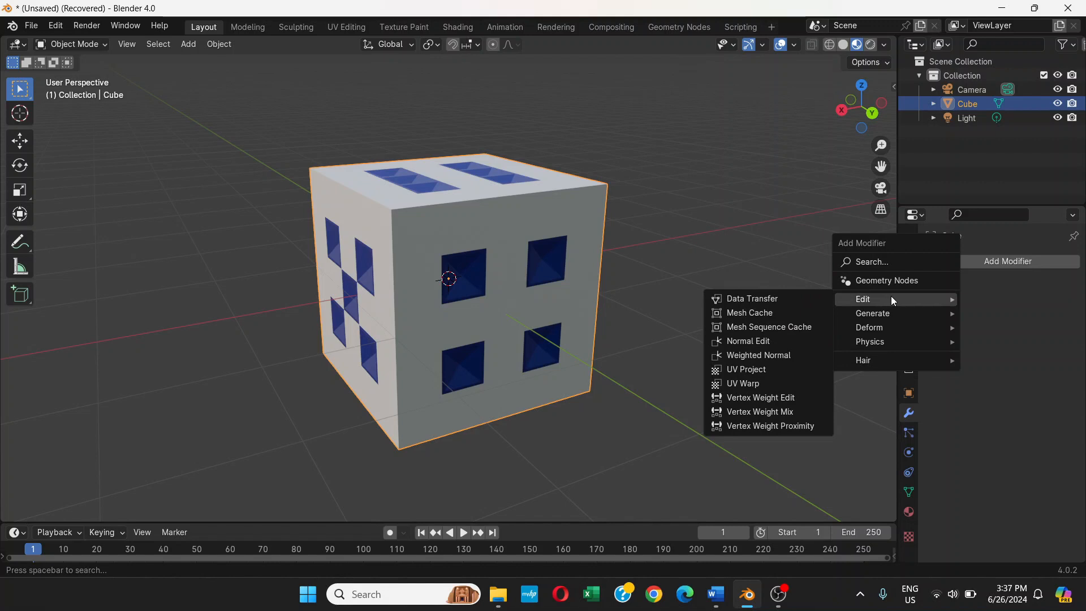
pyautogui.moveTo(939, 315)
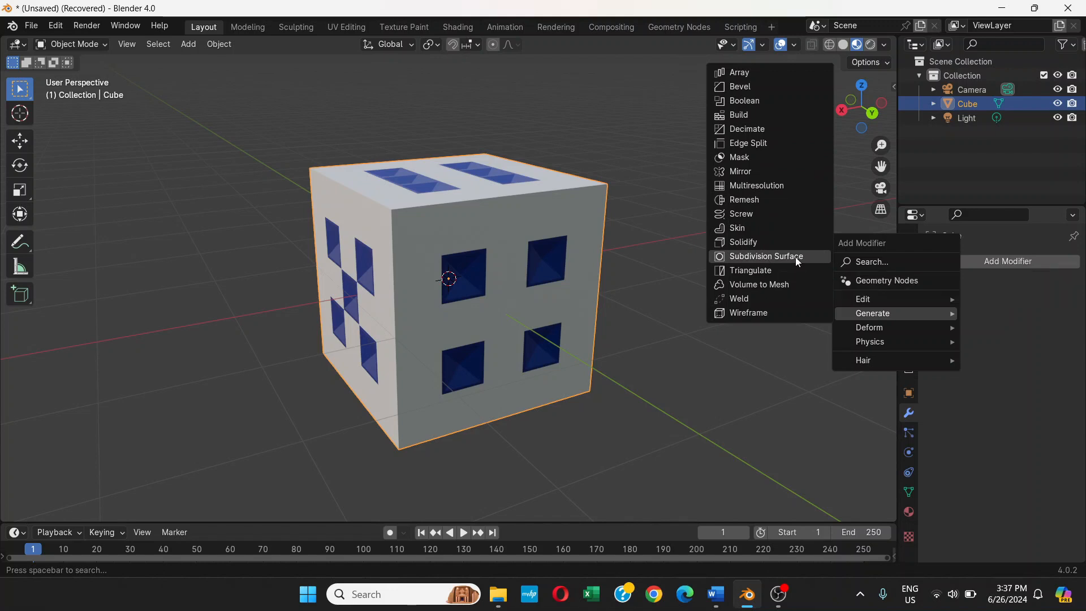
pyautogui.press('Return')
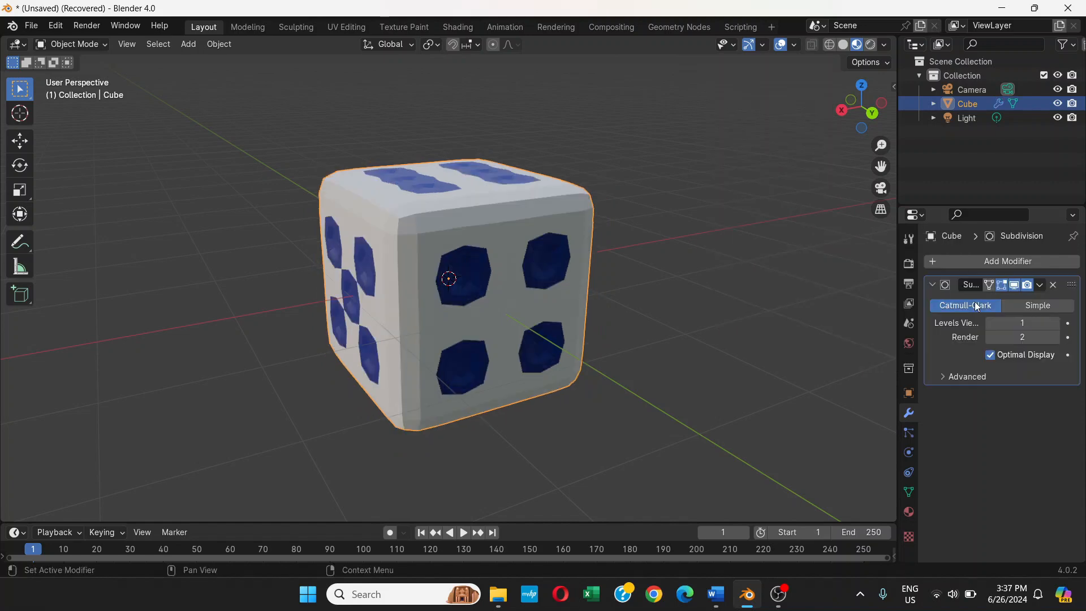
# Step: Examine the rounded edges and pips on the four-pip, five-pip and top faces of the dice
pyautogui.moveTo(688, 290); pyautogui.dragTo(495, 281, button='middle')
pyautogui.scroll(2, 517, 274)
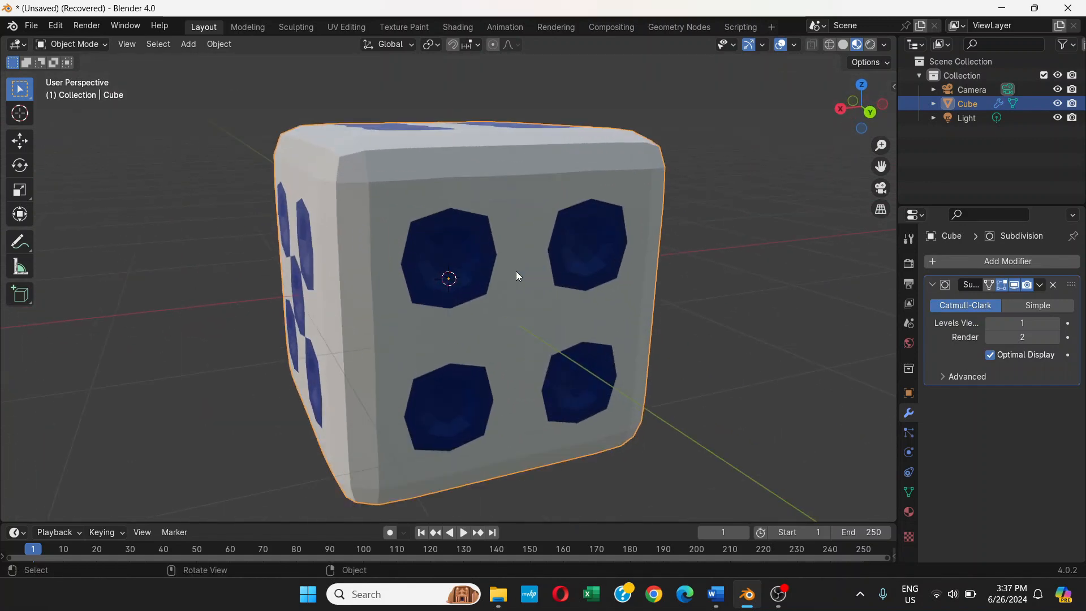
pyautogui.scroll(2, 550, 278)
pyautogui.scroll(-4, 550, 277)
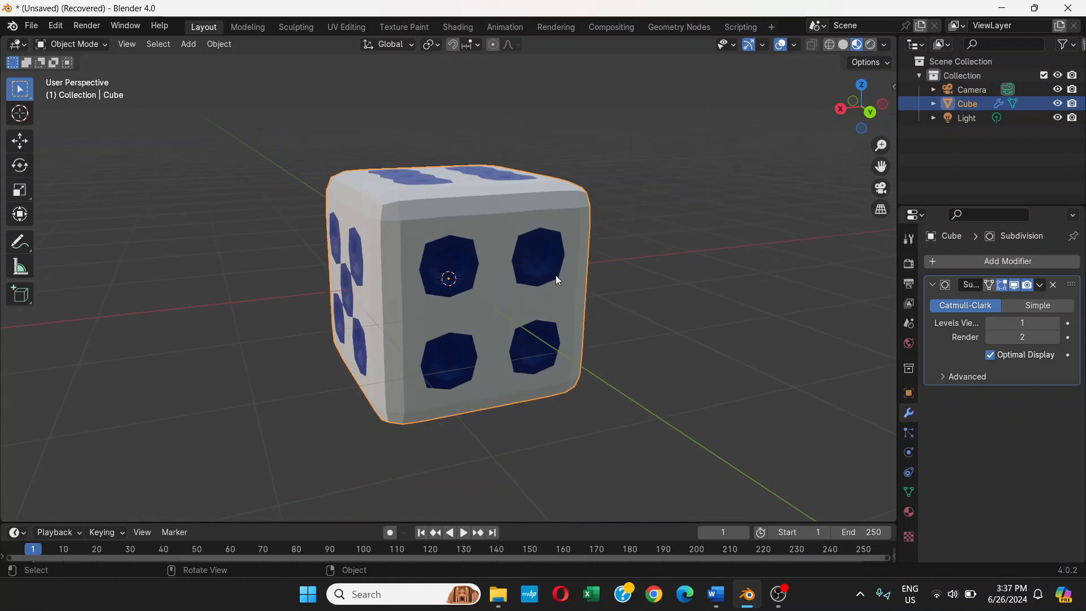
pyautogui.moveTo(556, 276); pyautogui.dragTo(647, 268, button='middle')
pyautogui.scroll(2, 519, 260)
pyautogui.scroll(-1, 580, 268)
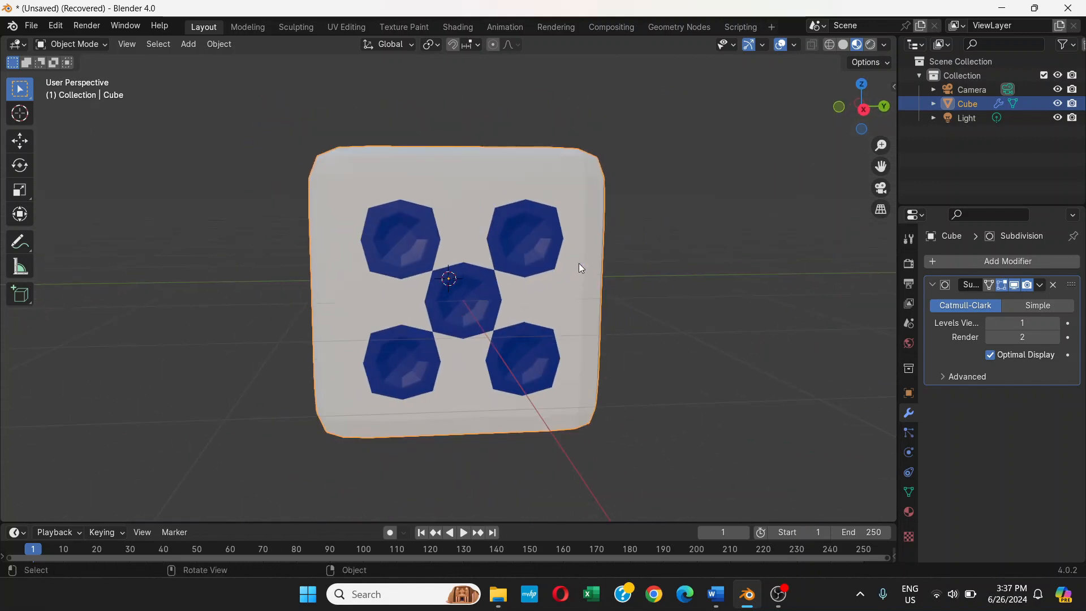
pyautogui.moveTo(548, 270); pyautogui.dragTo(566, 287, button='middle')
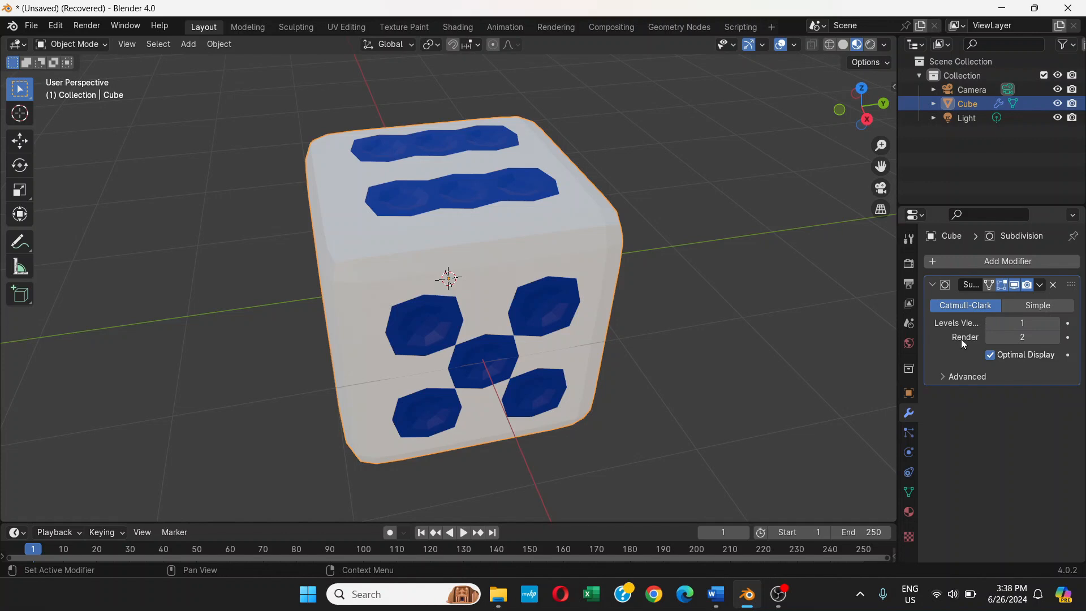
# Step: Set the Subdivision modifier's viewport levels to 2 and view the smoother dice from the five-pip side
pyautogui.click(1057, 324)
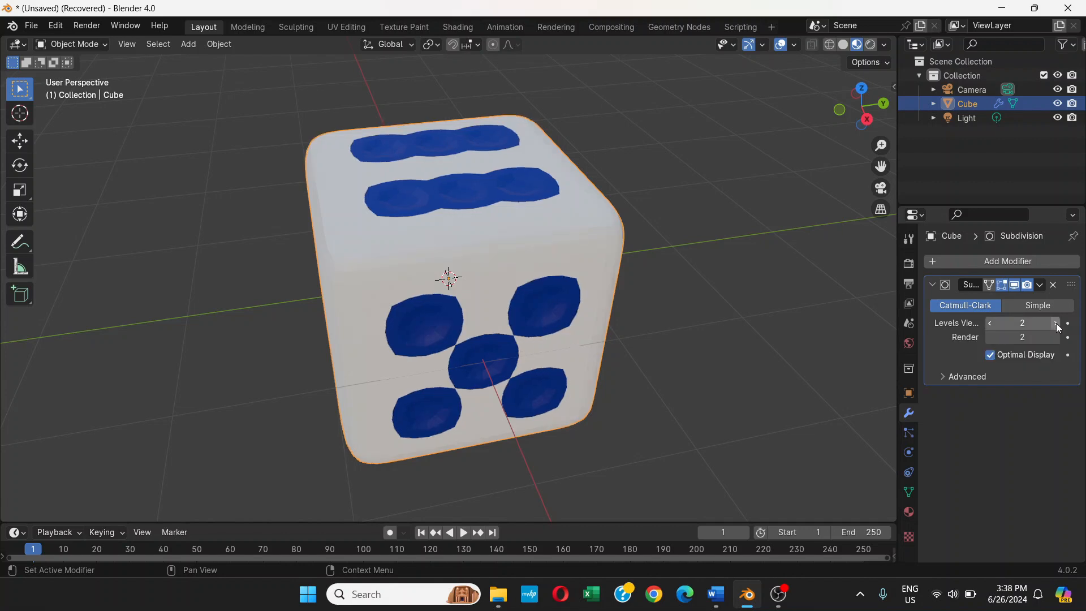
pyautogui.moveTo(555, 276); pyautogui.dragTo(486, 234, button='middle')
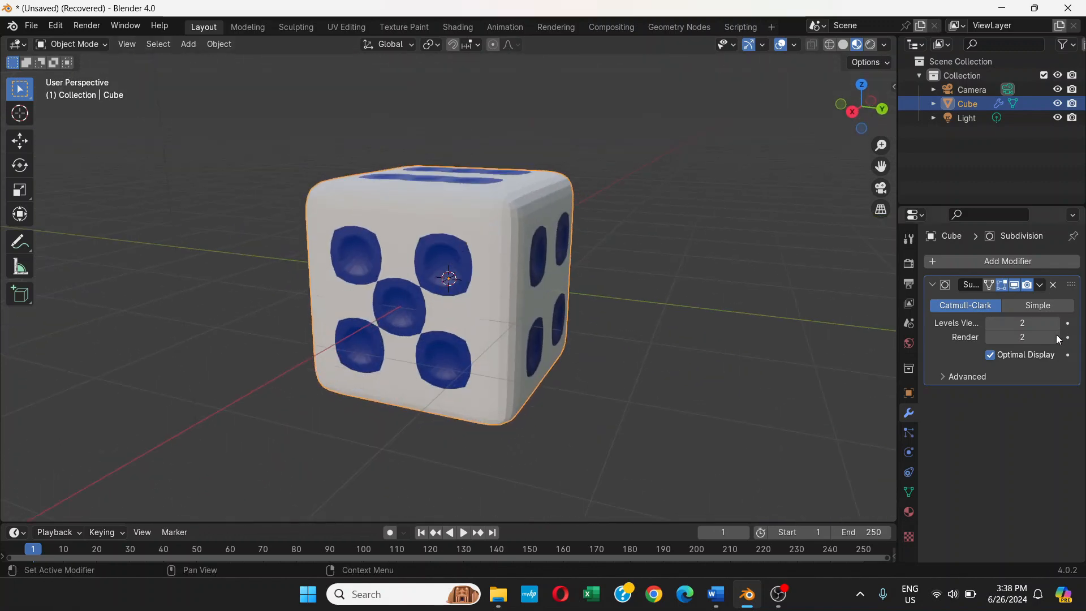
pyautogui.moveTo(634, 280); pyautogui.dragTo(598, 228, button='middle')
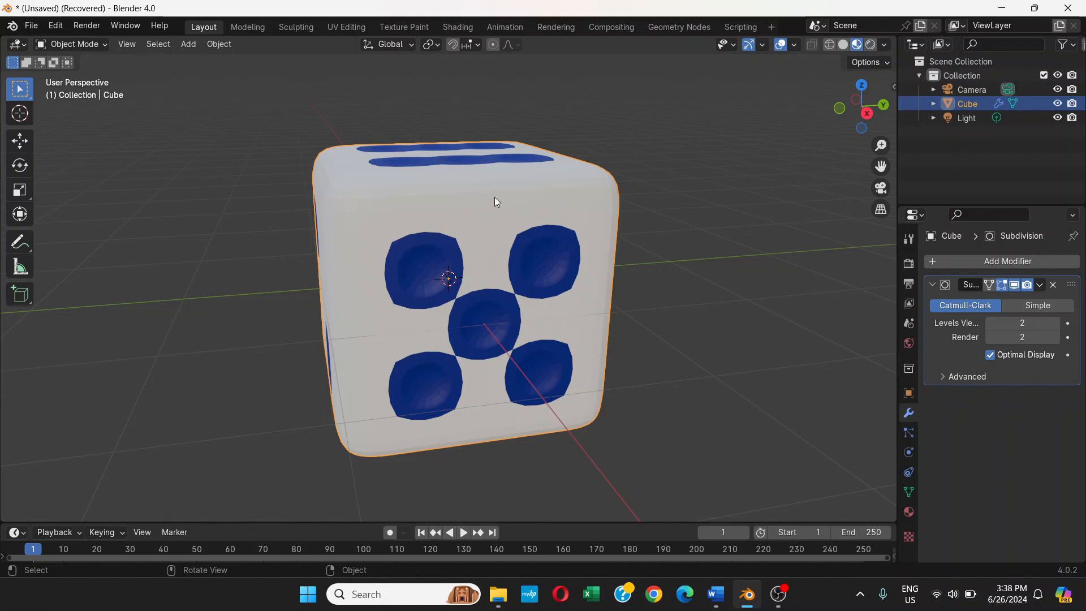
# Step: Enter Edit Mode on the dice and switch the viewport shading to Solid, facing the five-pip side
pyautogui.click(102, 45)
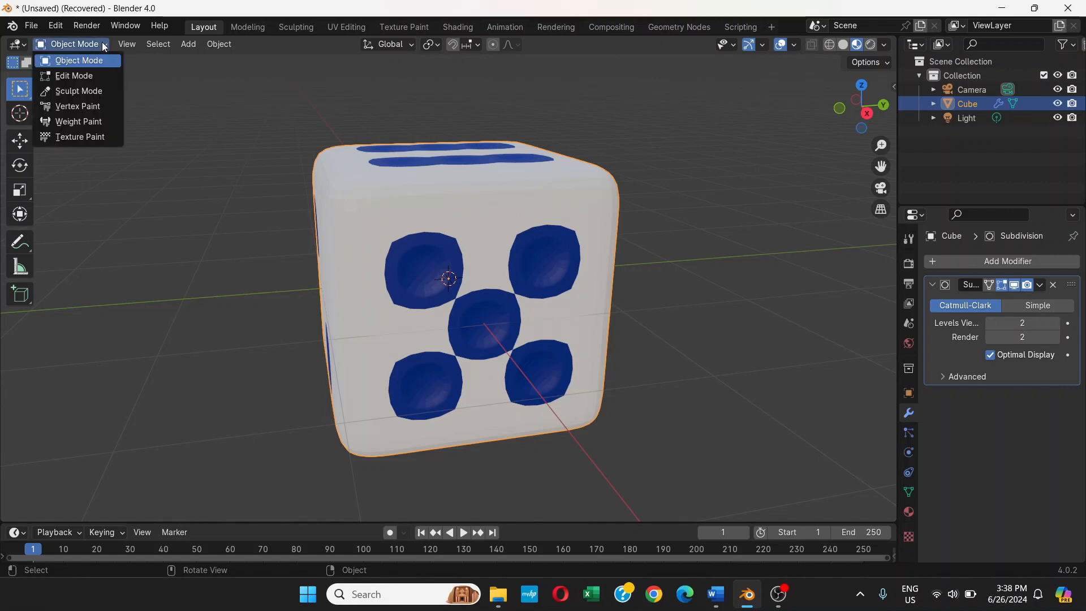
pyautogui.click(93, 78)
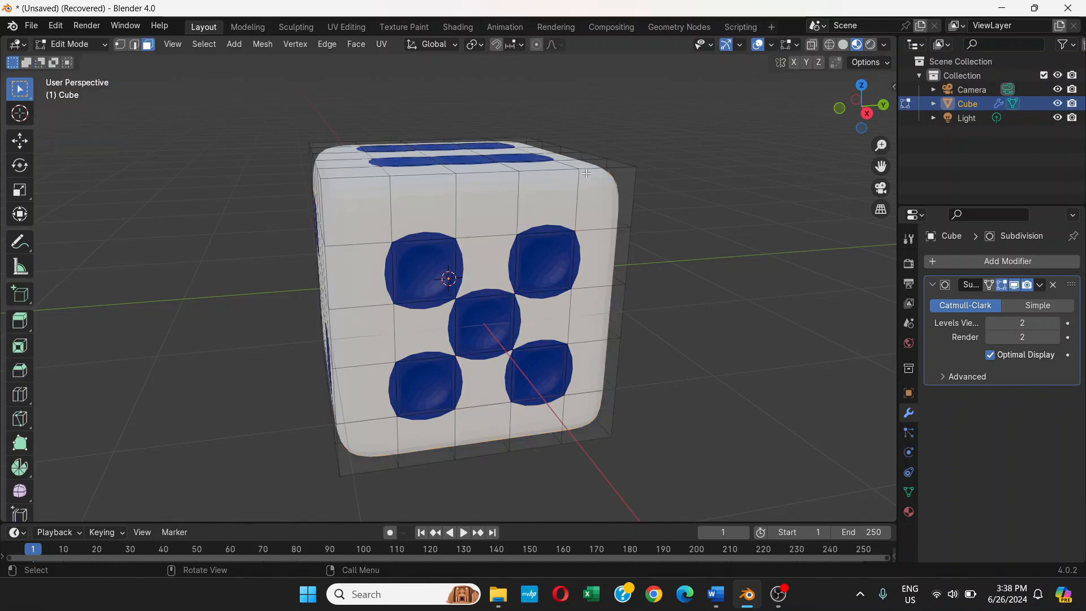
pyautogui.scroll(-2, 637, 226)
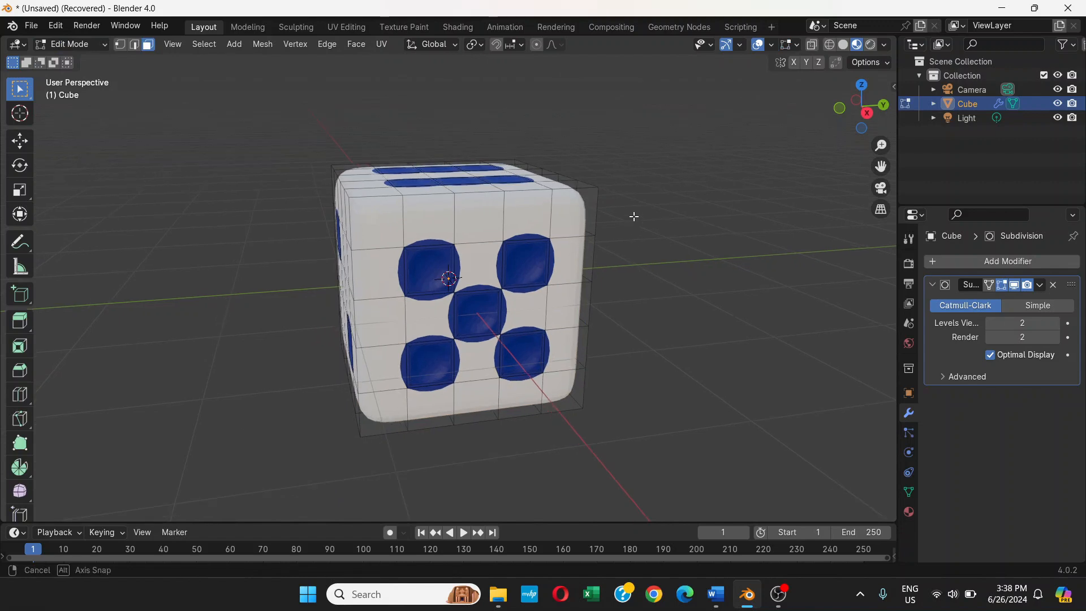
pyautogui.scroll(5, 562, 262)
pyautogui.moveTo(560, 258); pyautogui.dragTo(525, 252, button='middle')
pyautogui.scroll(-3, 525, 253)
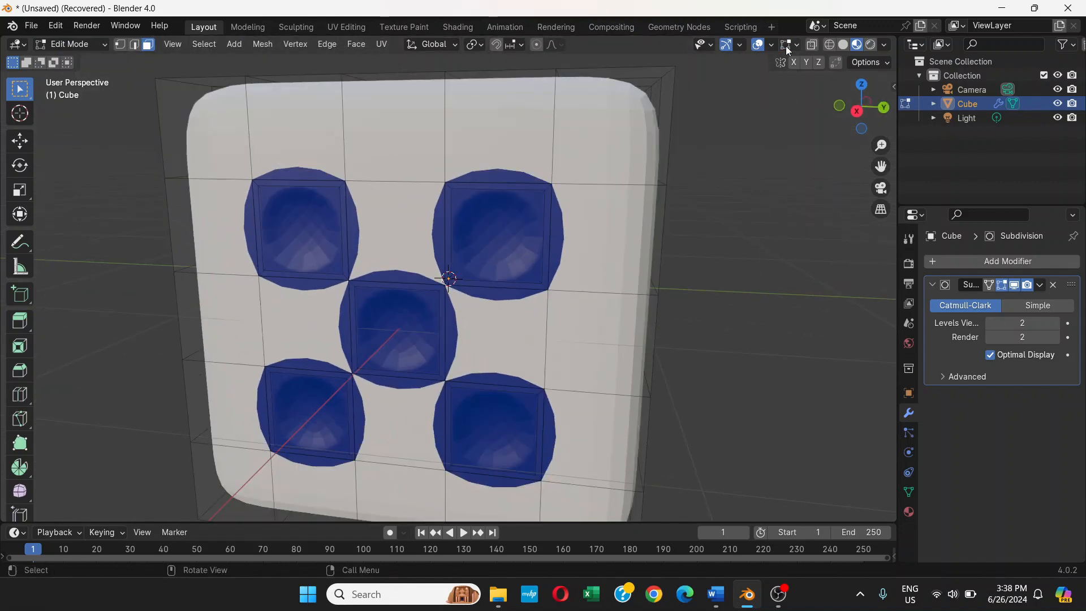
pyautogui.click(844, 47)
pyautogui.scroll(-2, 527, 252)
pyautogui.moveTo(527, 252); pyautogui.dragTo(566, 257, button='middle')
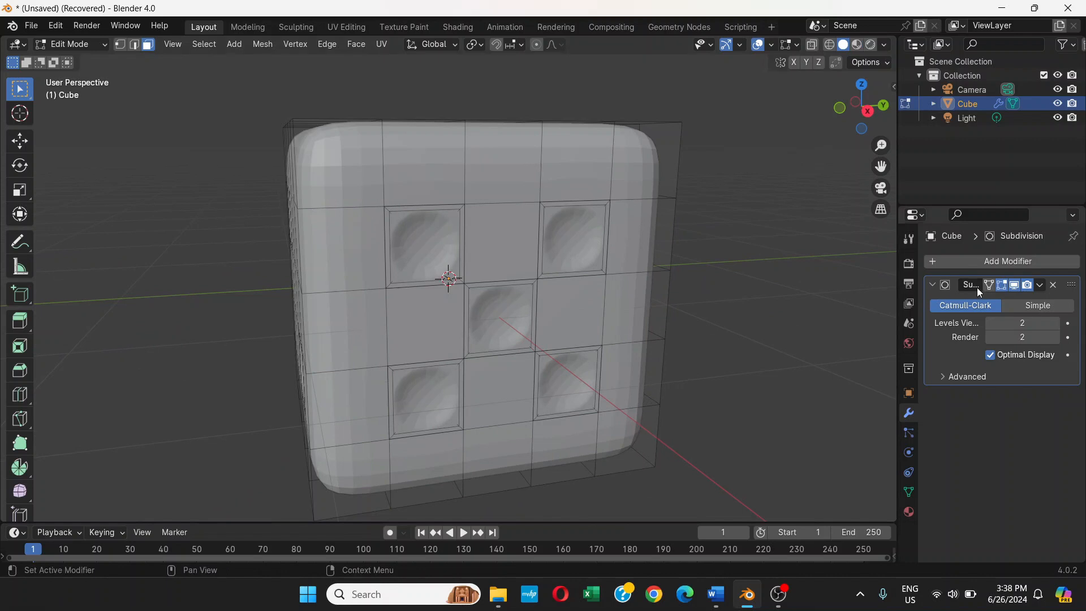
# Step: Turn off the Subdivision modifier's viewport display and select all faces assigned to the number material
pyautogui.click(1015, 286)
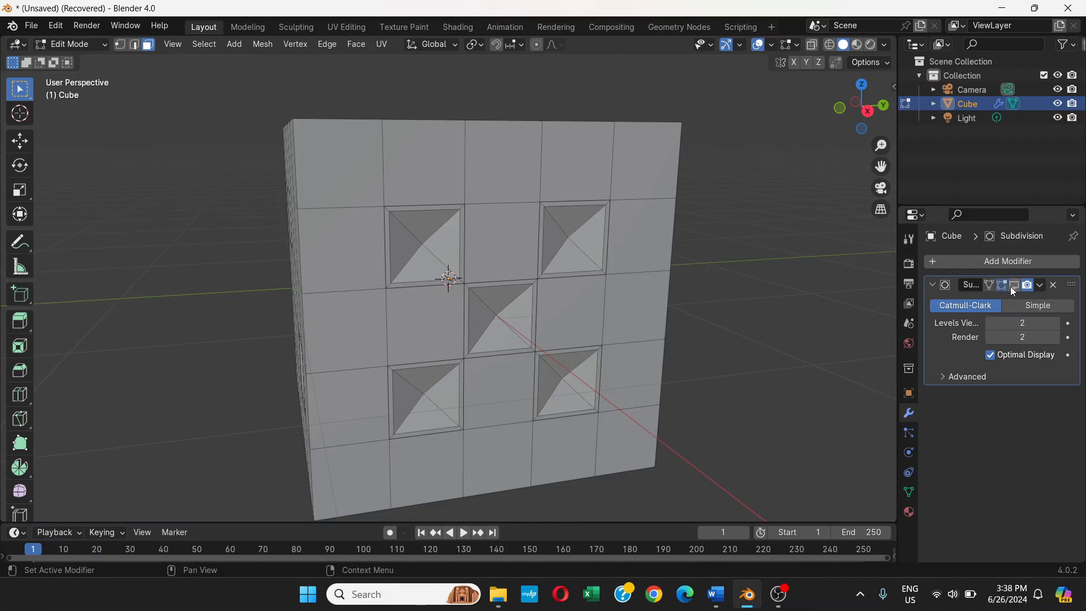
pyautogui.click(909, 512)
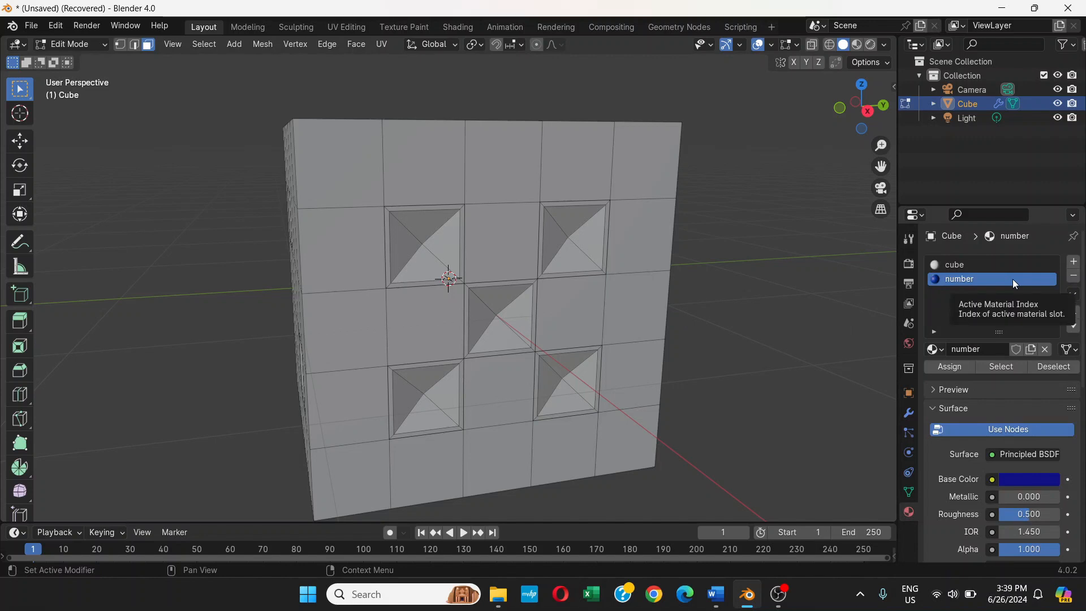
pyautogui.click(1001, 368)
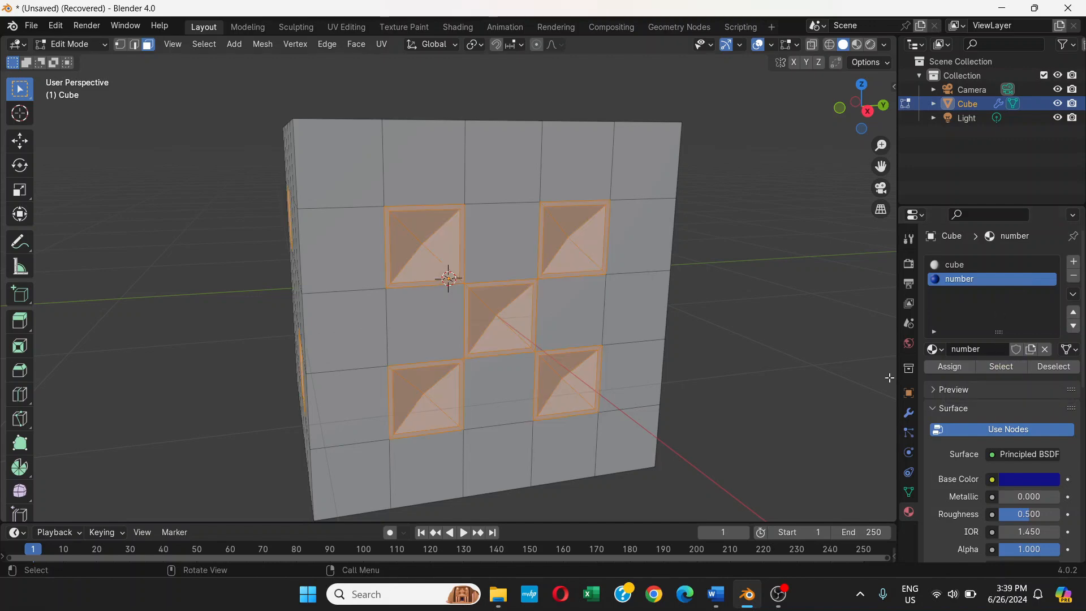
# Step: Examine the borders and sloped inner faces of the selected pips on the five-pip side up close
pyautogui.moveTo(552, 264); pyautogui.dragTo(522, 238, button='middle')
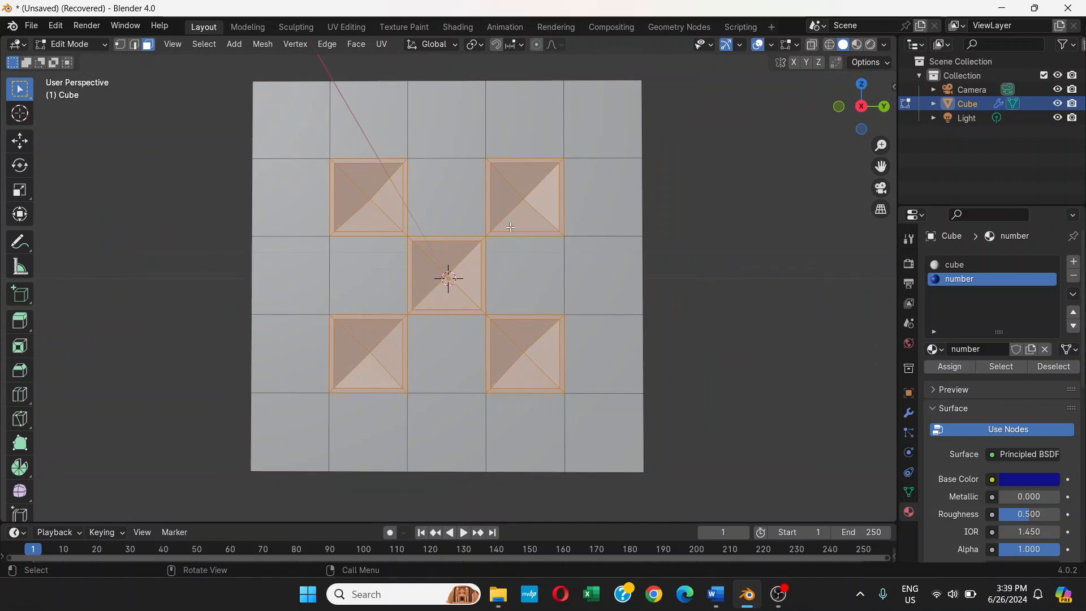
pyautogui.scroll(1, 508, 216)
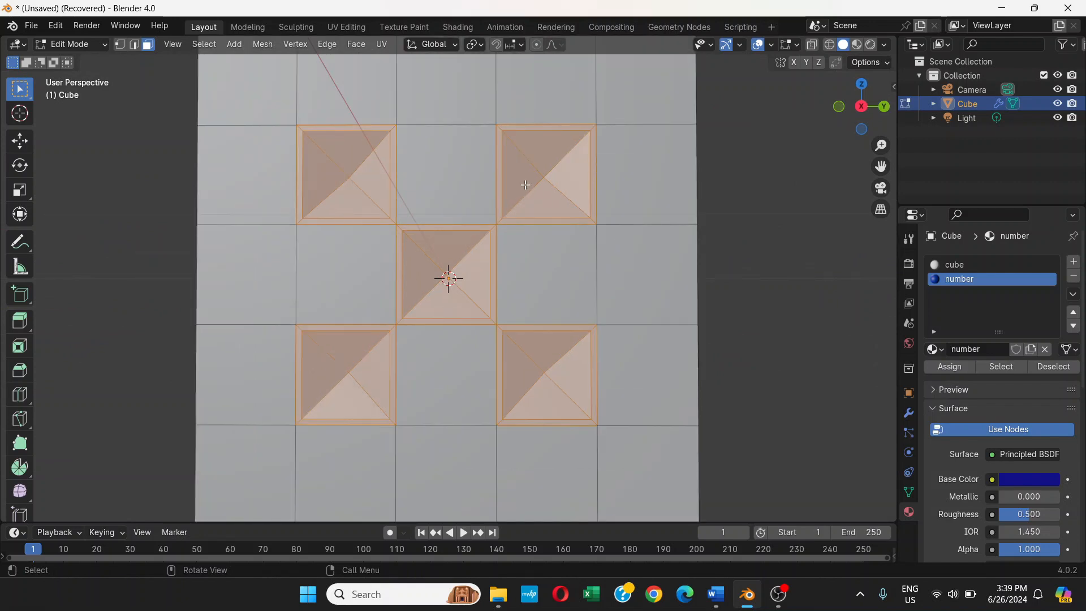
pyautogui.scroll(1, 524, 176)
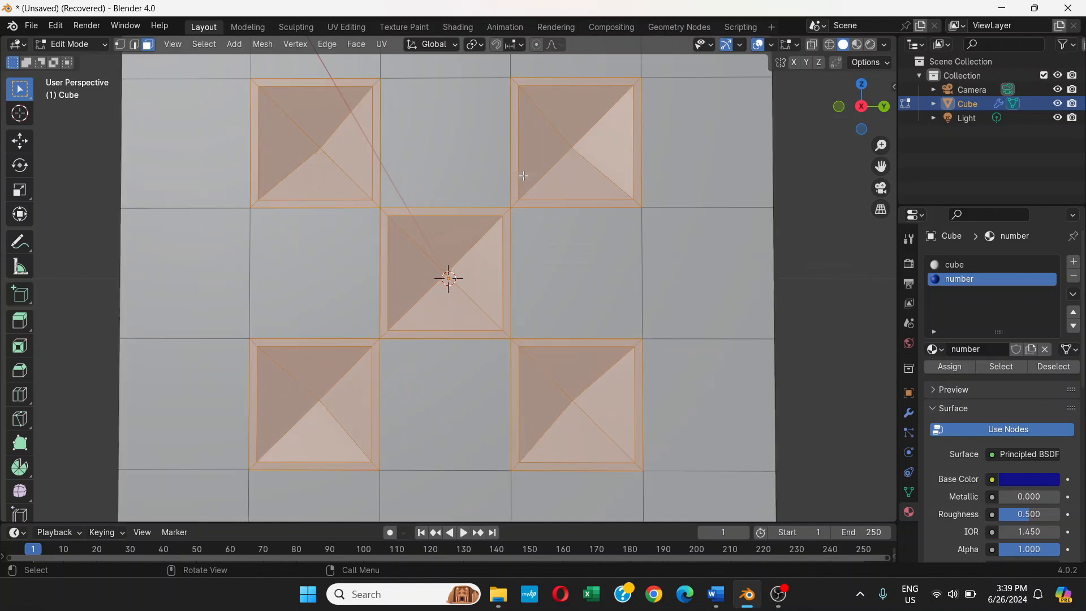
pyautogui.scroll(1, 543, 152)
pyautogui.moveTo(543, 152); pyautogui.dragTo(541, 174, button='middle')
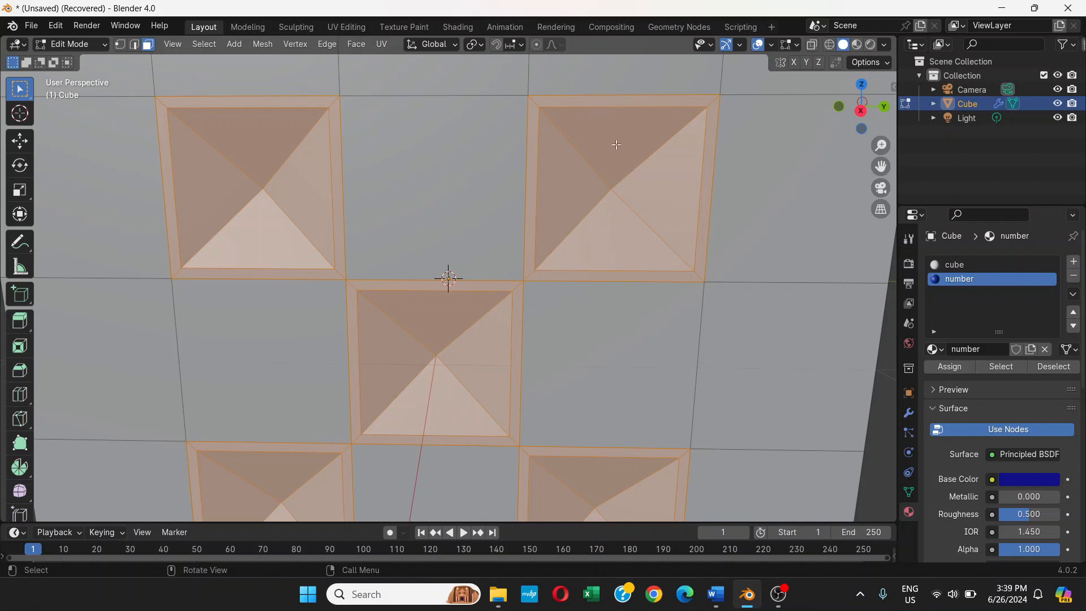
pyautogui.scroll(-4, 576, 173)
pyautogui.scroll(2, 573, 188)
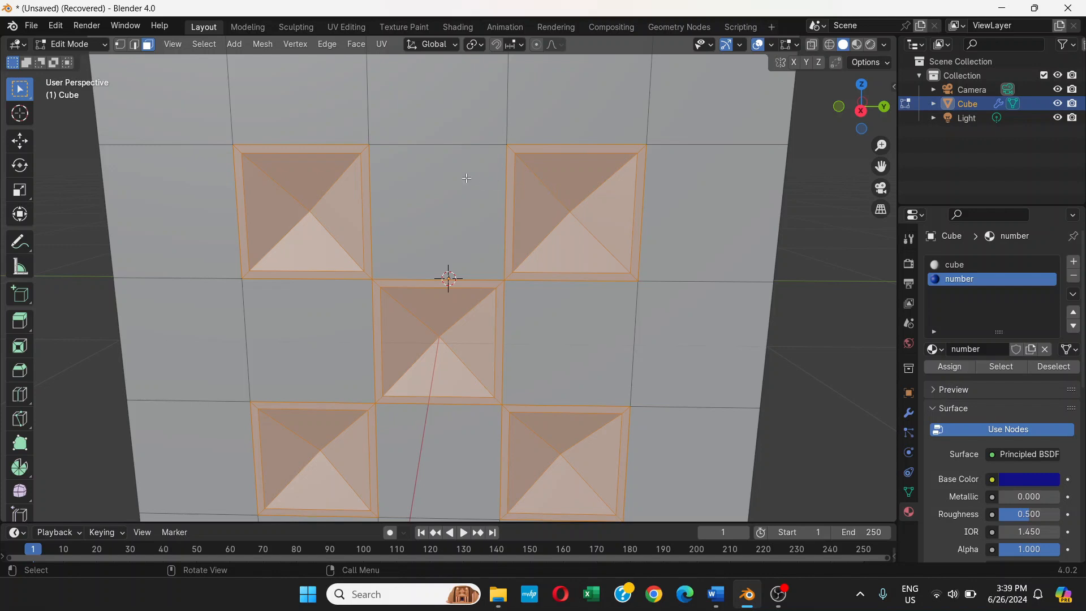
pyautogui.moveTo(515, 162); pyautogui.dragTo(545, 168, button='middle')
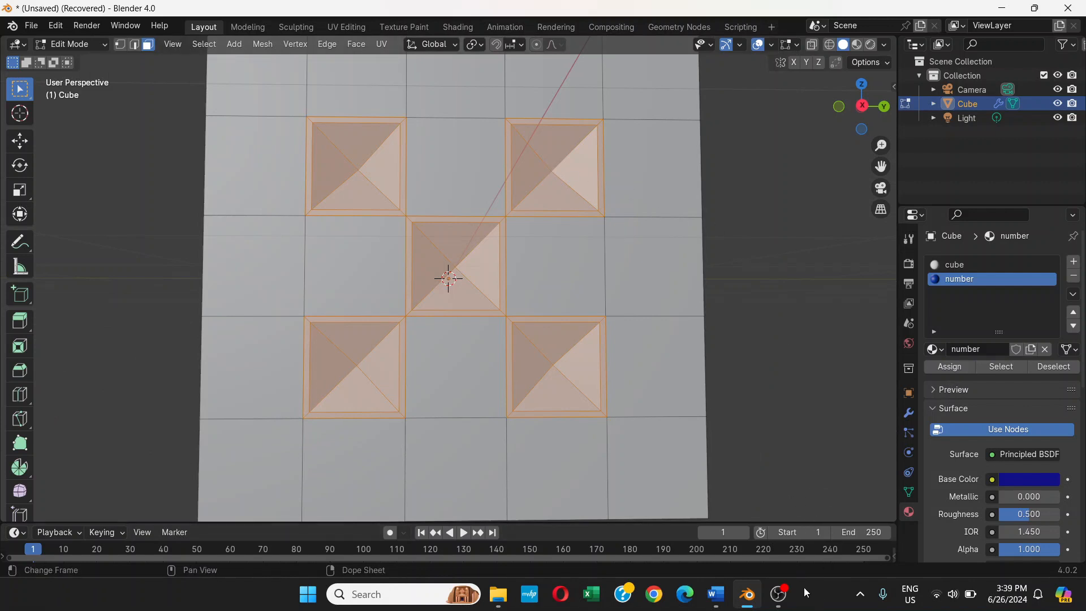
pyautogui.click(779, 594)
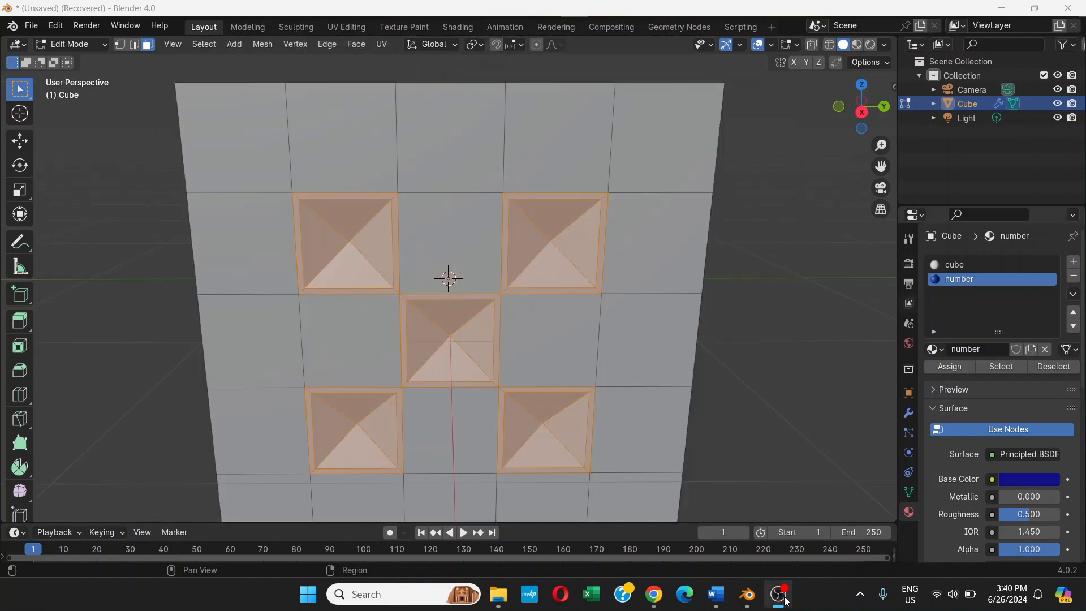
pyautogui.click(786, 601)
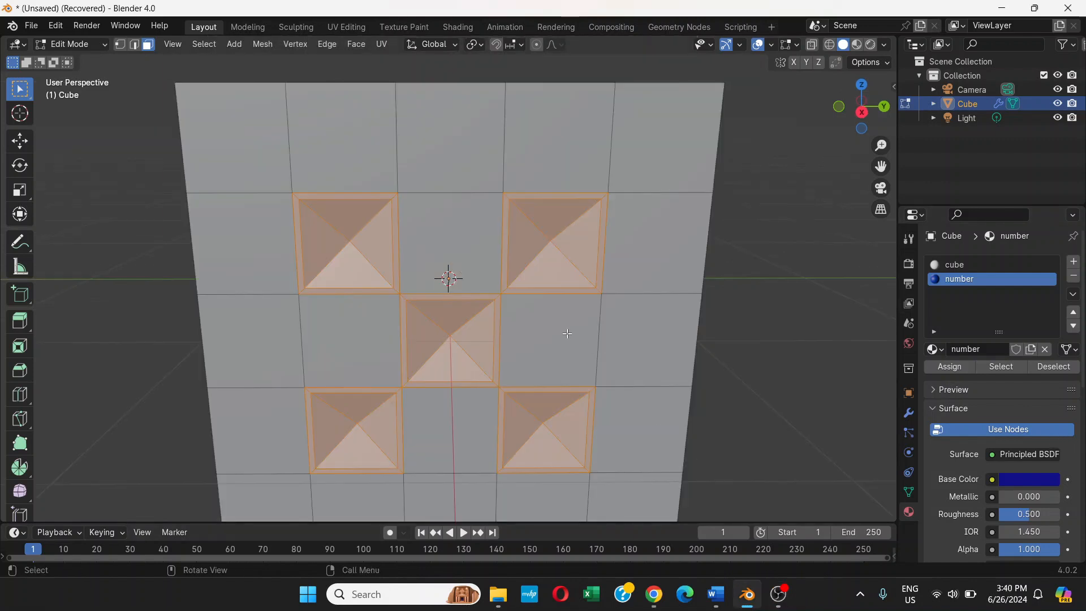
# Step: Clear the selection, pick one triangular inner pip face and select all faces similar by polygon sides
pyautogui.moveTo(726, 260); pyautogui.dragTo(732, 230, button='middle')
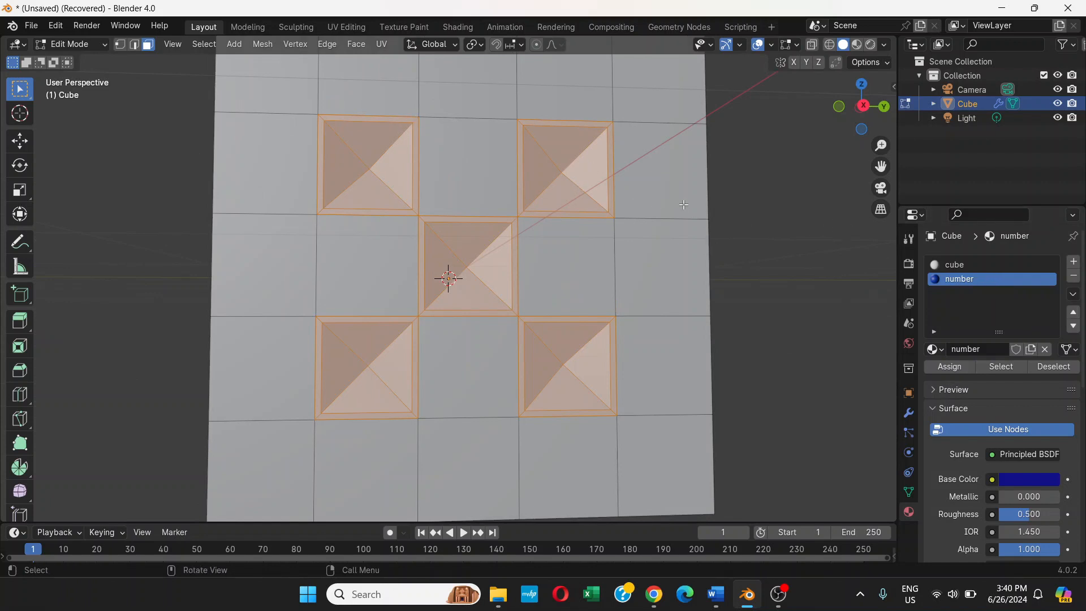
pyautogui.hotkey('alt', 'a')
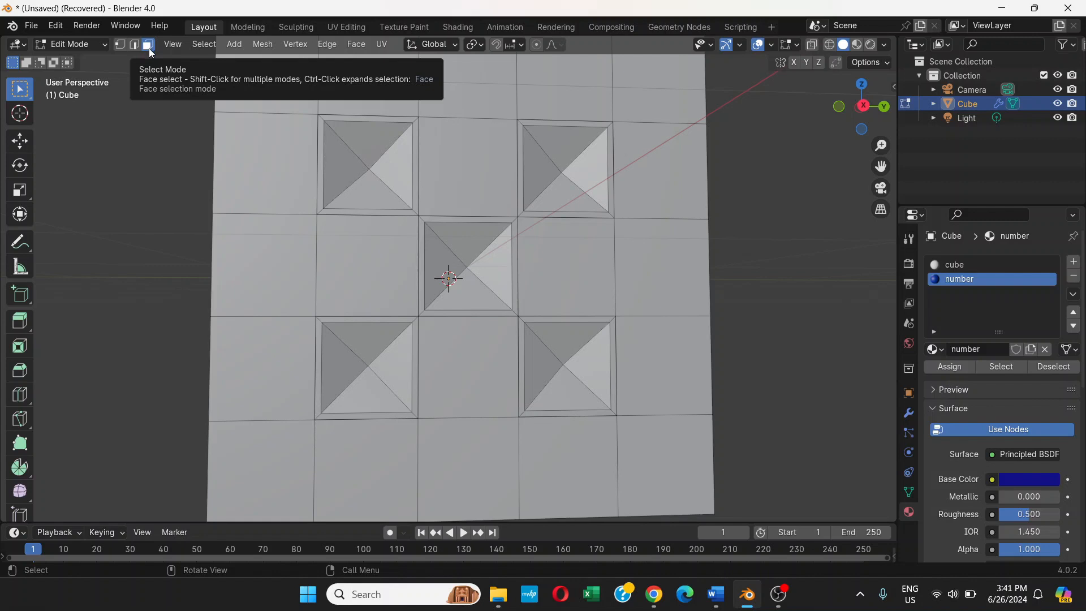
pyautogui.click(555, 144)
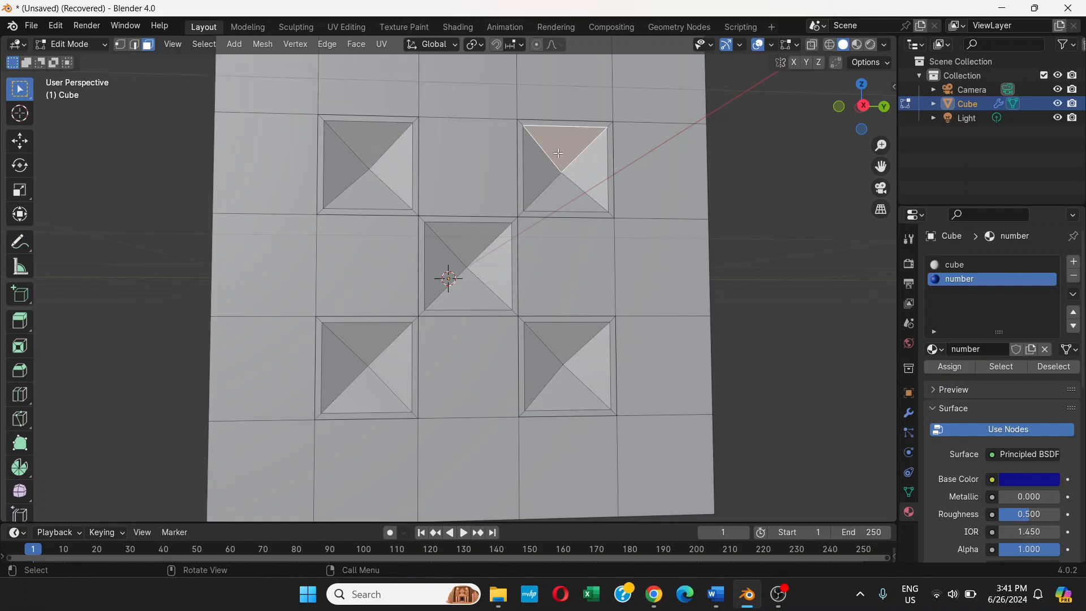
pyautogui.moveTo(563, 170); pyautogui.dragTo(555, 189, button='middle')
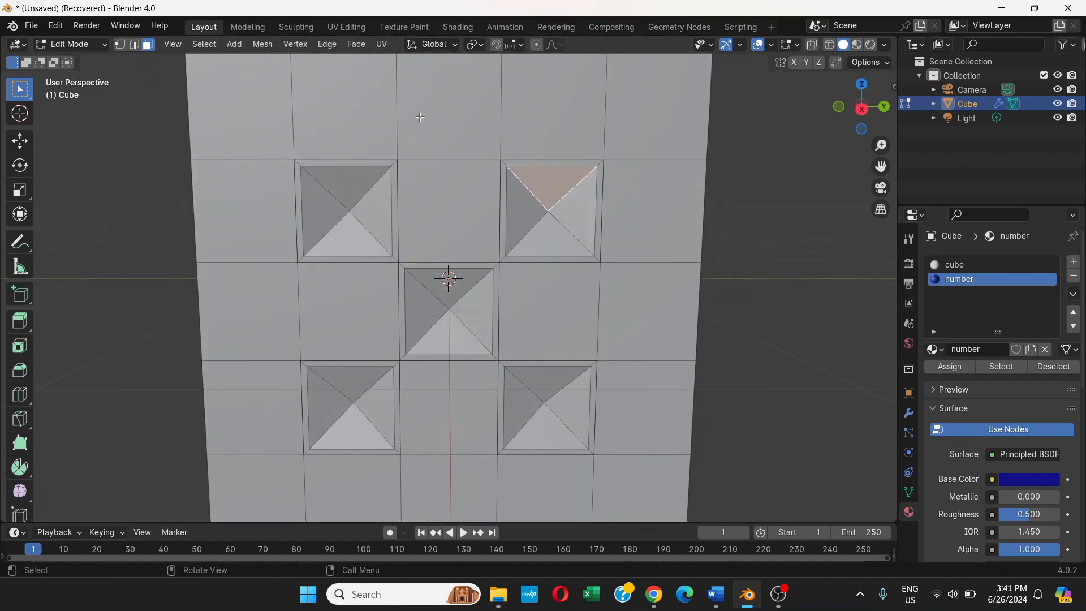
pyautogui.click(203, 45)
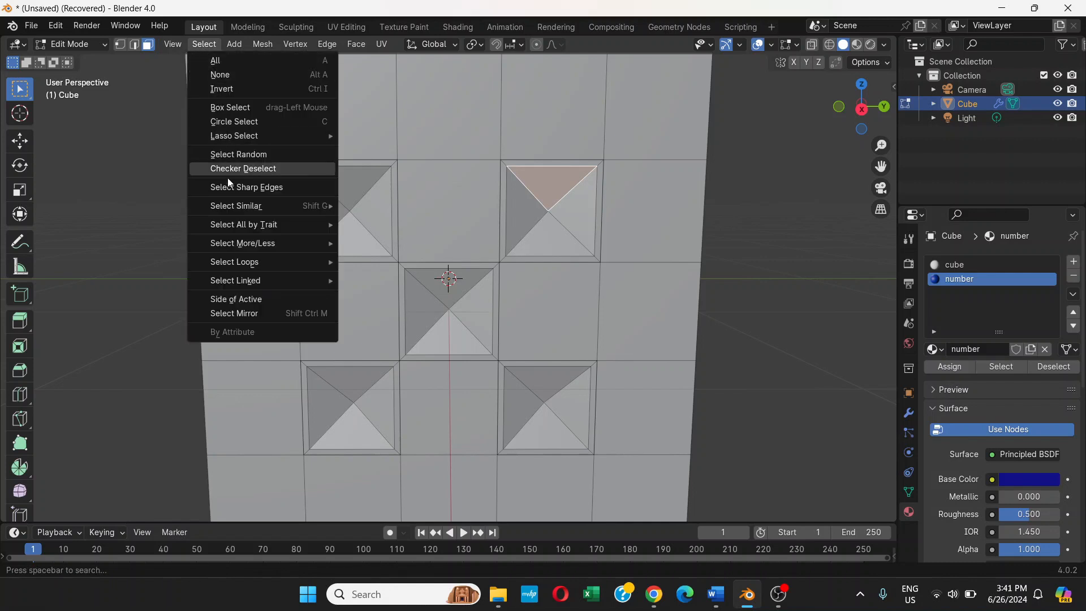
pyautogui.moveTo(232, 203)
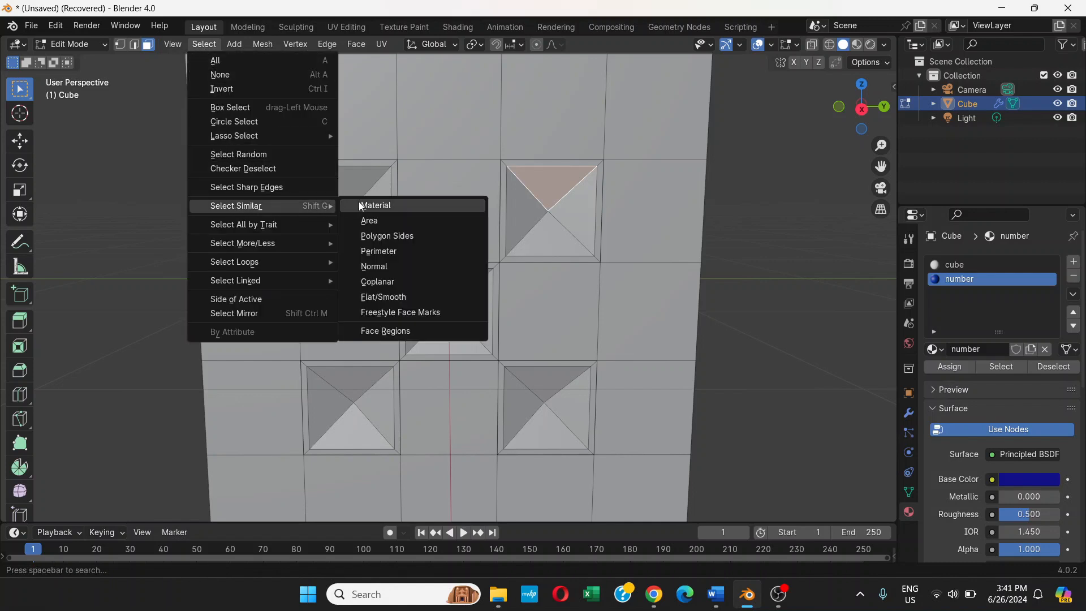
pyautogui.click(374, 236)
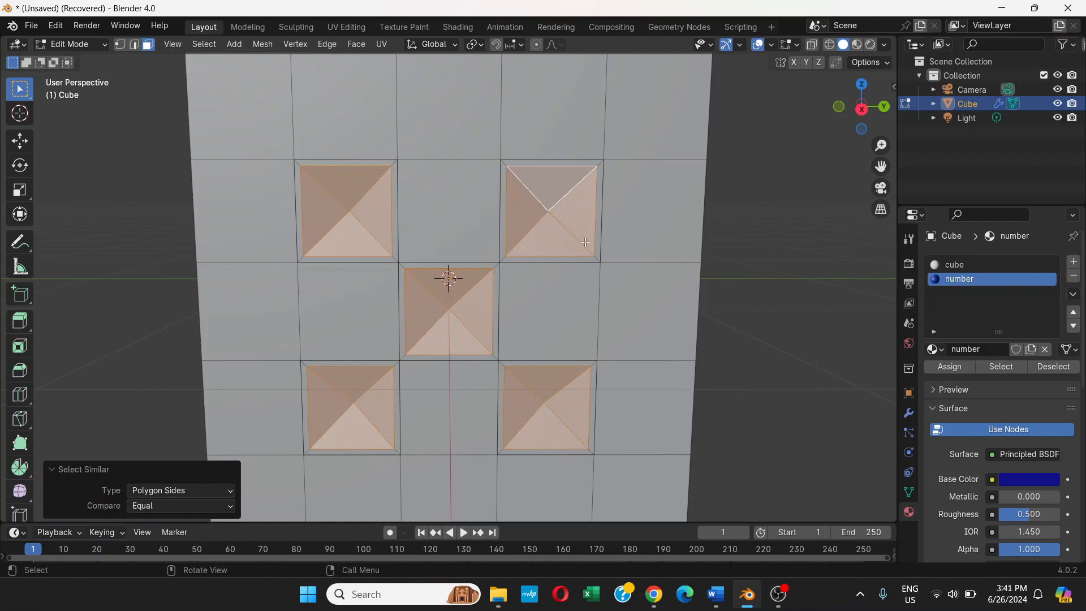
# Step: Check the selected triangular pip faces on the other sides of the dice and clear the selection
pyautogui.moveTo(531, 349); pyautogui.dragTo(530, 301, button='middle')
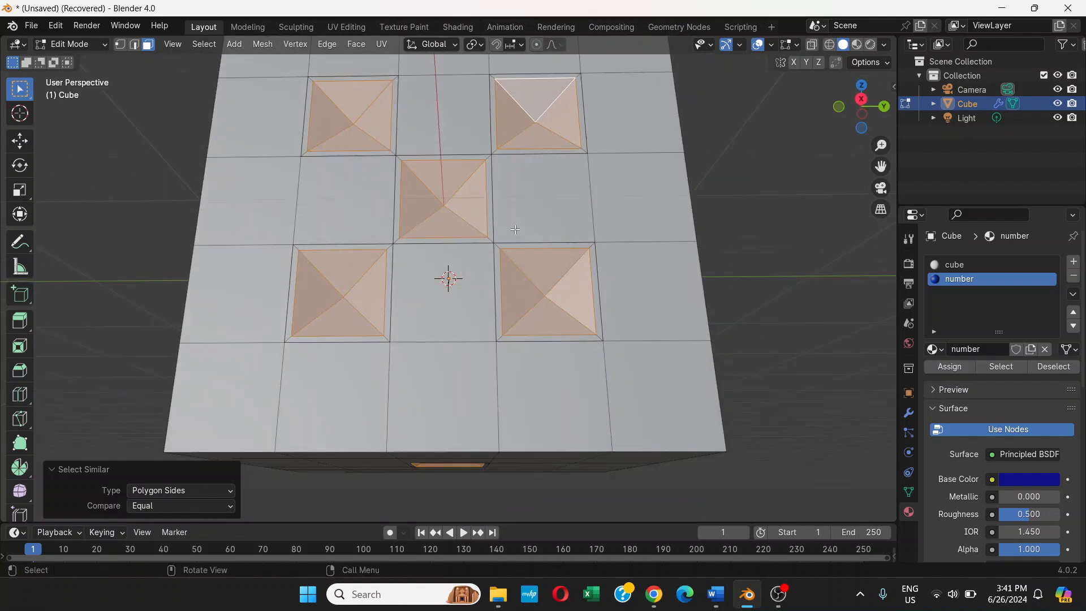
pyautogui.moveTo(516, 229); pyautogui.dragTo(582, 224, button='middle')
pyautogui.moveTo(474, 368); pyautogui.dragTo(594, 260, button='middle')
pyautogui.moveTo(573, 342); pyautogui.dragTo(565, 226, button='middle')
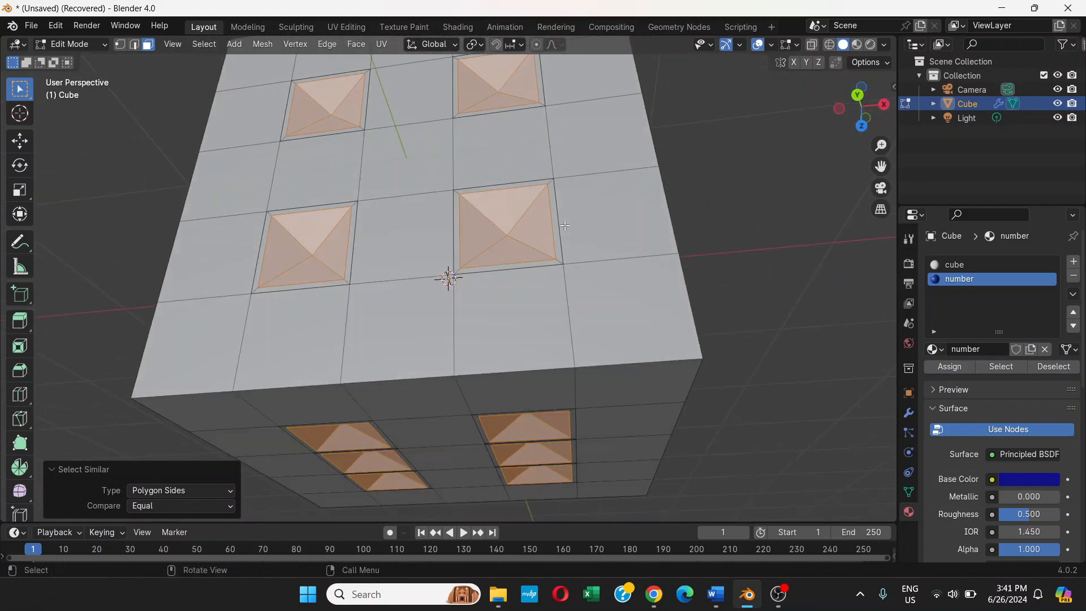
pyautogui.moveTo(577, 366); pyautogui.dragTo(576, 240, button='middle')
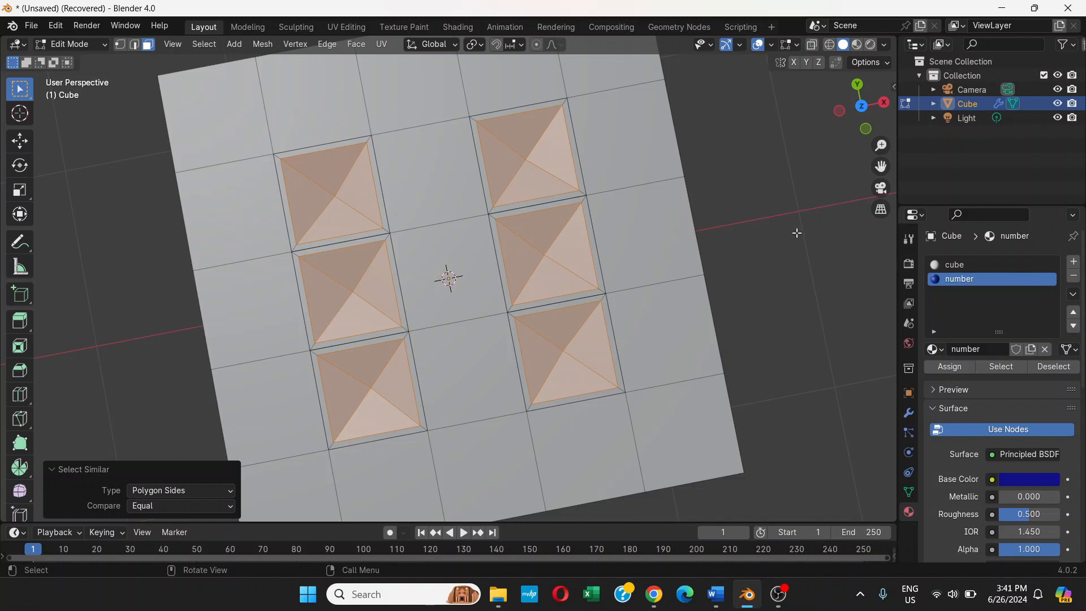
pyautogui.click(748, 252)
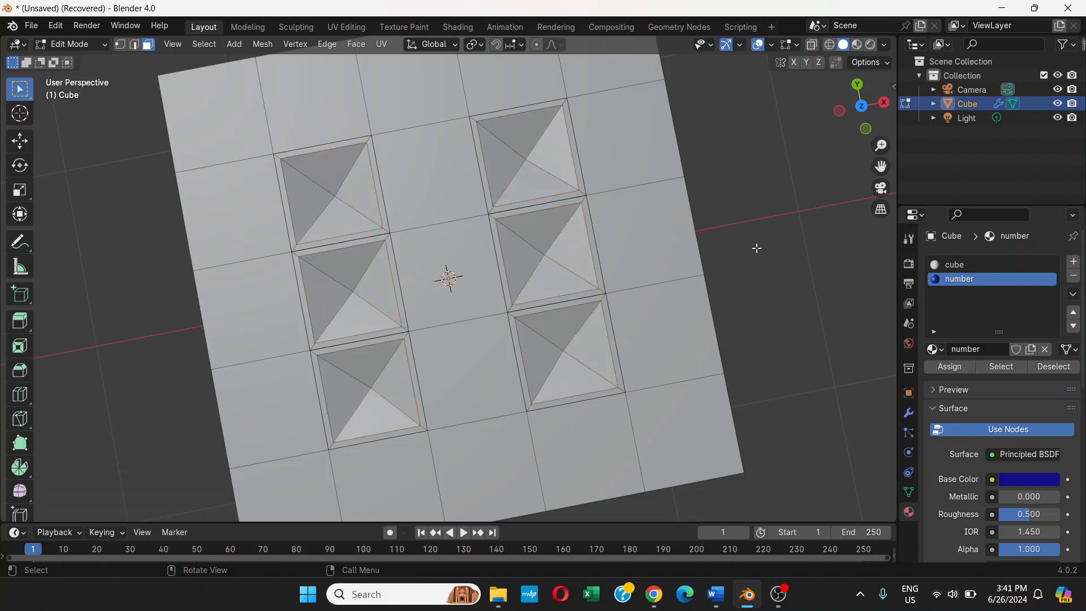
# Step: Assign the cube material to all faces of the dice and deselect everything
pyautogui.click(977, 265)
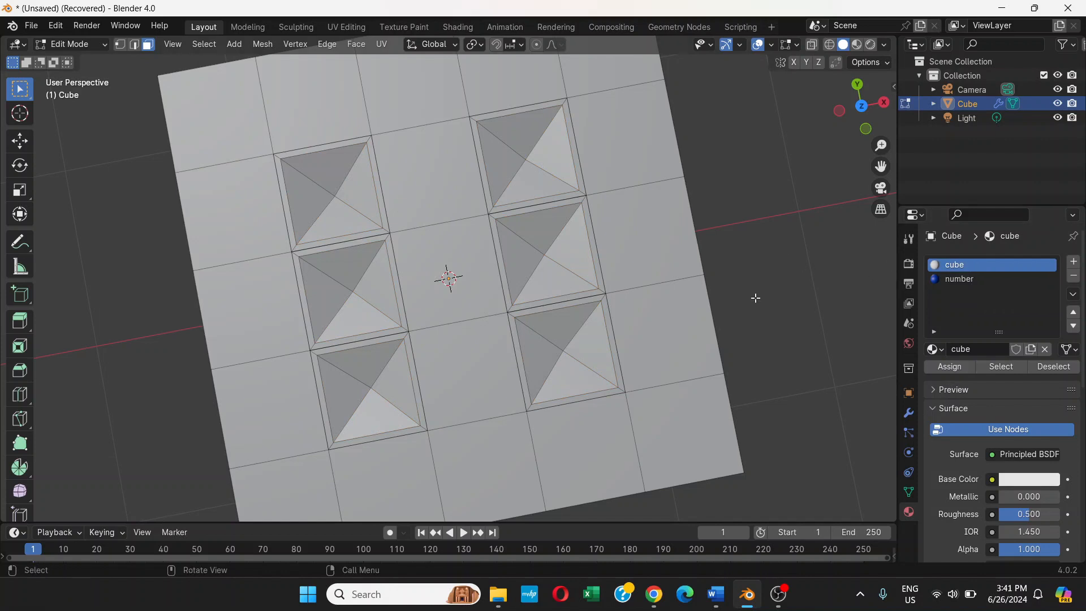
pyautogui.press('a')
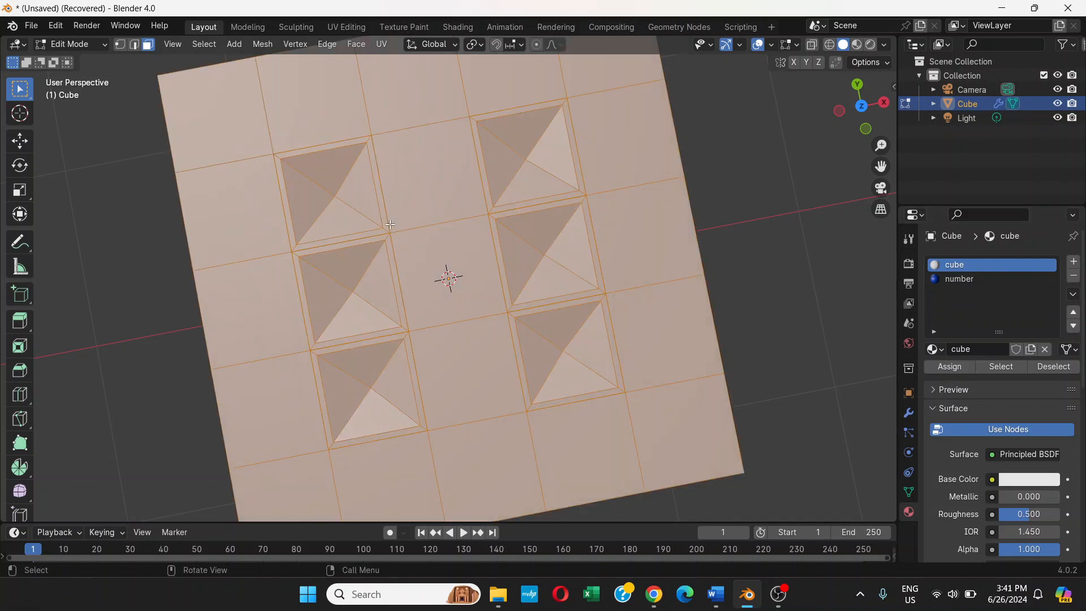
pyautogui.click(941, 367)
pyautogui.click(762, 301)
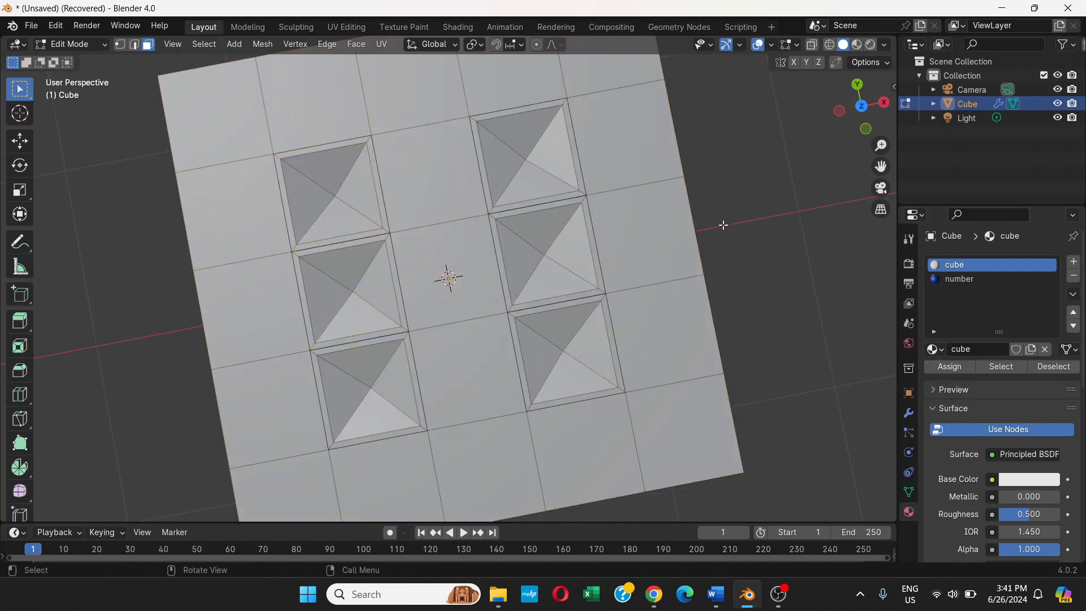
# Step: Switch the viewport shading to Material Preview and view the six-pip side with the cube material slot active
pyautogui.click(858, 45)
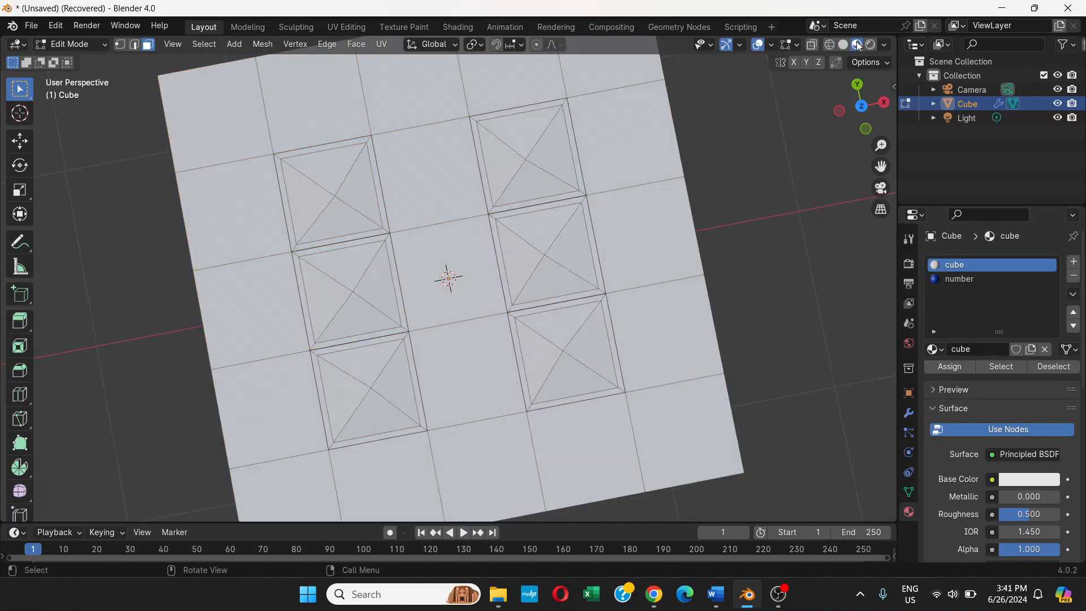
pyautogui.scroll(-3, 660, 236)
pyautogui.moveTo(661, 235); pyautogui.dragTo(470, 292, button='middle')
pyautogui.click(957, 279)
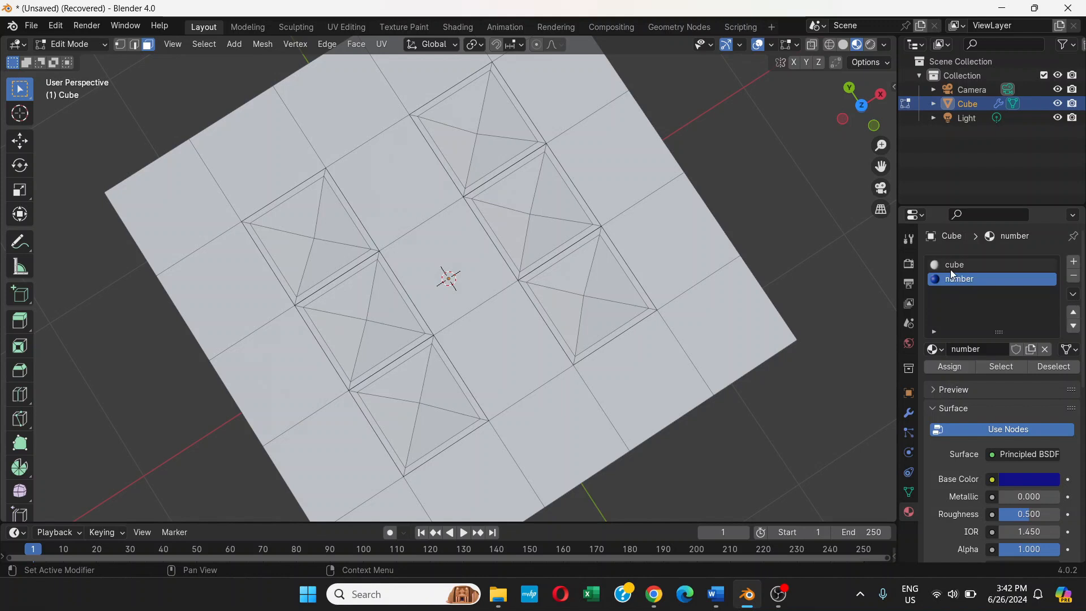
pyautogui.click(953, 267)
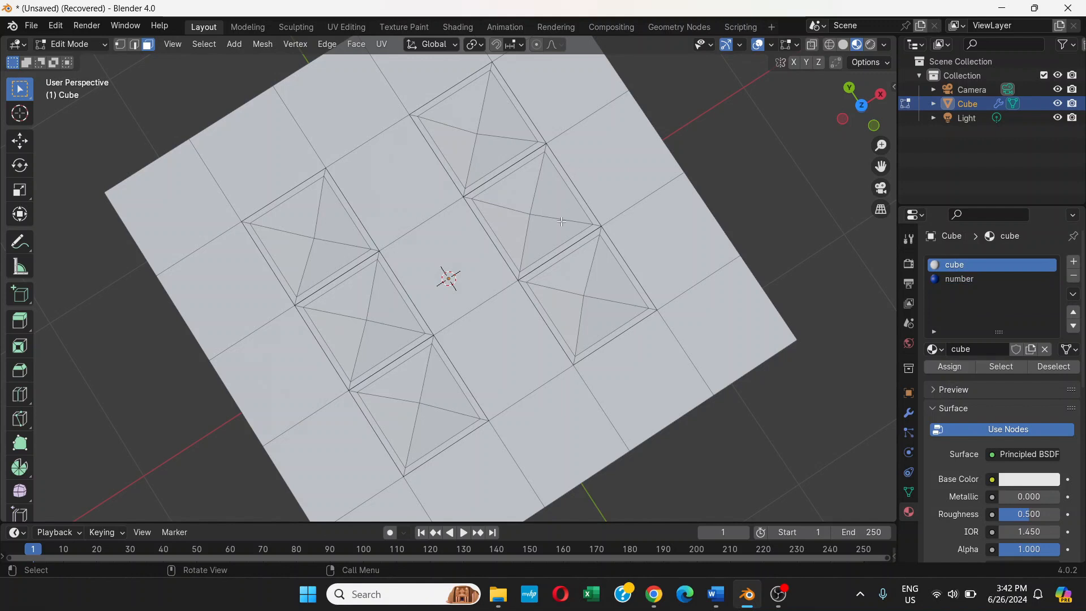
# Step: Select one triangular inner face of a pip on the six-pip side and all faces similar by polygon sides
pyautogui.scroll(2, 562, 214)
pyautogui.scroll(2, 562, 205)
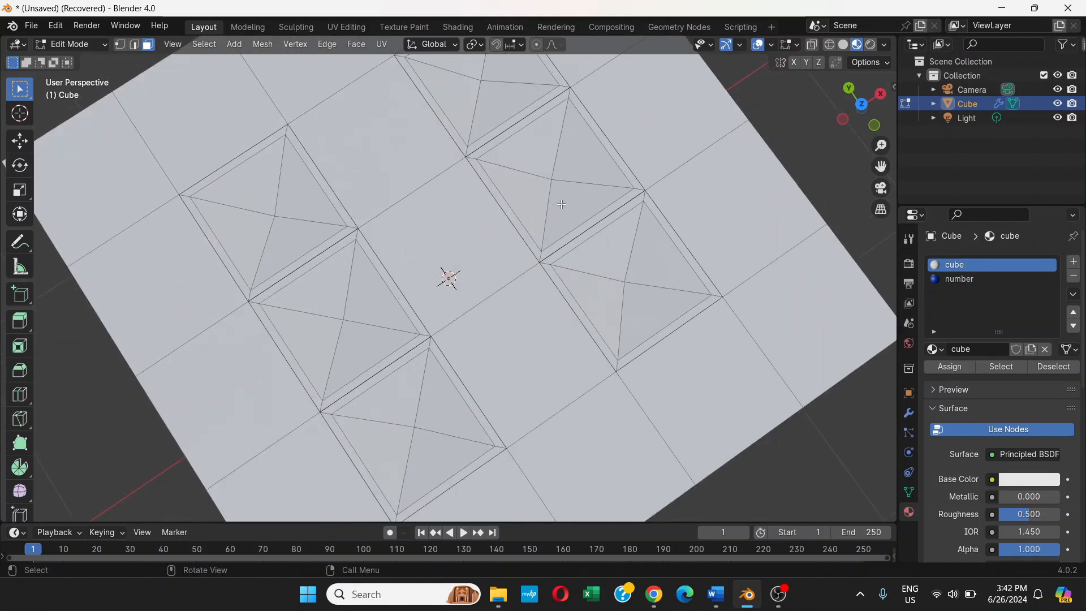
pyautogui.click(574, 156)
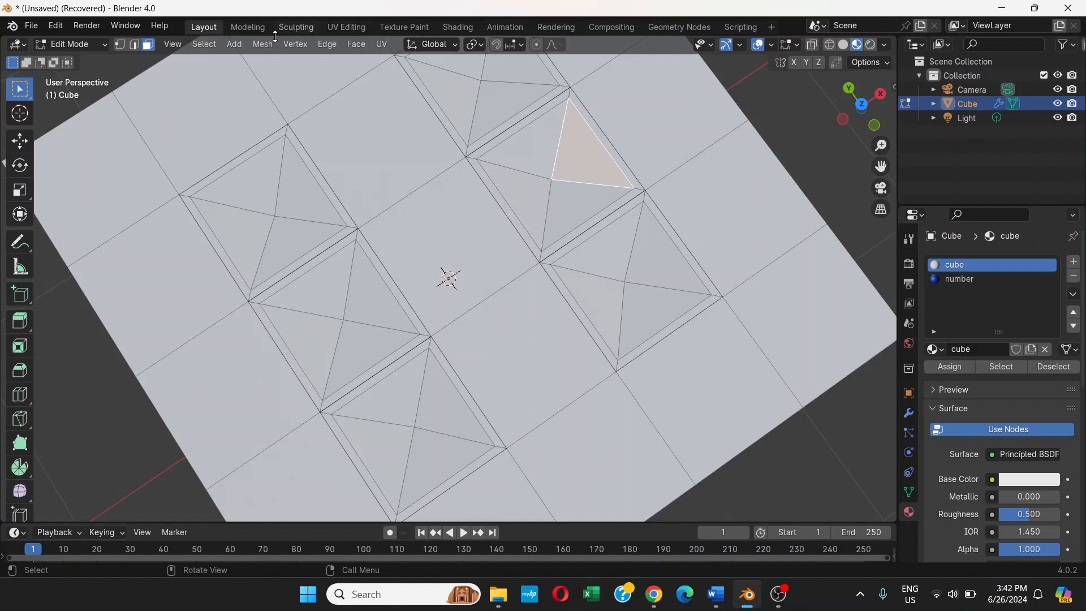
pyautogui.click(210, 44)
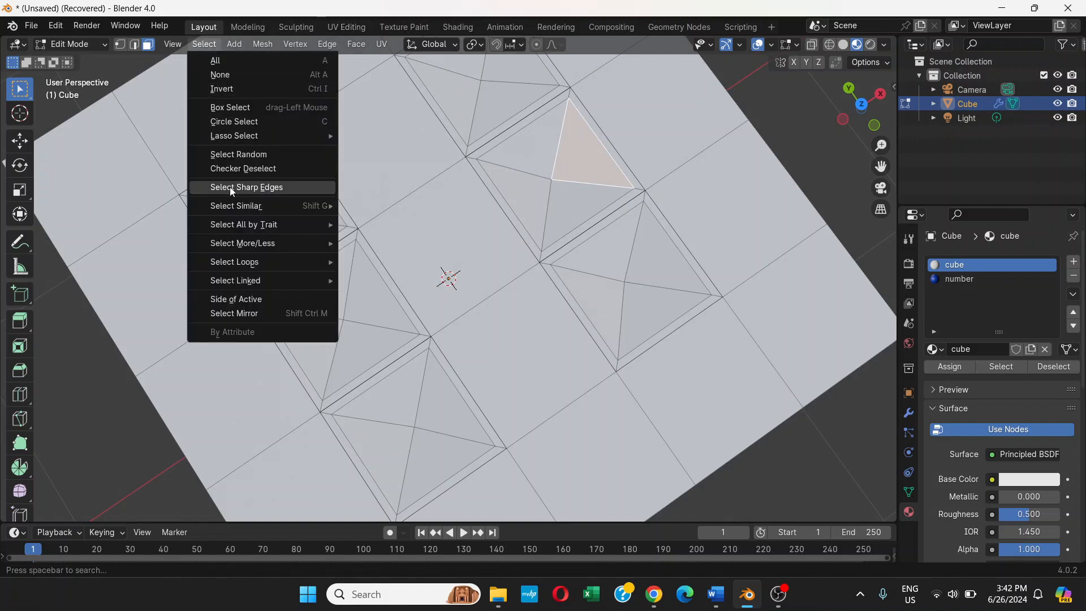
pyautogui.moveTo(245, 206)
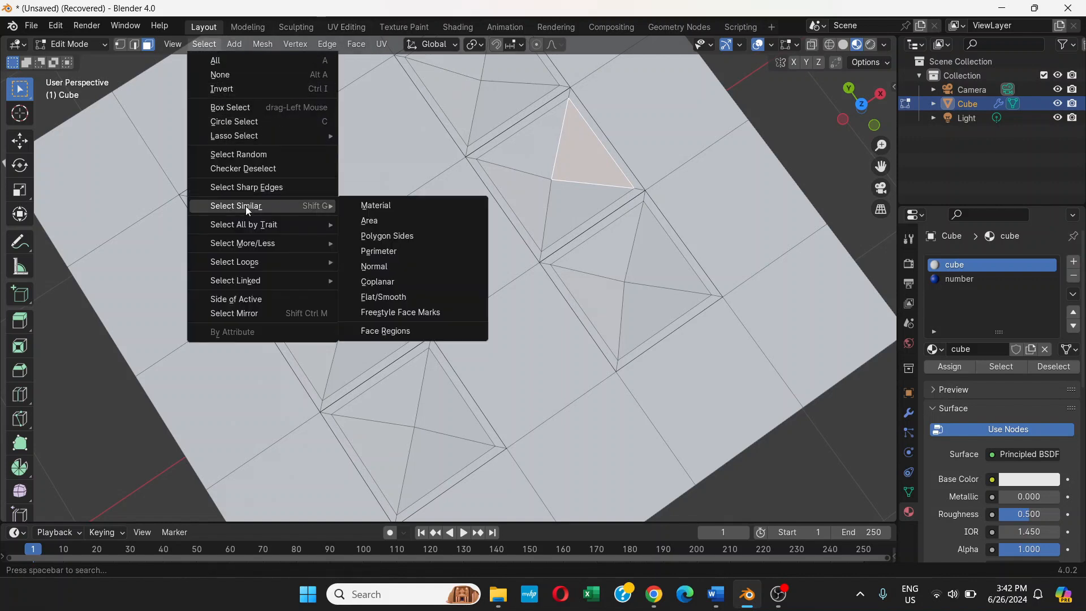
pyautogui.click(396, 235)
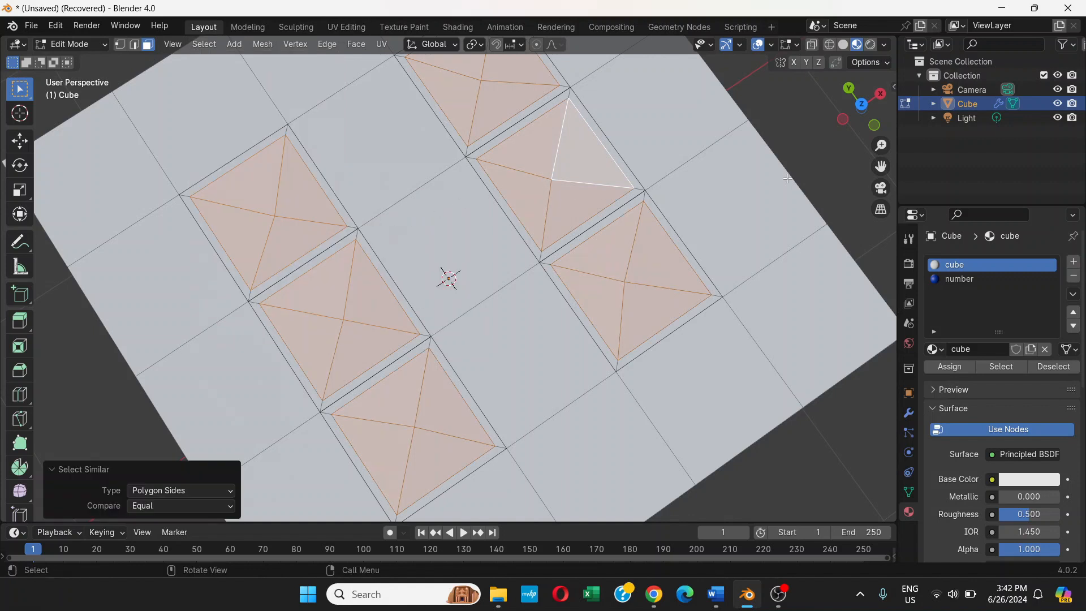
# Step: Assign the number material to the selected triangular pip faces and deselect them
pyautogui.click(973, 288)
pyautogui.click(950, 367)
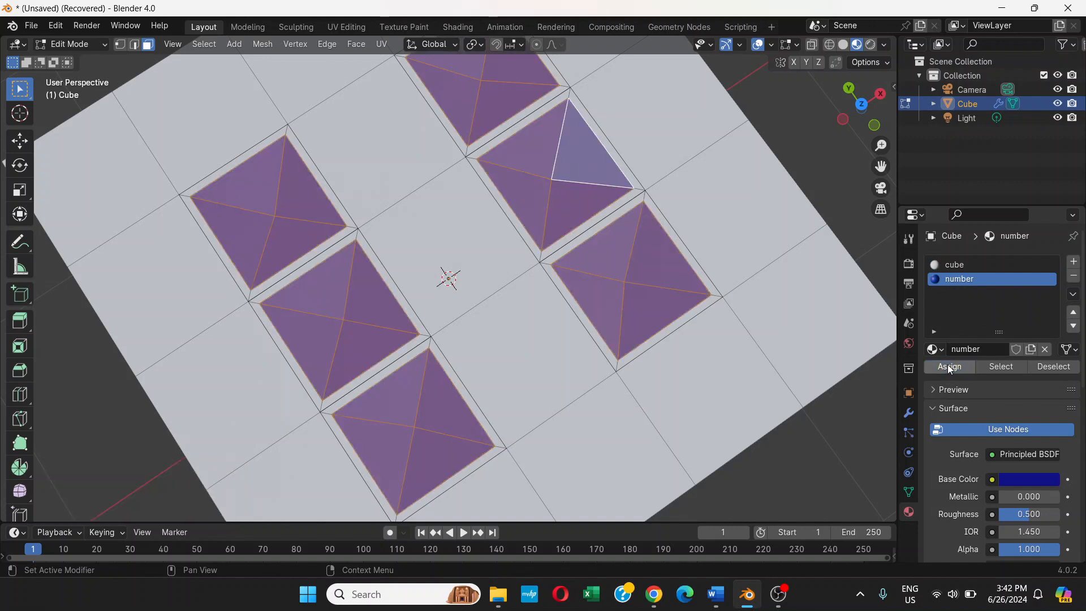
pyautogui.moveTo(786, 231); pyautogui.dragTo(721, 224, button='middle')
pyautogui.click(759, 243)
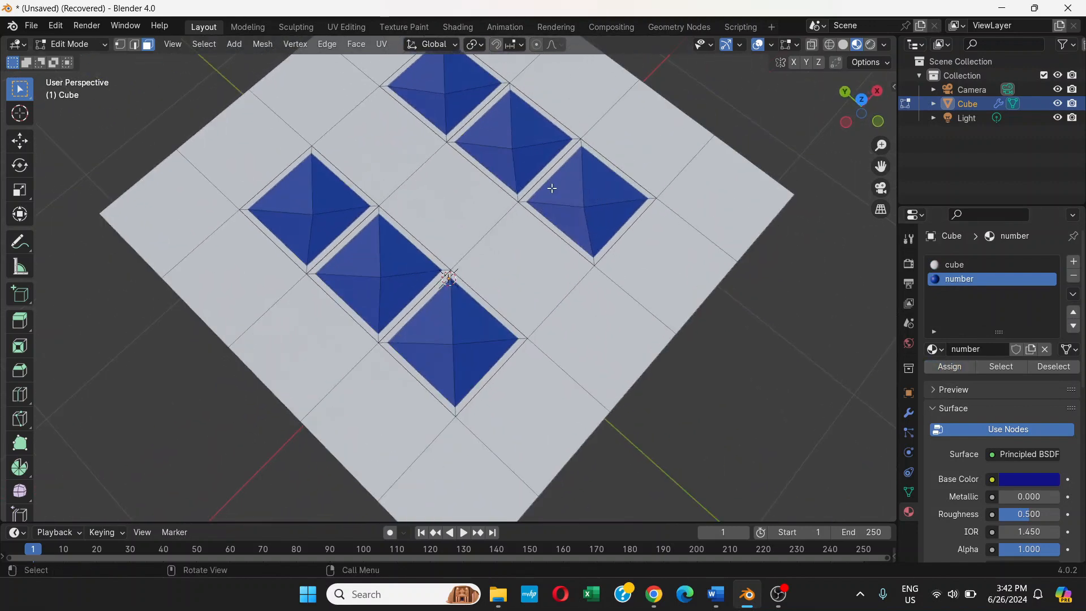
# Step: Return the dice to Object Mode and view it at an angle showing the two-, five- and six-pip sides
pyautogui.scroll(4, 552, 188)
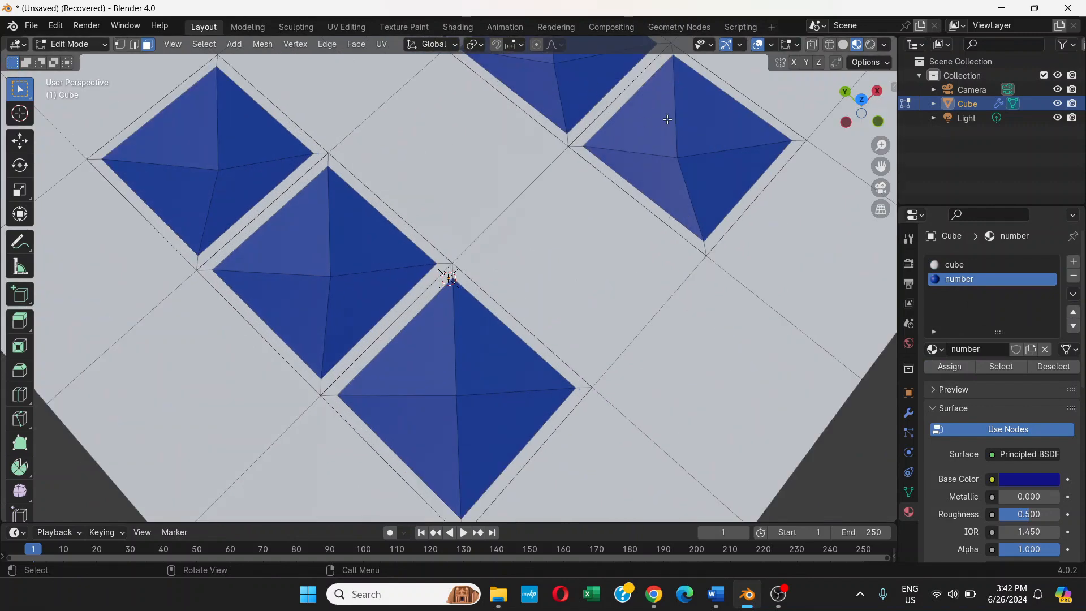
pyautogui.scroll(-1, 633, 125)
pyautogui.scroll(-3, 601, 151)
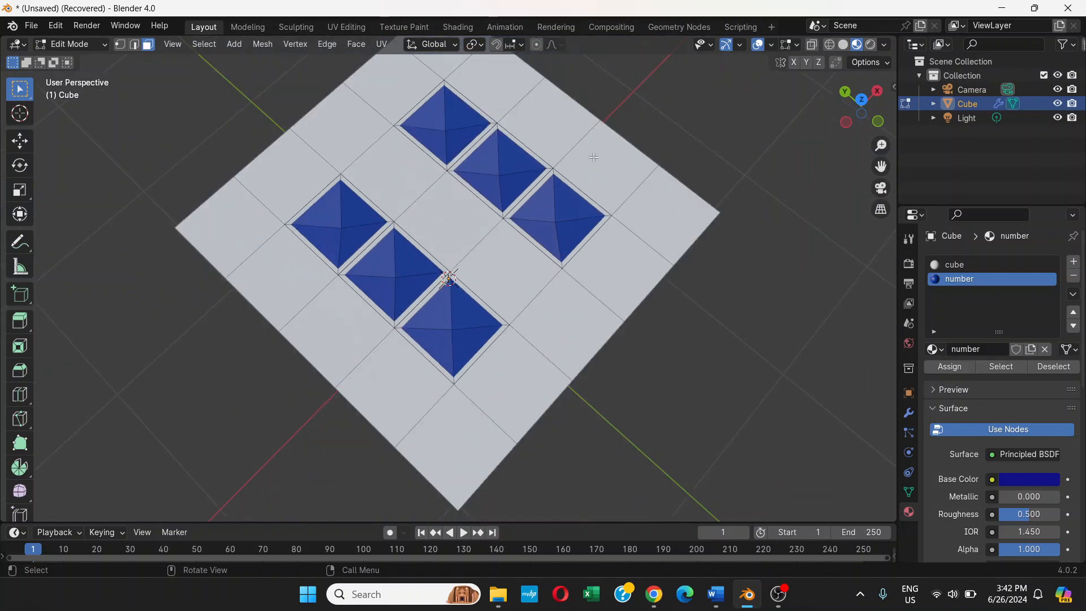
pyautogui.scroll(2, 588, 170)
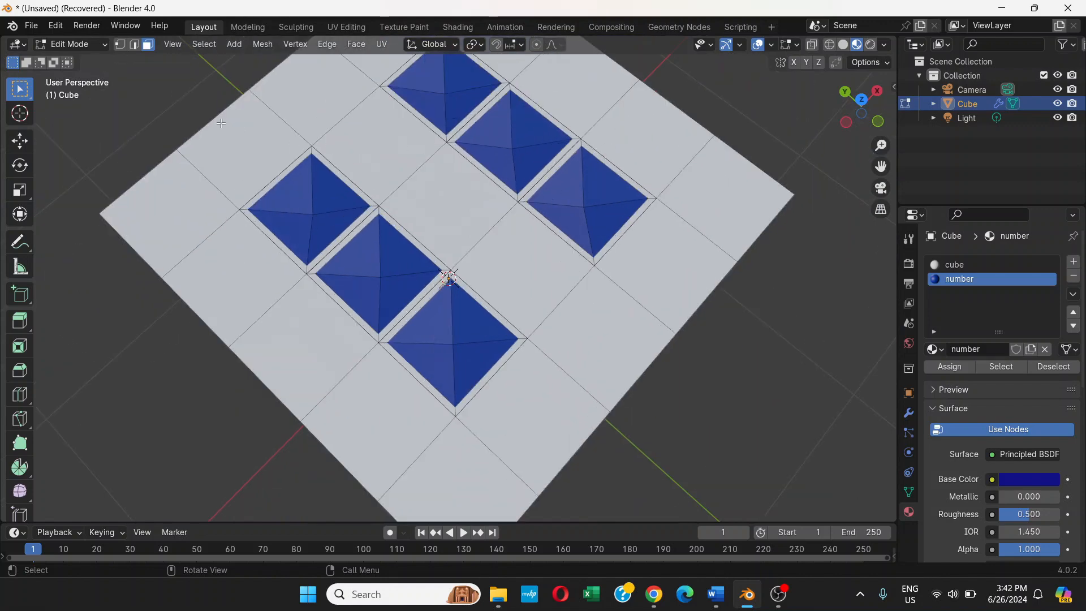
pyautogui.click(101, 46)
pyautogui.click(93, 68)
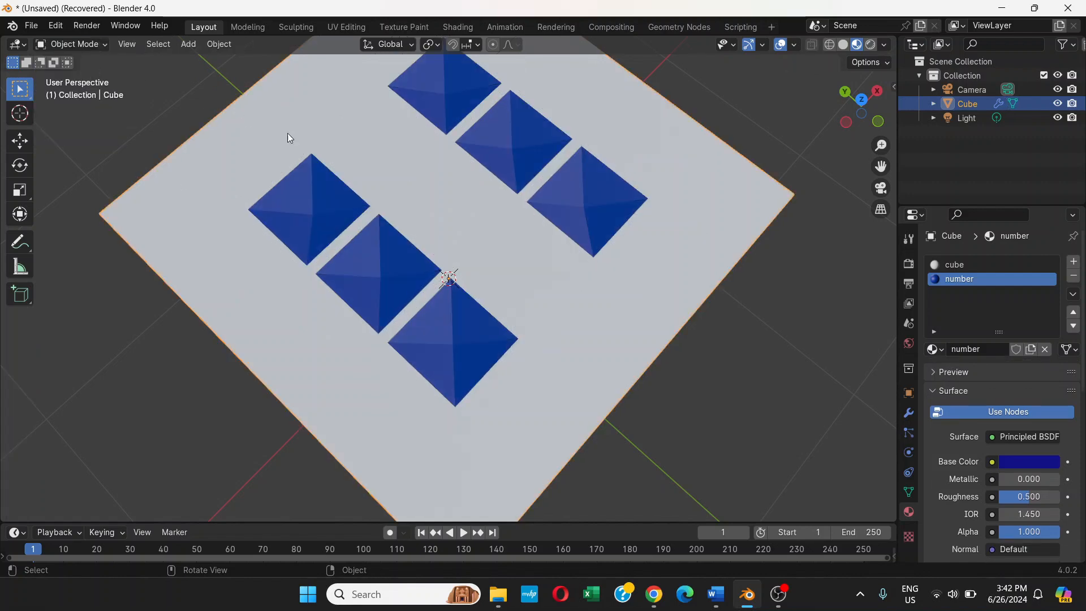
pyautogui.scroll(-2, 396, 169)
pyautogui.moveTo(433, 182); pyautogui.dragTo(551, 218, button='middle')
pyautogui.scroll(-2, 581, 225)
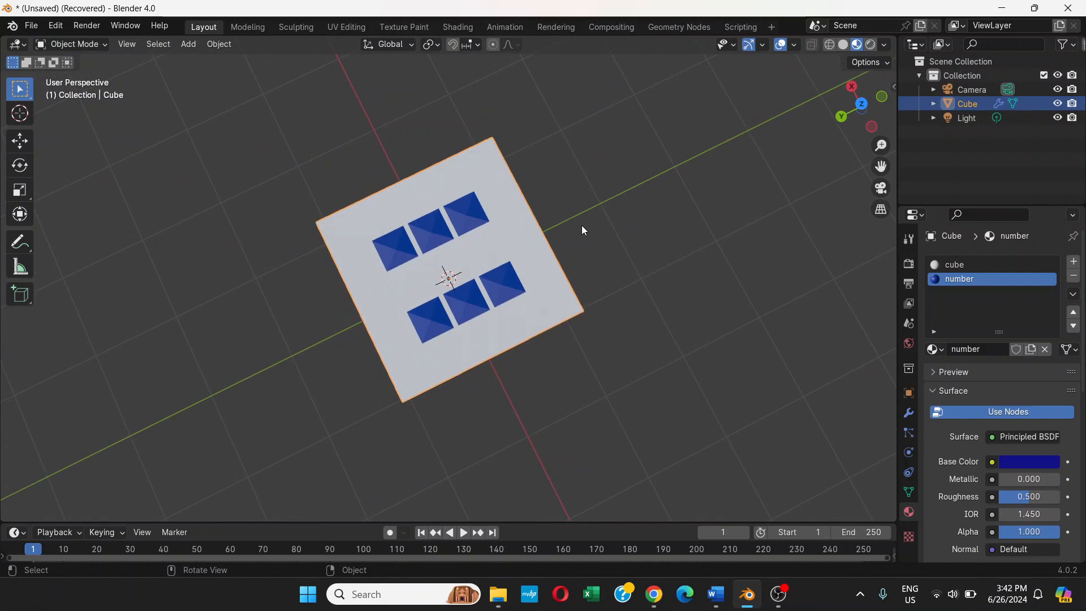
pyautogui.press('KP_1')
pyautogui.moveTo(524, 251); pyautogui.dragTo(436, 325, button='middle')
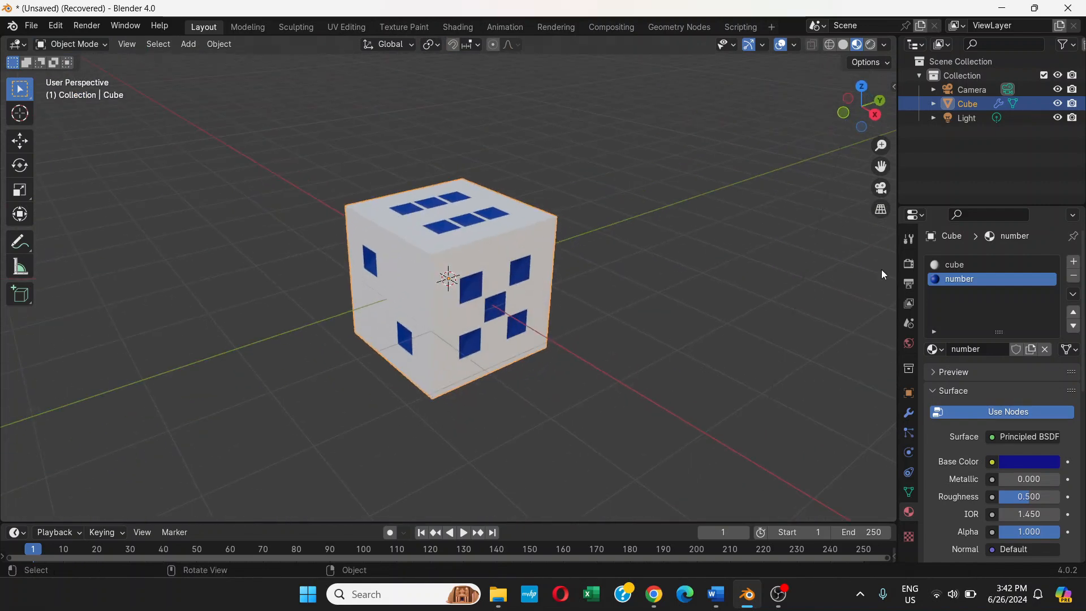
# Step: Turn the Subdivision modifier's viewport display back on and inspect the rounded pips on the five-pip side
pyautogui.click(909, 414)
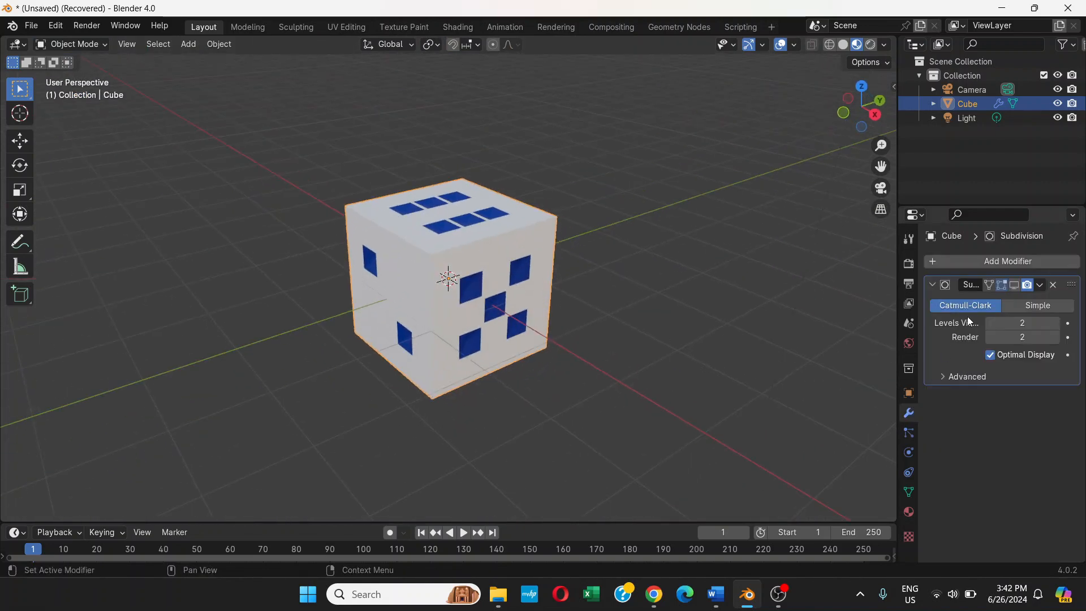
pyautogui.click(1014, 285)
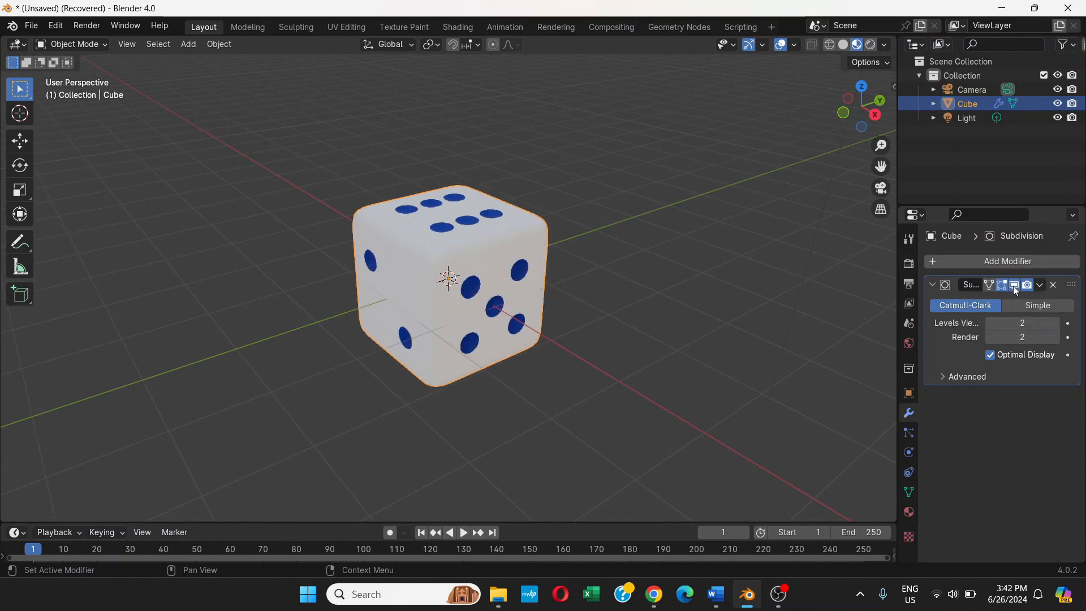
pyautogui.scroll(5, 518, 306)
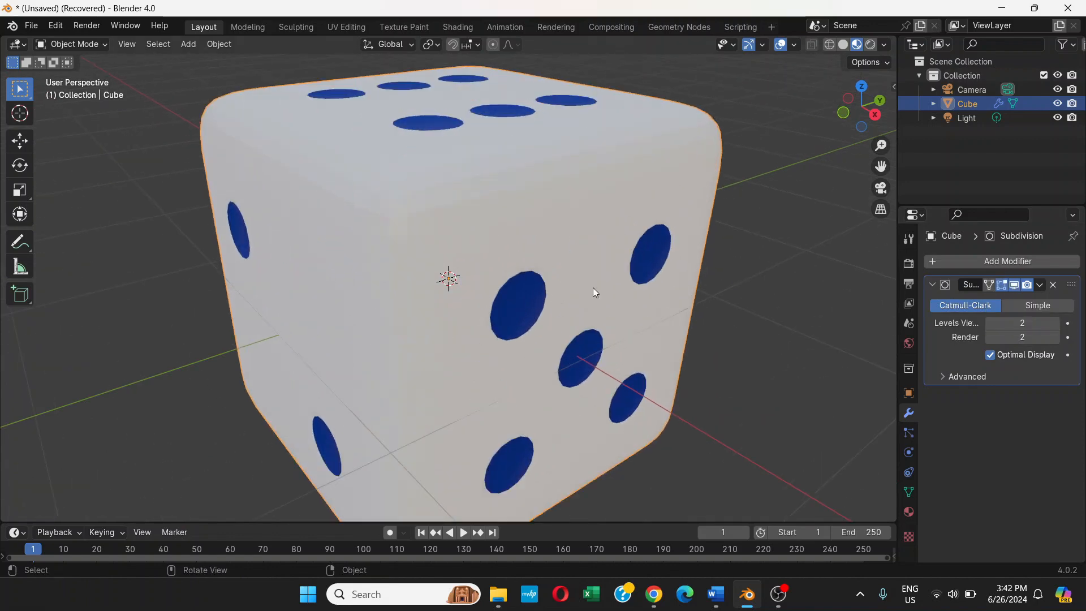
pyautogui.moveTo(592, 287); pyautogui.dragTo(563, 255, button='middle')
pyautogui.scroll(2, 535, 240)
pyautogui.scroll(-3, 539, 216)
pyautogui.moveTo(499, 189); pyautogui.dragTo(464, 265, button='middle')
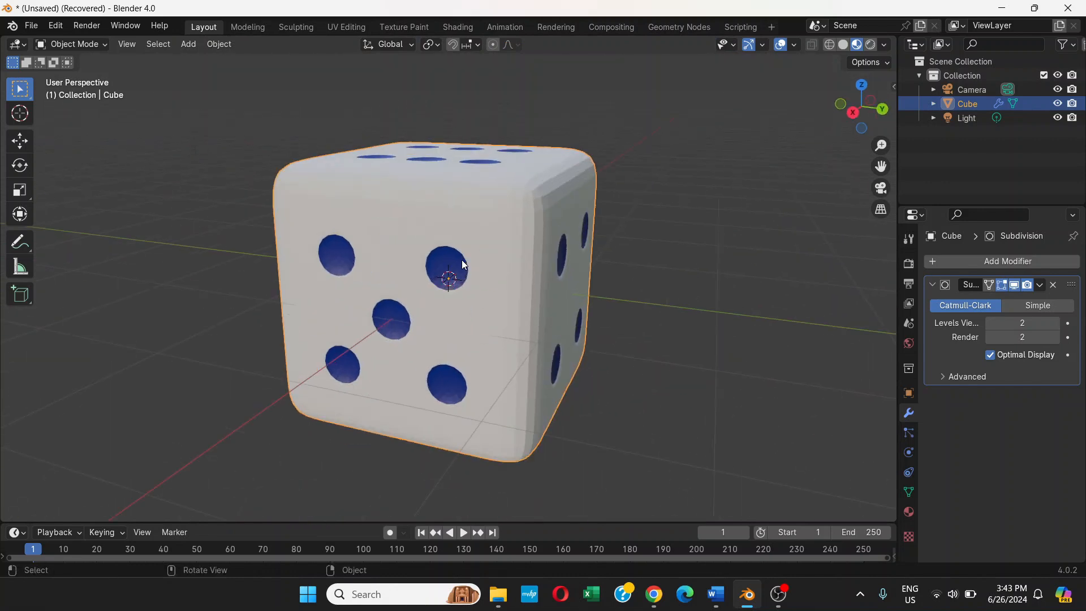
# Step: Apply smooth shading to the dice and check its rounded edges from several sides
pyautogui.rightClick(502, 229)
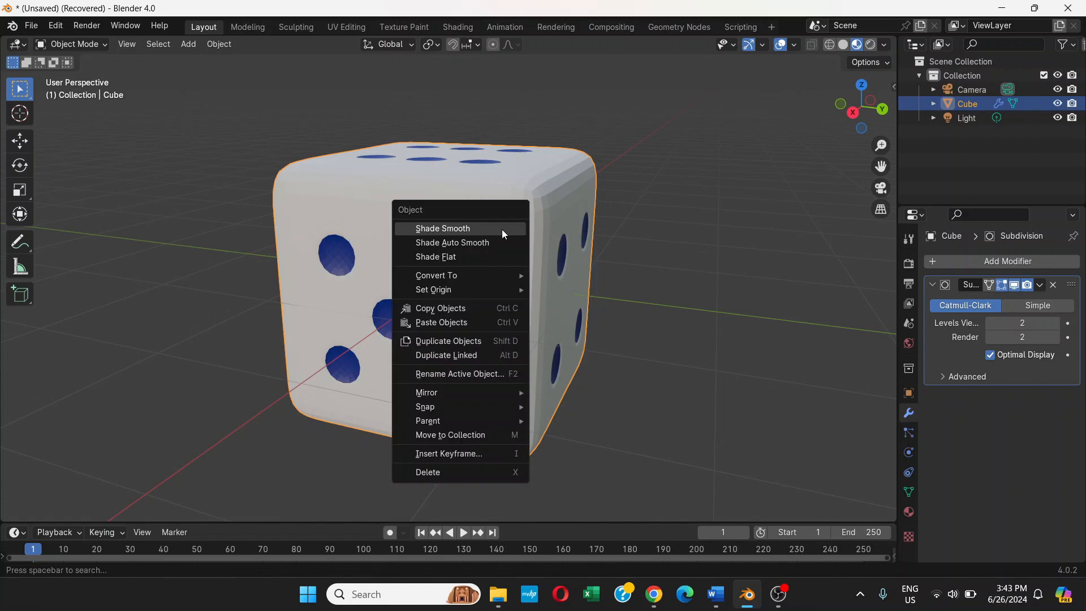
pyautogui.click(455, 231)
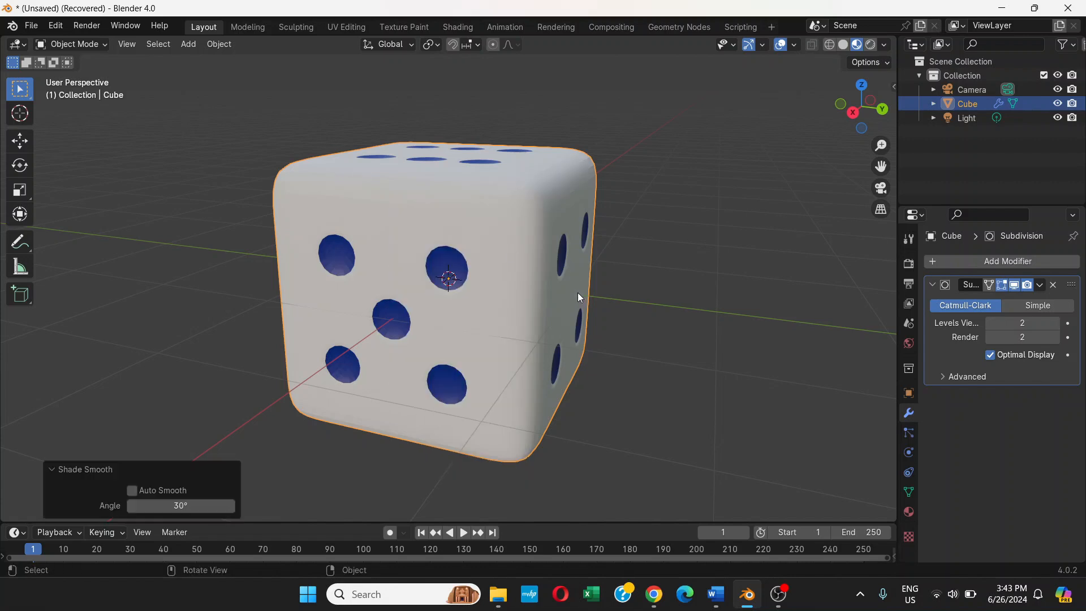
pyautogui.moveTo(577, 298); pyautogui.dragTo(461, 283, button='middle')
pyautogui.moveTo(534, 259); pyautogui.dragTo(480, 277, button='middle')
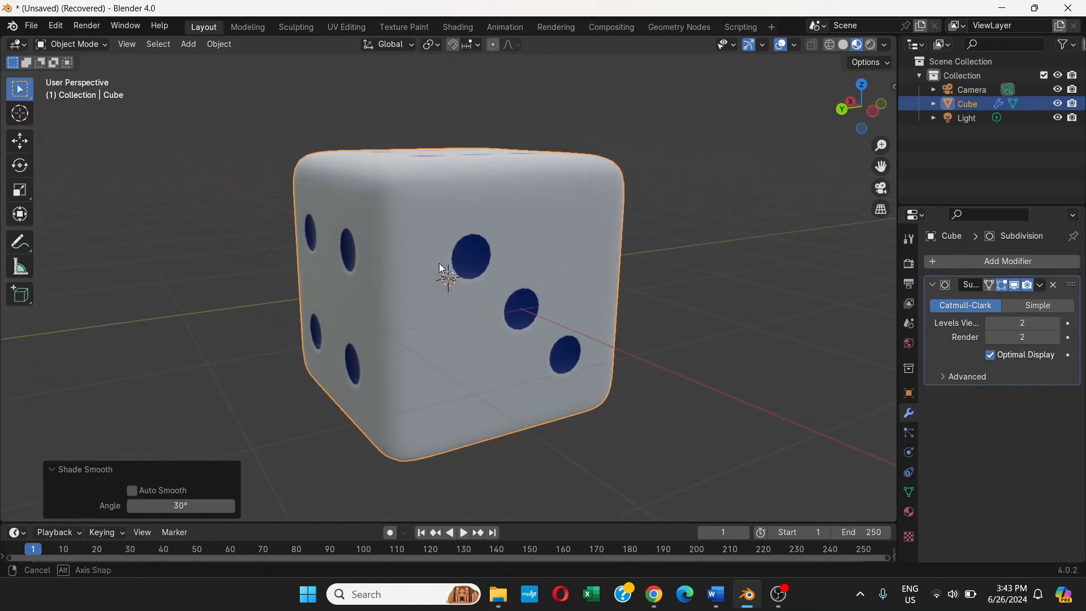
# Step: Set the Subdivision modifier's viewport level to 3 to round the pip outlines
pyautogui.scroll(2, 481, 278)
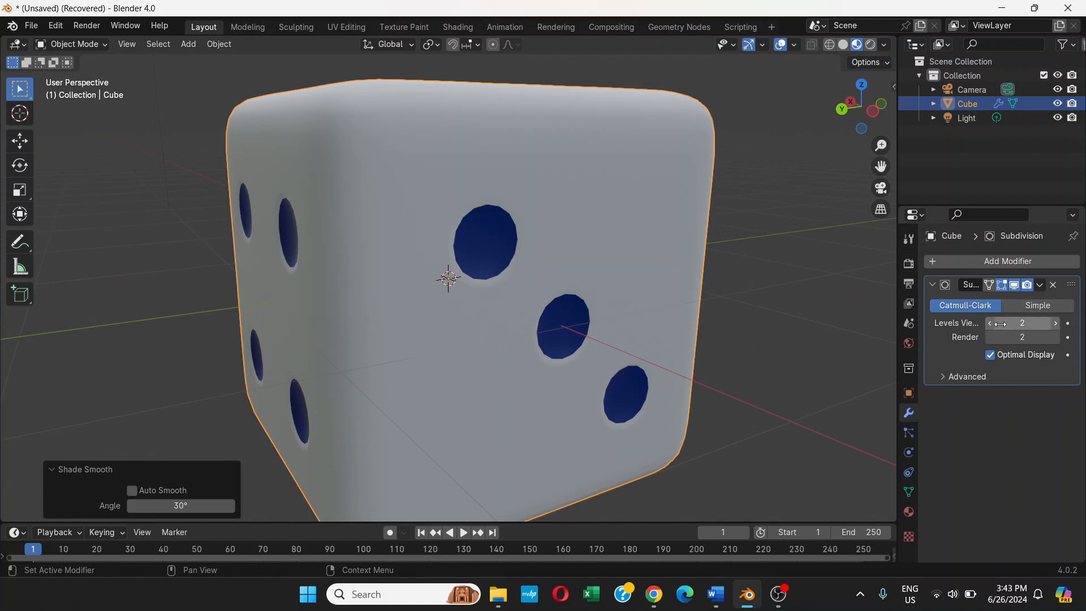
pyautogui.scroll(3, 569, 287)
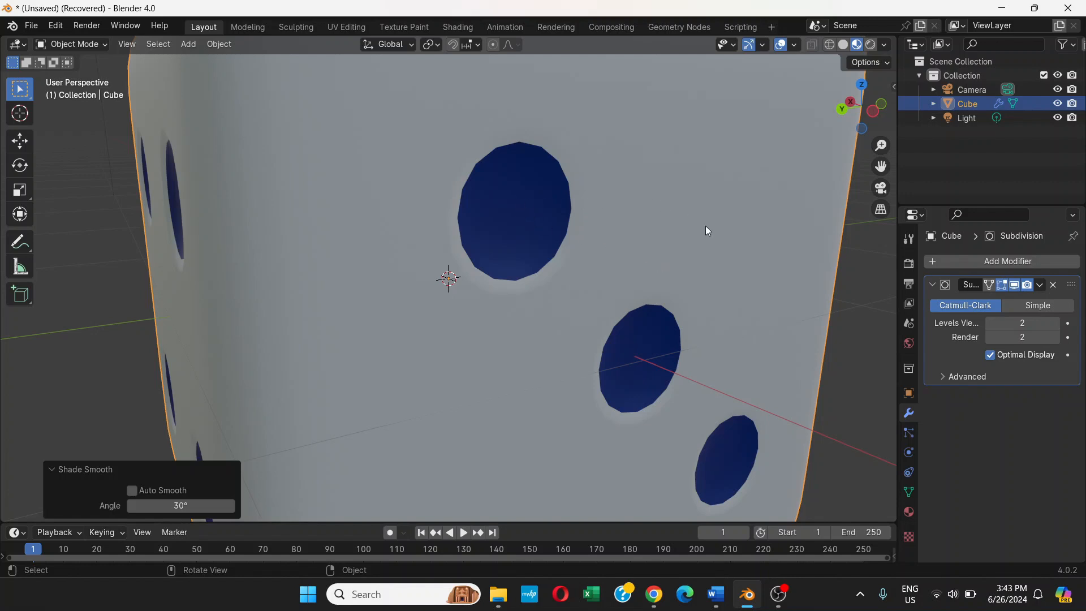
pyautogui.click(1056, 323)
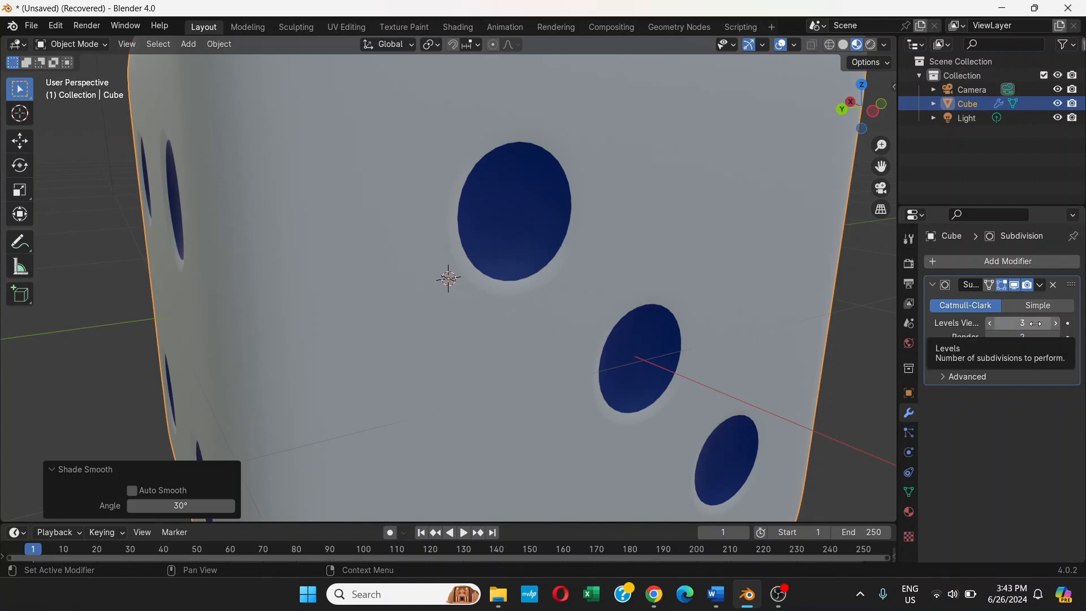
pyautogui.moveTo(548, 189); pyautogui.dragTo(517, 229, button='middle')
pyautogui.scroll(-2, 477, 279)
pyautogui.scroll(1, 573, 332)
pyautogui.scroll(-4, 573, 334)
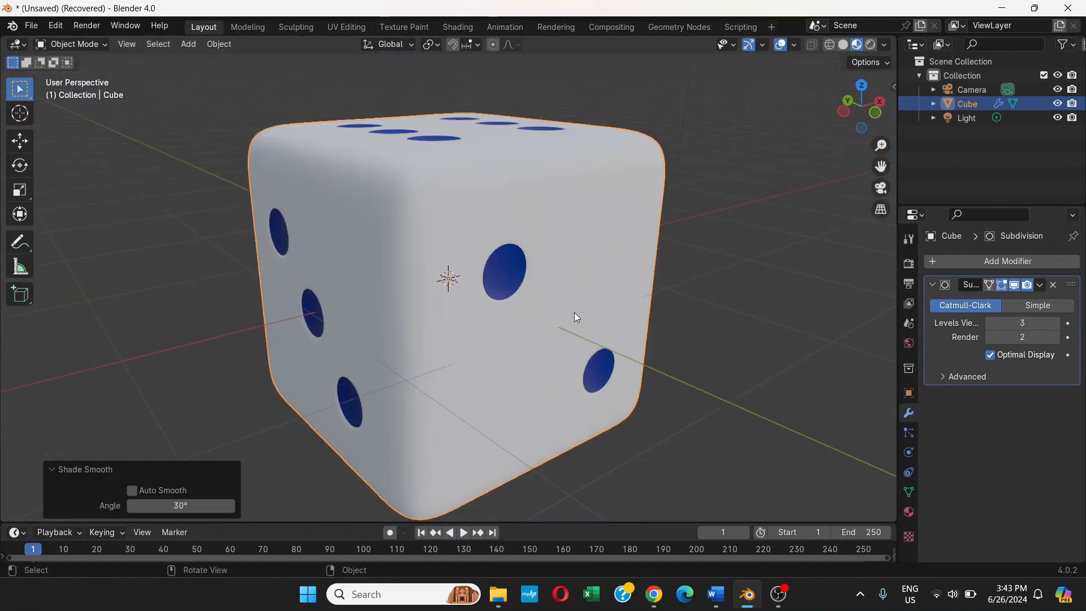
pyautogui.scroll(-3, 478, 238)
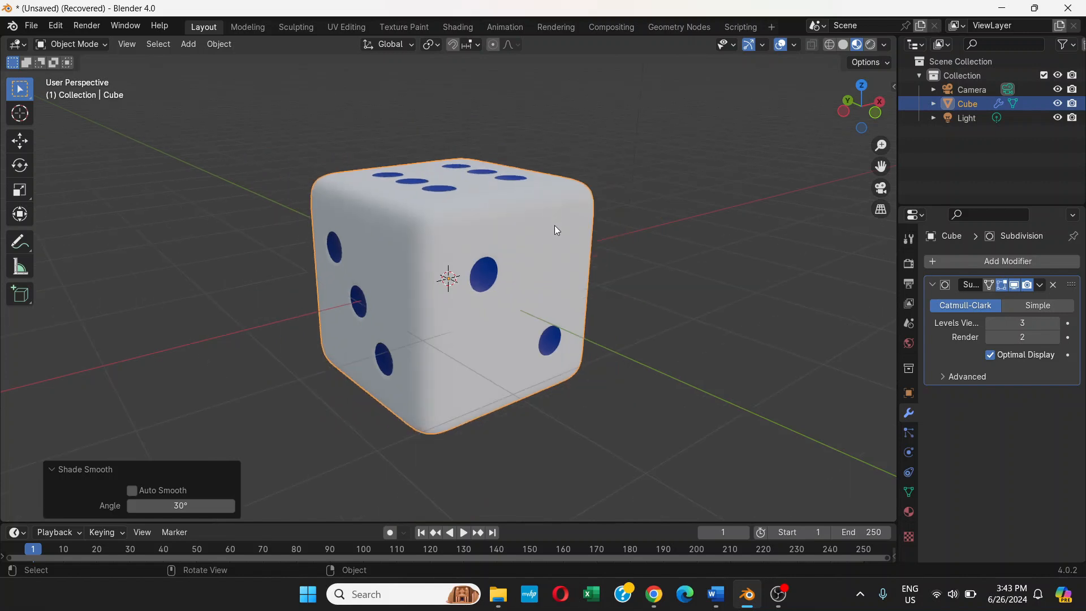
# Step: Set the metallic value of the dice's number material to about 0.419
pyautogui.click(490, 222)
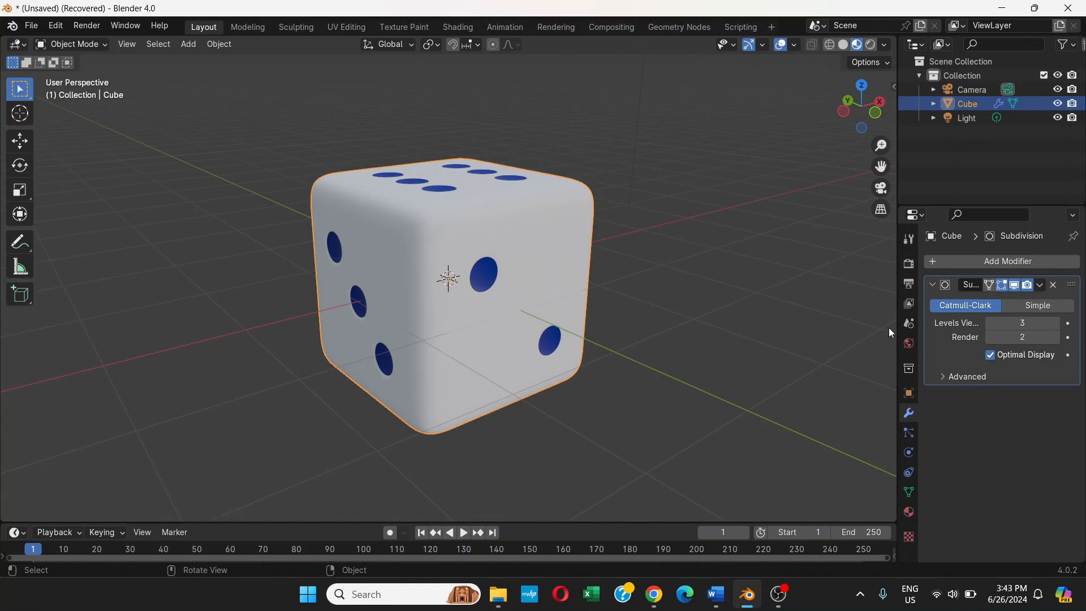
pyautogui.click(911, 513)
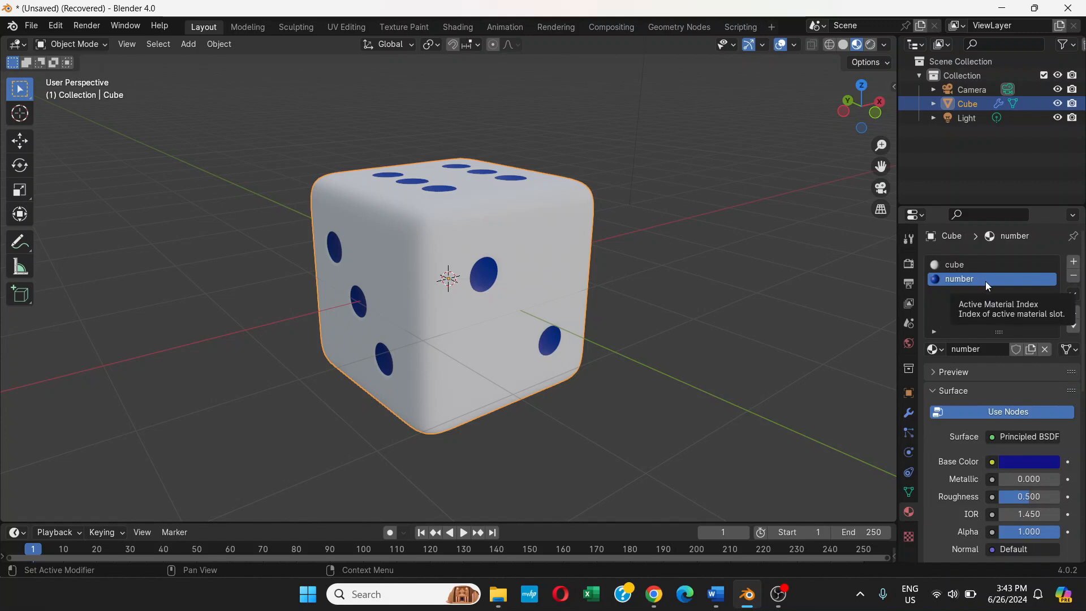
pyautogui.scroll(-4, 996, 437)
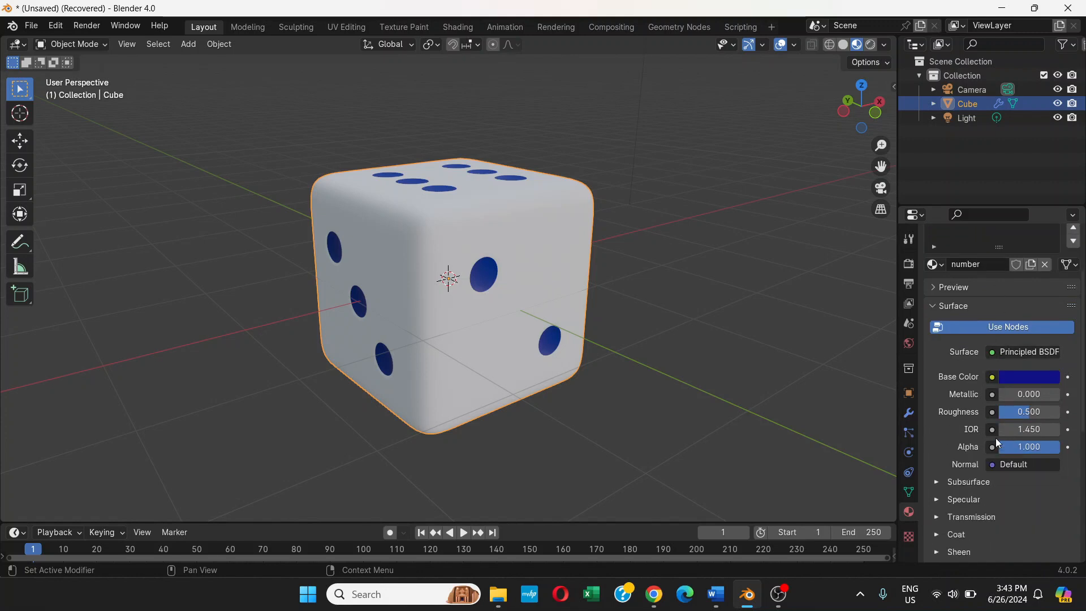
pyautogui.scroll(-1, 998, 444)
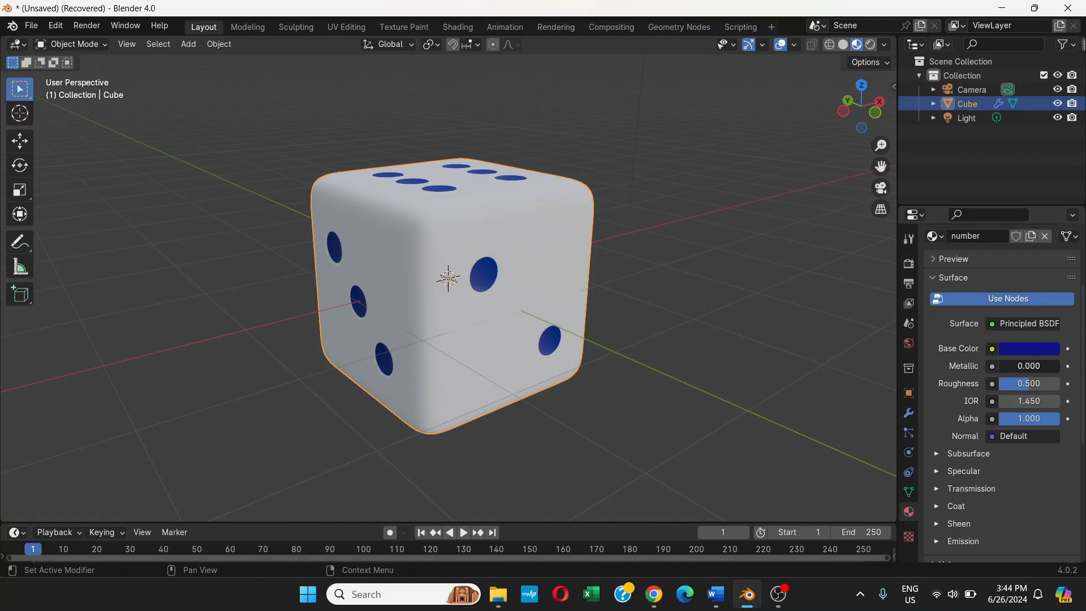
pyautogui.moveTo(1029, 366); pyautogui.dragTo(1034, 366)
pyautogui.moveTo(557, 216); pyautogui.dragTo(493, 234, button='middle')
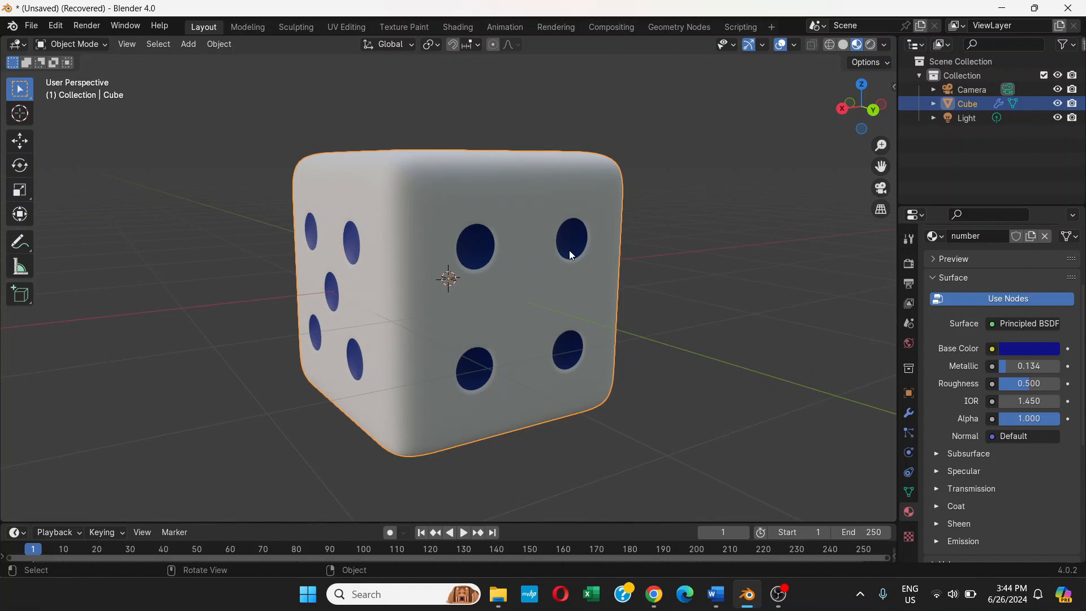
pyautogui.moveTo(1004, 368); pyautogui.dragTo(1024, 366)
pyautogui.moveTo(685, 299); pyautogui.dragTo(522, 309, button='middle')
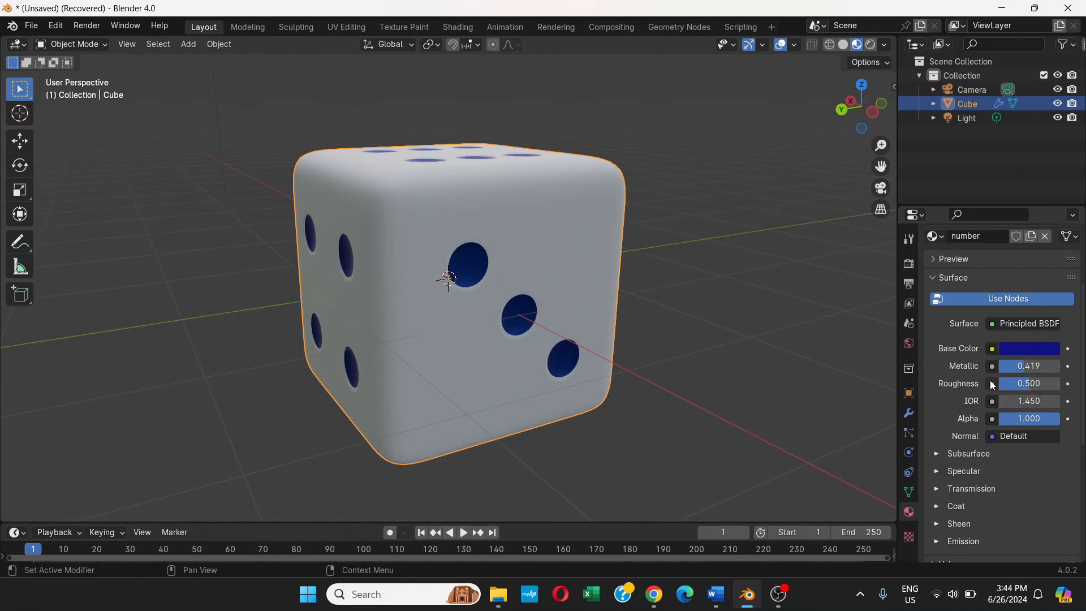
# Step: Set the number material's roughness to about 0.161 and check the reflections inside the pips
pyautogui.moveTo(1025, 386)
pyautogui.mouseDown()
pyautogui.moveTo(999, 387)
pyautogui.moveTo(1009, 387)
pyautogui.mouseUp()
pyautogui.scroll(4, 509, 297)
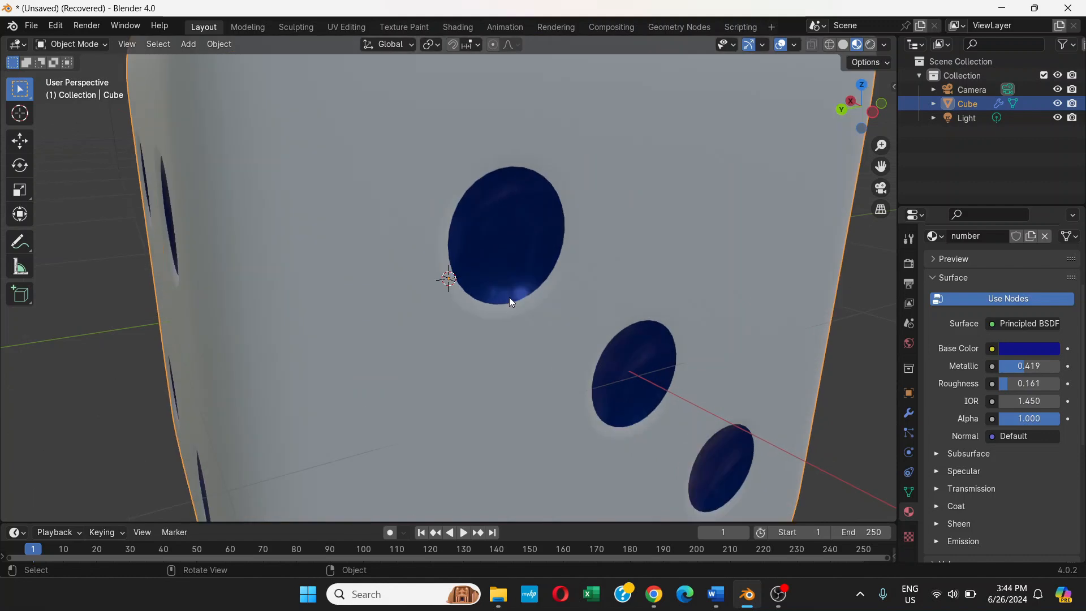
pyautogui.moveTo(509, 298)
pyautogui.mouseDown(button='middle')
pyautogui.moveTo(518, 276)
pyautogui.moveTo(541, 277)
pyautogui.moveTo(522, 275)
pyautogui.moveTo(503, 295)
pyautogui.moveTo(533, 281)
pyautogui.moveTo(514, 286)
pyautogui.moveTo(514, 277)
pyautogui.mouseUp(button='middle')
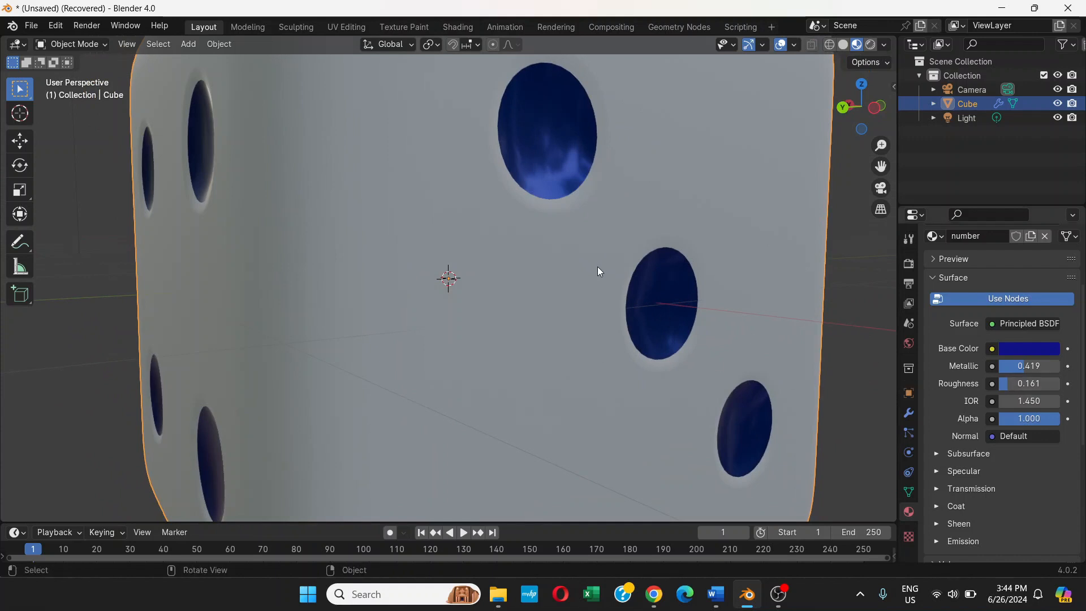
# Step: Examine the glossy pips on the five-, six- and two-pip sides of the dice
pyautogui.moveTo(563, 224); pyautogui.dragTo(793, 288, button='middle')
pyautogui.scroll(-2, 659, 229)
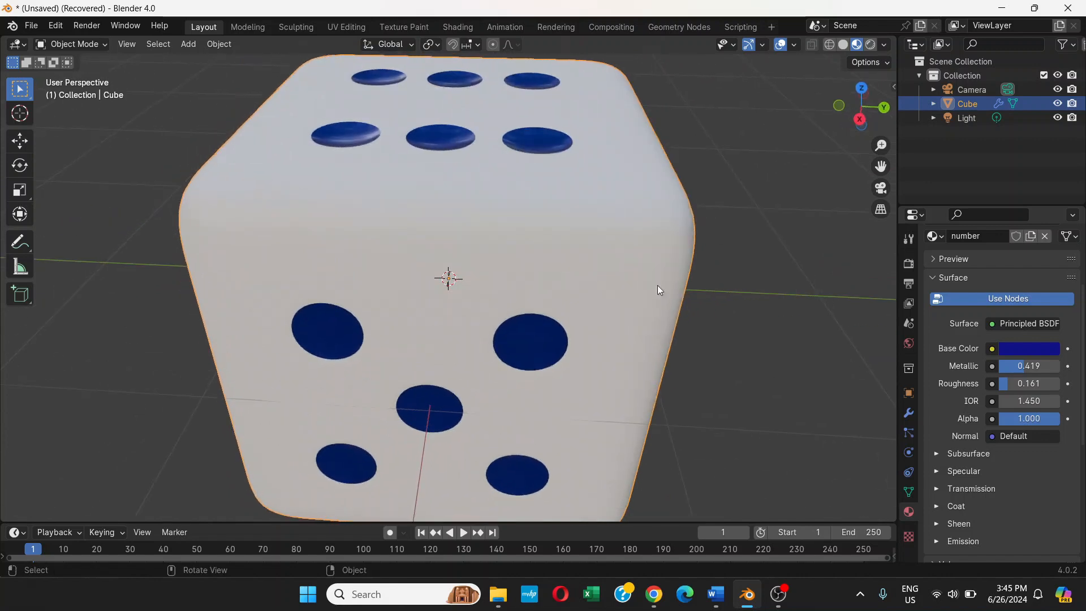
pyautogui.scroll(-3, 497, 265)
pyautogui.moveTo(497, 265); pyautogui.dragTo(645, 224, button='middle')
pyautogui.scroll(2, 495, 246)
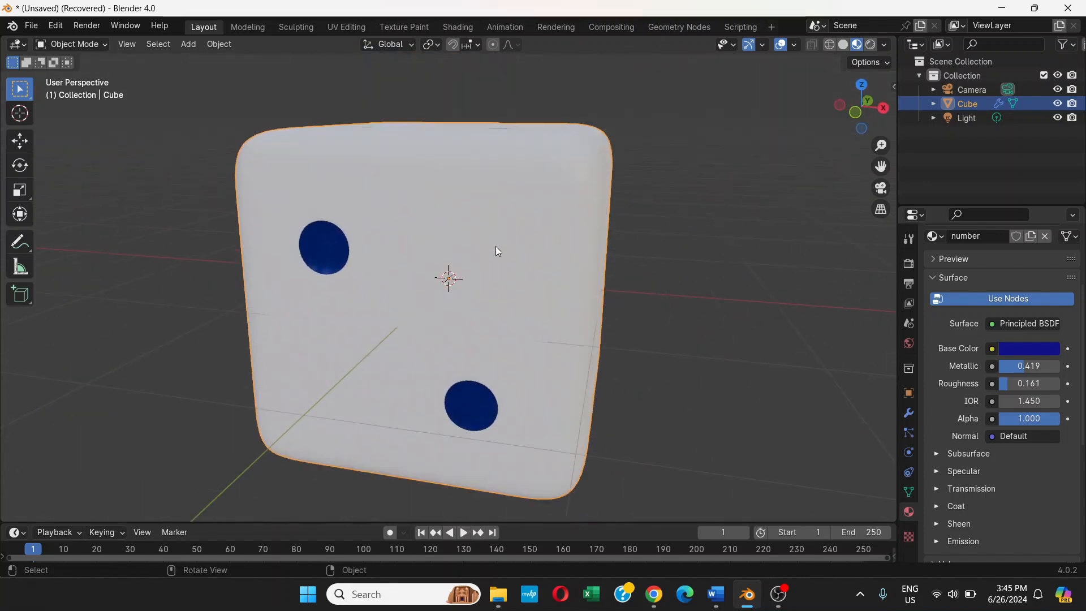
pyautogui.scroll(-1, 496, 246)
pyautogui.moveTo(496, 246); pyautogui.dragTo(383, 248, button='middle')
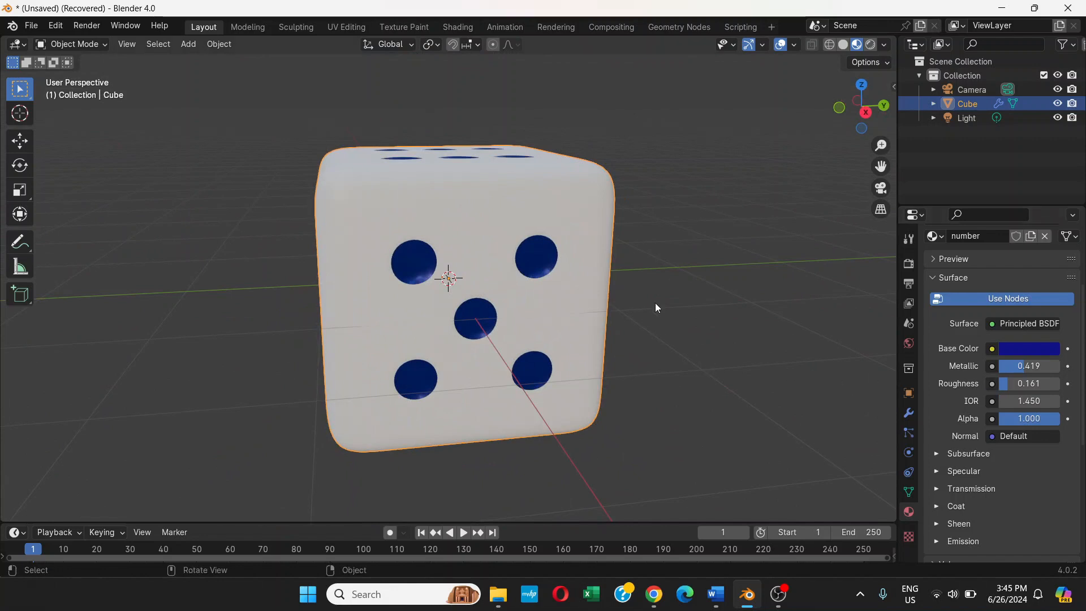
pyautogui.moveTo(631, 307); pyautogui.dragTo(641, 195, button='middle')
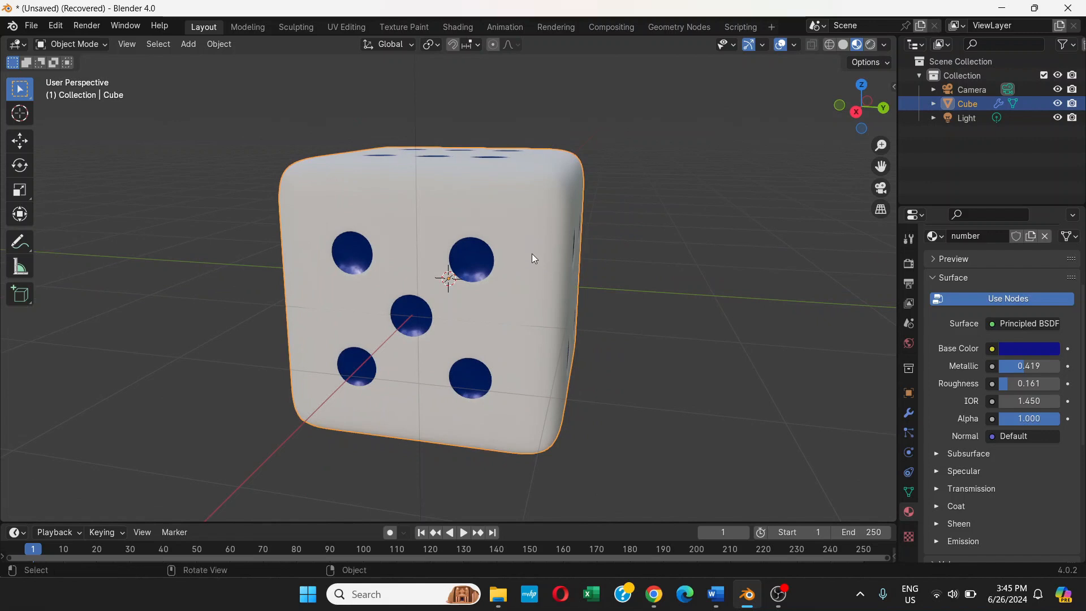
pyautogui.moveTo(532, 253); pyautogui.dragTo(580, 250, button='middle')
# Step: Try a light blue base color on the cube material and undo the color change
pyautogui.scroll(3, 963, 322)
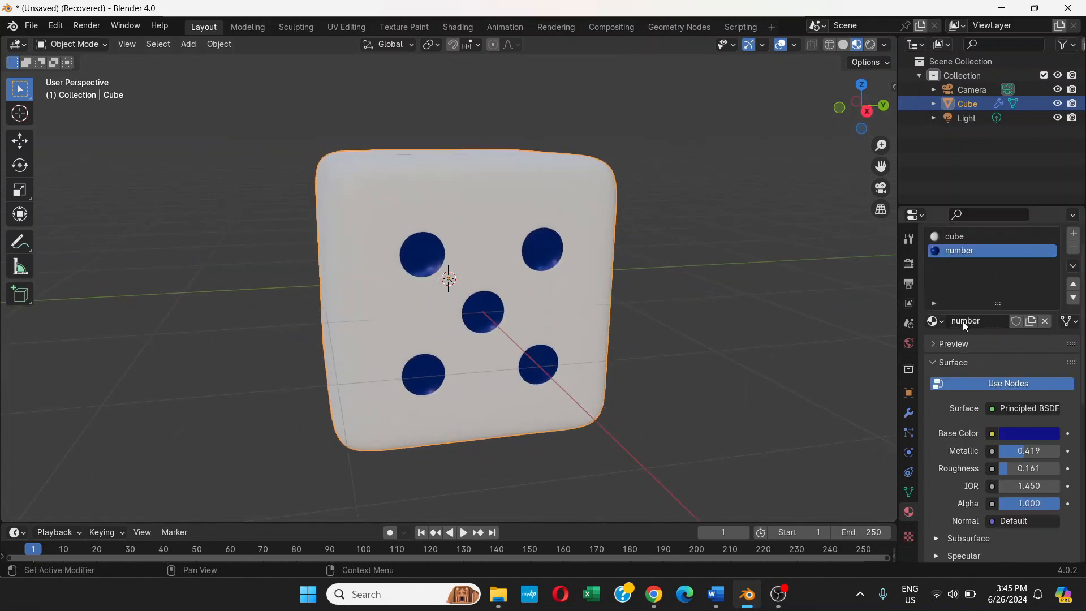
pyautogui.scroll(1, 963, 322)
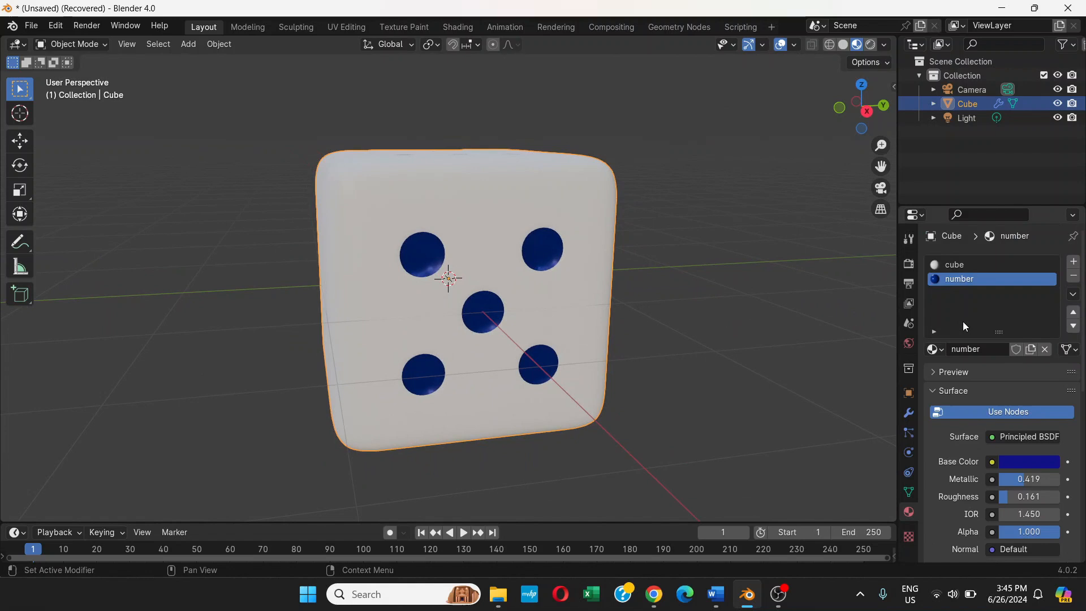
pyautogui.click(961, 266)
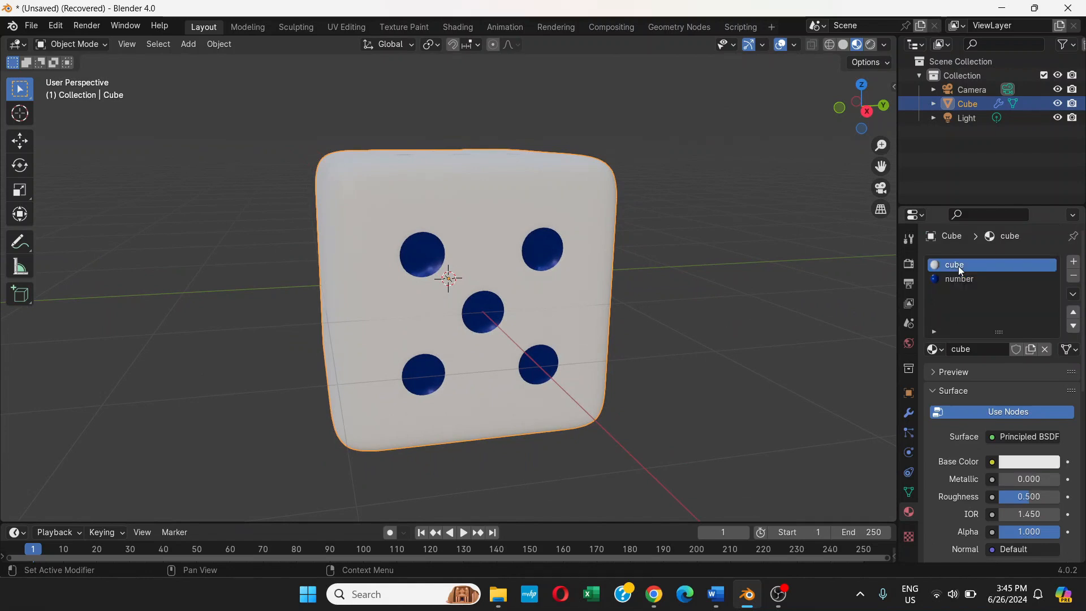
pyautogui.click(1035, 465)
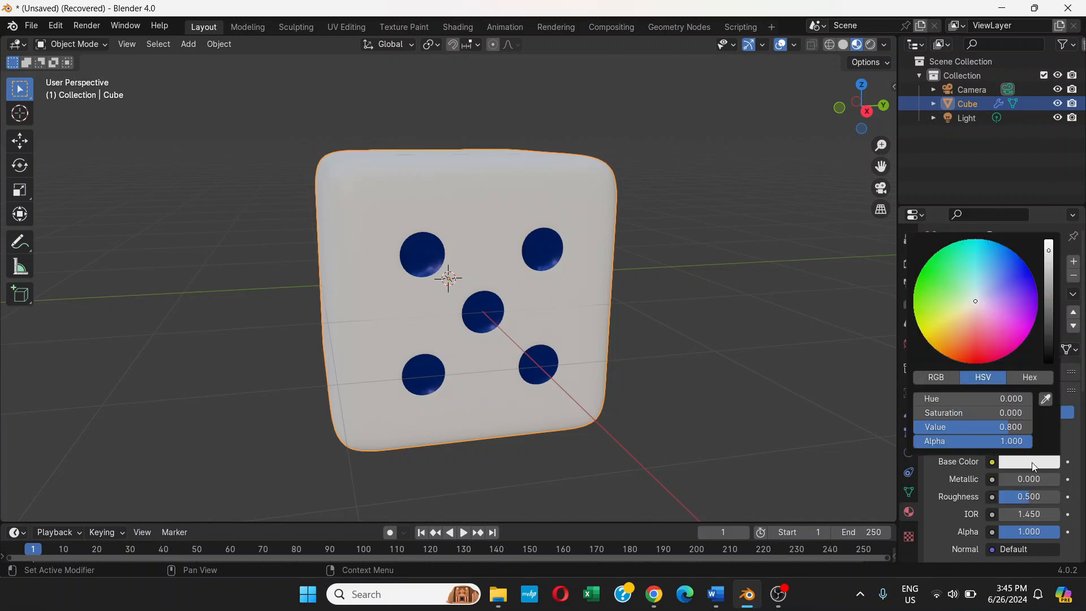
pyautogui.moveTo(992, 299); pyautogui.dragTo(992, 268)
pyautogui.click(1004, 269)
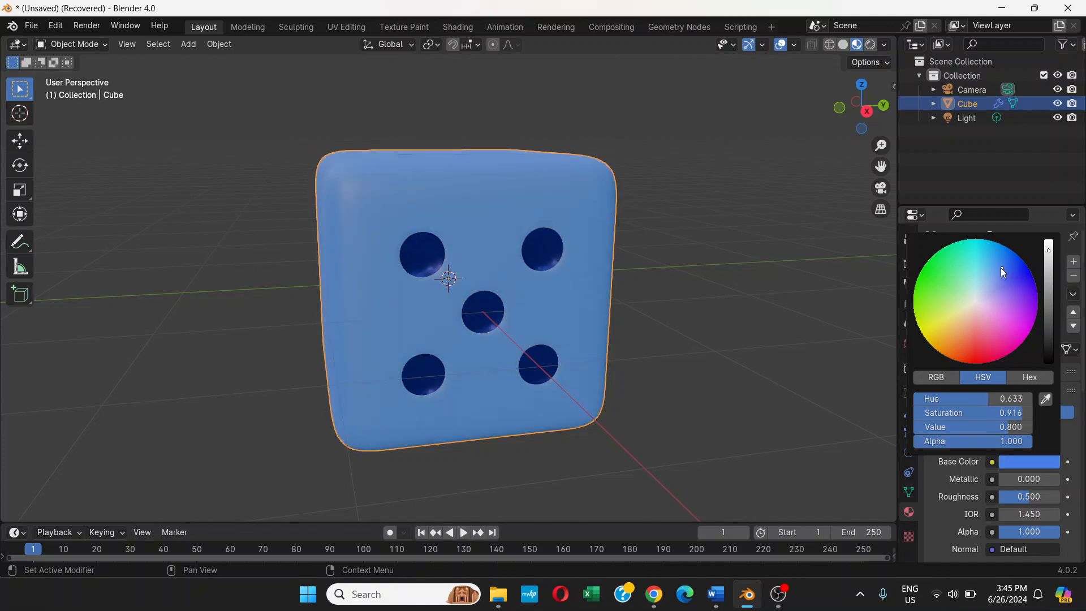
pyautogui.click(994, 263)
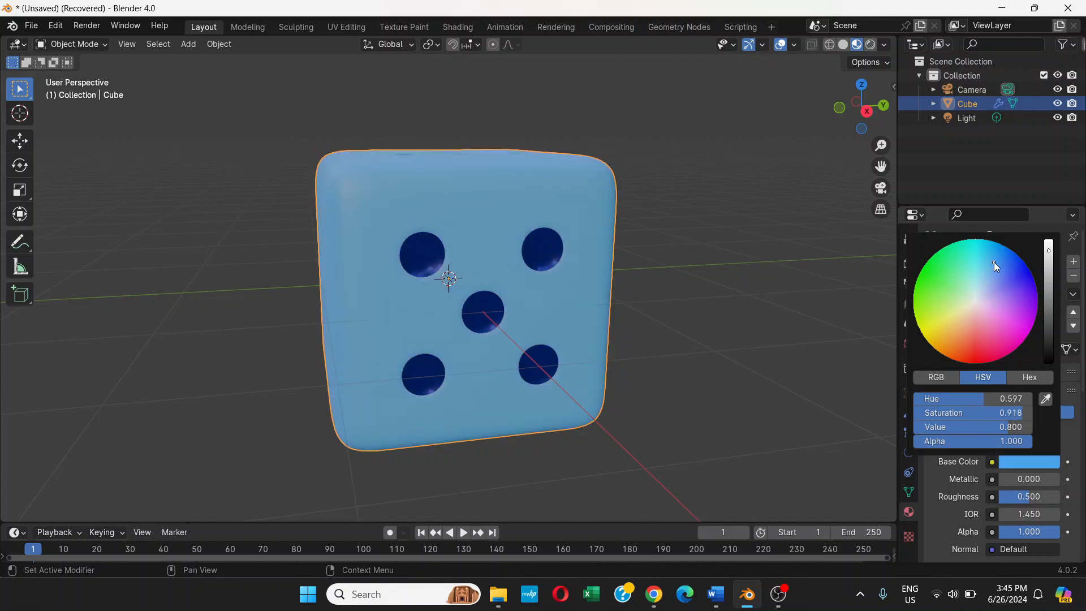
pyautogui.click(993, 265)
pyautogui.moveTo(692, 317); pyautogui.dragTo(727, 323, button='middle')
pyautogui.moveTo(498, 262); pyautogui.dragTo(515, 233, button='middle')
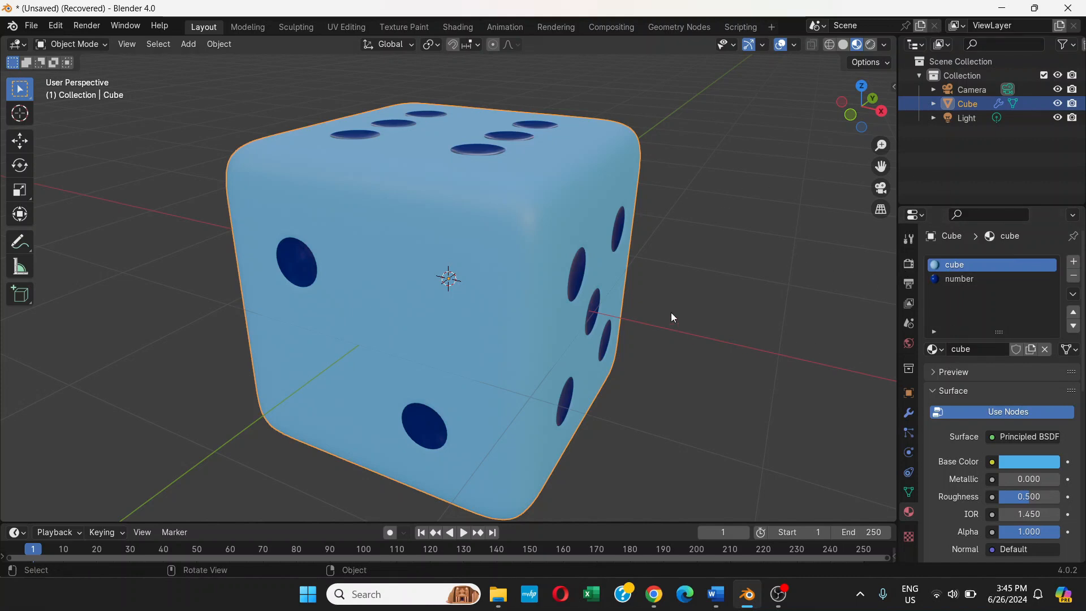
pyautogui.hotkey('ctrl', 'z')
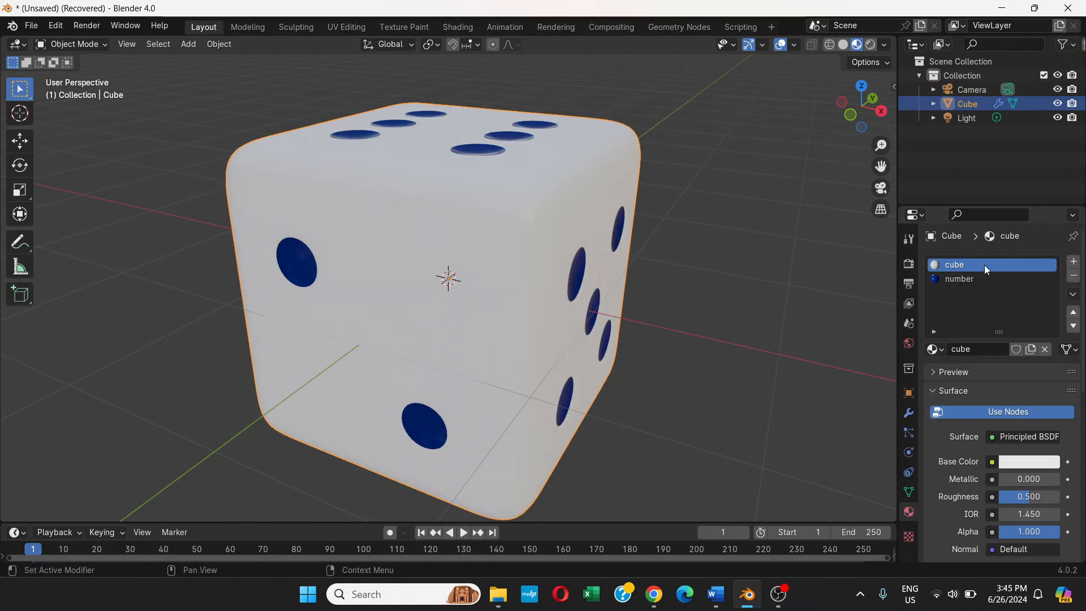
# Step: Set the cube material's metallic value to about 0.349
pyautogui.click(961, 281)
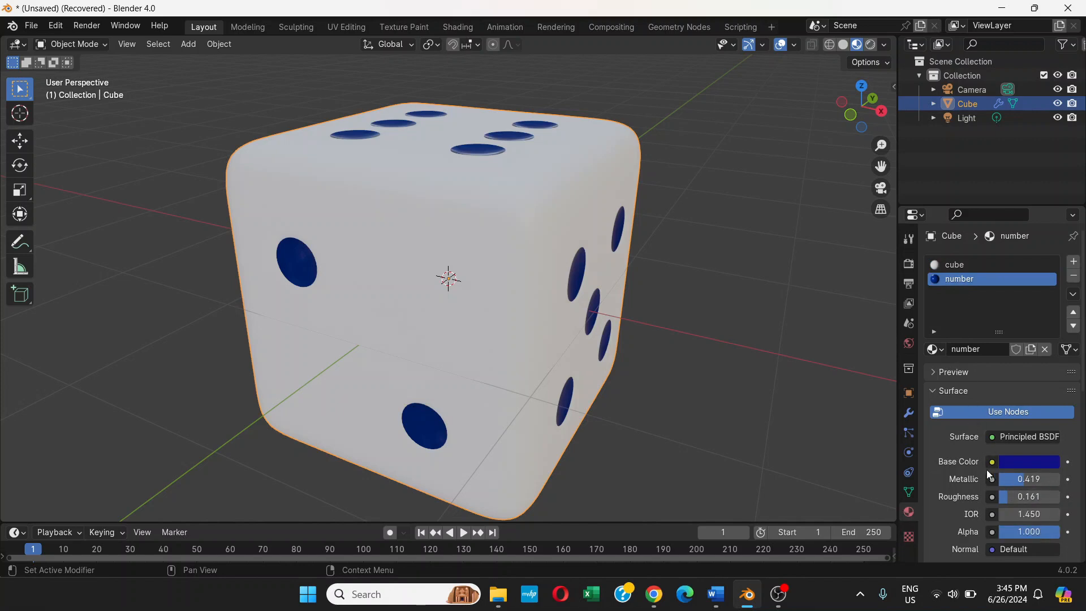
pyautogui.click(958, 268)
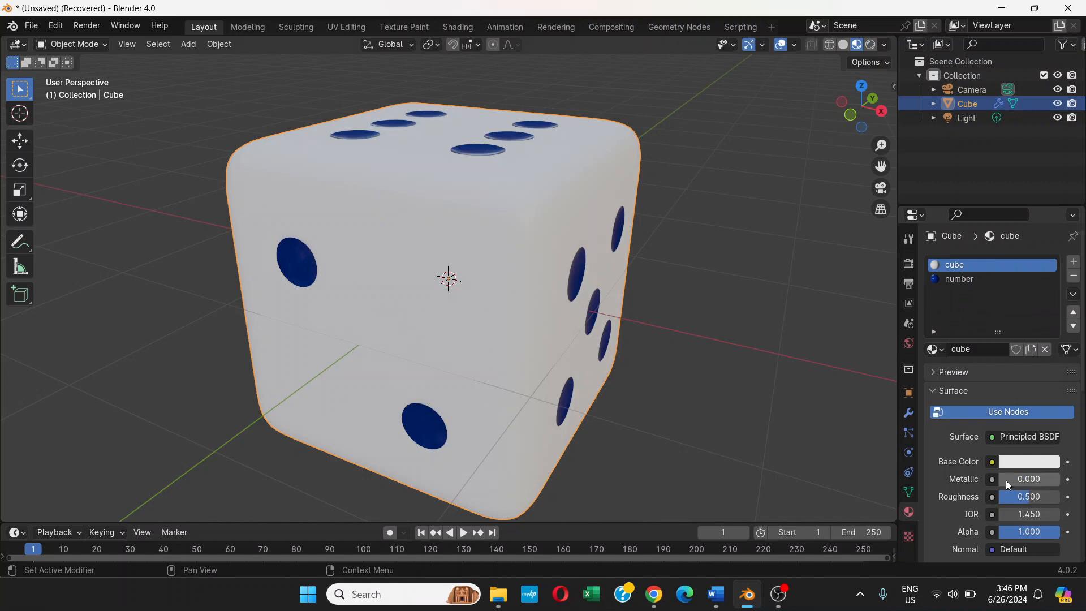
pyautogui.scroll(2, 733, 379)
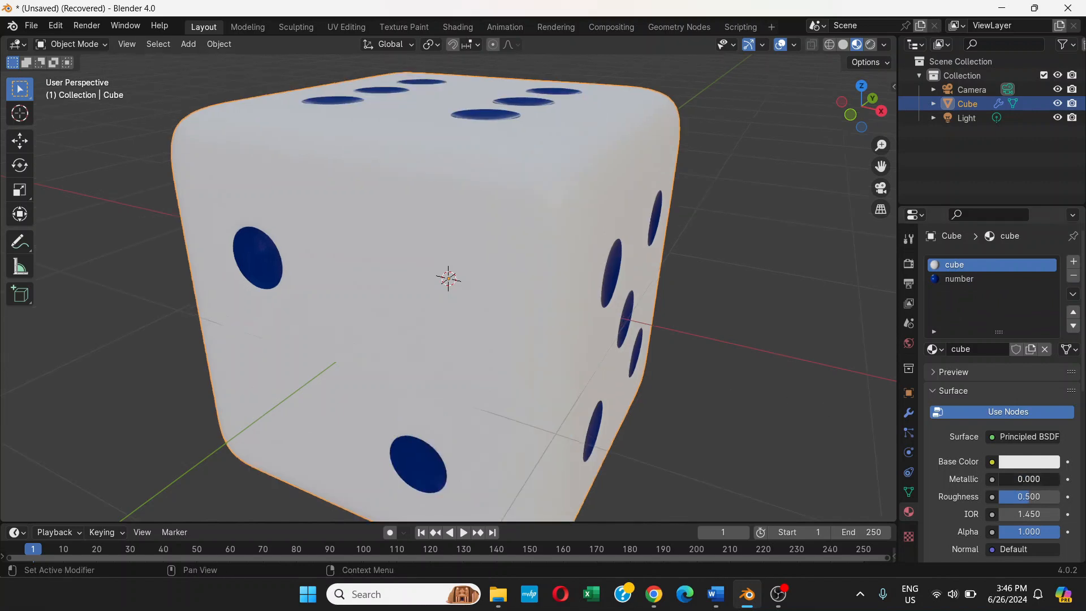
pyautogui.moveTo(1029, 479)
pyautogui.mouseDown()
pyautogui.moveTo(1049, 479)
pyautogui.moveTo(1022, 482)
pyautogui.mouseUp()
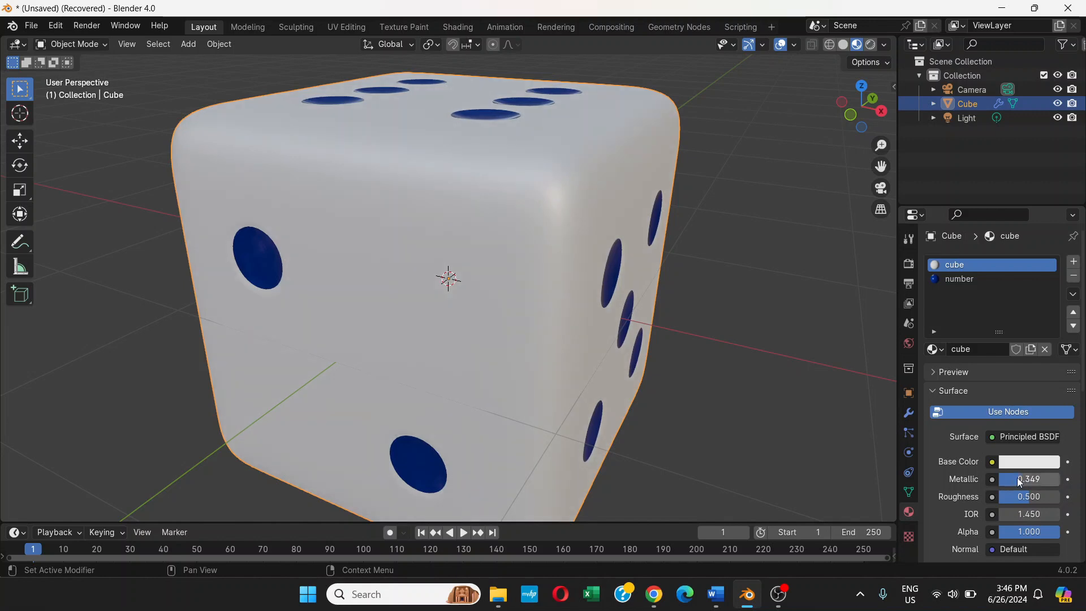
pyautogui.moveTo(642, 274); pyautogui.dragTo(608, 261, button='middle')
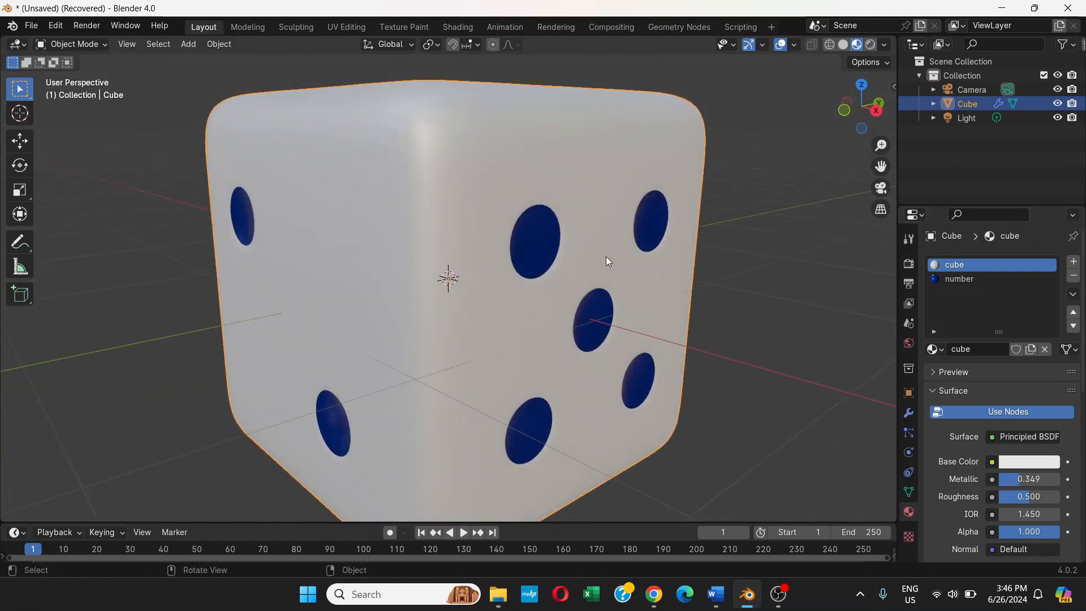
# Step: Set the cube material's roughness to about 0.289 and hide the viewport overlays around the dice
pyautogui.moveTo(1027, 496); pyautogui.dragTo(1012, 497)
pyautogui.scroll(-3, 561, 317)
pyautogui.moveTo(561, 317); pyautogui.dragTo(521, 274, button='middle')
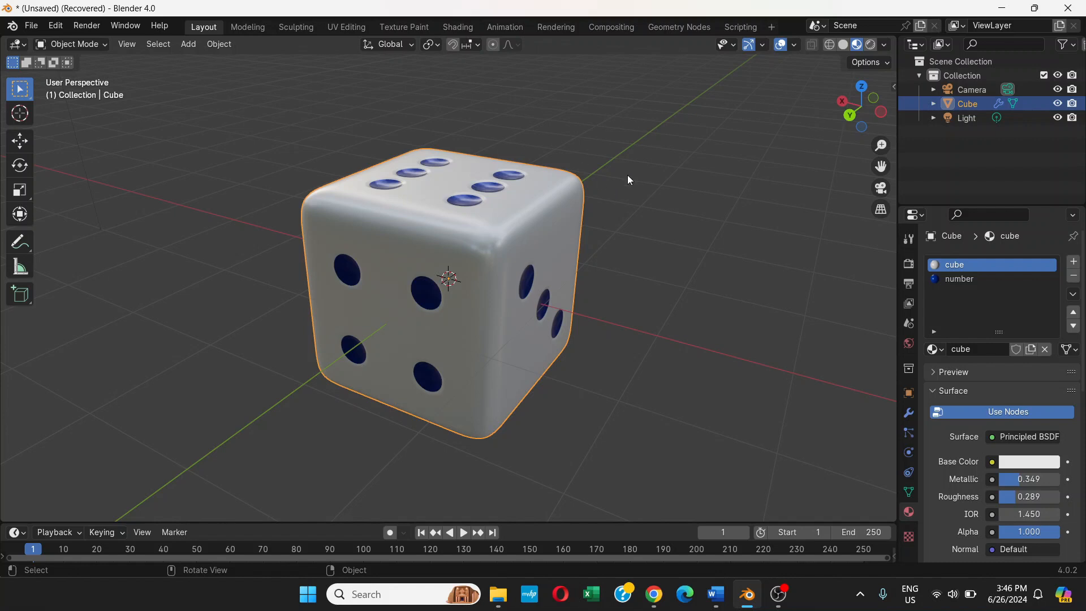
pyautogui.click(781, 46)
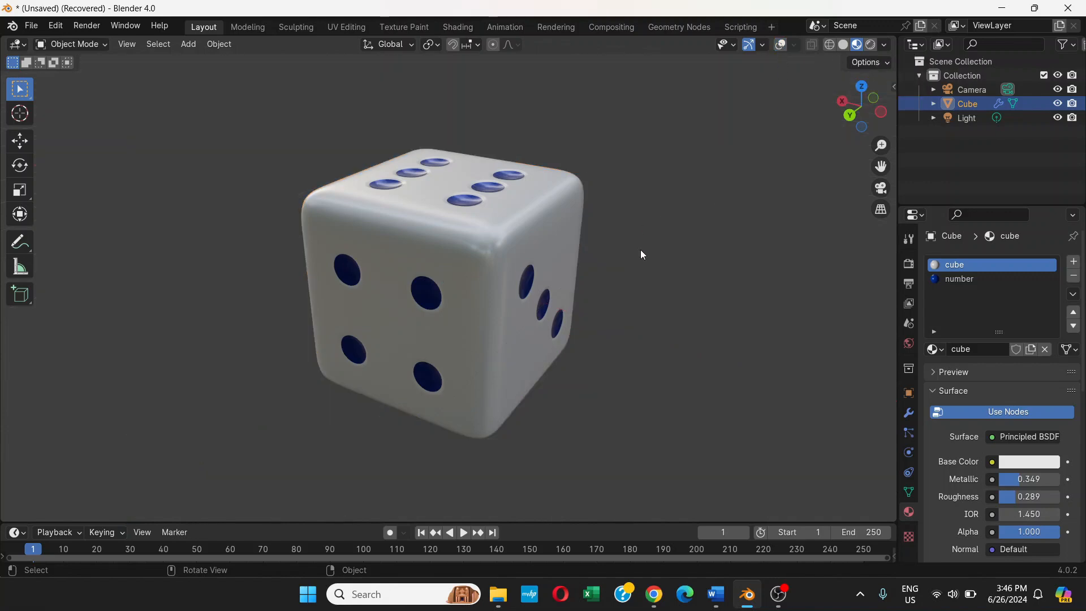
# Step: Preview the dice from several sides in rendered viewport shading and turn the viewport overlays back on
pyautogui.moveTo(640, 250); pyautogui.dragTo(664, 220, button='middle')
pyautogui.moveTo(451, 257); pyautogui.dragTo(603, 189, button='middle')
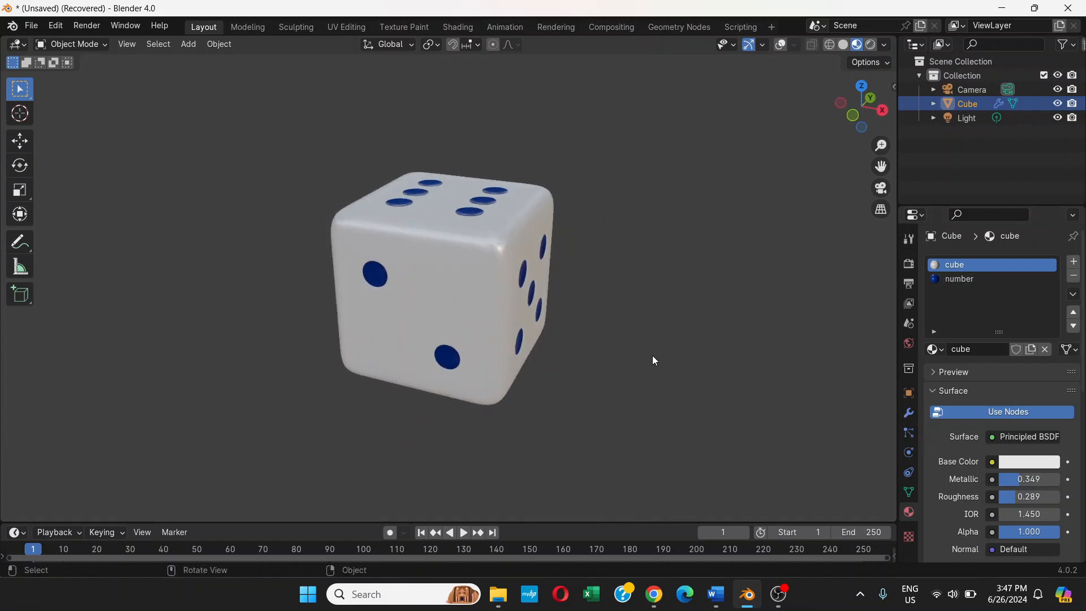
pyautogui.moveTo(653, 358); pyautogui.dragTo(634, 317, button='middle')
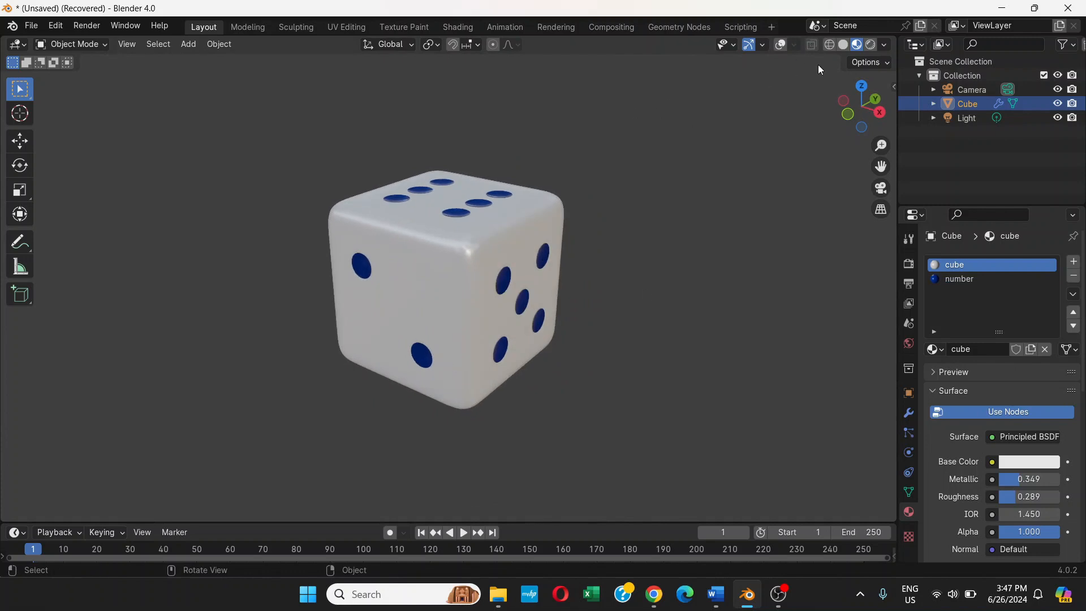
pyautogui.click(870, 47)
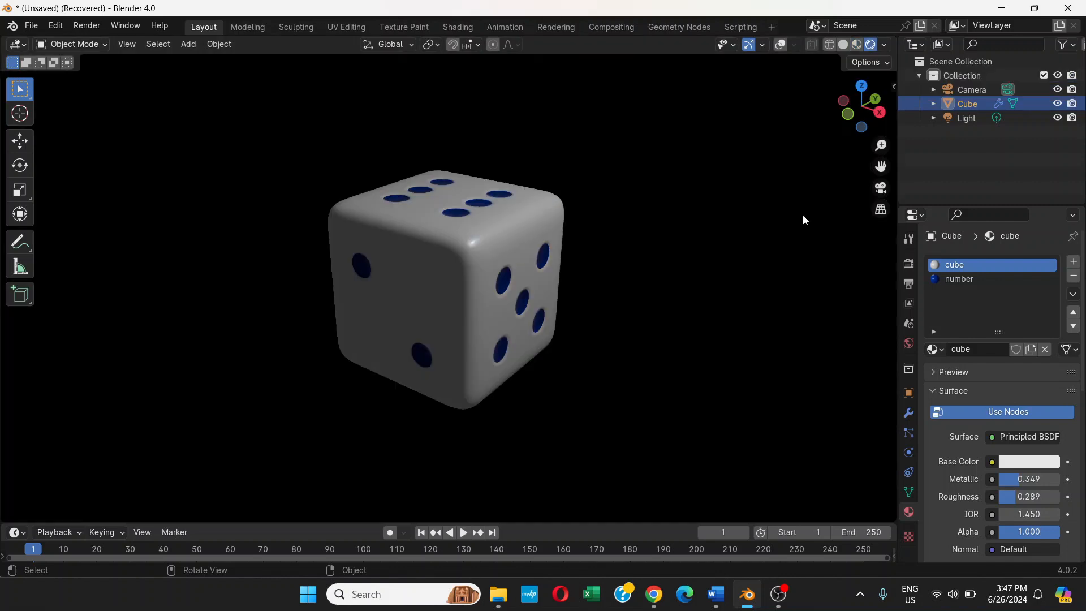
pyautogui.moveTo(648, 273); pyautogui.dragTo(545, 243, button='middle')
pyautogui.moveTo(461, 247); pyautogui.dragTo(294, 264, button='middle')
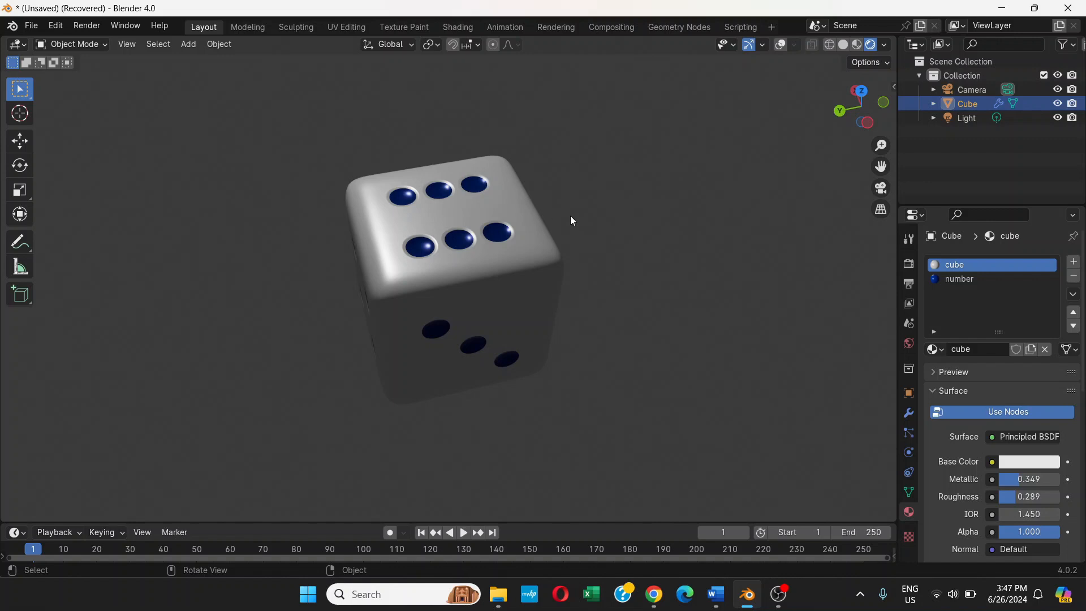
pyautogui.click(780, 44)
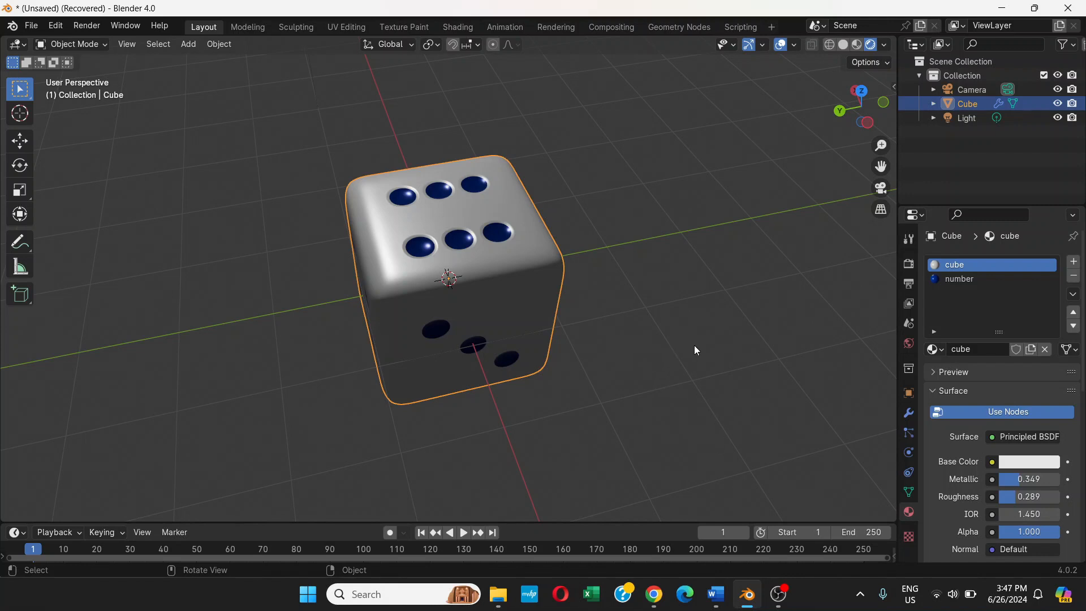
pyautogui.click(778, 595)
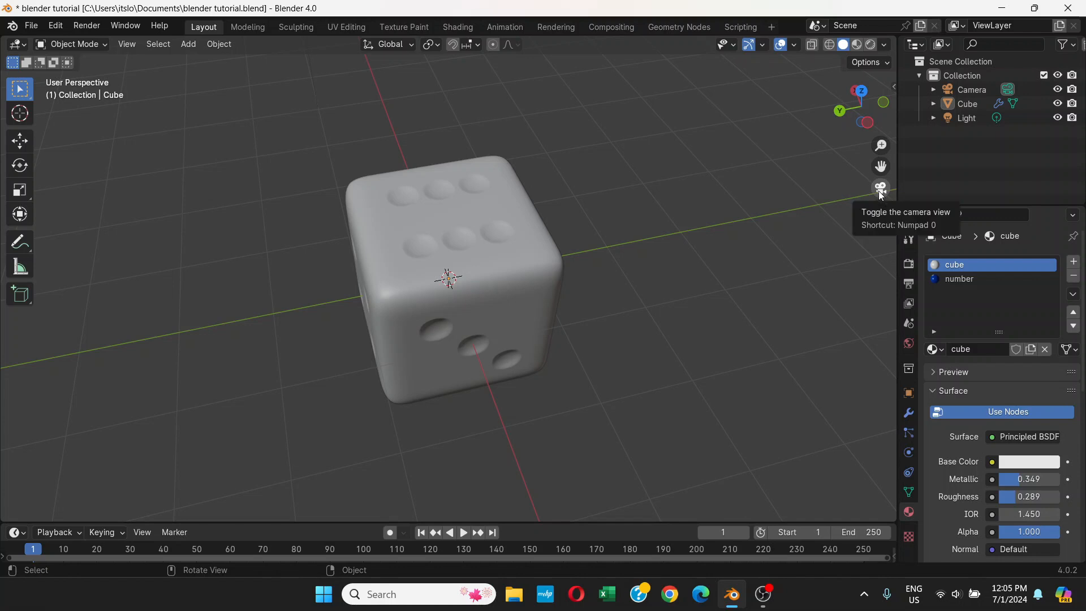
# Step: Render an image of the dice through the existing camera, close the render result and leave the camera view
pyautogui.click(882, 188)
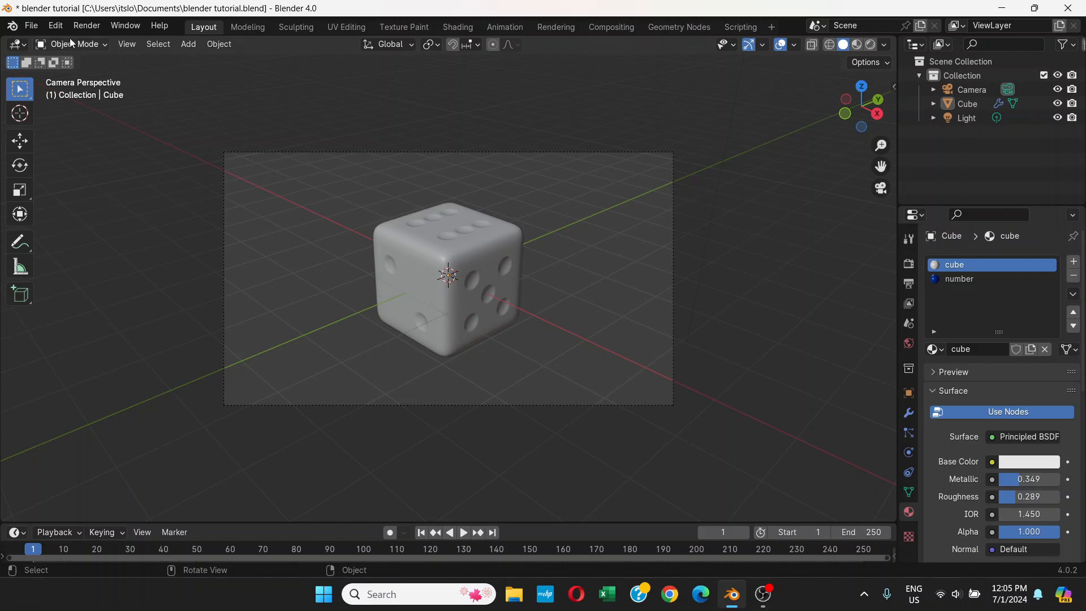
pyautogui.click(90, 26)
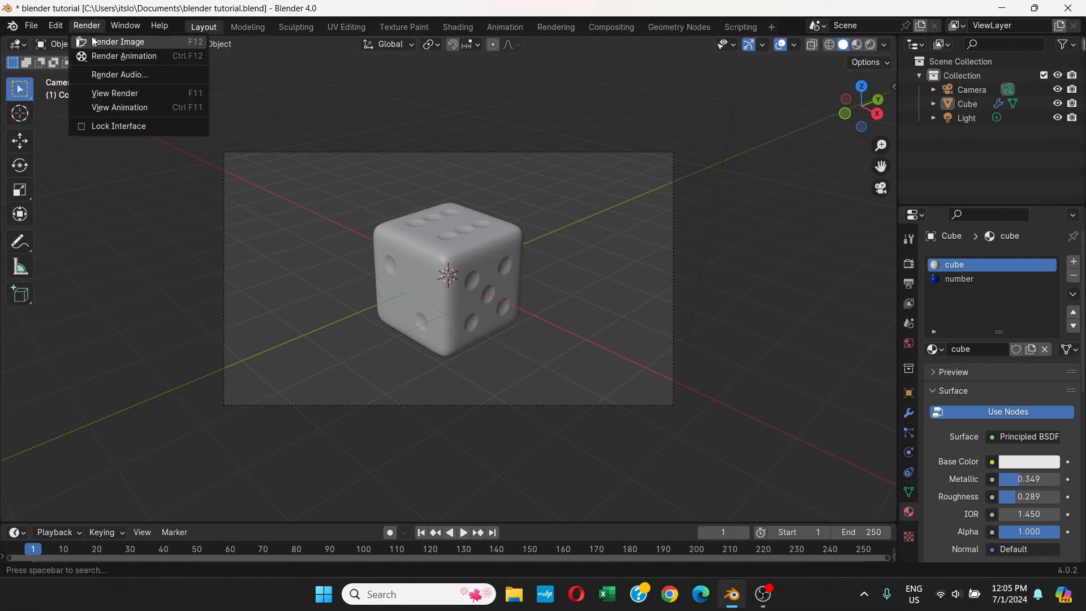
pyautogui.click(94, 42)
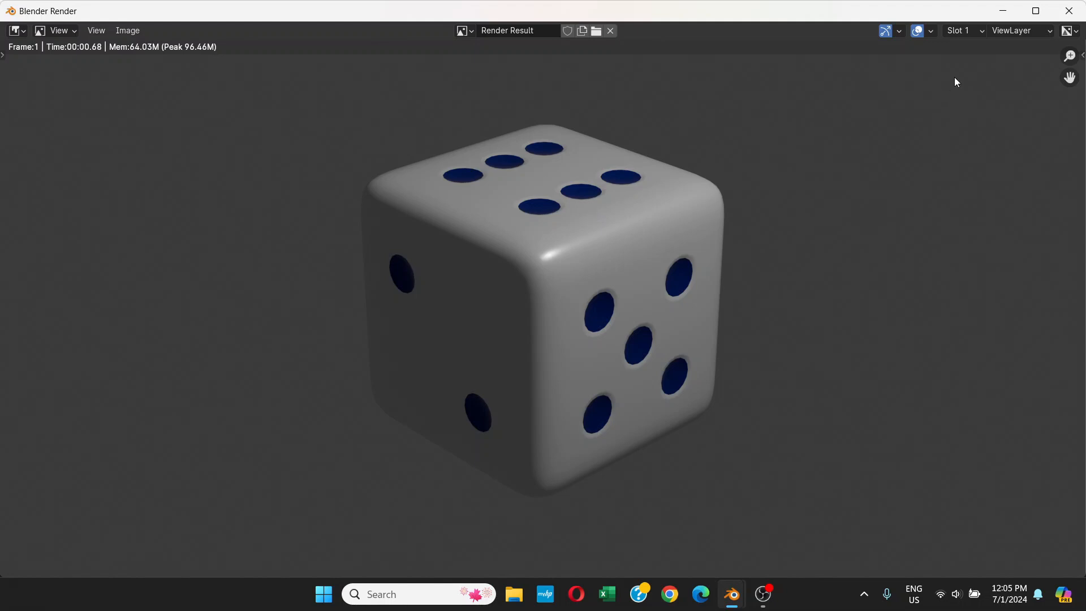
pyautogui.click(1078, 15)
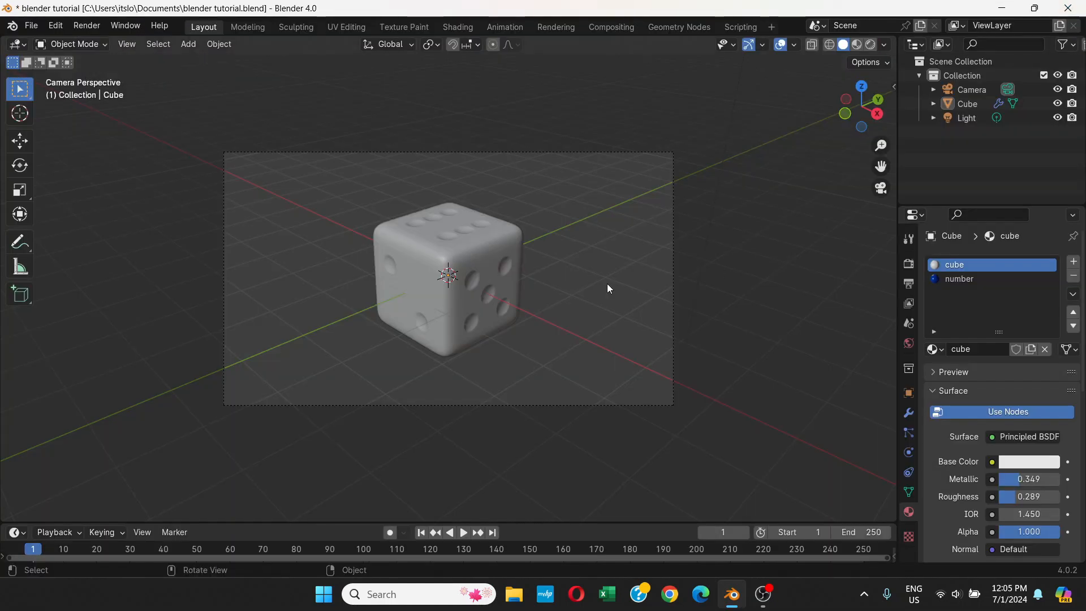
pyautogui.click(879, 189)
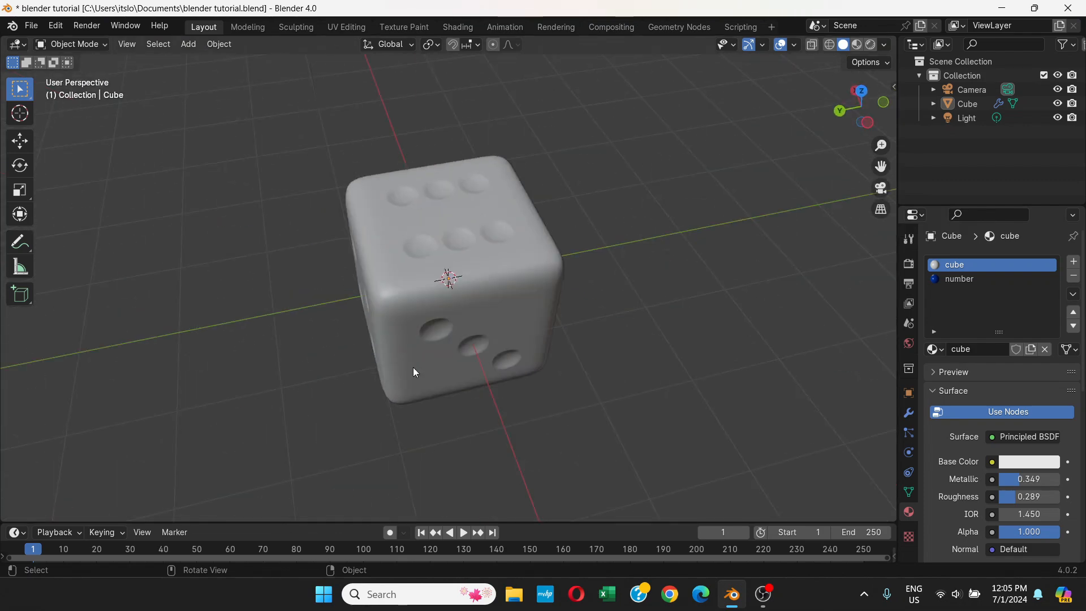
# Step: Align the active camera to a close, tilted view from above the dice's six-pip face
pyautogui.moveTo(554, 280); pyautogui.dragTo(649, 253, button='middle')
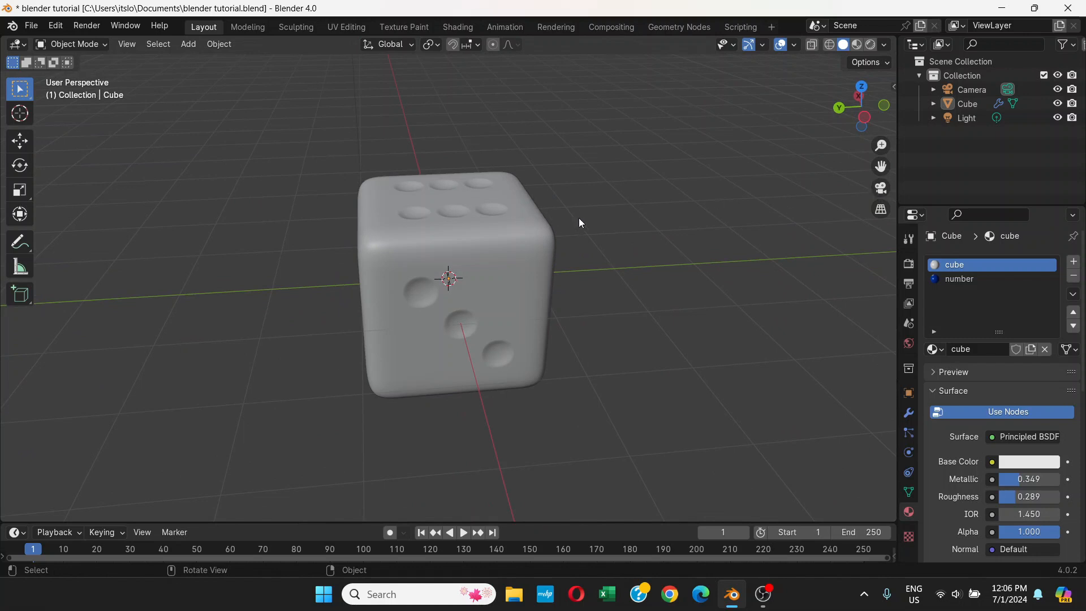
pyautogui.moveTo(538, 272); pyautogui.dragTo(676, 256, button='middle')
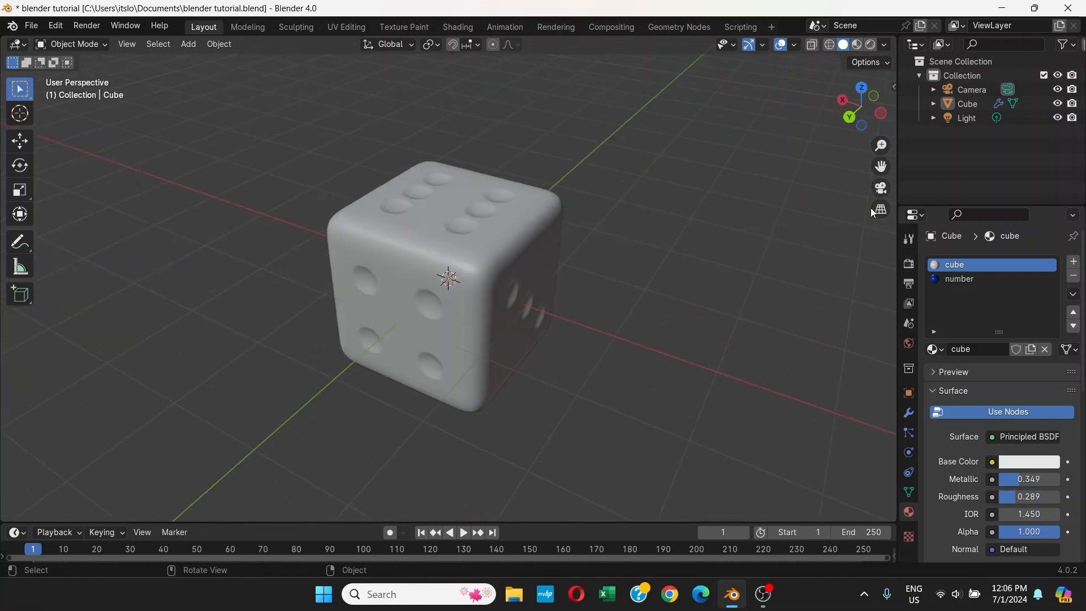
pyautogui.scroll(-1, 576, 249)
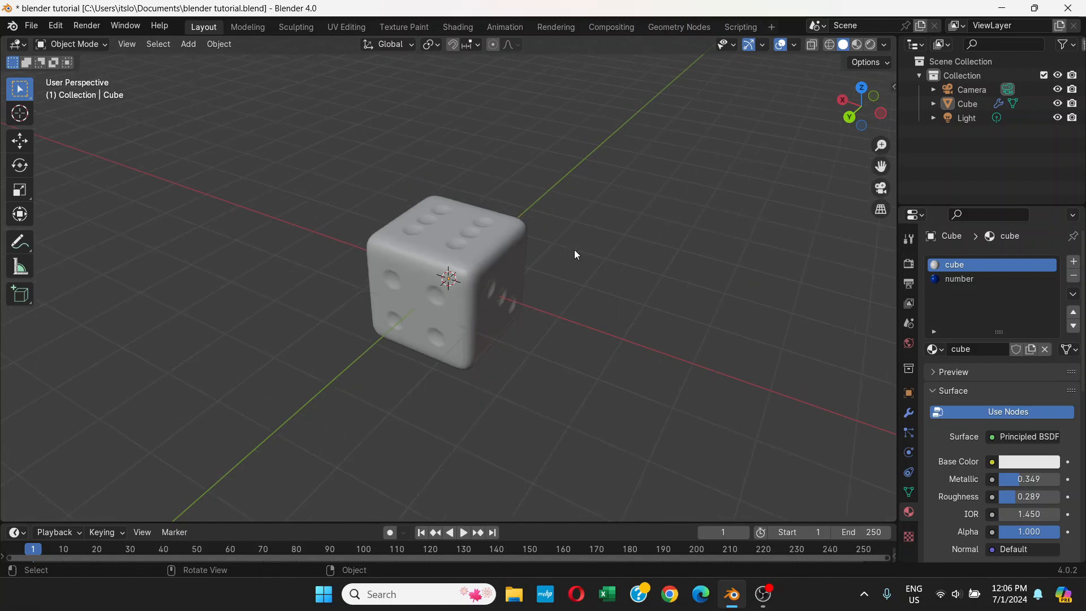
pyautogui.scroll(2, 574, 250)
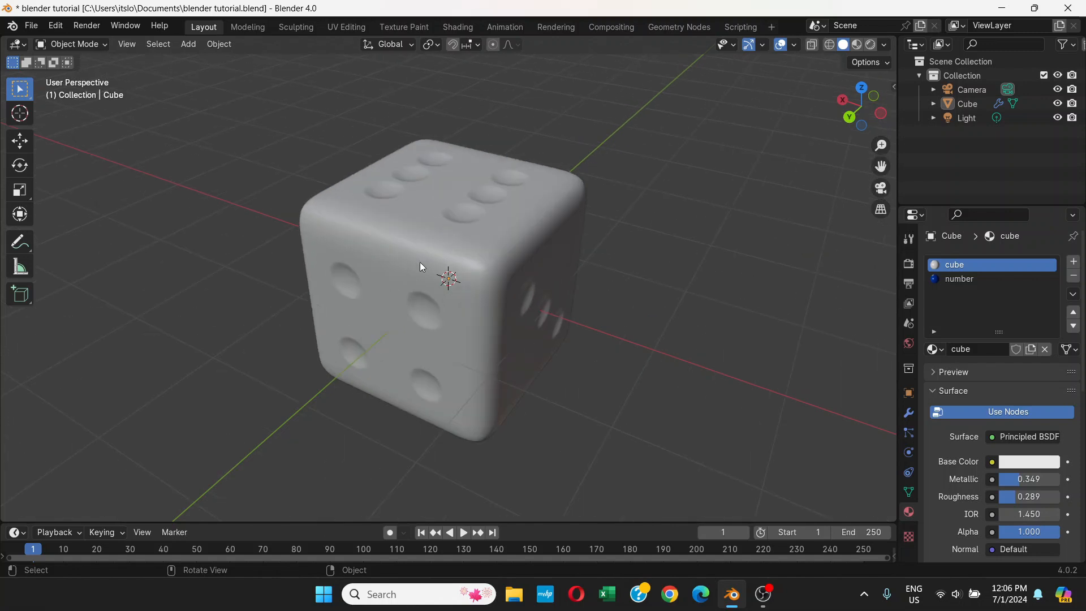
pyautogui.moveTo(656, 294); pyautogui.dragTo(443, 288, button='middle')
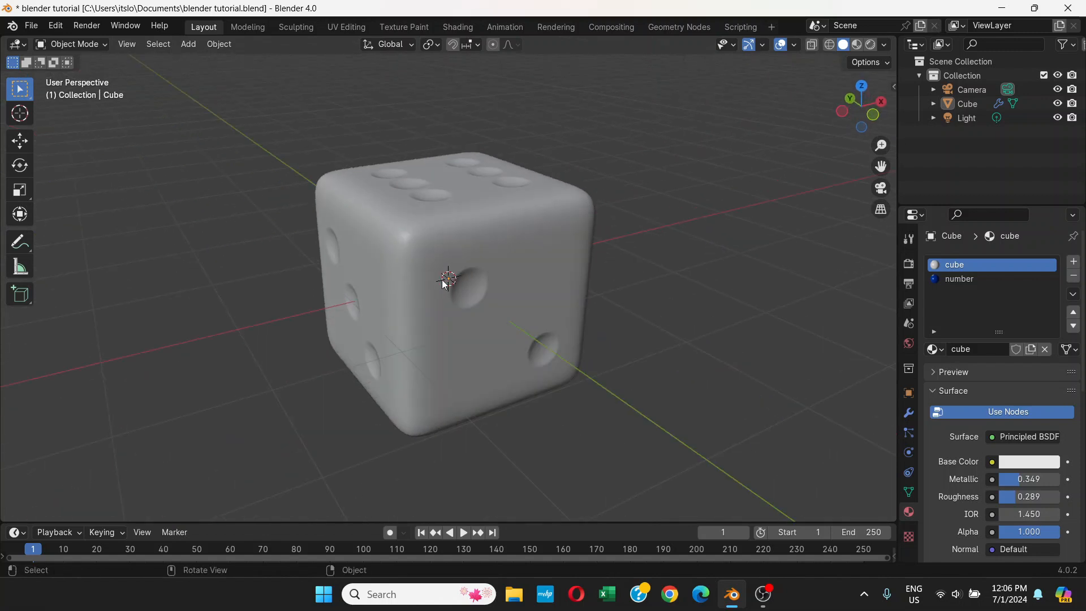
pyautogui.scroll(2, 521, 266)
pyautogui.scroll(-4, 522, 266)
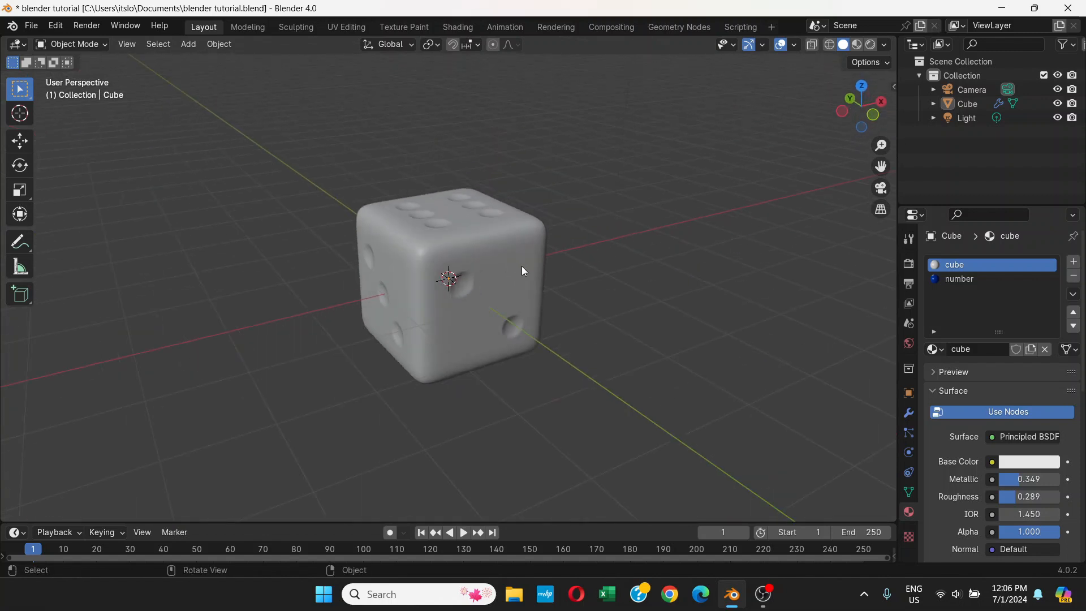
pyautogui.moveTo(522, 266); pyautogui.dragTo(501, 307, button='middle')
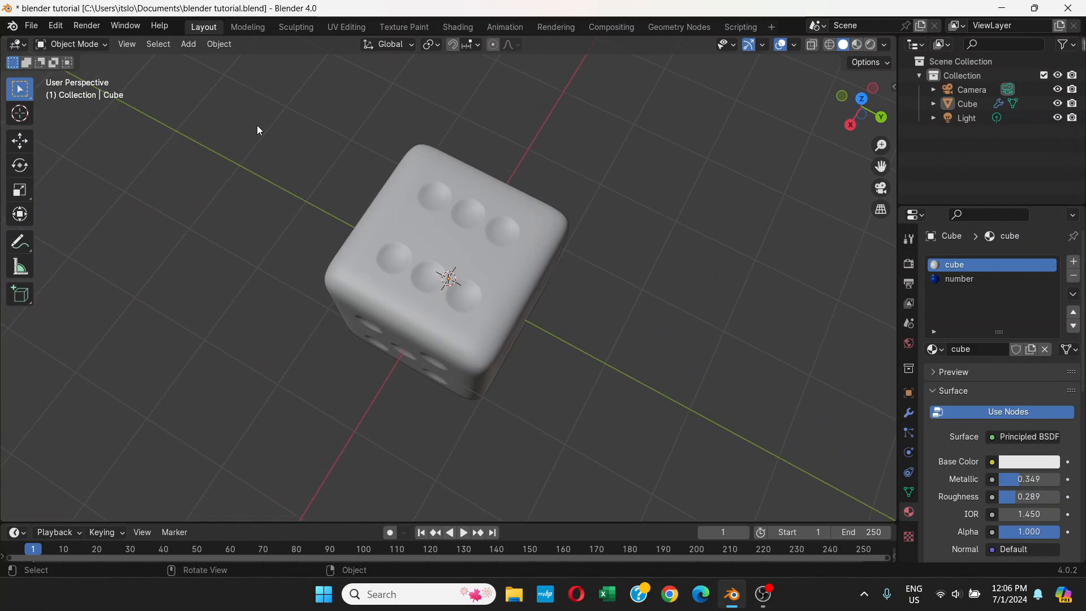
pyautogui.click(128, 44)
pyautogui.moveTo(155, 258)
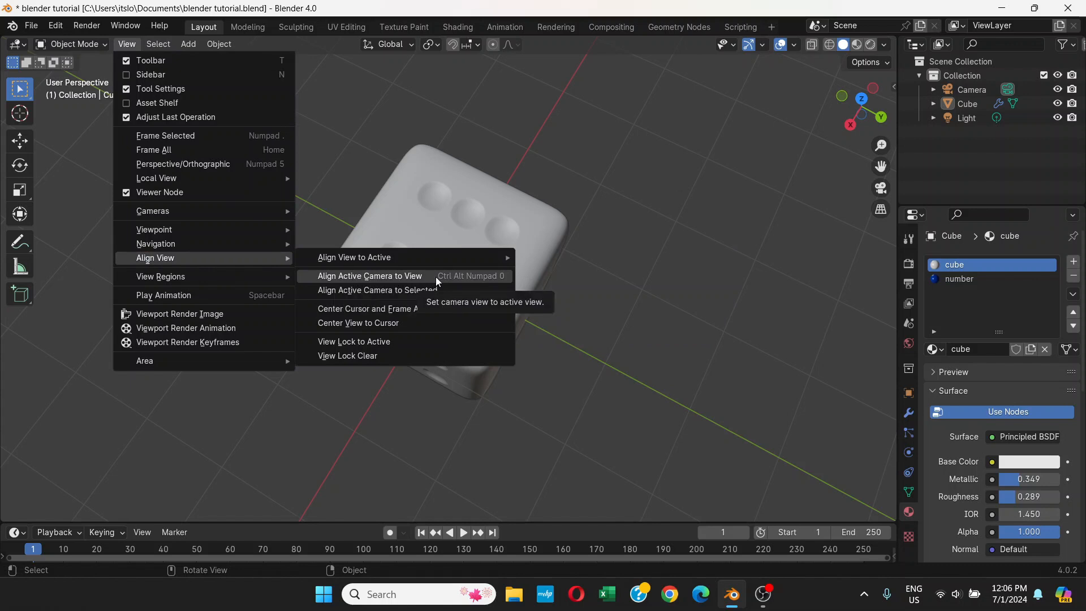
pyautogui.click(474, 281)
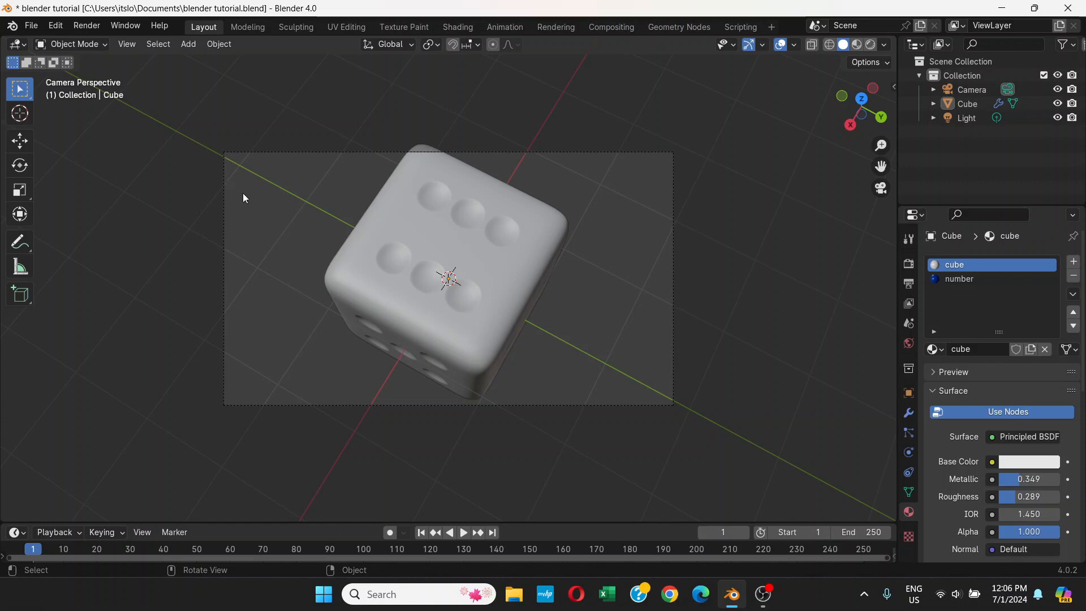
# Step: Render an image of the dice from the newly aligned camera and close the render result
pyautogui.click(91, 26)
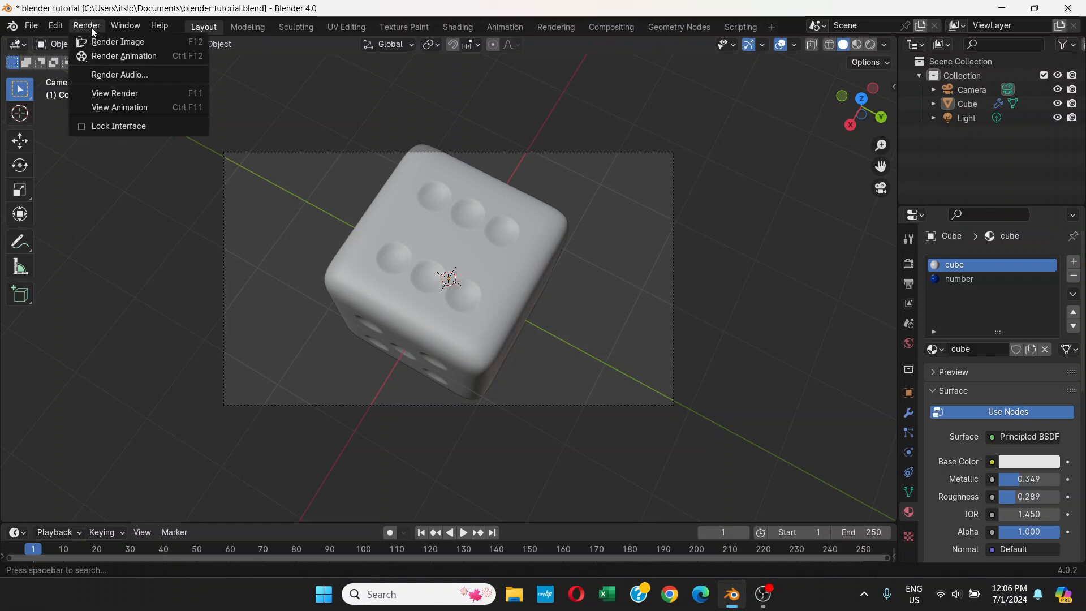
pyautogui.click(100, 39)
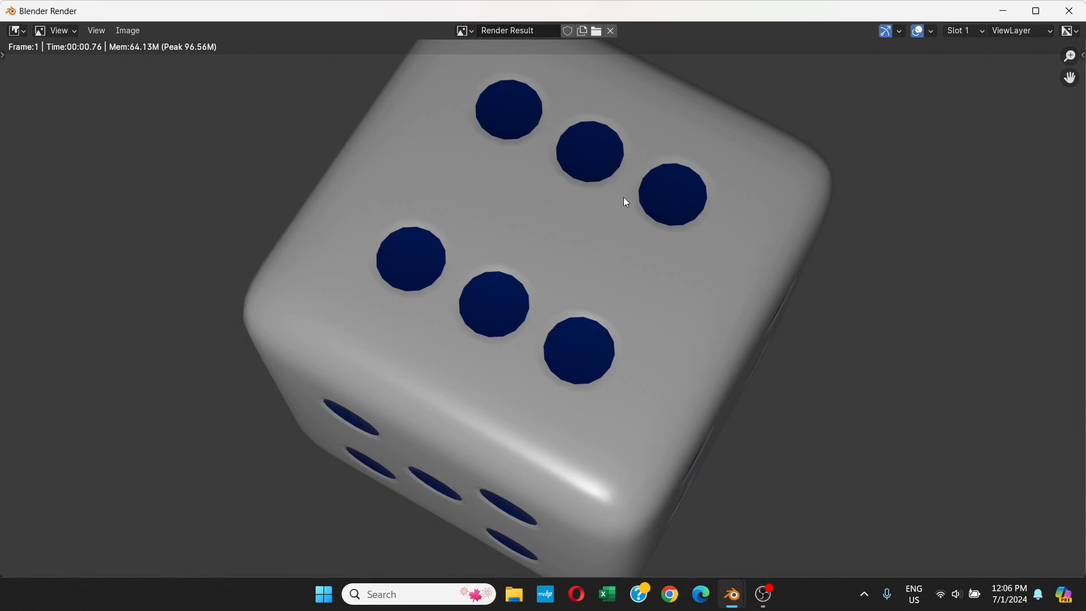
pyautogui.click(1069, 10)
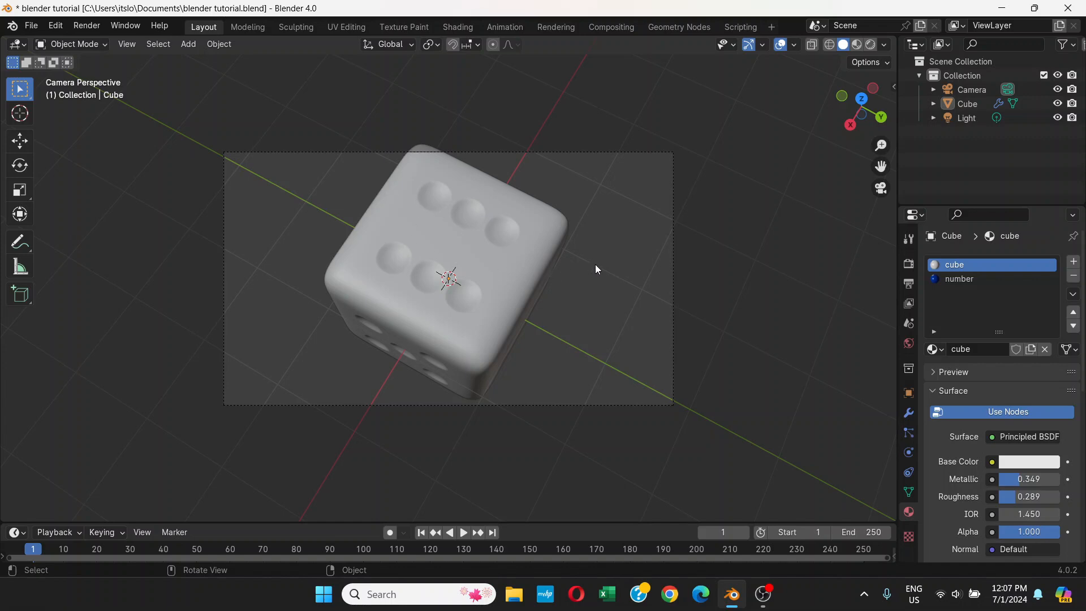
# Step: Look at the dice from other angles outside the camera view, then return to the camera view
pyautogui.moveTo(625, 224); pyautogui.dragTo(357, 207, button='middle')
pyautogui.scroll(-4, 358, 208)
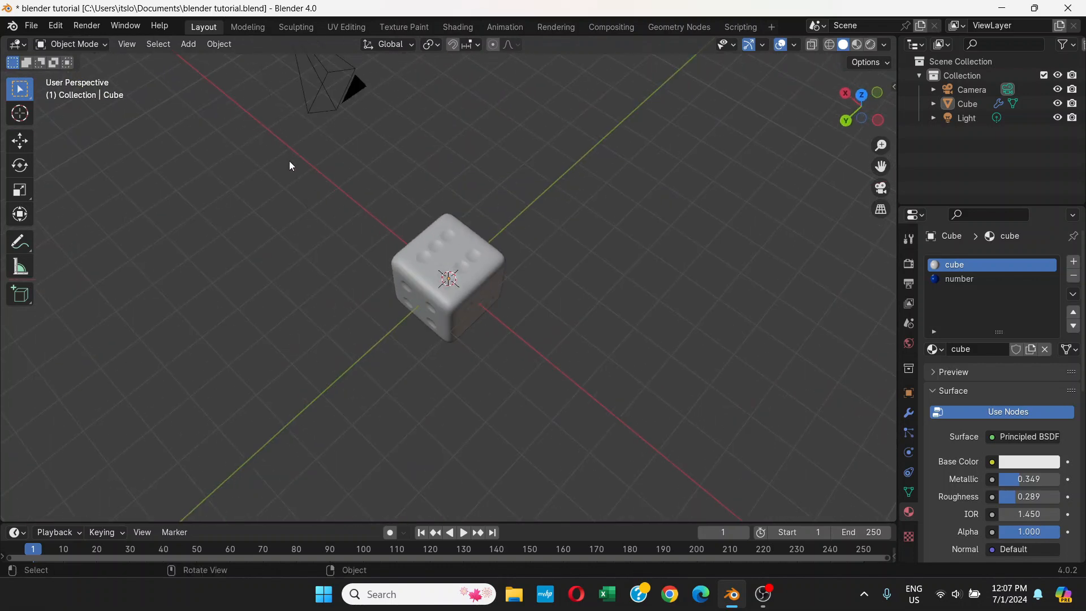
pyautogui.click(881, 188)
pyautogui.moveTo(726, 238); pyautogui.dragTo(555, 150, button='middle')
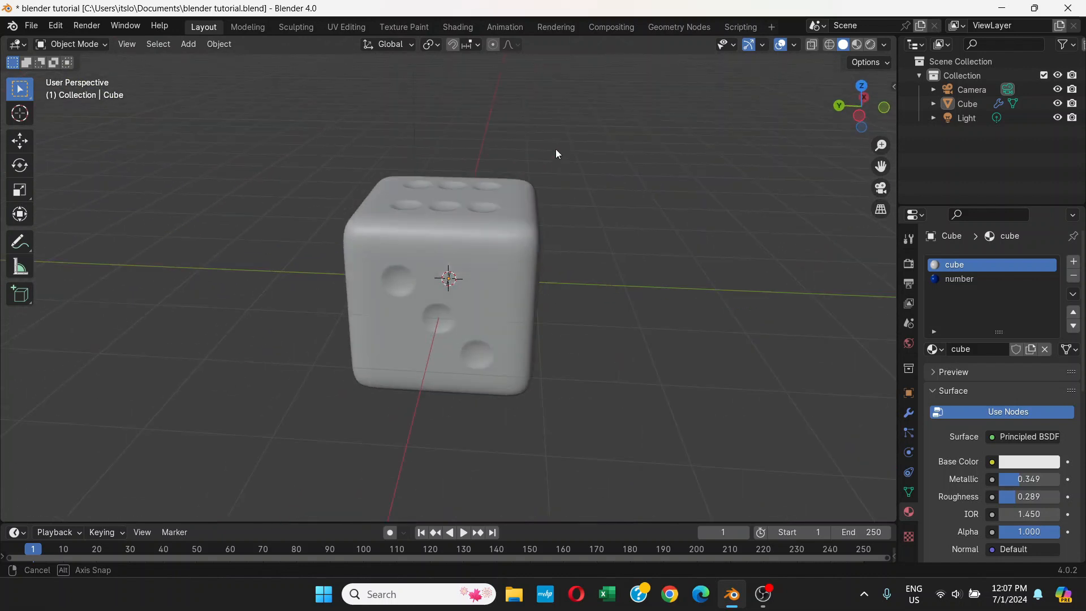
pyautogui.scroll(-2, 621, 220)
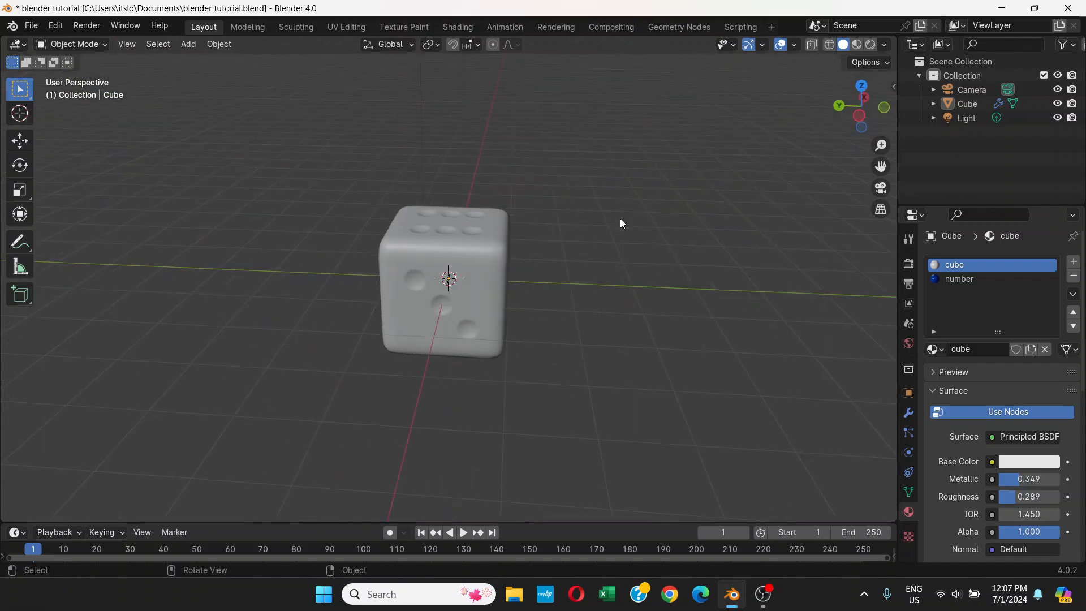
pyautogui.click(881, 189)
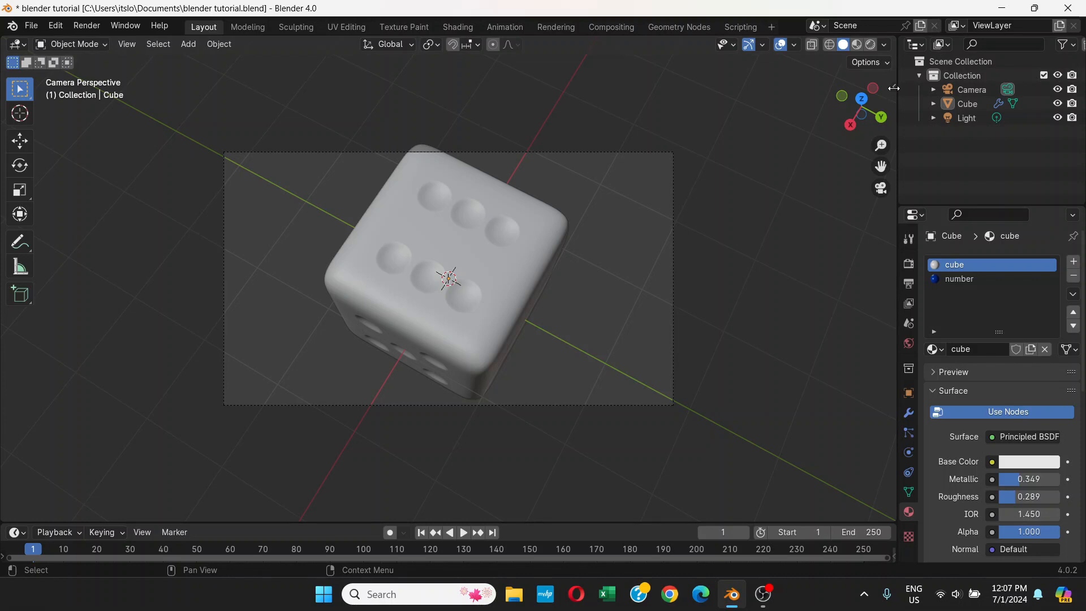
# Step: Lock the camera to the view and pull it back until the whole dice fits well inside the camera frame
pyautogui.moveTo(887, 88); pyautogui.dragTo(687, 102)
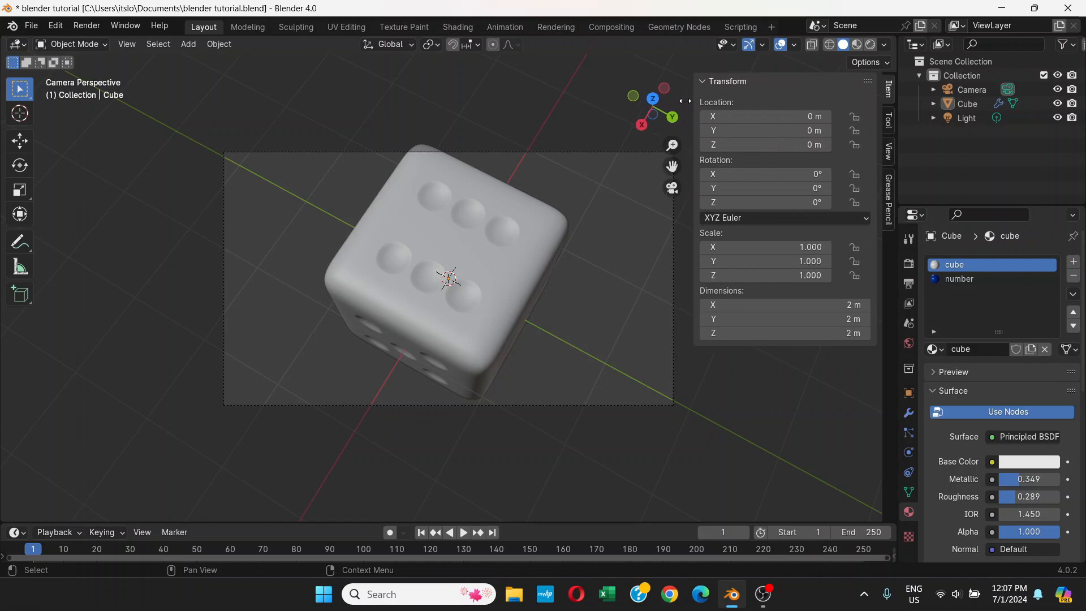
pyautogui.click(671, 193)
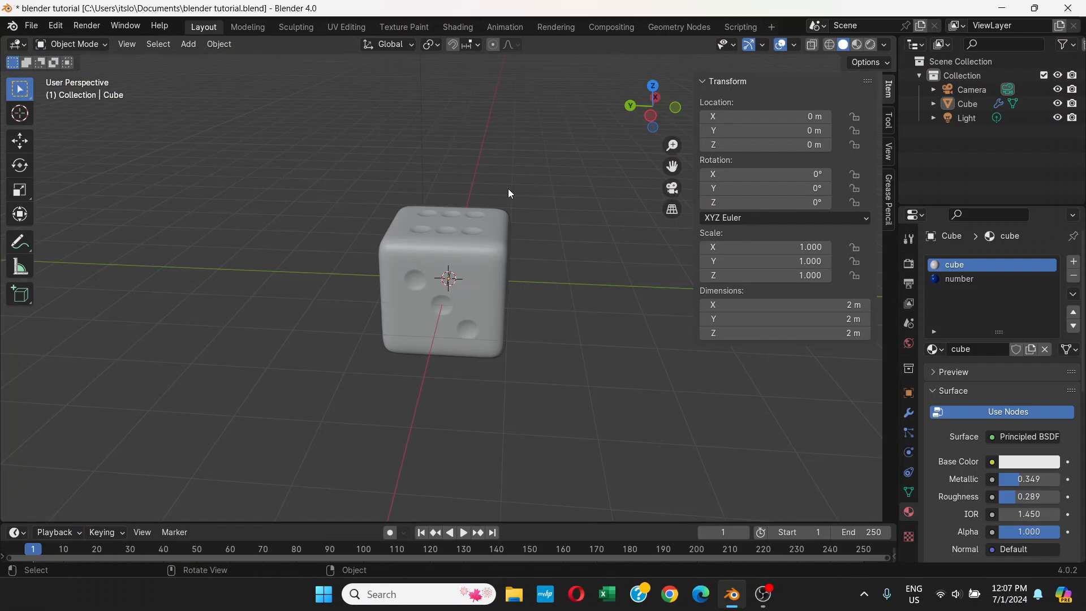
pyautogui.click(673, 193)
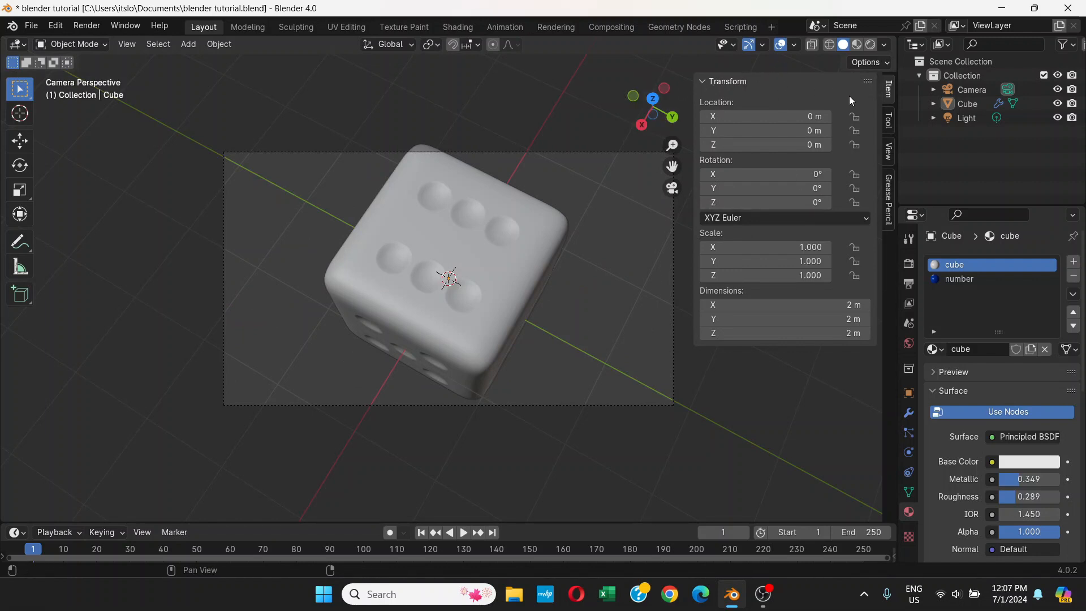
pyautogui.click(890, 152)
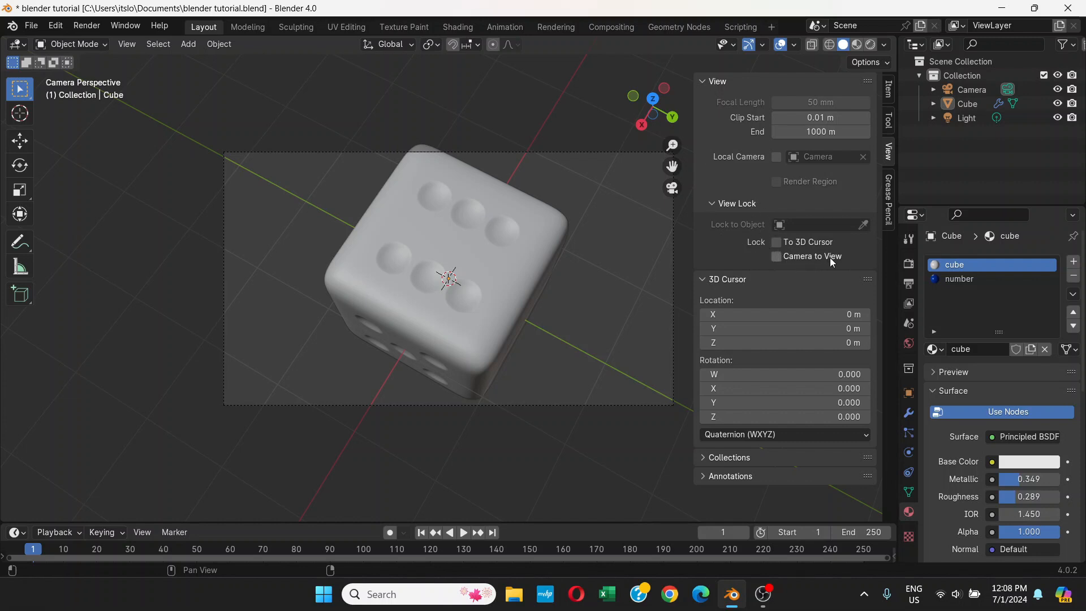
pyautogui.click(777, 260)
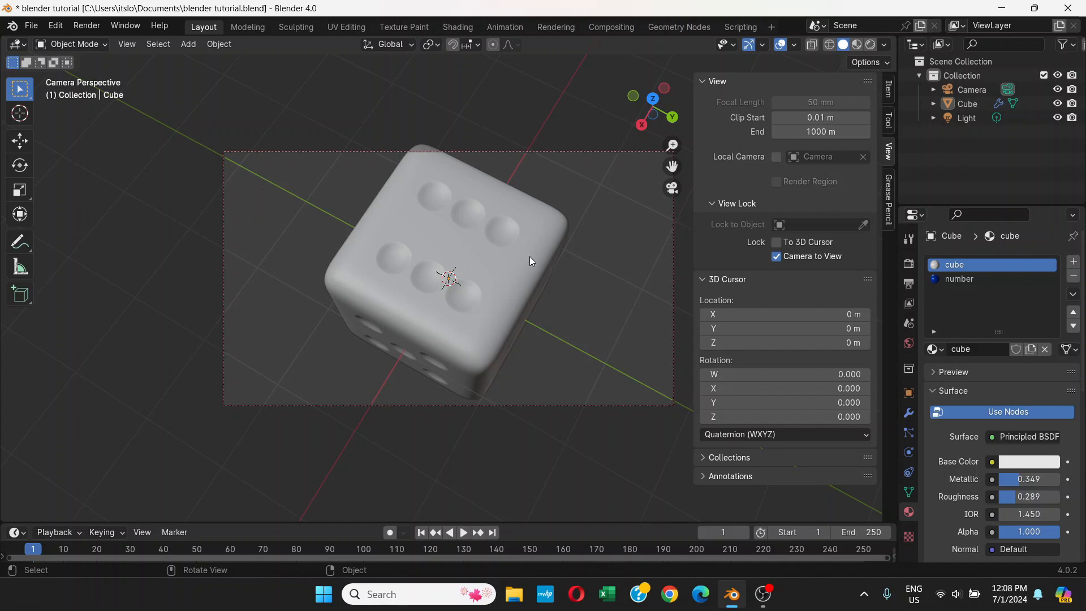
pyautogui.scroll(-5, 531, 258)
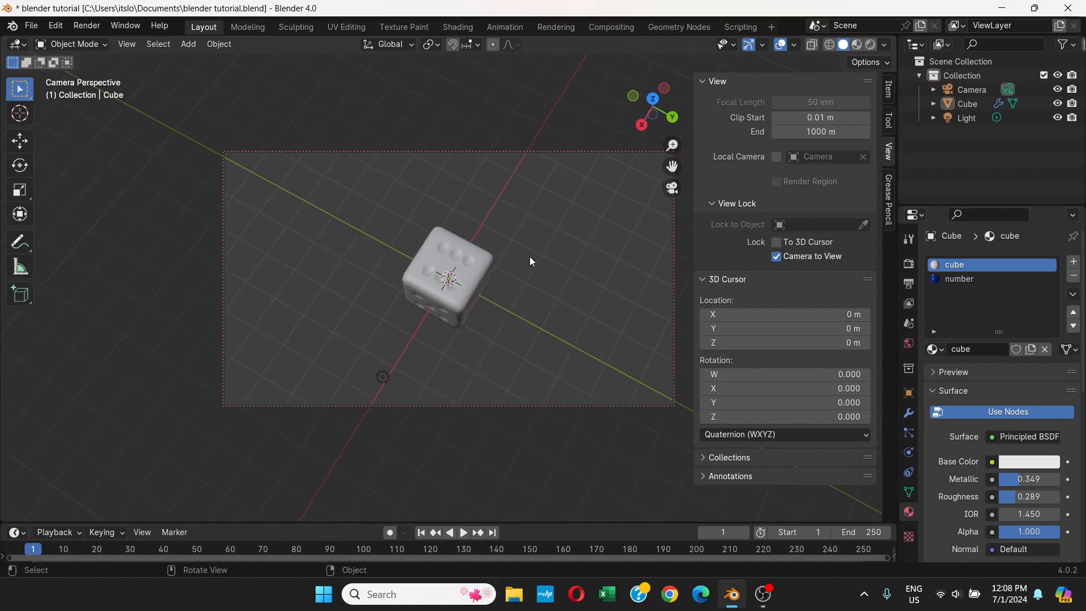
# Step: Render an image of the dice from the pulled-back camera
pyautogui.click(84, 25)
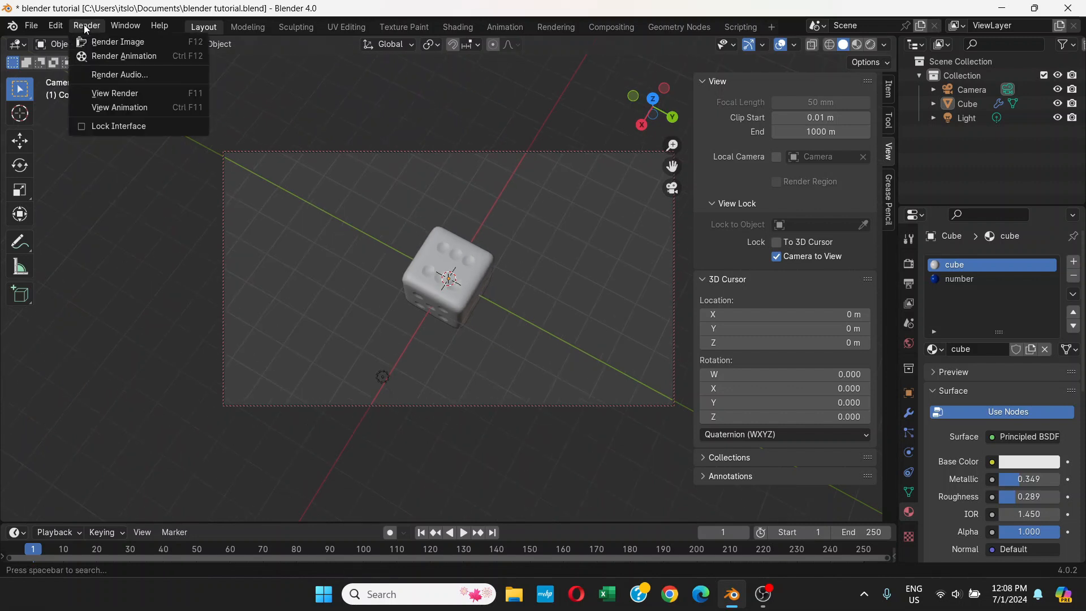
# Step: Render a still image of the die from the current camera angle and close the result
pyautogui.click(95, 42)
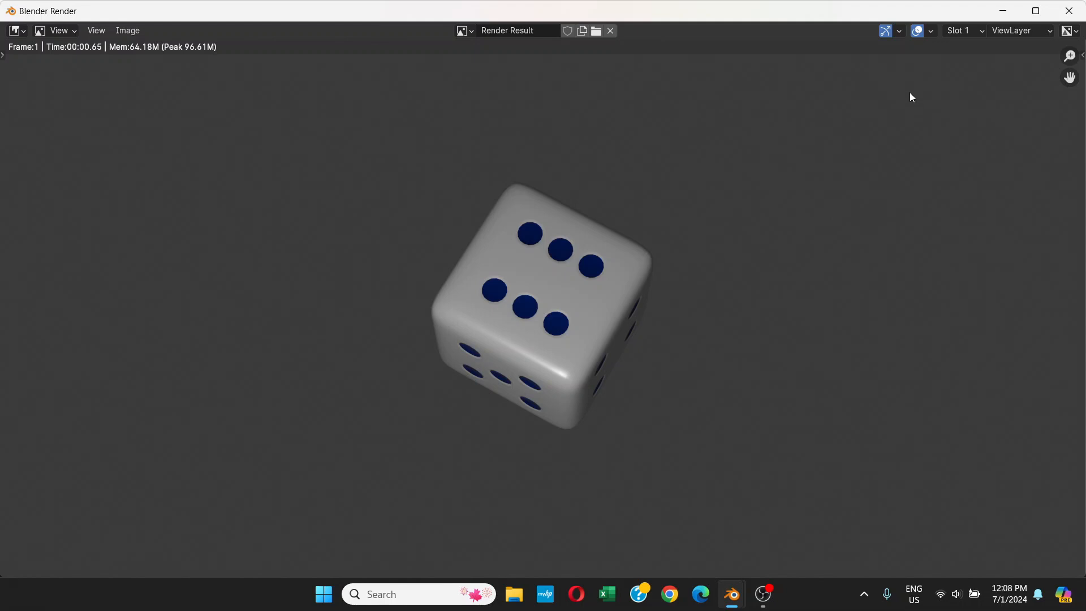
pyautogui.click(1071, 11)
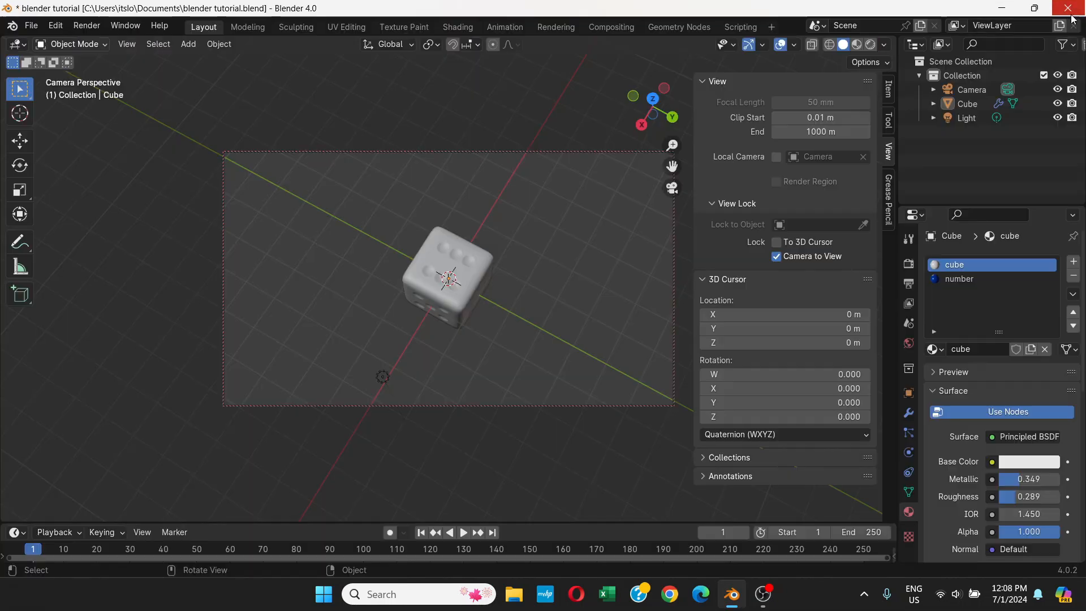
# Step: Orbit the camera to face the die's four-dot side with the six-dot side on top, then render a still and close it
pyautogui.moveTo(560, 318); pyautogui.dragTo(463, 254, button='middle')
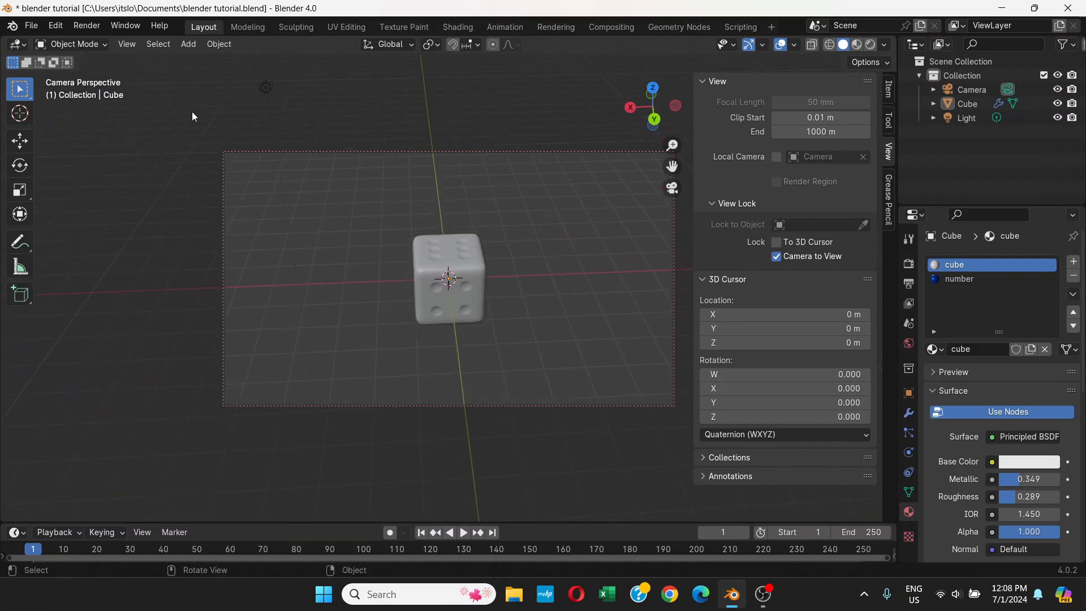
pyautogui.click(86, 26)
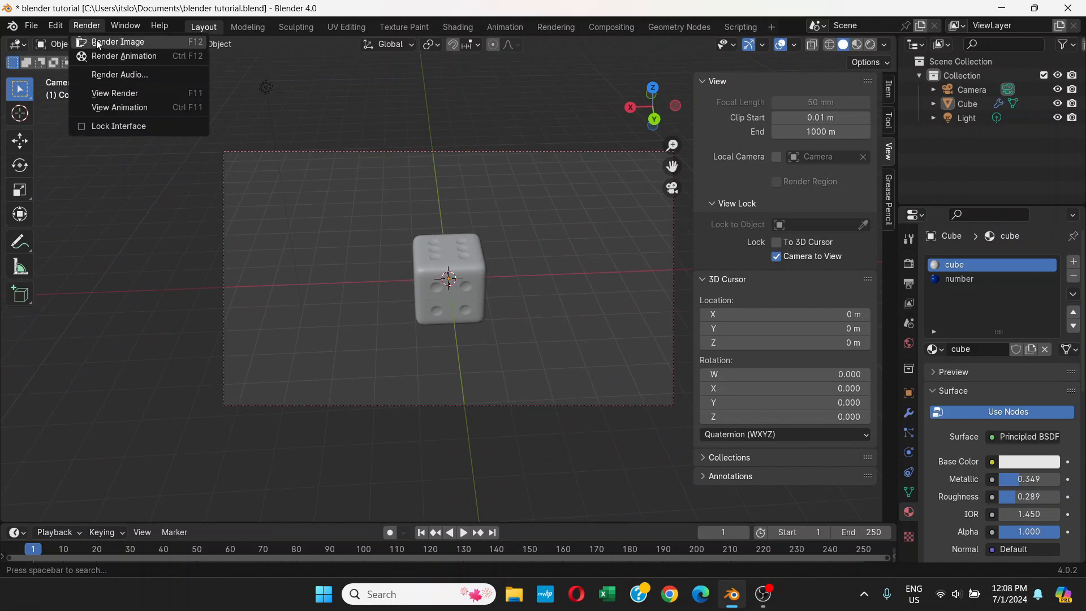
pyautogui.click(97, 42)
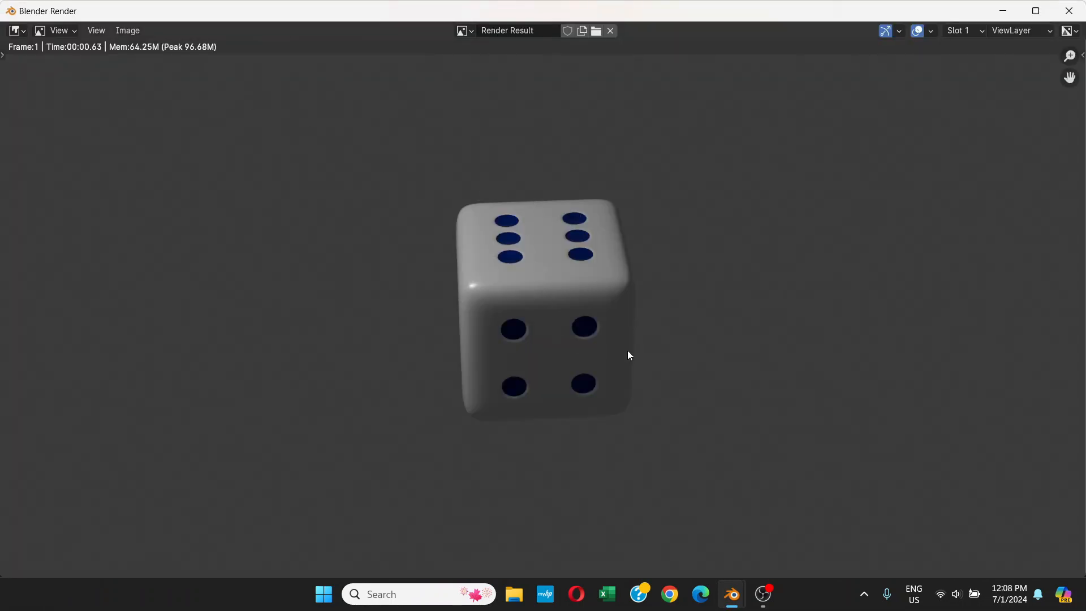
pyautogui.click(1070, 11)
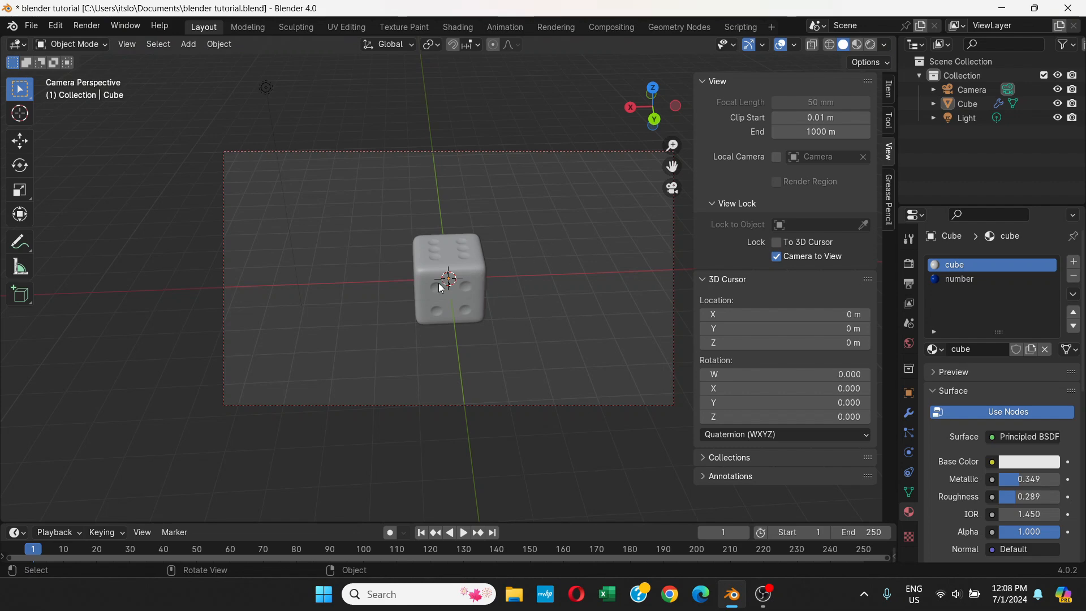
# Step: Shift the camera so the die sits in the upper-left part of its frame, then render a still and close it
pyautogui.moveTo(529, 307); pyautogui.dragTo(413, 269, button='middle')
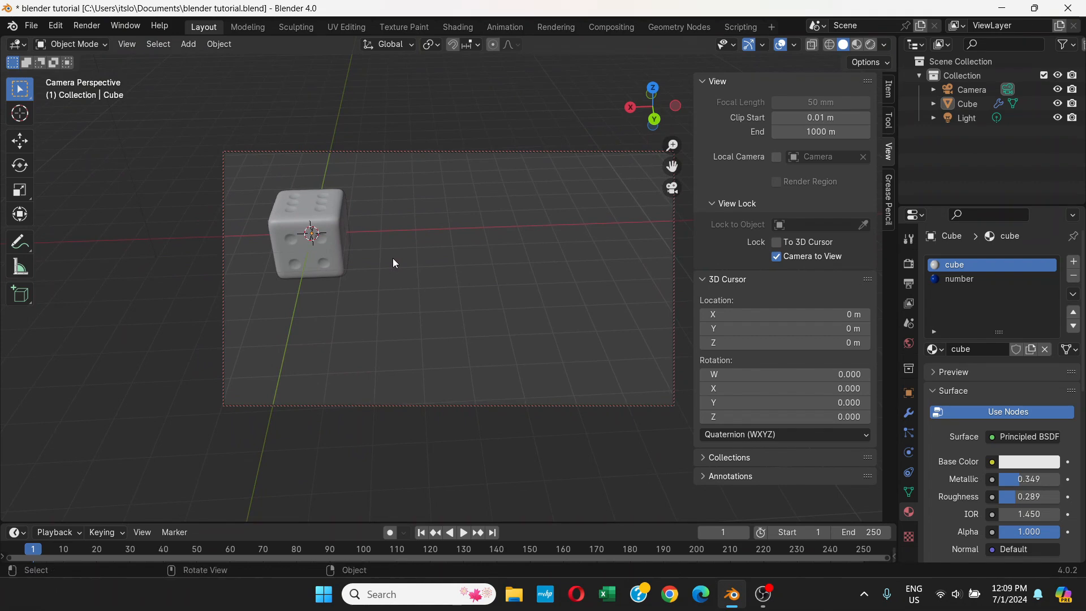
pyautogui.click(93, 23)
pyautogui.moveTo(122, 26)
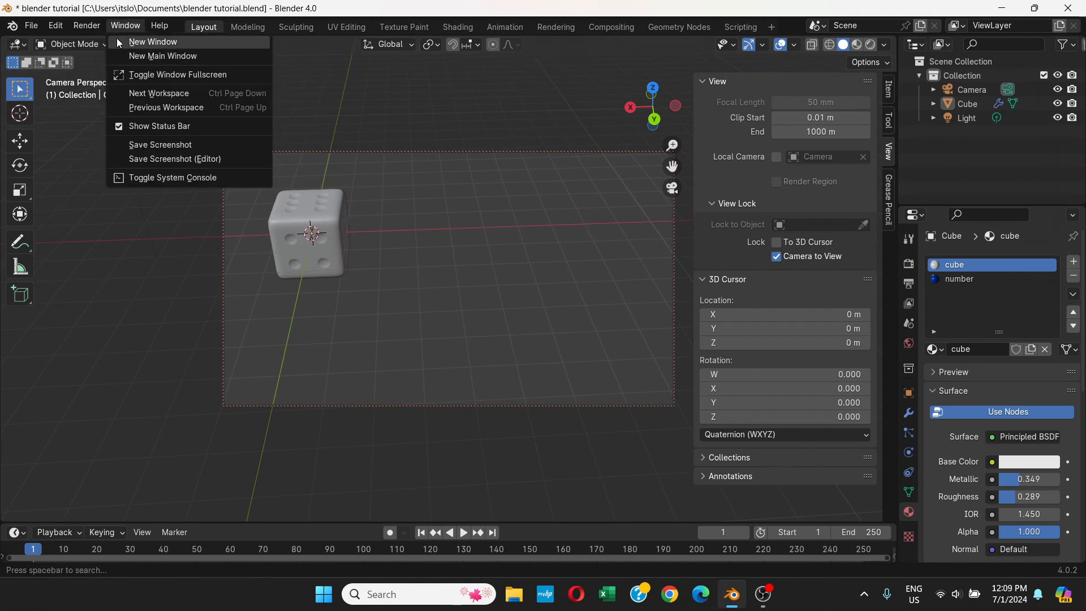
pyautogui.click(86, 25)
pyautogui.click(85, 40)
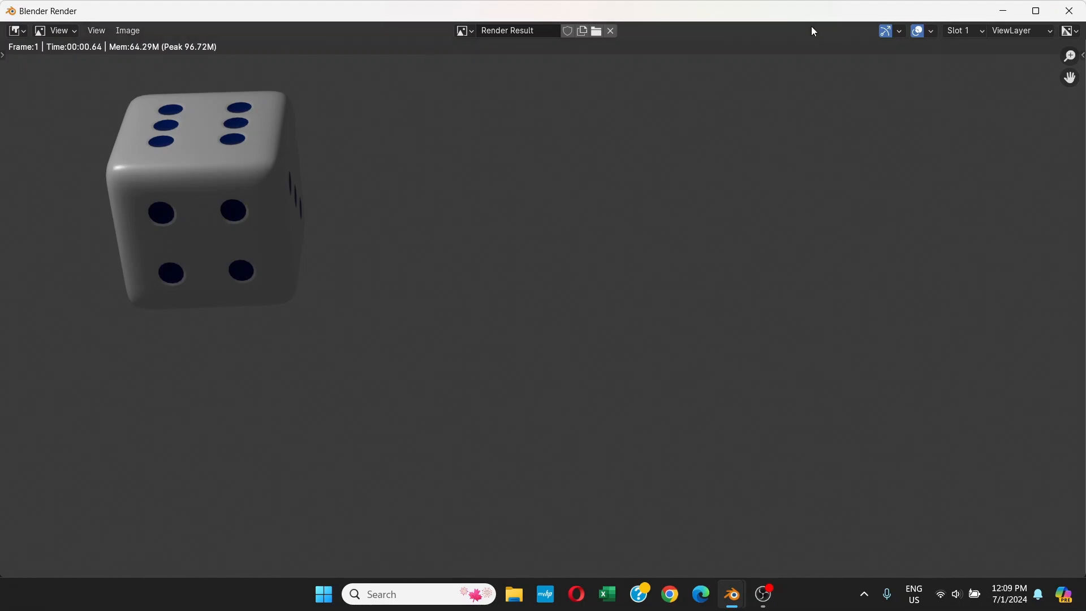
pyautogui.click(1067, 13)
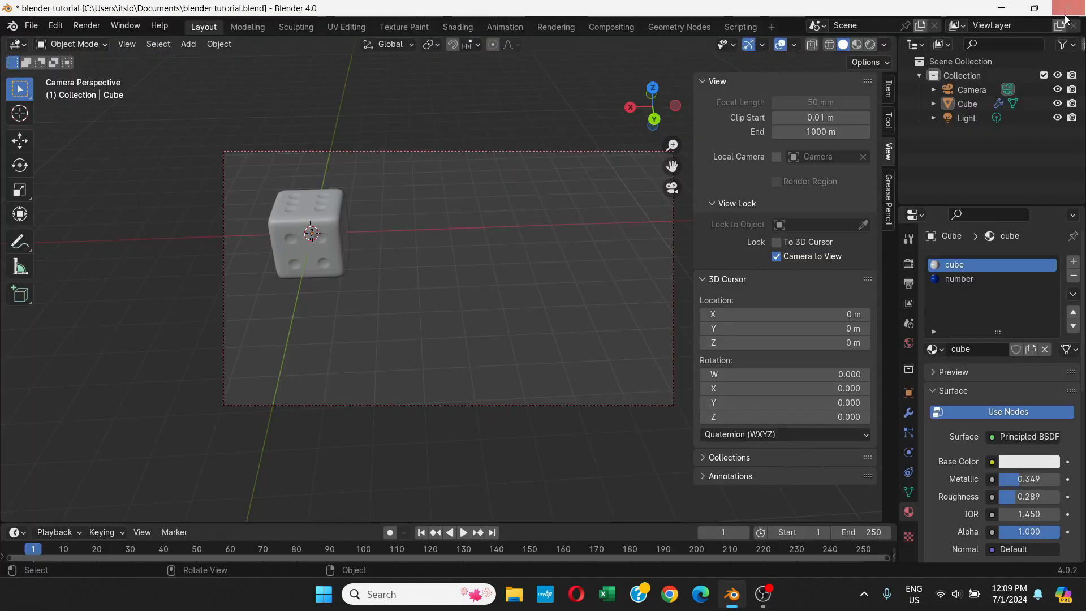
# Step: Orbit and zoom the camera so the die's two-dot side reaches the frame's right edge, then render a still and close it
pyautogui.moveTo(379, 261); pyautogui.dragTo(584, 228, button='middle')
pyautogui.moveTo(577, 308); pyautogui.dragTo(361, 315, button='middle')
pyautogui.moveTo(575, 291); pyautogui.dragTo(347, 290, button='middle')
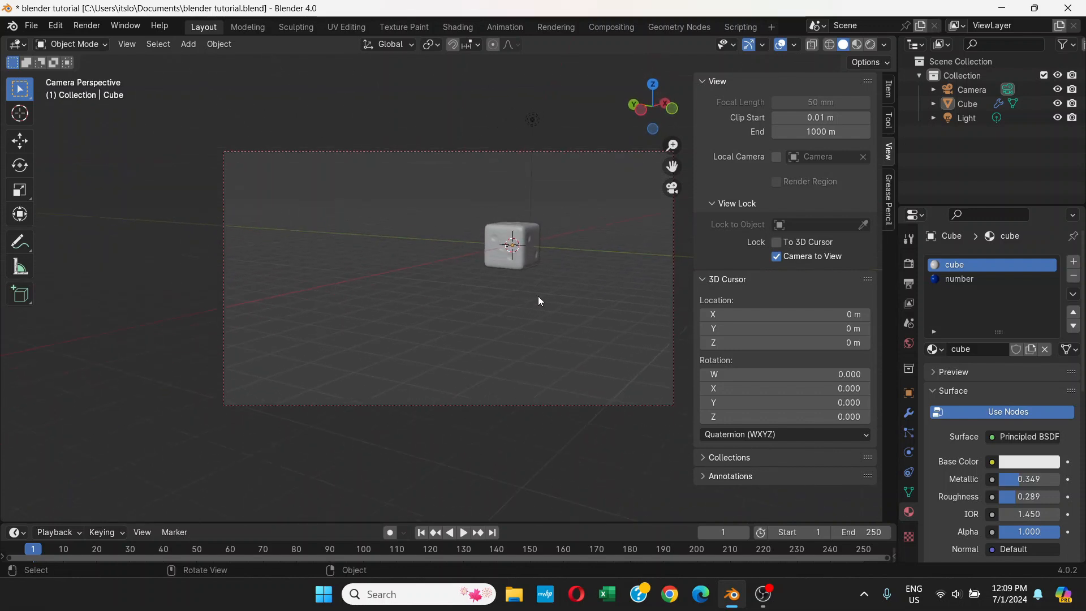
pyautogui.moveTo(539, 300); pyautogui.dragTo(444, 299, button='middle')
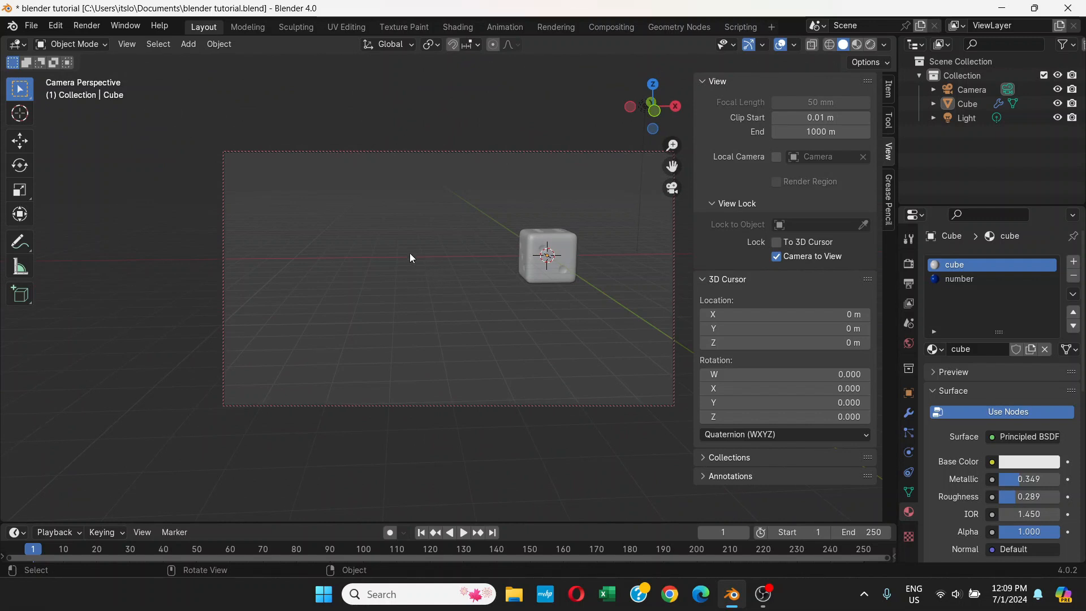
pyautogui.scroll(5, 468, 249)
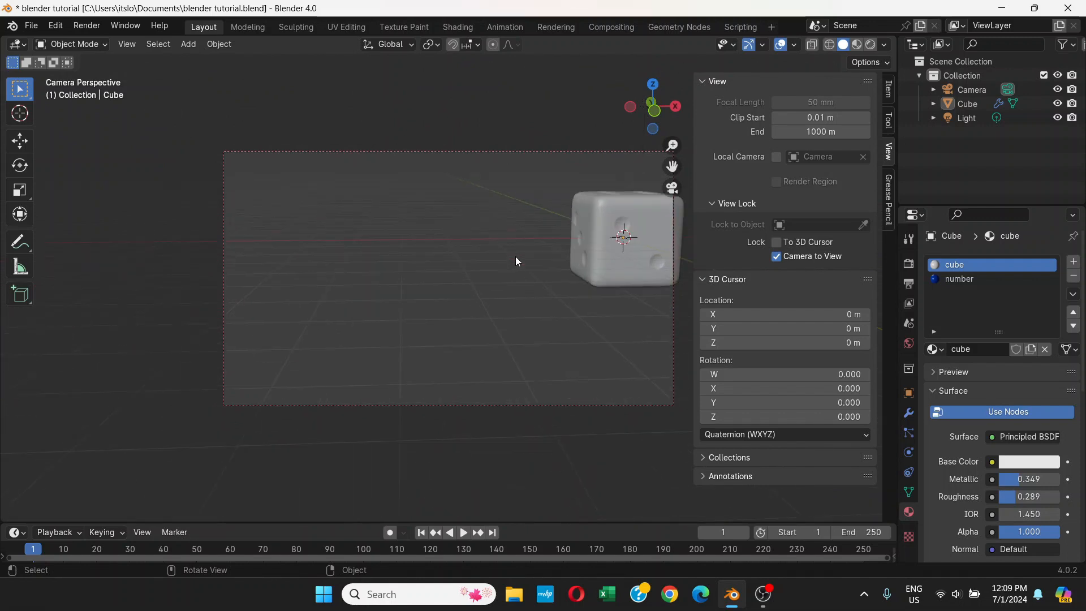
pyautogui.scroll(-2, 534, 258)
pyautogui.scroll(1, 534, 258)
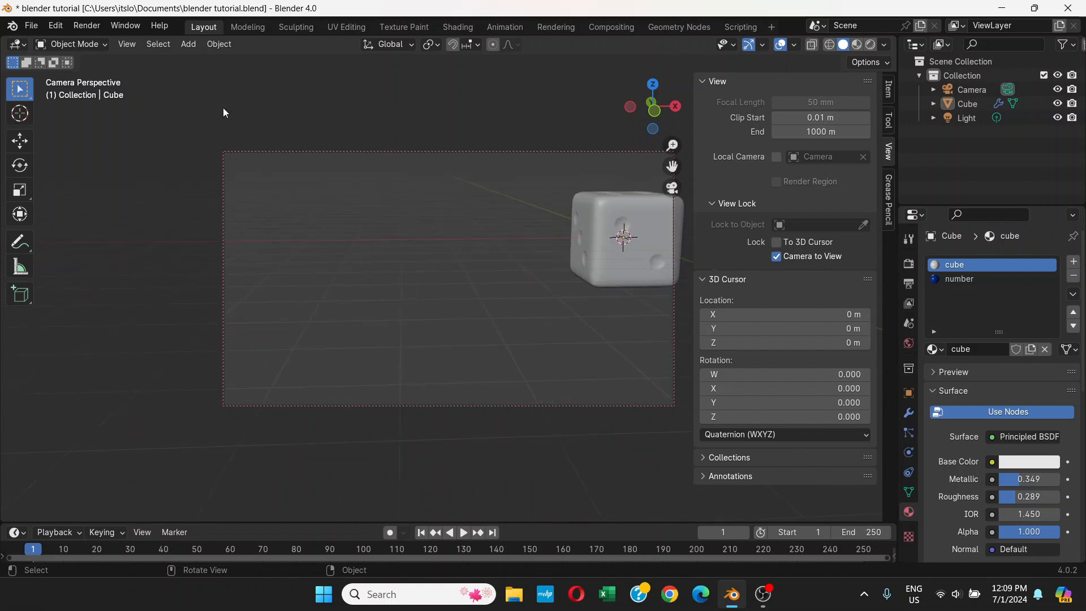
pyautogui.click(77, 34)
pyautogui.click(91, 39)
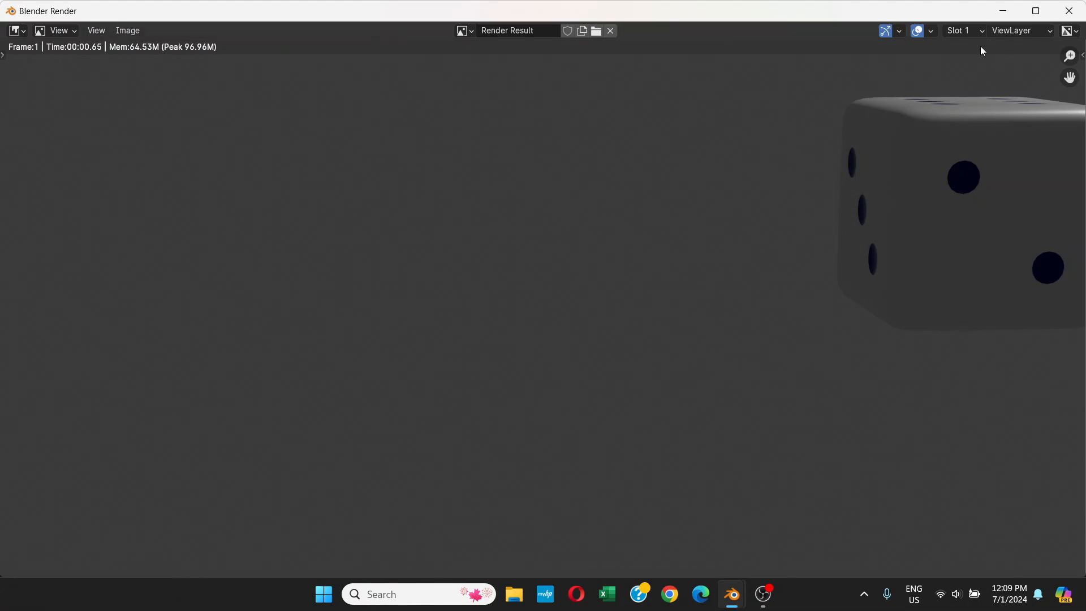
pyautogui.click(1070, 11)
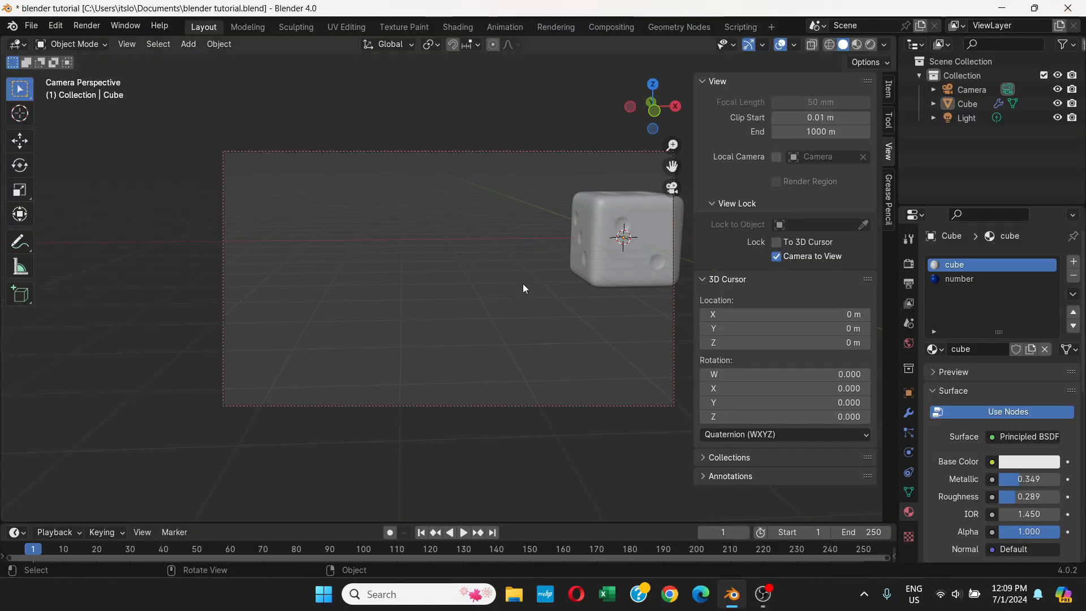
# Step: Reframe the camera with the die's five-dot side centred and smaller, and turn off the Camera to View lock
pyautogui.moveTo(523, 283); pyautogui.dragTo(390, 288, button='middle')
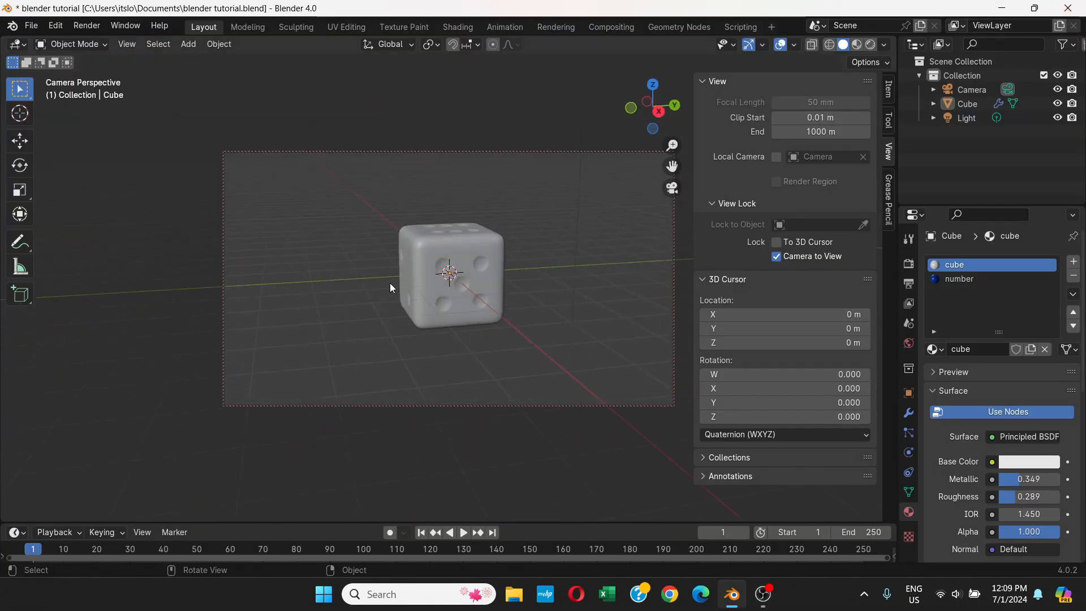
pyautogui.scroll(-3, 451, 276)
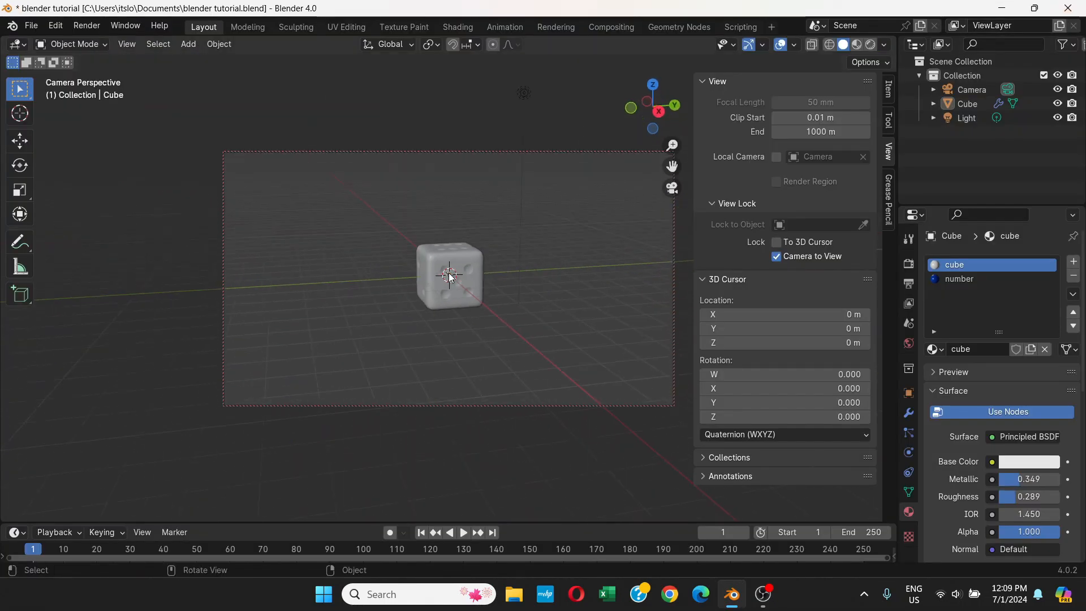
pyautogui.click(777, 257)
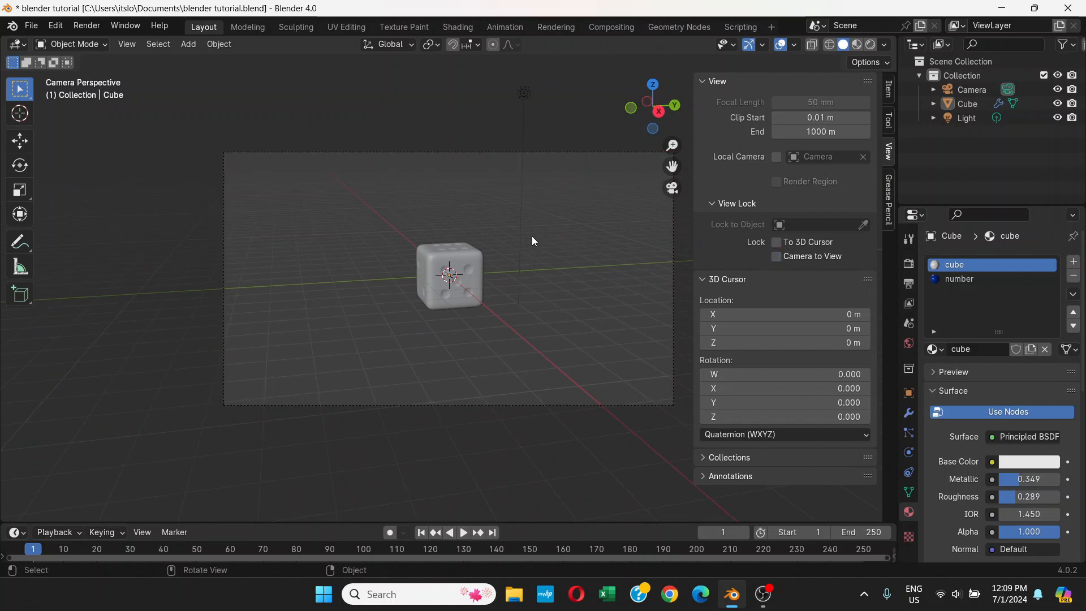
# Step: Leave the camera view for a free perspective view of the scene and hide the viewport sidebar
pyautogui.moveTo(533, 241); pyautogui.dragTo(517, 214, button='middle')
pyautogui.moveTo(449, 242); pyautogui.dragTo(468, 189, button='middle')
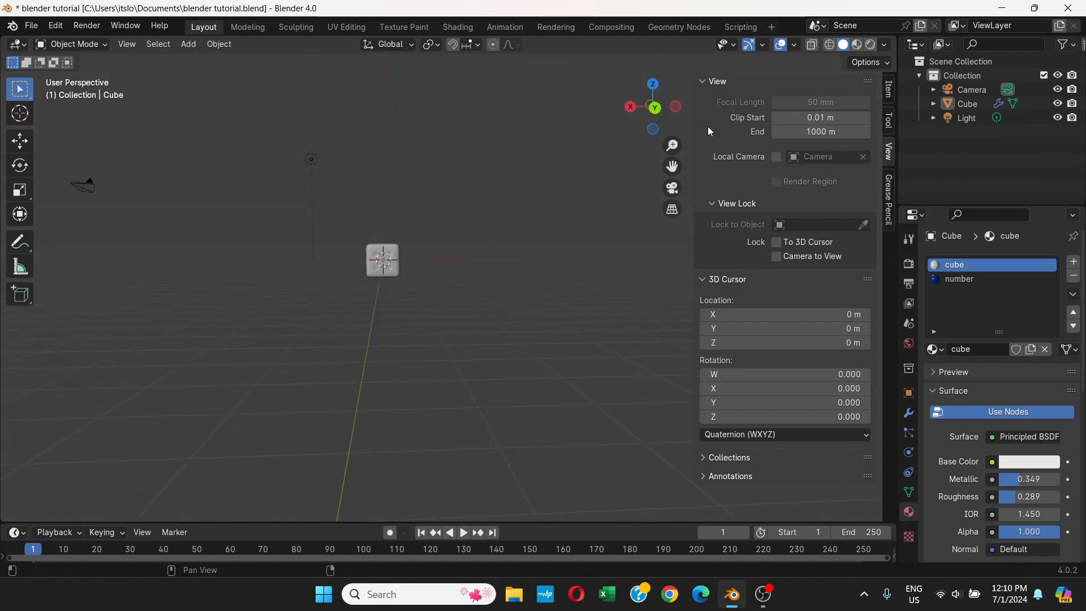
pyautogui.moveTo(692, 100); pyautogui.dragTo(897, 97)
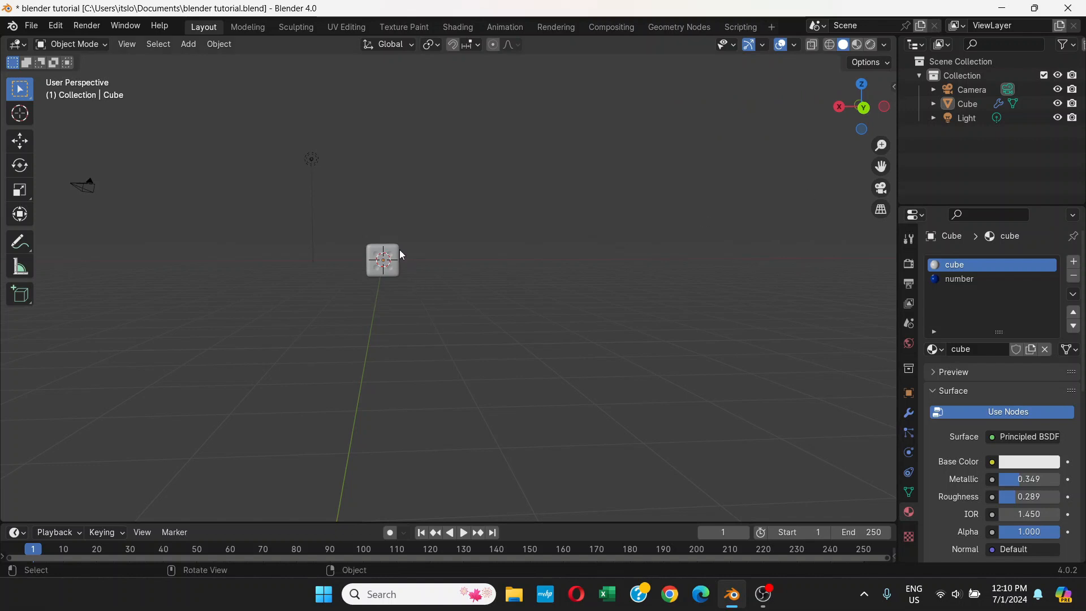
# Step: Move the camera to the other side of the die, about -7.36 m in X, -9.38 m in Y and 1.5 m in Z
pyautogui.scroll(7, 400, 250)
pyautogui.moveTo(399, 250); pyautogui.dragTo(430, 260, button='middle')
pyautogui.scroll(-4, 431, 264)
pyautogui.scroll(1, 434, 276)
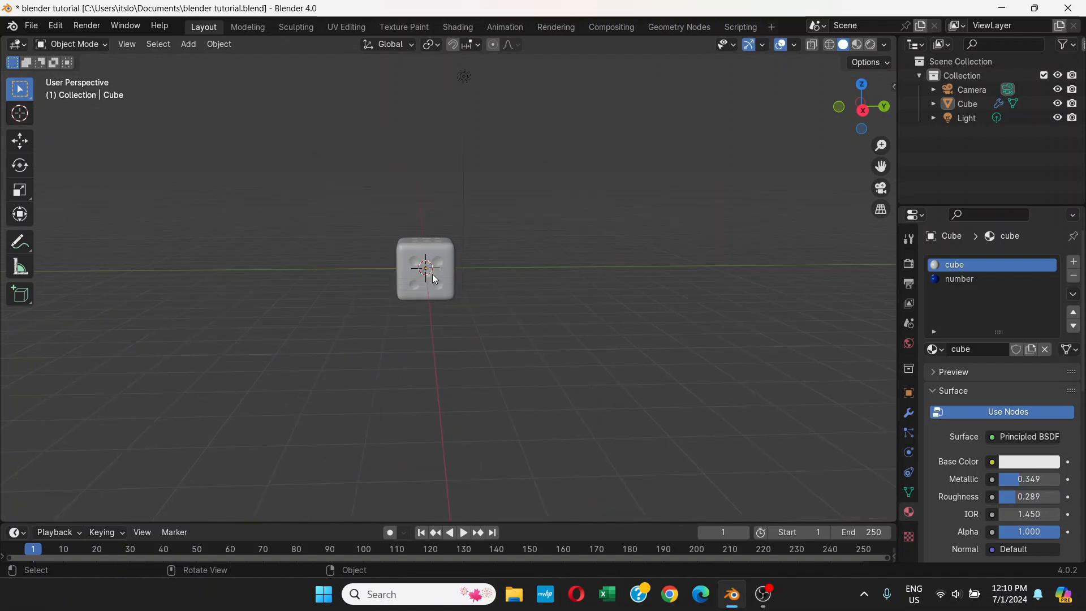
pyautogui.scroll(-4, 434, 276)
pyautogui.scroll(2, 338, 251)
pyautogui.moveTo(337, 249); pyautogui.dragTo(431, 279, button='middle')
pyautogui.scroll(3, 509, 283)
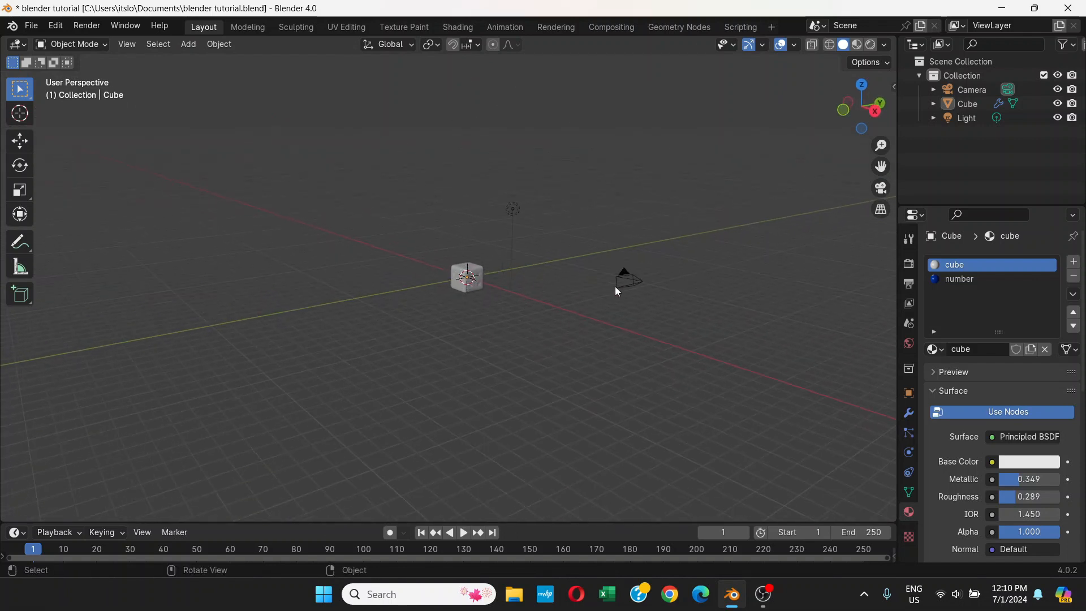
pyautogui.click(704, 284)
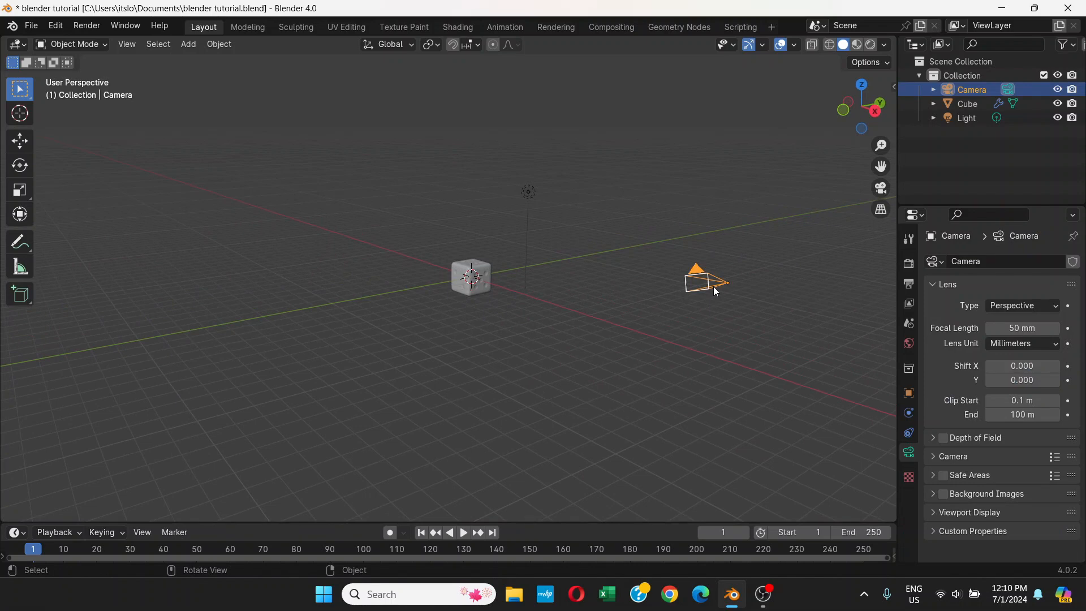
pyautogui.press('g')
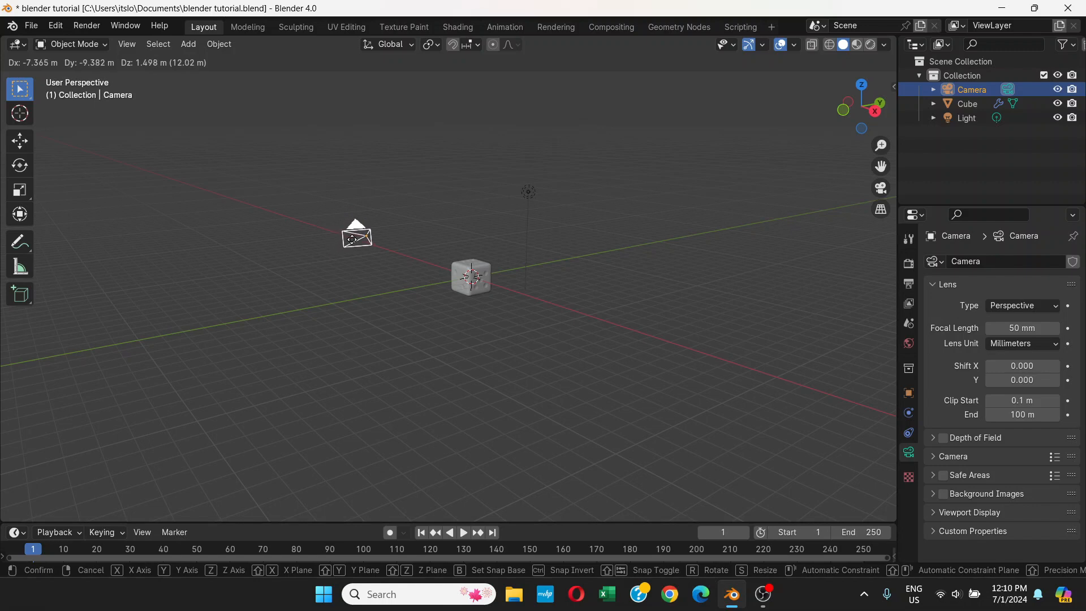
pyautogui.click(352, 240)
# Step: Render a still image from the moved camera and close the result
pyautogui.moveTo(392, 269); pyautogui.dragTo(419, 277, button='middle')
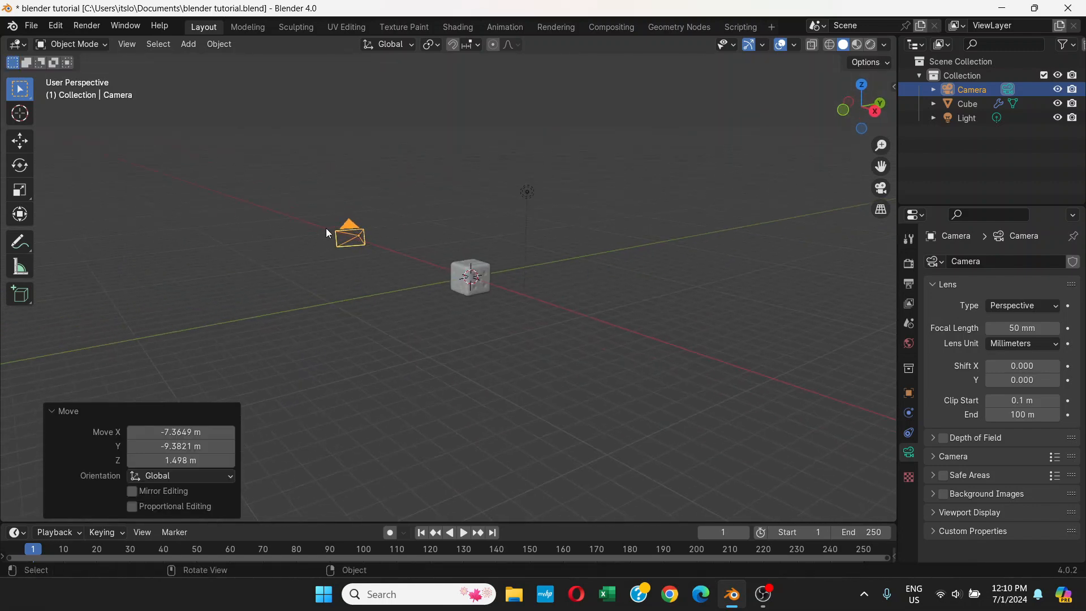
pyautogui.click(84, 26)
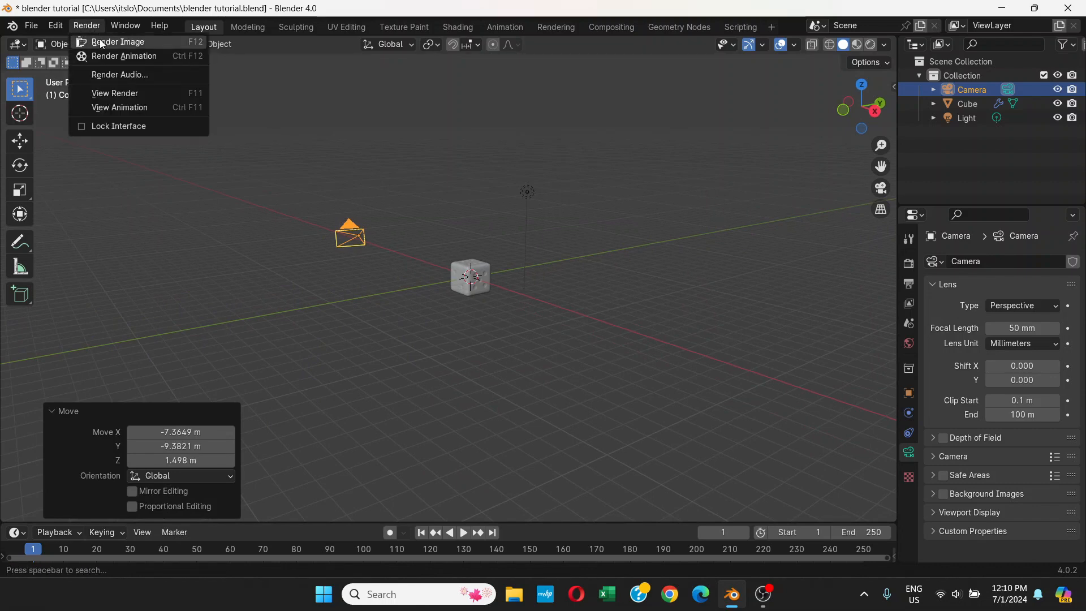
pyautogui.click(103, 41)
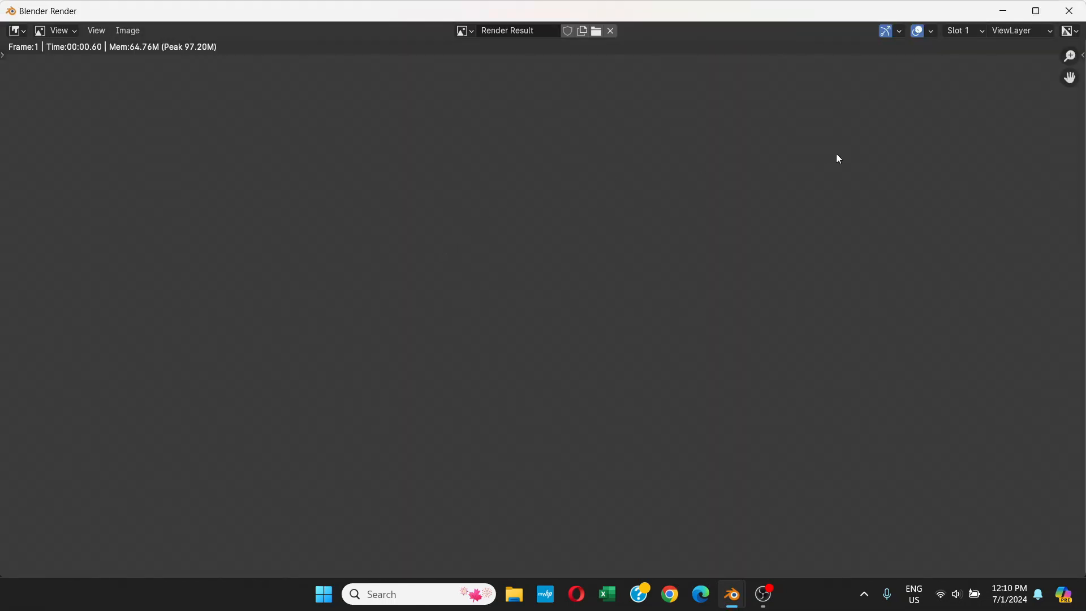
pyautogui.click(1070, 10)
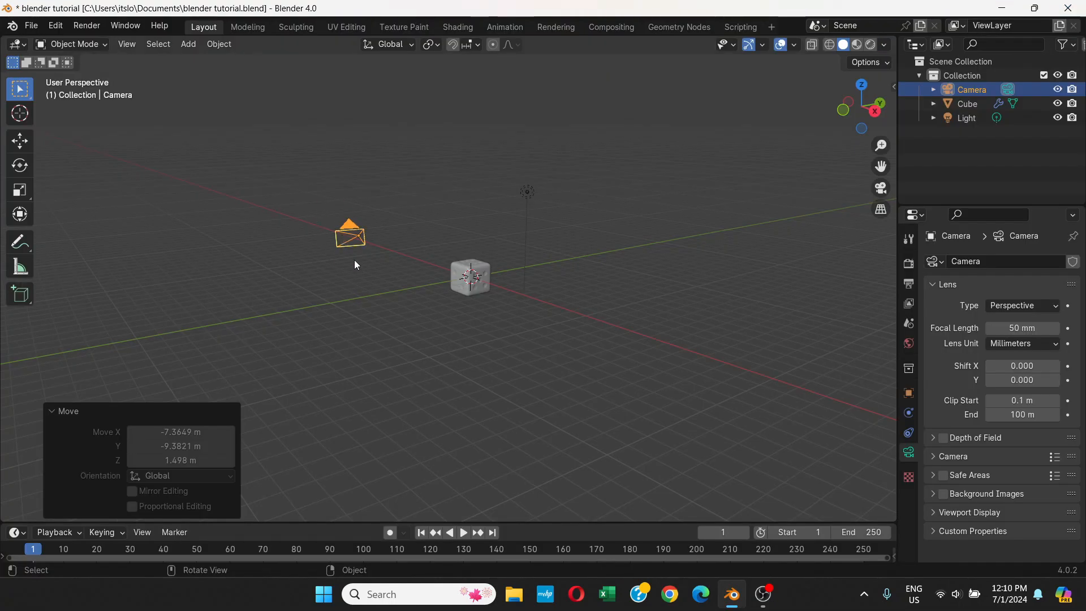
# Step: Rotate the camera about -0.4° in the view plane and about -51.6° around the global Z axis
pyautogui.moveTo(355, 263)
pyautogui.mouseDown(button='middle')
pyautogui.moveTo(356, 296)
pyautogui.moveTo(349, 271)
pyautogui.mouseUp(button='middle')
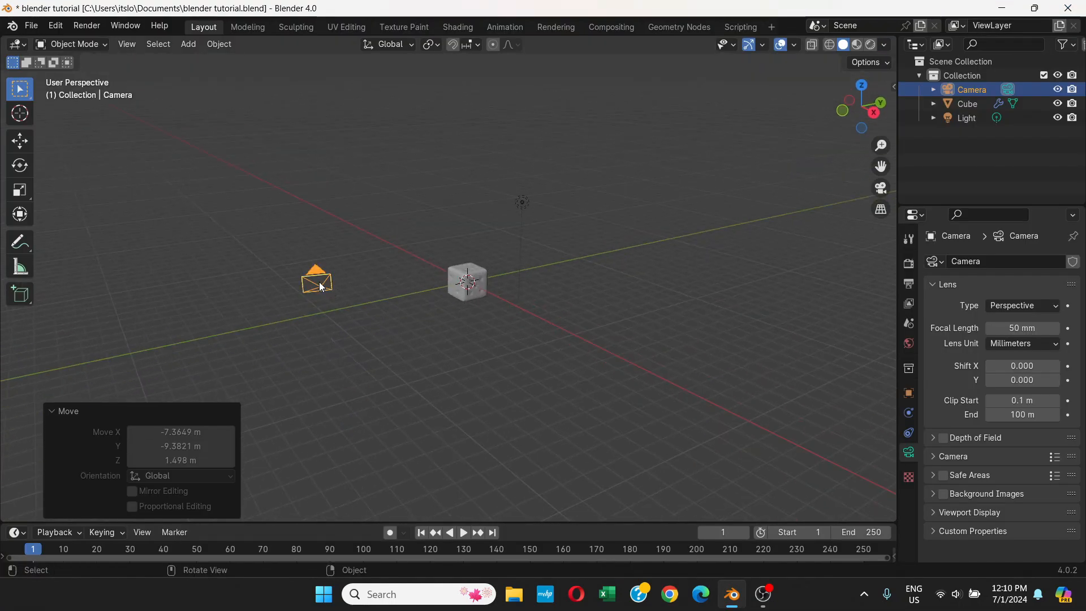
pyautogui.press('r')
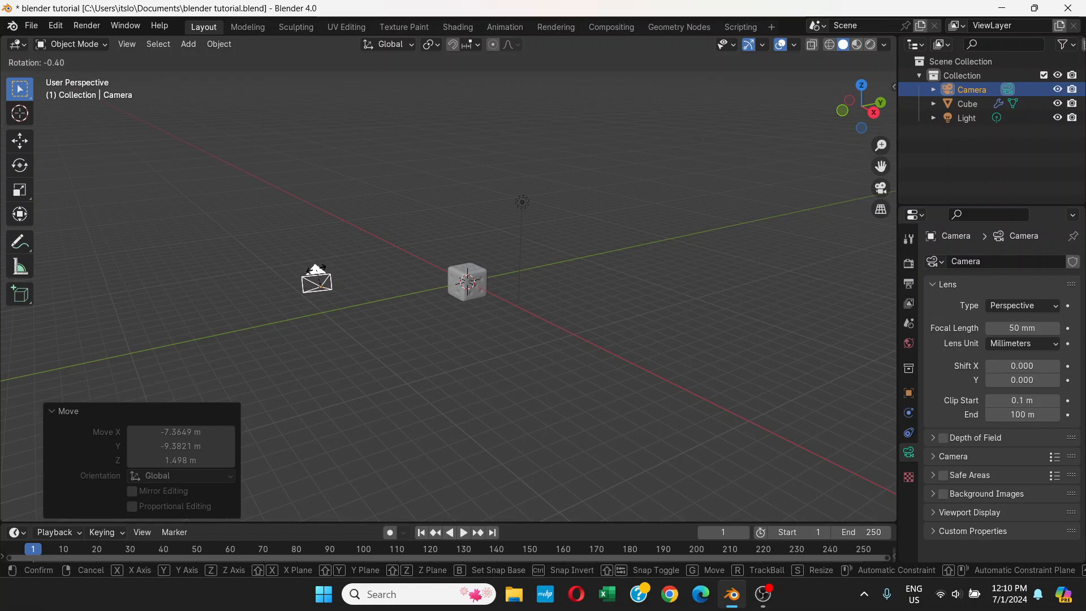
pyautogui.click(320, 276)
pyautogui.press('r')
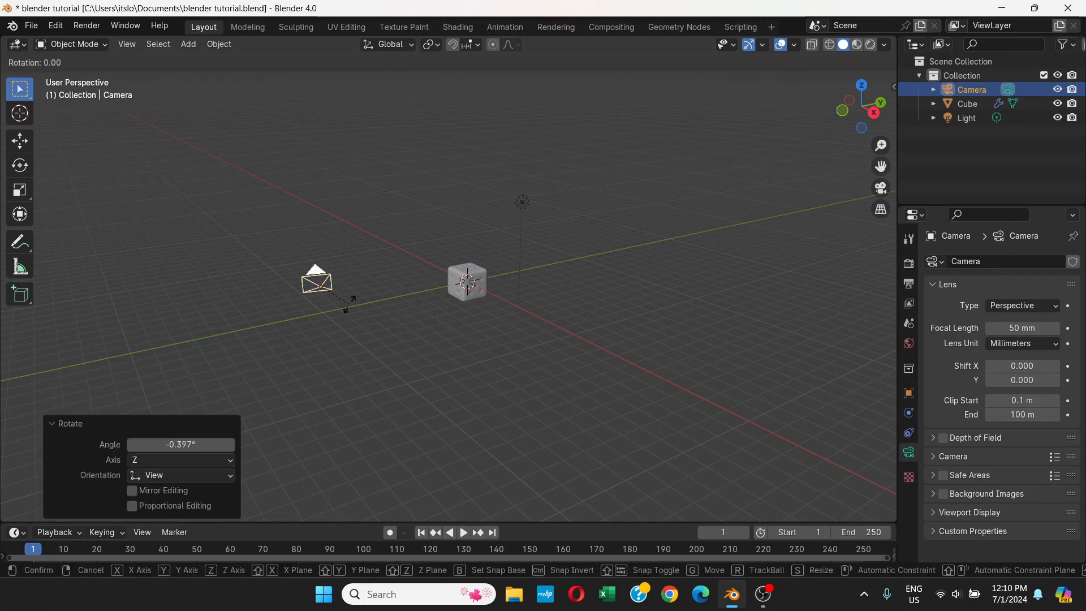
pyautogui.press('z')
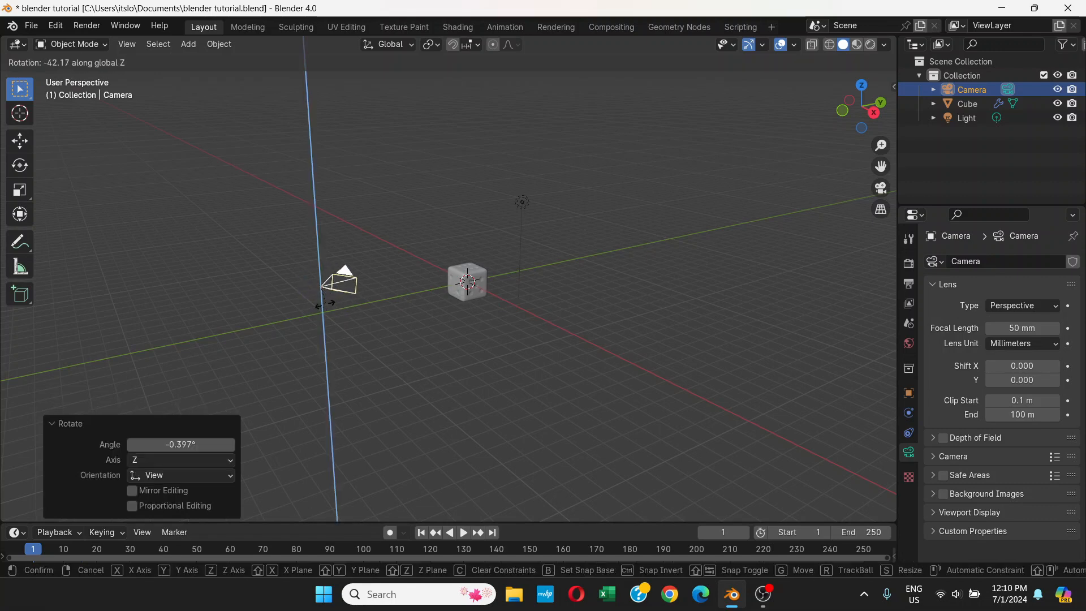
pyautogui.click(323, 303)
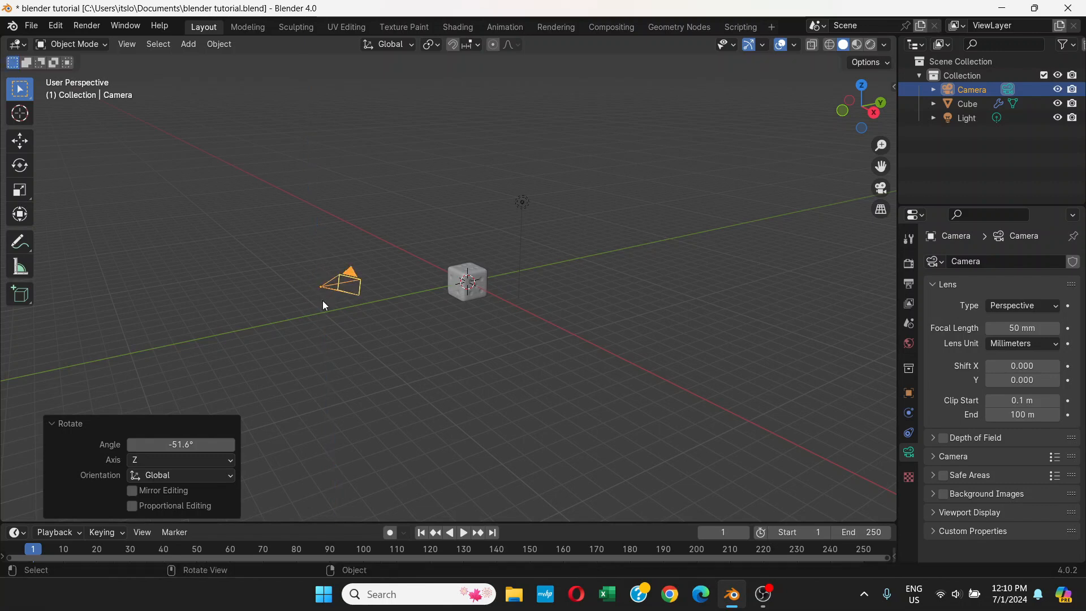
pyautogui.moveTo(340, 290); pyautogui.dragTo(363, 296, button='middle')
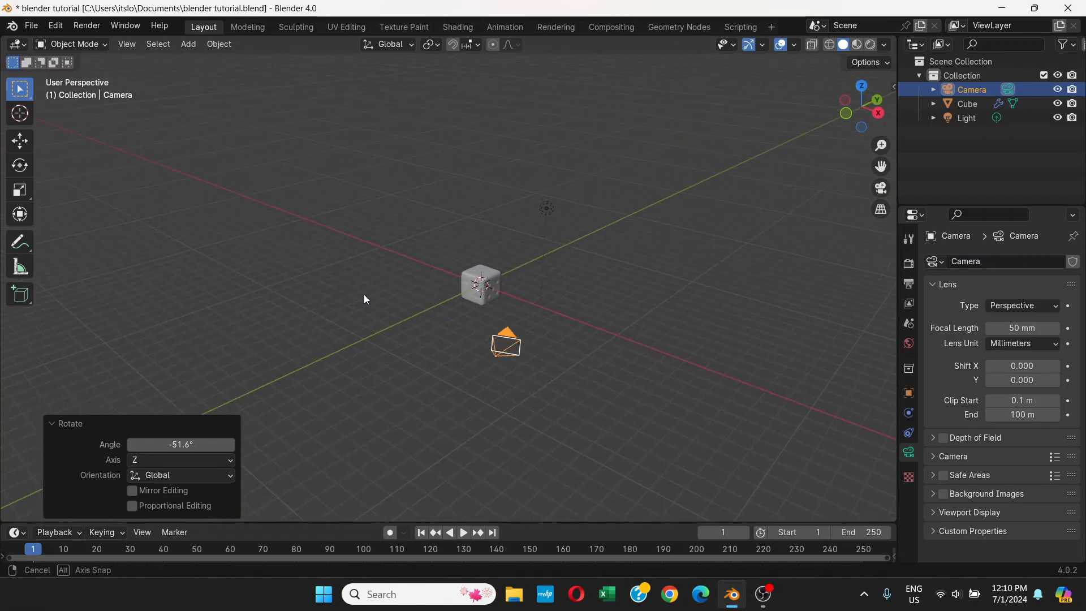
# Step: Rotate the camera about 22.3° around the global Z axis and about 23.2° around the global X axis
pyautogui.press('r')
pyautogui.press('z')
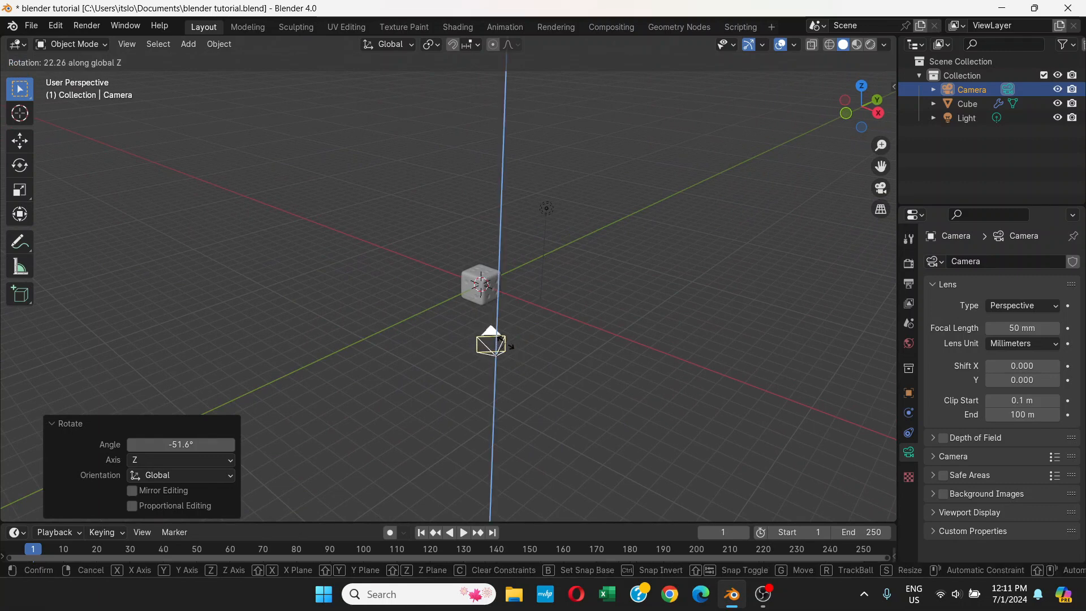
pyautogui.click(507, 348)
pyautogui.press('r')
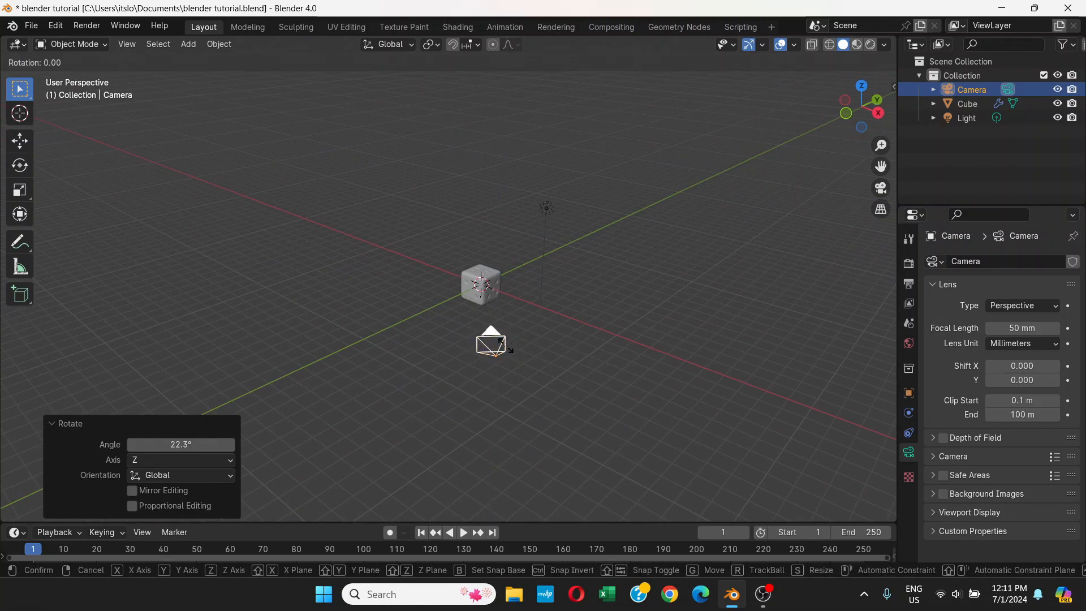
pyautogui.press('x')
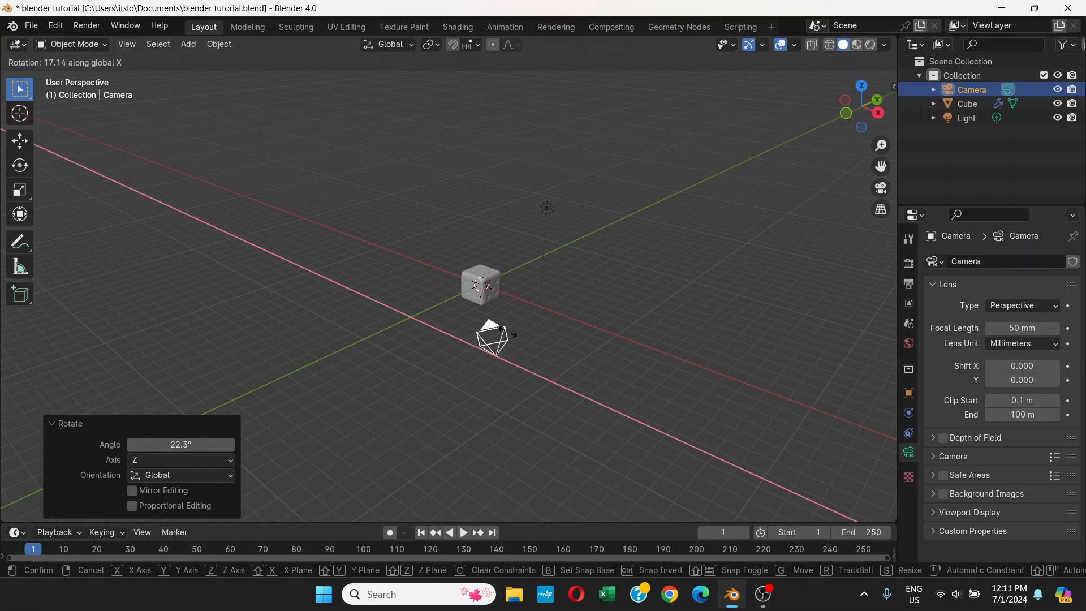
pyautogui.click(518, 335)
# Step: Rotate the camera about -11.7° around the global Y axis and about 44.4° around the global Z axis
pyautogui.moveTo(518, 335); pyautogui.dragTo(554, 320, button='middle')
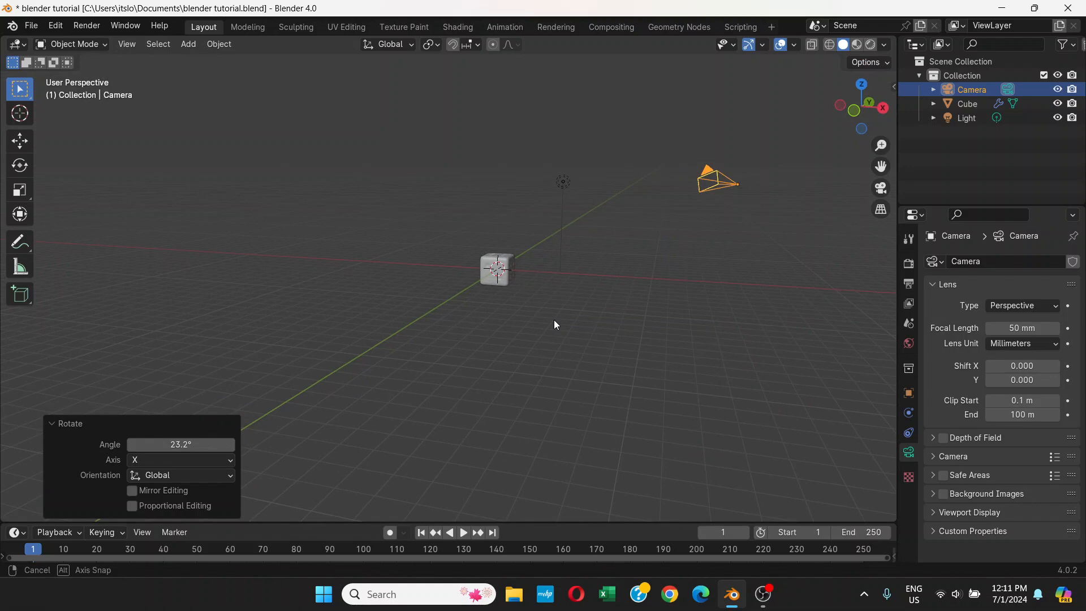
pyautogui.press('r')
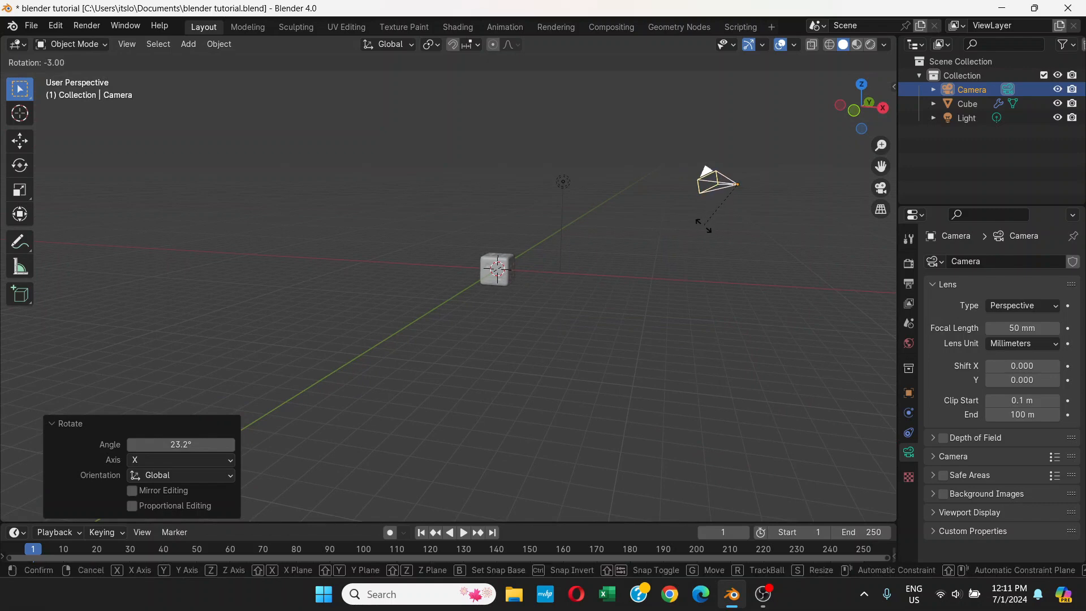
pyautogui.press('y')
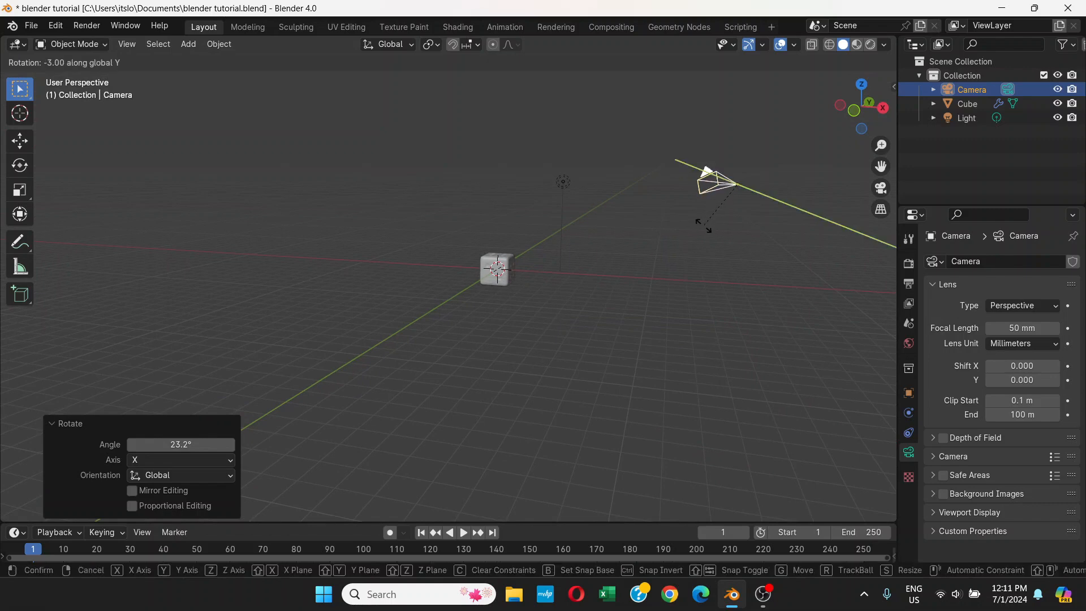
pyautogui.click(688, 270)
pyautogui.press('r')
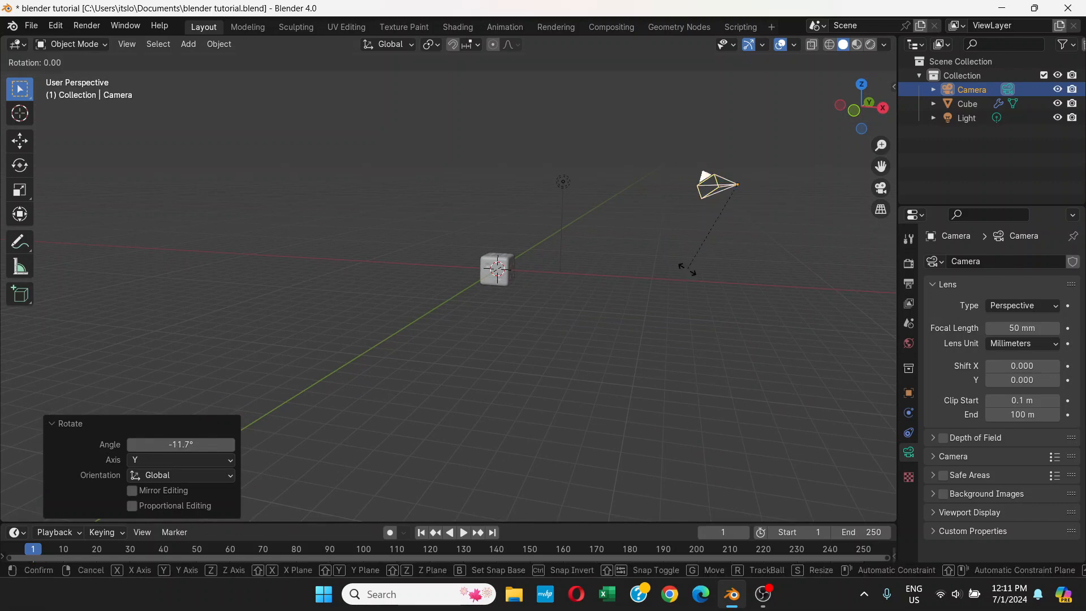
pyautogui.press('z')
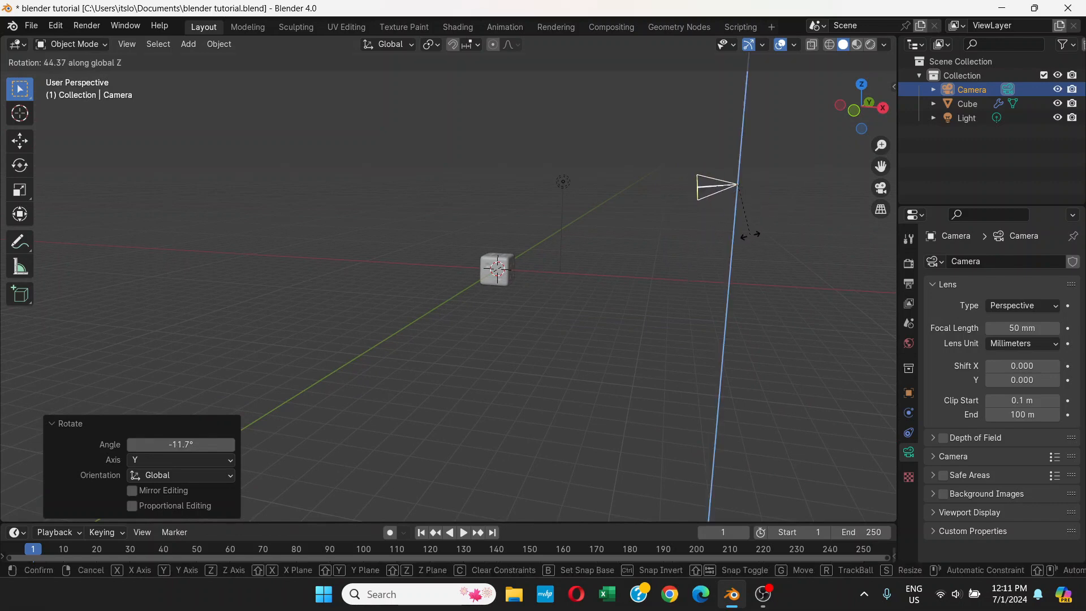
pyautogui.click(750, 235)
# Step: Turn the camera back toward the die by rotating it about -59.8° around the global Z axis
pyautogui.moveTo(750, 236); pyautogui.dragTo(561, 338, button='middle')
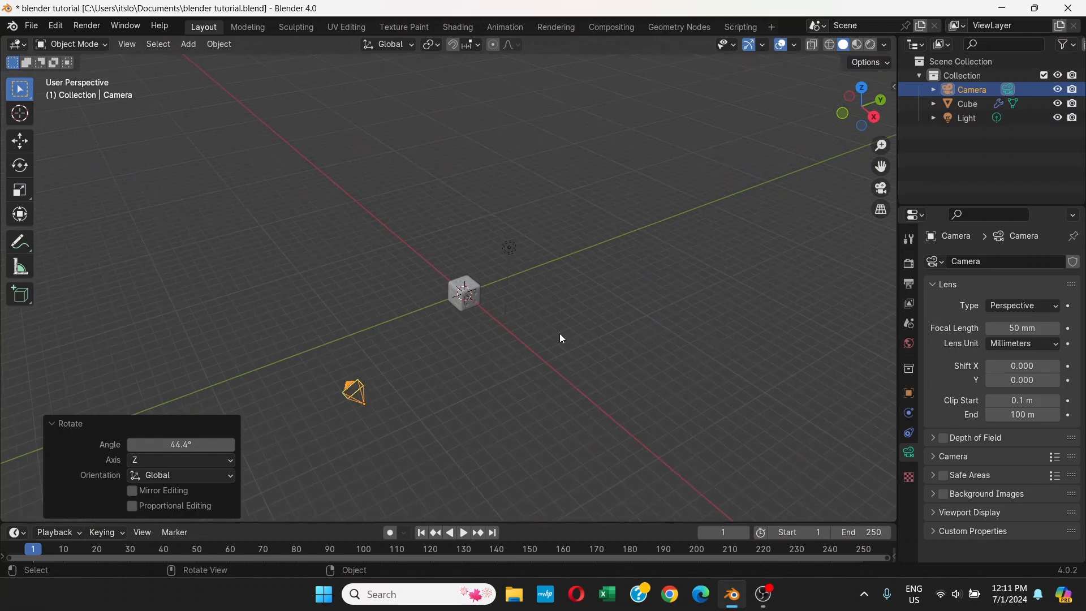
pyautogui.press('r')
pyautogui.press('z')
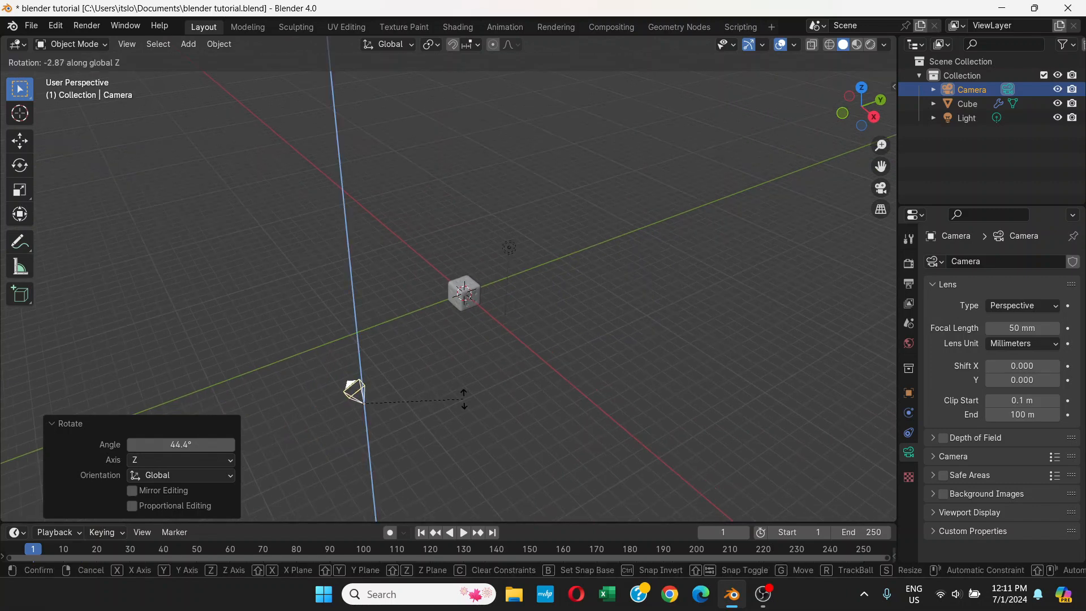
pyautogui.click(372, 416)
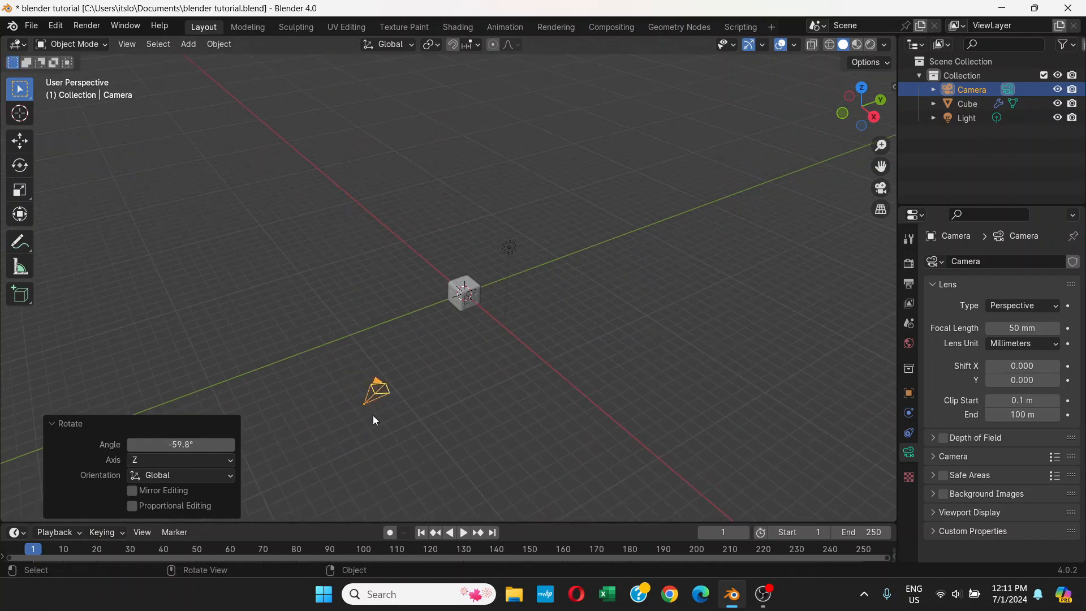
# Step: Render a still image from the re-aimed camera and close the result
pyautogui.click(93, 26)
pyautogui.click(113, 43)
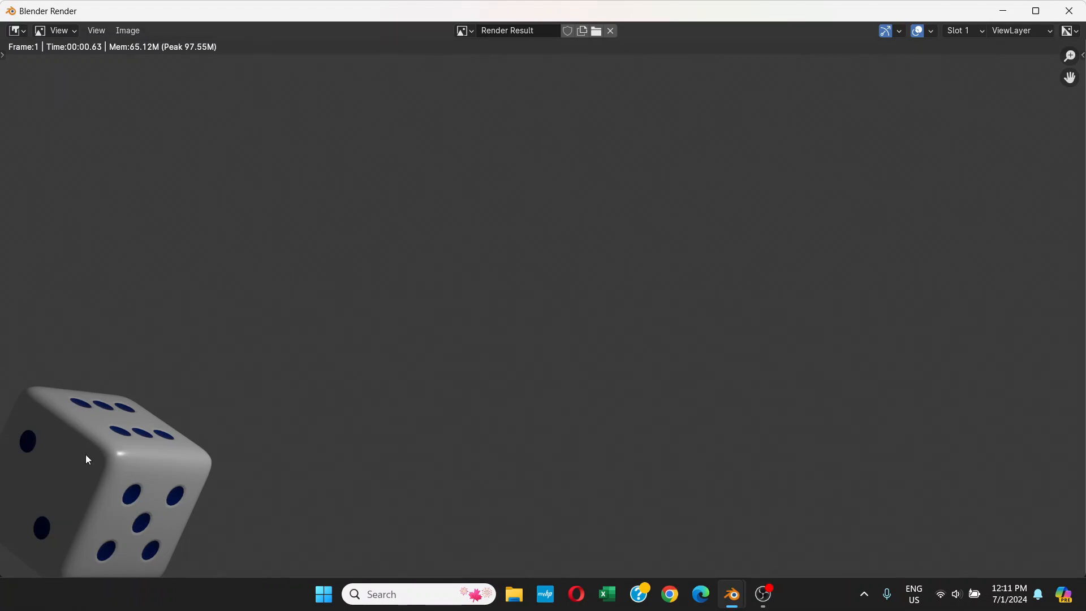
pyautogui.click(1070, 10)
# Step: Move the camera by about -1.89 m in X, 9.06 m in Y and 0.64 m in Z
pyautogui.moveTo(430, 344); pyautogui.dragTo(344, 405, button='middle')
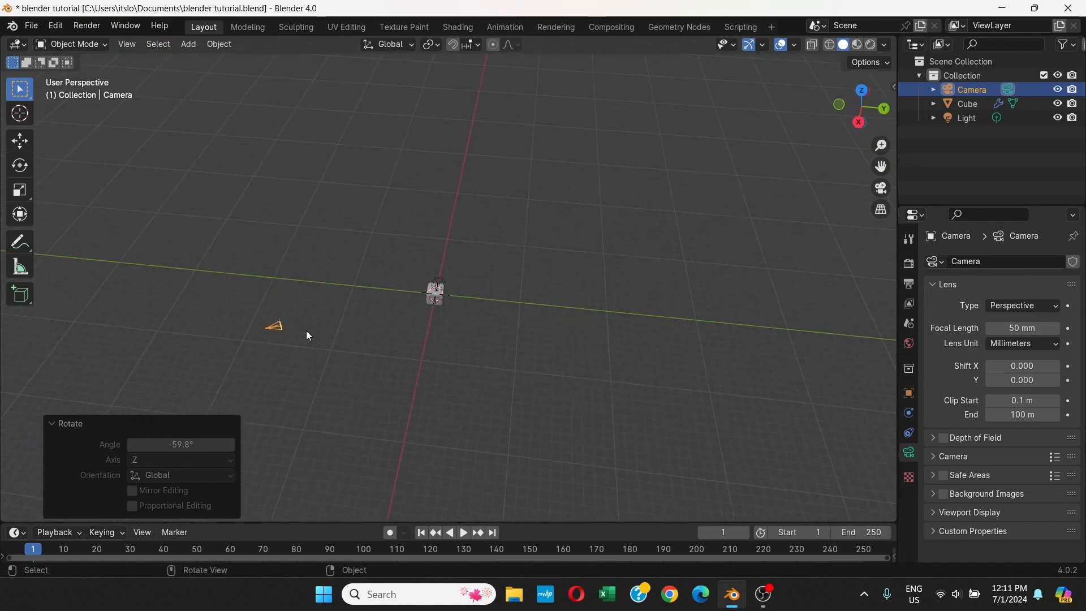
pyautogui.press('g')
pyautogui.click(399, 321)
# Step: Aim the camera at the die by rotating it about 27.5° around global Z and about -18.6° in the front-facing view plane
pyautogui.scroll(5, 400, 322)
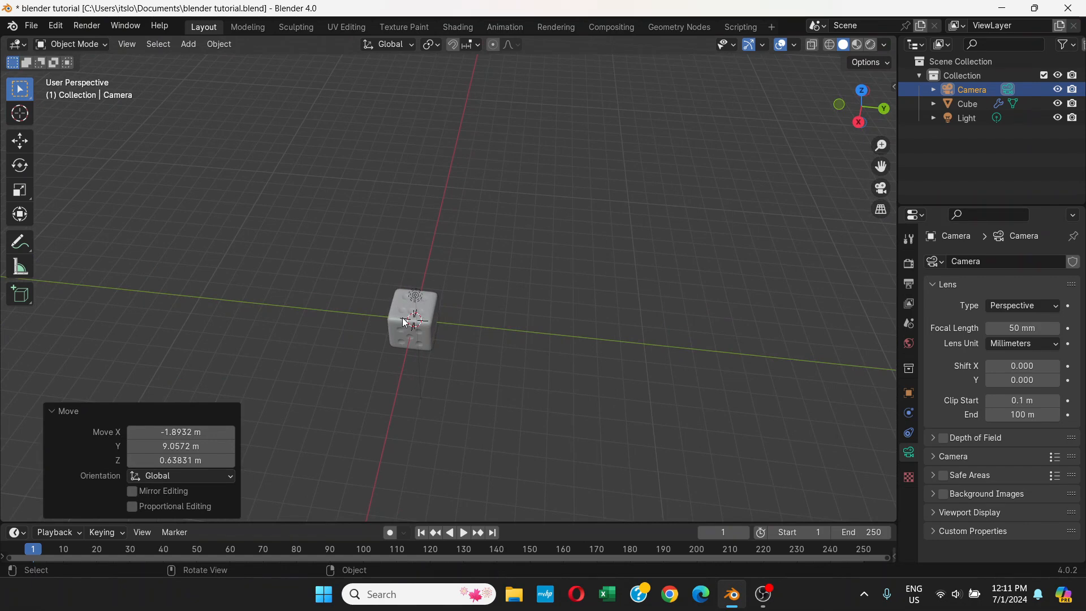
pyautogui.scroll(-3, 402, 323)
pyautogui.moveTo(403, 323); pyautogui.dragTo(473, 334, button='middle')
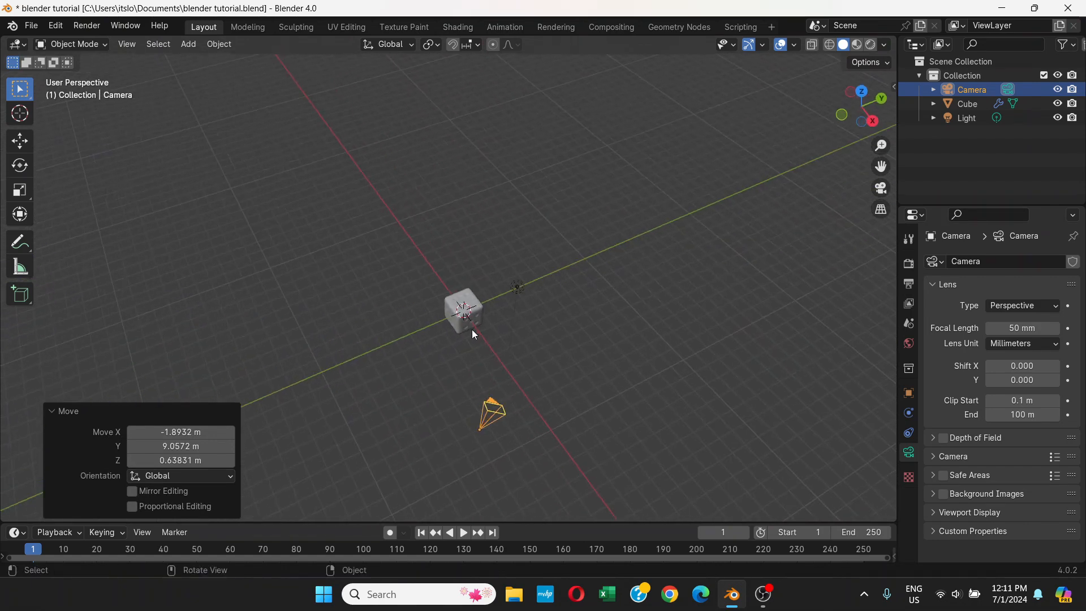
pyautogui.press('KP_7')
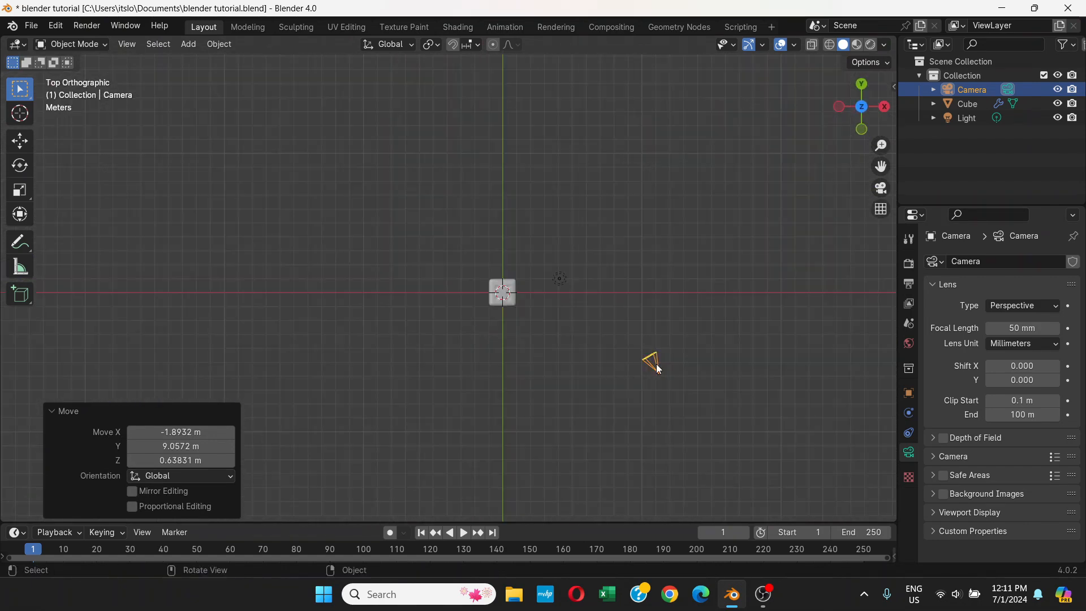
pyautogui.press('r')
pyautogui.press('z')
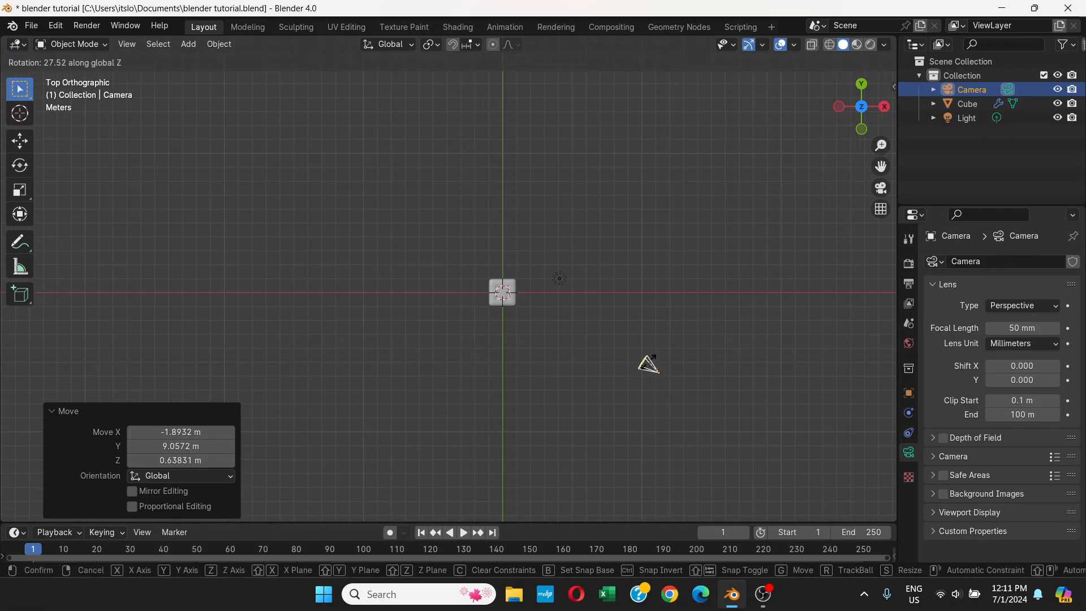
pyautogui.click(650, 361)
pyautogui.moveTo(654, 352); pyautogui.dragTo(658, 207, button='middle')
pyautogui.press('r')
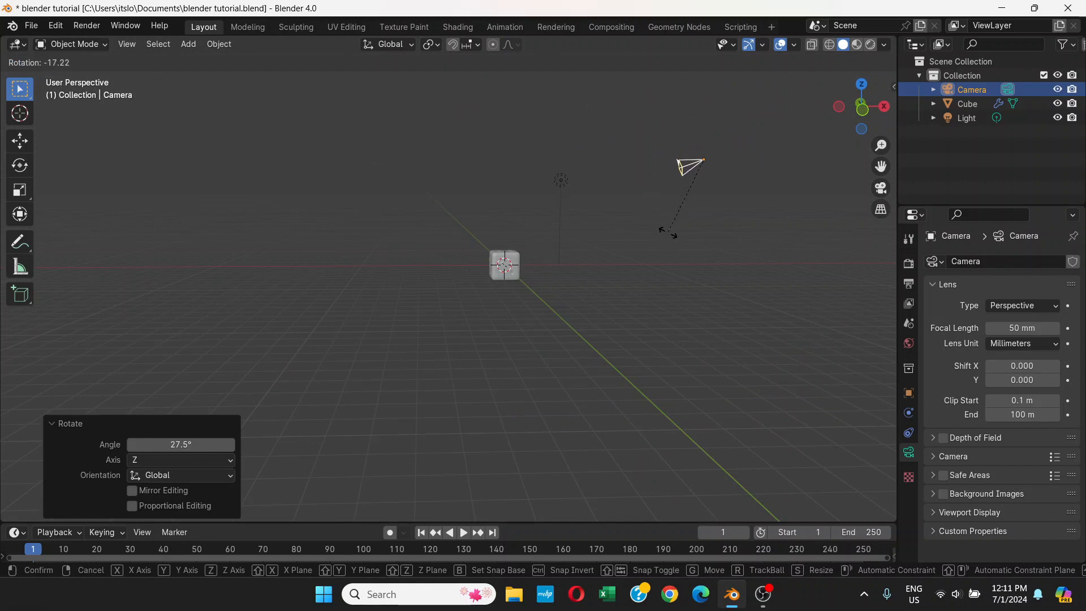
pyautogui.click(669, 233)
# Step: Render a still image from the newly aimed camera, check the full frame and close the result
pyautogui.click(78, 26)
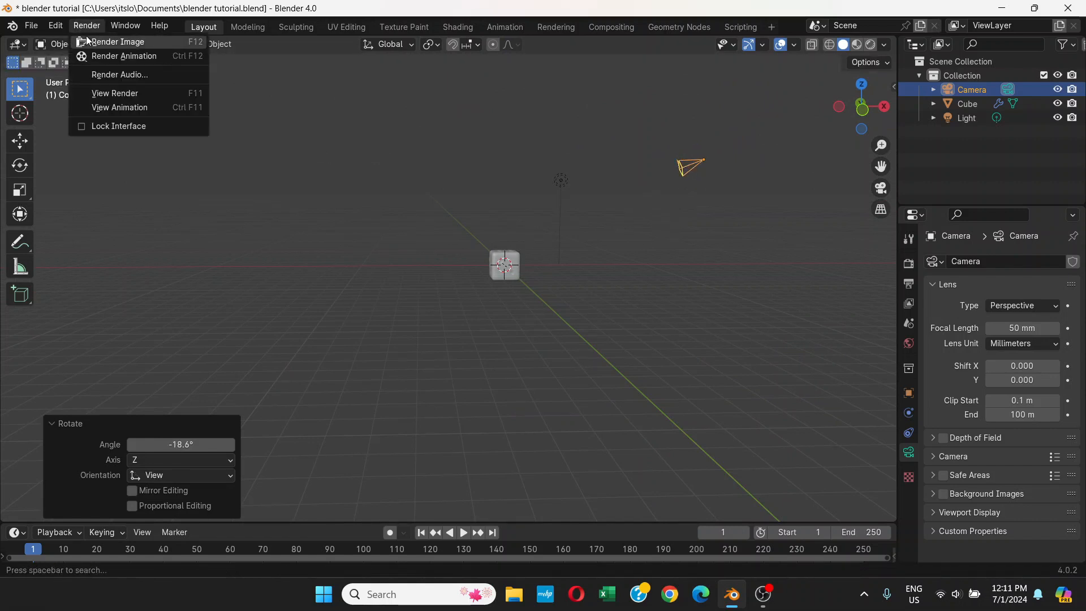
pyautogui.click(104, 41)
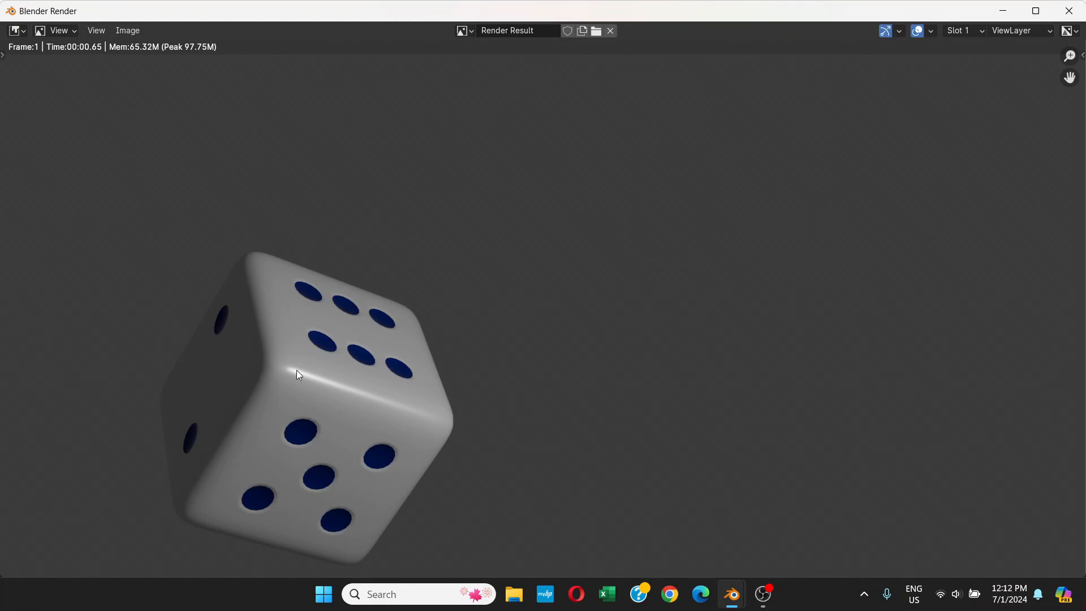
pyautogui.scroll(-2, 292, 369)
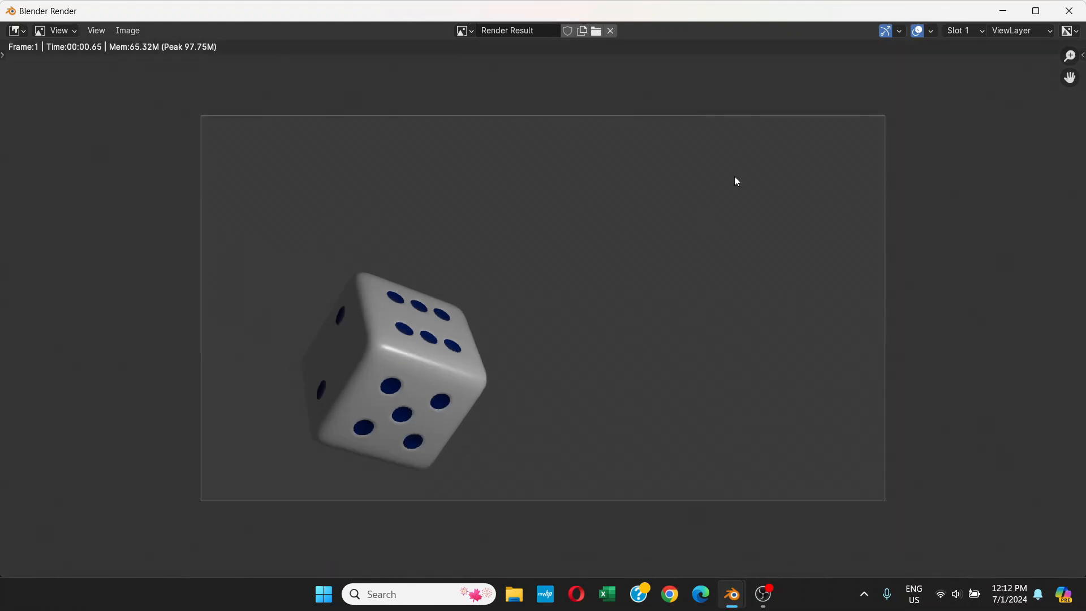
pyautogui.click(1069, 11)
# Step: Examine the camera's position and tilt relative to the die from another angle and at different distances
pyautogui.scroll(2, 569, 223)
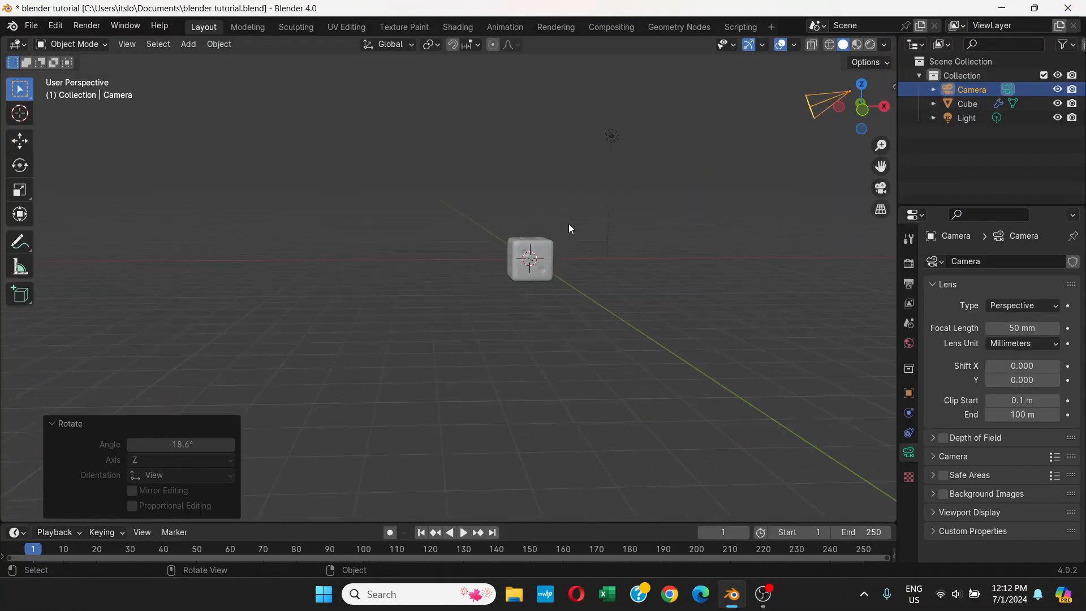
pyautogui.scroll(-3, 569, 223)
pyautogui.moveTo(589, 237); pyautogui.dragTo(491, 264, button='middle')
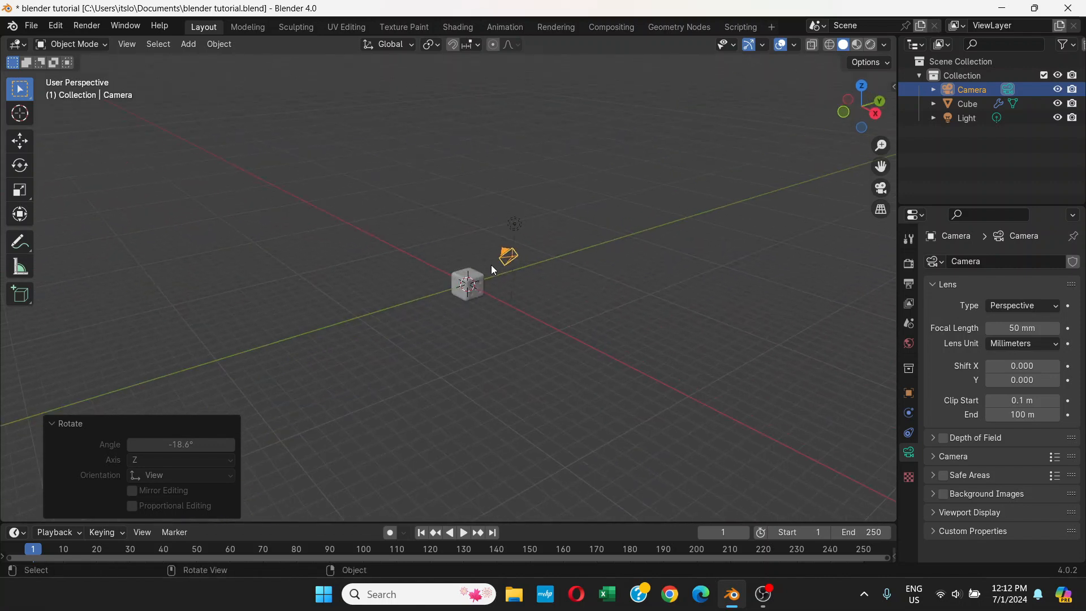
pyautogui.scroll(1, 497, 268)
pyautogui.scroll(3, 499, 271)
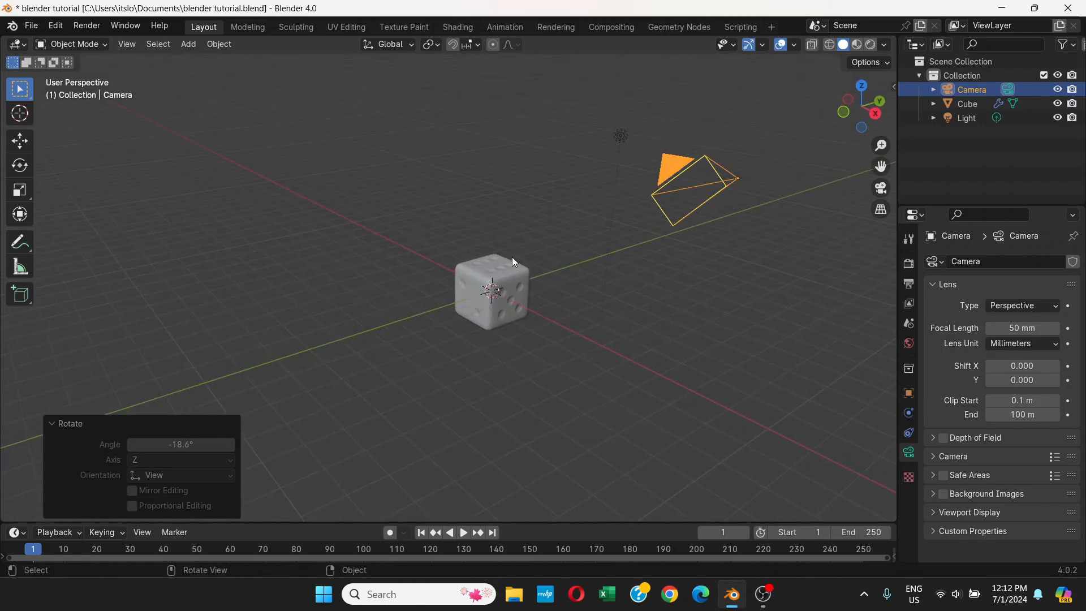
pyautogui.scroll(-3, 513, 260)
pyautogui.scroll(3, 523, 252)
pyautogui.scroll(-2, 503, 232)
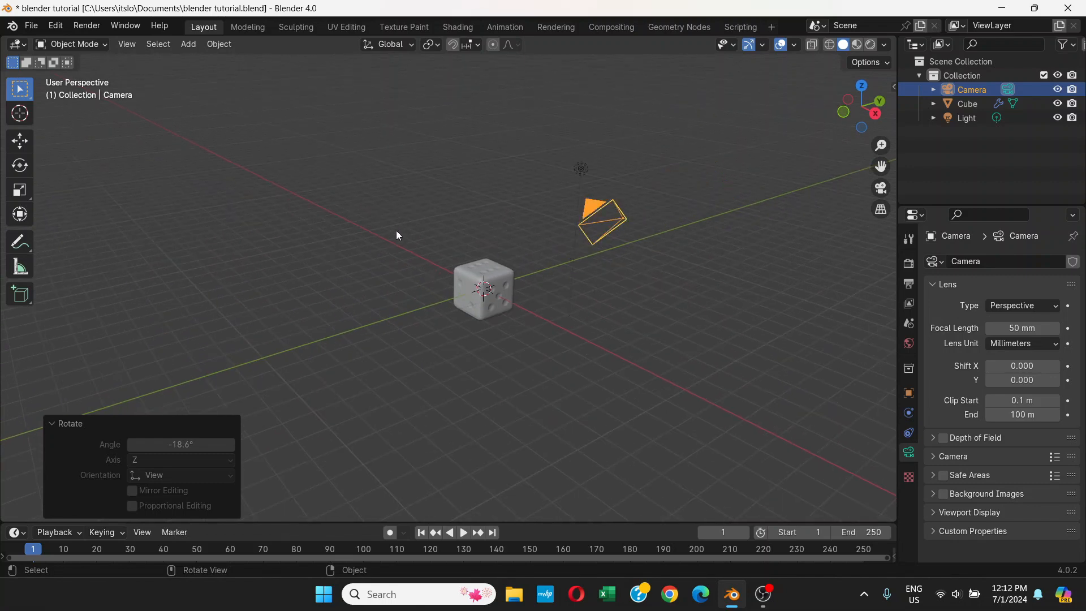
# Step: Reselect the camera and set the transform orientation to Cursor
pyautogui.click(351, 205)
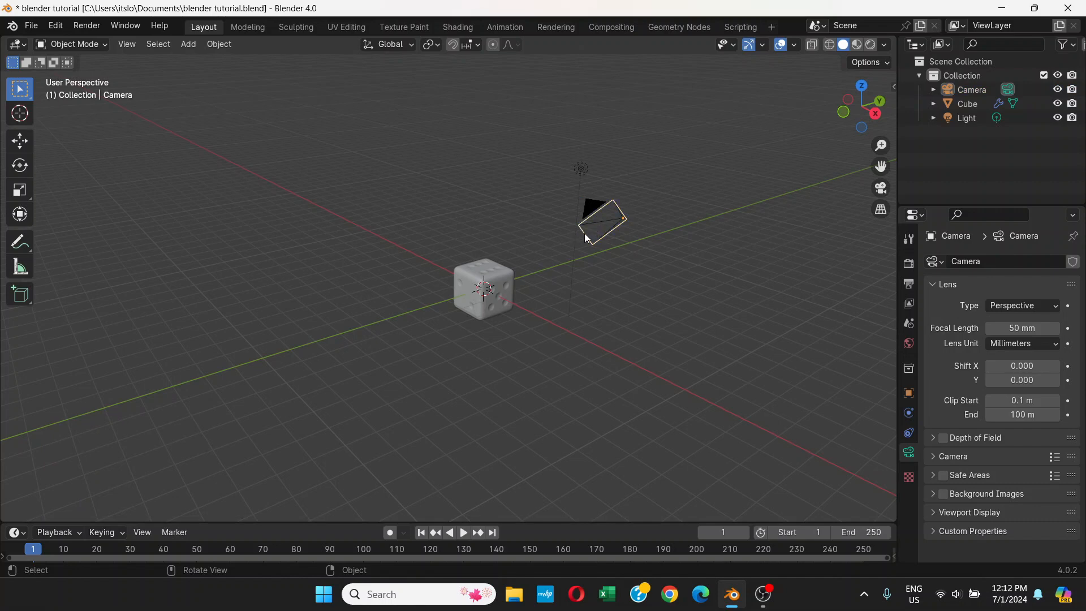
pyautogui.click(614, 227)
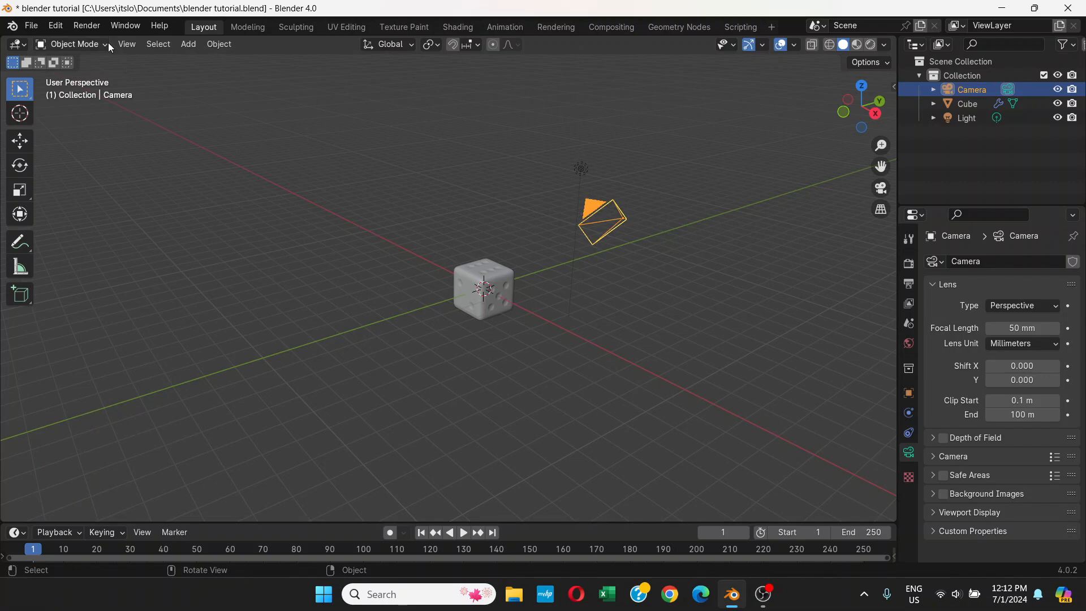
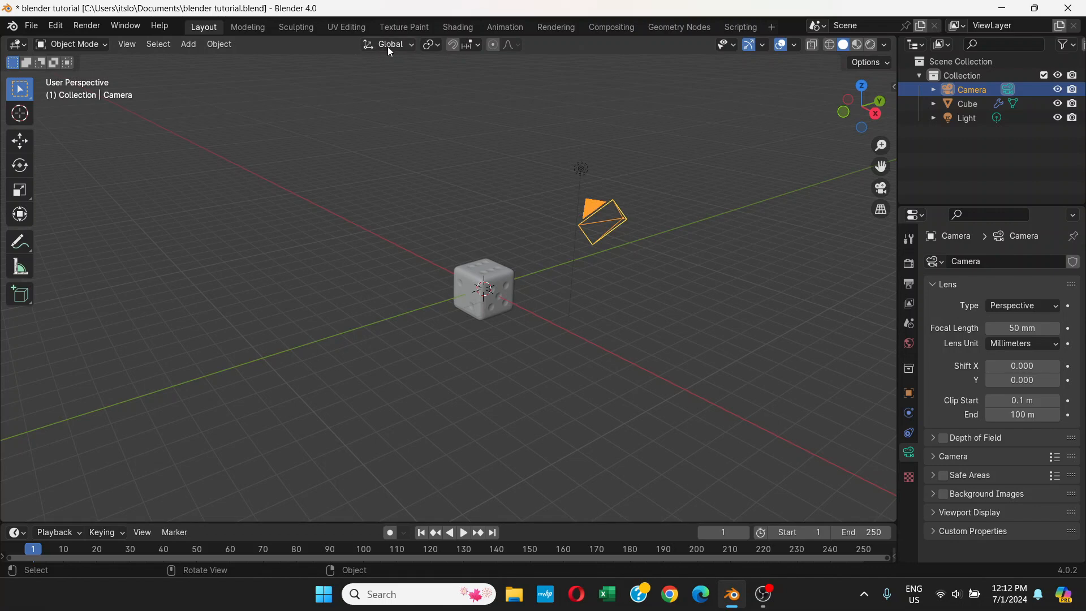
pyautogui.click(409, 45)
pyautogui.click(409, 45)
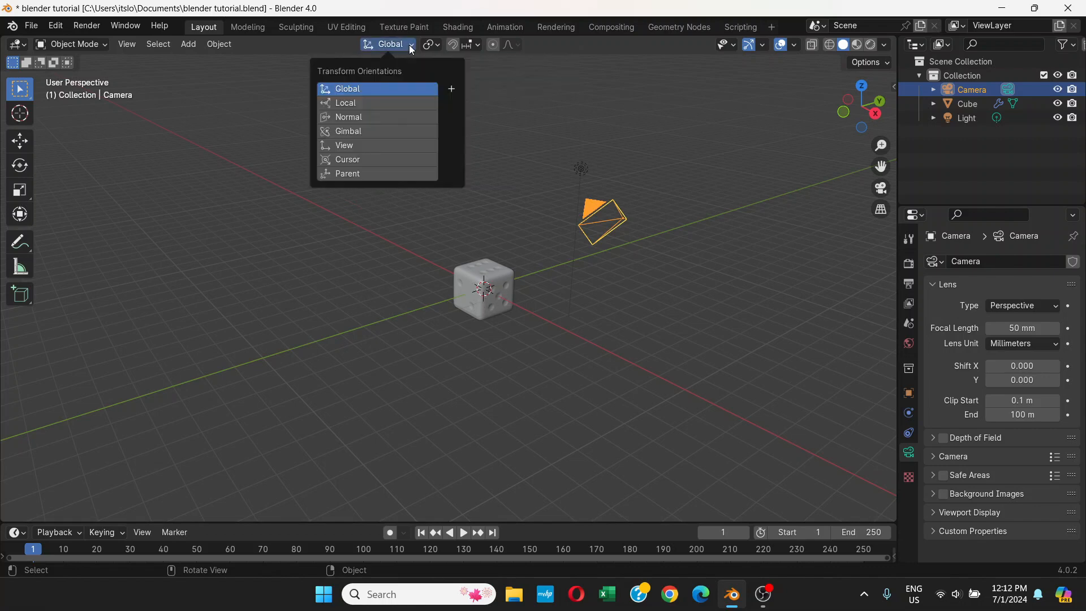
pyautogui.click(376, 160)
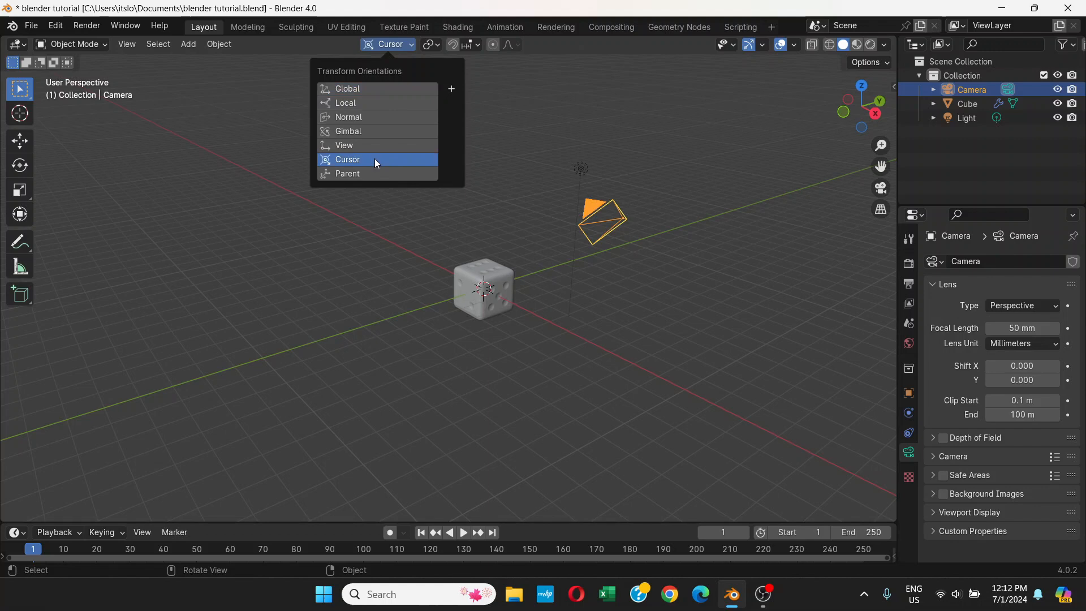
pyautogui.click(409, 45)
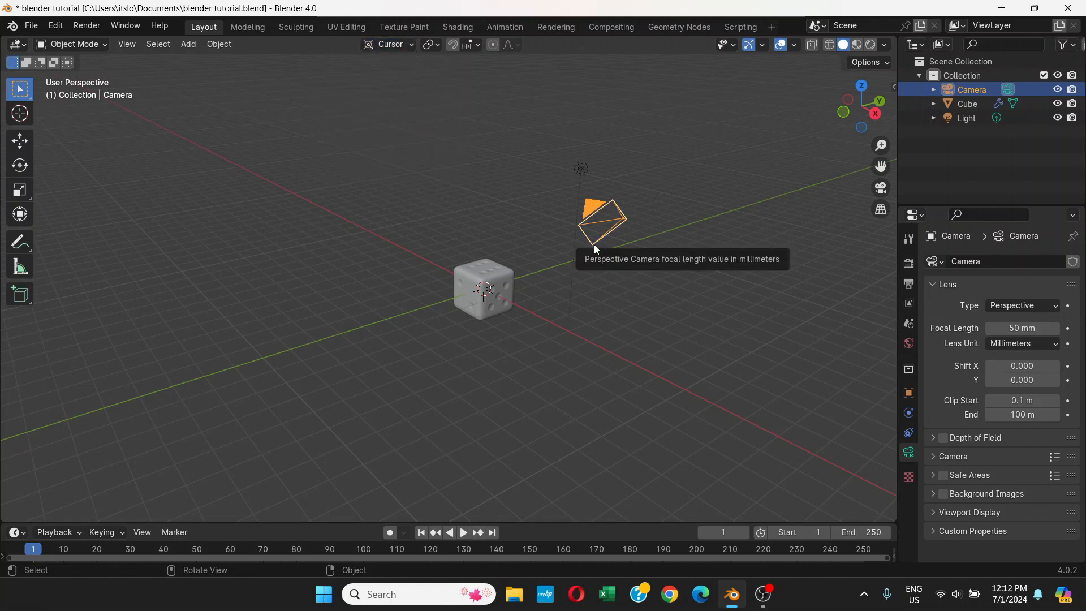
# Step: Try to rotate the camera freely in the view plane with the Cursor orientation, and check the transform orientation options
pyautogui.press('r')
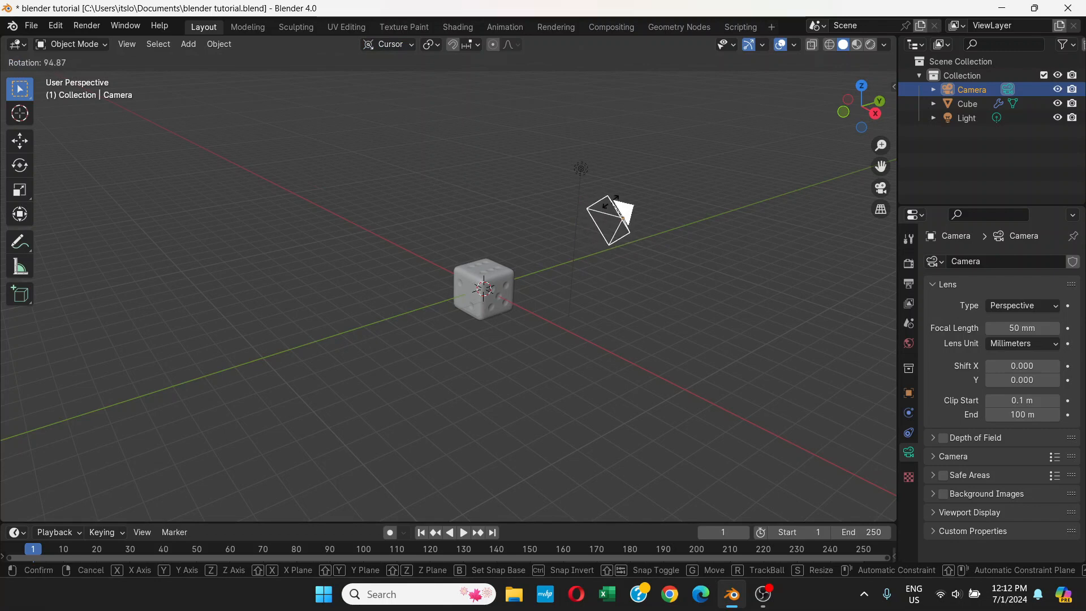
pyautogui.click(578, 239)
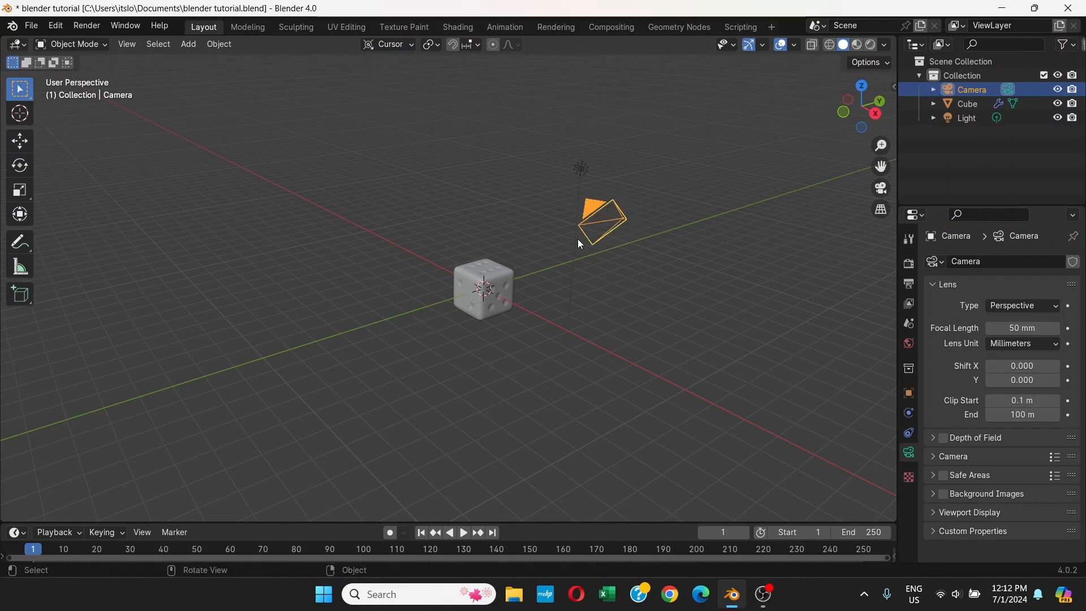
pyautogui.click(379, 43)
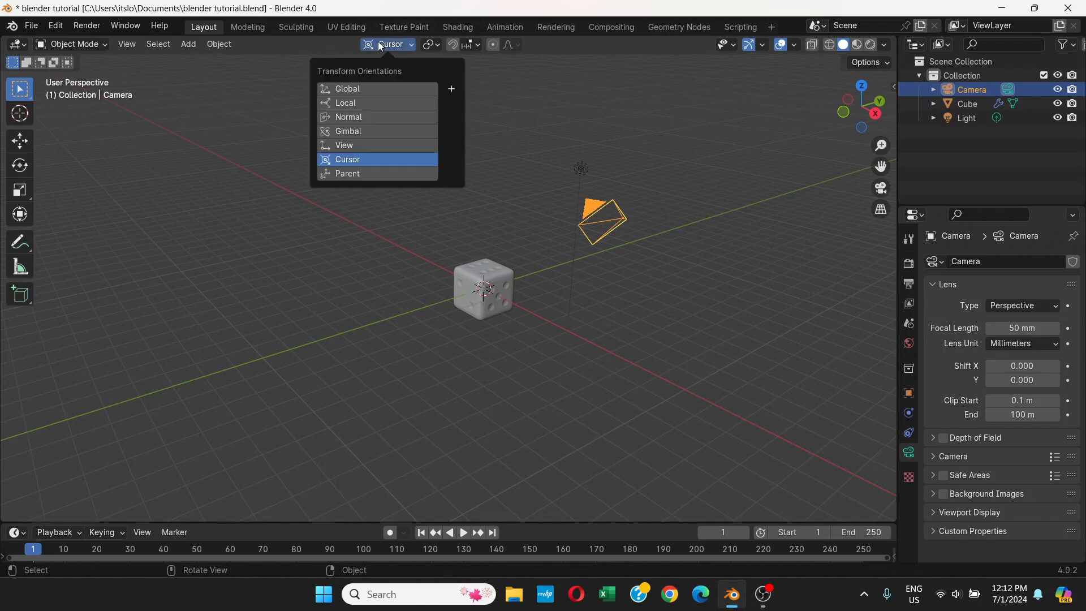
pyautogui.click(378, 43)
pyautogui.click(366, 48)
pyautogui.click(370, 49)
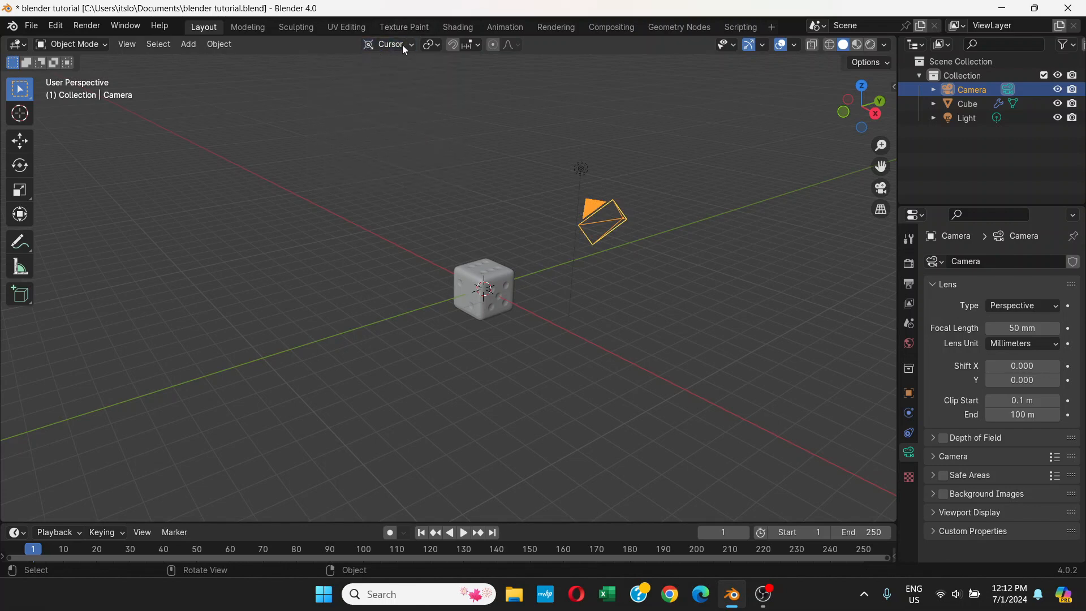
# Step: Check the transform orientation options and rotate the camera slightly in the view plane with the Cursor orientation
pyautogui.click(409, 44)
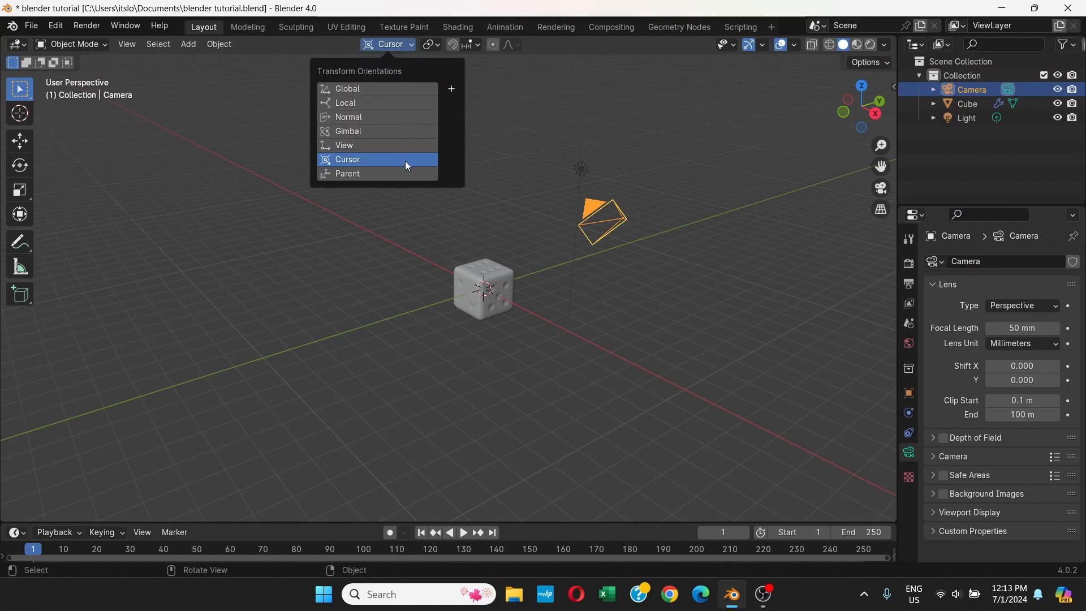
pyautogui.scroll(4, 571, 224)
pyautogui.scroll(-4, 581, 229)
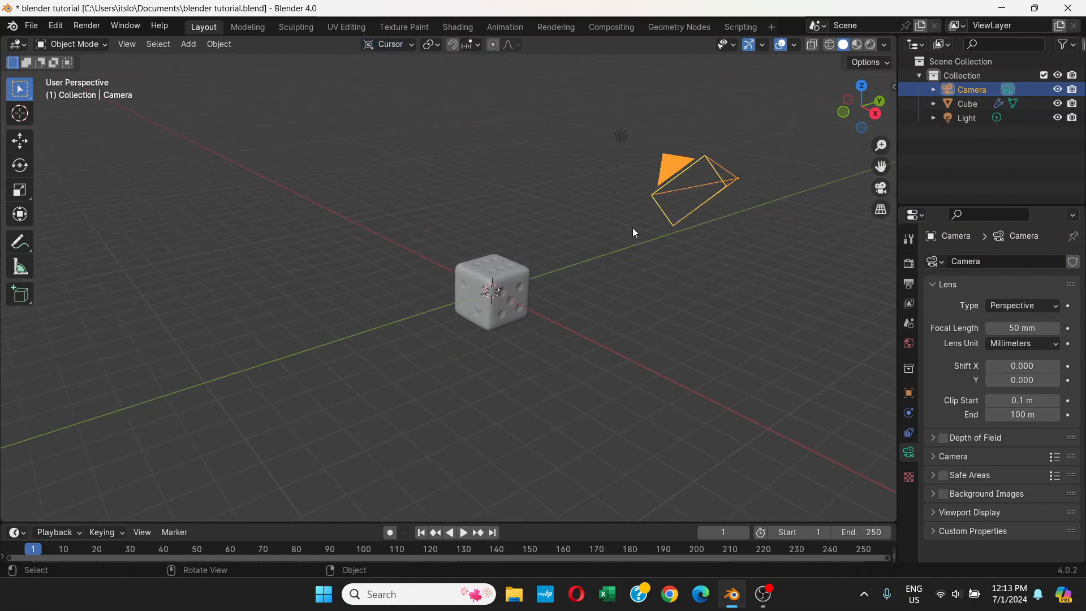
pyautogui.press('r')
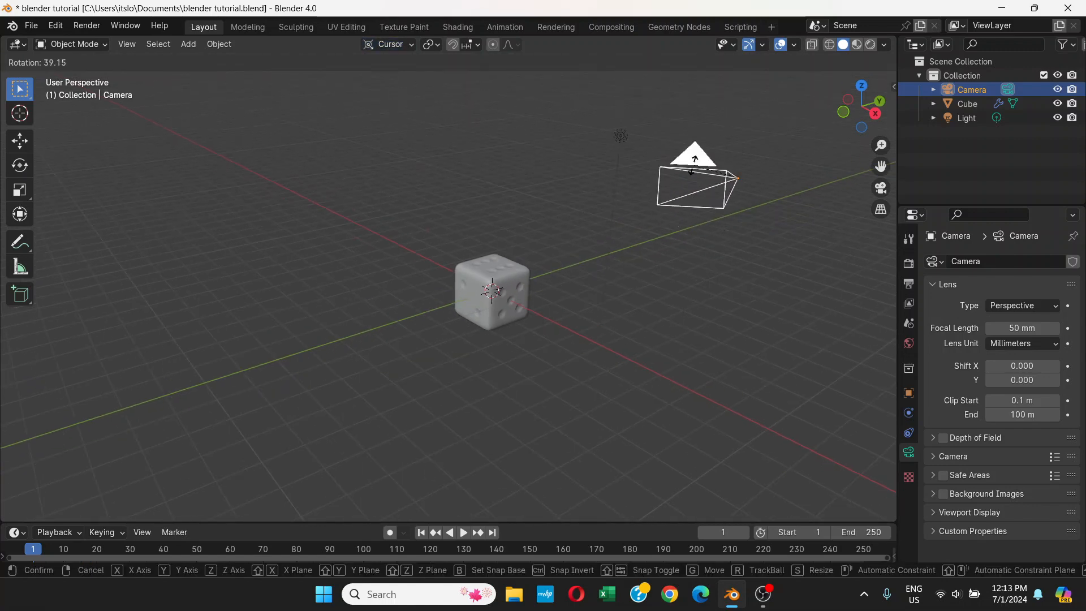
pyautogui.click(688, 189)
pyautogui.click(732, 180)
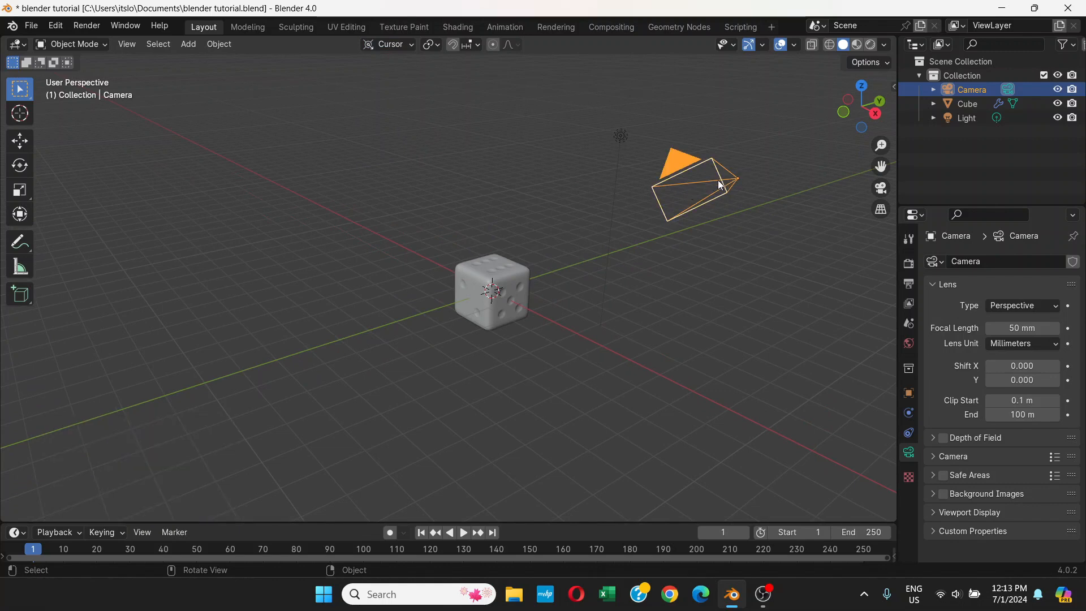
# Step: Set the transform pivot point to 3D Cursor and try rotating the camera around it
pyautogui.click(433, 46)
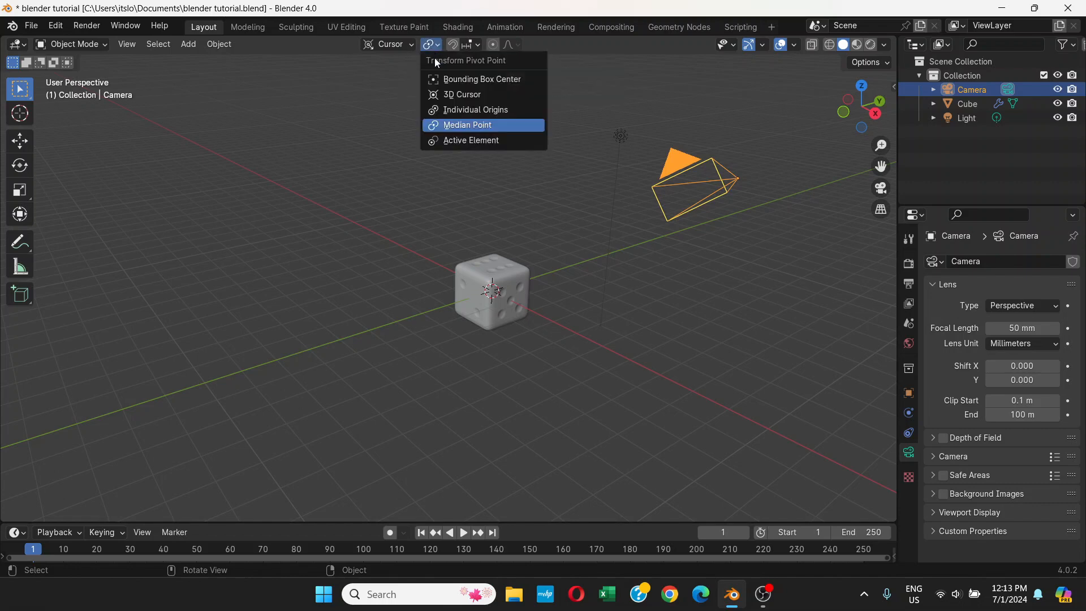
pyautogui.click(450, 96)
pyautogui.press('r')
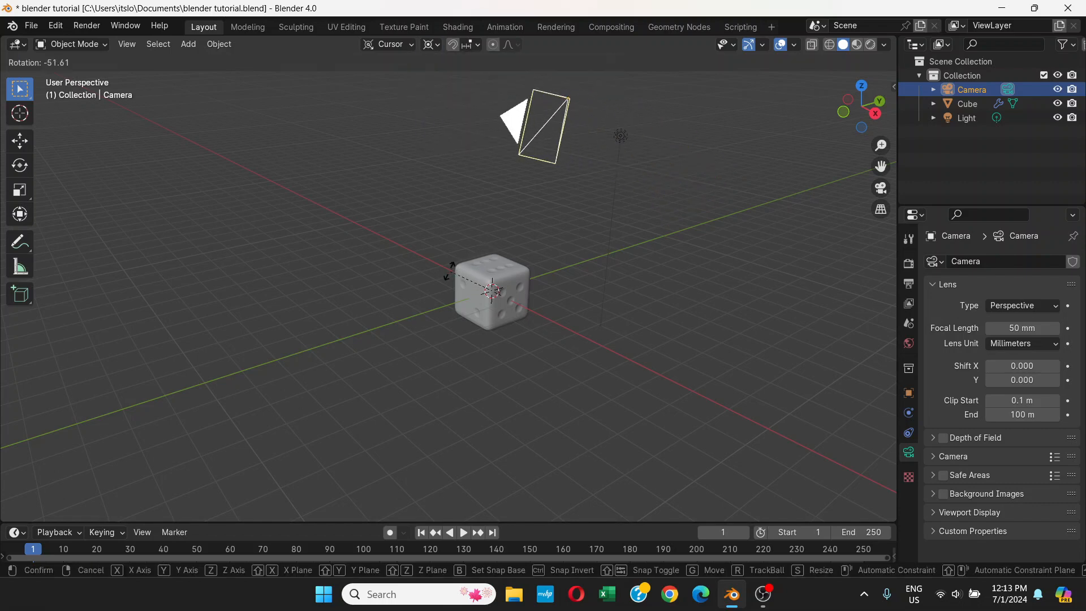
pyautogui.rightClick(426, 192)
# Step: Set the transform orientation to Global and keep 3D Cursor as the transform pivot point
pyautogui.click(401, 44)
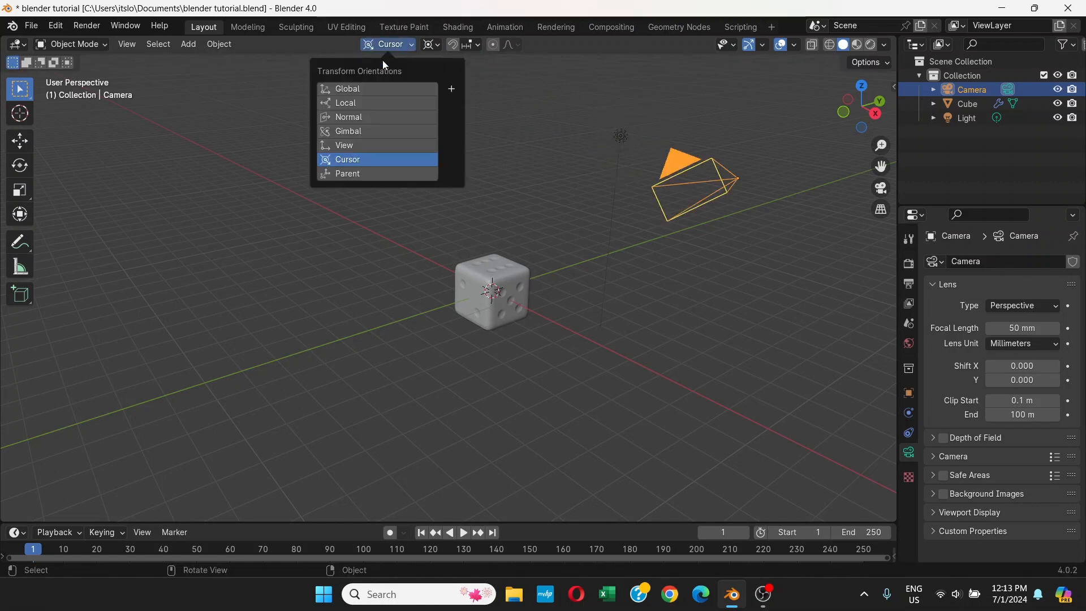
pyautogui.click(363, 90)
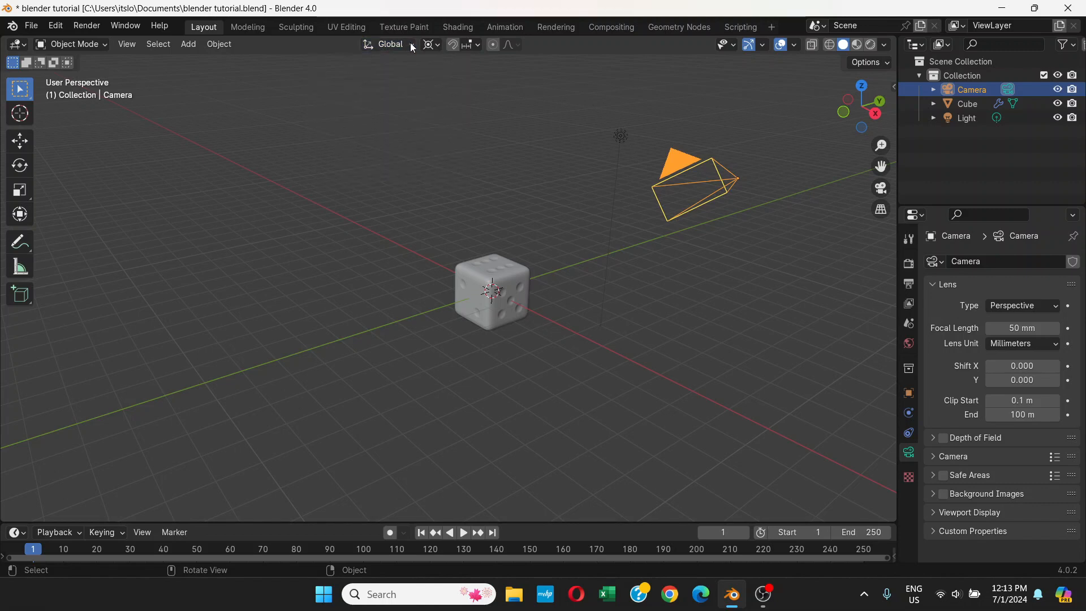
pyautogui.click(436, 45)
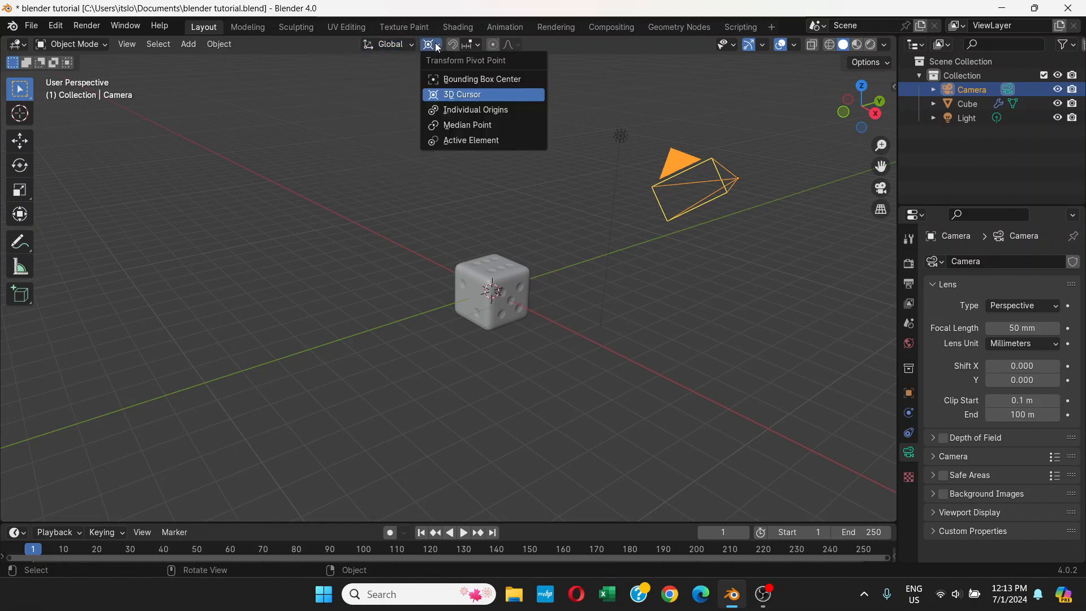
pyautogui.click(442, 96)
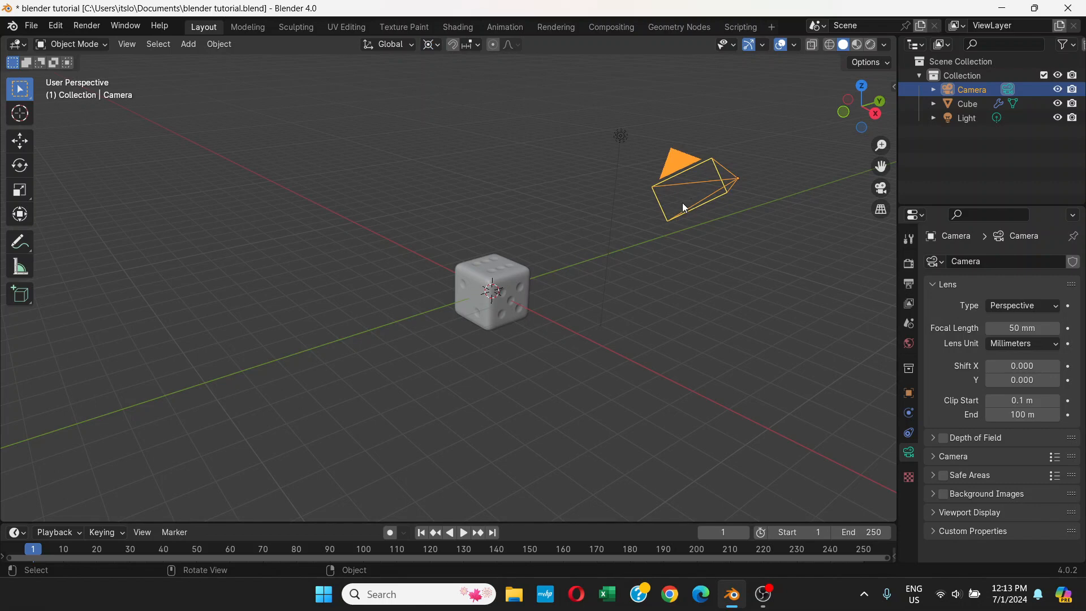
# Step: Swing the camera around the 3D cursor by about 138° in the view plane, and by about 2.9° from a second viewing angle
pyautogui.moveTo(678, 245); pyautogui.dragTo(686, 289, button='middle')
pyautogui.press('r')
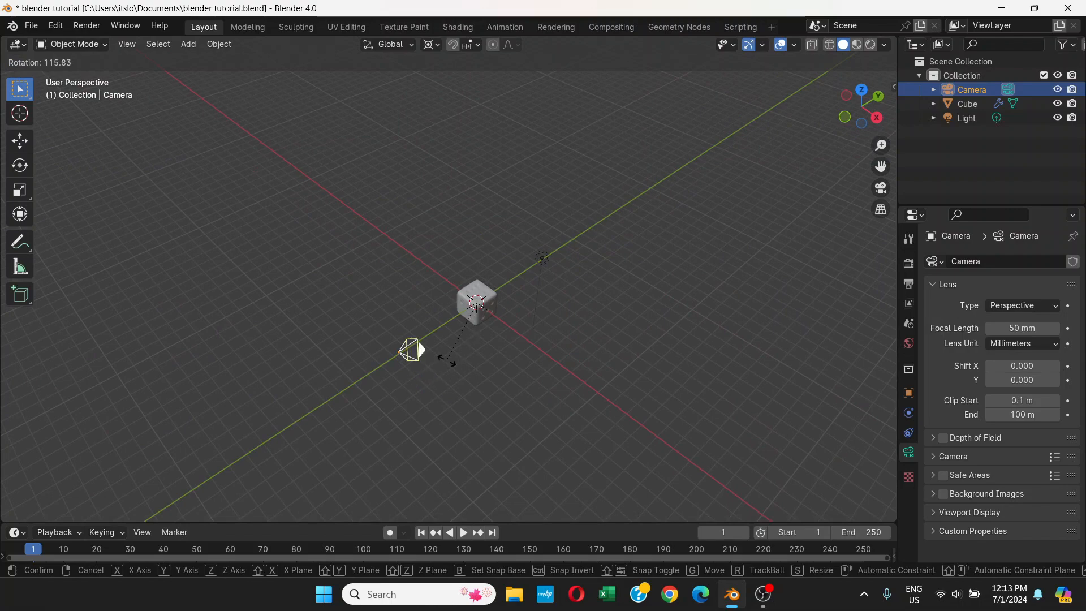
pyautogui.click(439, 329)
pyautogui.moveTo(439, 327); pyautogui.dragTo(366, 325, button='middle')
pyautogui.press('r')
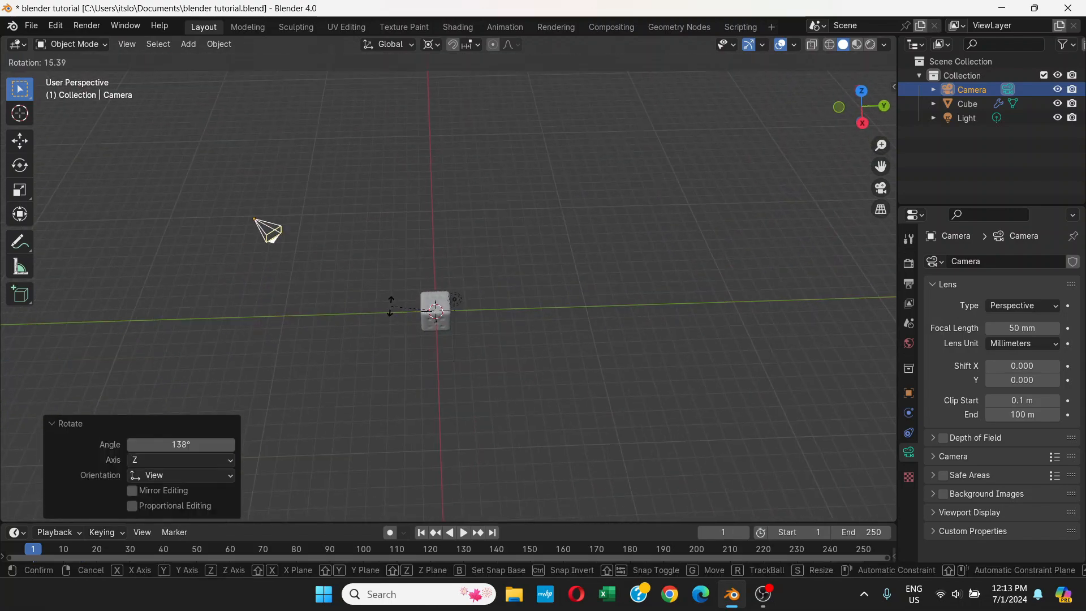
pyautogui.click(388, 317)
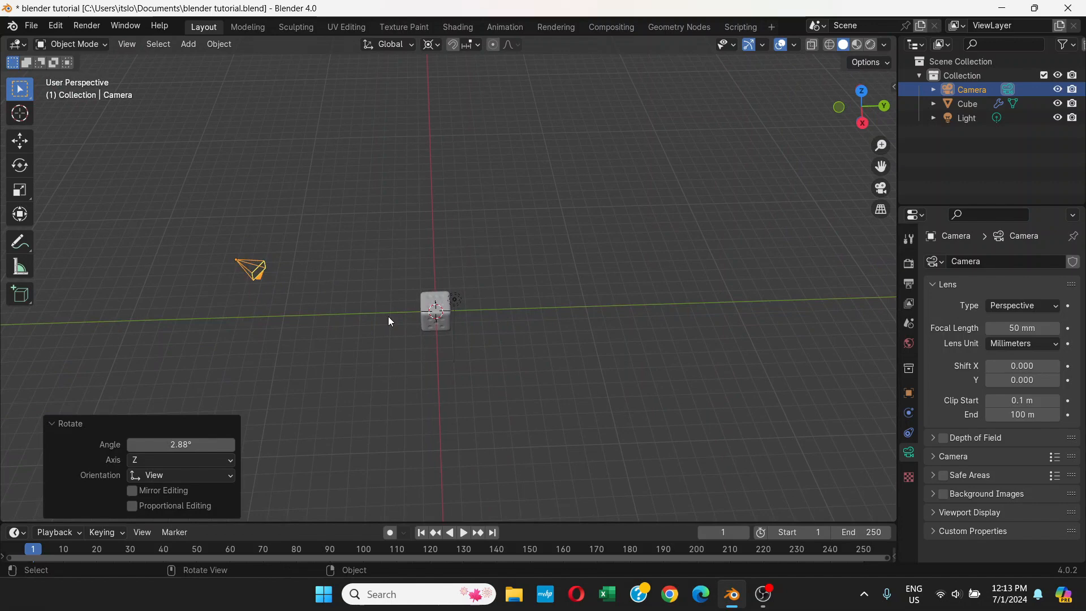
# Step: Set the transform pivot point to Bounding Box Center and rotate the camera in place by about -13.2° in the view plane
pyautogui.click(432, 43)
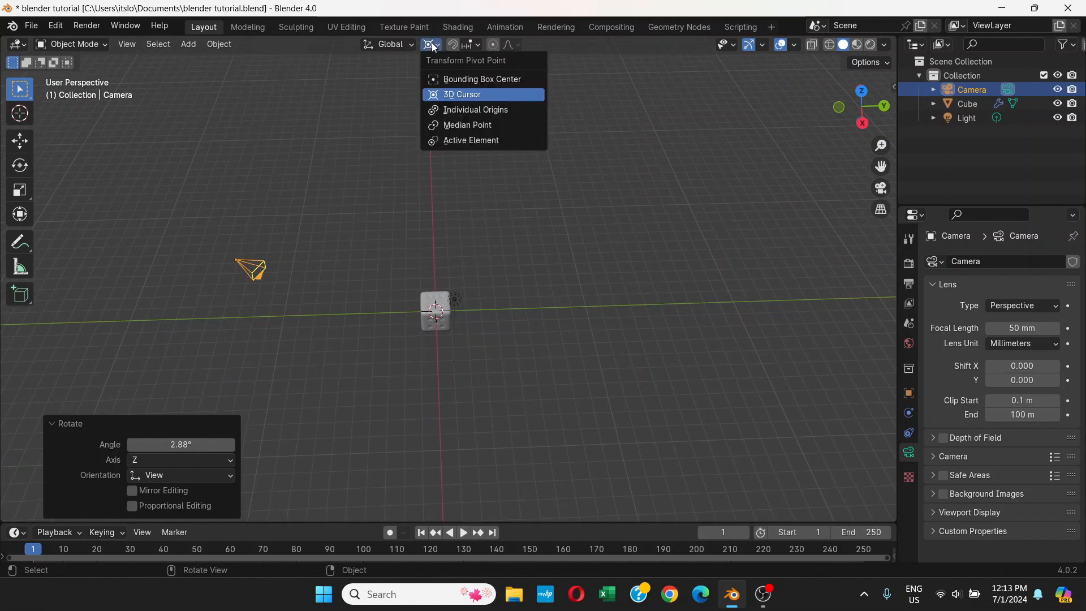
pyautogui.click(445, 79)
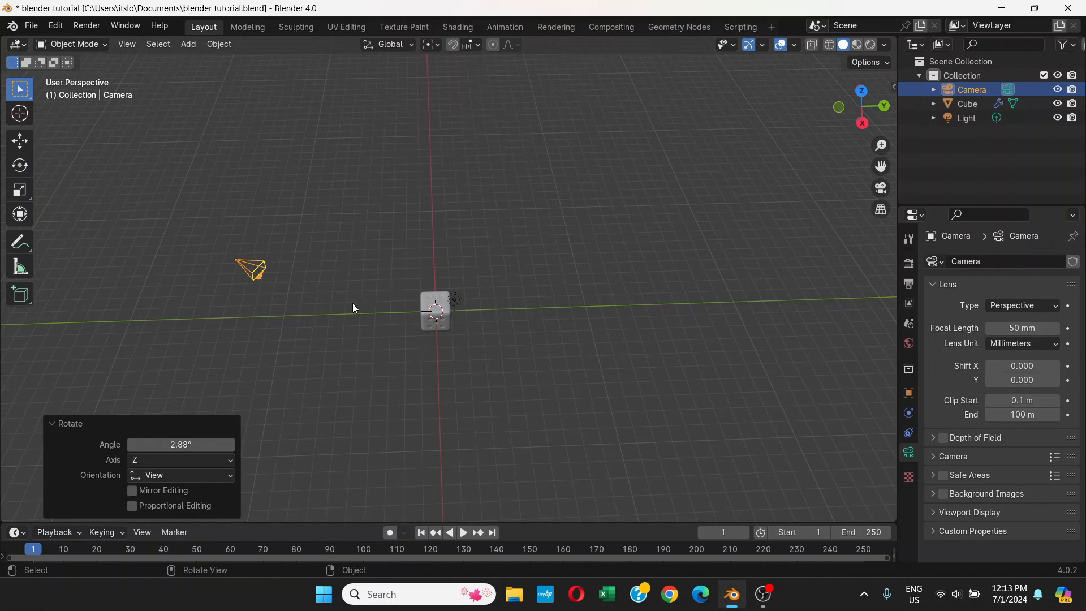
pyautogui.press('r')
pyautogui.click(358, 276)
# Step: Render a still image of the die from the repositioned camera, check the full frame and close the result
pyautogui.moveTo(358, 272); pyautogui.dragTo(399, 213, button='middle')
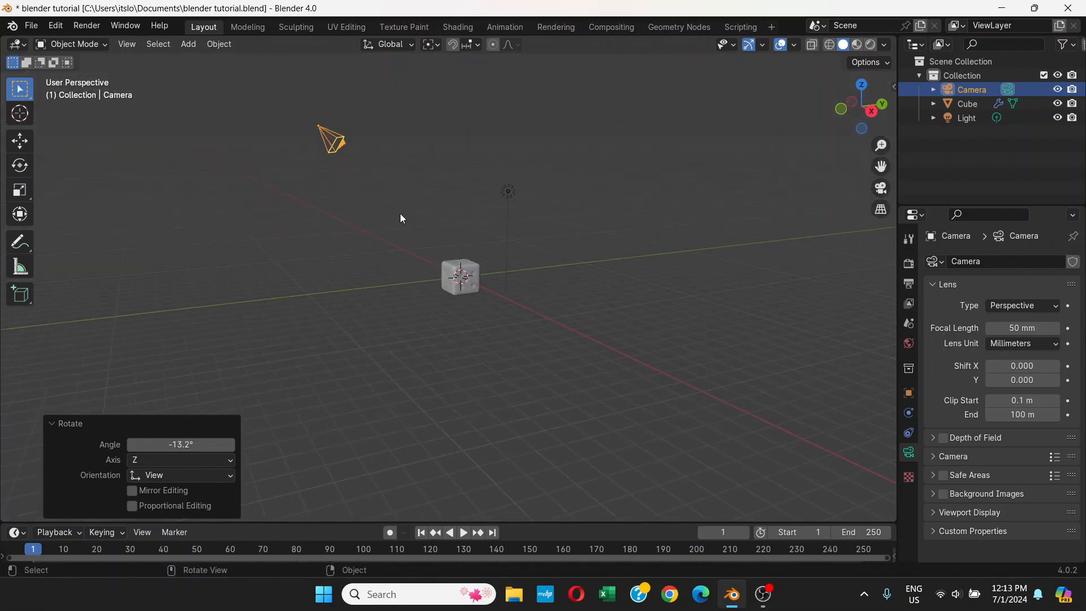
pyautogui.click(90, 32)
pyautogui.click(97, 41)
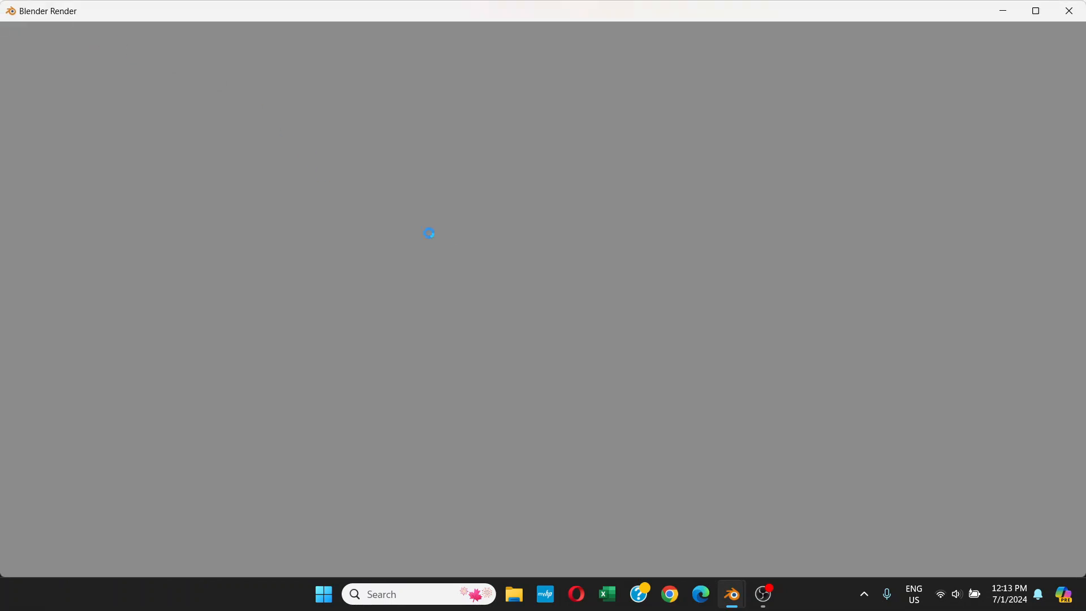
pyautogui.scroll(-2, 549, 282)
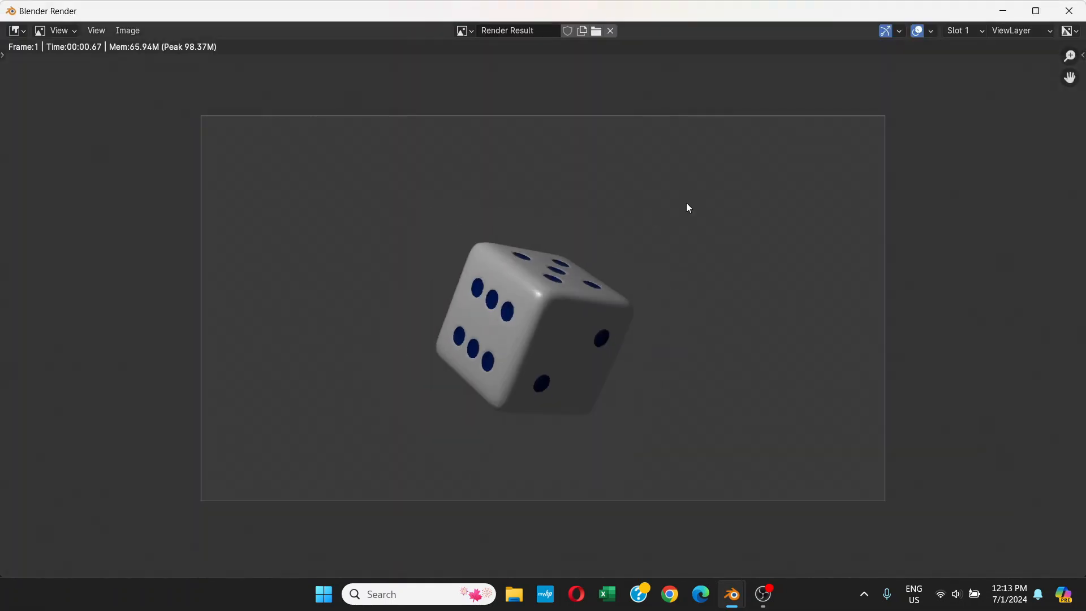
pyautogui.click(1070, 11)
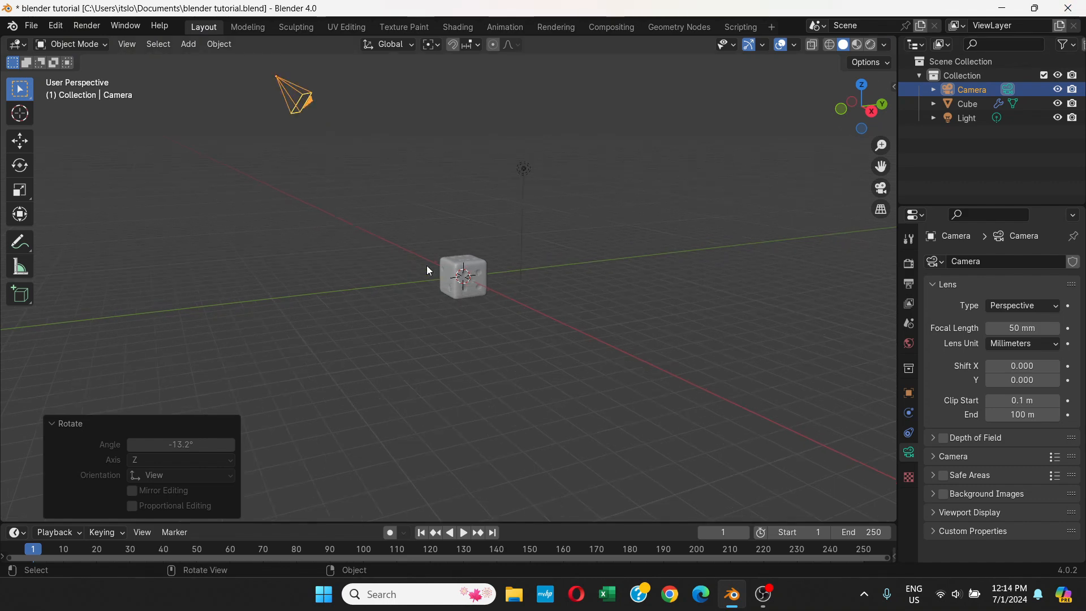
# Step: Lower the camera by about 6 m with a shift of about 2.1 m in X and 1 m in Y, and rotate it about -26° in the view plane
pyautogui.press('g')
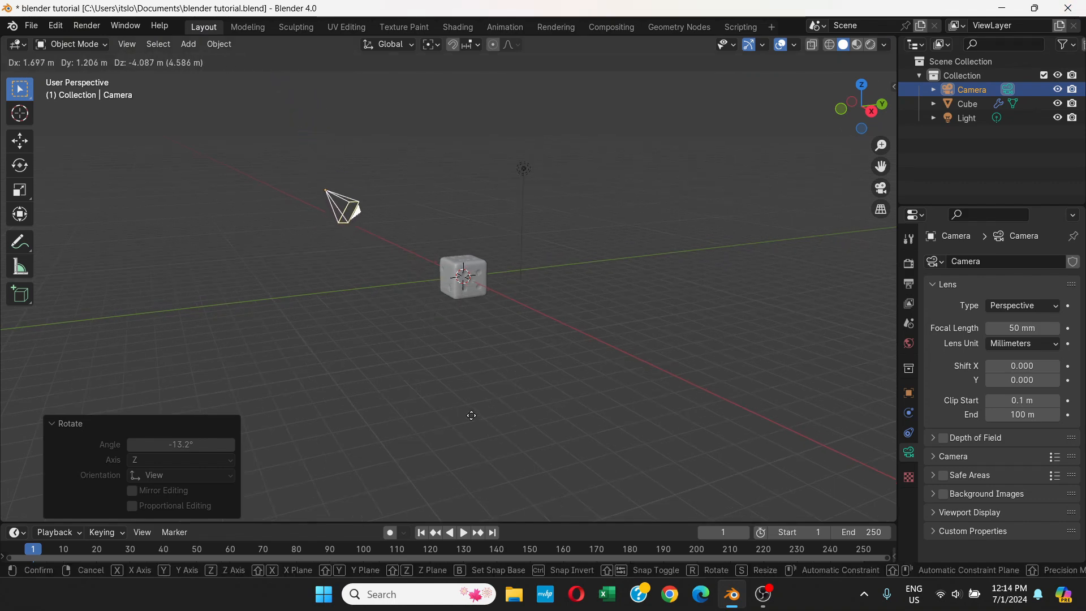
pyautogui.click(473, 470)
pyautogui.press('r')
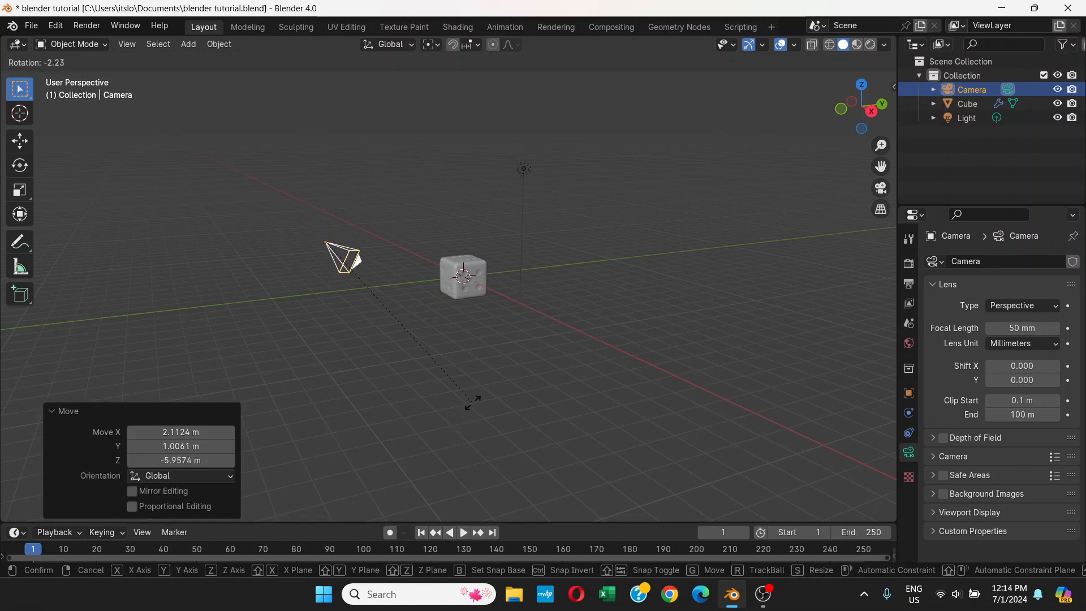
pyautogui.click(477, 315)
# Step: Rotate the camera by about -41.6° in the top view to turn it toward the die
pyautogui.moveTo(478, 315); pyautogui.dragTo(475, 365, button='middle')
pyautogui.press('KP_7')
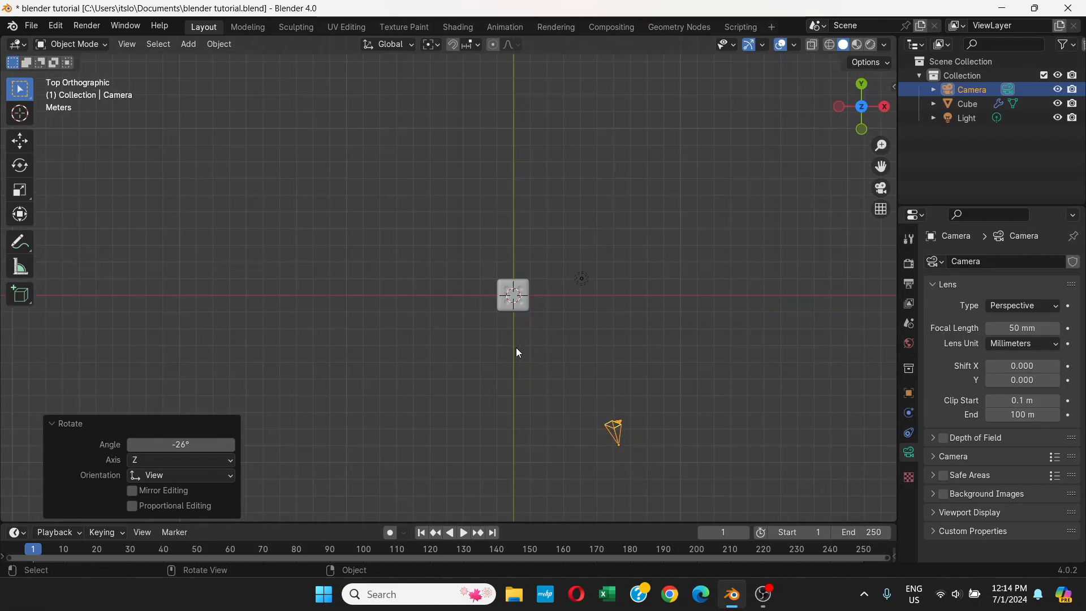
pyautogui.press('r')
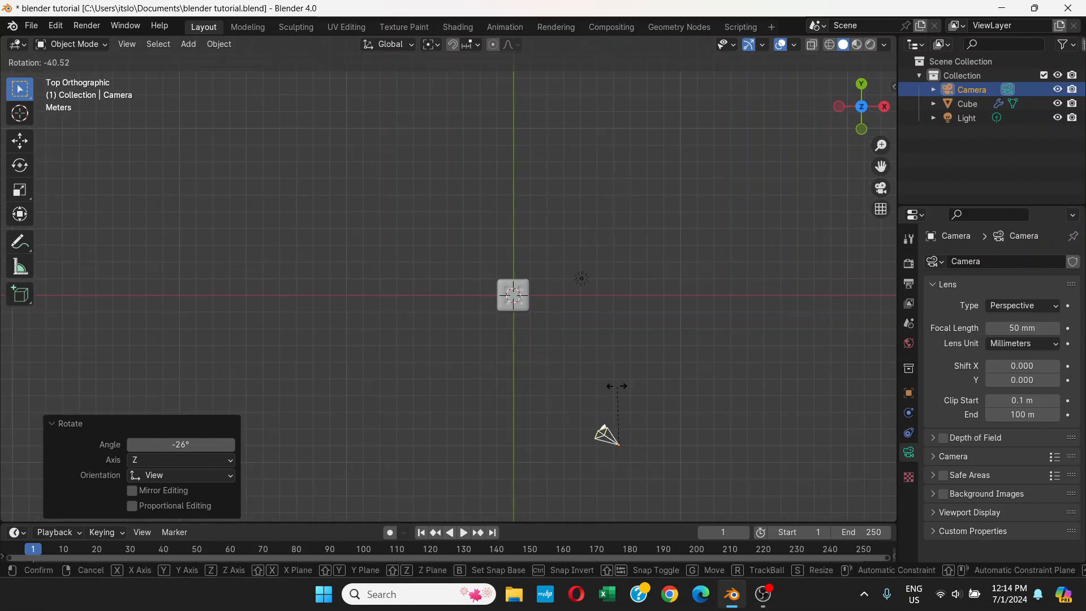
pyautogui.click(616, 389)
# Step: Tilt the camera by about 20.8° around the global X axis
pyautogui.moveTo(616, 390); pyautogui.dragTo(650, 243, button='middle')
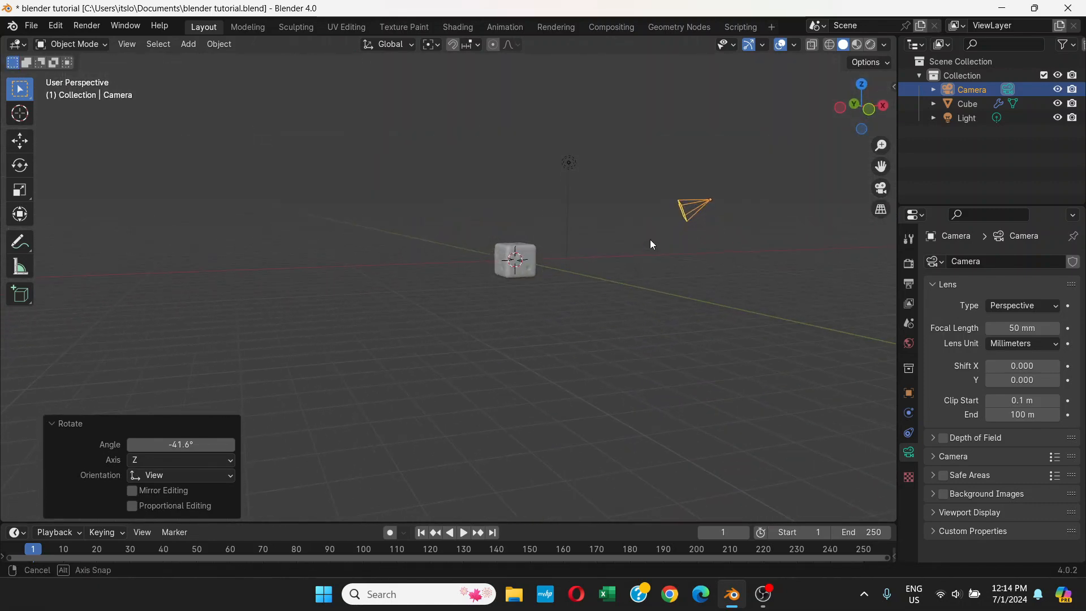
pyautogui.press('r')
pyautogui.press('x')
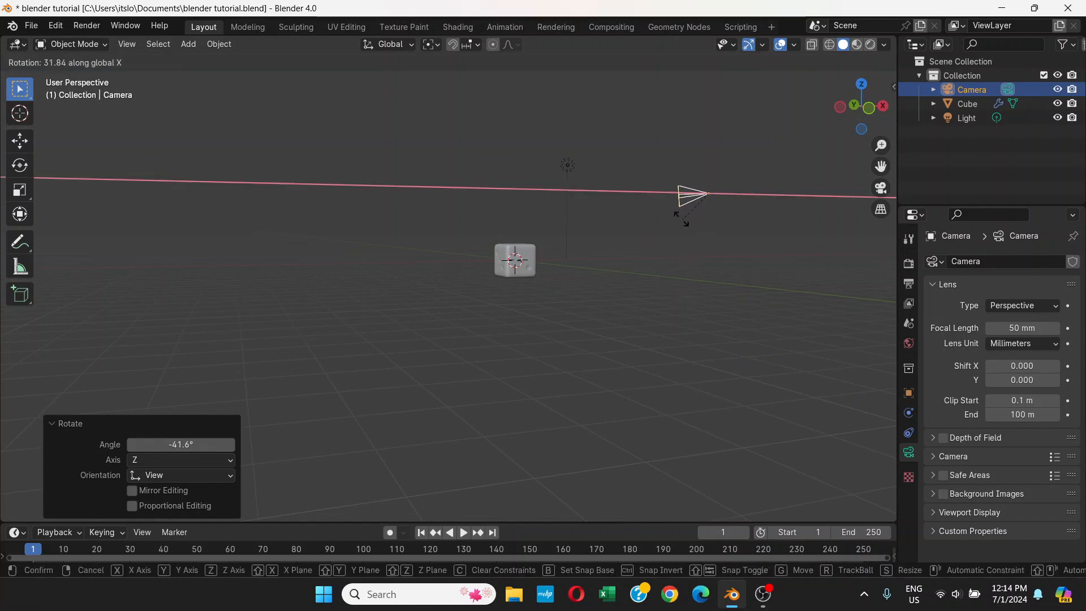
pyautogui.click(681, 237)
# Step: Rotate the camera by about -47° around the global Y axis and about 34.5° around the global X axis
pyautogui.moveTo(681, 239); pyautogui.dragTo(555, 277, button='middle')
pyautogui.press('r')
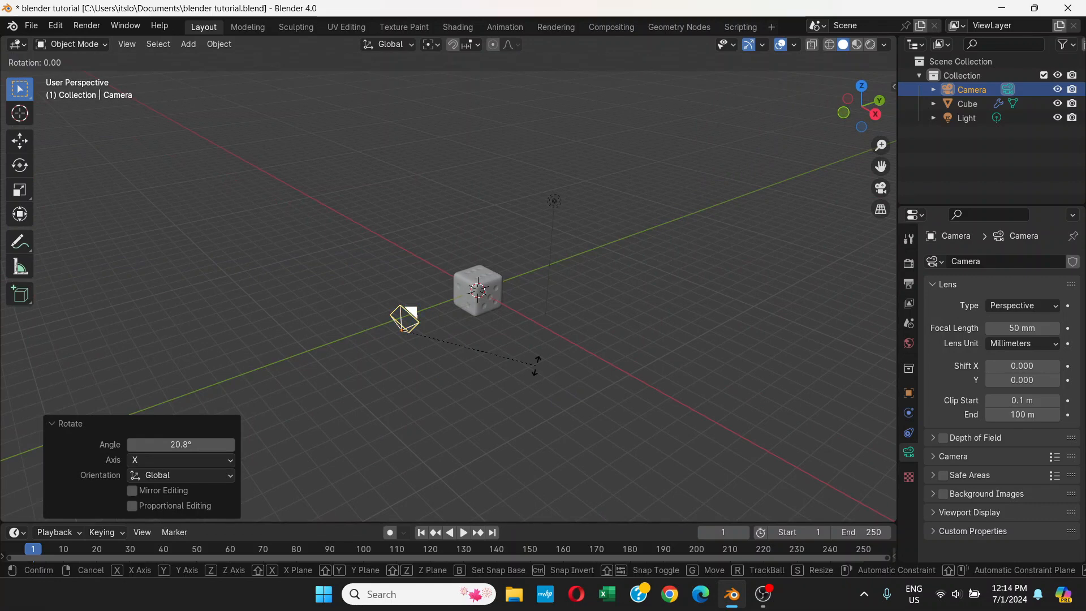
pyautogui.press('y')
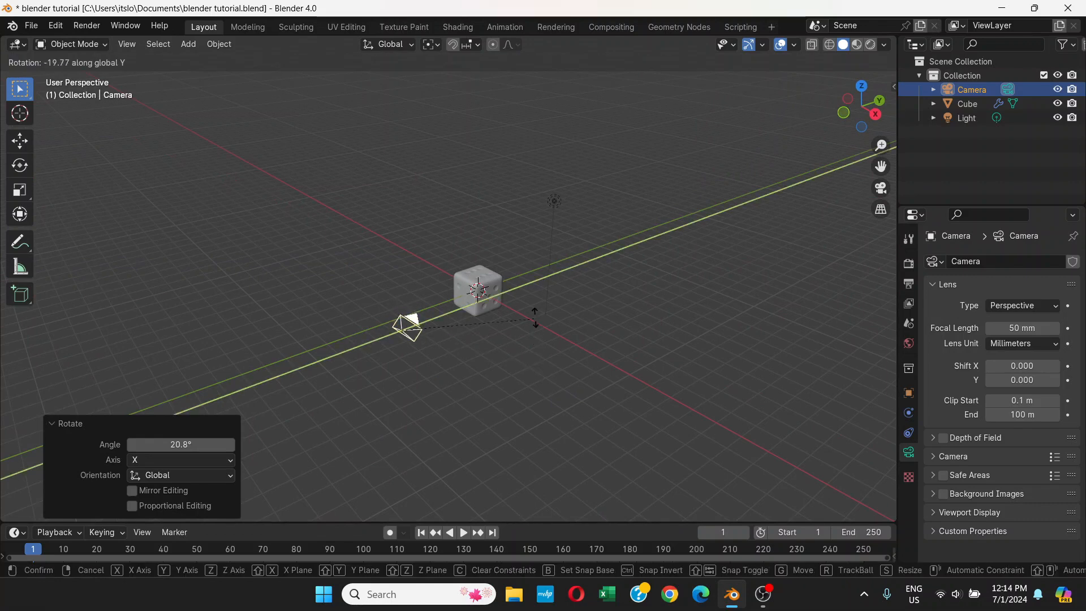
pyautogui.click(526, 360)
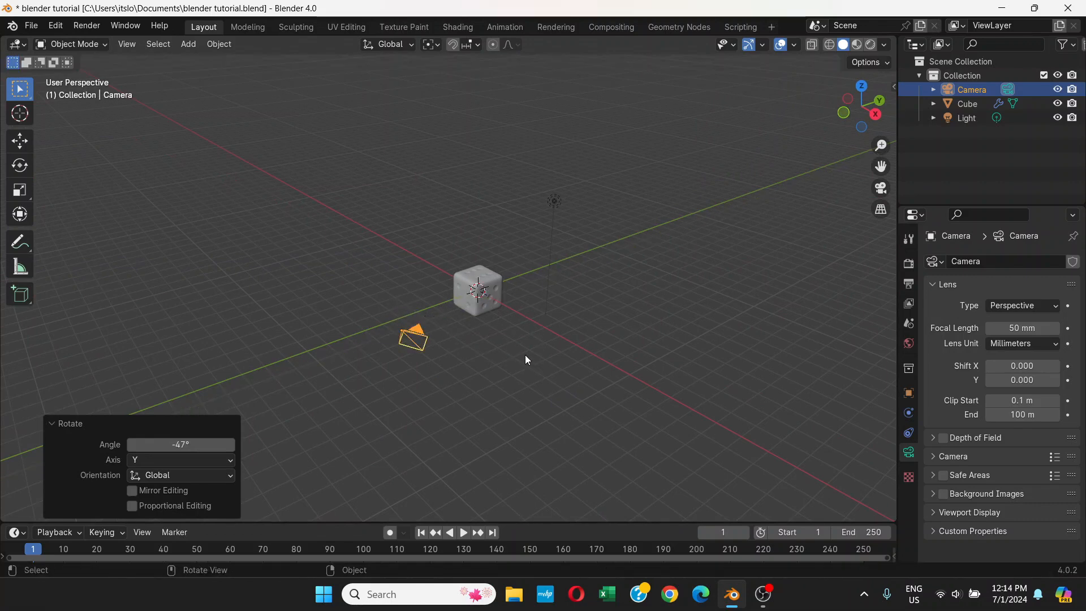
pyautogui.press('r')
pyautogui.press('x')
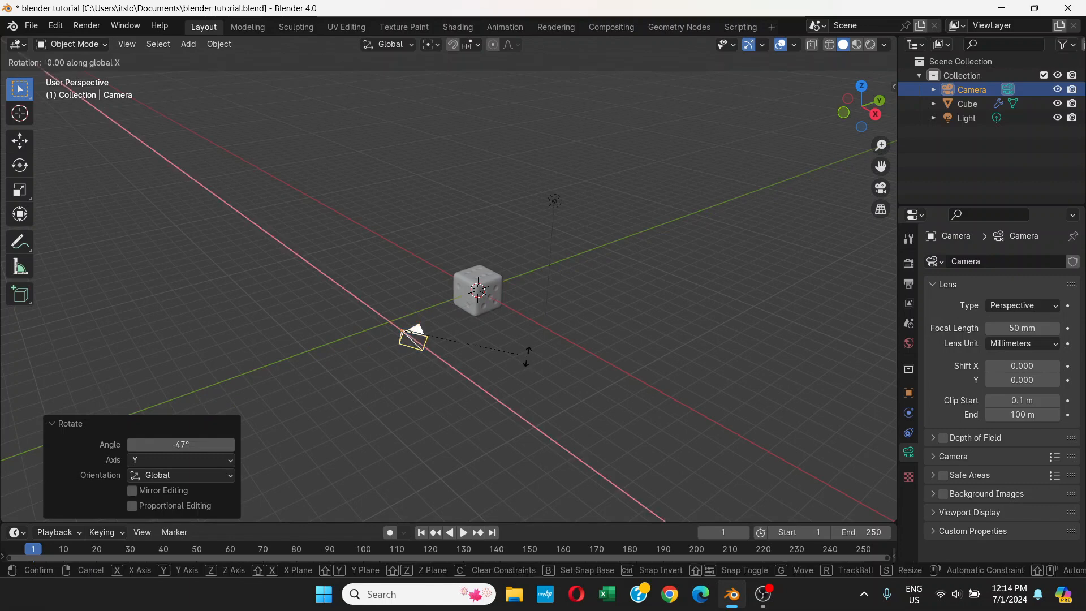
pyautogui.click(540, 271)
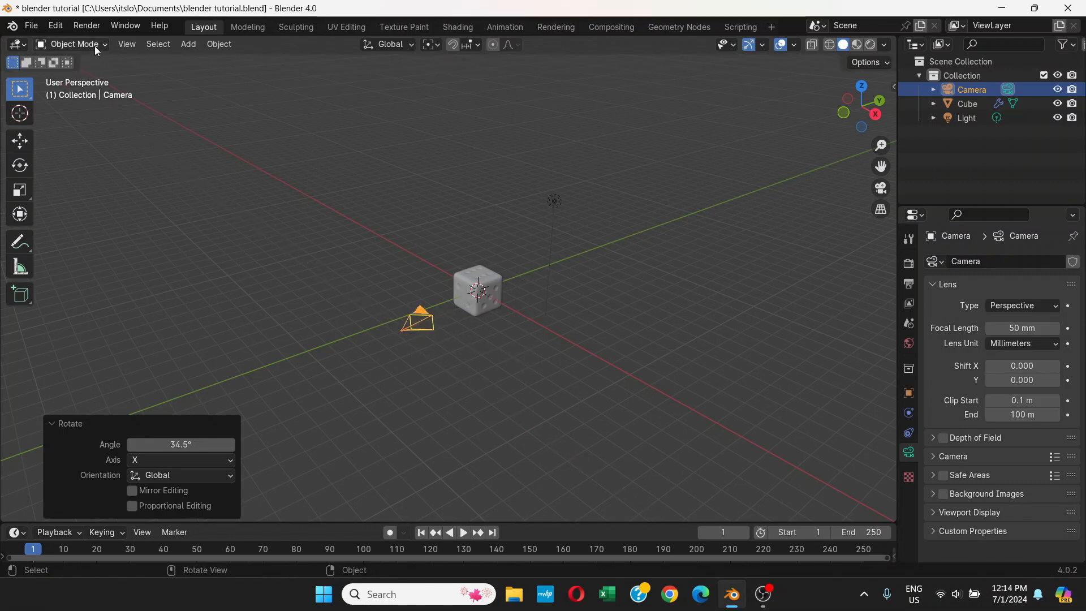
# Step: Render a still image from the camera's new position and tilt, then close the render result
pyautogui.click(86, 26)
pyautogui.click(111, 39)
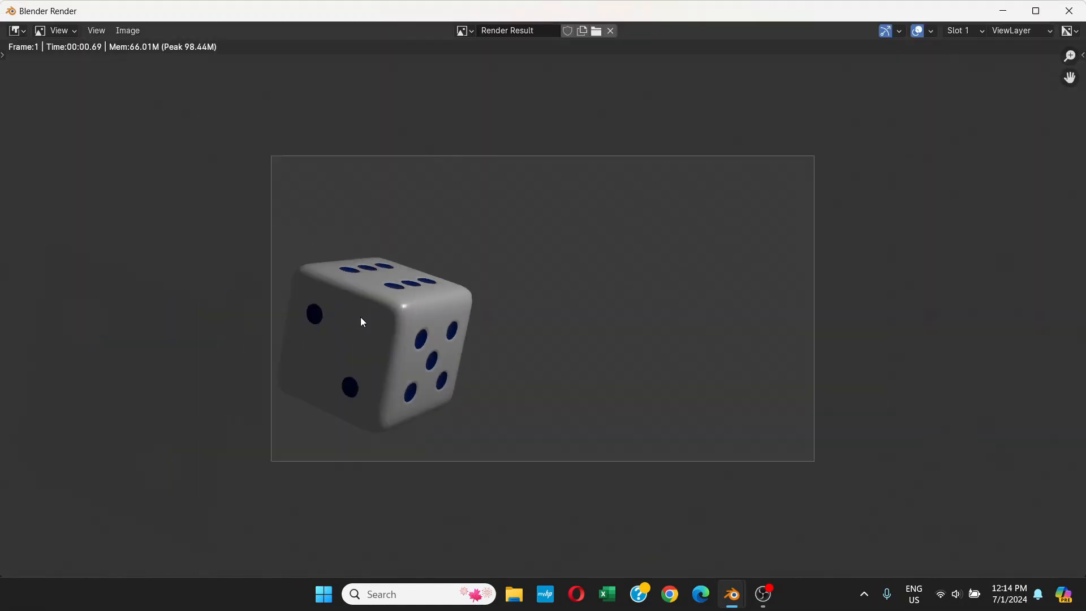
pyautogui.click(1070, 11)
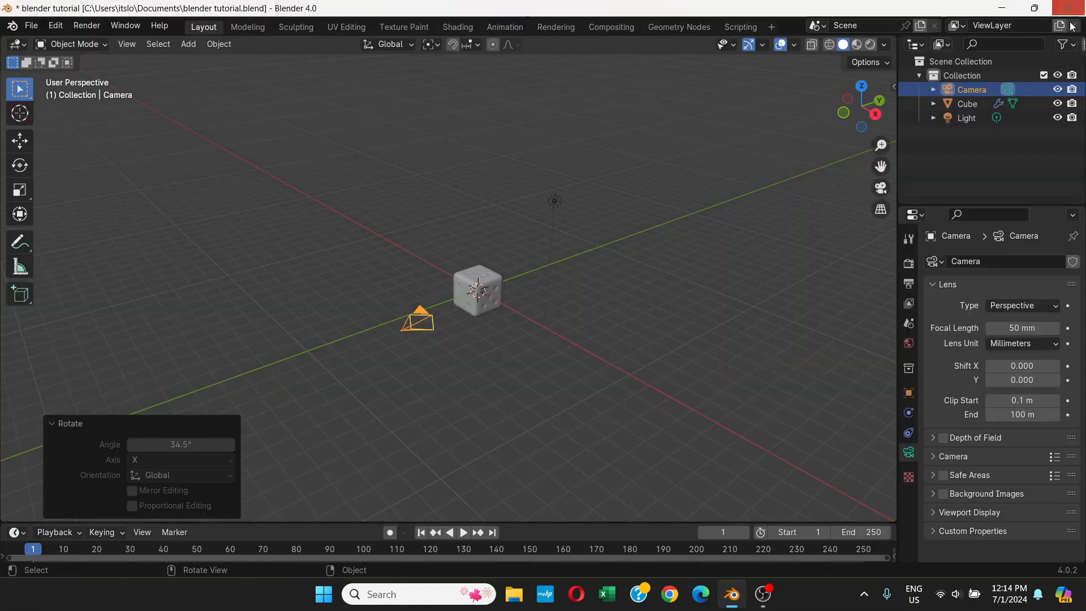
pyautogui.scroll(4, 422, 310)
pyautogui.scroll(-2, 484, 303)
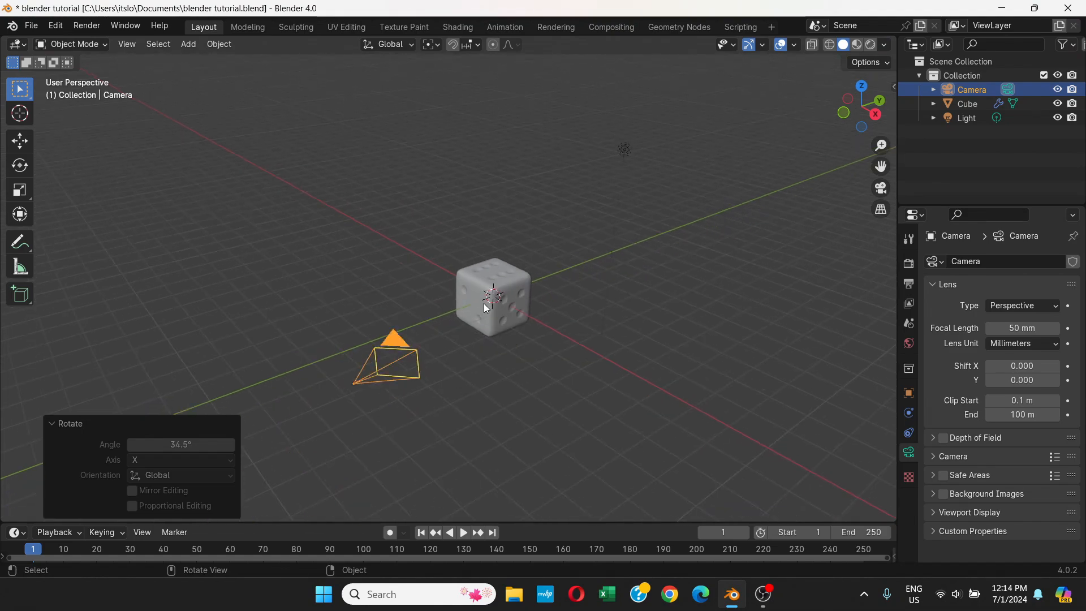
pyautogui.scroll(5, 485, 308)
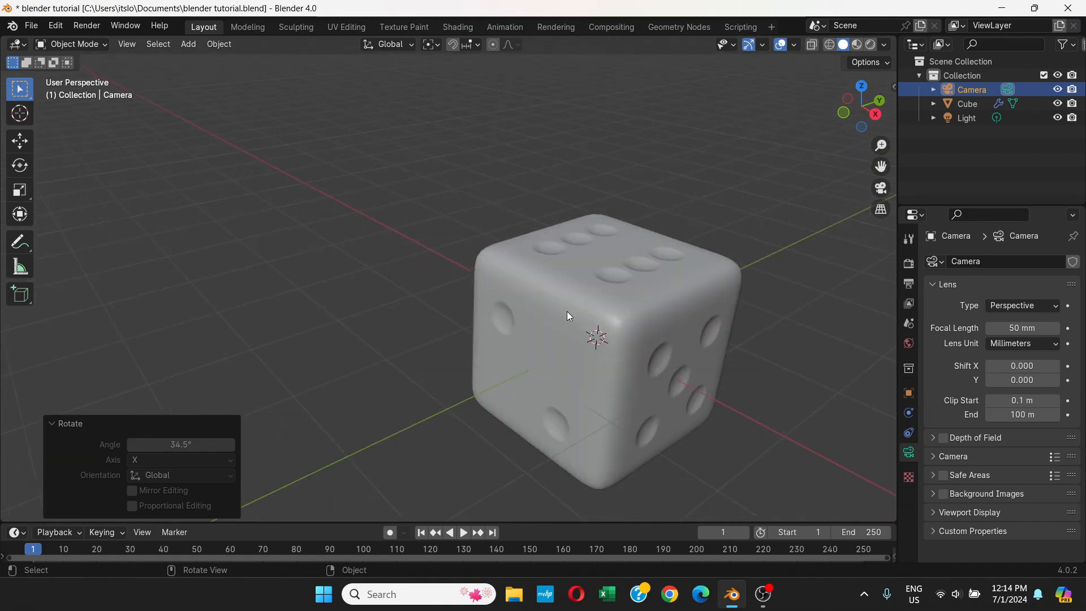
pyautogui.scroll(-2, 620, 310)
pyautogui.moveTo(620, 310); pyautogui.dragTo(671, 285, button='middle')
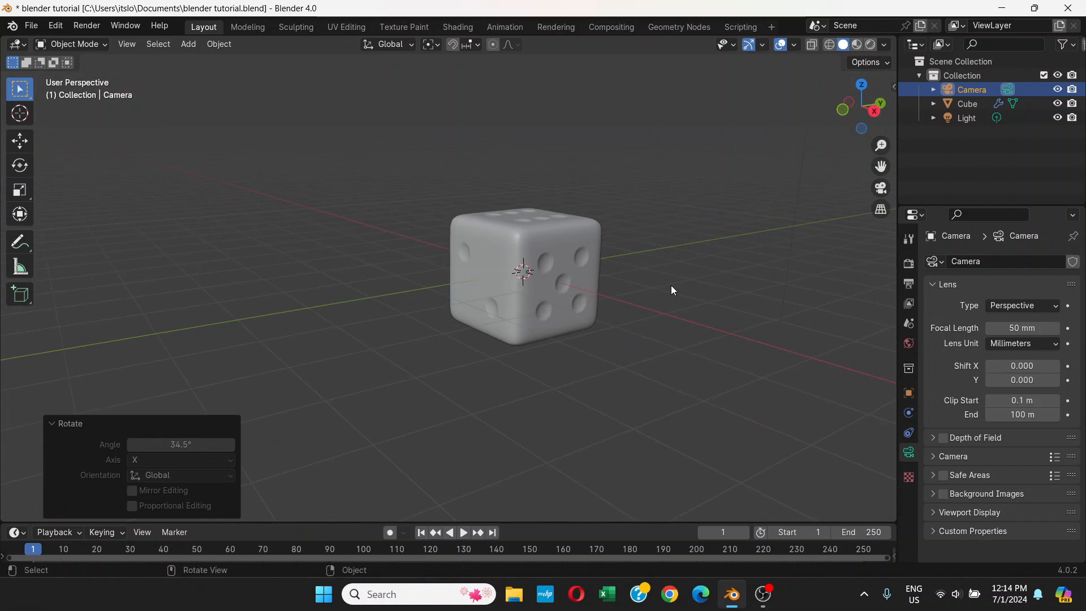
# Step: Align the camera to the current view and, with the Camera to View lock enabled, reframe it so the die sits near the frame's centre
pyautogui.press('ctrl+alt+KP_0')
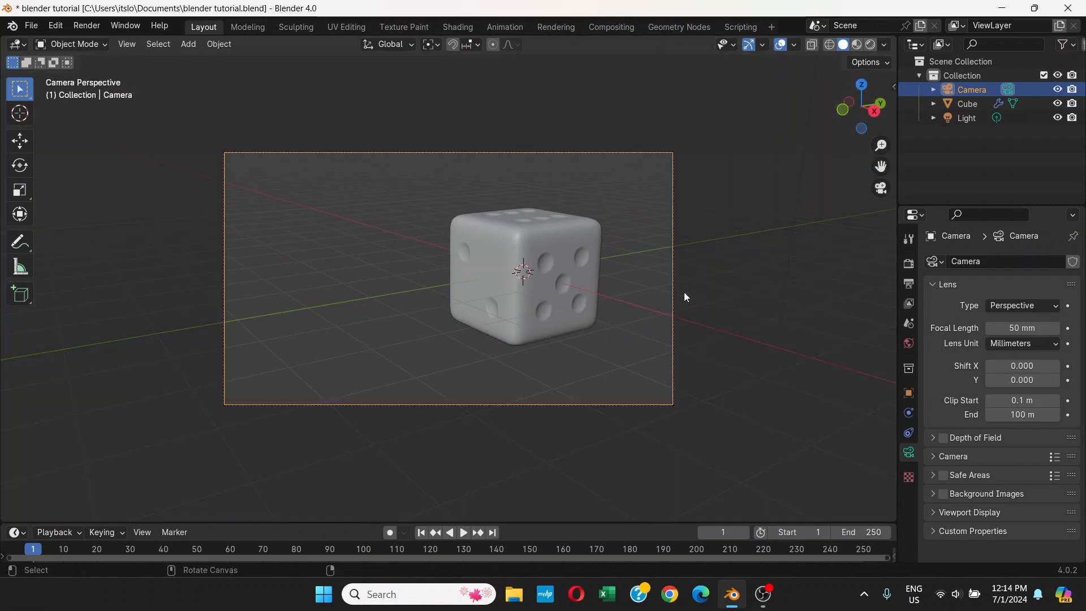
pyautogui.click(894, 86)
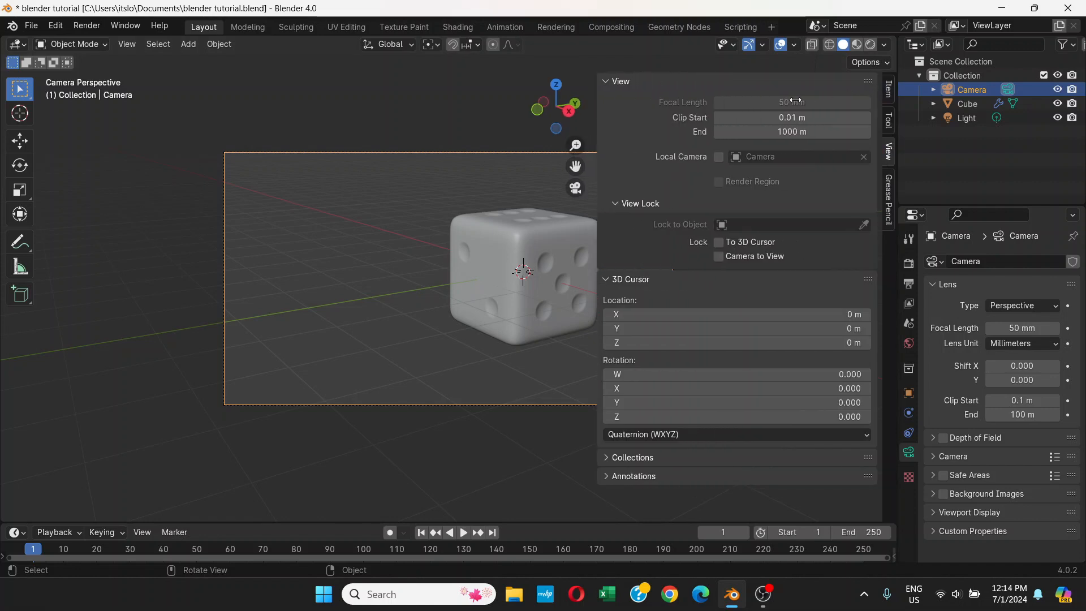
pyautogui.click(768, 257)
pyautogui.moveTo(549, 279); pyautogui.dragTo(458, 288, button='middle')
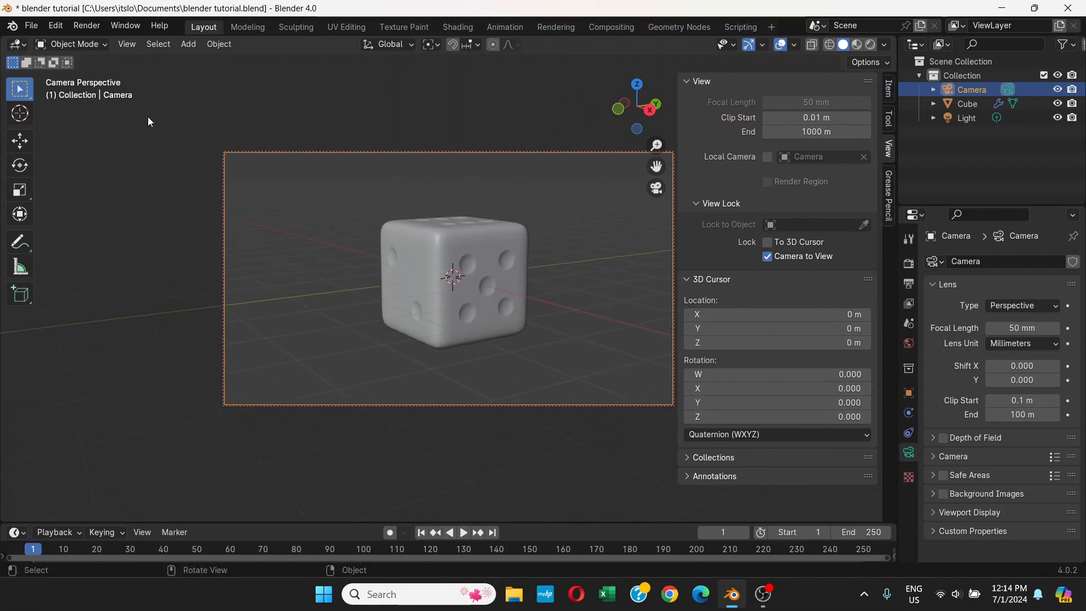
# Step: Render a still image of the die from the reframed camera and close the render result
pyautogui.click(93, 26)
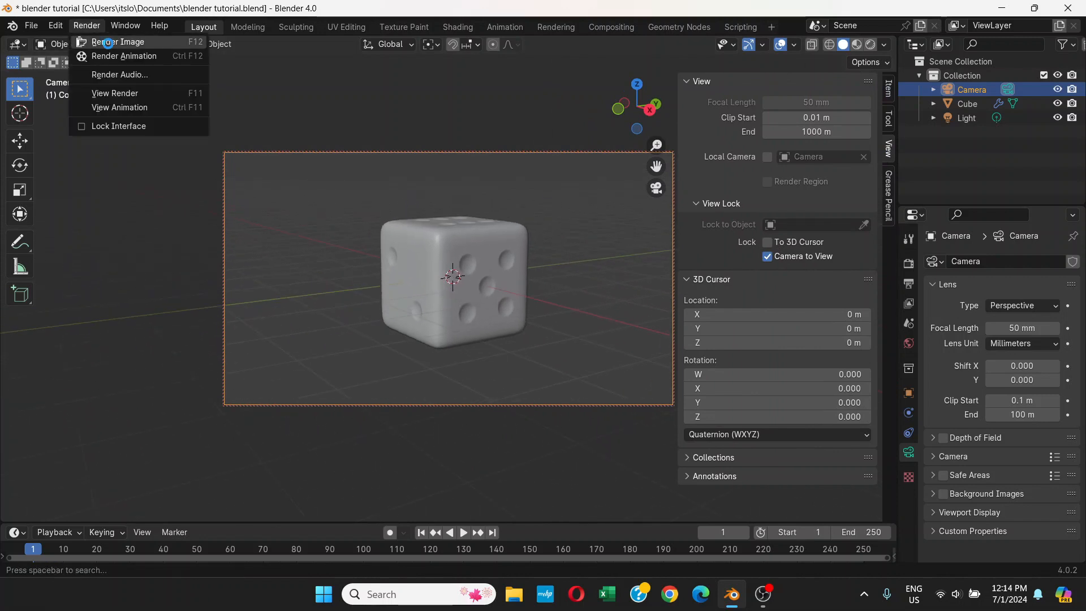
pyautogui.click(104, 42)
pyautogui.scroll(-4, 532, 299)
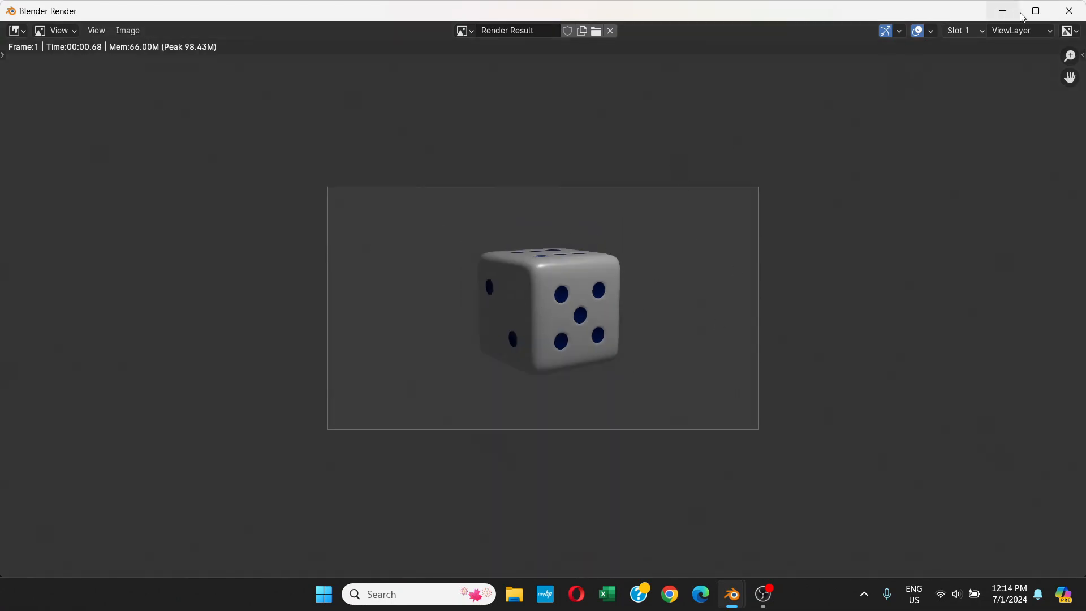
pyautogui.click(1069, 11)
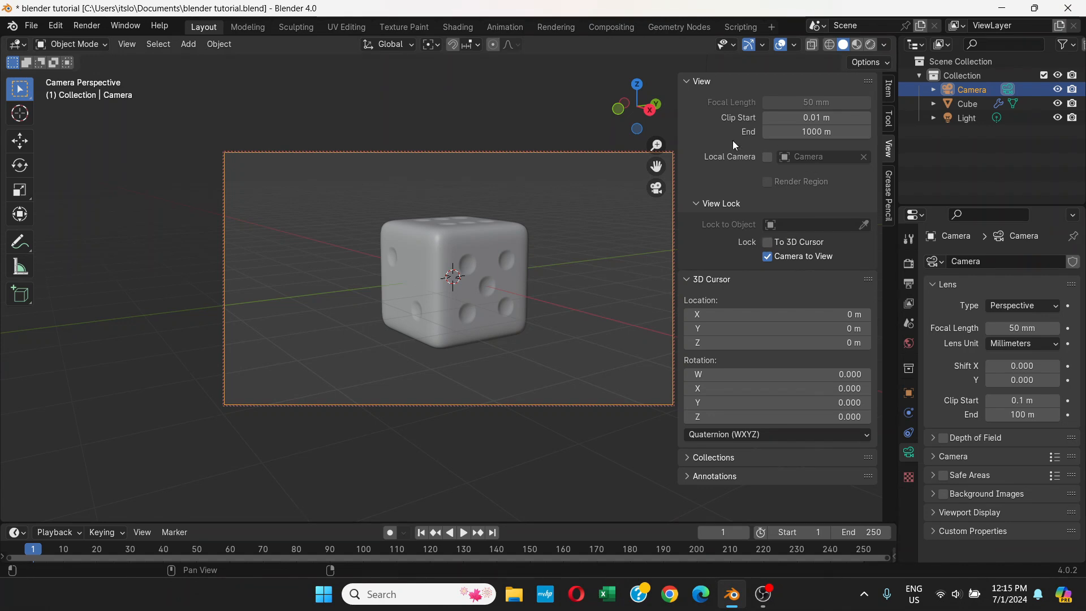
# Step: Hide the sidebar and orbit the locked camera down to a nearly horizontal angle on the die
pyautogui.moveTo(676, 116); pyautogui.dragTo(900, 115)
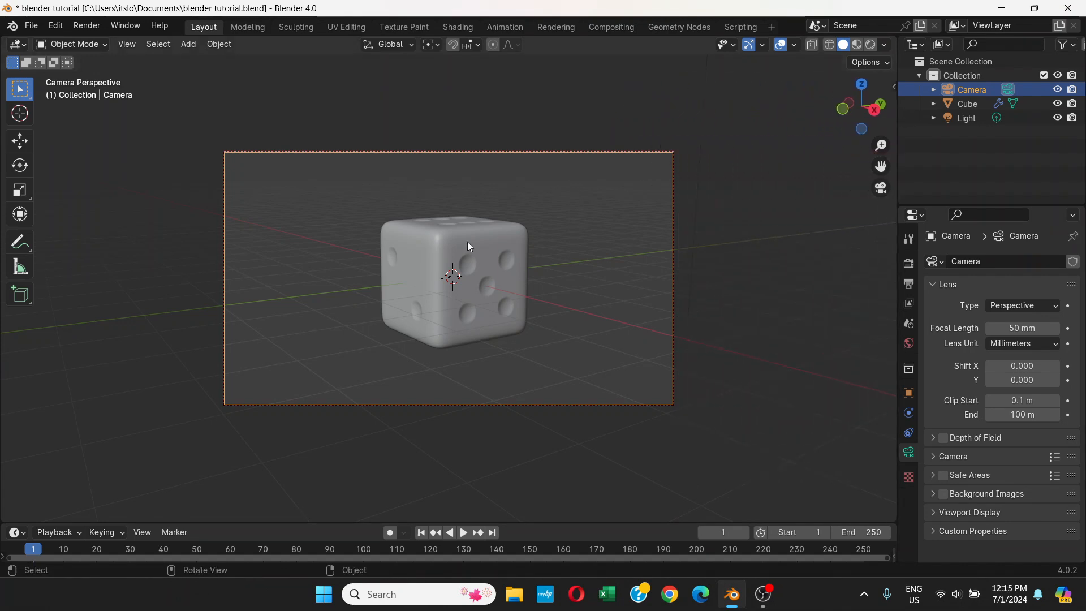
pyautogui.moveTo(707, 263)
pyautogui.mouseDown(button='middle')
pyautogui.moveTo(710, 275)
pyautogui.moveTo(714, 257)
pyautogui.mouseUp(button='middle')
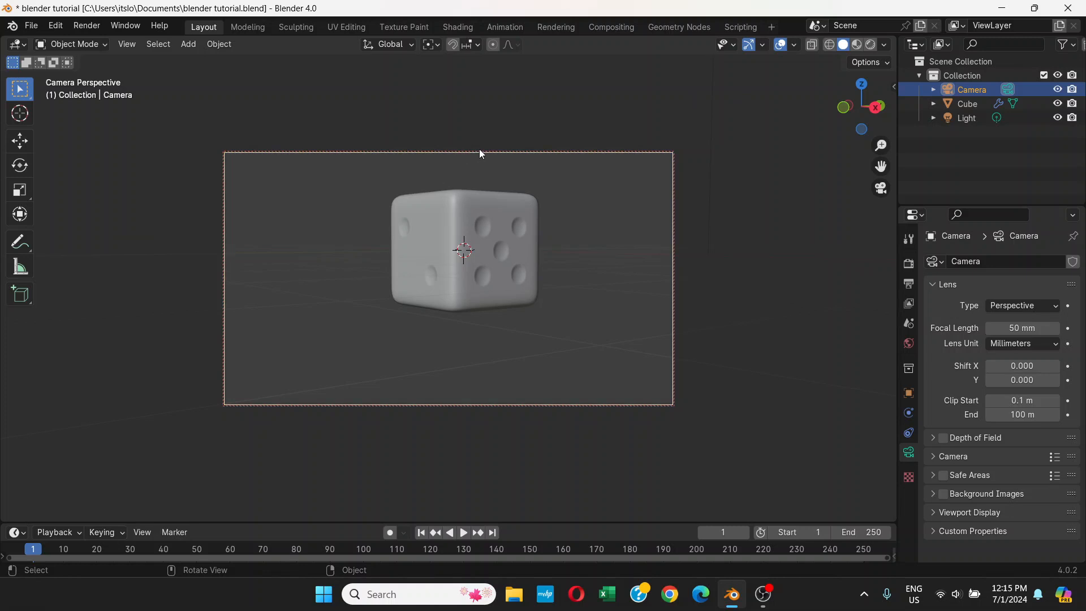
pyautogui.click(763, 594)
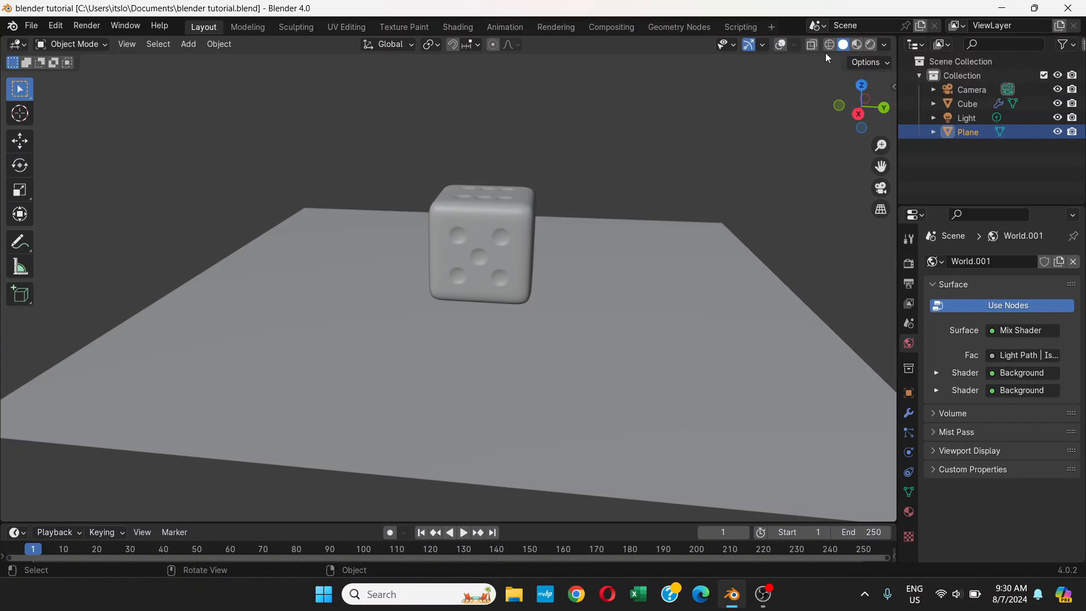
# Step: Show the scene in Material Preview shading and examine the die on the plane from several sides
pyautogui.click(859, 47)
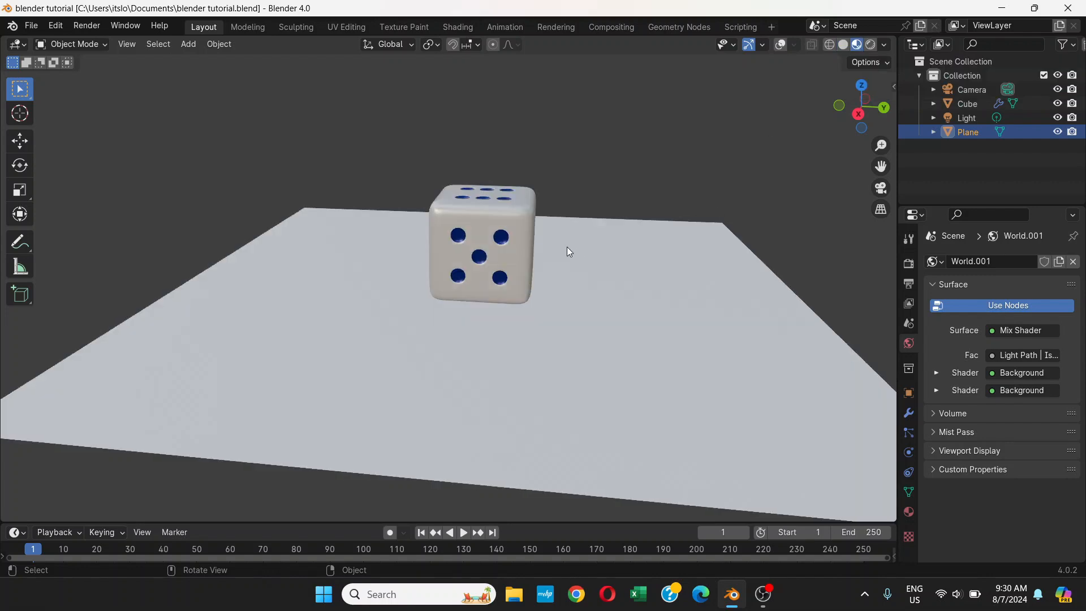
pyautogui.moveTo(572, 255); pyautogui.dragTo(688, 257, button='middle')
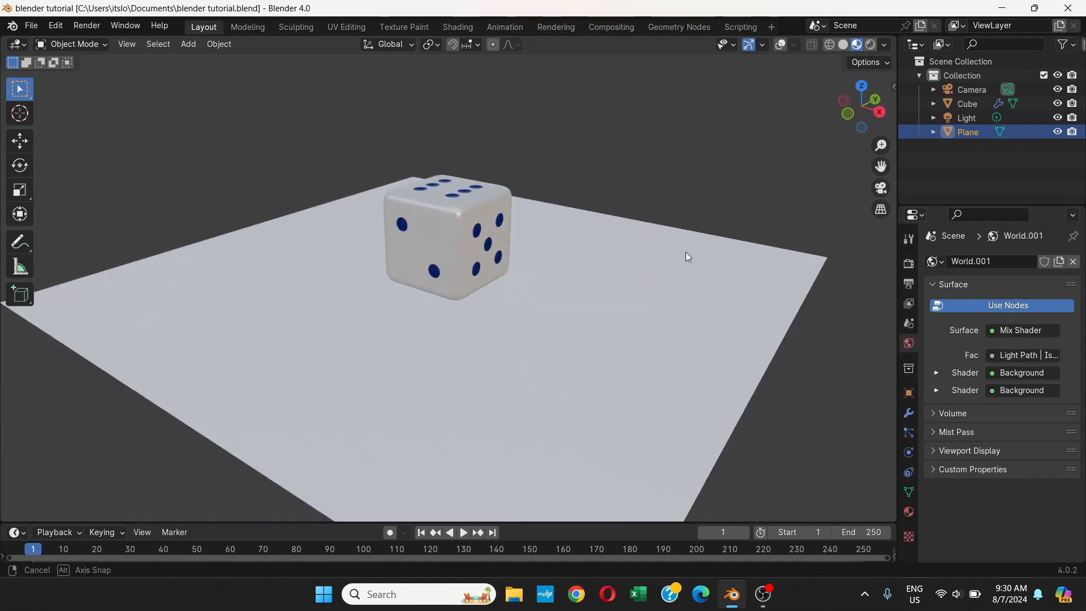
pyautogui.moveTo(560, 255); pyautogui.dragTo(404, 266, button='middle')
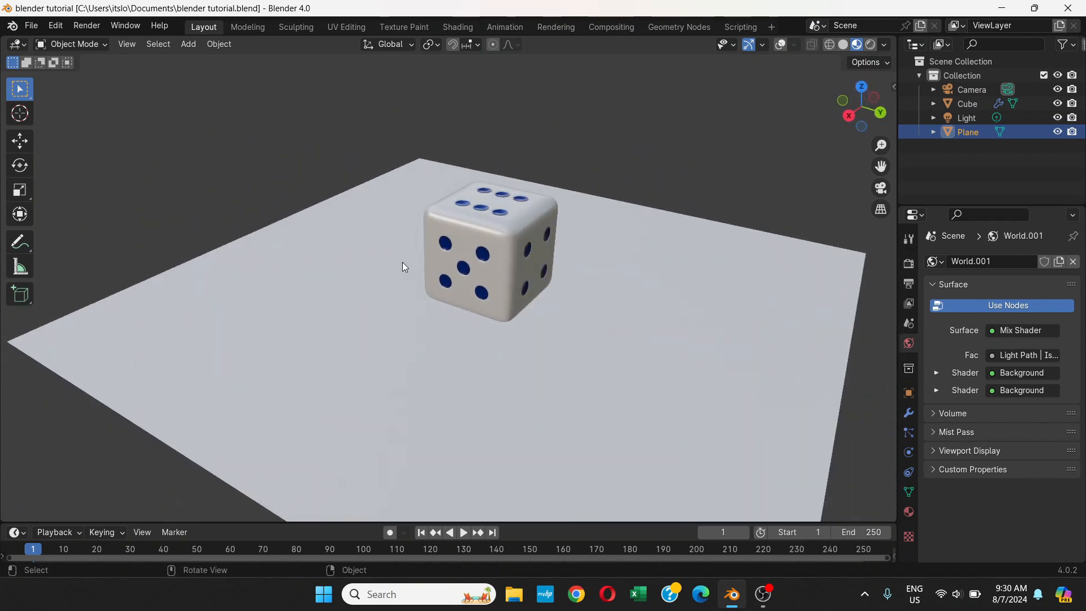
pyautogui.moveTo(491, 250); pyautogui.dragTo(667, 240, button='middle')
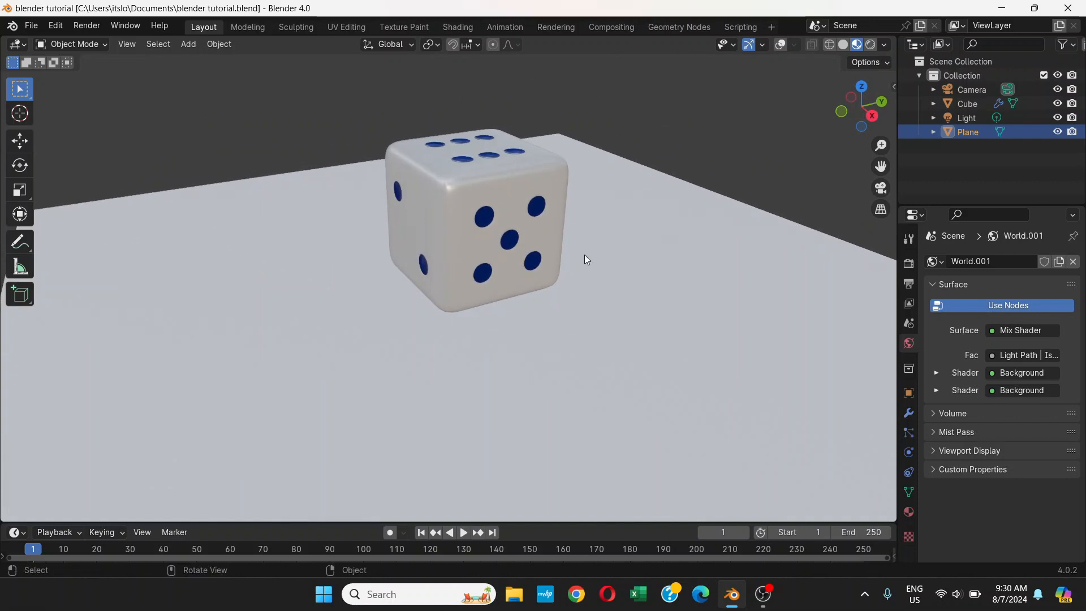
pyautogui.scroll(-2, 586, 255)
pyautogui.moveTo(585, 256)
pyautogui.mouseDown(button='middle')
pyautogui.moveTo(436, 243)
pyautogui.moveTo(575, 276)
pyautogui.moveTo(573, 260)
pyautogui.mouseUp(button='middle')
pyautogui.scroll(-3, 630, 253)
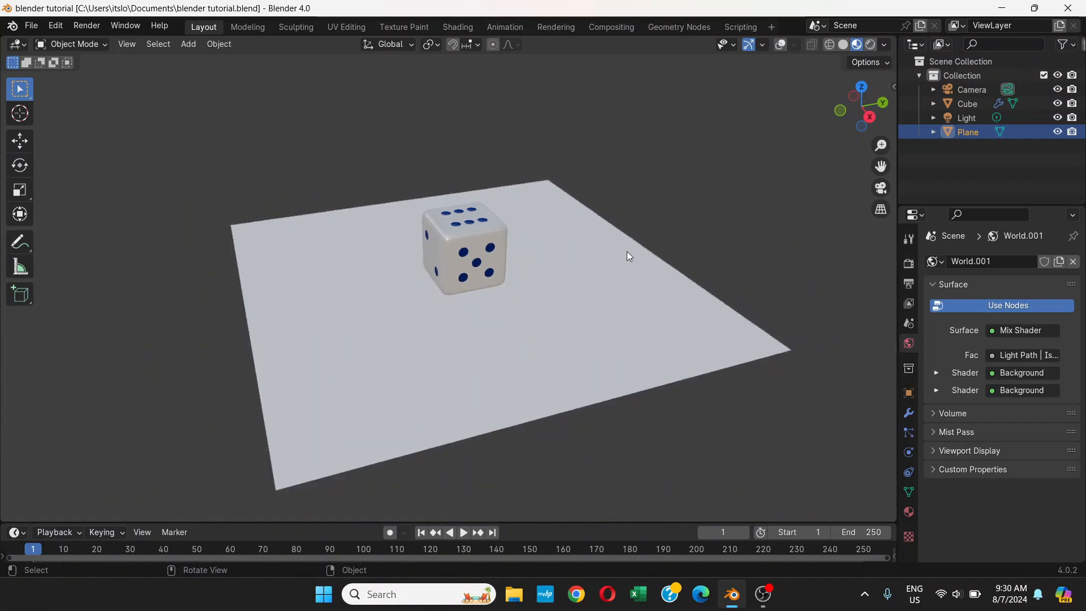
# Step: Turn on the viewport overlays and select the light above the plane to check its position relative to the die and camera
pyautogui.click(788, 46)
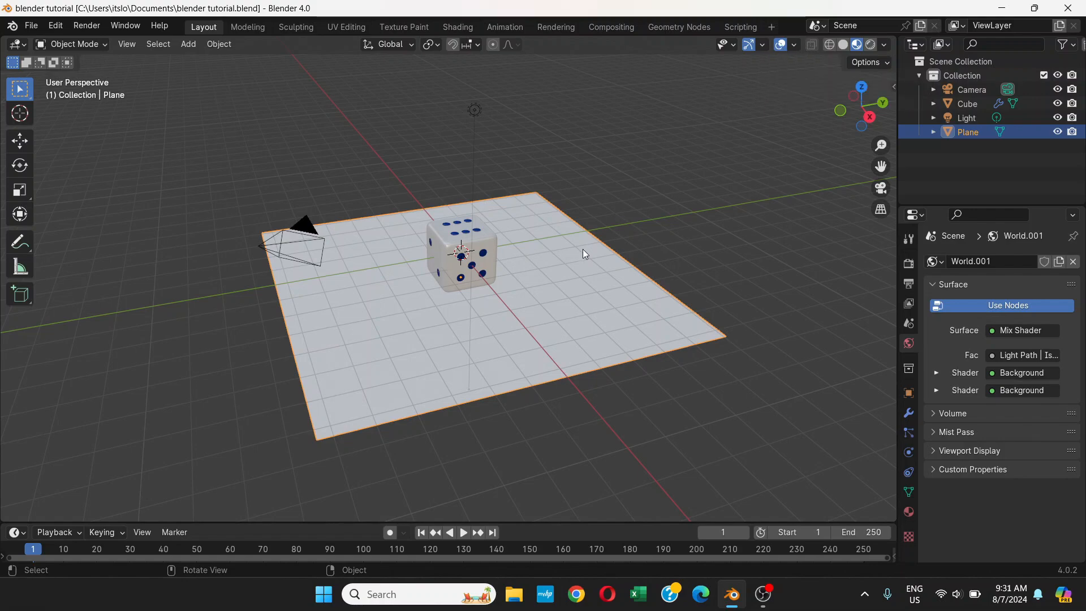
pyautogui.scroll(5, 583, 249)
pyautogui.scroll(-5, 583, 249)
pyautogui.click(474, 111)
pyautogui.scroll(2, 480, 105)
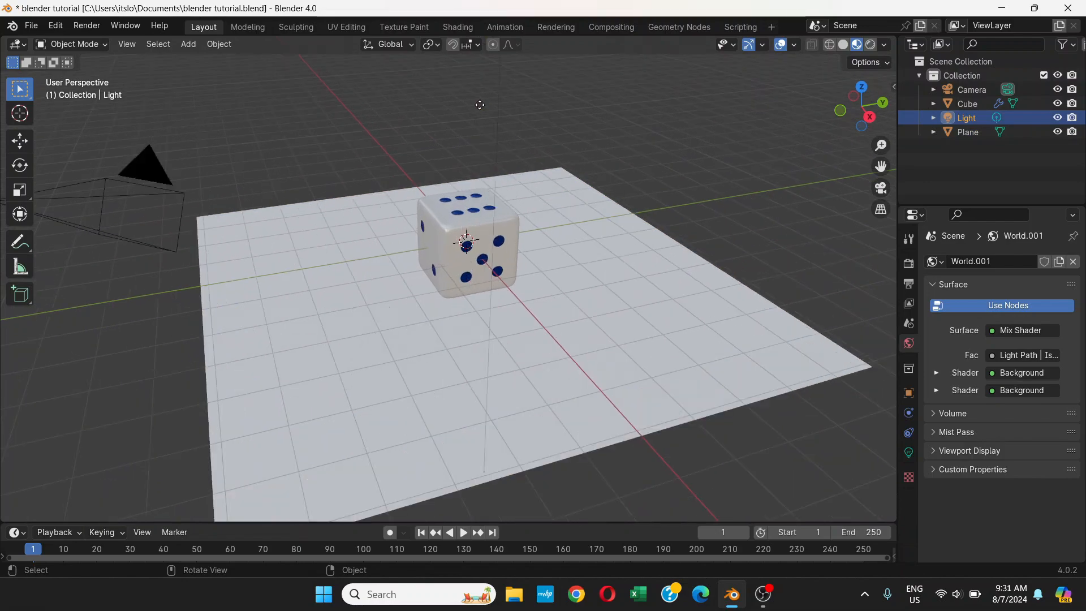
pyautogui.scroll(-2, 480, 105)
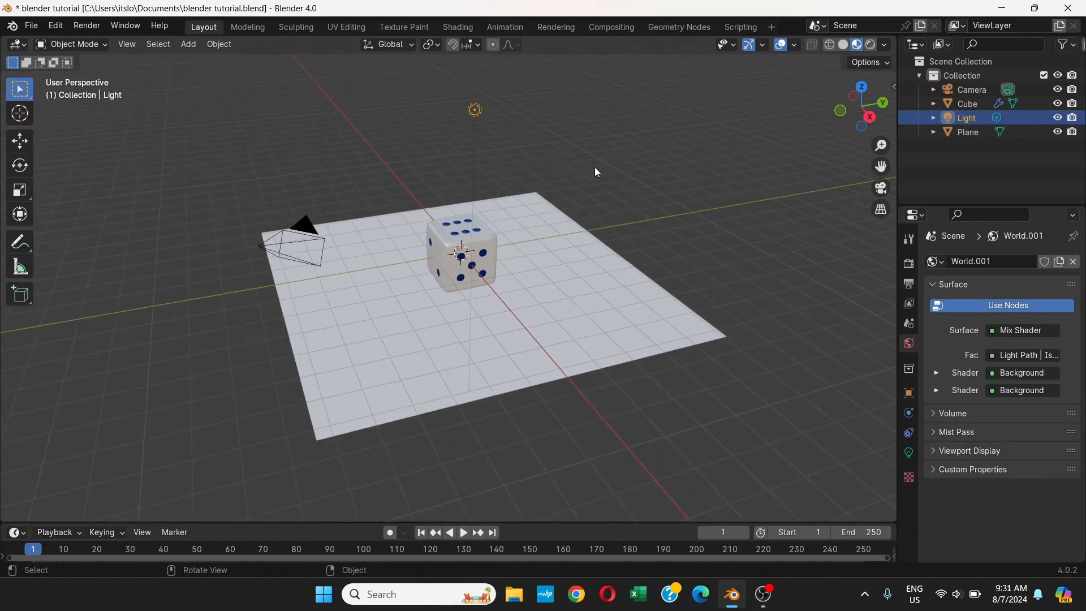
pyautogui.moveTo(595, 167); pyautogui.dragTo(671, 171, button='middle')
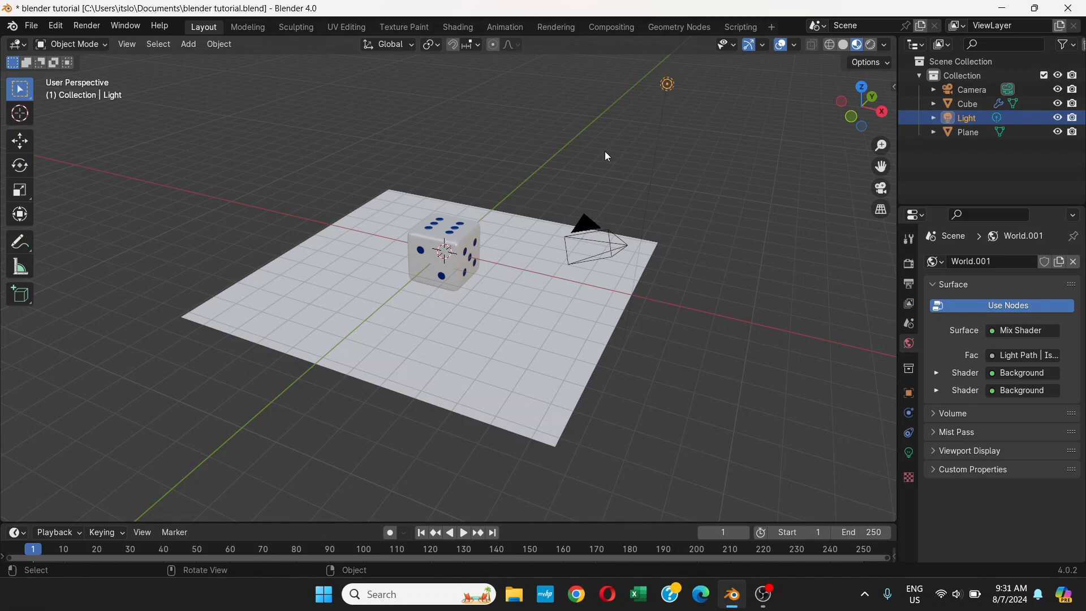
pyautogui.moveTo(654, 105)
pyautogui.mouseDown(button='middle')
pyautogui.moveTo(649, 87)
pyautogui.moveTo(650, 102)
pyautogui.mouseUp(button='middle')
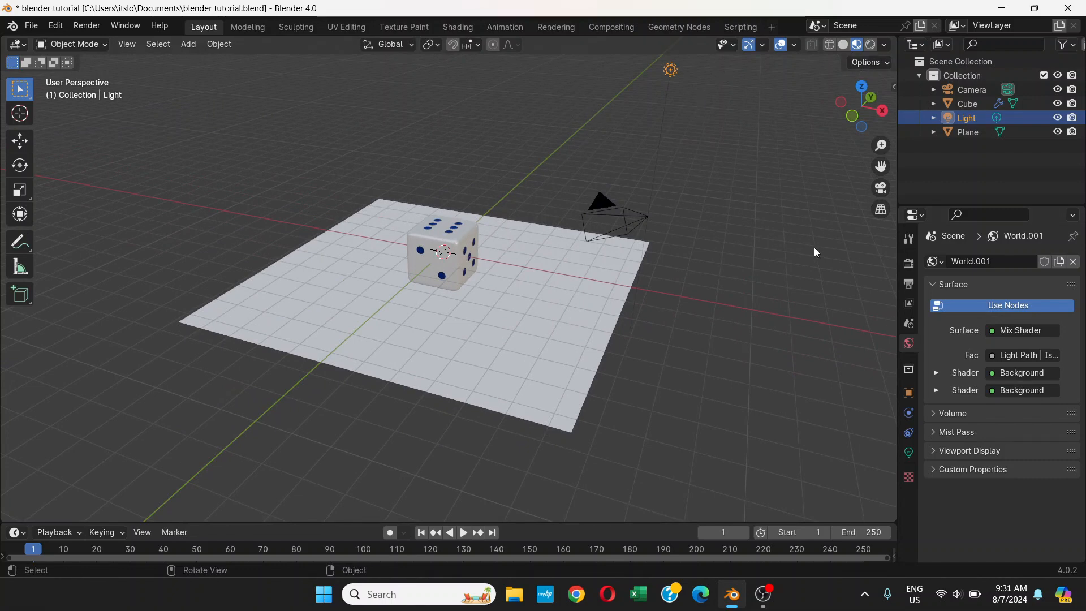
# Step: Switch the viewport to Rendered shading and examine the lighting on the die and the shadow it casts on the plane
pyautogui.click(872, 46)
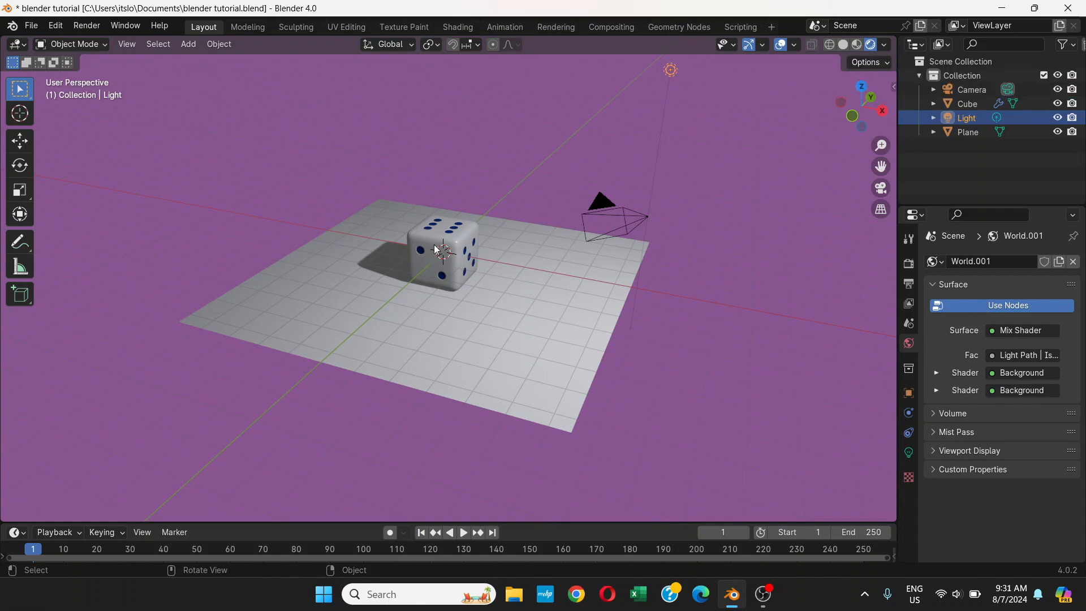
pyautogui.scroll(1, 437, 249)
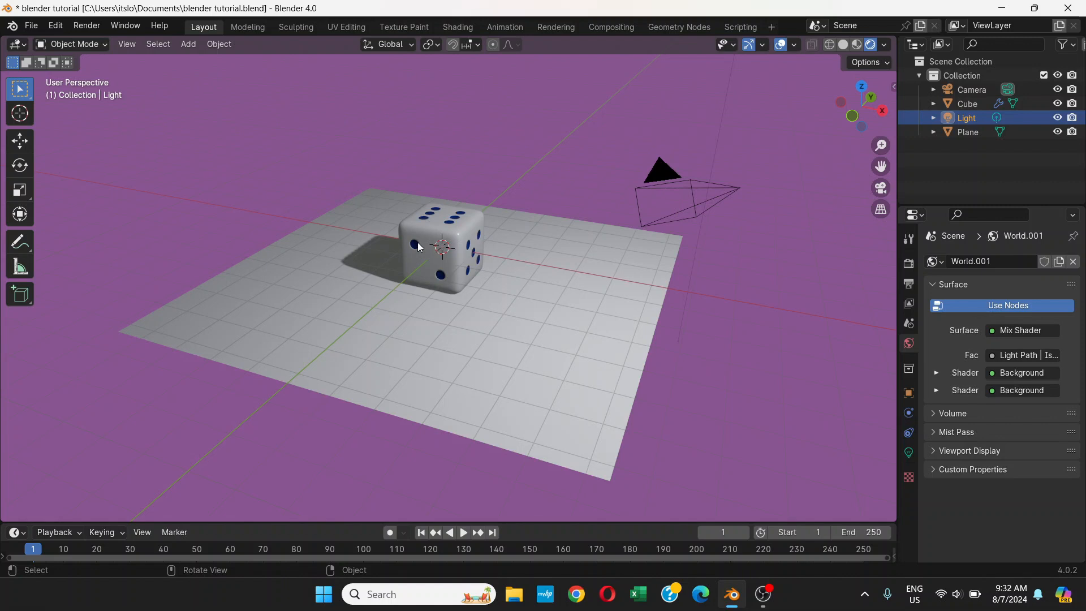
pyautogui.scroll(3, 422, 228)
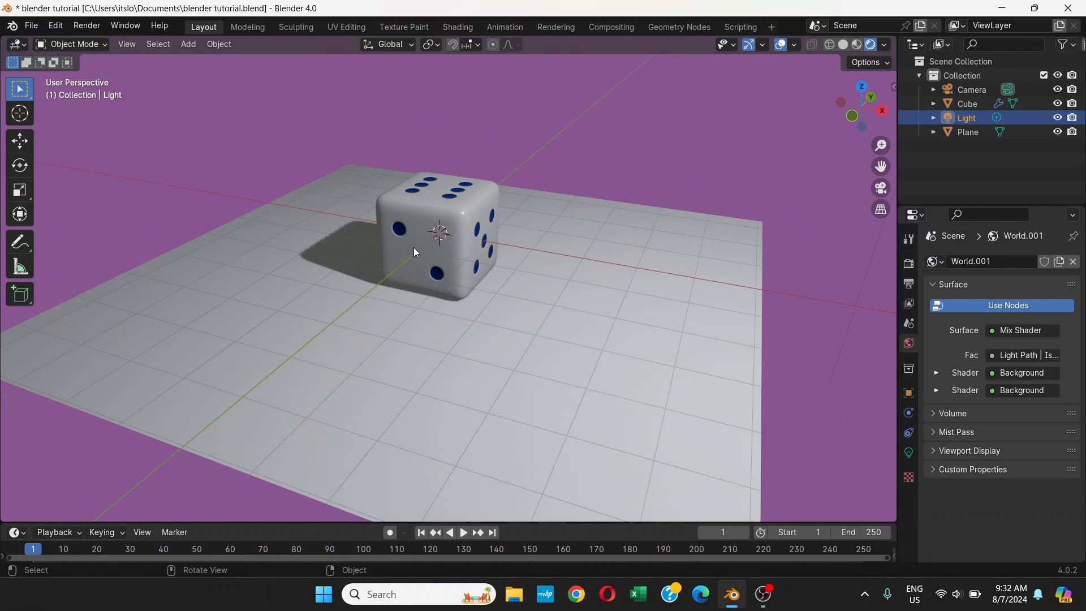
pyautogui.moveTo(415, 246); pyautogui.dragTo(394, 247, button='middle')
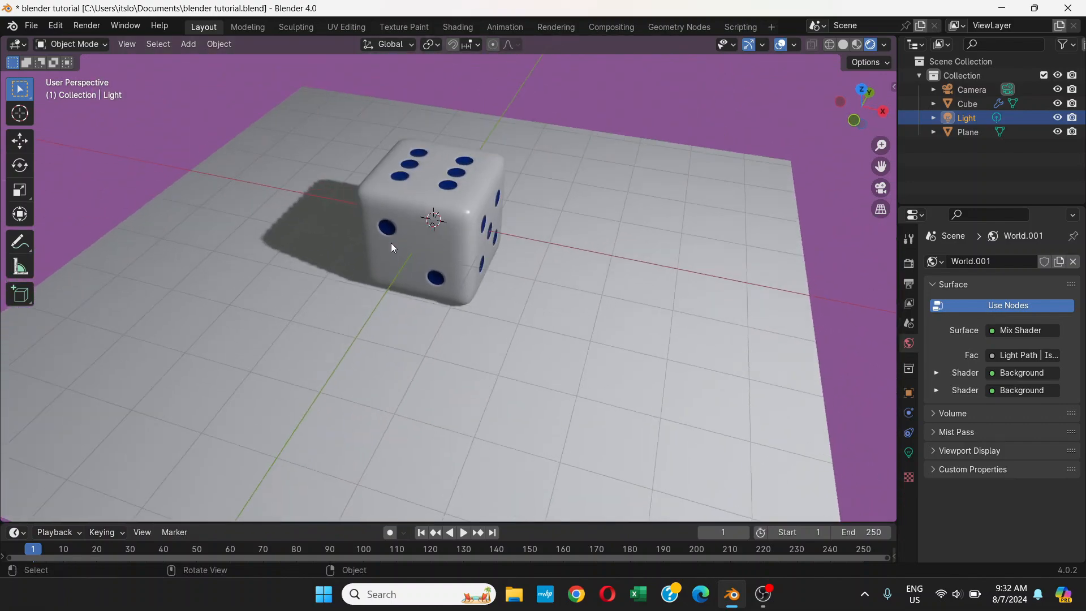
pyautogui.scroll(-2, 379, 250)
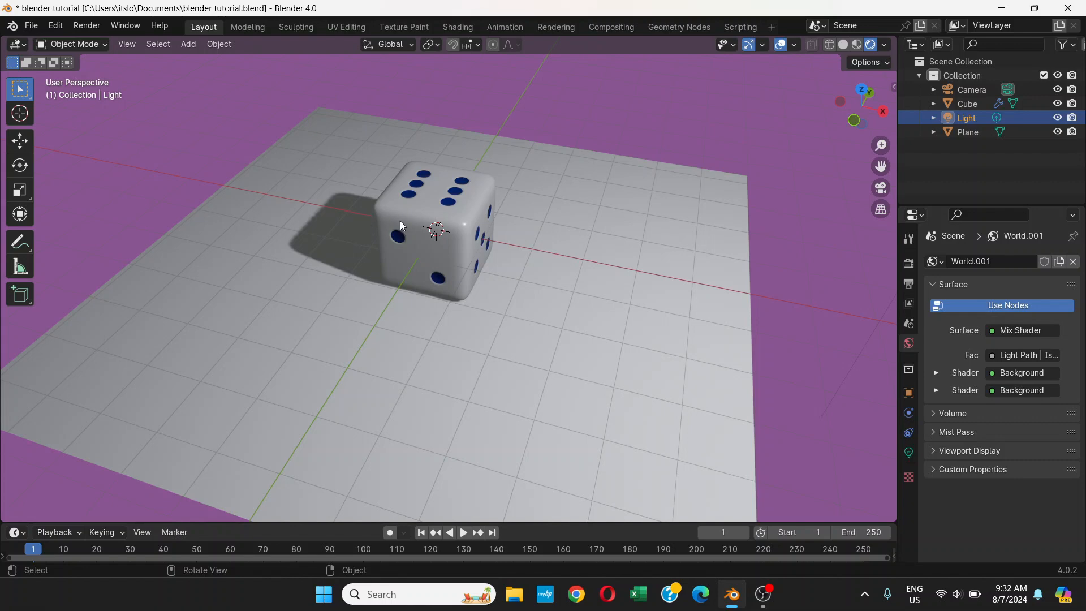
pyautogui.scroll(-4, 408, 254)
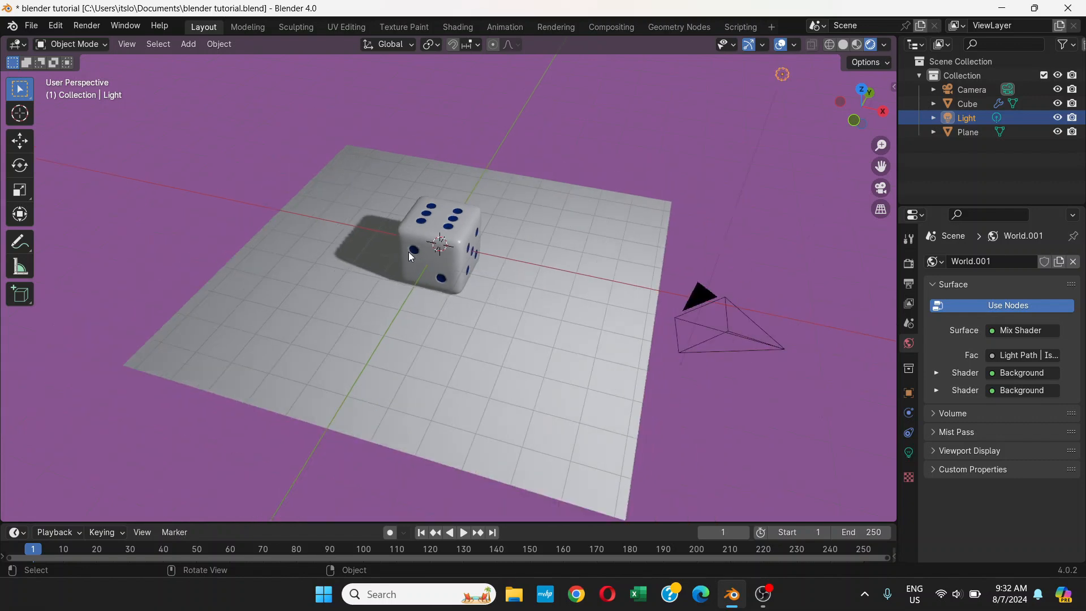
pyautogui.scroll(5, 456, 260)
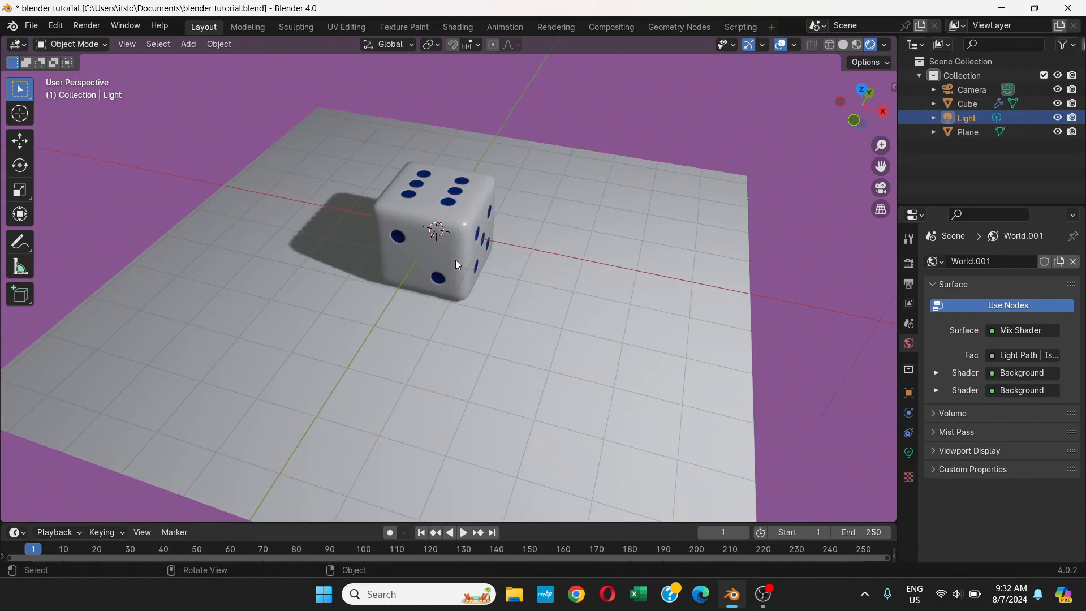
pyautogui.moveTo(456, 259); pyautogui.dragTo(453, 237, button='middle')
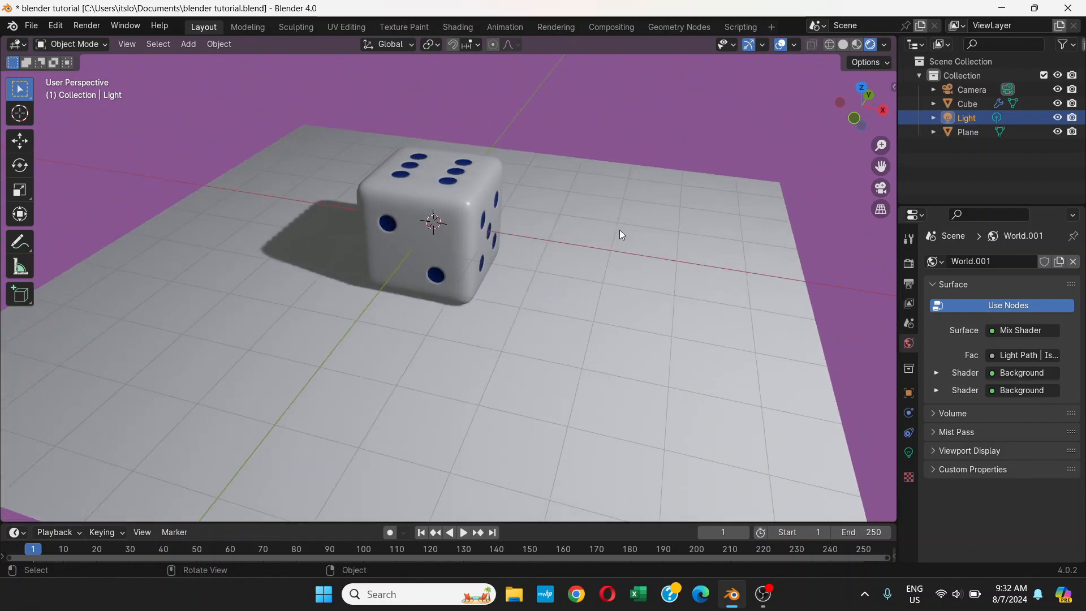
# Step: Check the scene through the camera, render a still image of the die on the plane, and close the render result after inspecting it
pyautogui.click(881, 192)
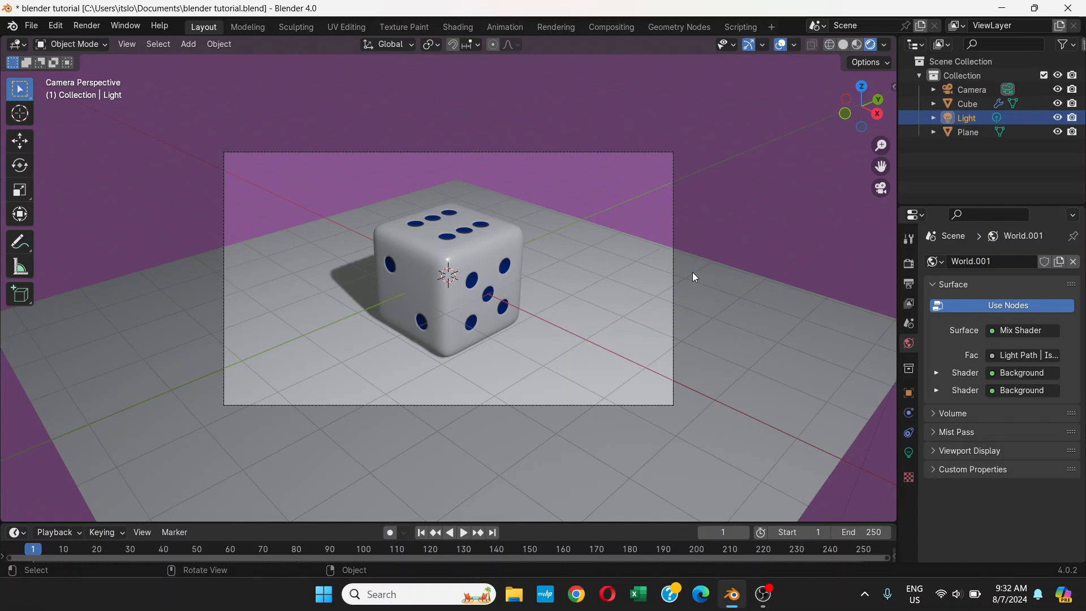
pyautogui.click(882, 192)
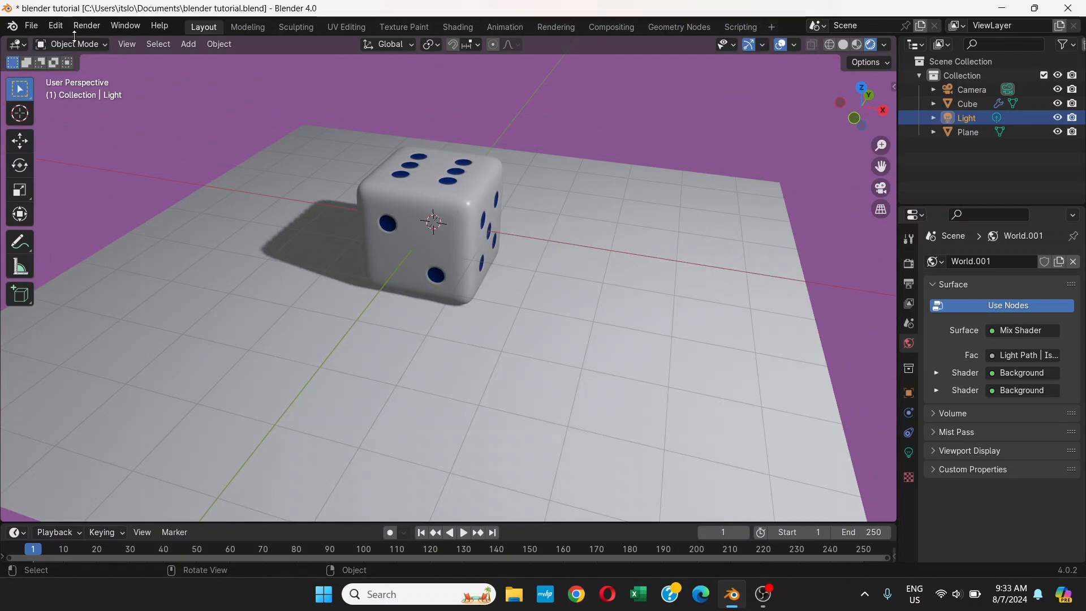
pyautogui.click(91, 27)
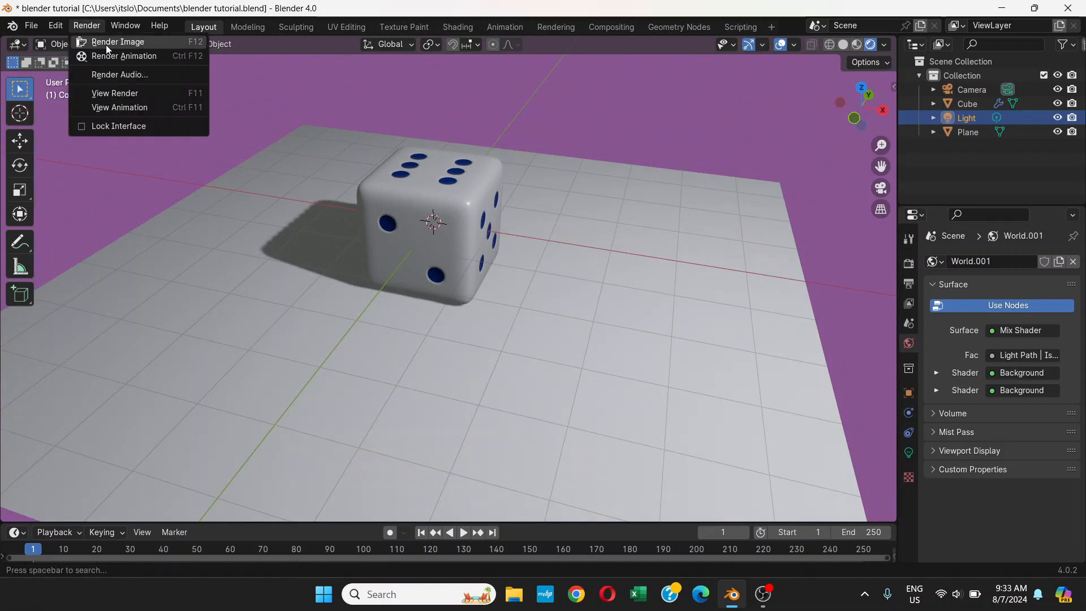
pyautogui.click(107, 43)
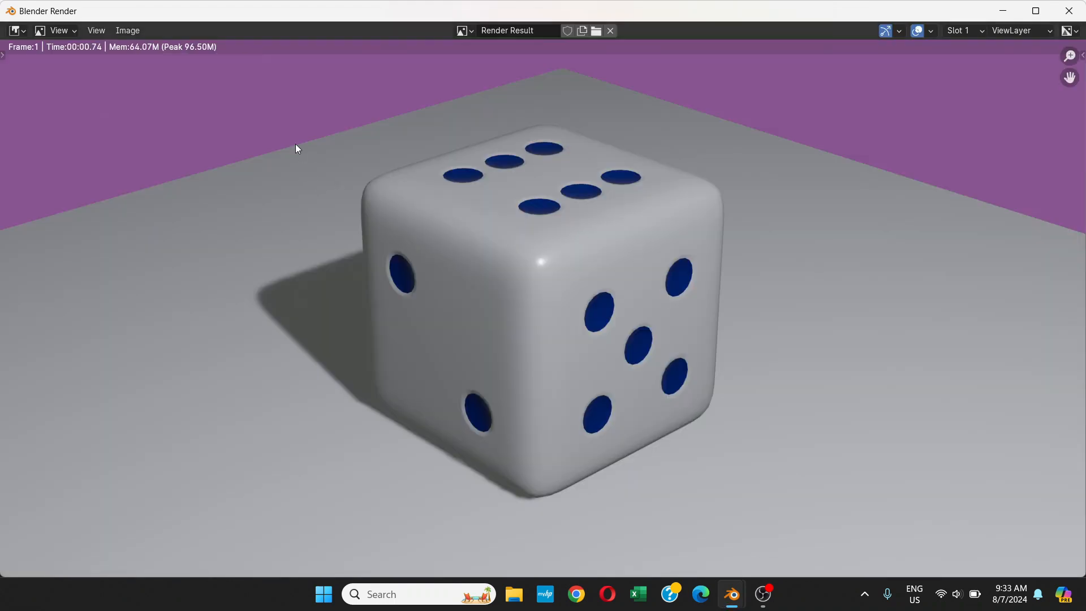
pyautogui.scroll(-3, 574, 269)
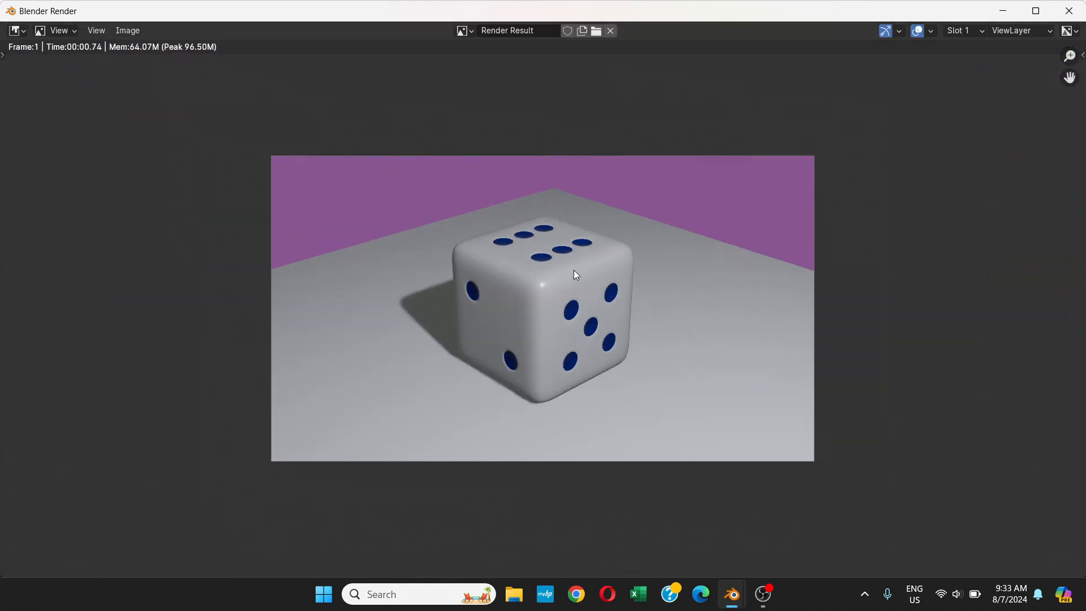
pyautogui.scroll(2, 572, 300)
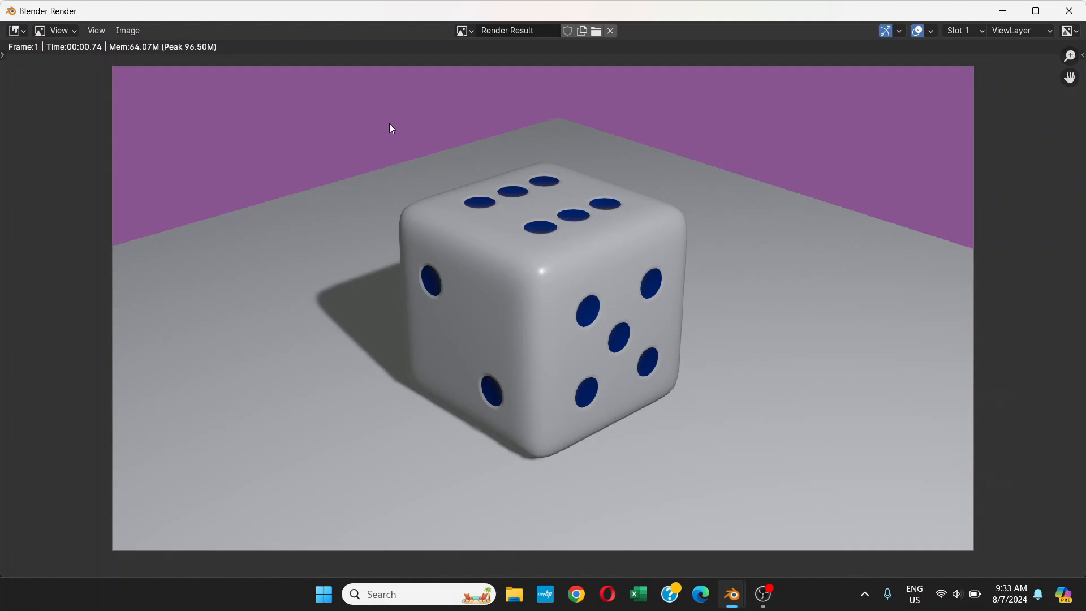
pyautogui.scroll(-2, 591, 232)
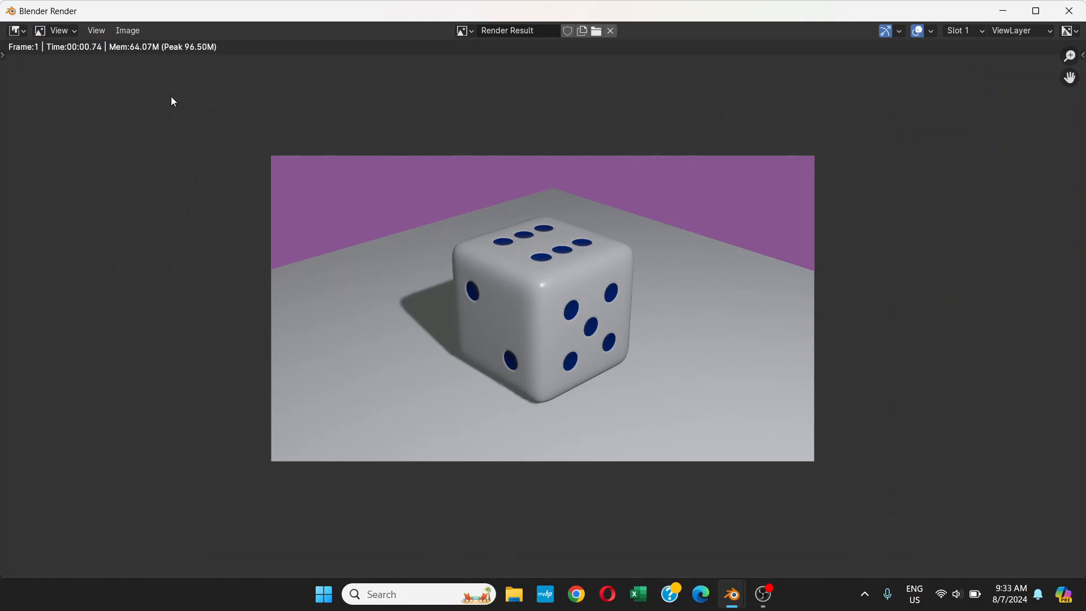
pyautogui.click(1074, 16)
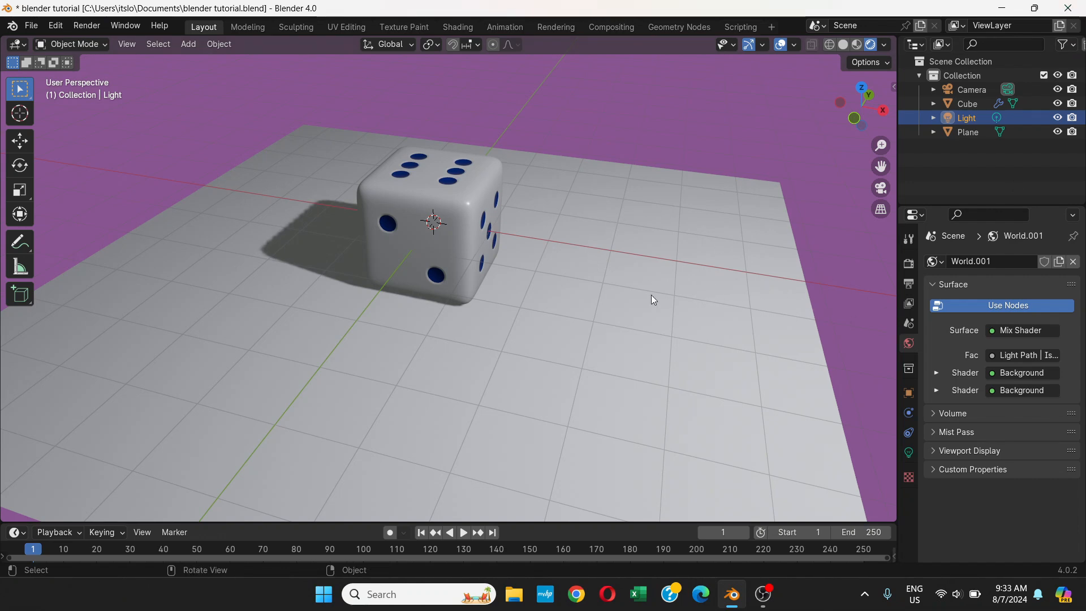
# Step: Examine the die and its shadow on the plane from several angles and distances in Rendered shading
pyautogui.moveTo(581, 290); pyautogui.dragTo(693, 290, button='middle')
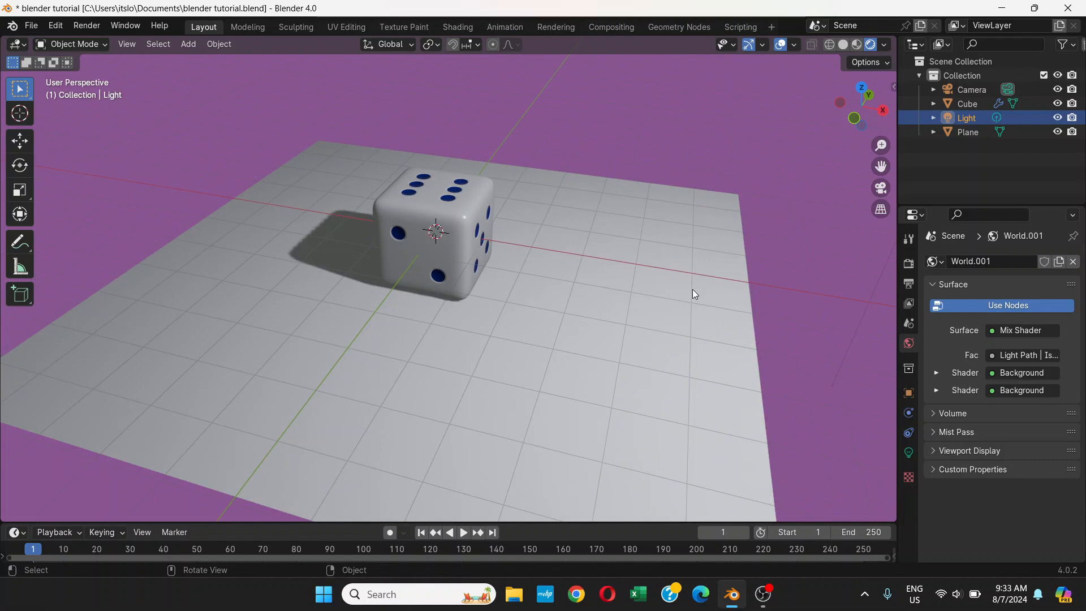
pyautogui.scroll(2, 596, 276)
pyautogui.scroll(-2, 596, 273)
pyautogui.scroll(2, 578, 274)
pyautogui.scroll(-1, 556, 275)
pyautogui.scroll(1, 559, 263)
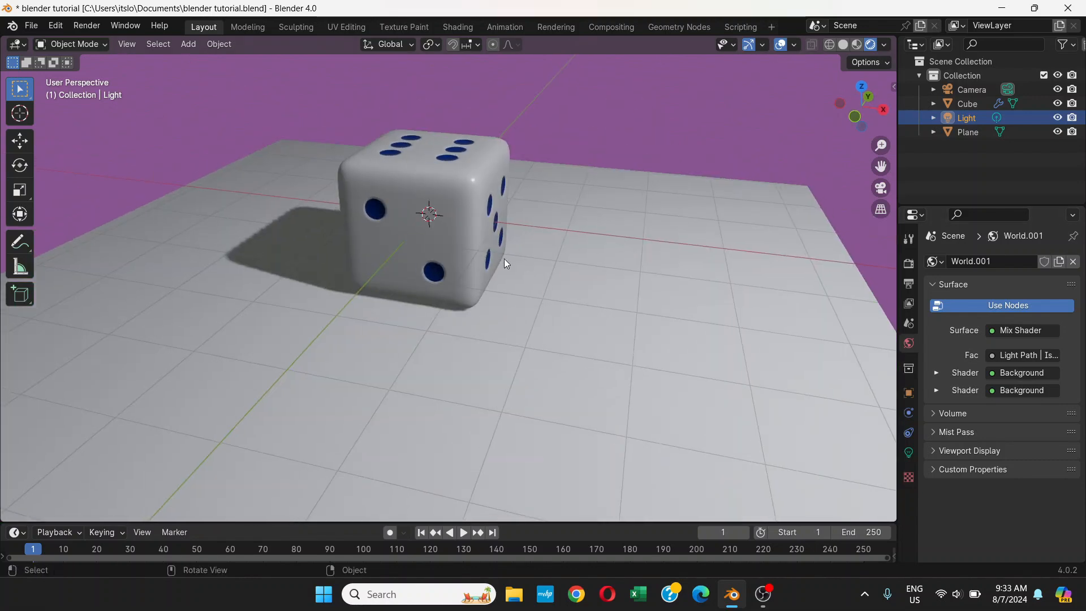
pyautogui.scroll(1, 503, 262)
pyautogui.moveTo(520, 249); pyautogui.dragTo(487, 238, button='middle')
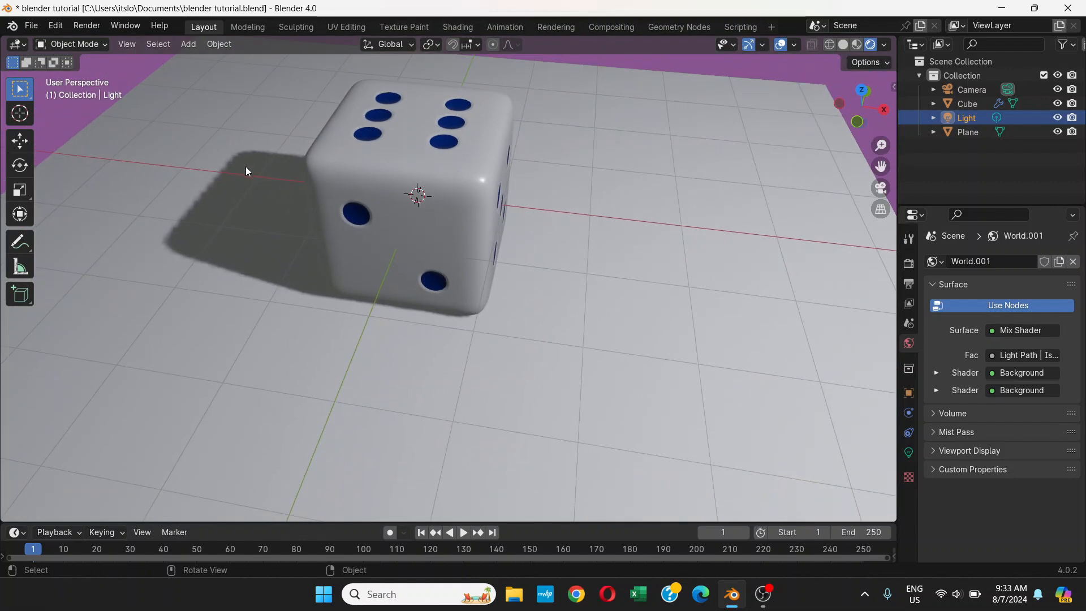
# Step: Render a still image of the die from the camera, view the whole frame, and close the render result
pyautogui.click(86, 26)
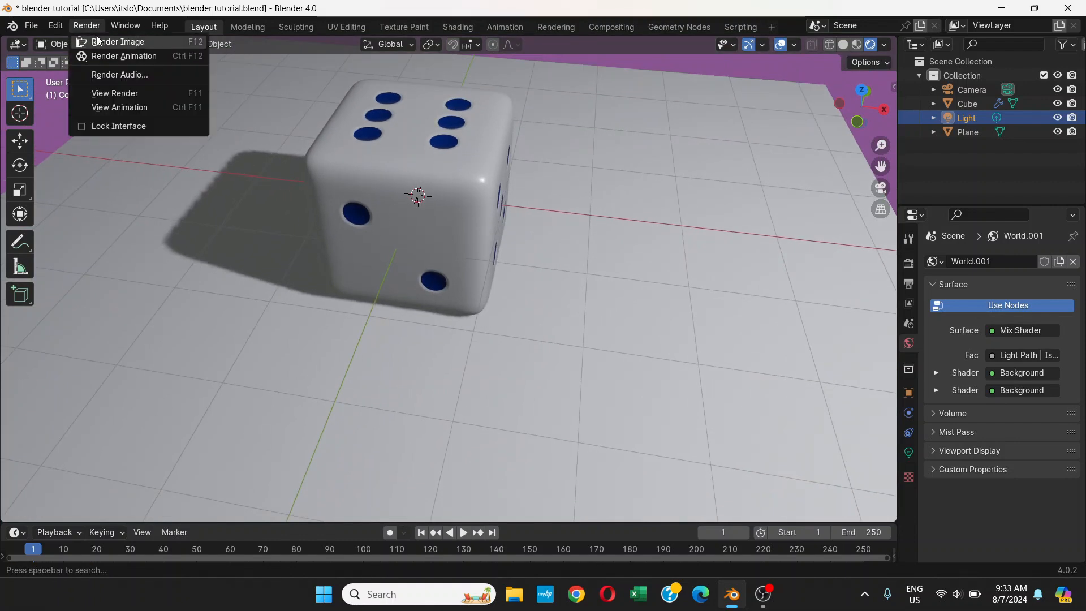
pyautogui.click(99, 42)
pyautogui.scroll(-2, 522, 206)
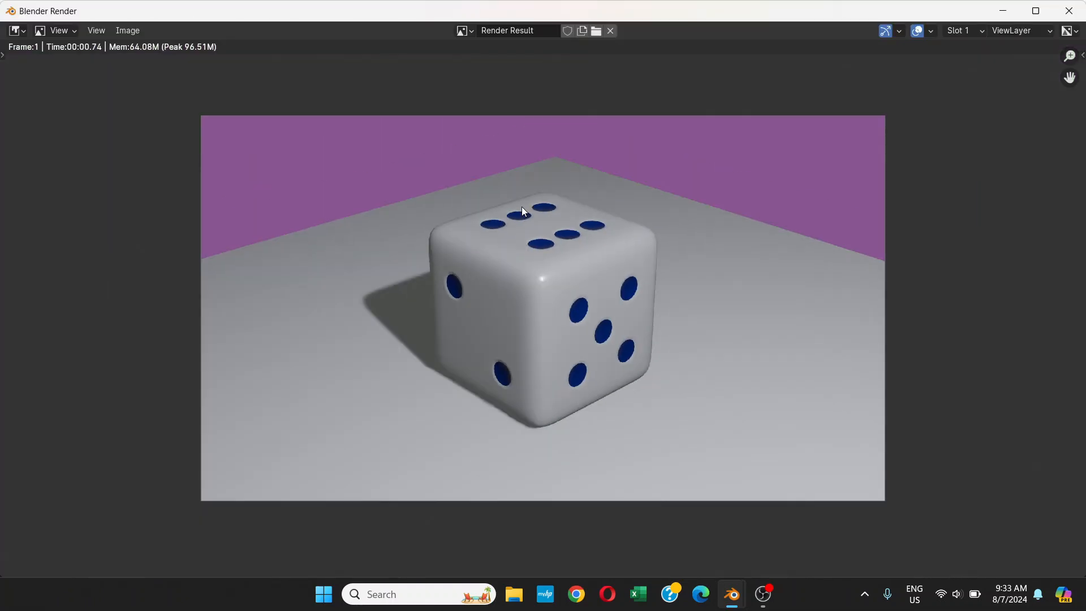
pyautogui.click(1069, 11)
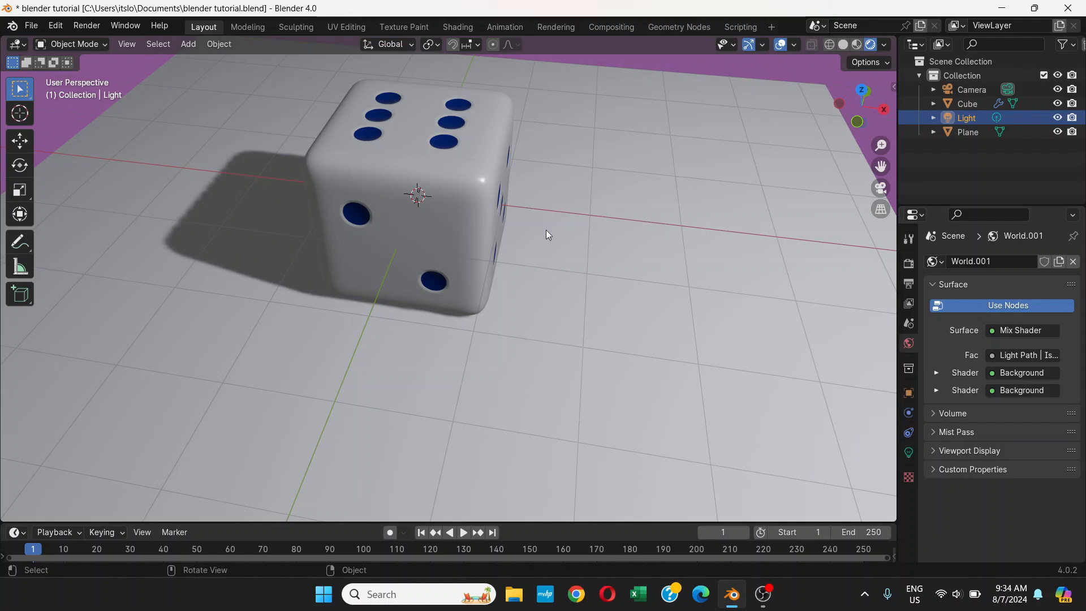
# Step: Select the die and set the transmission weight of its cube material to 1.000, checking the effect from other angles
pyautogui.click(474, 170)
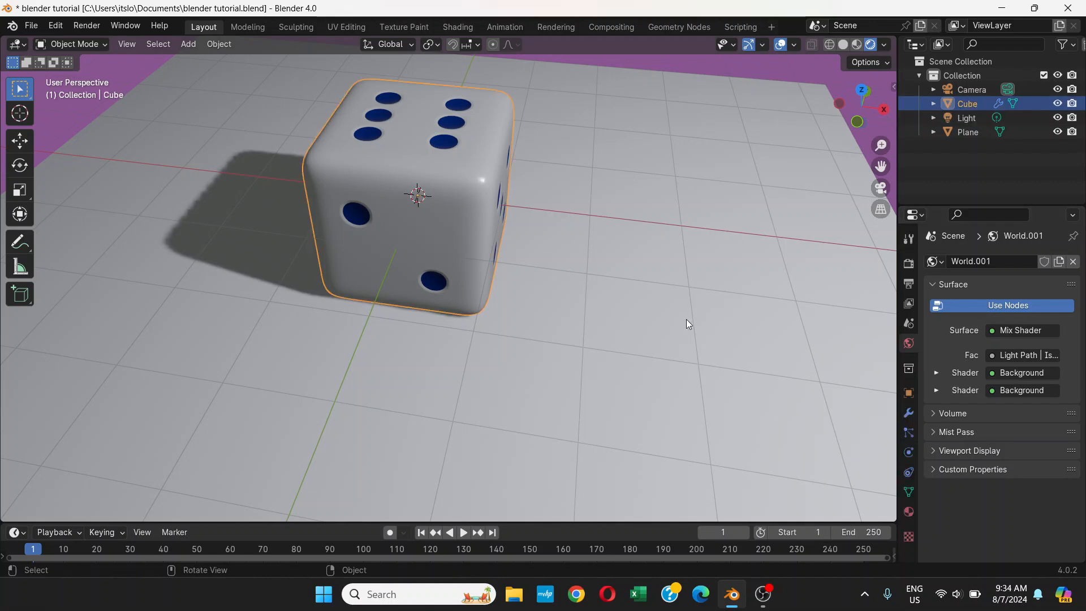
pyautogui.click(910, 510)
pyautogui.scroll(-6, 962, 368)
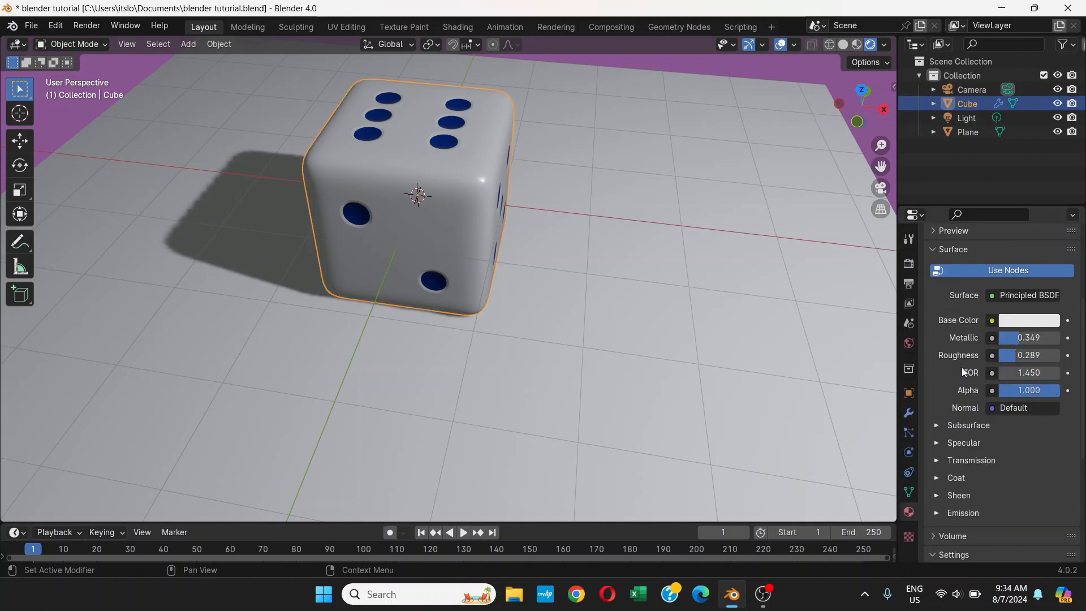
pyautogui.scroll(-2, 970, 348)
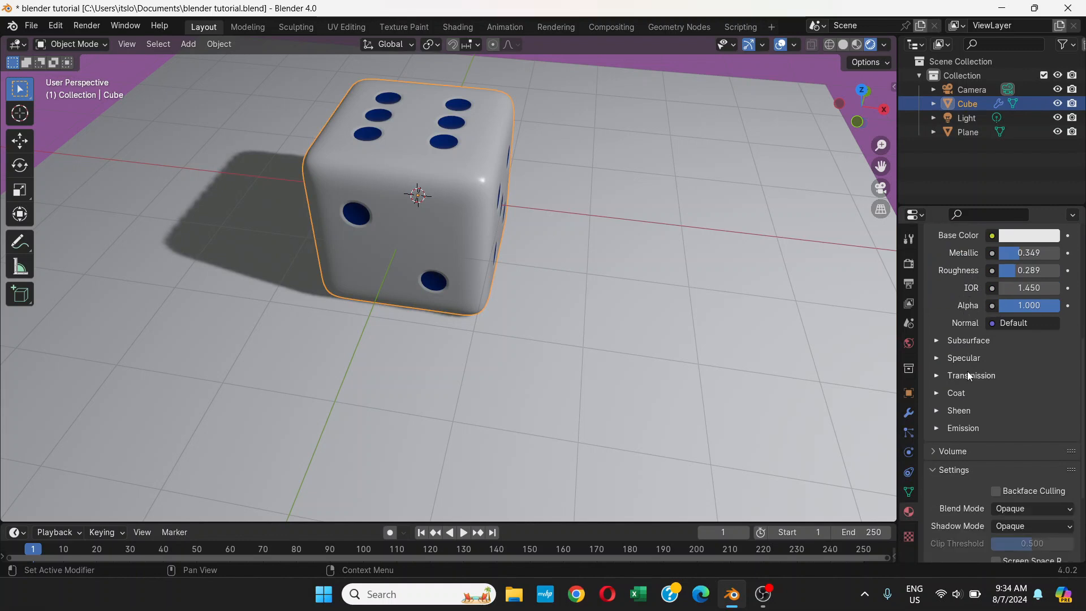
pyautogui.click(939, 375)
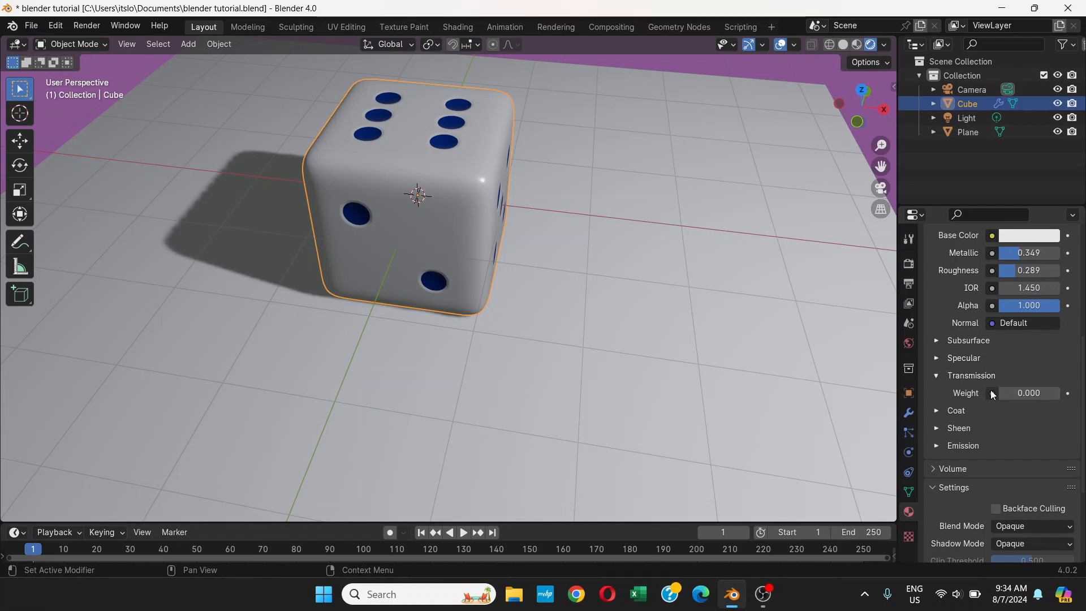
pyautogui.moveTo(1000, 393); pyautogui.dragTo(1060, 393)
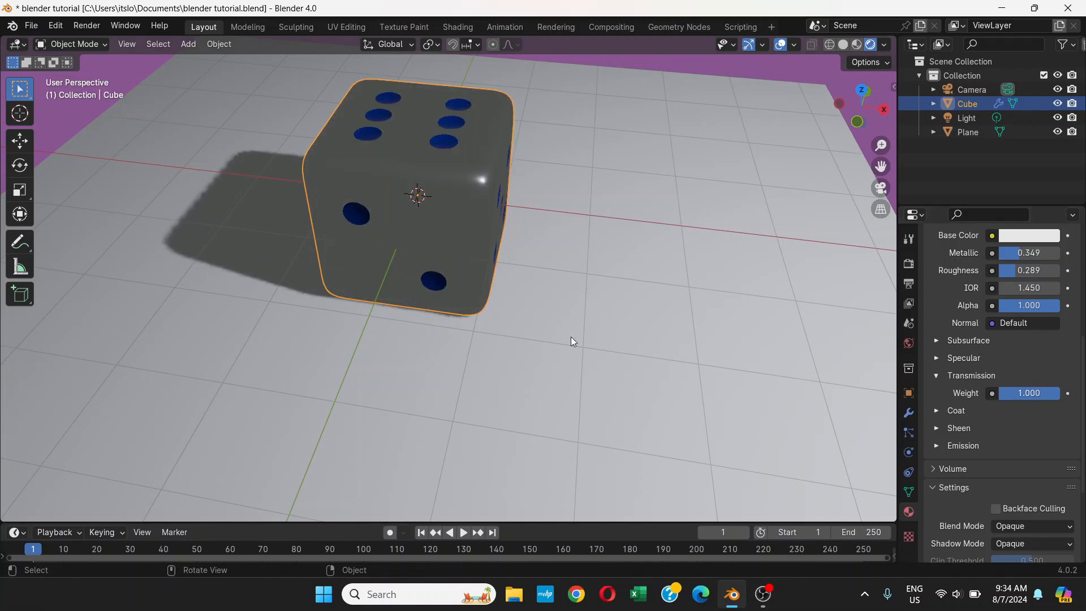
pyautogui.moveTo(571, 338); pyautogui.dragTo(464, 273, button='middle')
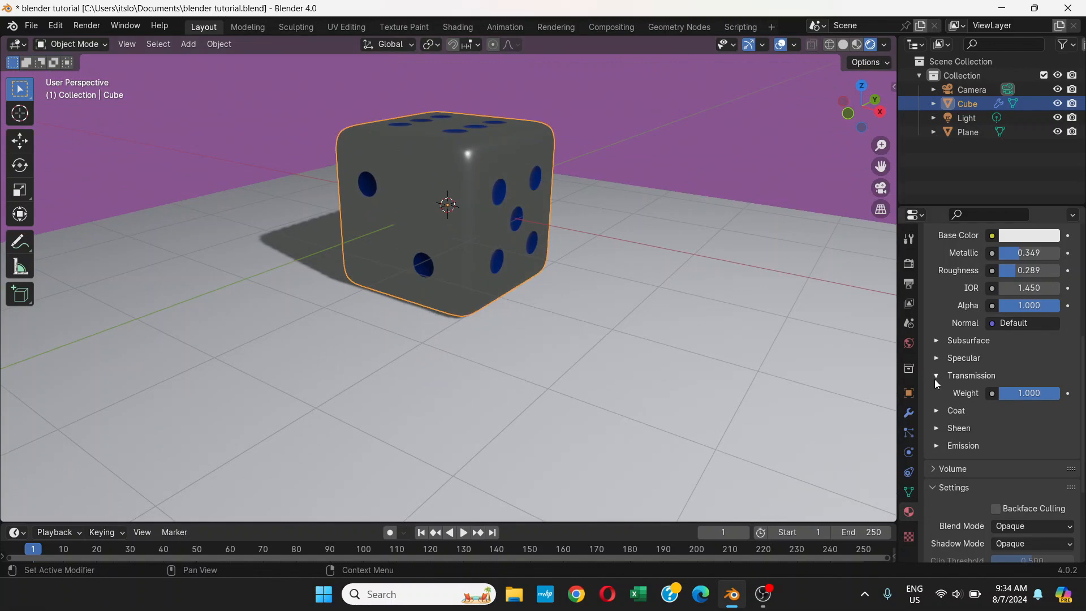
pyautogui.moveTo(511, 296)
pyautogui.mouseDown(button='middle')
pyautogui.moveTo(482, 332)
pyautogui.moveTo(443, 337)
pyautogui.moveTo(545, 289)
pyautogui.moveTo(507, 298)
pyautogui.mouseUp(button='middle')
pyautogui.scroll(-3, 555, 293)
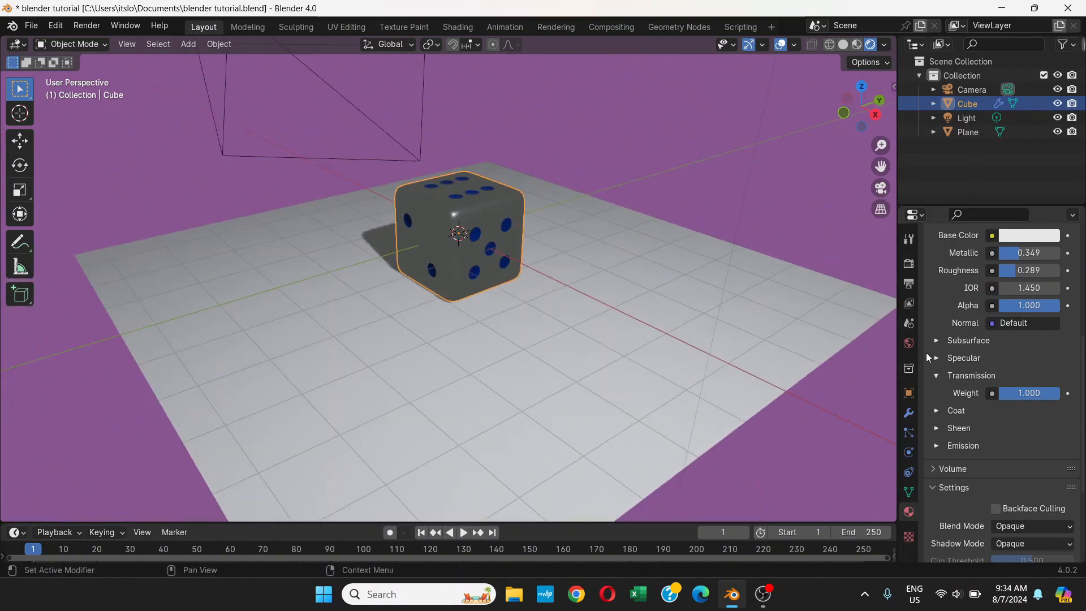
# Step: Show the scene's render settings, render a still image of the die with EEVEE, and close the result after viewing it
pyautogui.scroll(10, 927, 352)
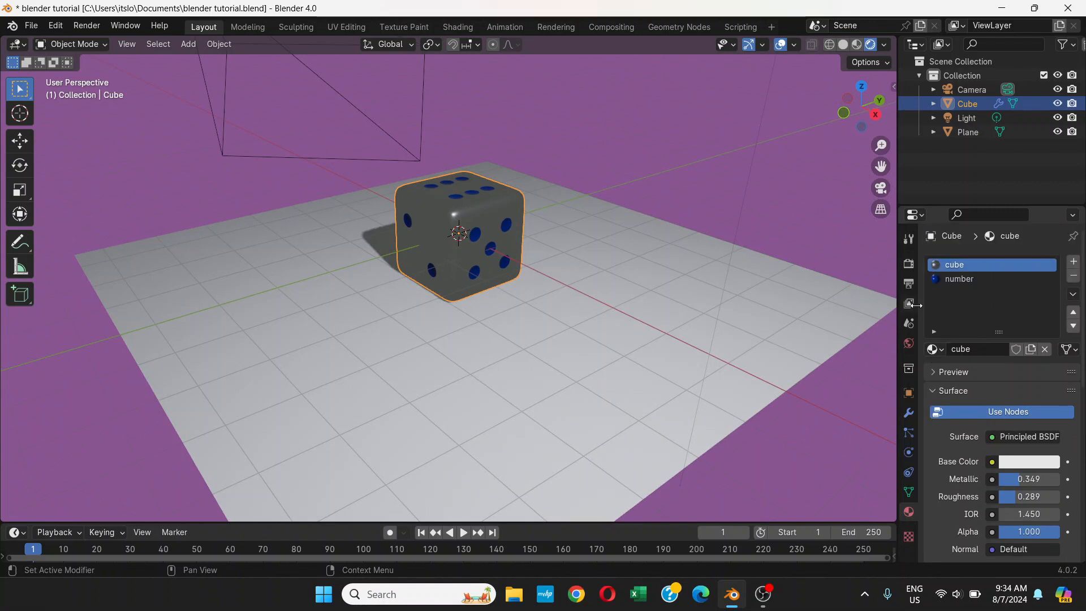
pyautogui.click(909, 264)
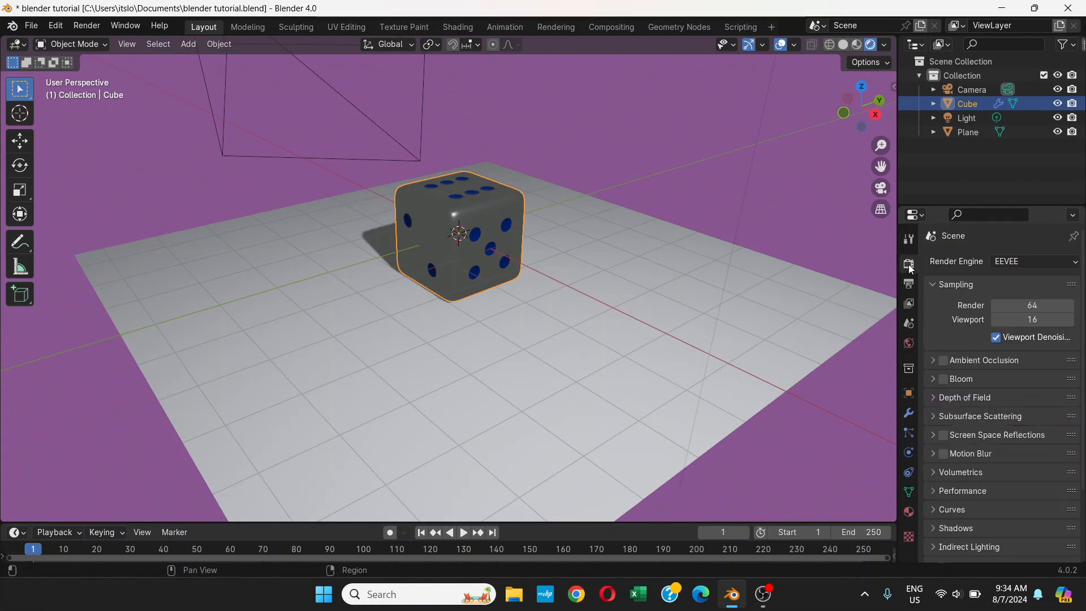
pyautogui.click(79, 26)
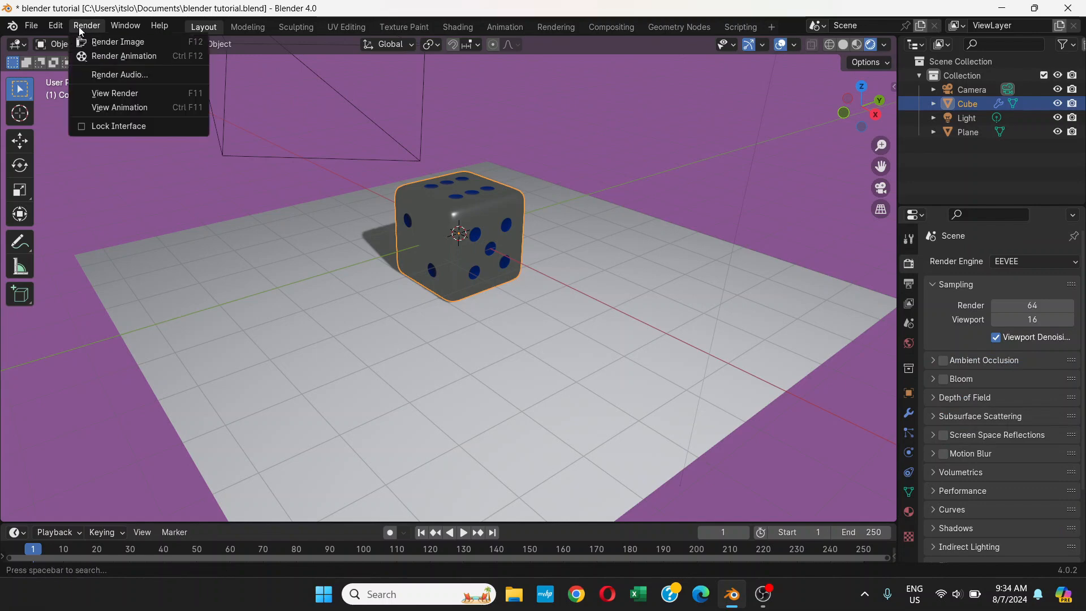
pyautogui.click(103, 42)
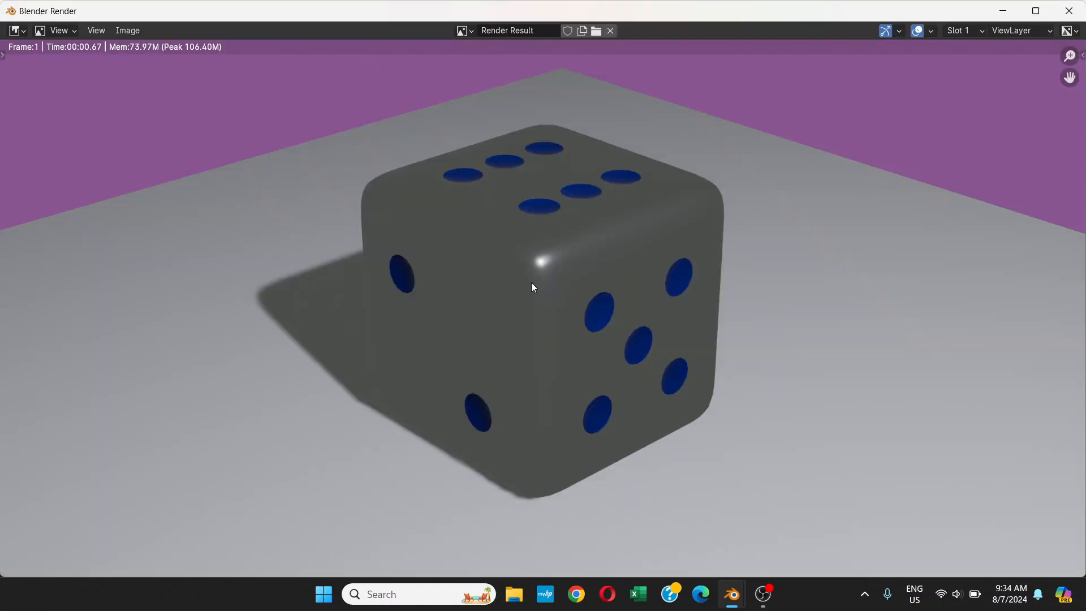
pyautogui.scroll(-2, 554, 319)
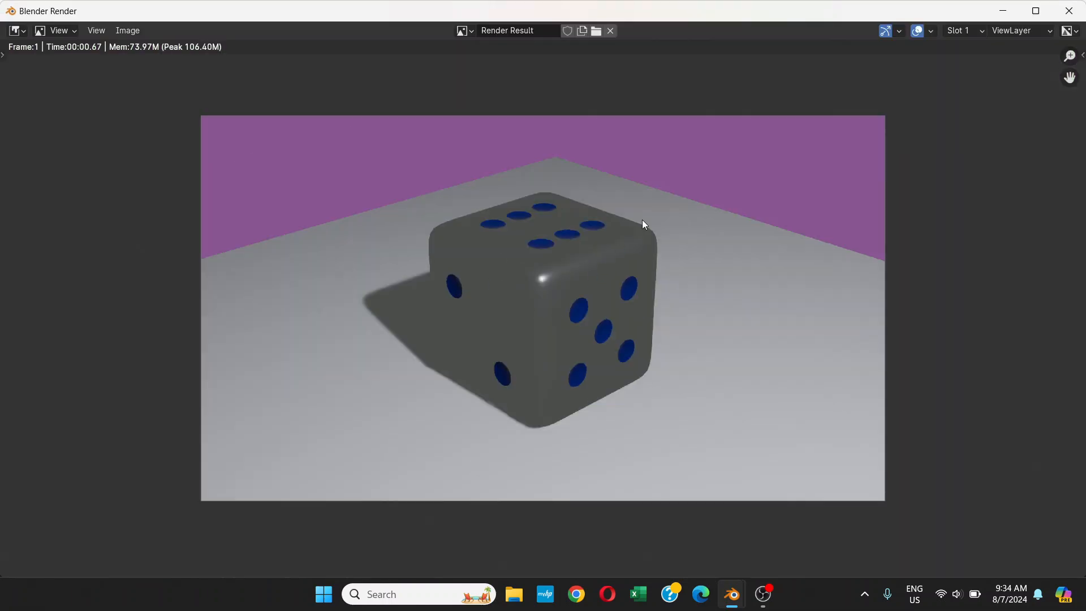
pyautogui.click(1069, 11)
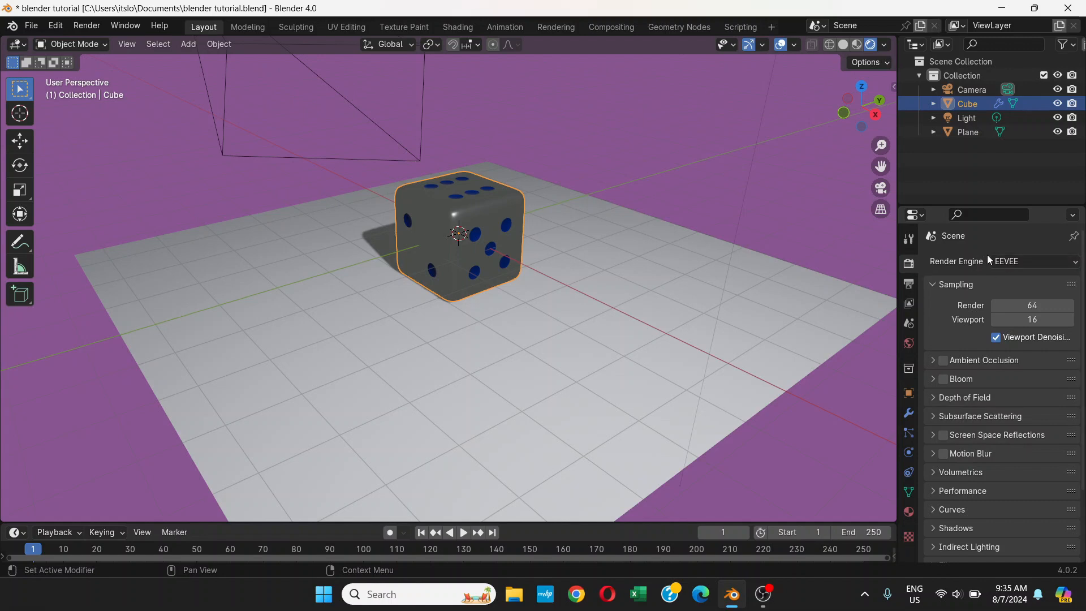
# Step: Try the Workbench render engine on the scene and switch to Cycles to inspect its settings and the transmissive die
pyautogui.click(1073, 264)
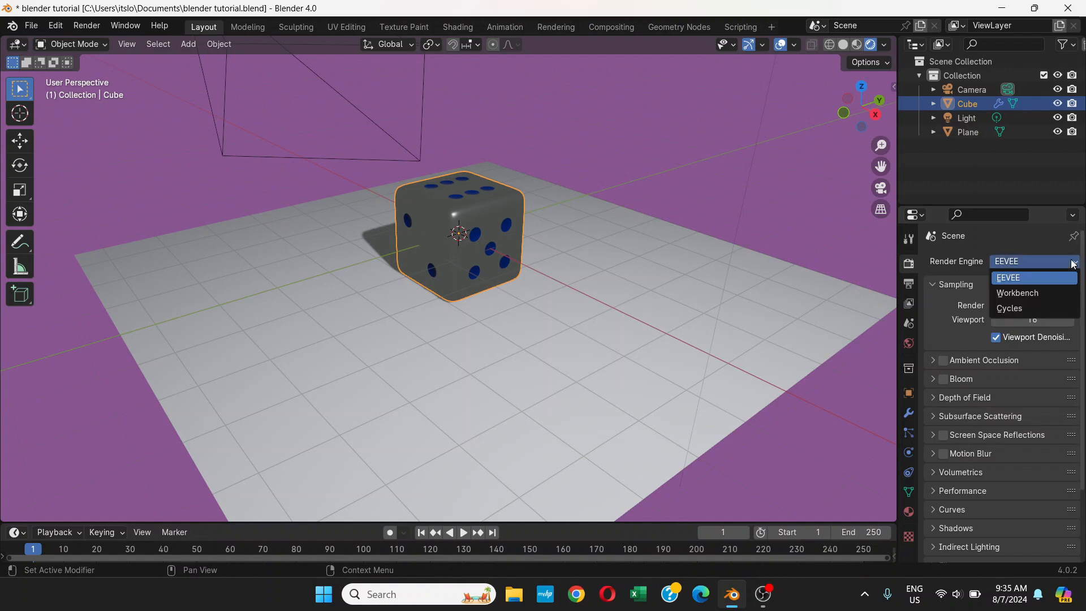
pyautogui.click(1018, 295)
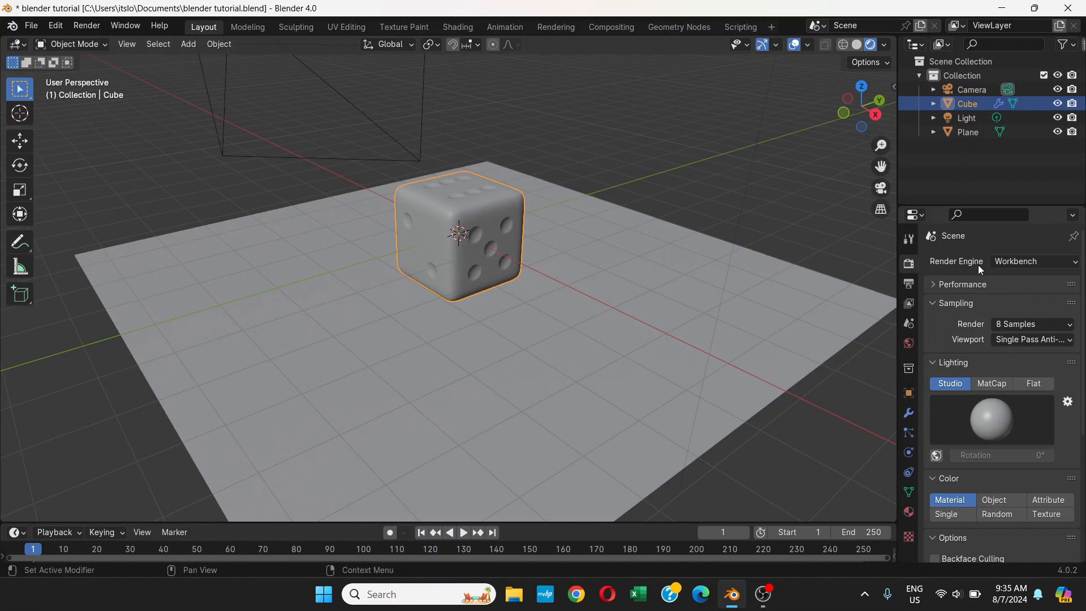
pyautogui.click(1020, 264)
pyautogui.click(1019, 309)
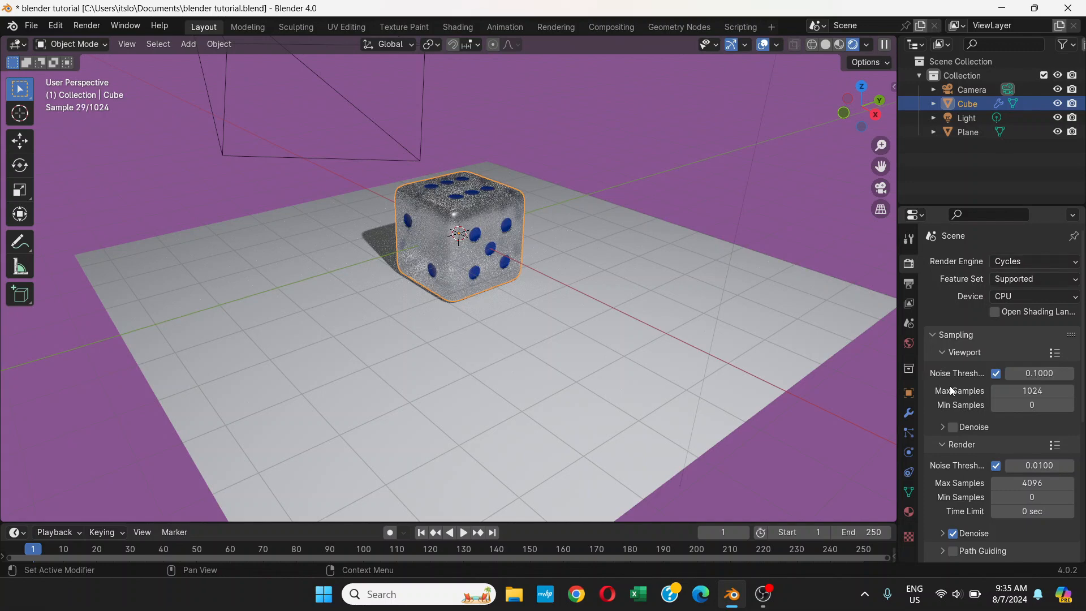
pyautogui.scroll(-4, 951, 389)
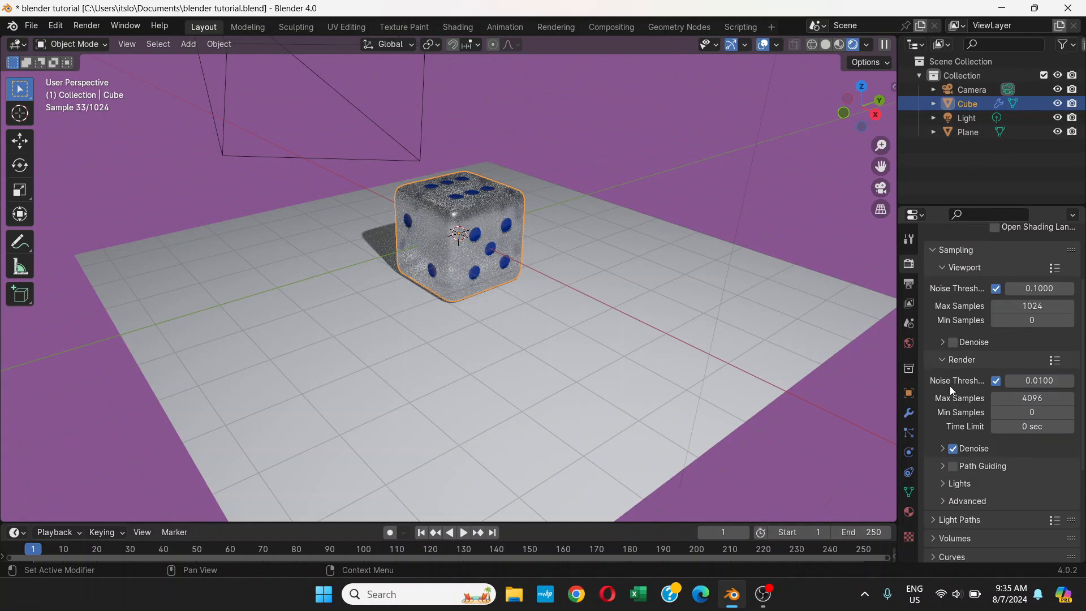
pyautogui.scroll(-6, 970, 447)
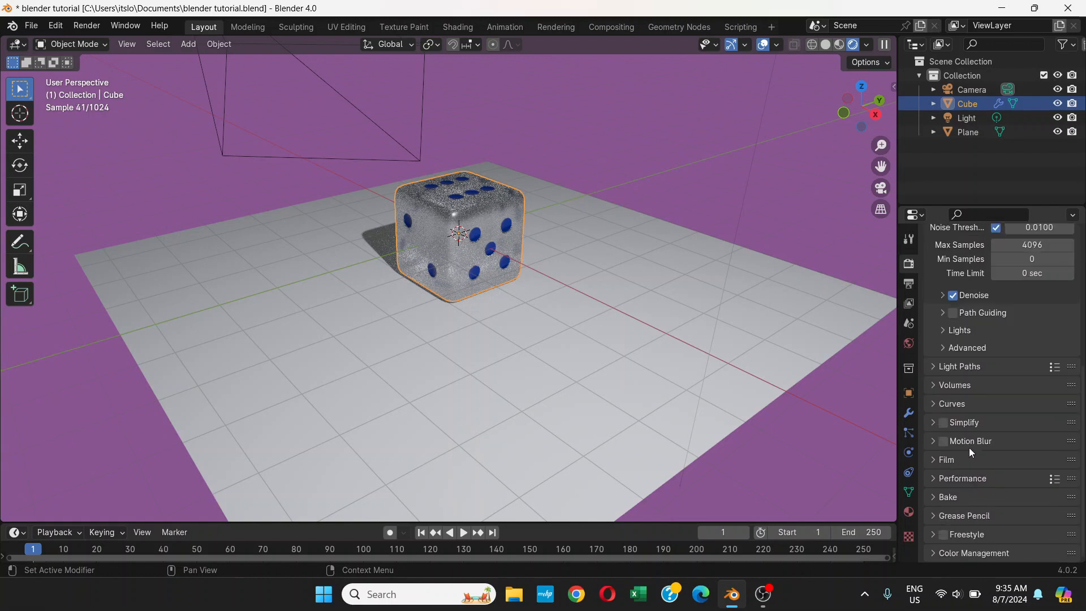
pyautogui.scroll(7, 970, 447)
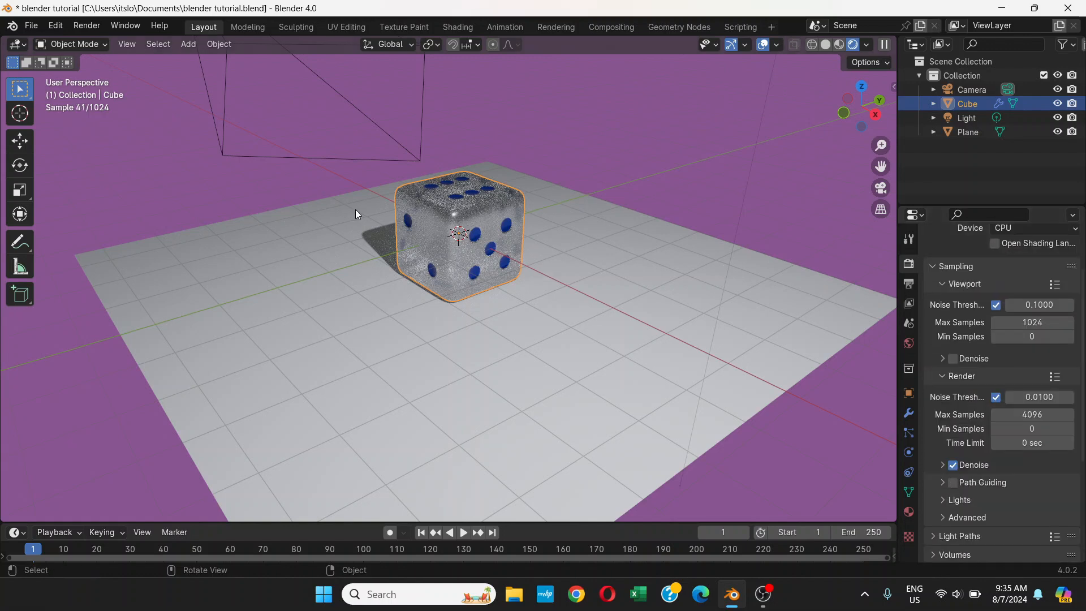
pyautogui.scroll(3, 475, 264)
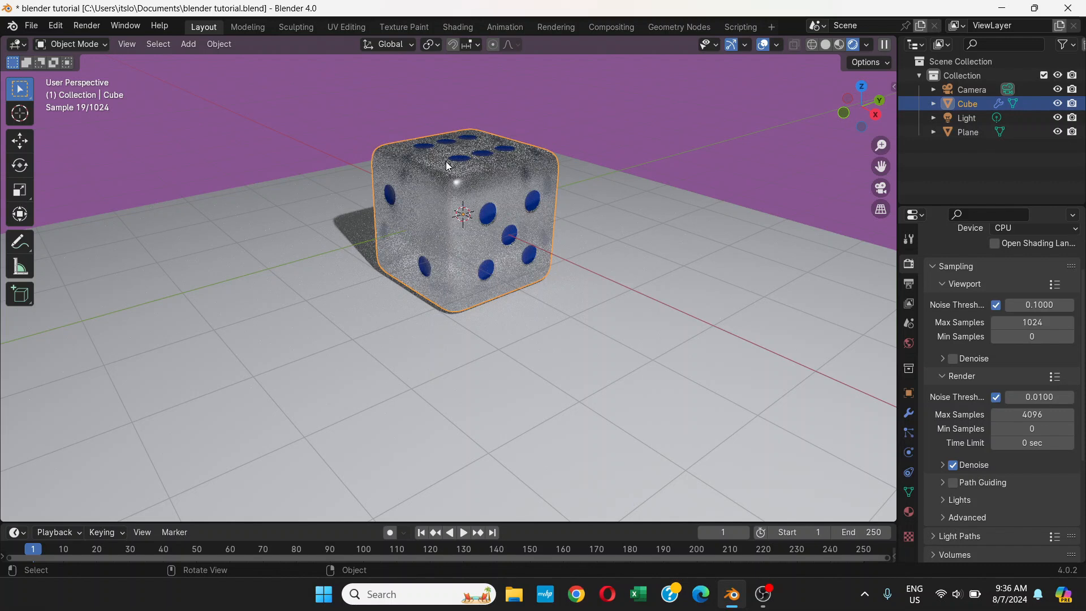
# Step: Switch the render engine to EEVEE and back to Cycles to compare how the die's transmission looks
pyautogui.scroll(3, 976, 348)
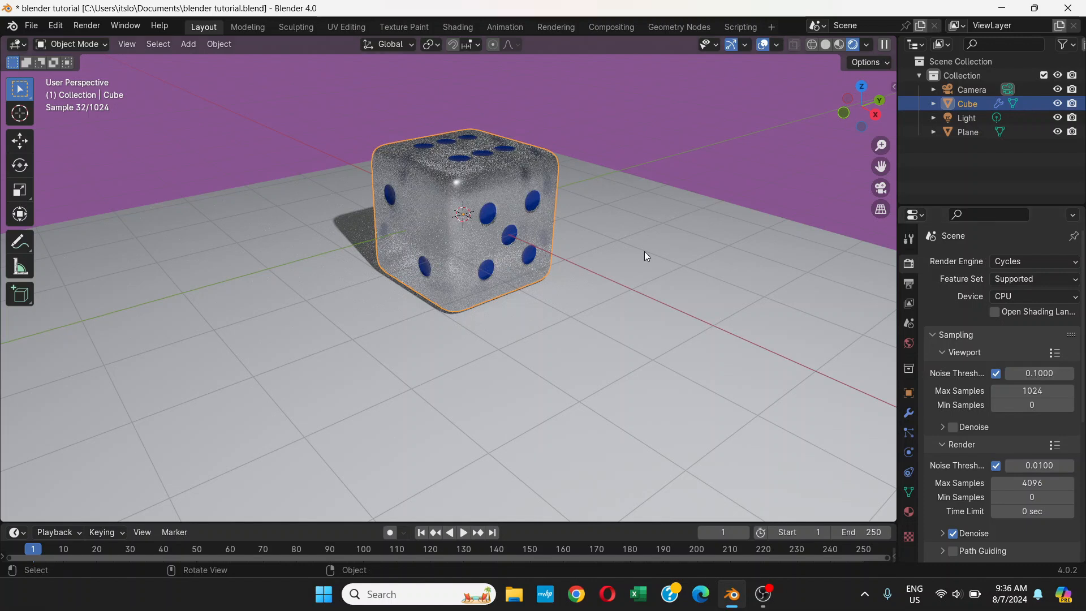
pyautogui.click(1009, 262)
pyautogui.click(1017, 278)
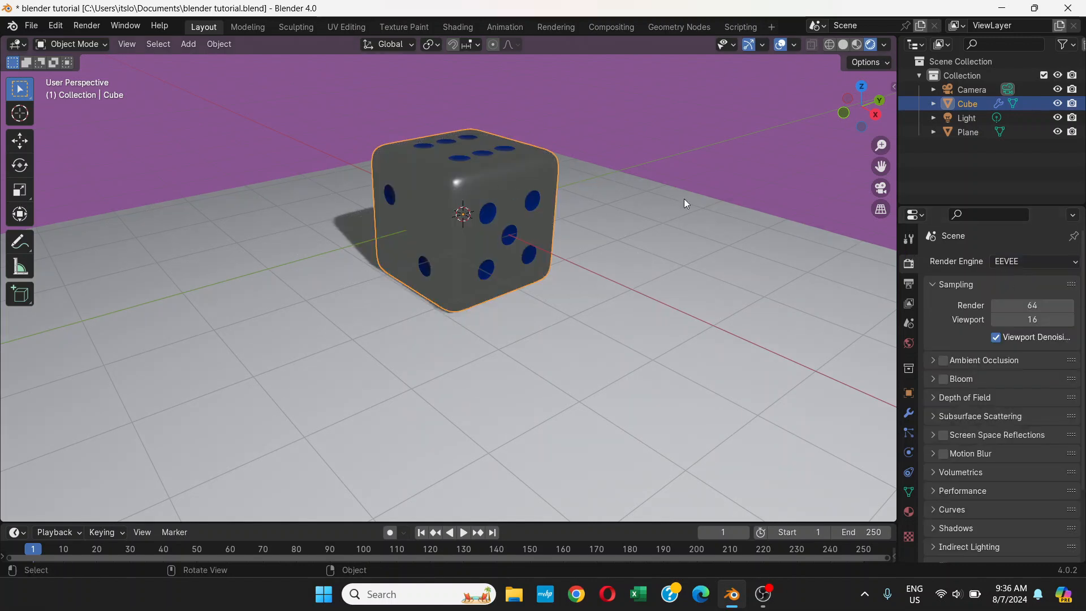
pyautogui.click(1037, 264)
pyautogui.click(1026, 308)
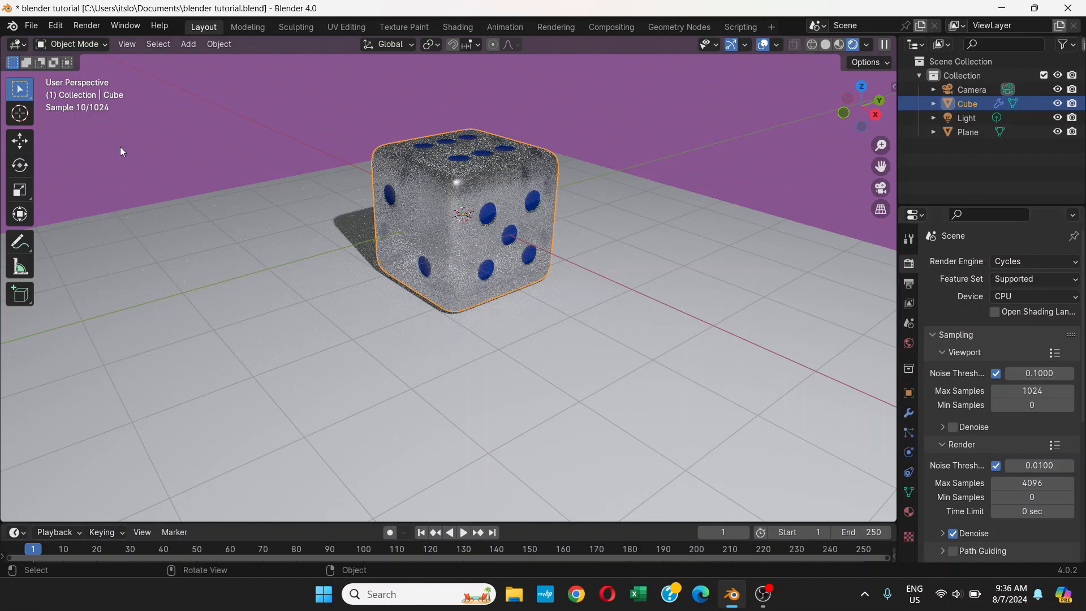
# Step: Start a Cycles render of the die, inspect the image in progress, and close the render window
pyautogui.click(90, 25)
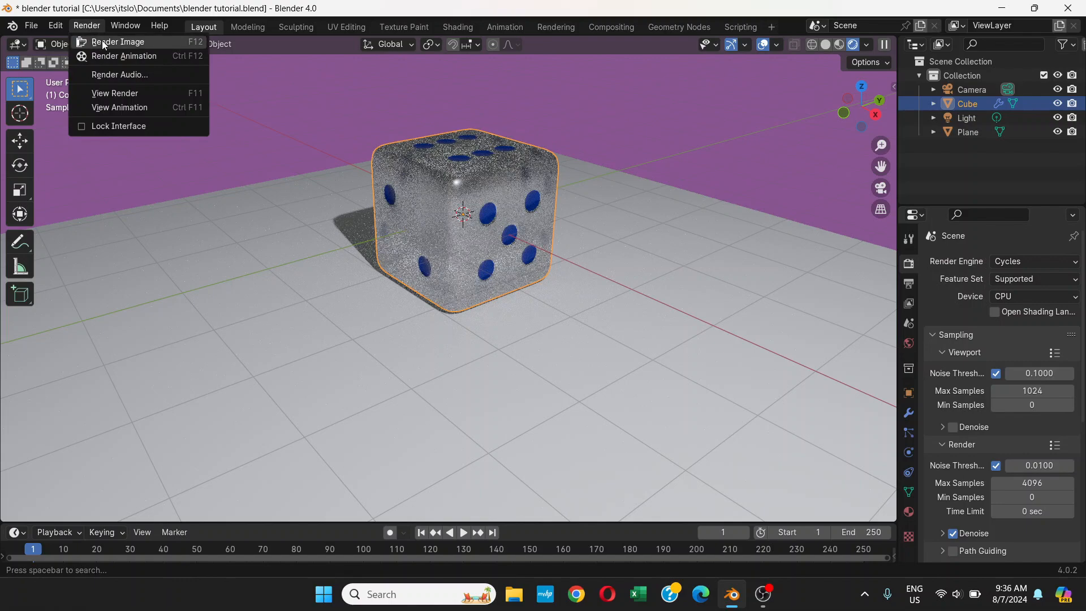
pyautogui.click(103, 44)
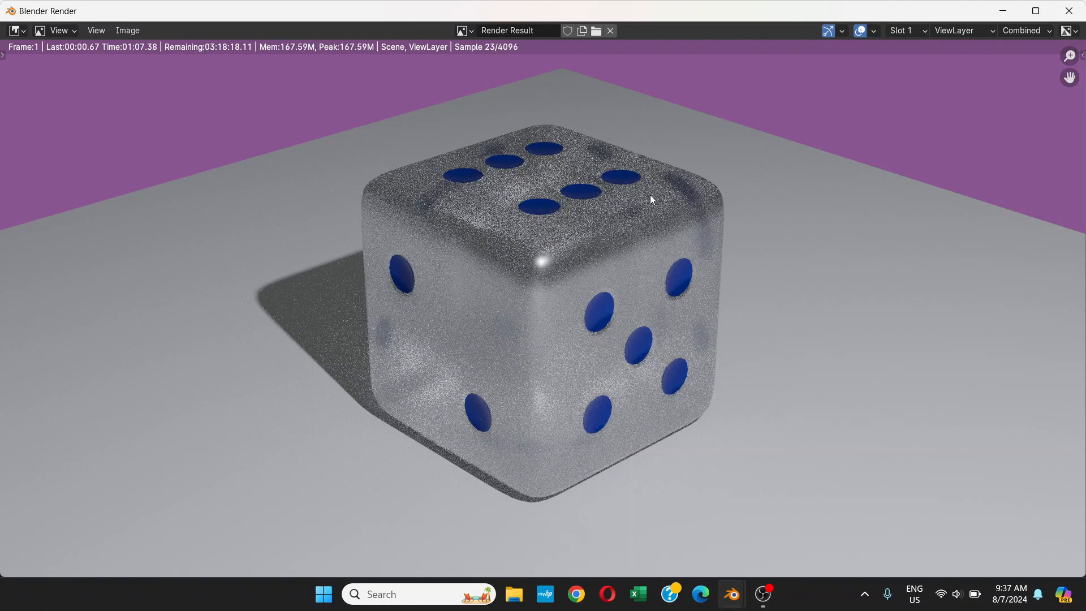
pyautogui.scroll(-2, 500, 308)
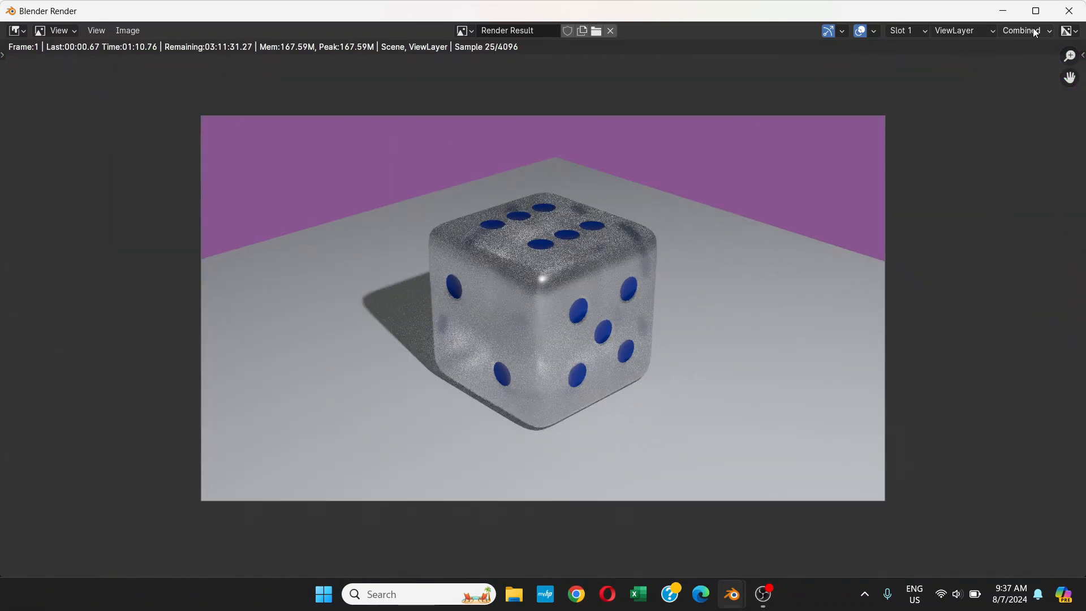
pyautogui.click(1069, 15)
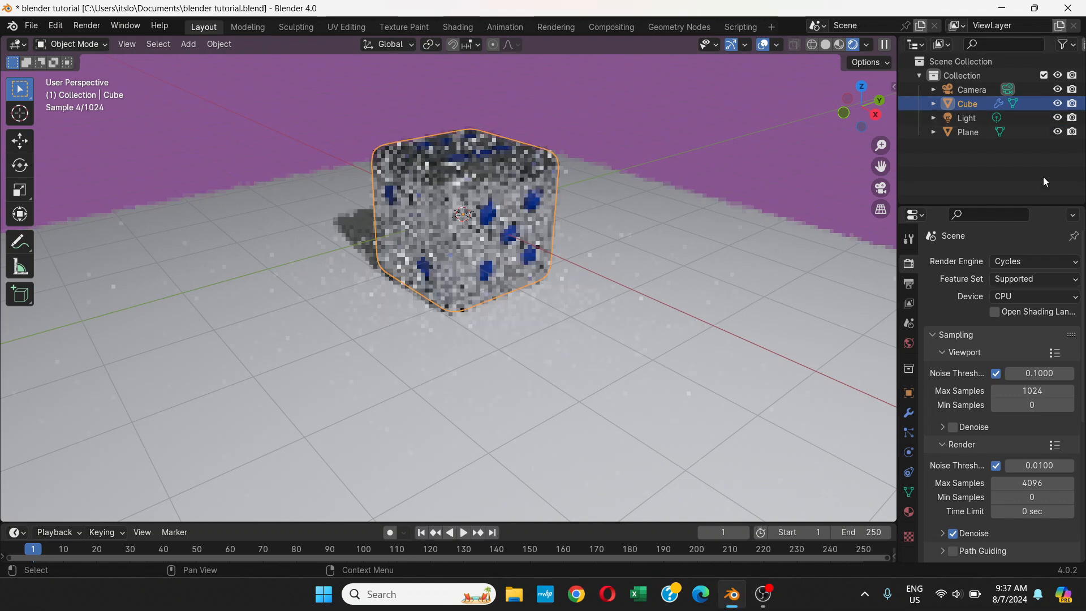
# Step: Set the render engine to EEVEE and enable Ambient Occlusion
pyautogui.click(1062, 263)
pyautogui.click(1036, 278)
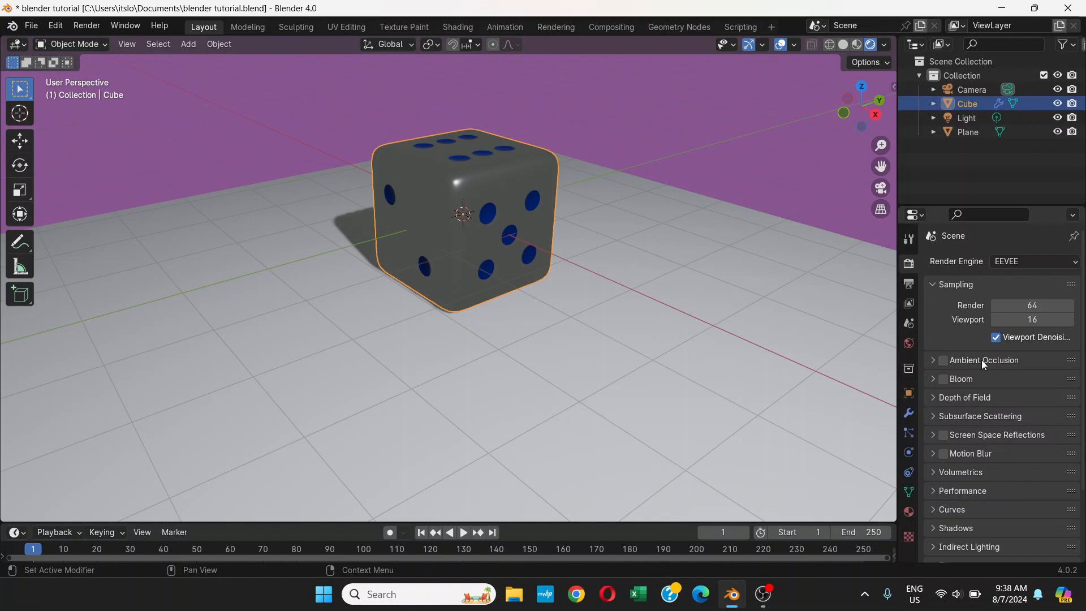
pyautogui.click(943, 361)
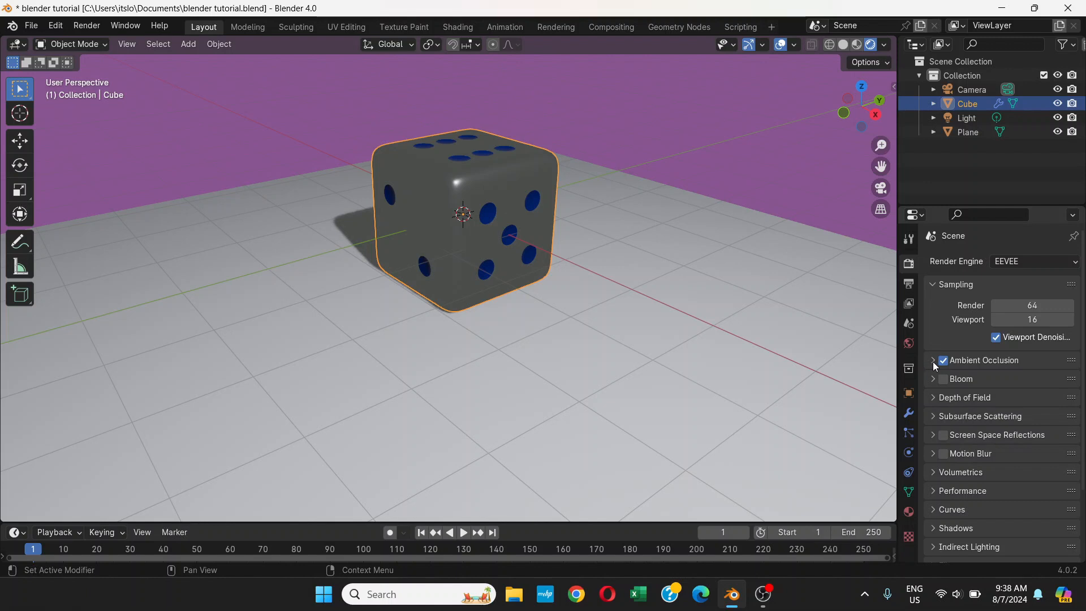
# Step: Check the Ambient Occlusion settings and enable Screen Space Reflections for EEVEE
pyautogui.click(933, 362)
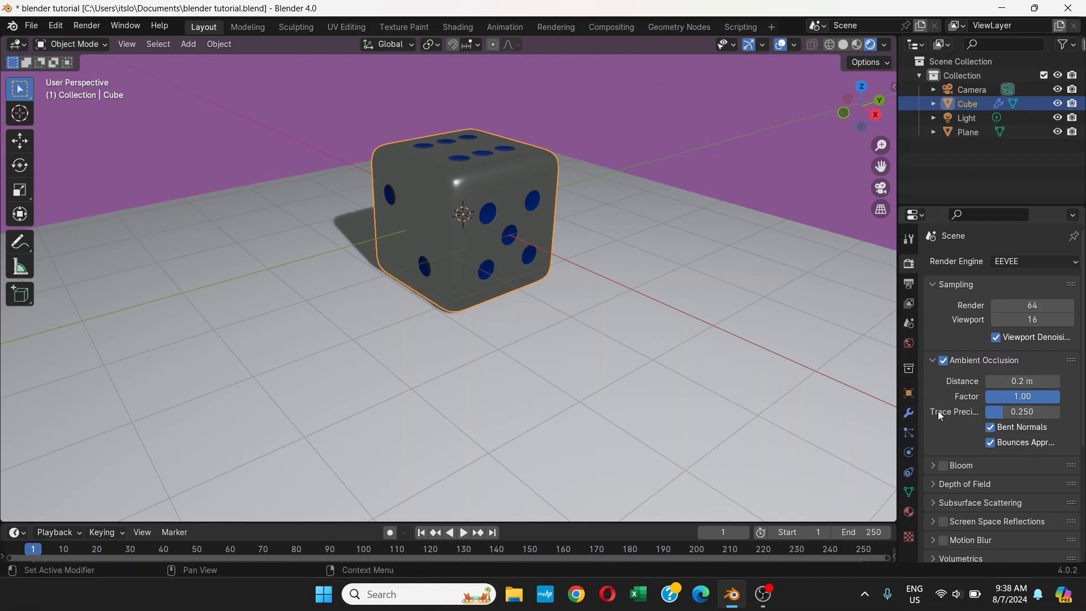
pyautogui.click(934, 361)
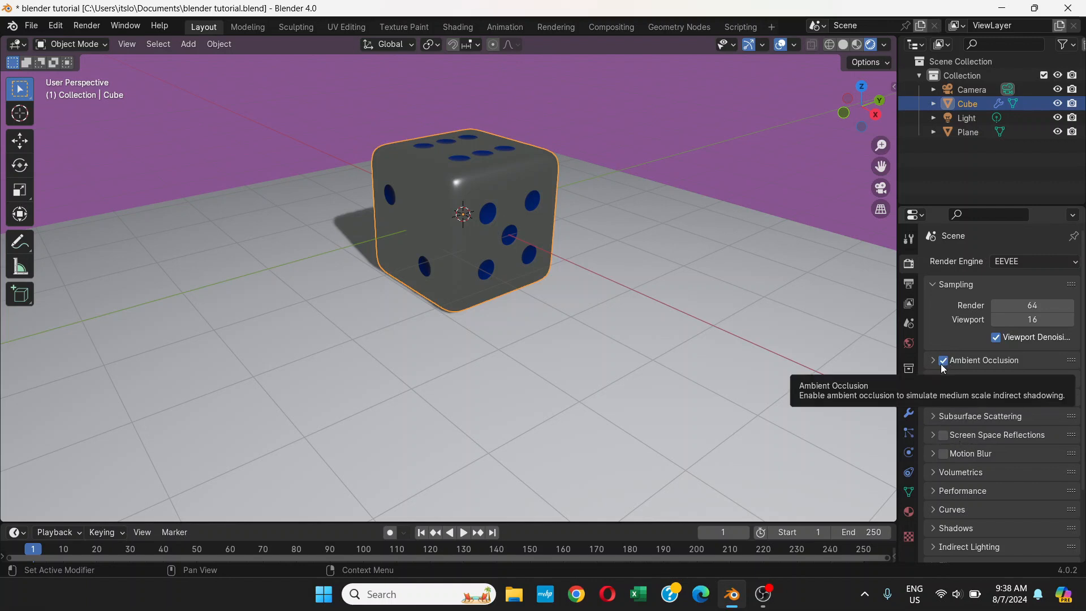
pyautogui.click(942, 435)
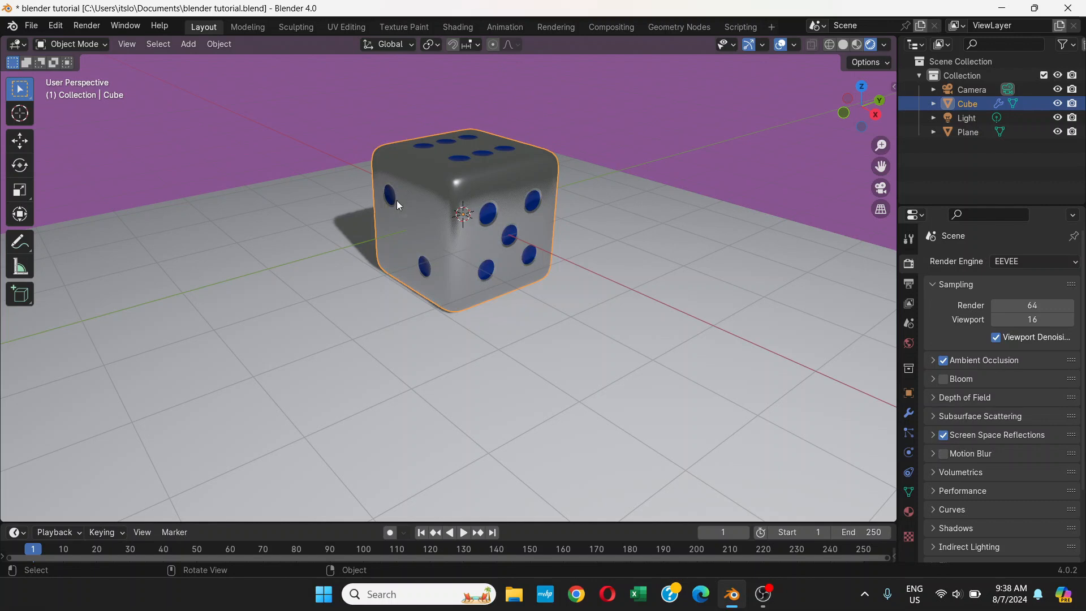
# Step: Render an image of the die with EEVEE, inspect it, and close the render window
pyautogui.click(82, 28)
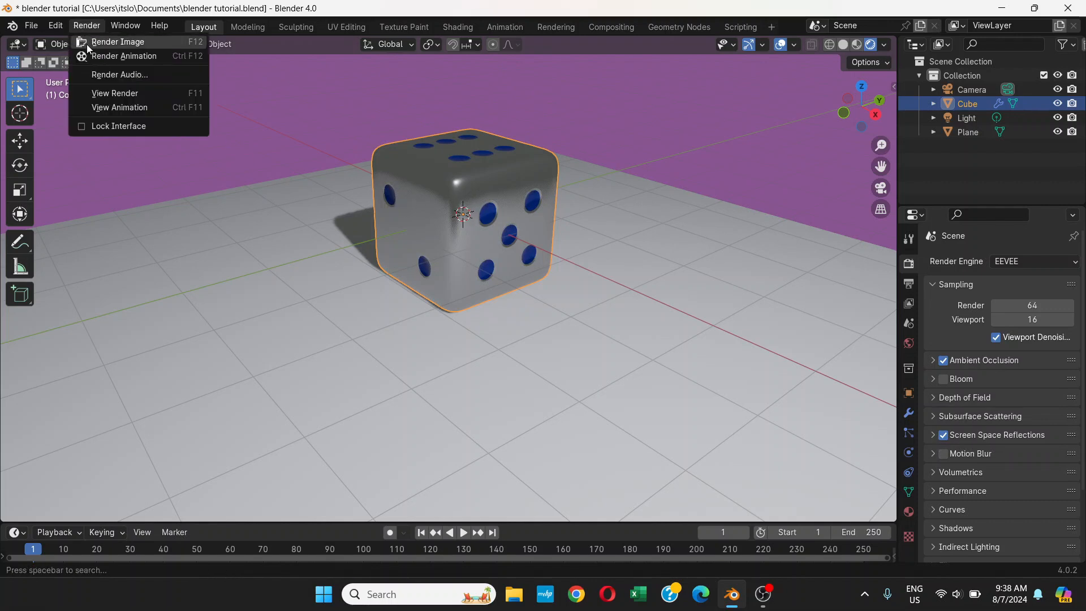
pyautogui.click(87, 43)
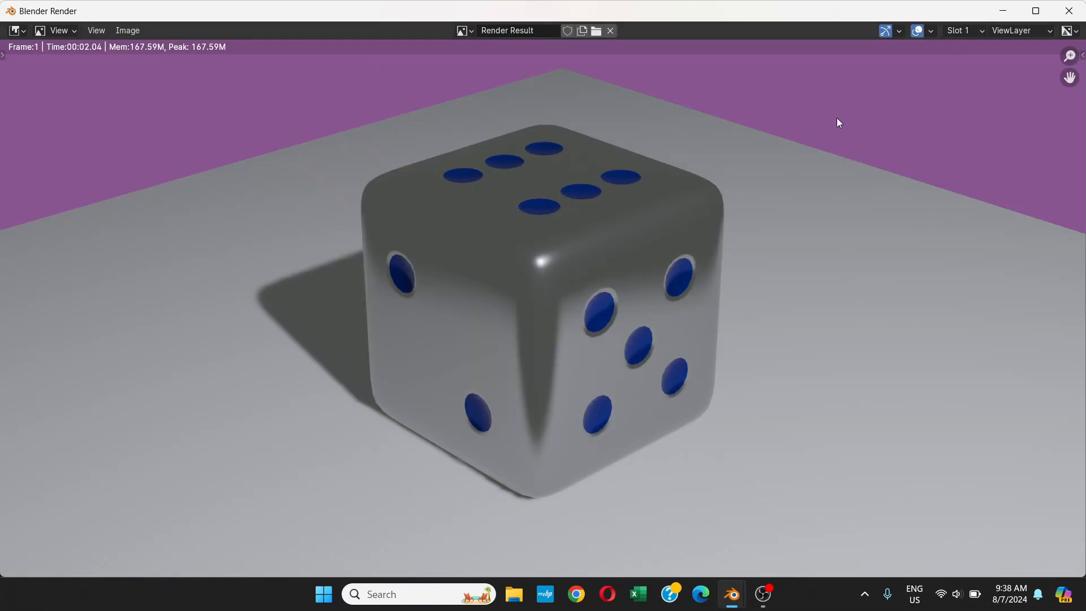
pyautogui.click(1070, 11)
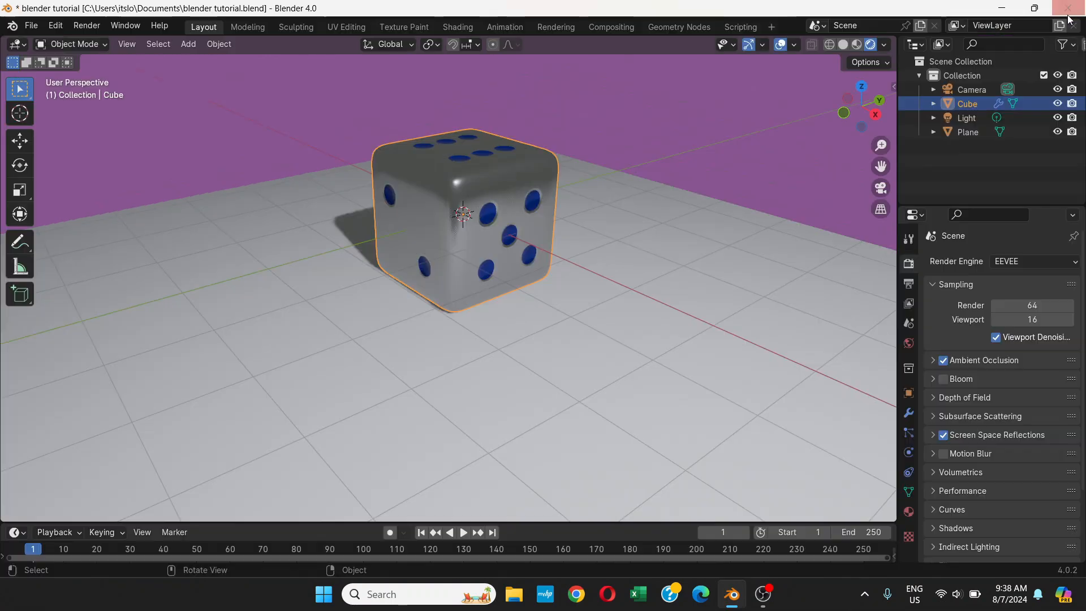
# Step: Check the die's material, try the Refraction option of Screen Space Reflections, and turn it off again
pyautogui.click(910, 512)
pyautogui.scroll(-7, 1008, 415)
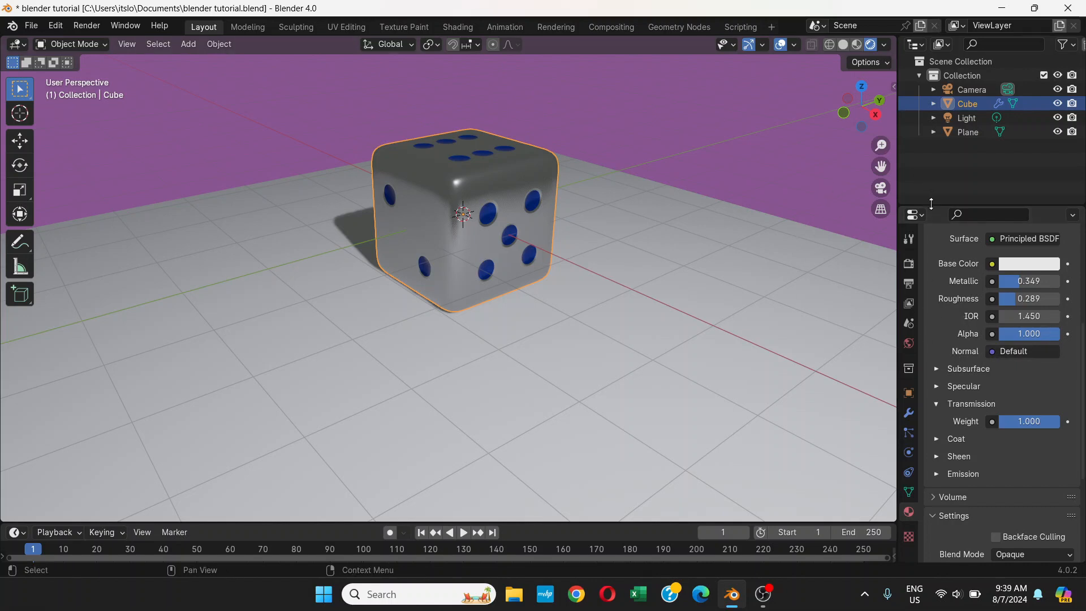
pyautogui.click(909, 264)
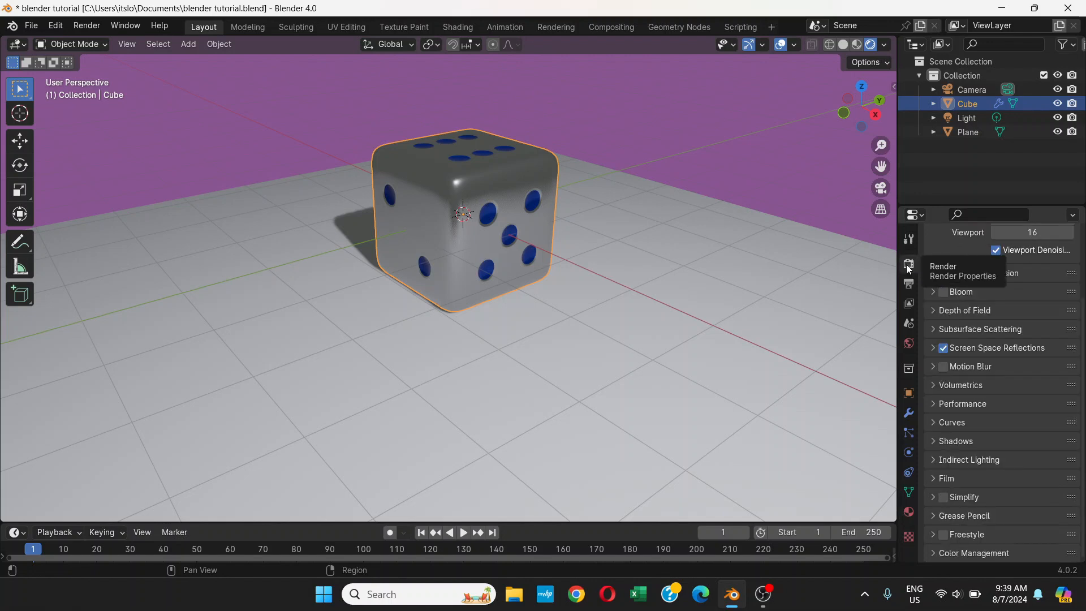
pyautogui.click(933, 348)
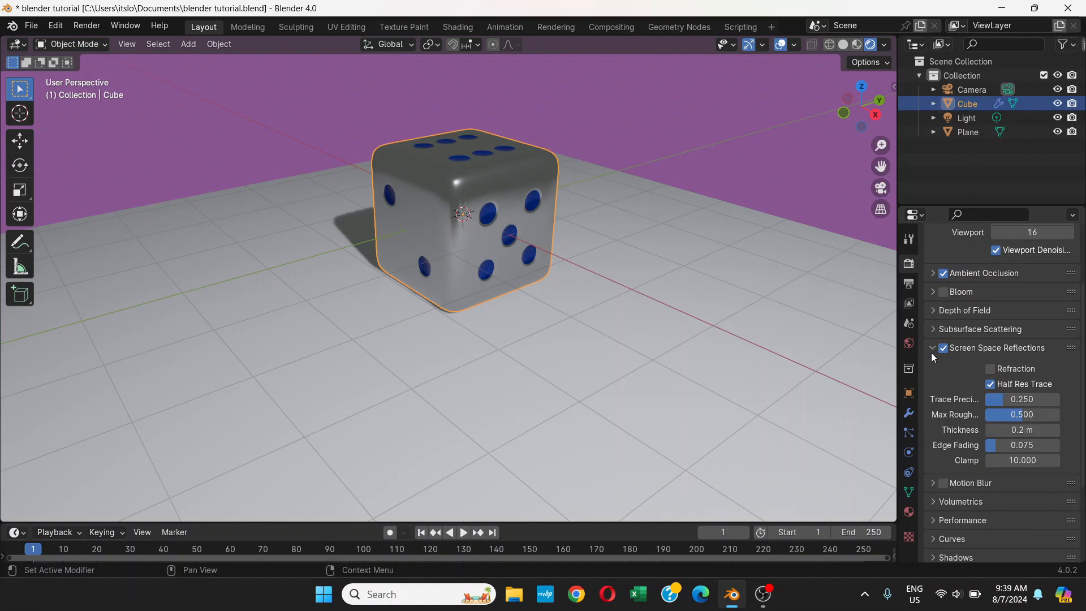
pyautogui.click(992, 372)
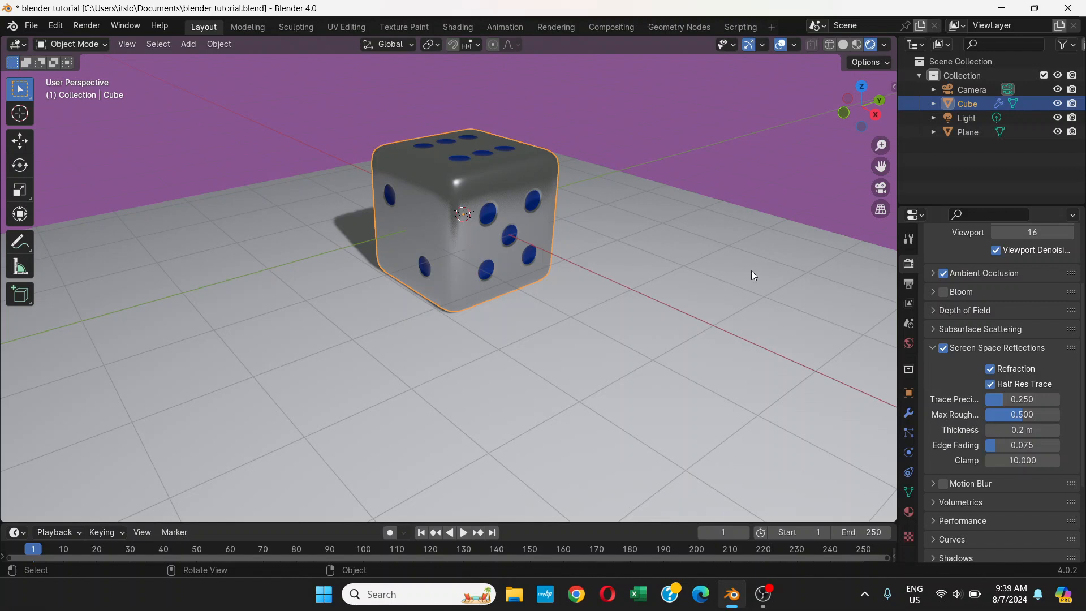
pyautogui.click(991, 368)
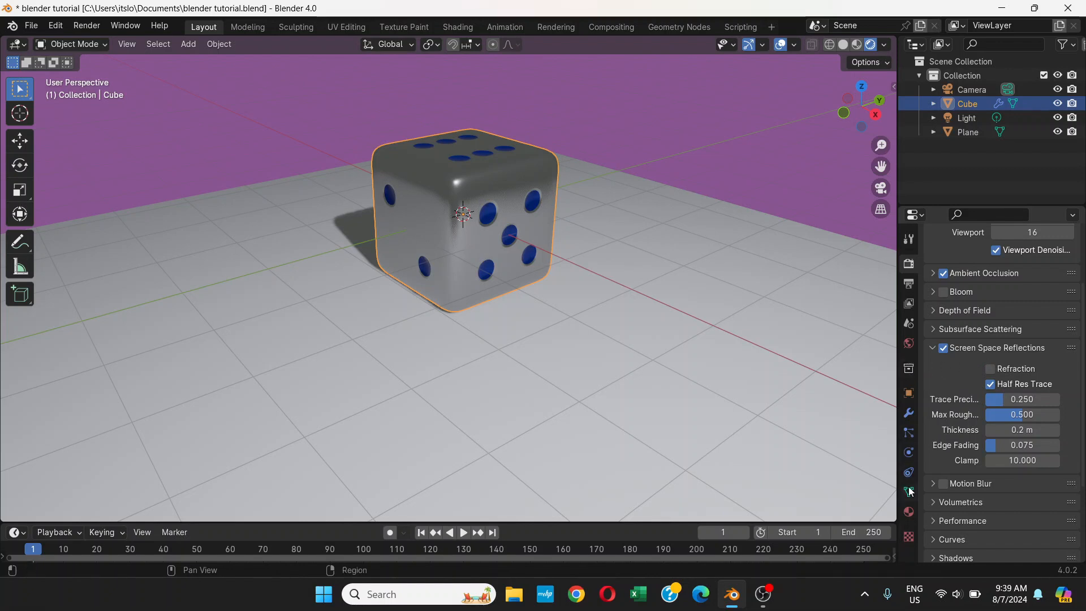
# Step: Examine the blend and refraction settings of the die's material and check the floor plane's material slots
pyautogui.click(909, 512)
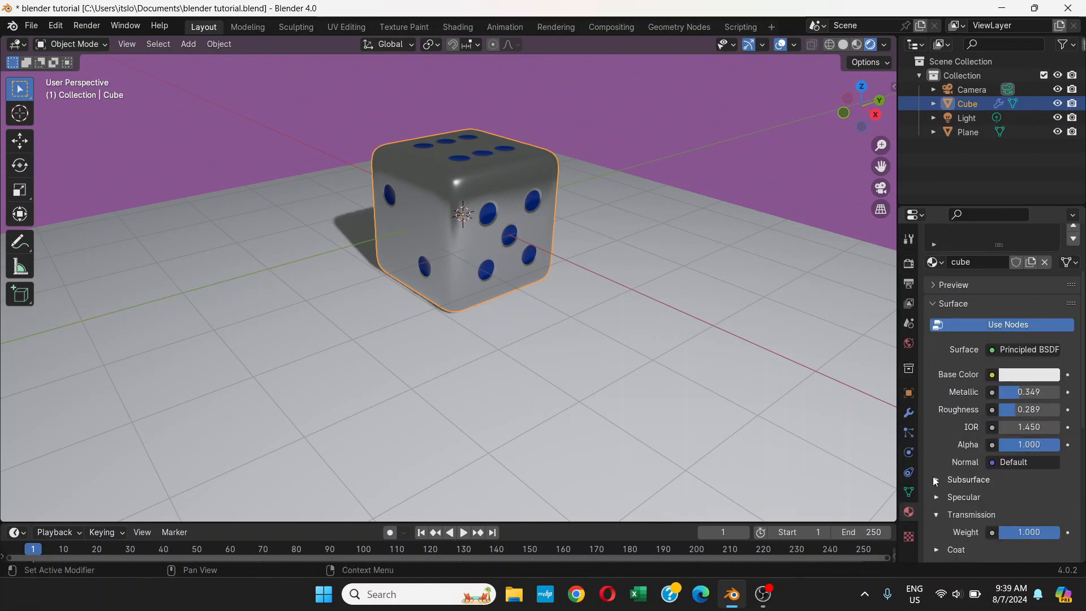
pyautogui.scroll(-10, 983, 440)
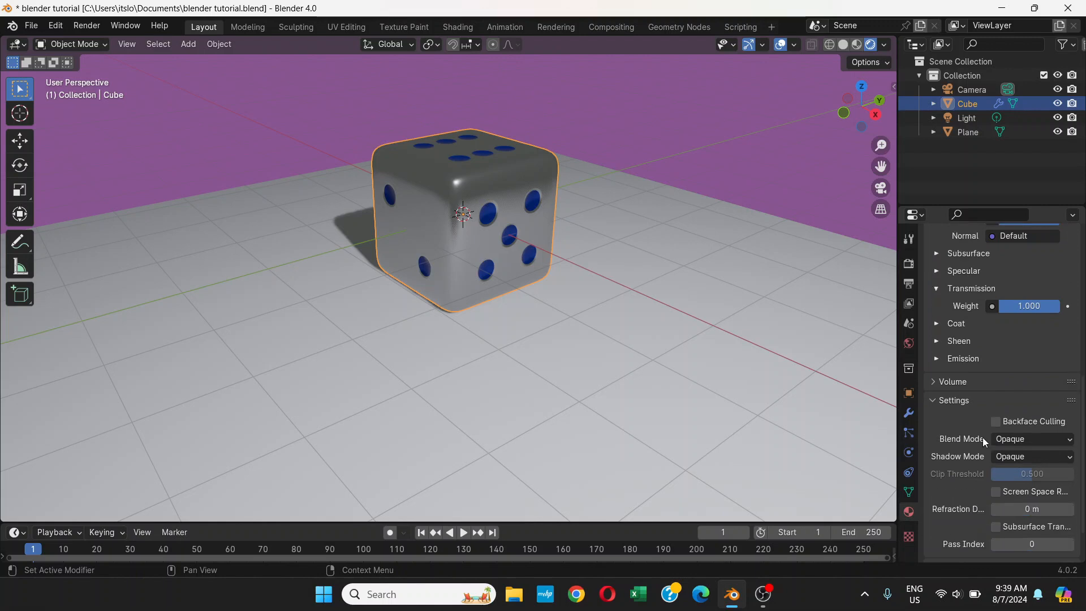
pyautogui.click(939, 400)
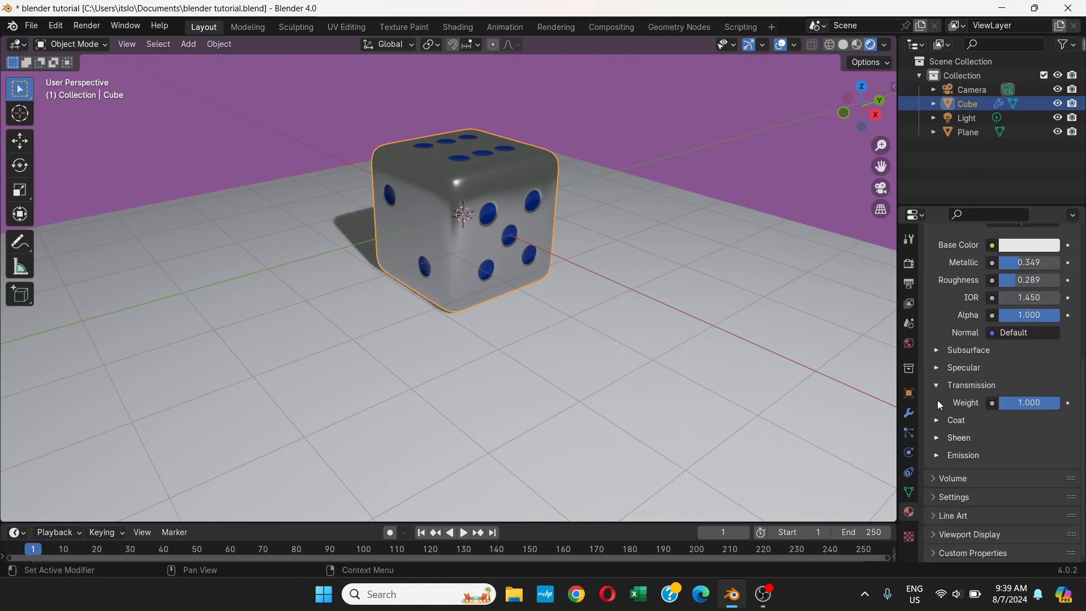
pyautogui.click(938, 497)
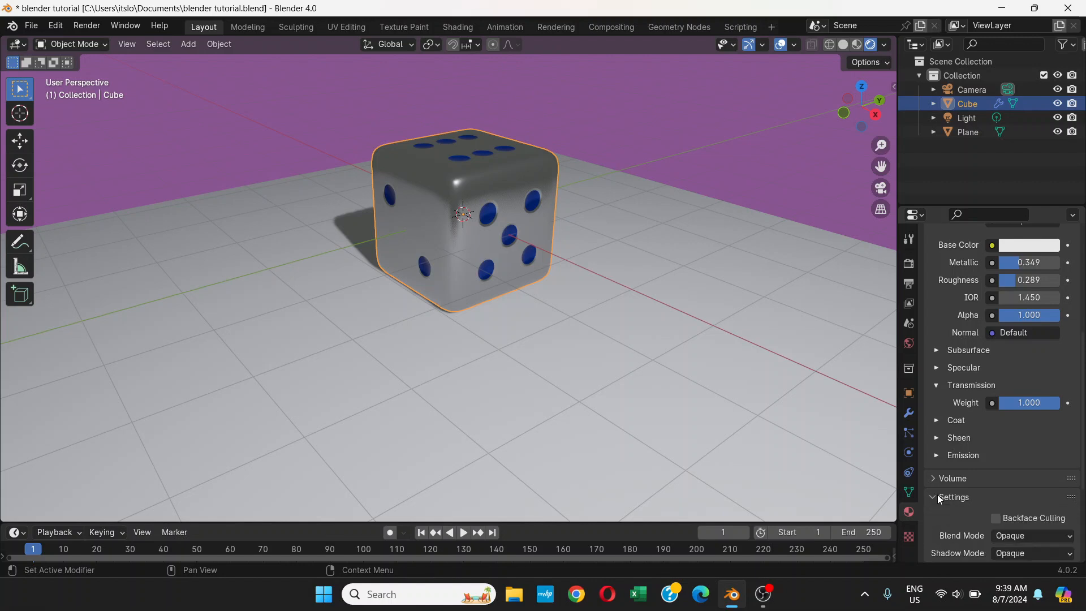
pyautogui.scroll(-5, 938, 498)
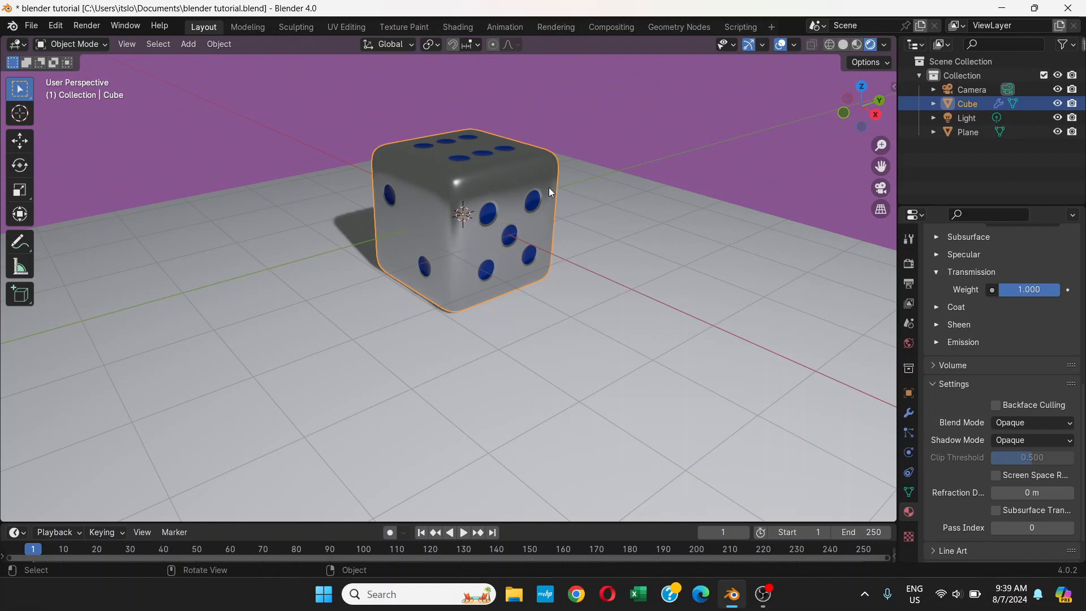
pyautogui.click(628, 194)
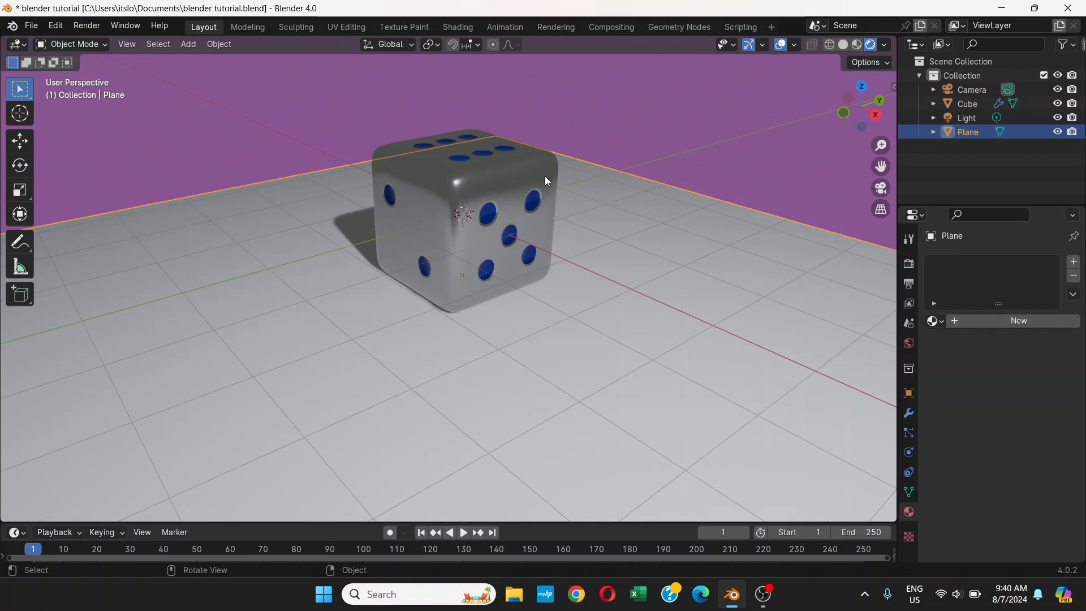
# Step: Set the blend mode of the die's cube material to Alpha Clip and enable its Screen Space Refraction
pyautogui.click(489, 179)
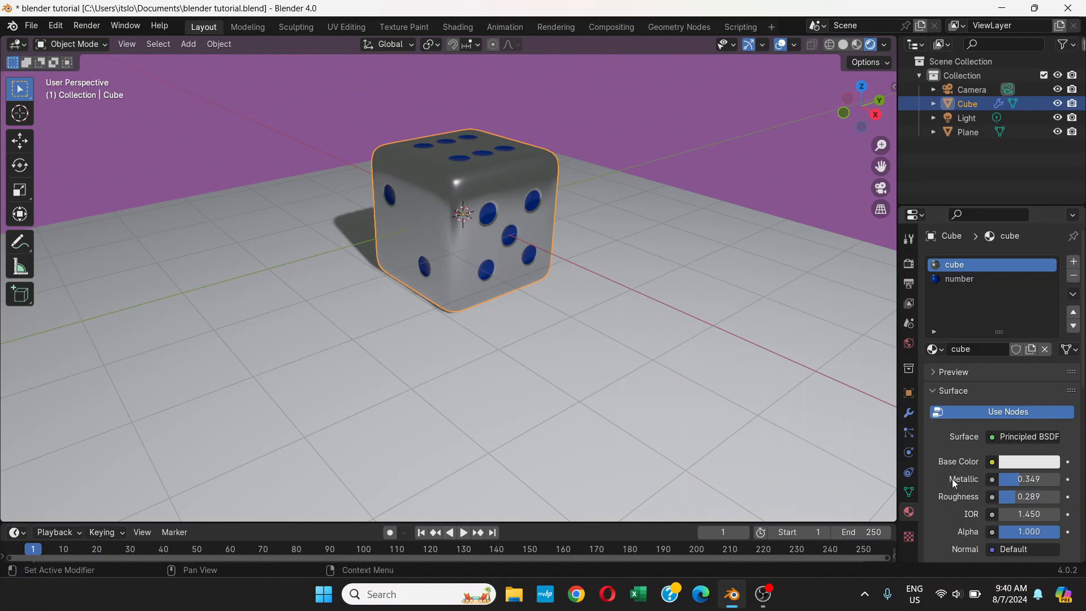
pyautogui.scroll(-8, 959, 474)
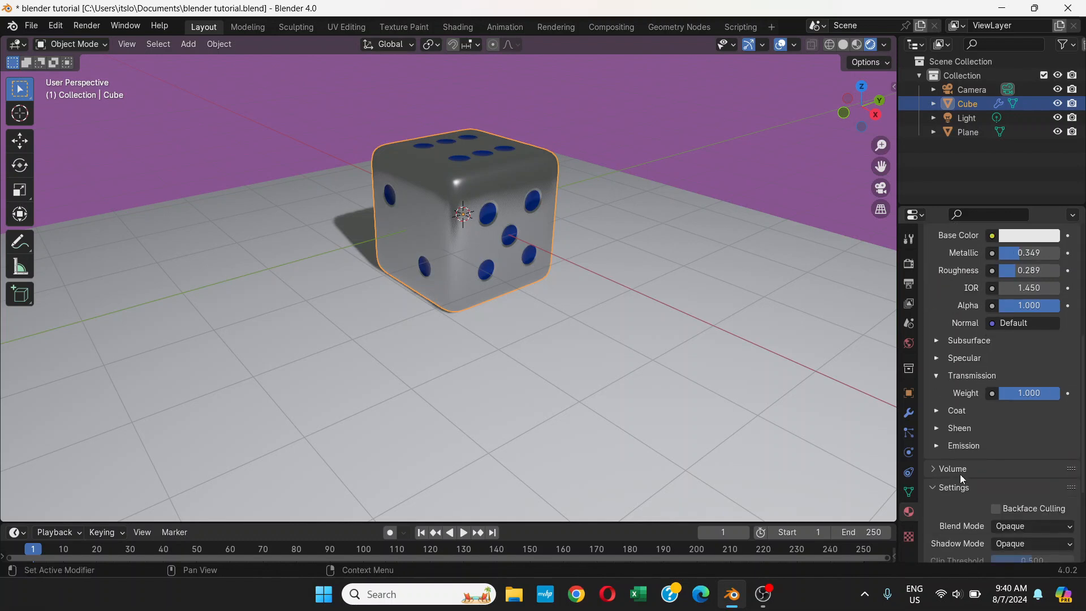
pyautogui.scroll(-5, 962, 479)
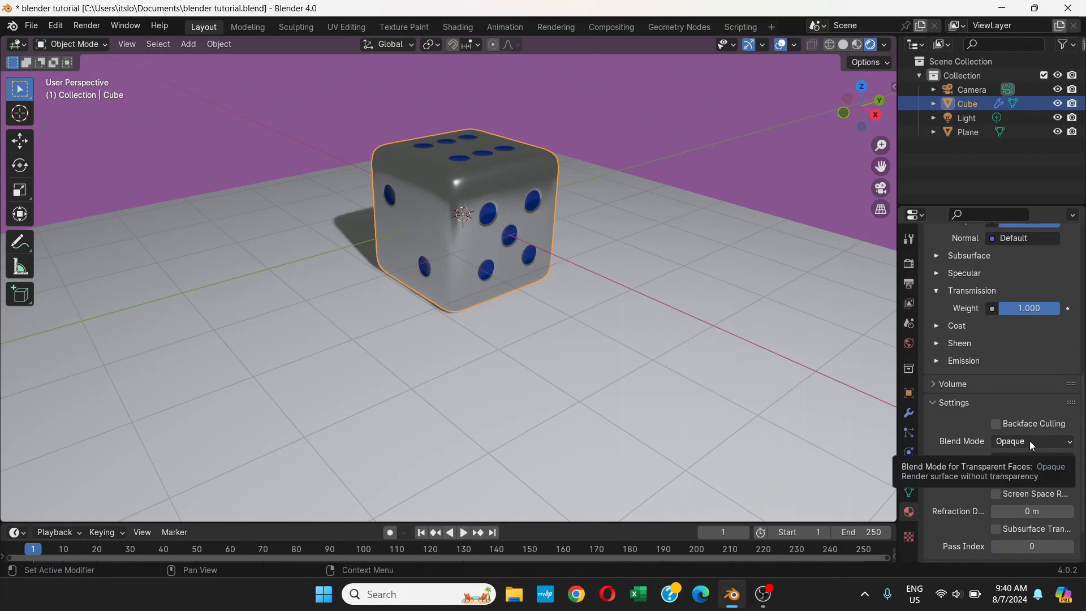
pyautogui.click(1064, 443)
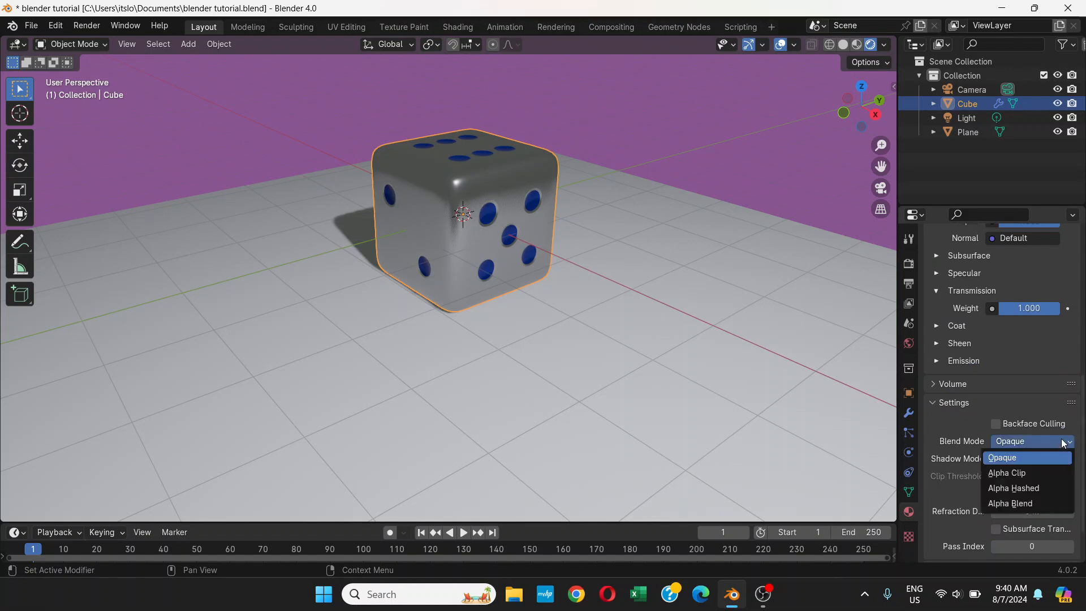
pyautogui.click(1027, 470)
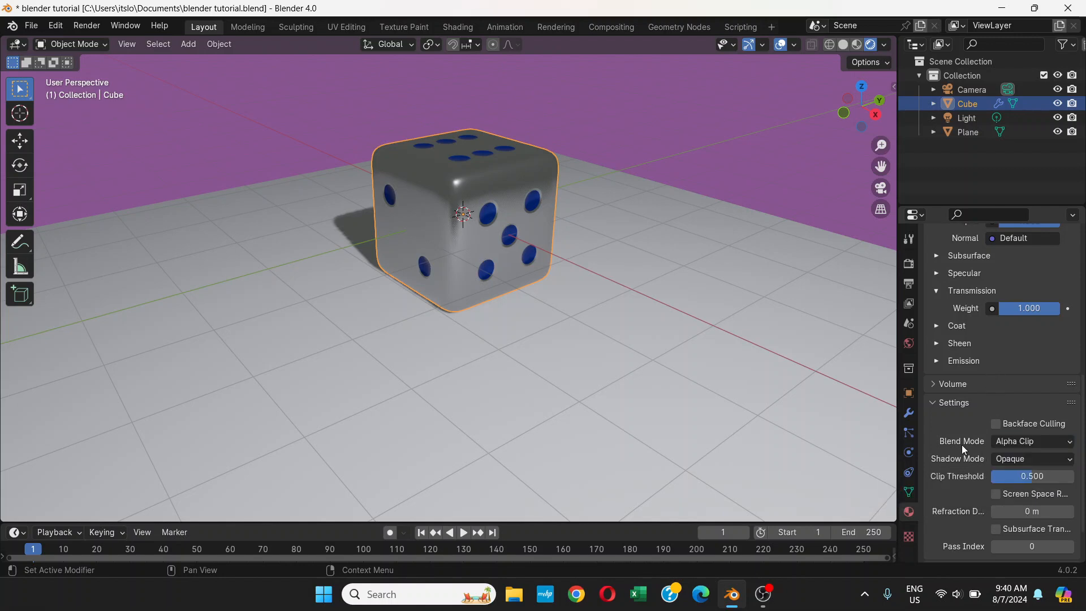
pyautogui.scroll(-2, 961, 445)
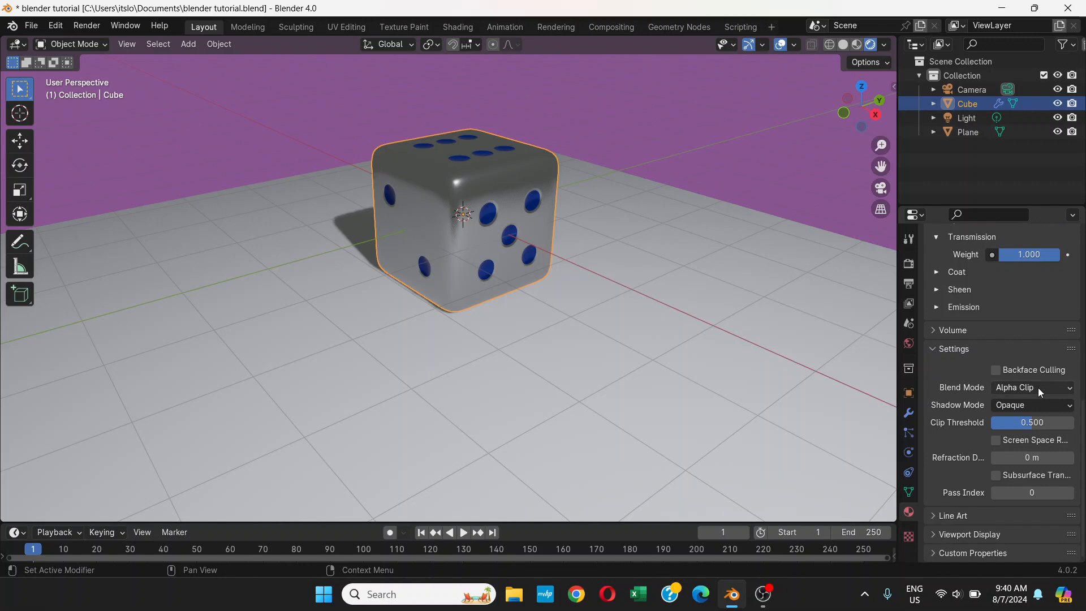
pyautogui.click(997, 440)
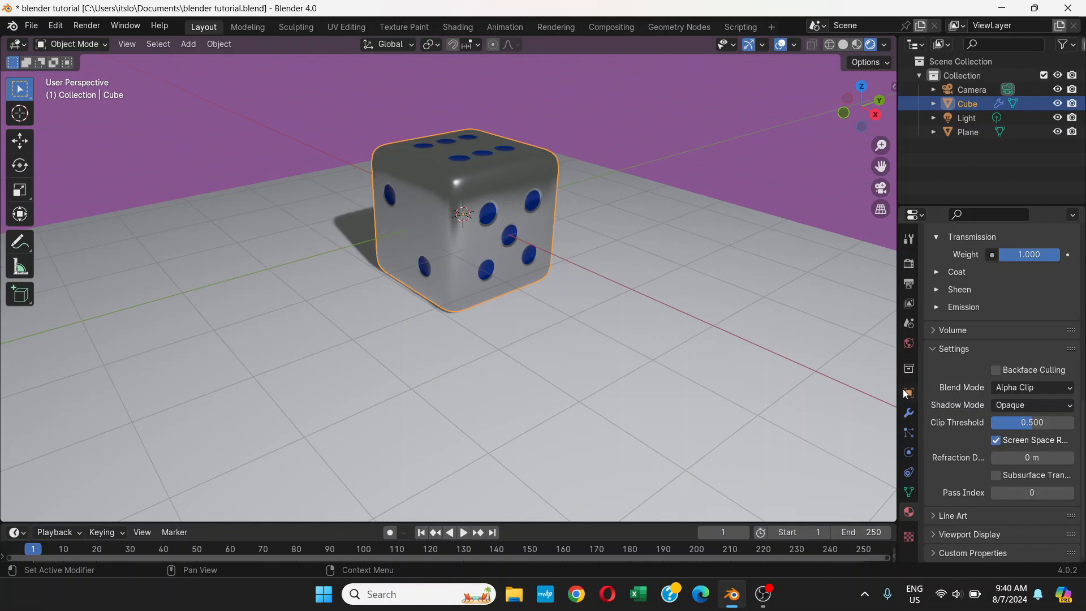
# Step: Enable Refraction under EEVEE's Screen Space Reflections and inspect the die in the viewport
pyautogui.scroll(5, 943, 326)
pyautogui.click(908, 264)
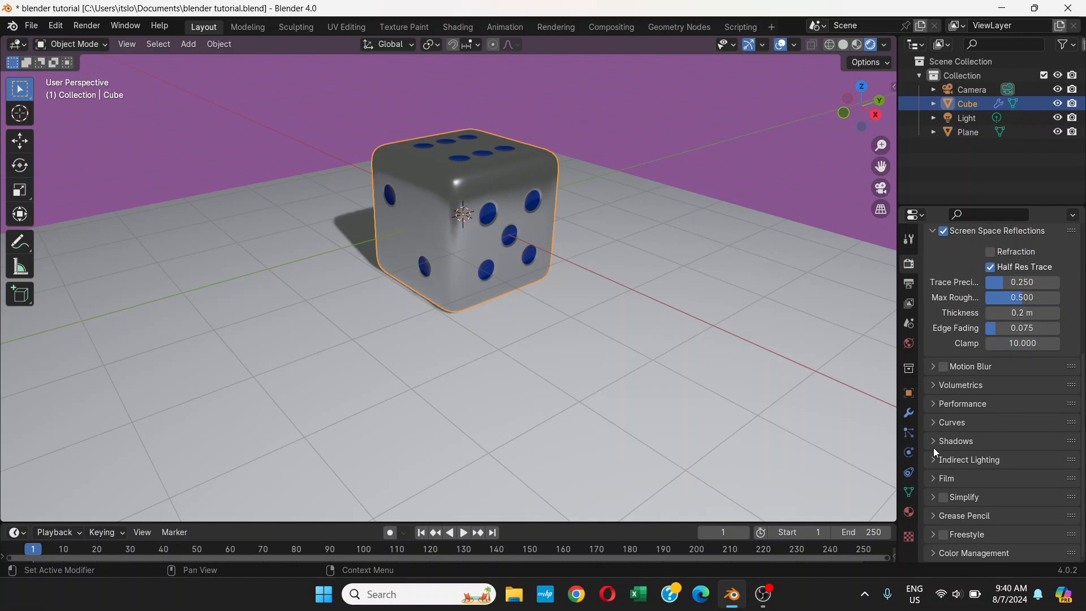
pyautogui.scroll(7, 936, 395)
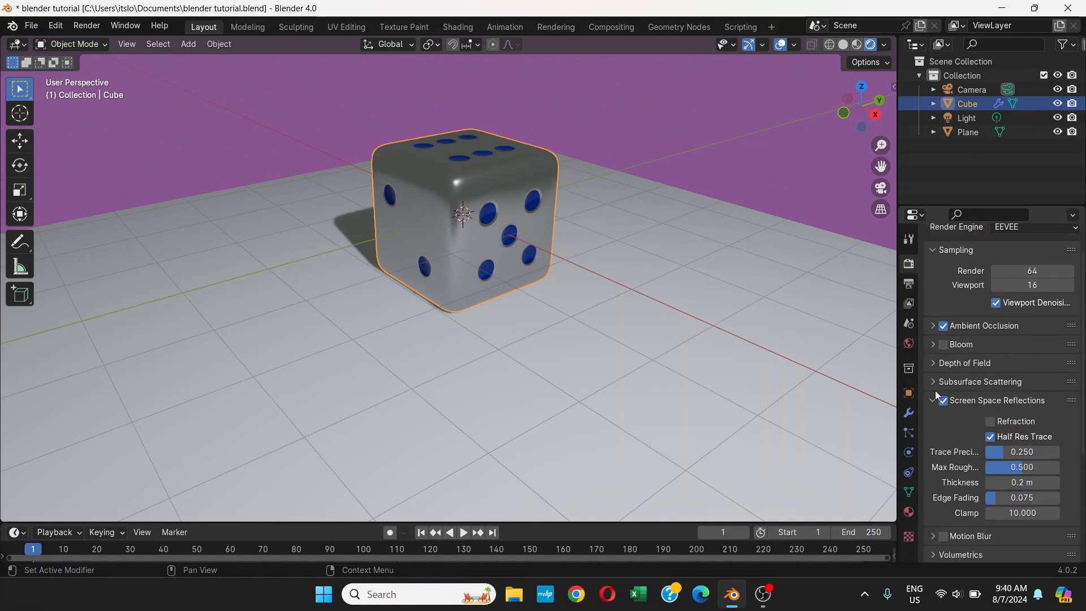
pyautogui.click(991, 422)
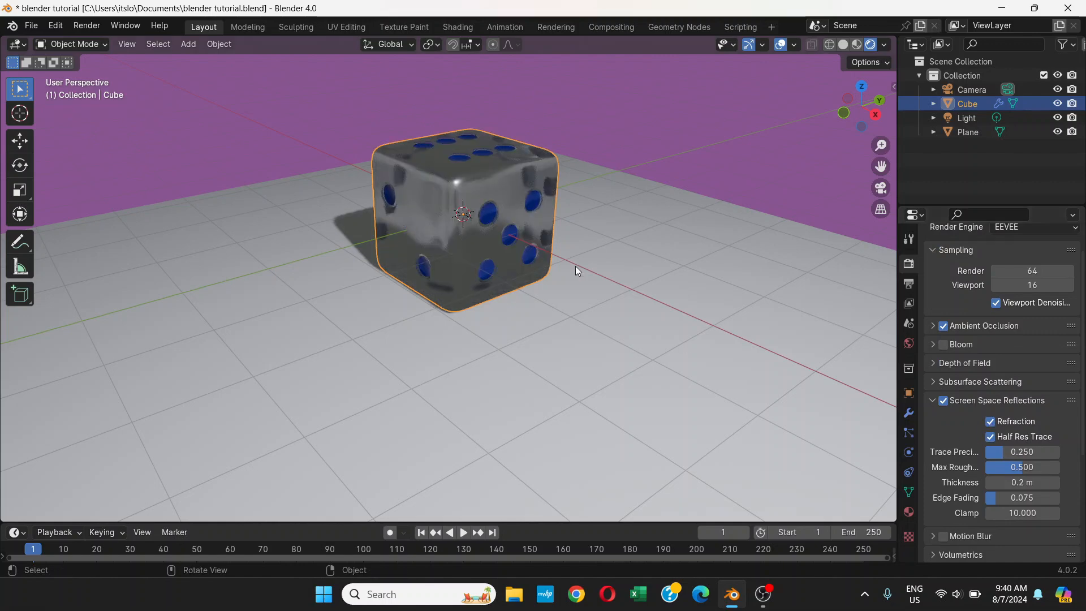
pyautogui.moveTo(650, 276)
pyautogui.mouseDown(button='middle')
pyautogui.moveTo(594, 277)
pyautogui.moveTo(530, 229)
pyautogui.moveTo(602, 202)
pyautogui.moveTo(630, 270)
pyautogui.moveTo(689, 265)
pyautogui.moveTo(708, 288)
pyautogui.moveTo(634, 271)
pyautogui.mouseUp(button='middle')
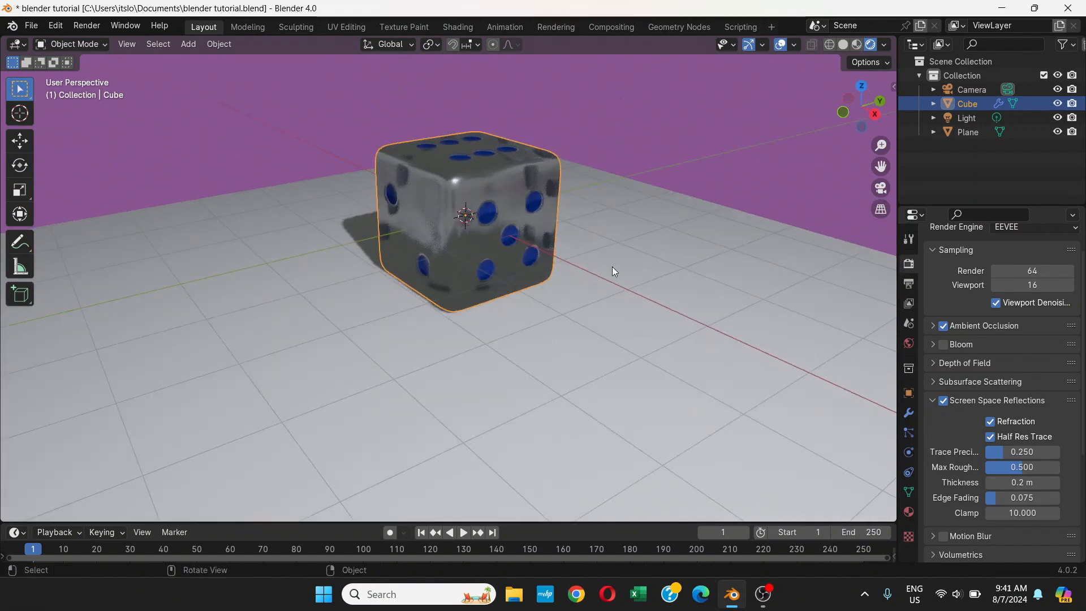
# Step: Render the refractive die with EEVEE, look over the image, and close the render window
pyautogui.click(89, 25)
pyautogui.click(101, 41)
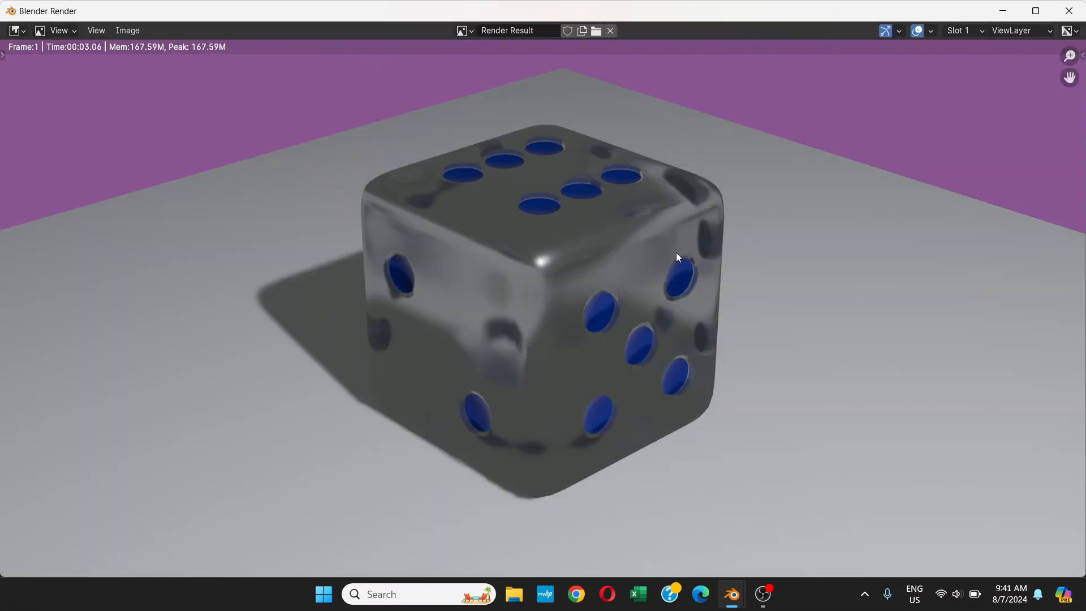
pyautogui.moveTo(677, 253); pyautogui.dragTo(665, 222, button='middle')
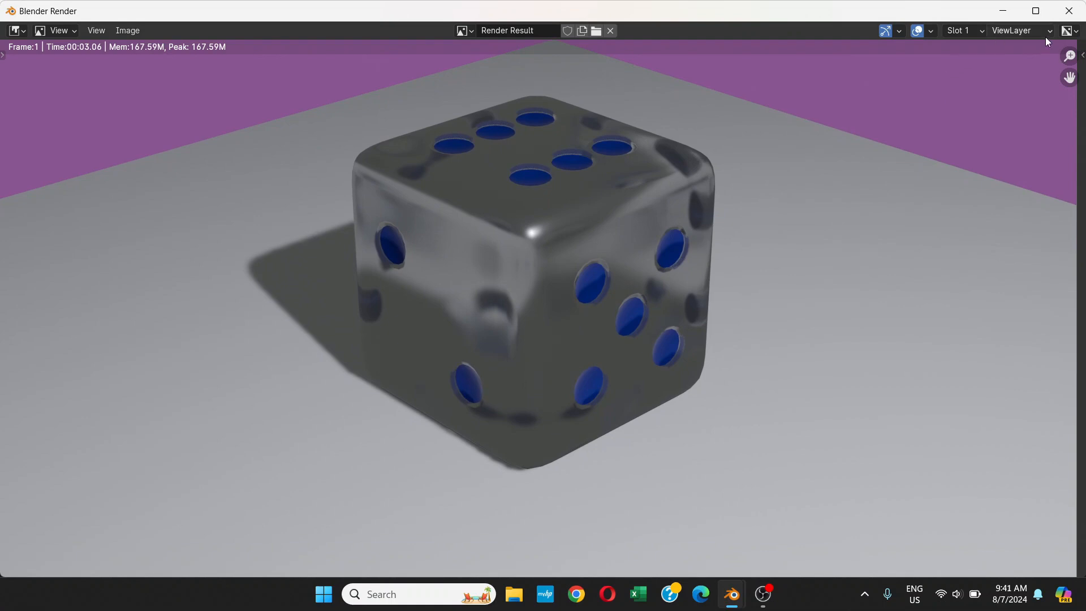
pyautogui.click(1069, 11)
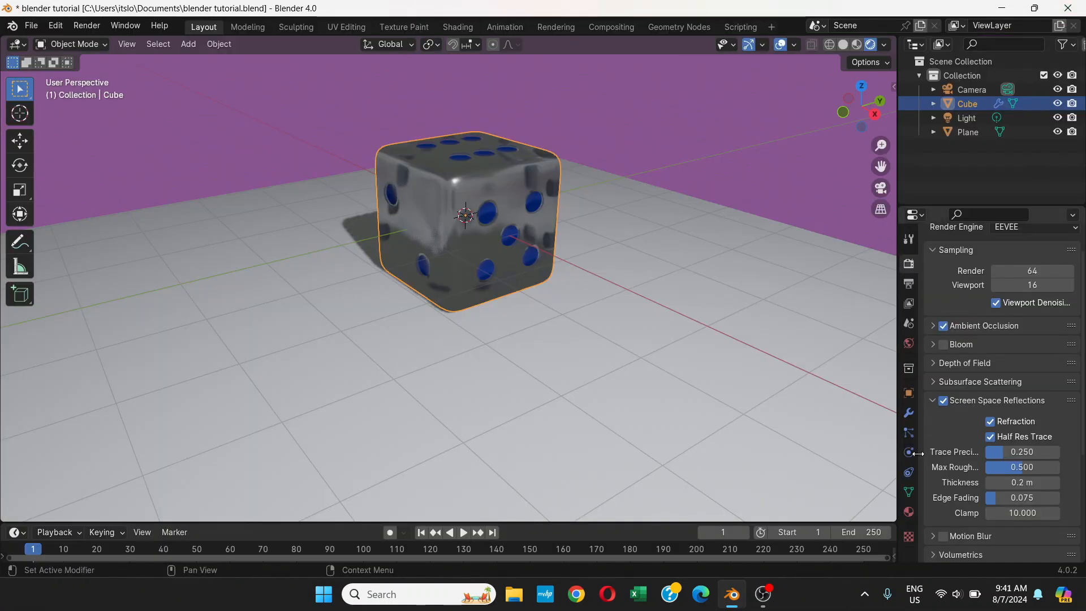
# Step: Review the remaining EEVEE render settings and the die material's surface, transmission and blend settings
pyautogui.scroll(-6, 947, 427)
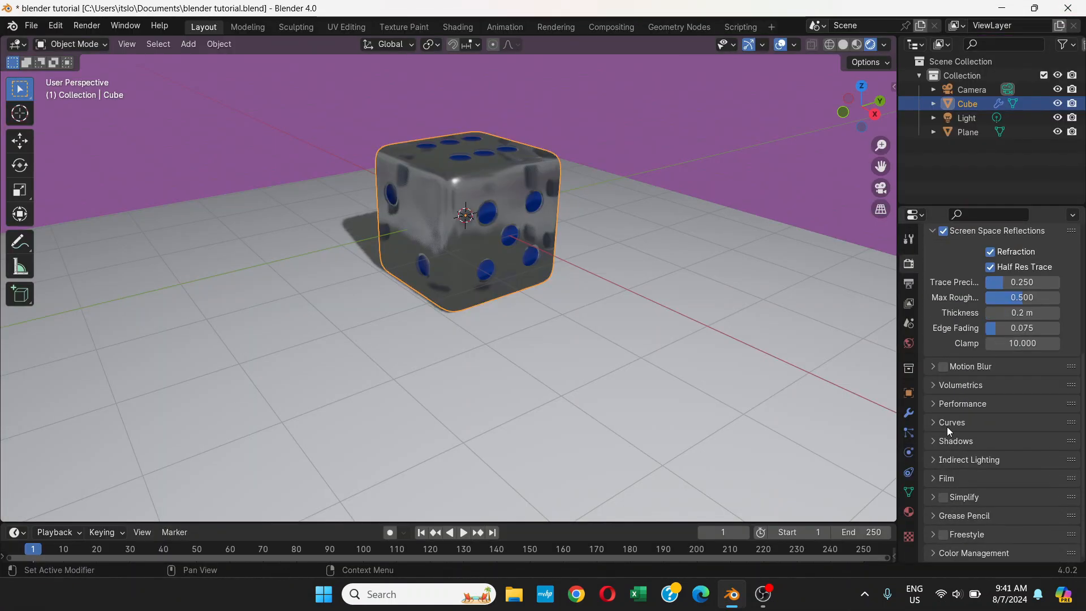
pyautogui.click(909, 512)
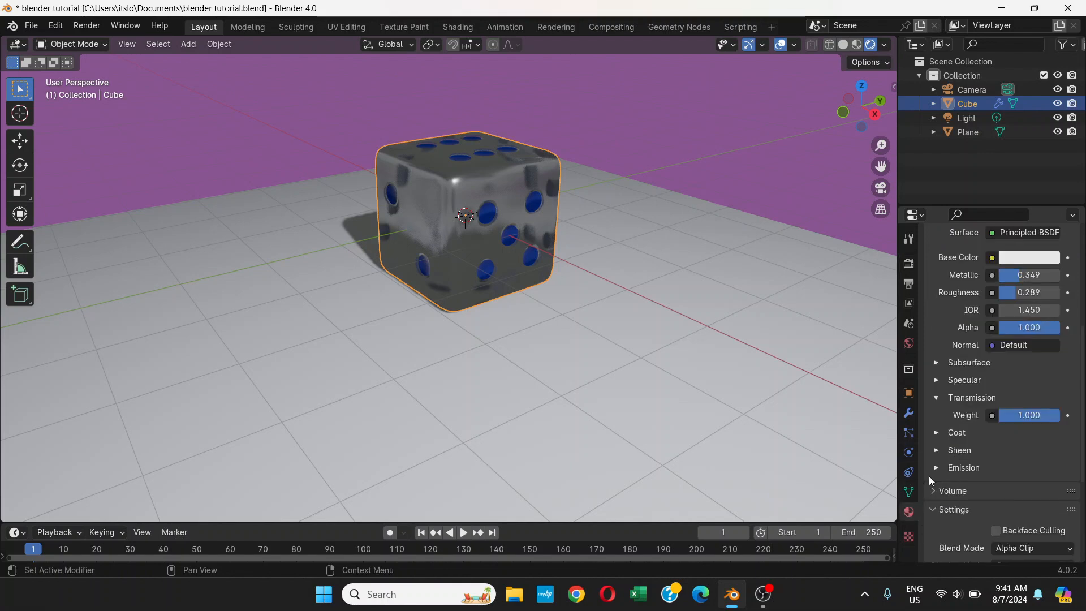
pyautogui.scroll(2, 993, 355)
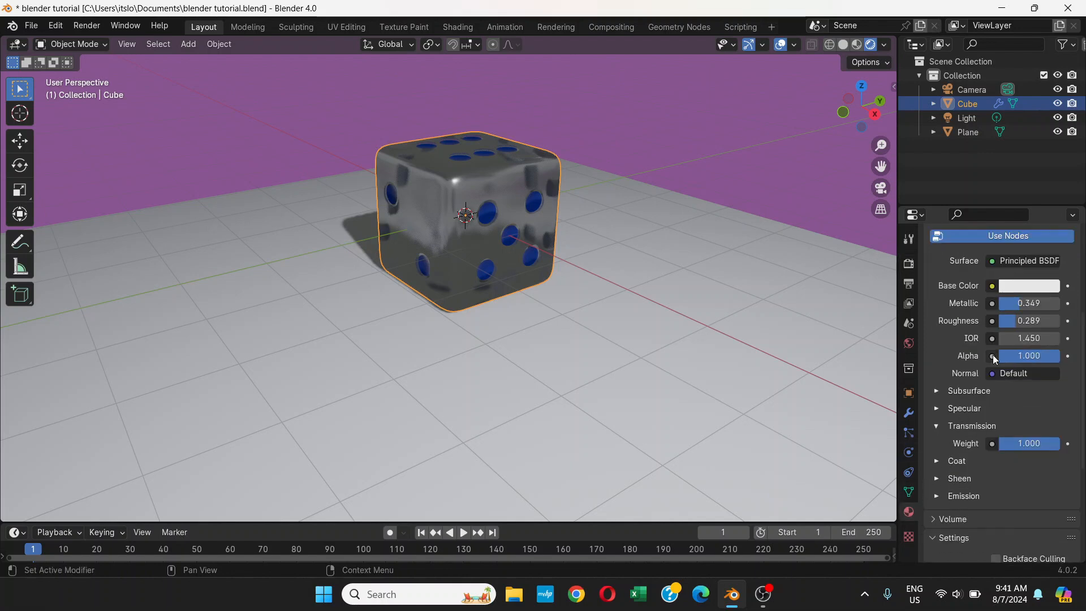
pyautogui.scroll(-7, 993, 354)
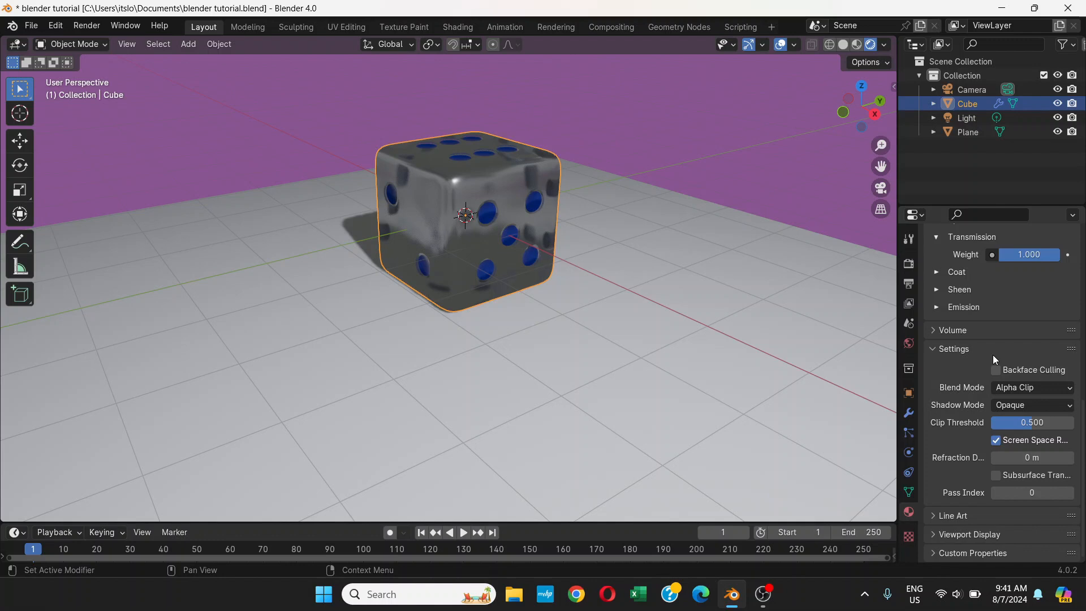
# Step: Lower the die material's Alpha to 0.339, render the image to check the effect, and close the render window
pyautogui.scroll(6, 996, 373)
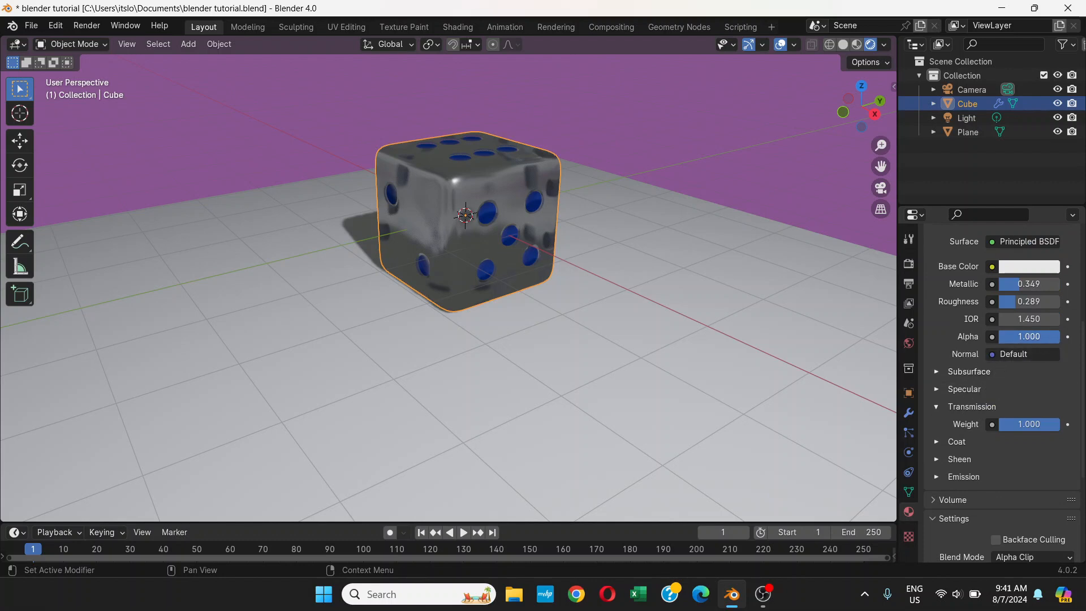
pyautogui.moveTo(1052, 337); pyautogui.dragTo(1021, 337)
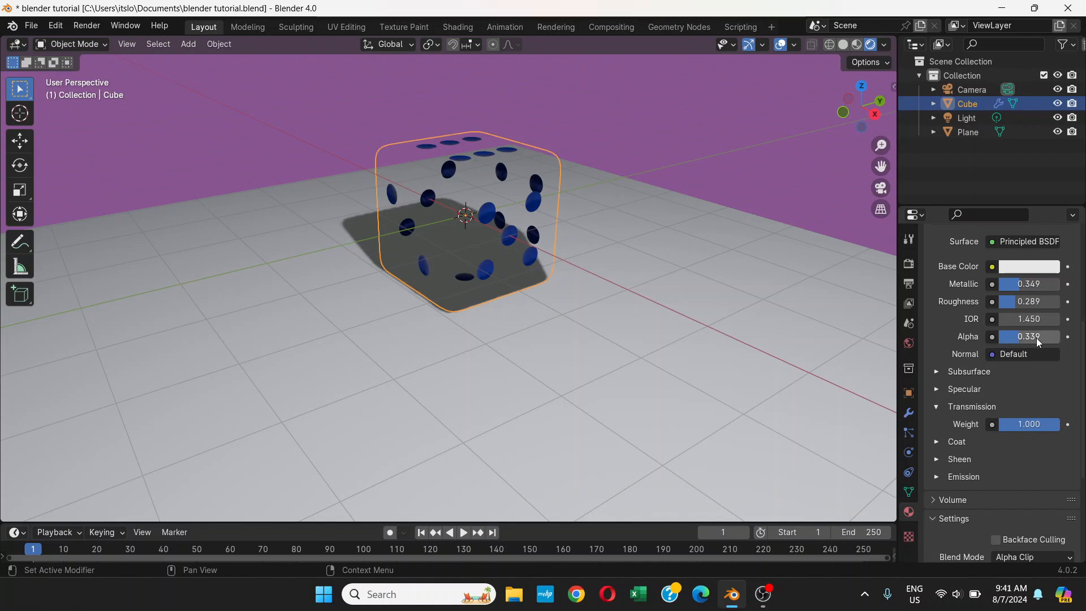
pyautogui.click(88, 26)
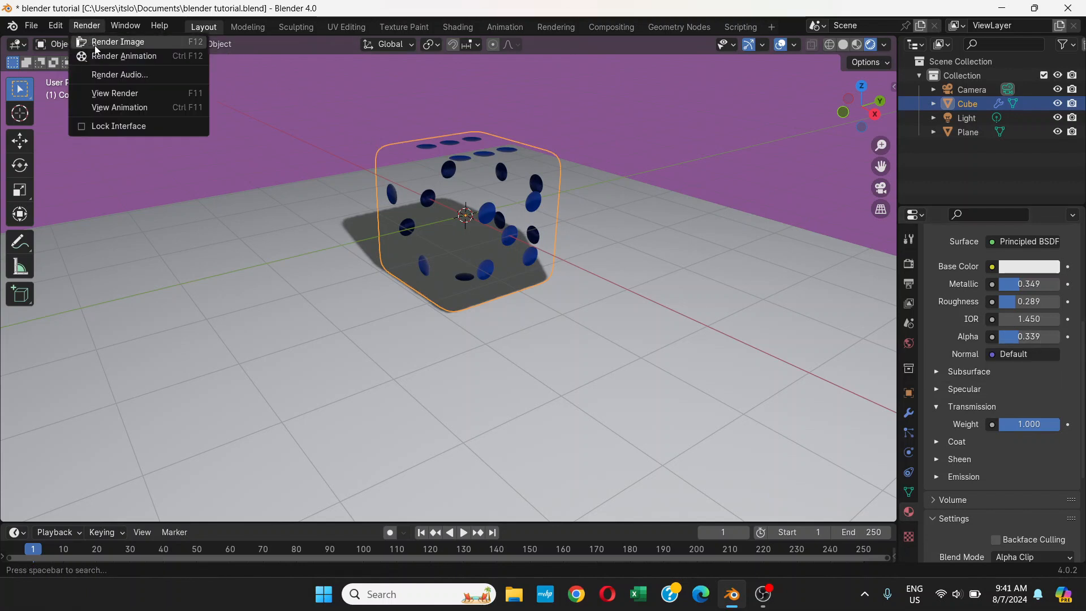
pyautogui.click(94, 42)
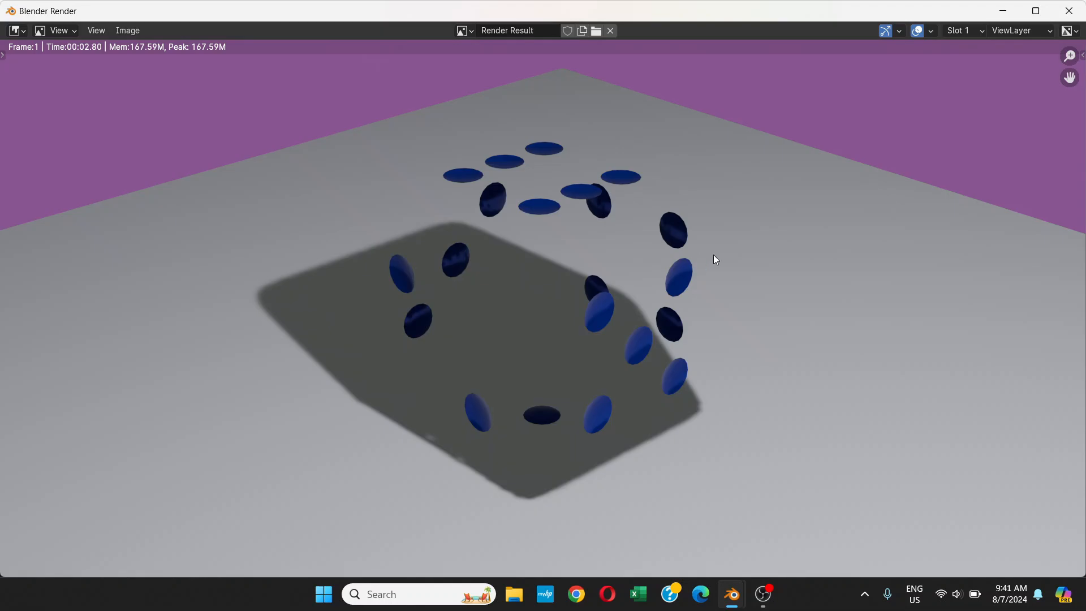
pyautogui.click(1069, 11)
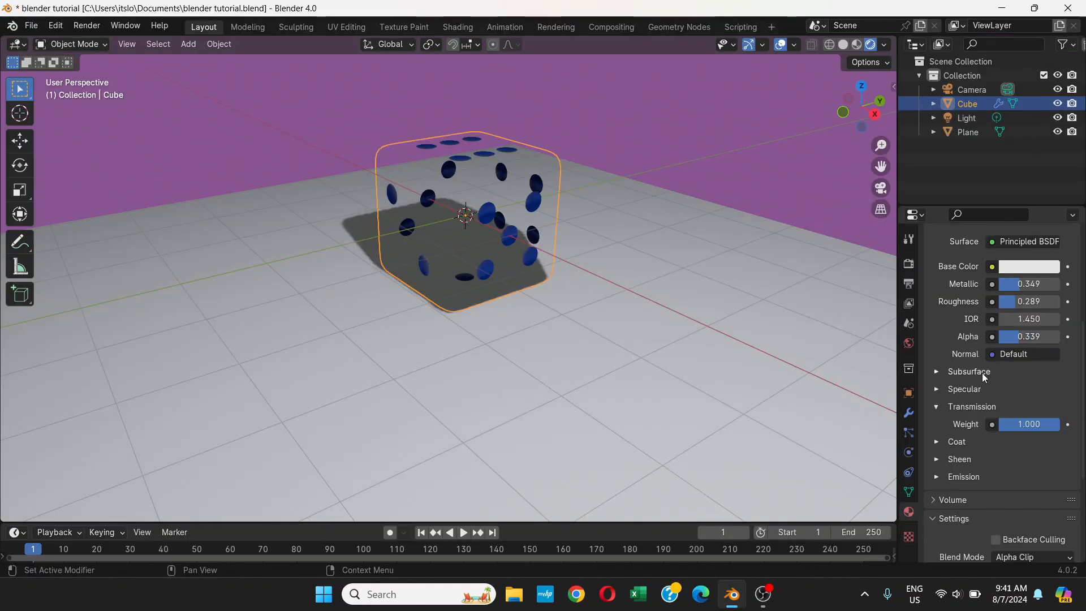
# Step: Set the die material's Alpha back to 1
pyautogui.click(1018, 342)
pyautogui.write('1')
pyautogui.press('Return')
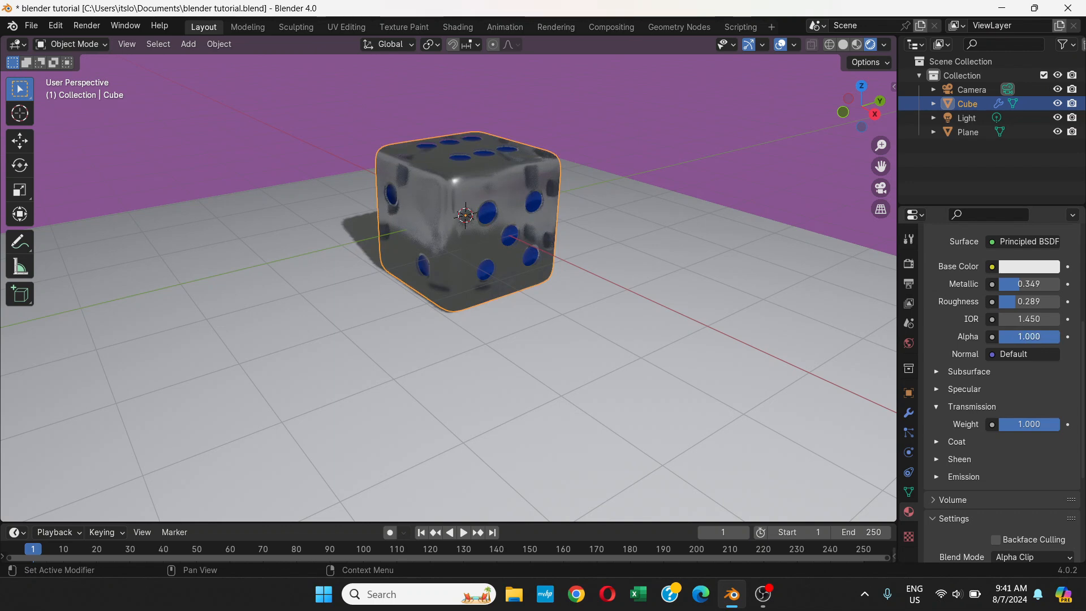
# Step: Set the die material's Blend Mode to Alpha Blend and inspect the die in the viewport
pyautogui.scroll(-6, 933, 369)
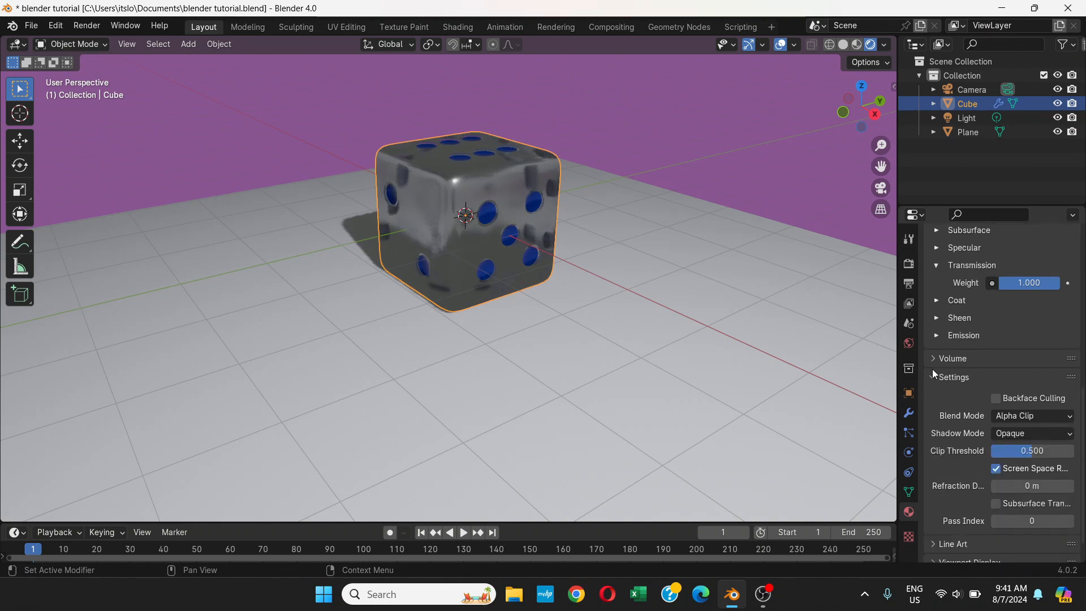
pyautogui.click(1055, 389)
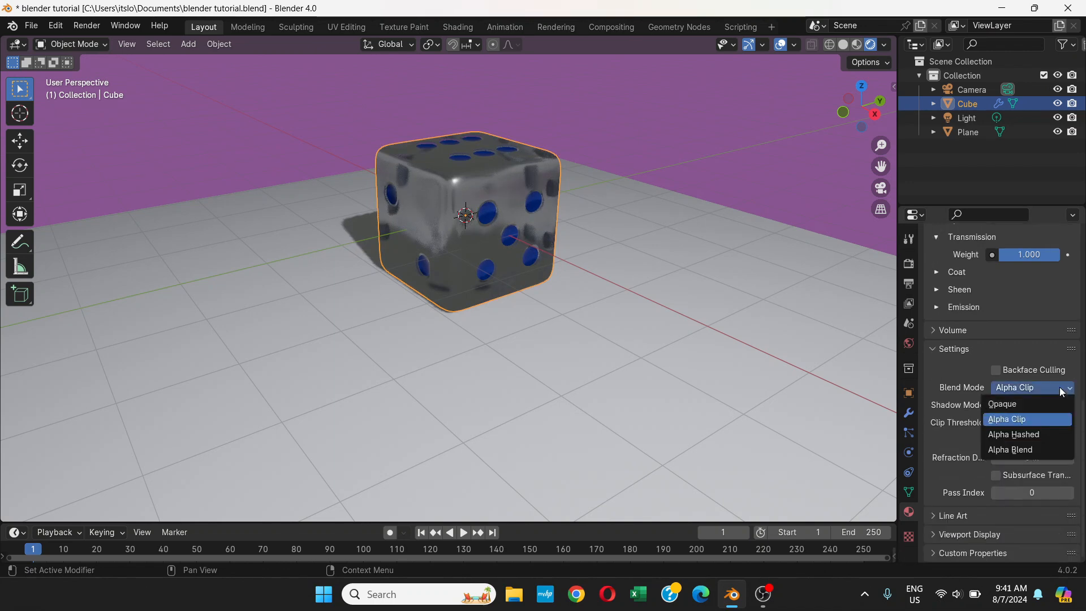
pyautogui.click(1048, 446)
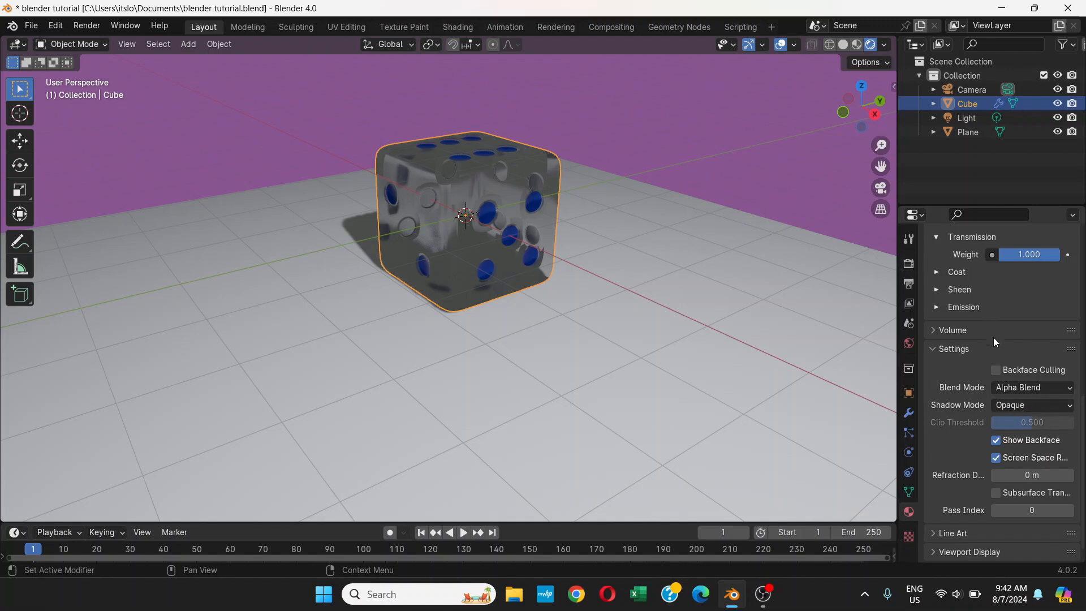
pyautogui.scroll(-1, 571, 309)
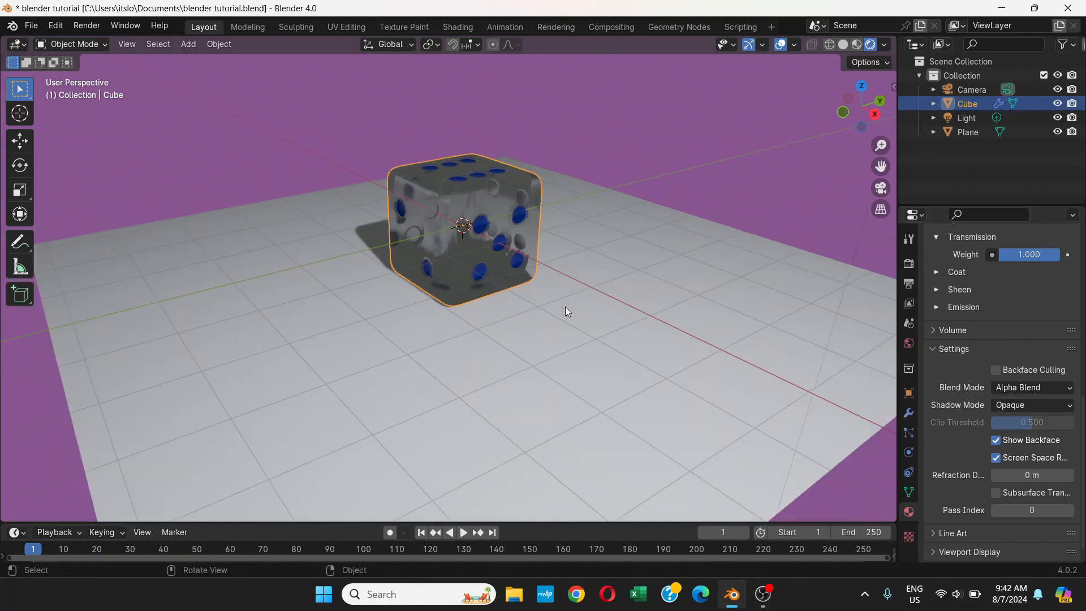
pyautogui.scroll(2, 565, 306)
pyautogui.moveTo(508, 299); pyautogui.dragTo(632, 290, button='middle')
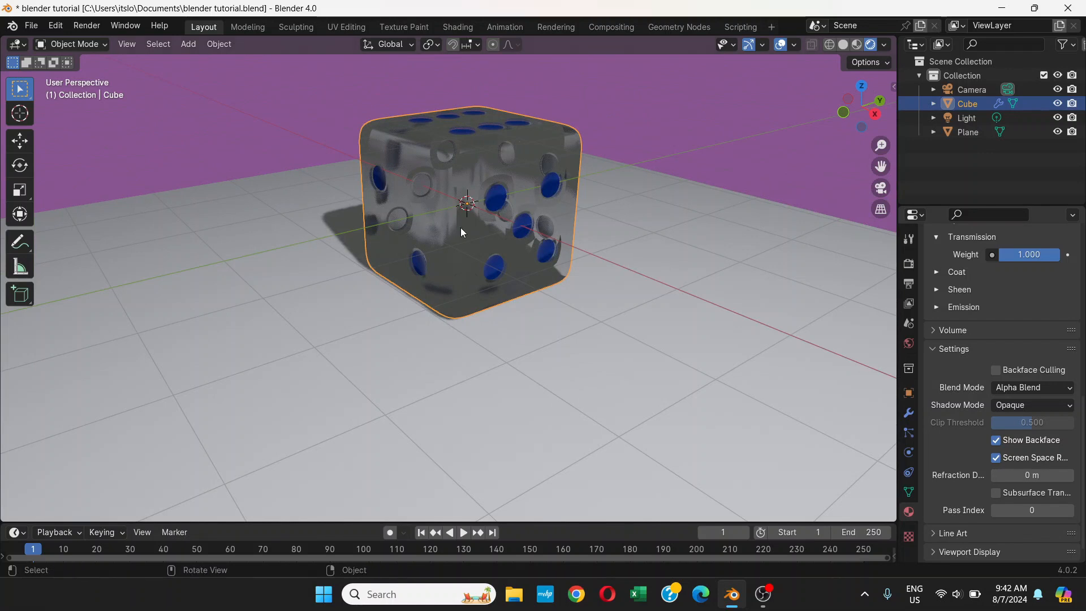
pyautogui.scroll(-2, 498, 202)
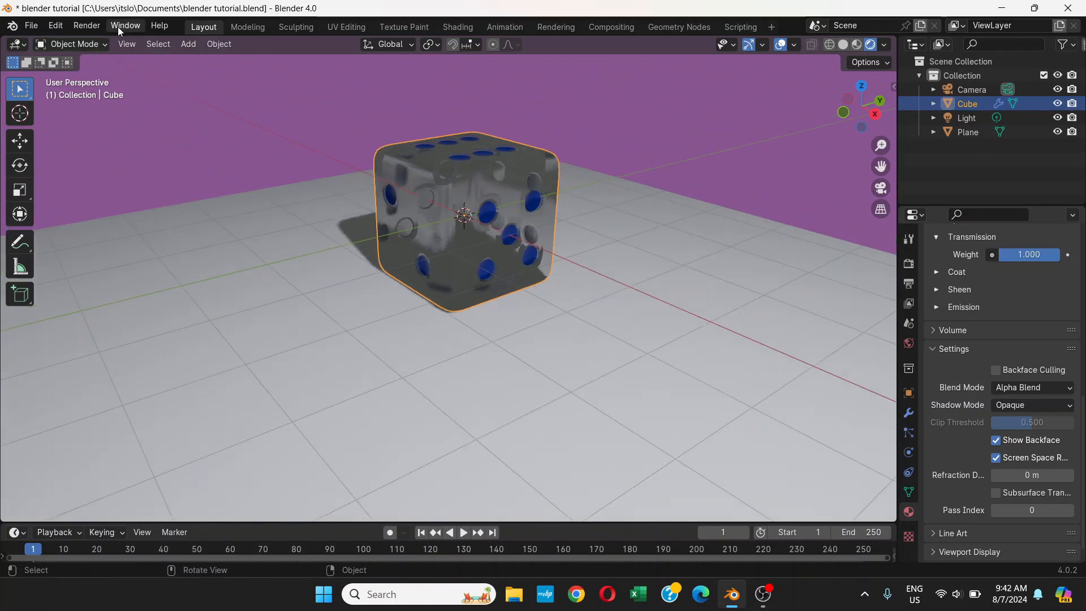
# Step: Render the die with Alpha Blend in EEVEE, look over the image, and close the render window
pyautogui.click(86, 26)
pyautogui.click(99, 40)
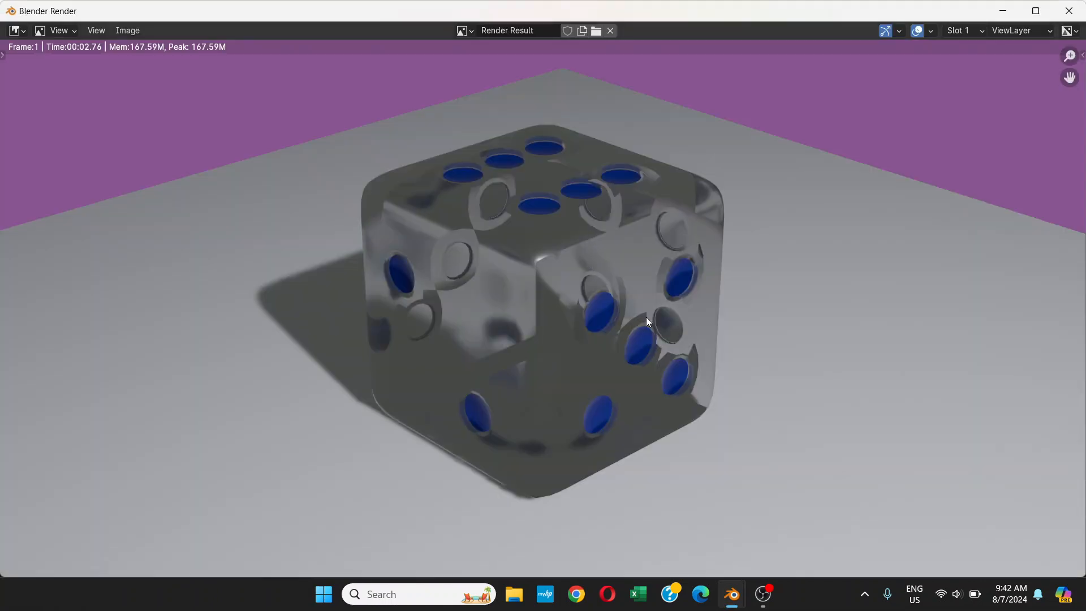
pyautogui.moveTo(646, 317); pyautogui.dragTo(635, 272, button='middle')
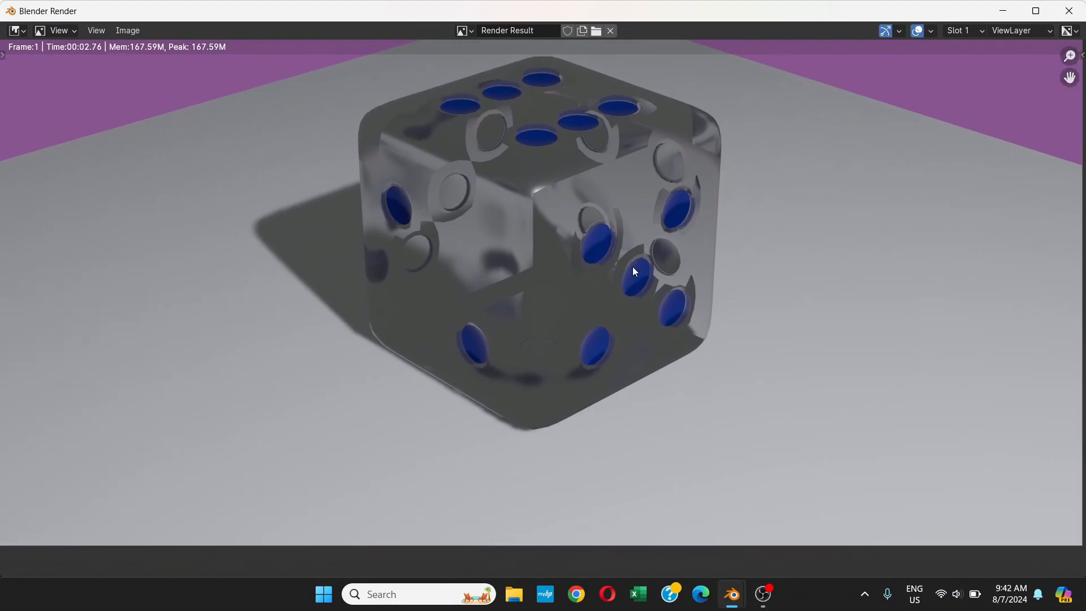
pyautogui.click(1069, 11)
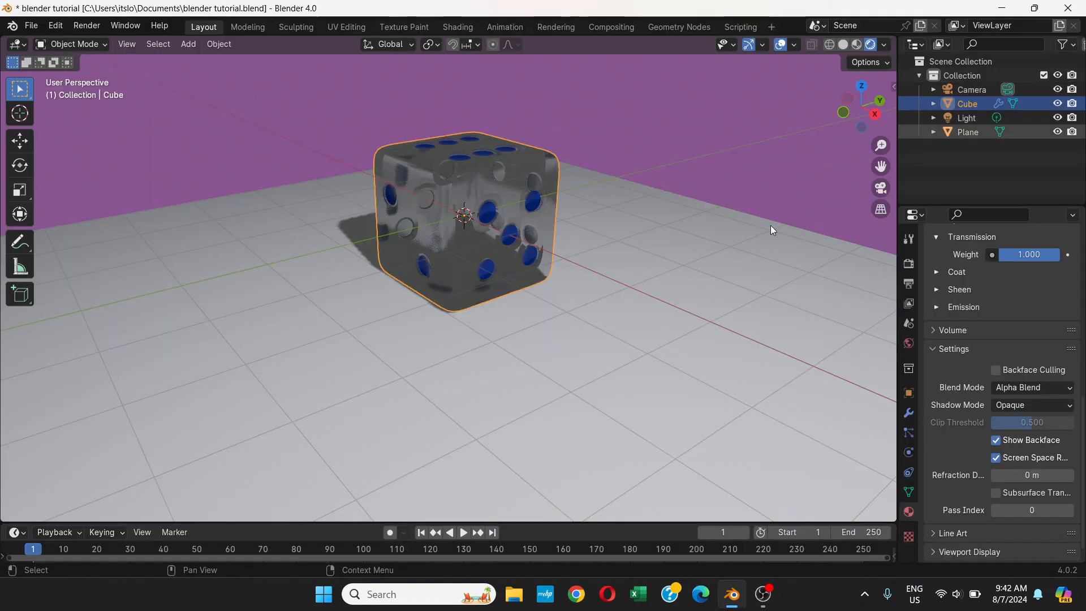
# Step: Orbit to another side of the die and align the camera to that view
pyautogui.moveTo(664, 228); pyautogui.dragTo(507, 275, button='middle')
pyautogui.scroll(-2, 571, 296)
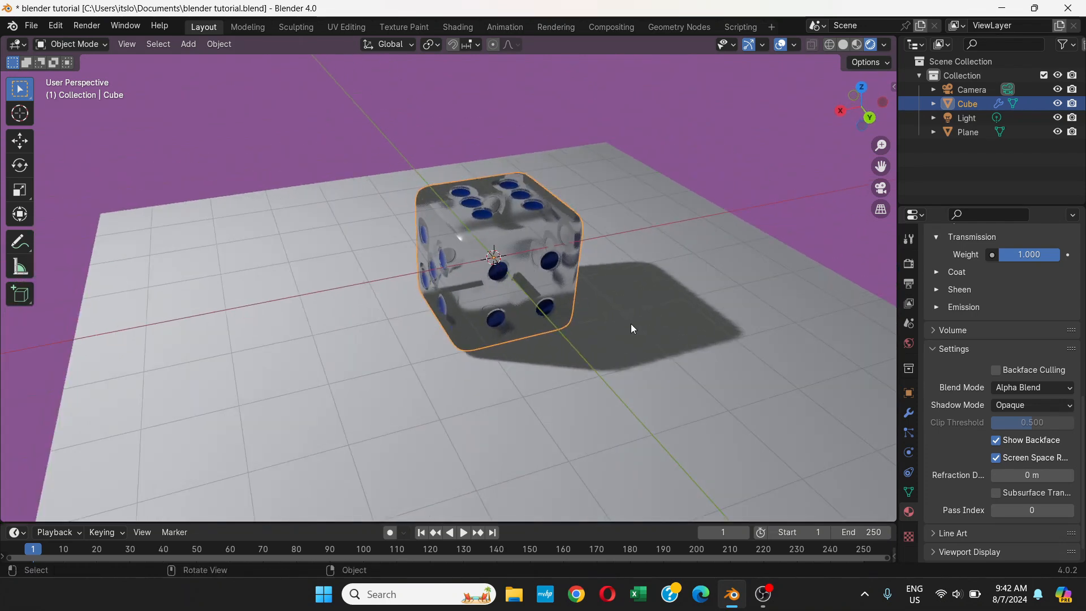
pyautogui.press('ctrl+alt+KP_0')
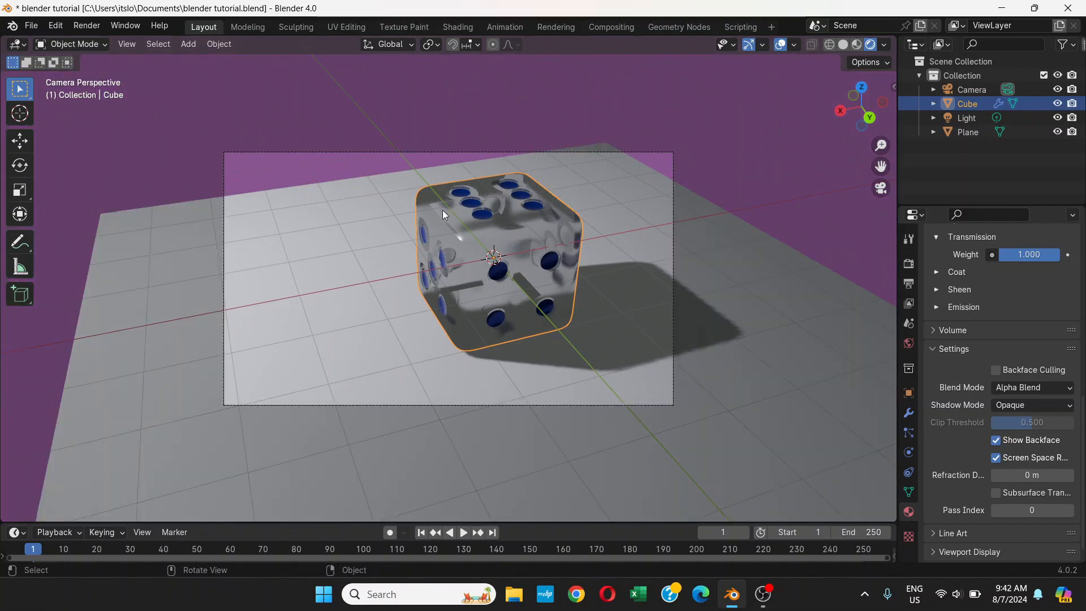
# Step: Render the die from the new camera angle, examine the whole image, and close the render window
pyautogui.click(86, 26)
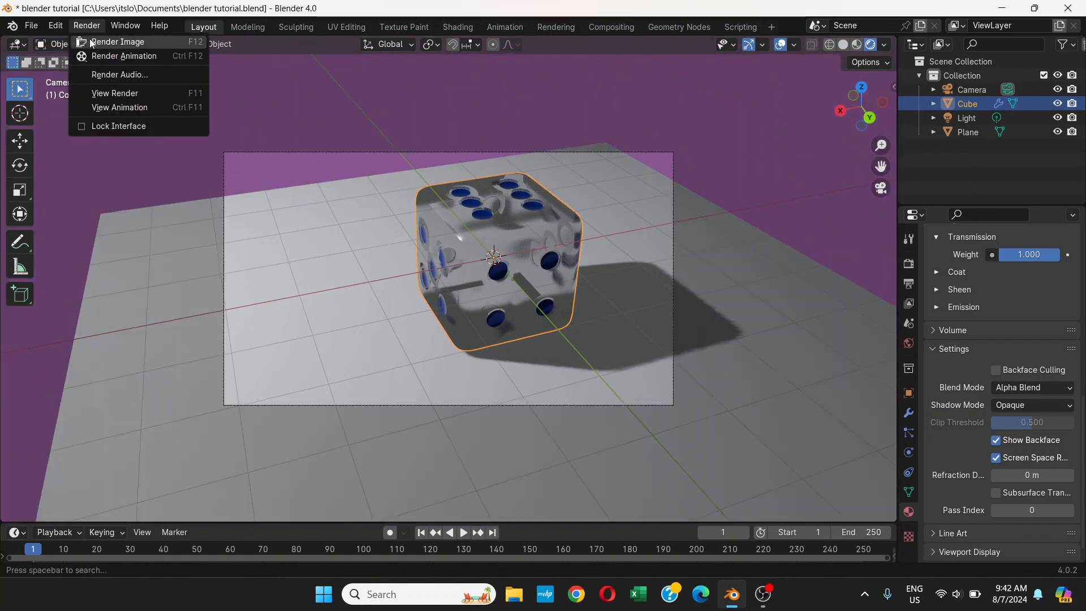
pyautogui.click(90, 39)
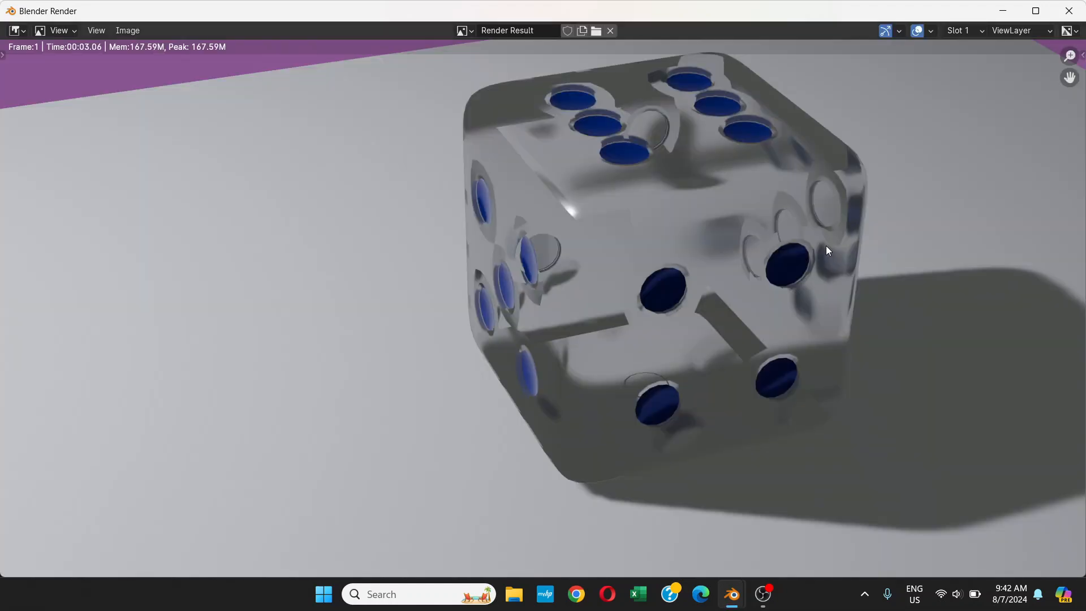
pyautogui.scroll(-3, 826, 249)
pyautogui.scroll(-1, 713, 309)
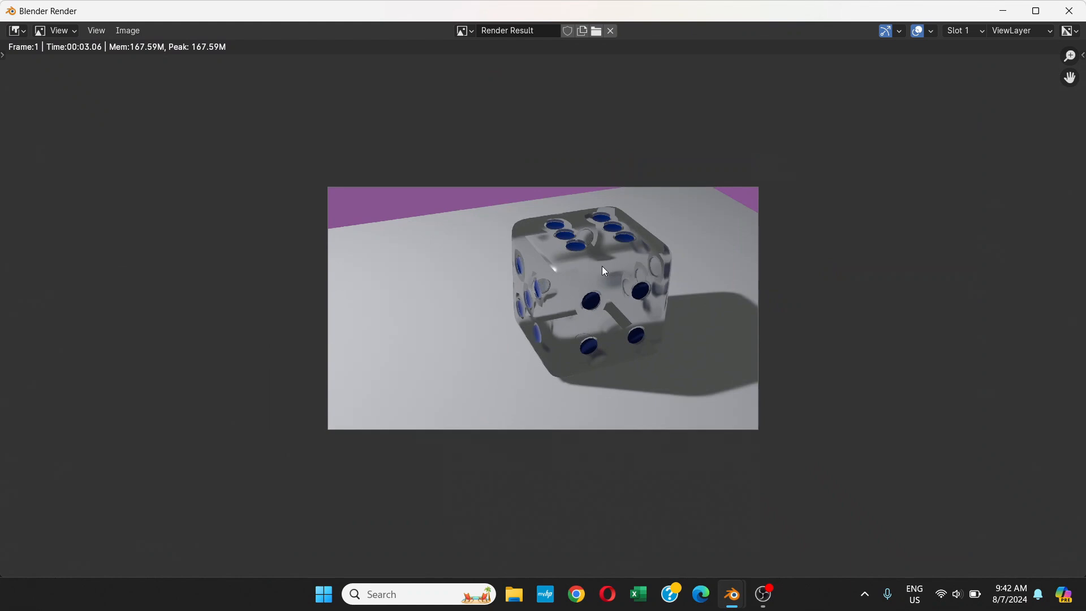
pyautogui.click(1070, 11)
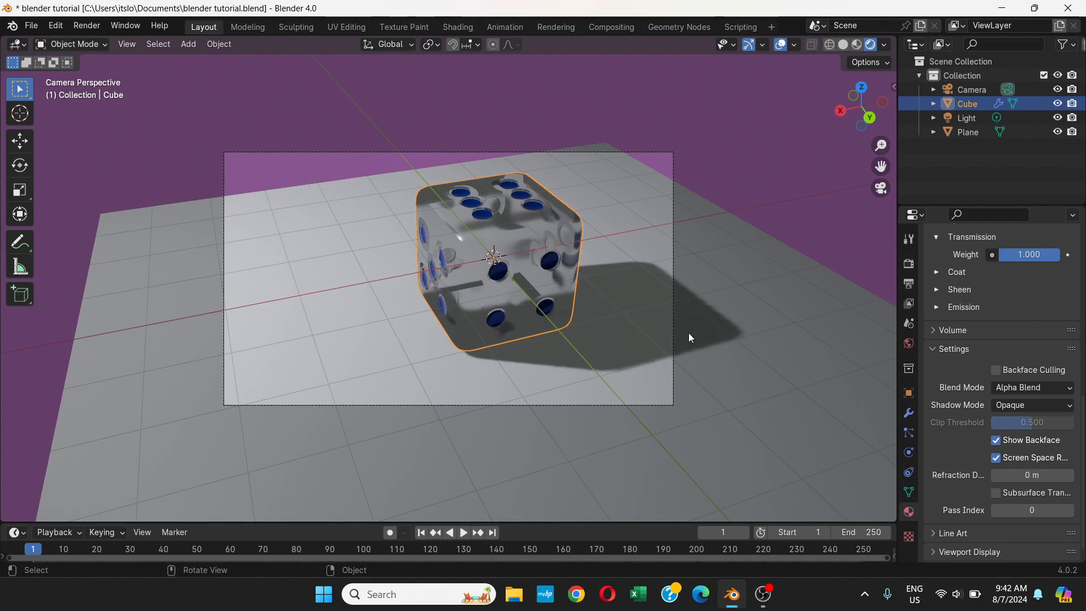
# Step: Add a new material to the ground plane and give it a light green base color
pyautogui.click(743, 246)
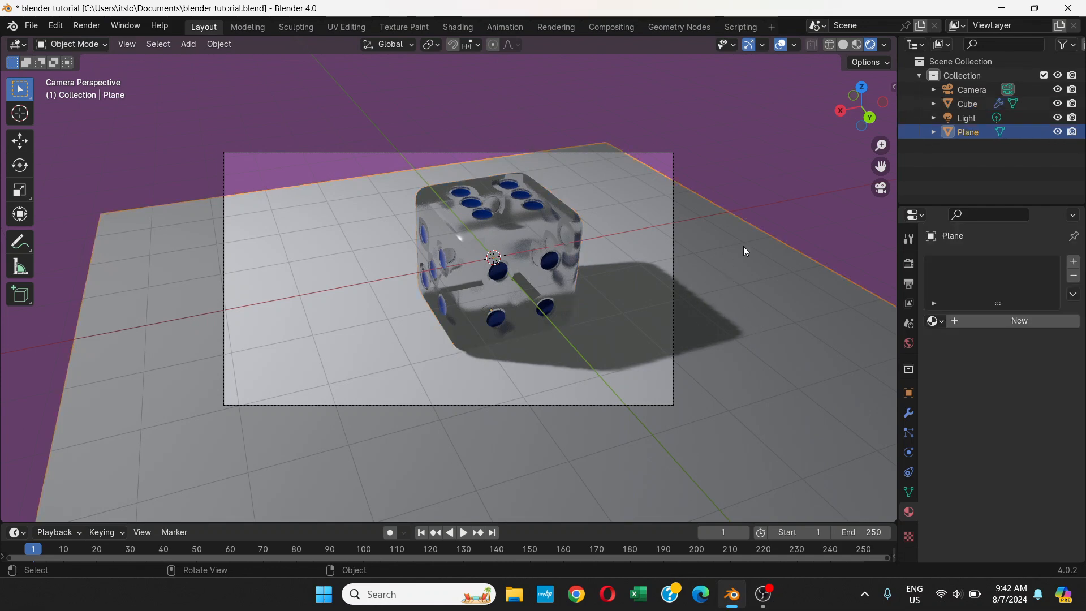
pyautogui.moveTo(744, 246); pyautogui.dragTo(752, 243, button='middle')
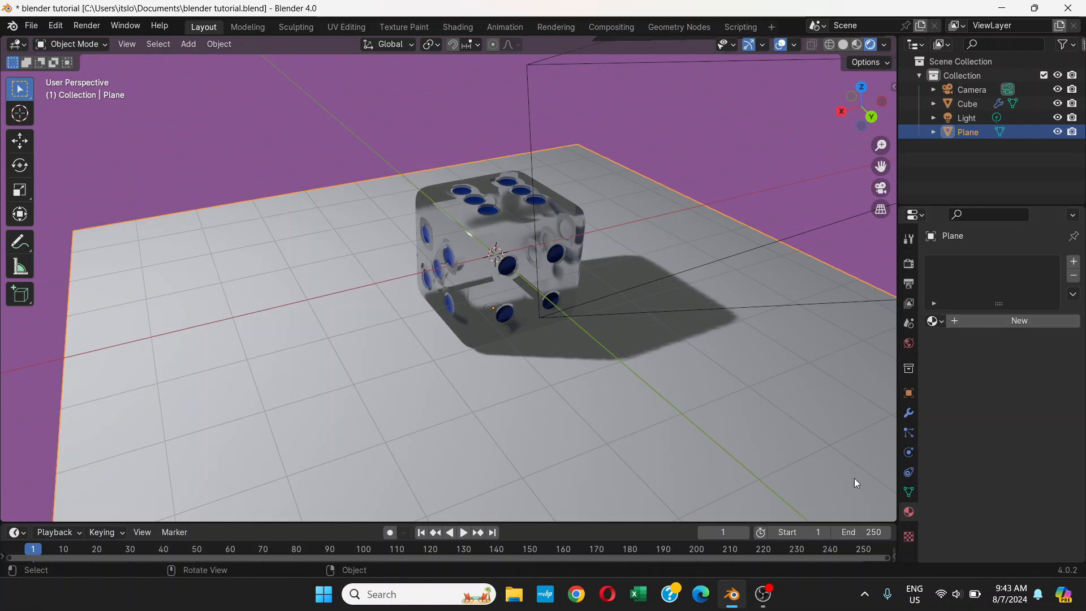
pyautogui.click(983, 321)
pyautogui.click(1019, 434)
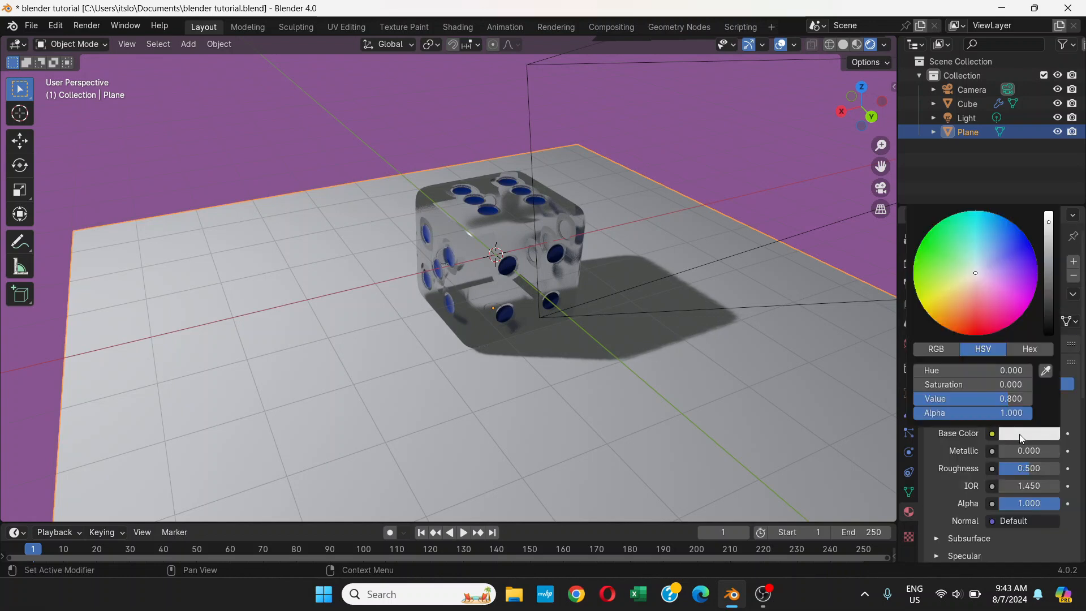
pyautogui.moveTo(1000, 281); pyautogui.dragTo(960, 247)
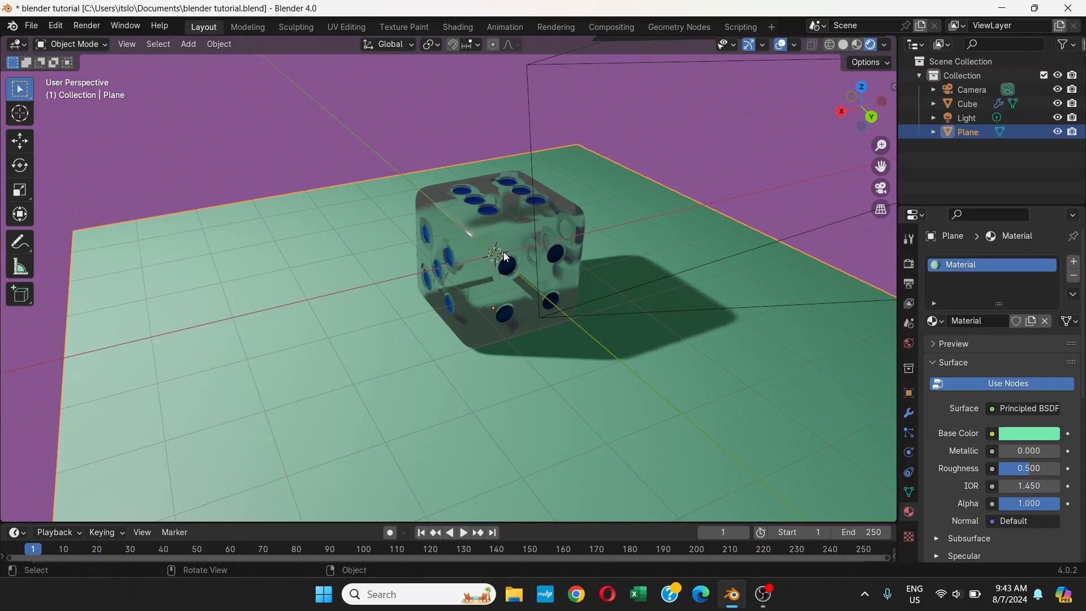
# Step: Render the die on the green plane, view the whole image, and close the render window
pyautogui.moveTo(503, 253); pyautogui.dragTo(526, 318, button='middle')
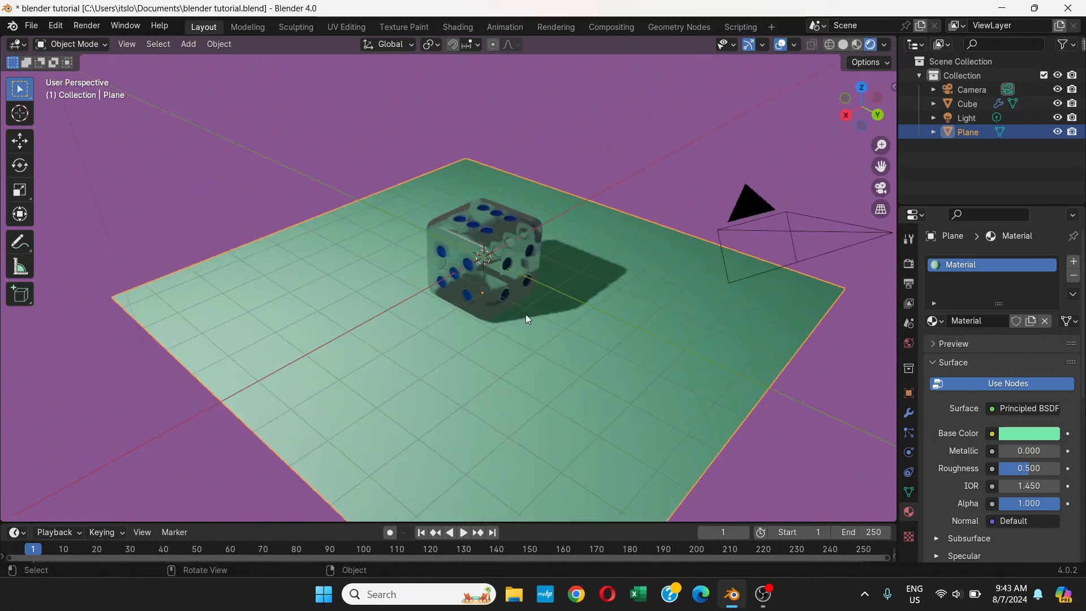
pyautogui.click(88, 26)
pyautogui.click(114, 44)
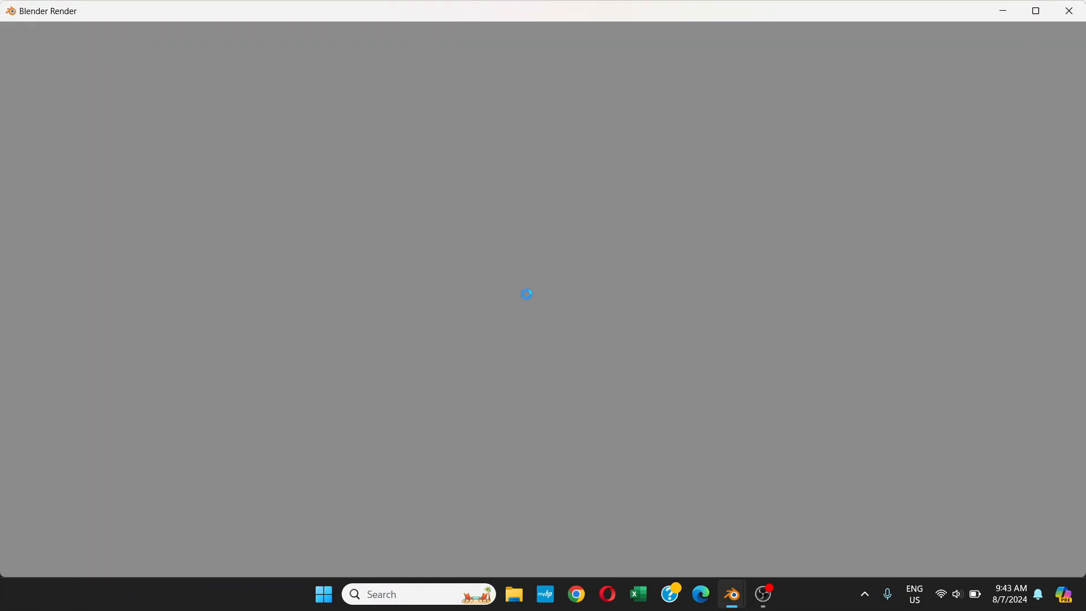
pyautogui.scroll(-4, 603, 279)
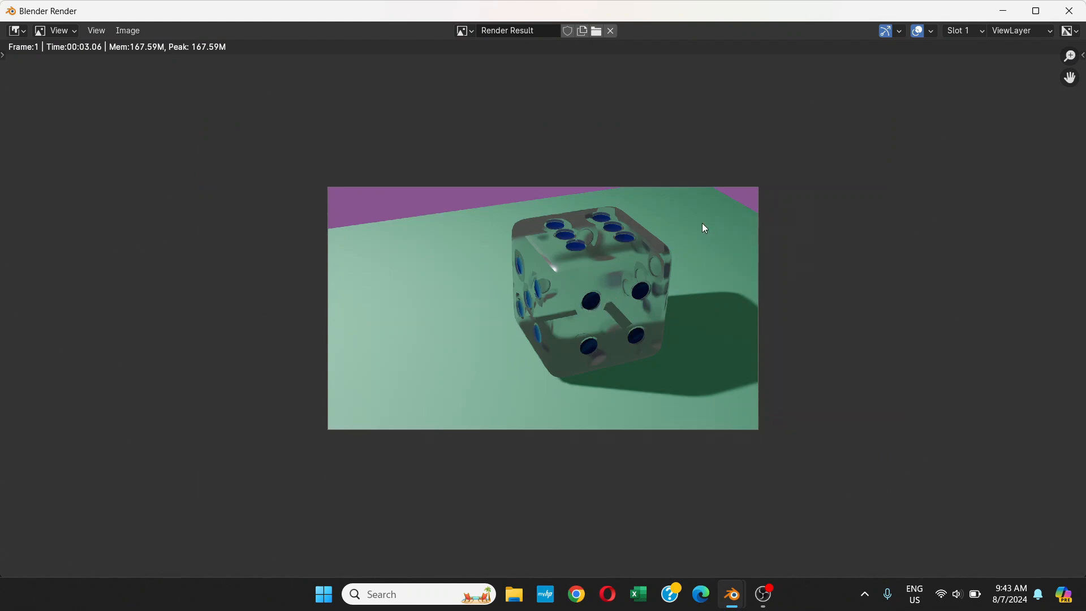
pyautogui.click(1069, 11)
# Step: Expand EEVEE's Ambient Occlusion settings, enable Bloom, and check the die from a lower angle
pyautogui.moveTo(507, 297); pyautogui.dragTo(442, 280, button='middle')
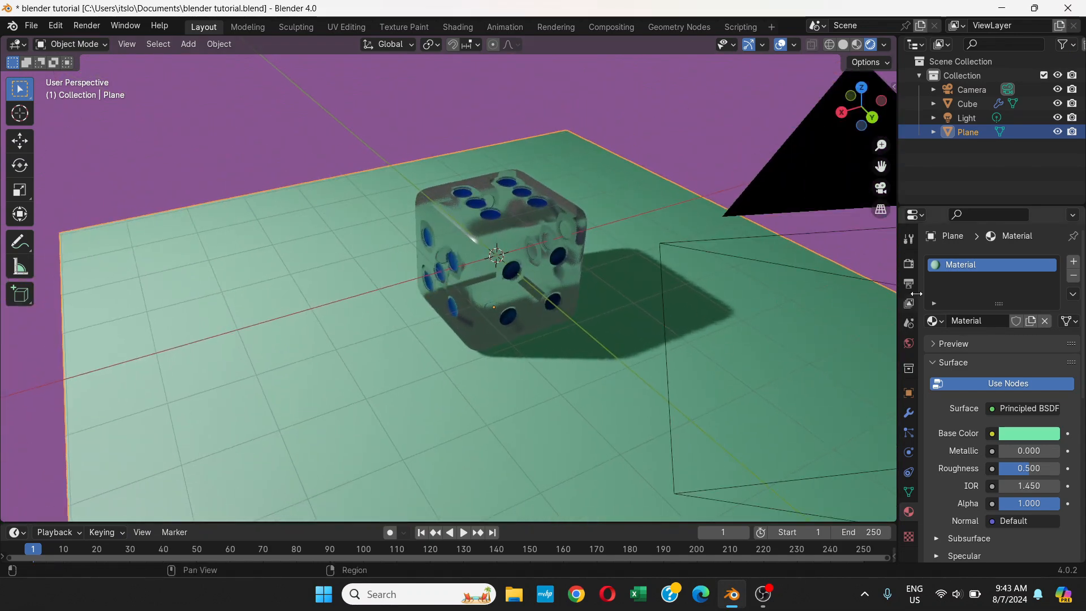
pyautogui.click(909, 264)
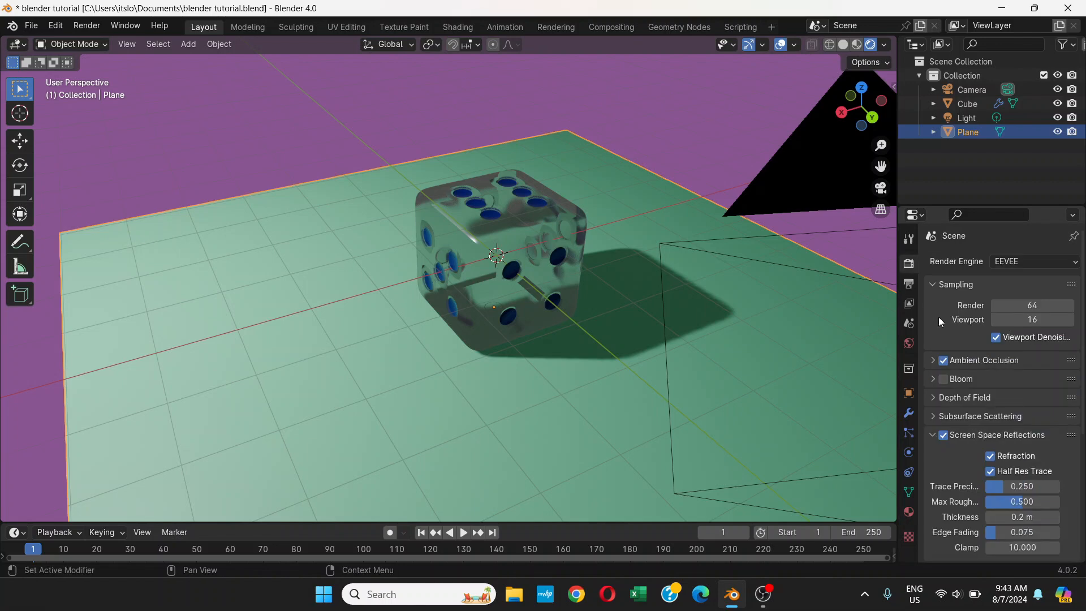
pyautogui.click(934, 361)
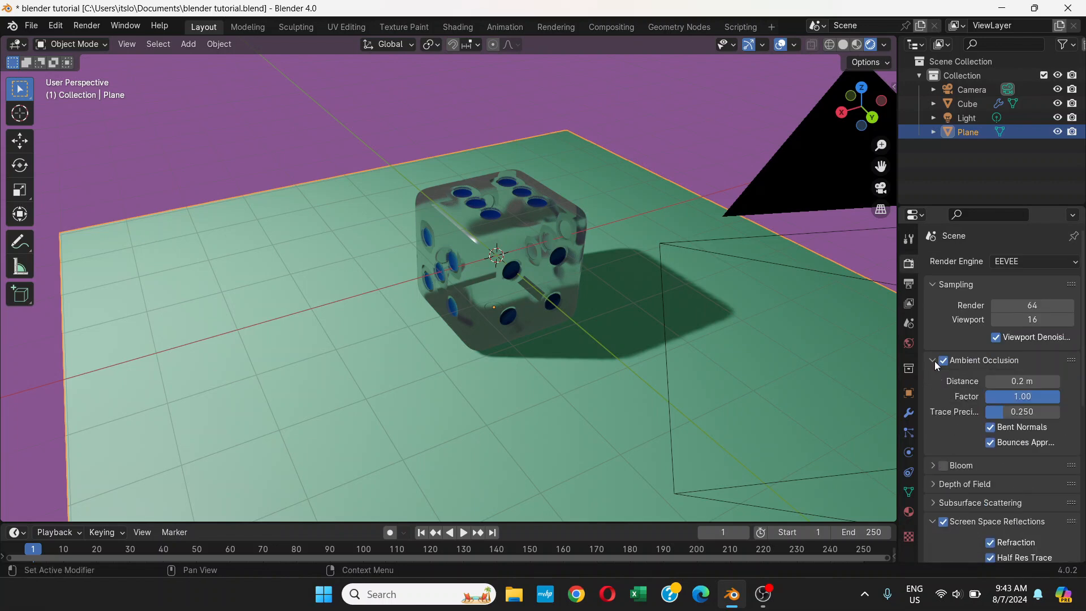
pyautogui.click(944, 465)
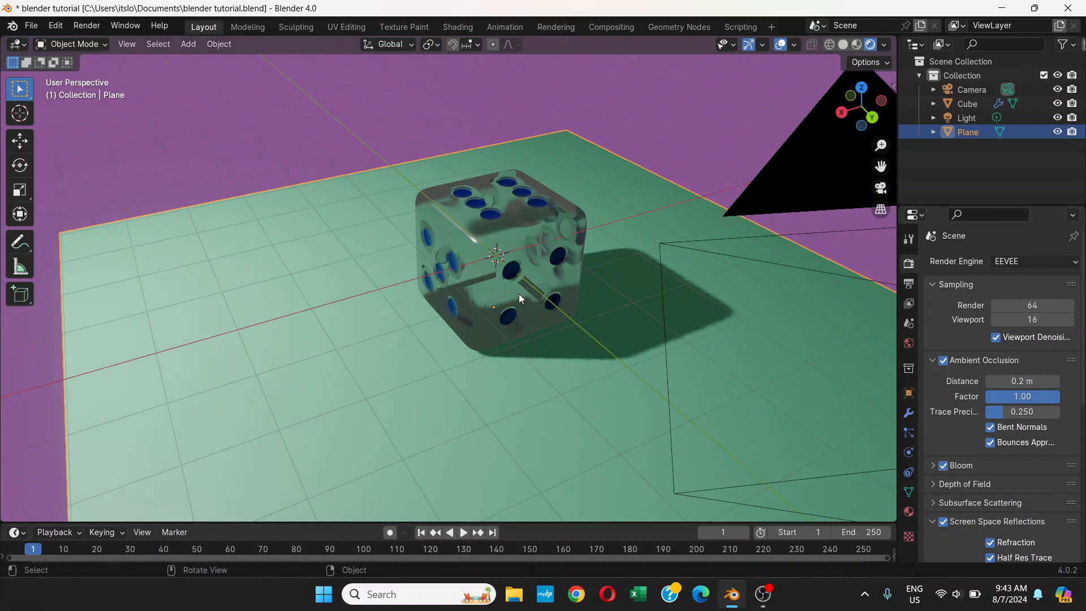
pyautogui.moveTo(519, 293); pyautogui.dragTo(511, 253, button='middle')
# Step: Expand the EEVEE Shadows settings and set the shadow Cube Size to 1024 px
pyautogui.scroll(-10, 955, 406)
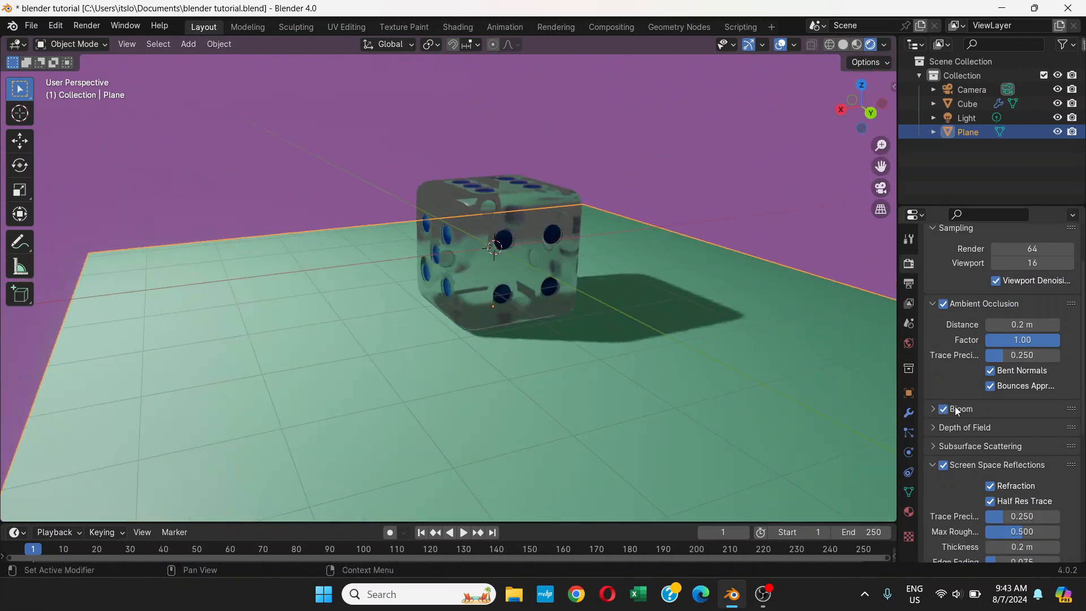
pyautogui.scroll(-3, 955, 406)
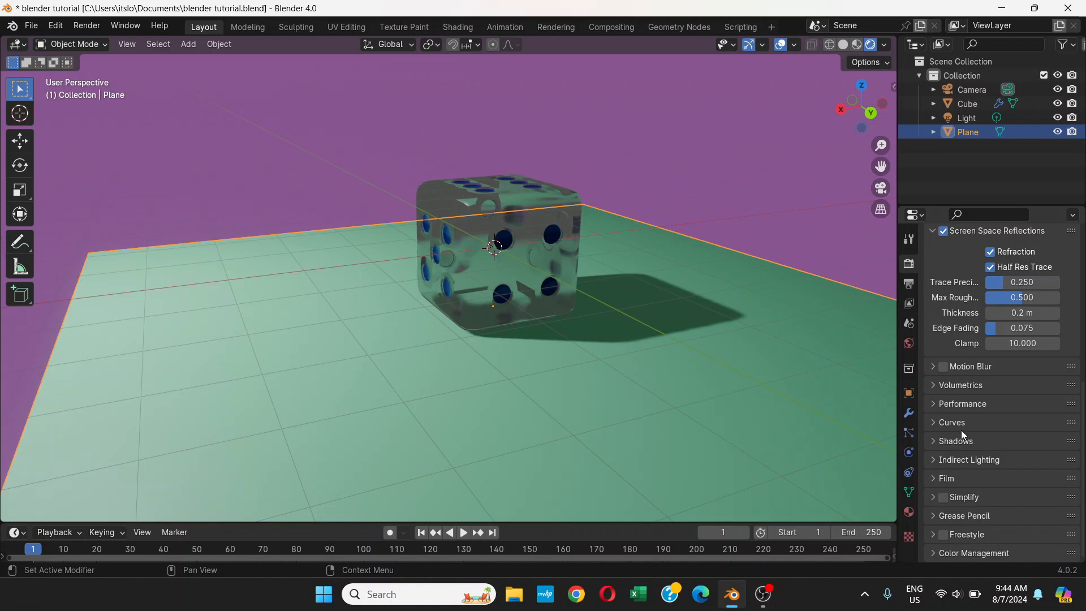
pyautogui.click(935, 440)
pyautogui.click(1053, 461)
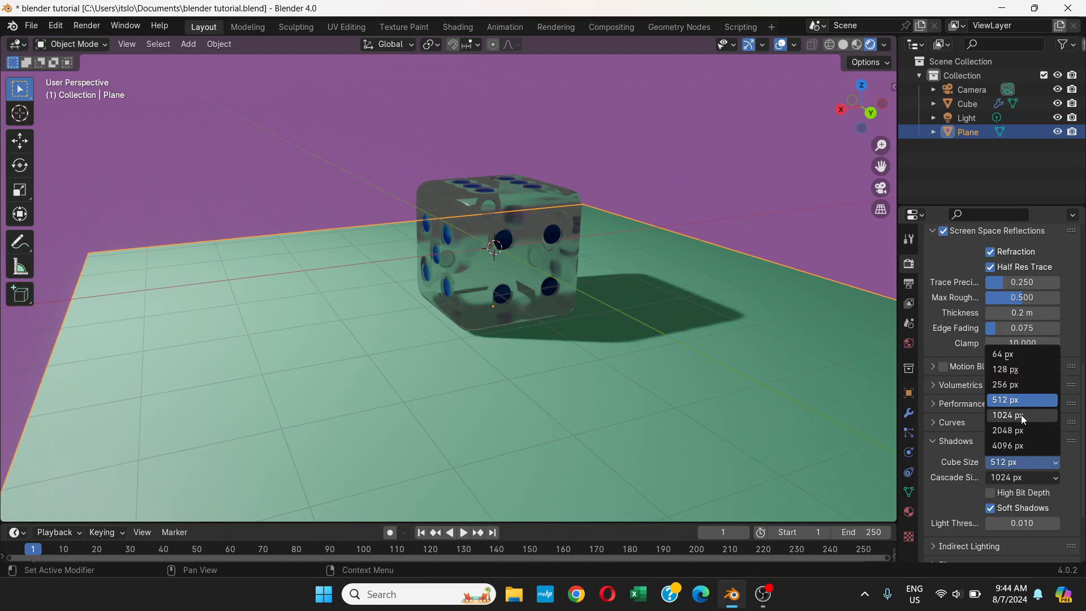
pyautogui.click(1014, 462)
pyautogui.click(1027, 415)
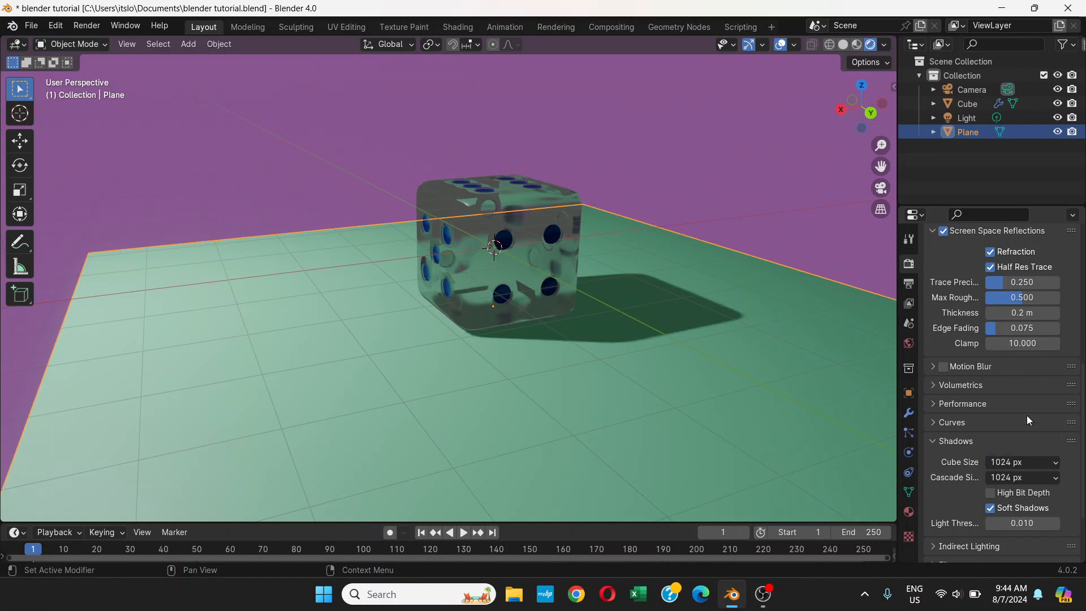
# Step: Select the die and set its material's Shadow Mode to Alpha Clip
pyautogui.click(909, 512)
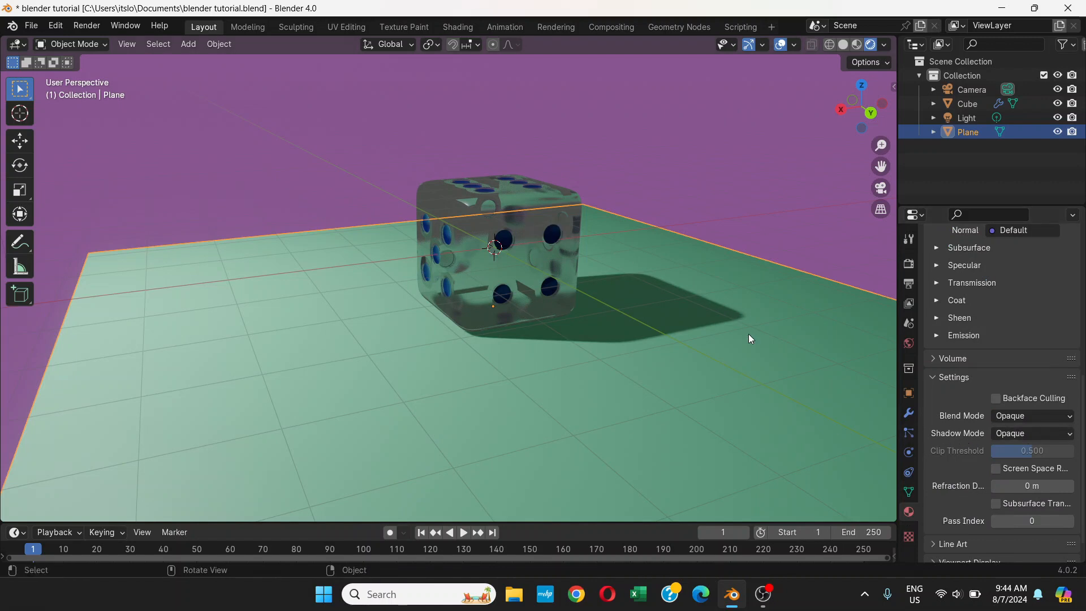
pyautogui.click(534, 200)
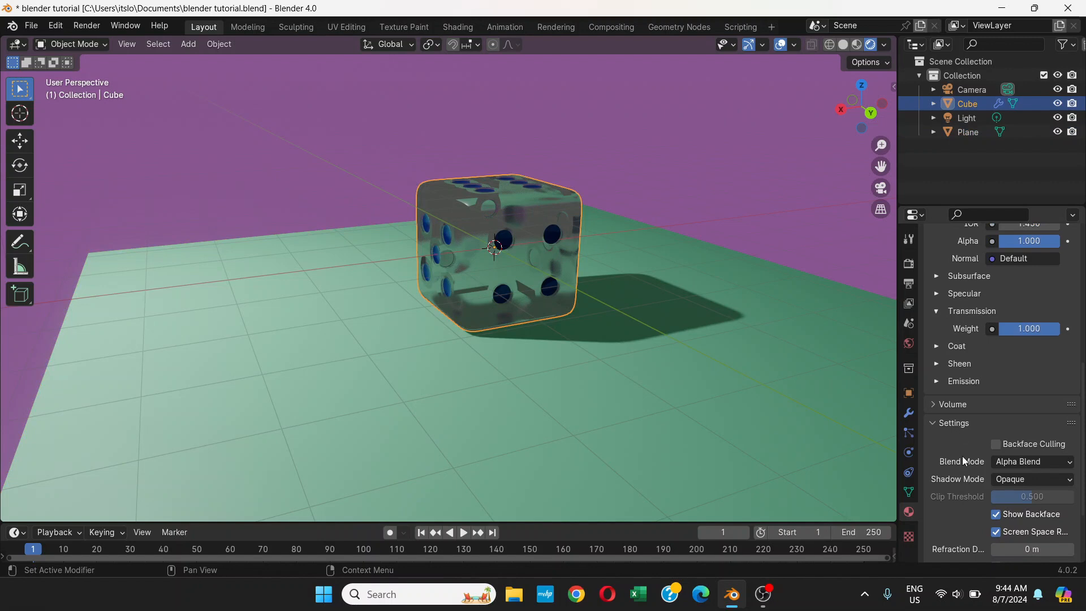
pyautogui.click(1063, 480)
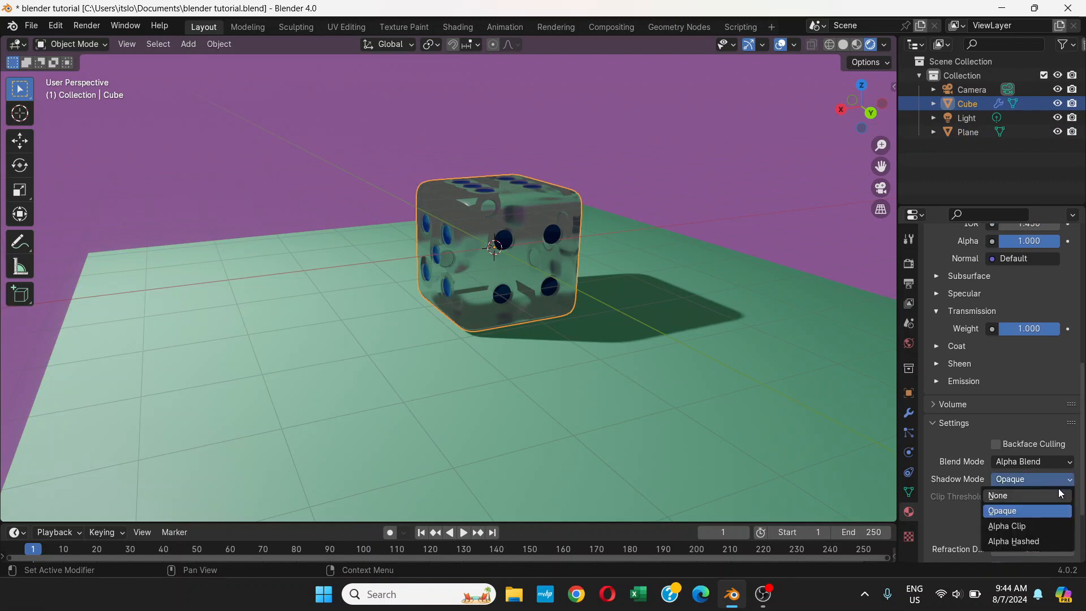
pyautogui.click(1044, 522)
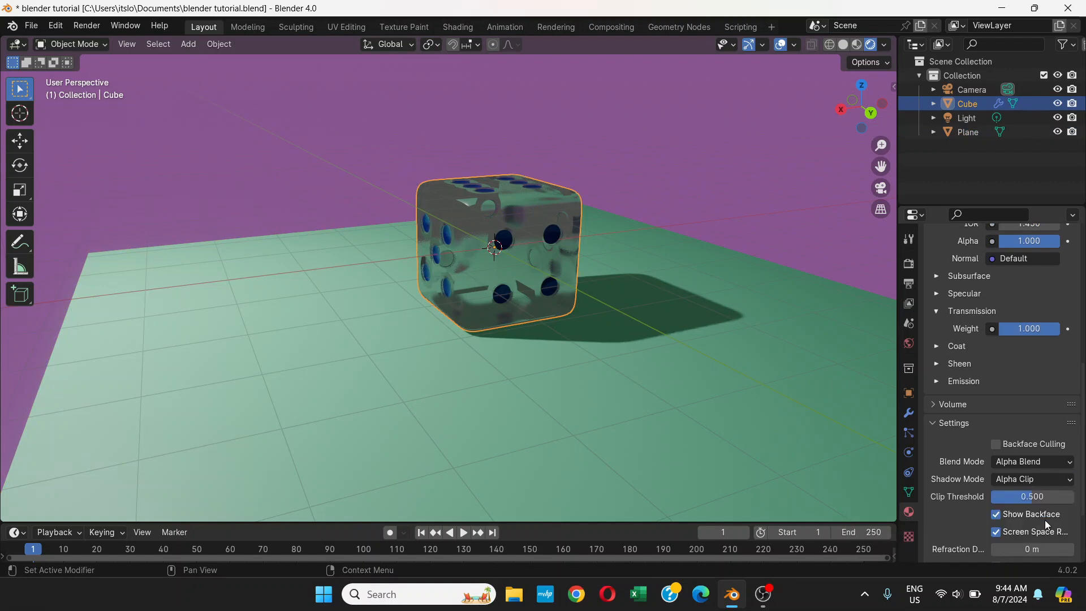
# Step: Render the die with the Alpha Clip shadow mode, view the whole image, and close the render window
pyautogui.moveTo(566, 307); pyautogui.dragTo(464, 307, button='middle')
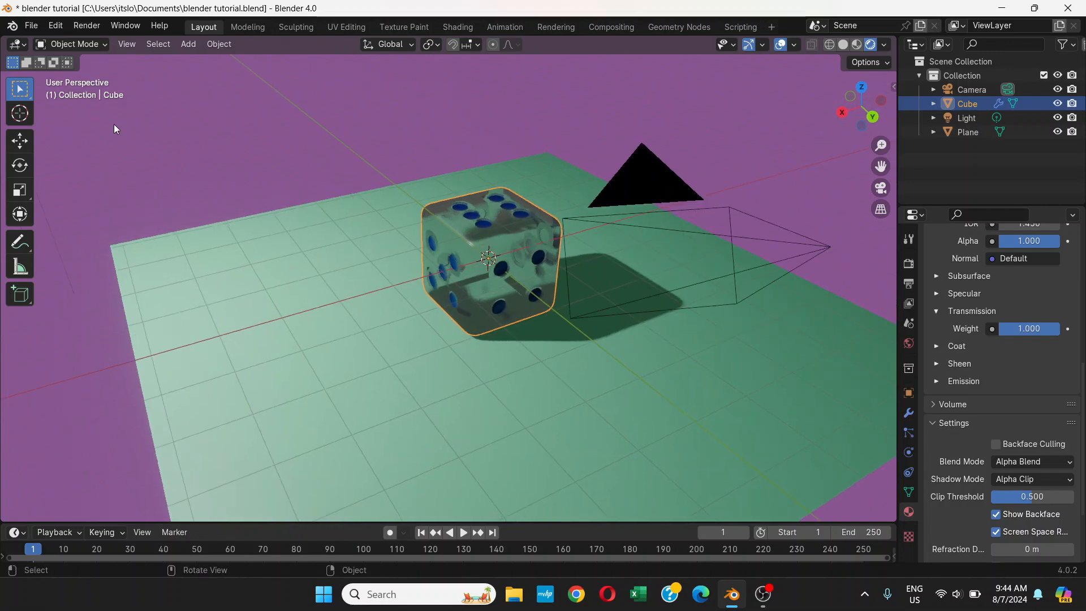
pyautogui.click(88, 26)
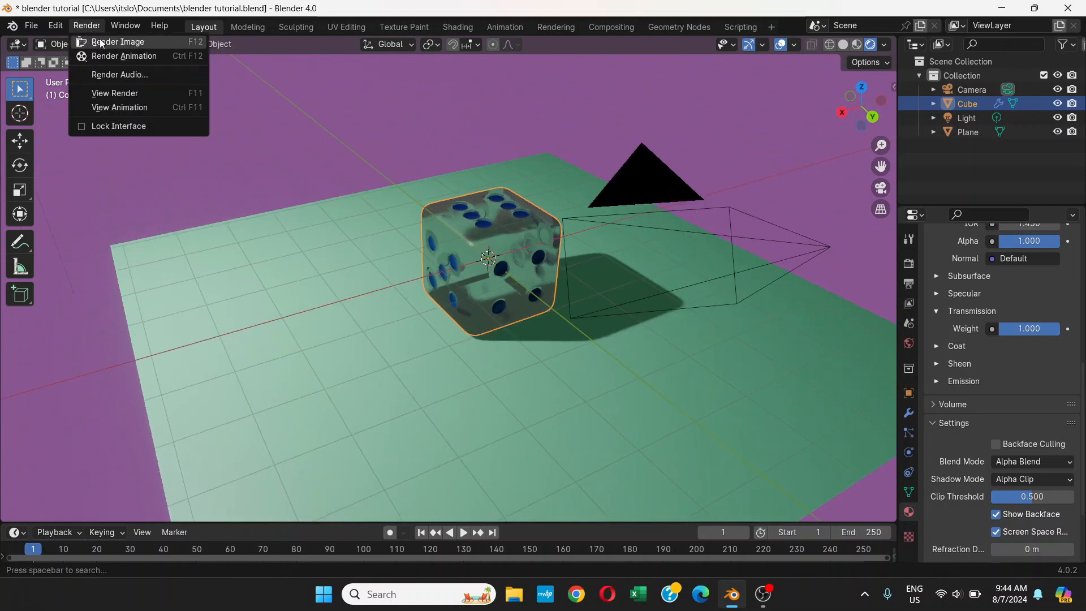
pyautogui.click(101, 41)
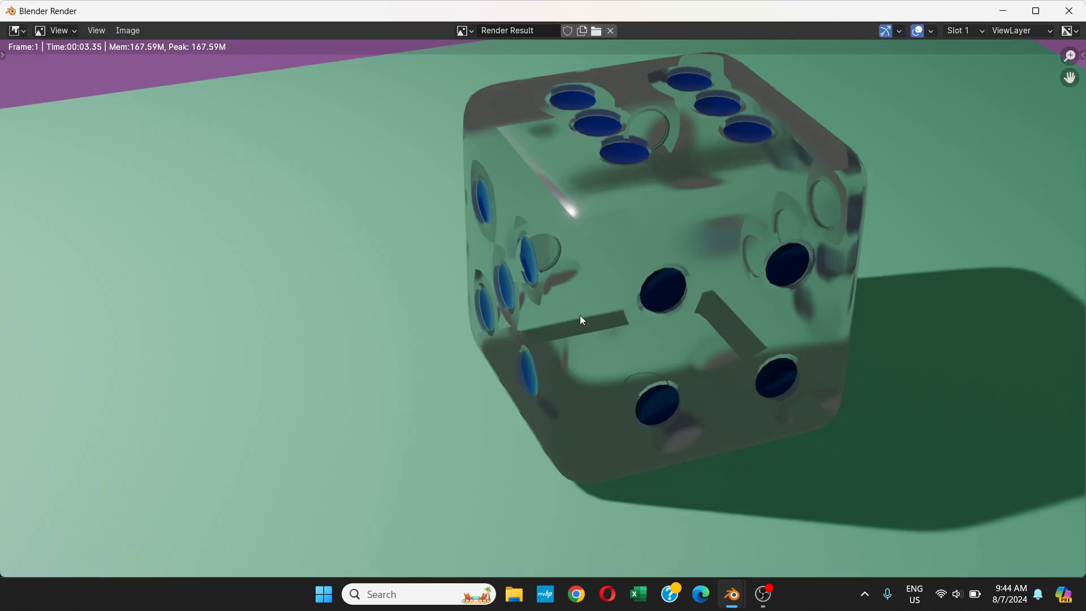
pyautogui.scroll(-3, 701, 328)
pyautogui.moveTo(703, 320); pyautogui.dragTo(709, 316, button='middle')
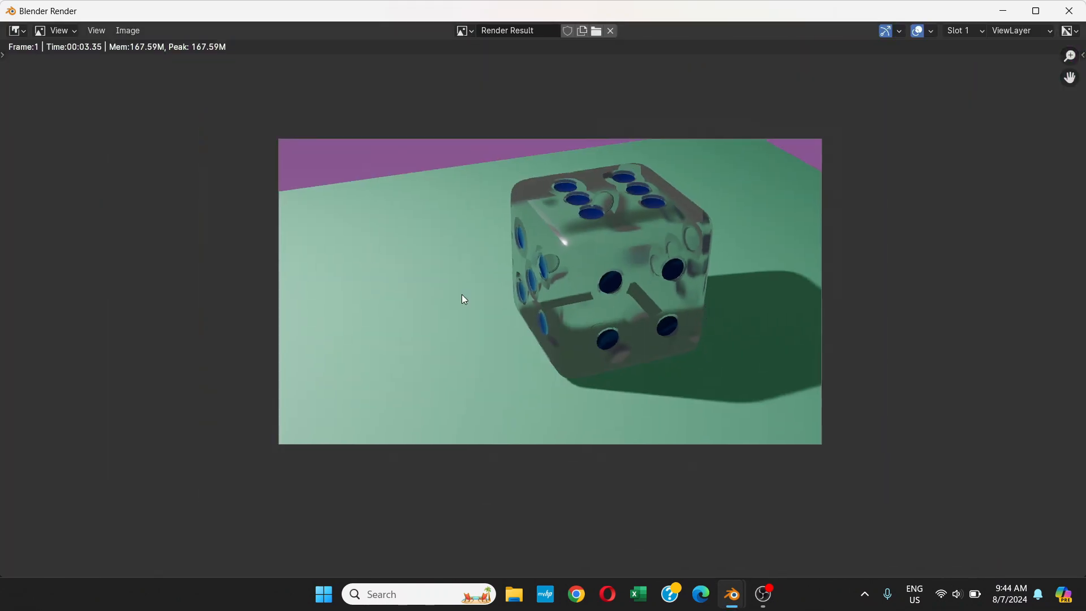
pyautogui.click(1068, 10)
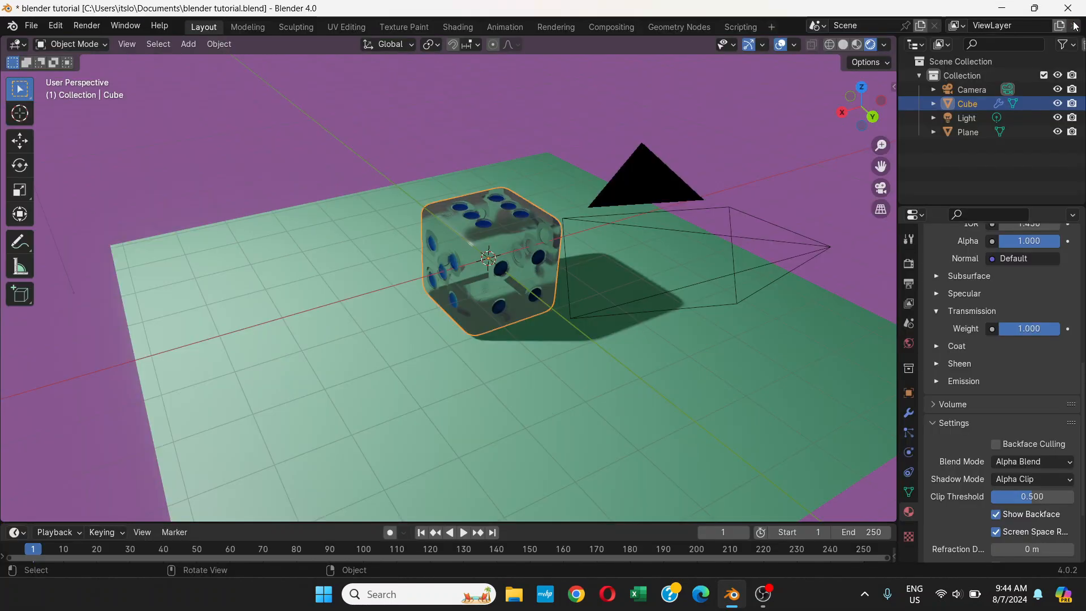
# Step: Set the die material's Shadow Mode back to Opaque, render the image again, and close the render window
pyautogui.click(1066, 481)
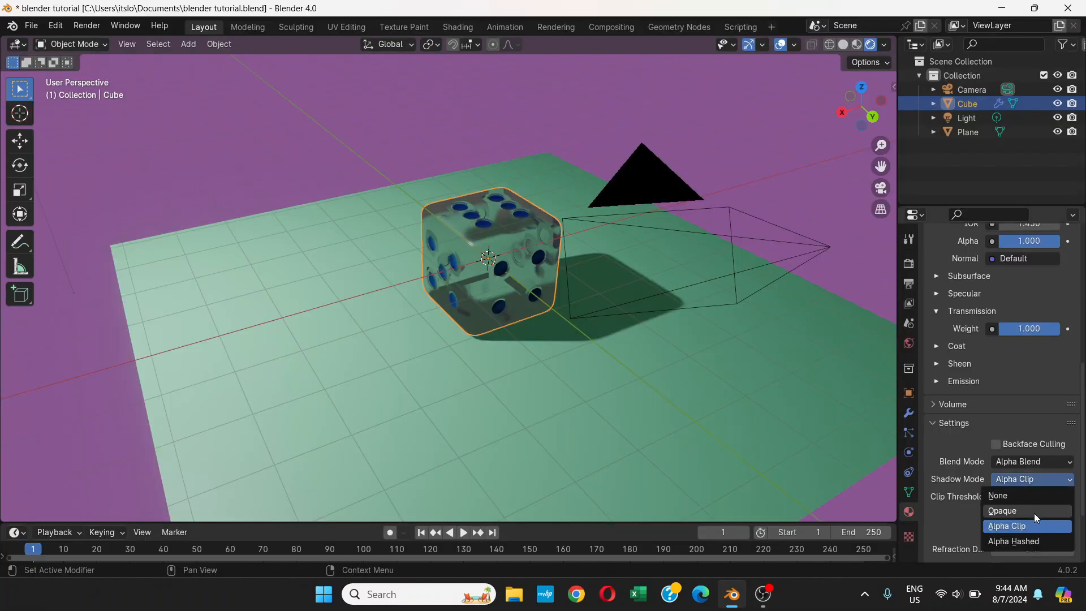
pyautogui.click(1034, 513)
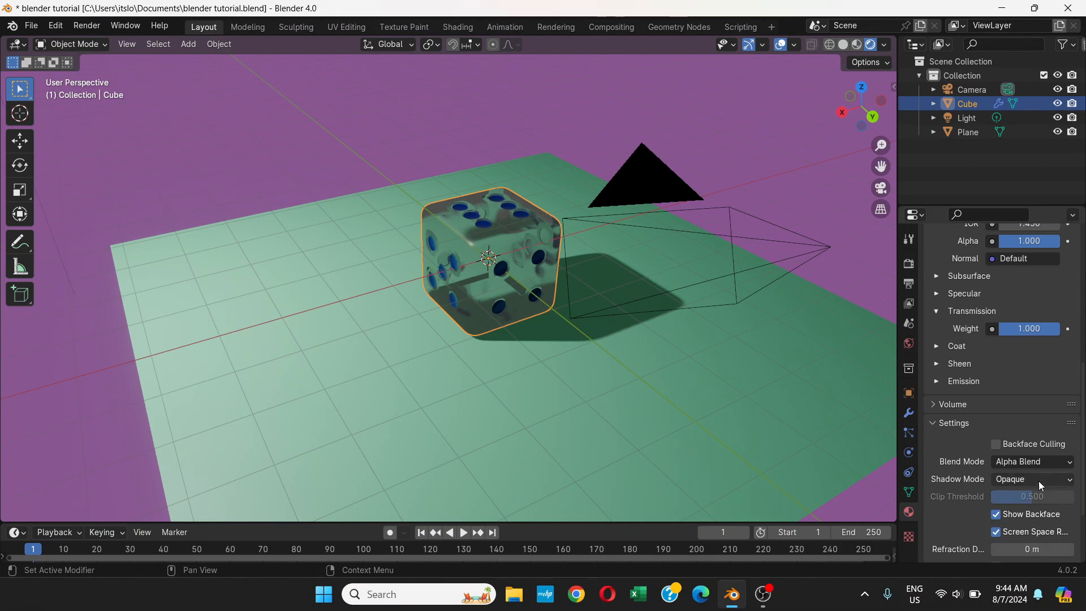
pyautogui.moveTo(460, 346); pyautogui.dragTo(355, 258, button='middle')
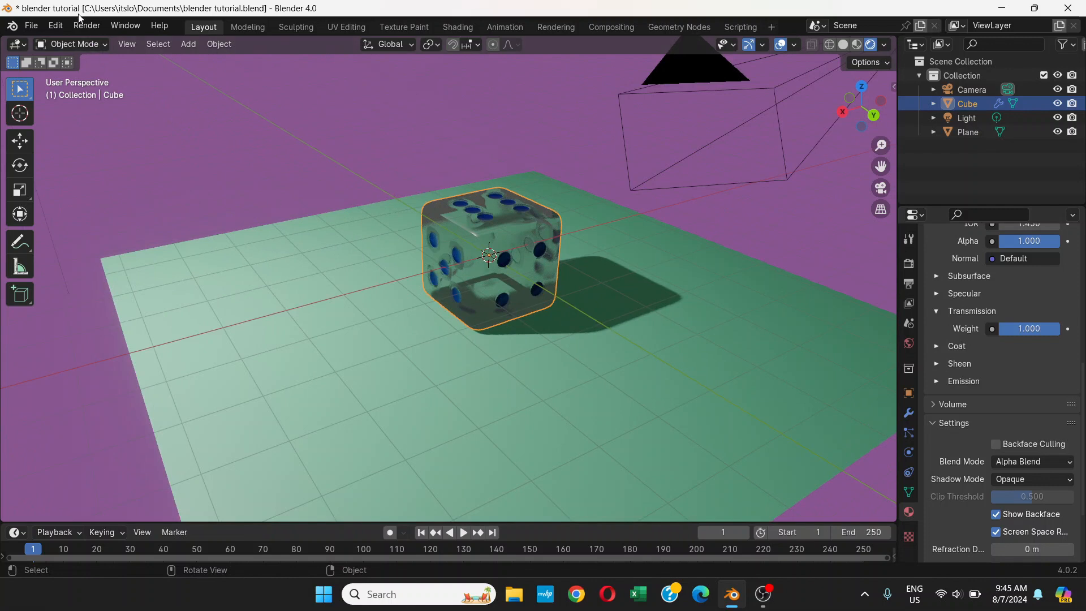
pyautogui.click(86, 26)
pyautogui.click(108, 41)
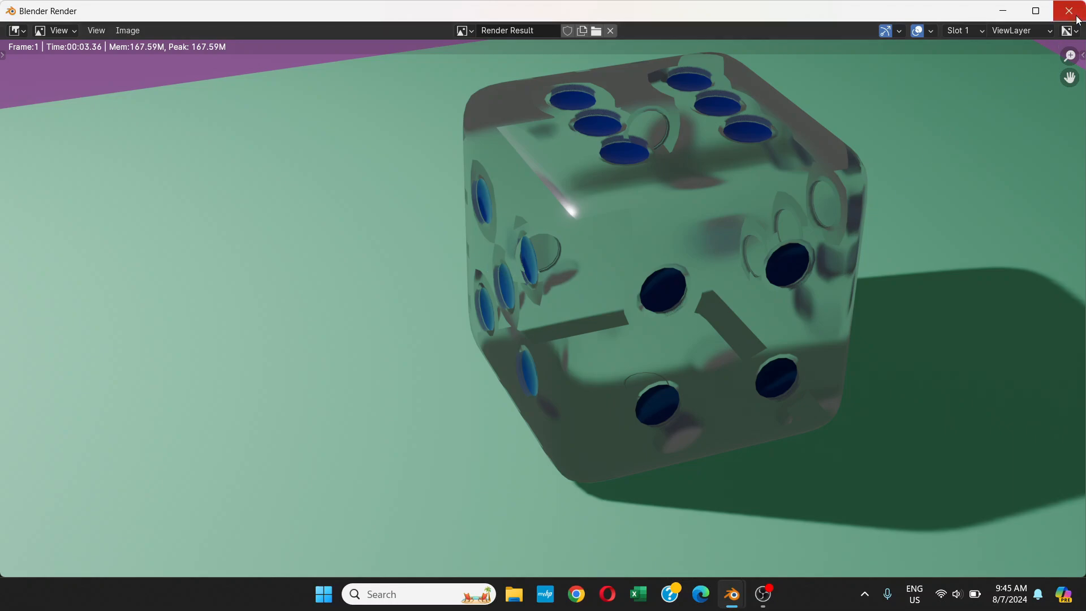
pyautogui.click(1069, 11)
# Step: Look through the die material's settings and expand its Emission section to check the color and strength
pyautogui.scroll(-3, 1034, 480)
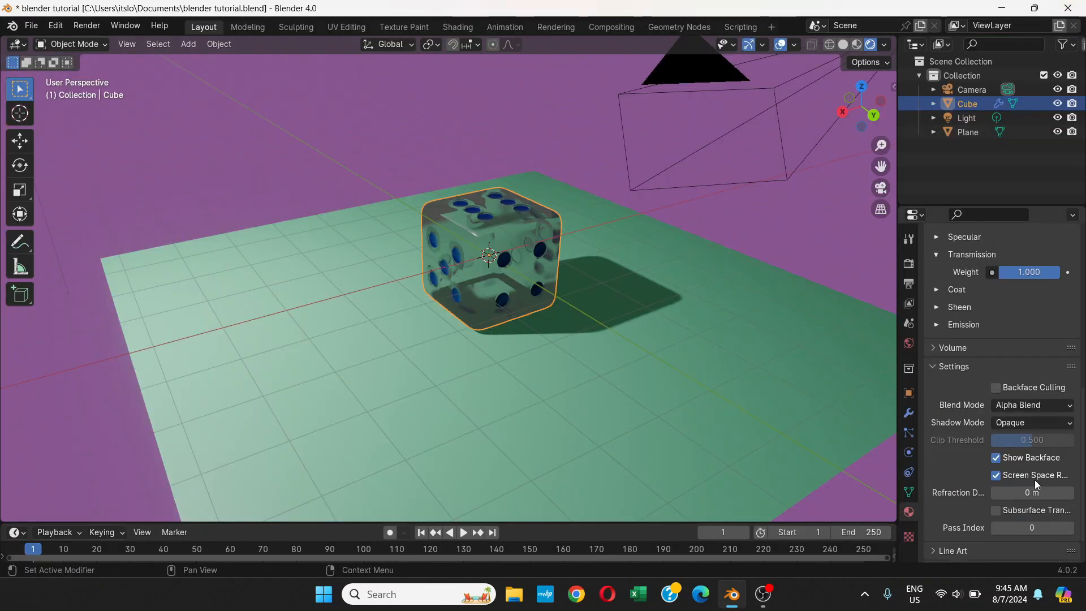
pyautogui.scroll(-2, 1013, 445)
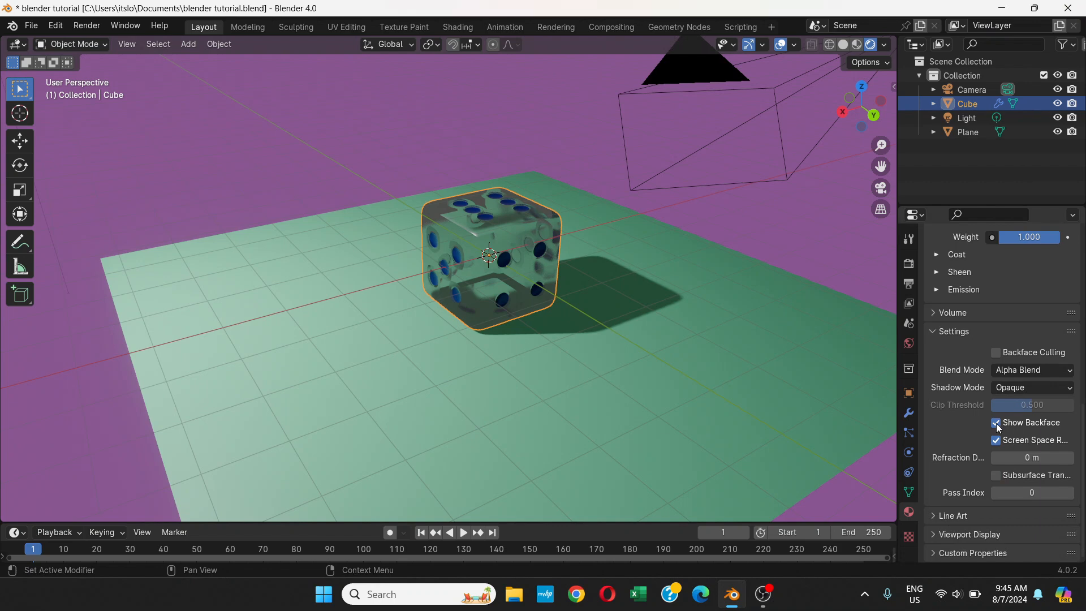
pyautogui.scroll(7, 995, 423)
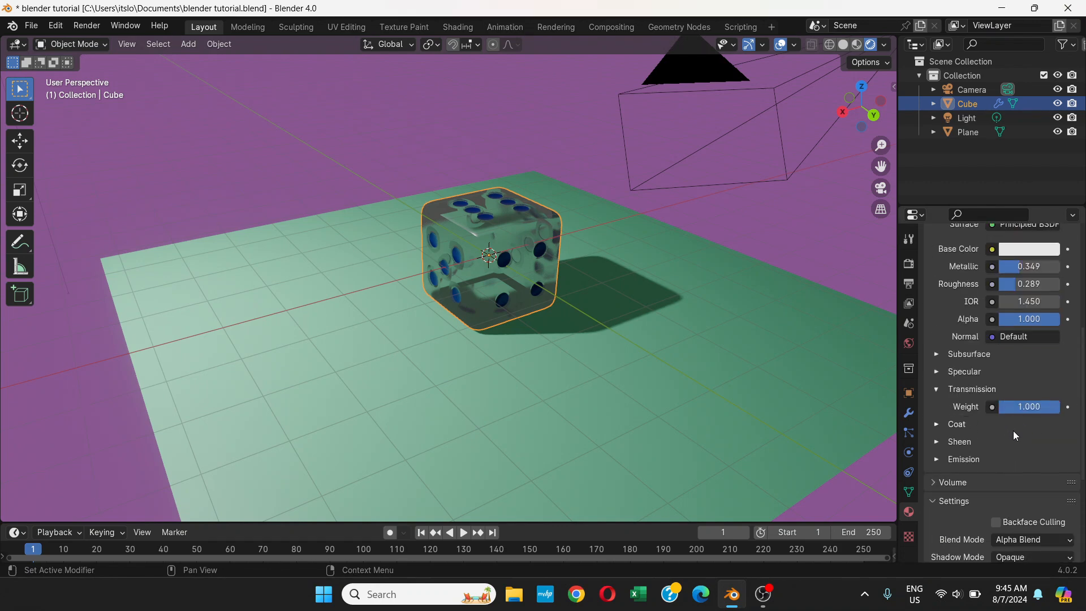
pyautogui.click(934, 461)
pyautogui.scroll(-4, 953, 436)
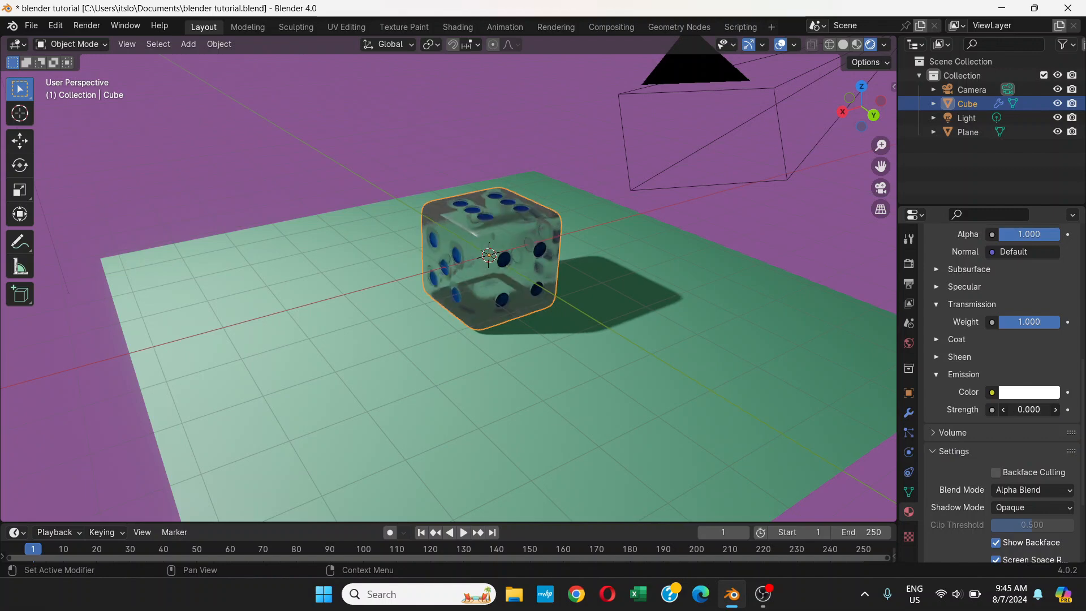
pyautogui.moveTo(1029, 410)
pyautogui.mouseDown()
pyautogui.moveTo(1083, 410)
pyautogui.moveTo(1029, 409)
pyautogui.mouseUp()
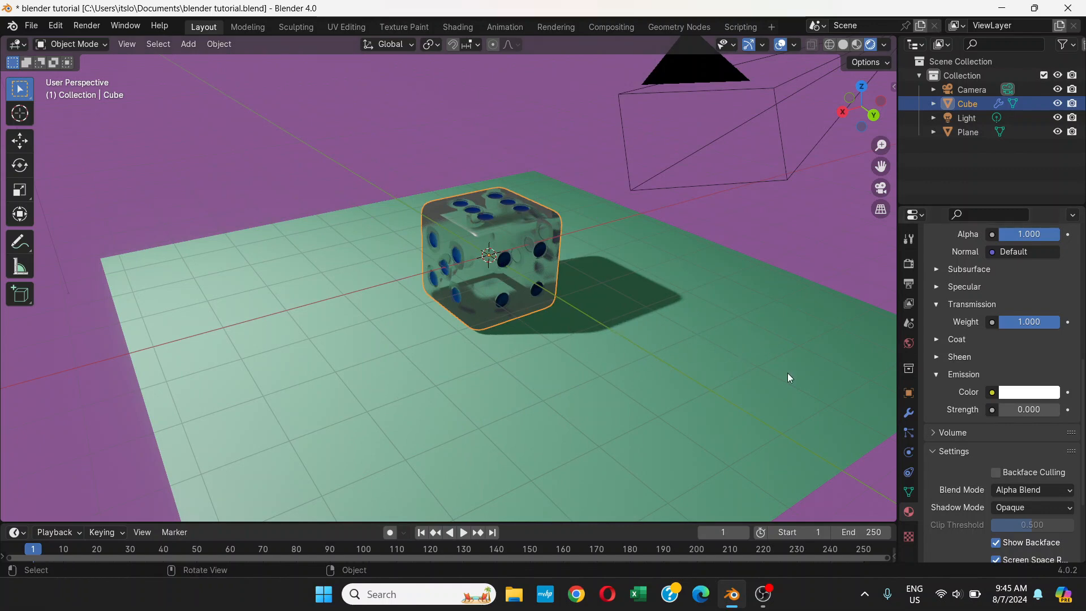
# Step: Review the scene's EEVEE render settings from Sampling through Screen Space Reflections and Shadows to Color Management
pyautogui.scroll(12, 957, 378)
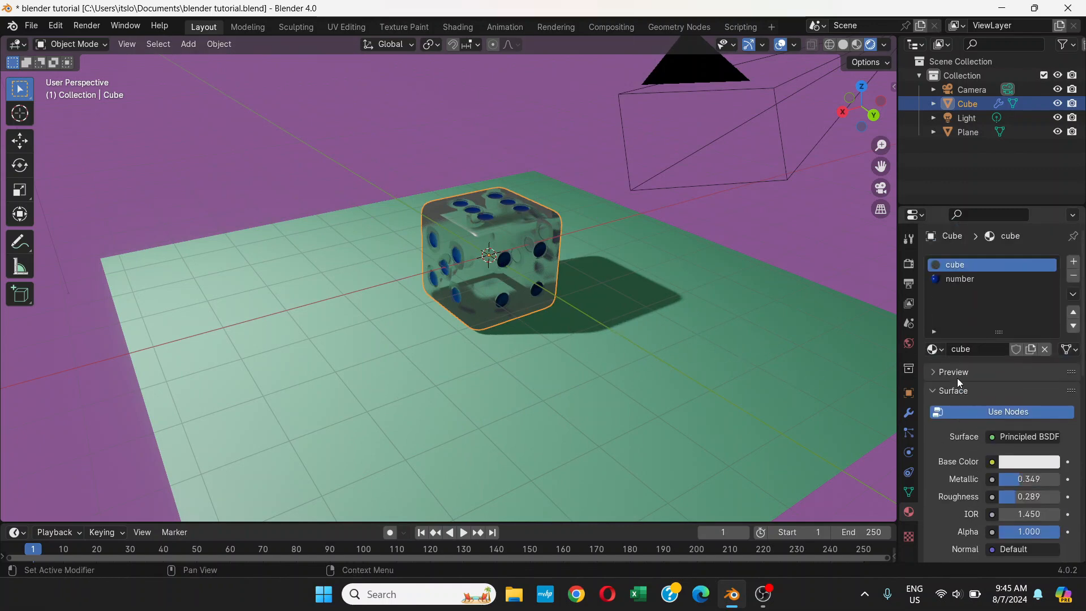
pyautogui.click(910, 262)
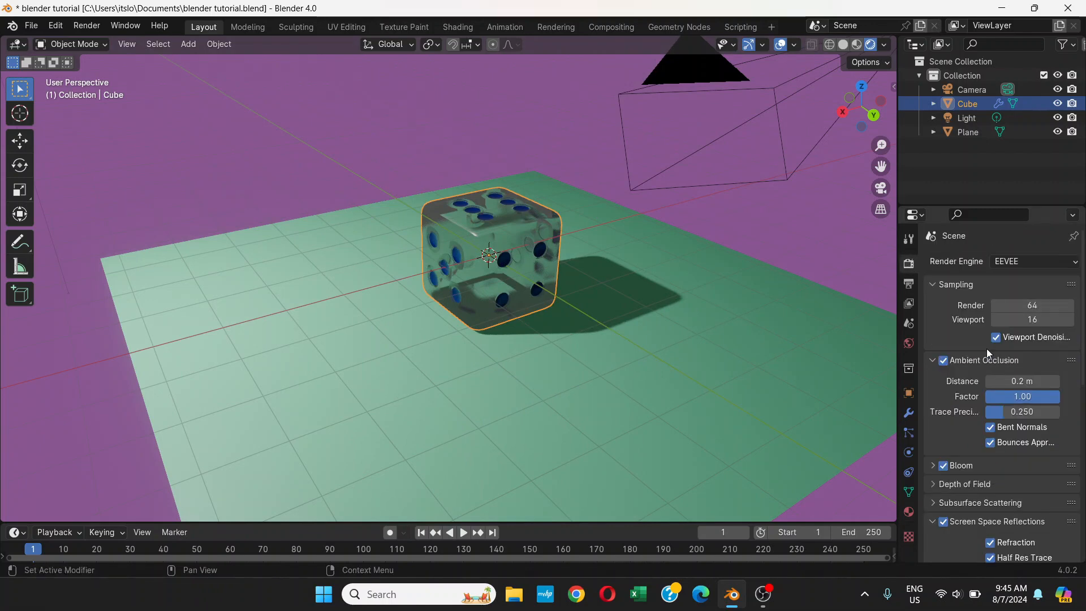
pyautogui.scroll(-6, 925, 427)
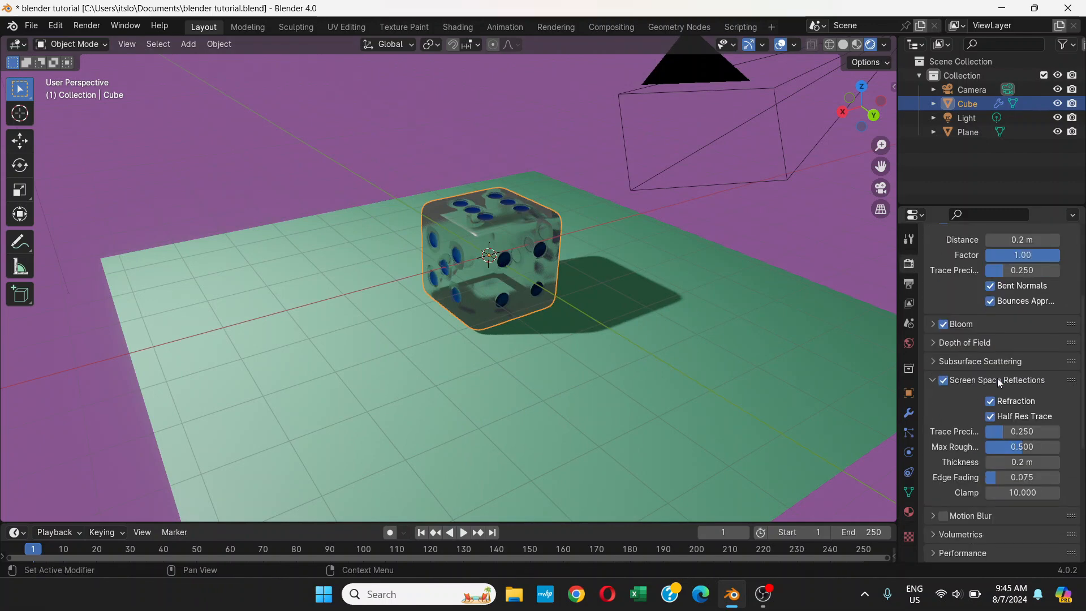
pyautogui.scroll(-2, 941, 377)
pyautogui.scroll(-2, 972, 392)
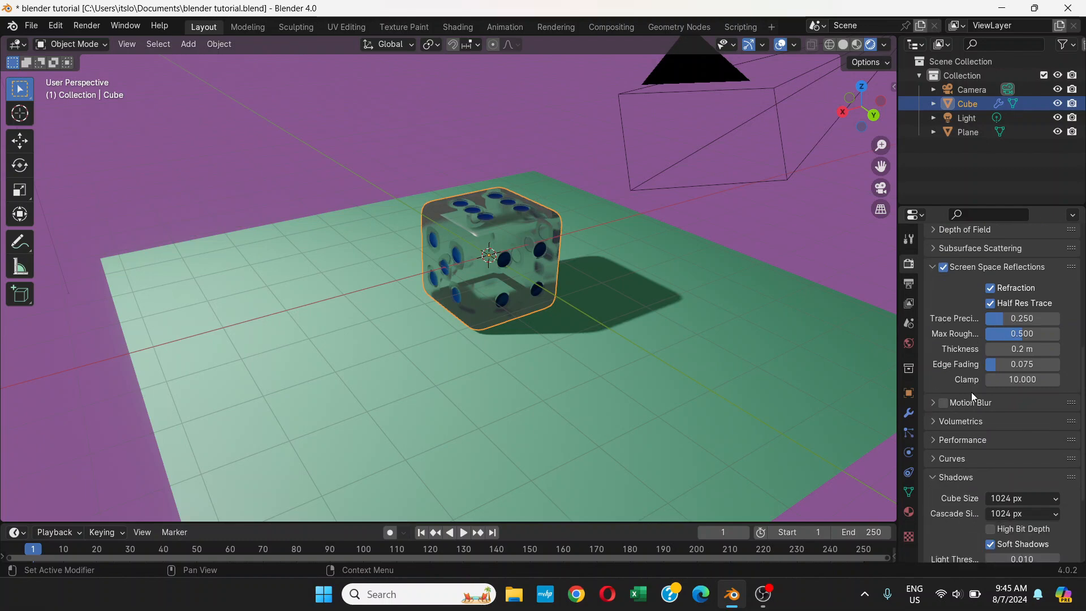
pyautogui.scroll(-2, 969, 392)
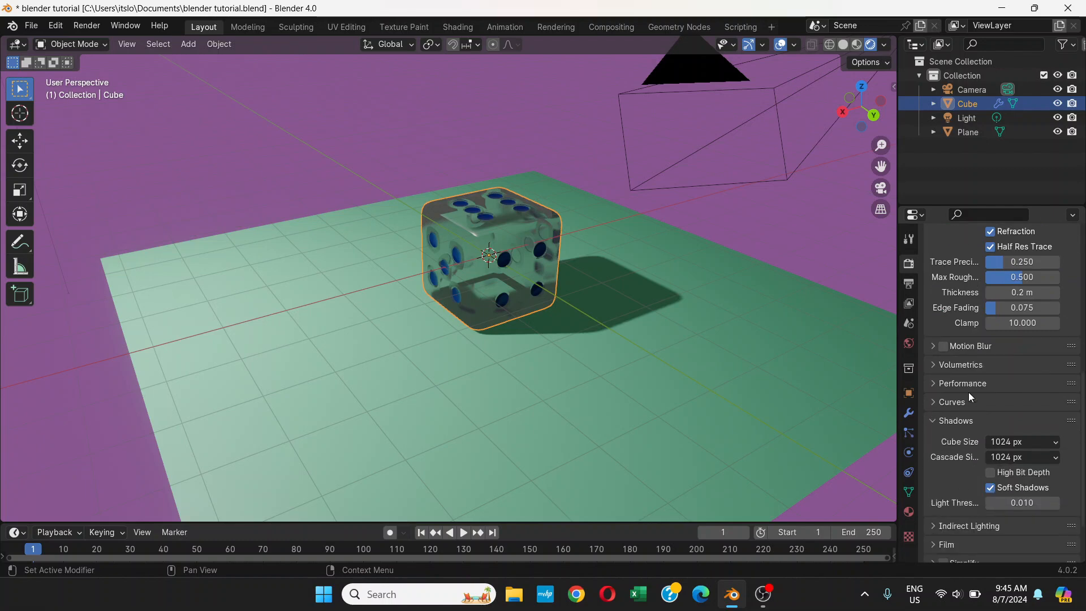
pyautogui.scroll(-2, 969, 392)
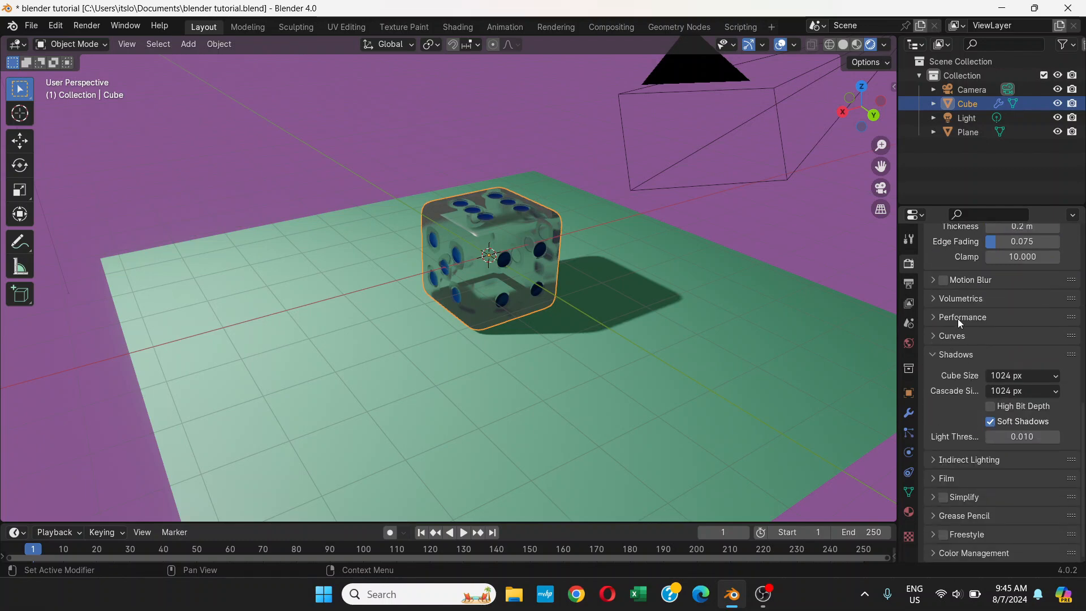
pyautogui.scroll(1, 967, 362)
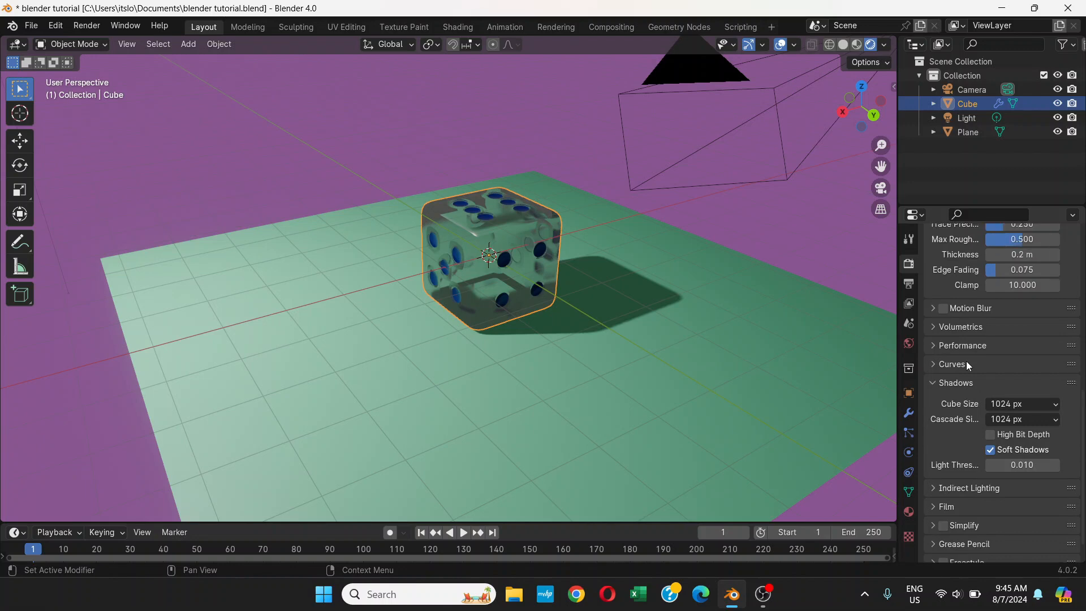
pyautogui.scroll(-1, 966, 361)
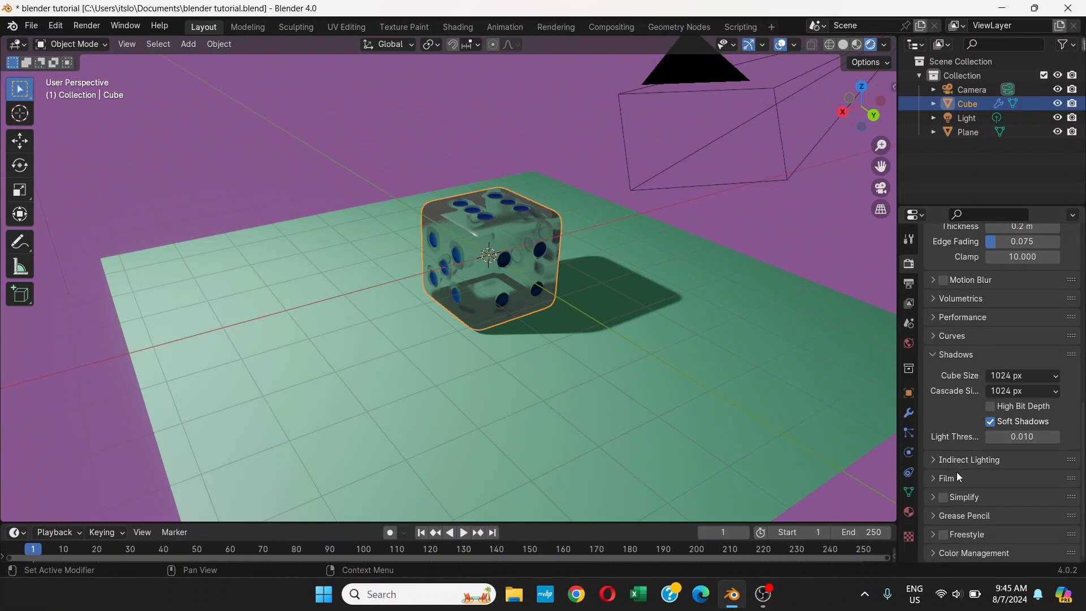
pyautogui.scroll(7, 945, 509)
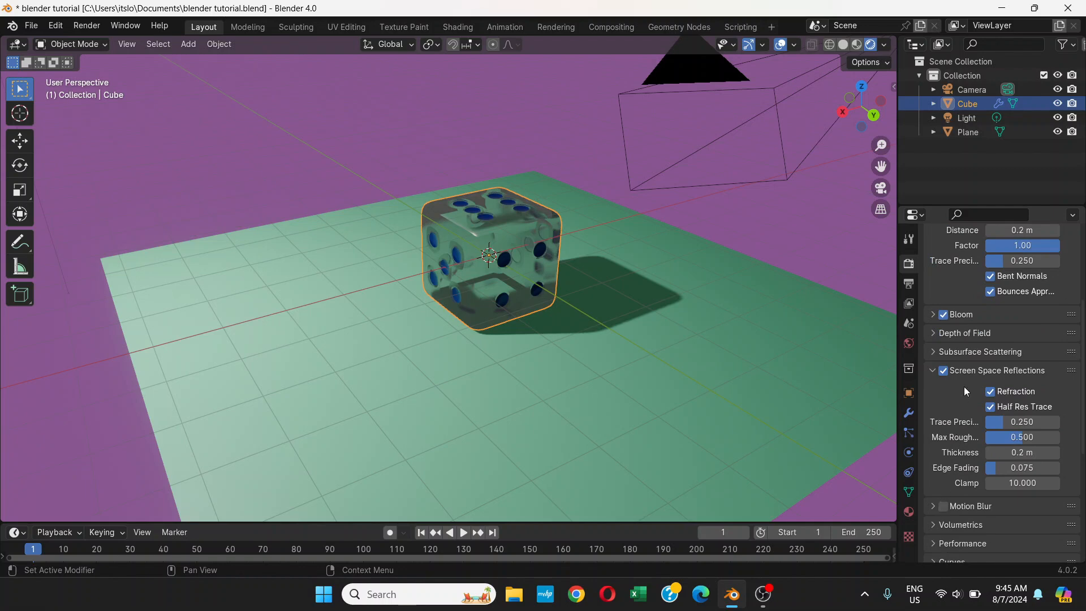
pyautogui.scroll(3, 966, 374)
pyautogui.scroll(2, 969, 365)
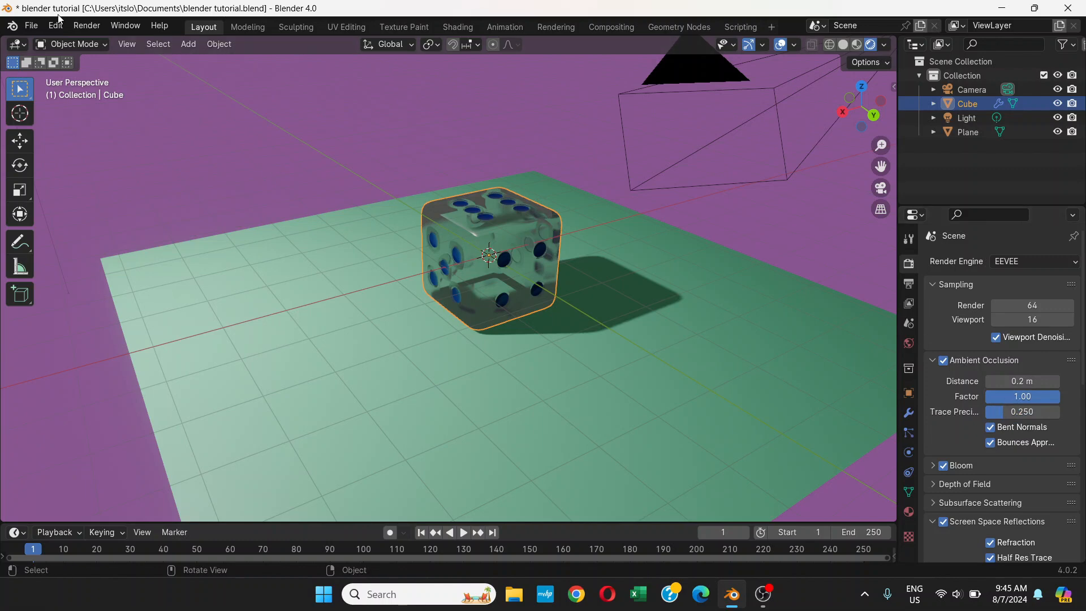
# Step: Render the die and view the whole image, then close it and inspect the die up close from a lower angle
pyautogui.click(87, 26)
pyautogui.click(110, 39)
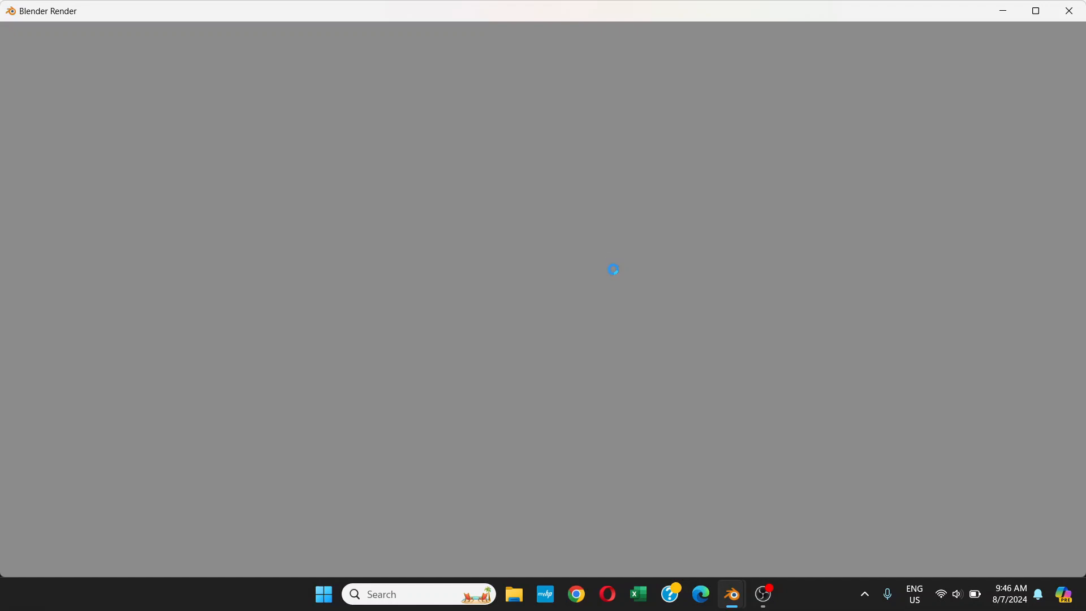
pyautogui.scroll(-4, 613, 276)
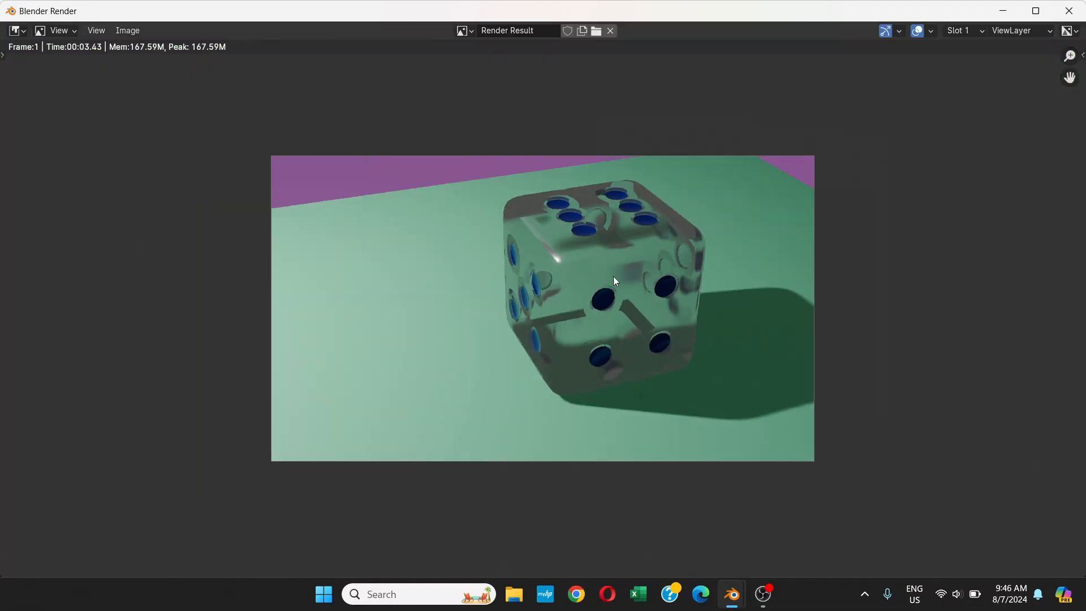
pyautogui.click(1069, 11)
pyautogui.moveTo(603, 273); pyautogui.dragTo(643, 313, button='middle')
pyautogui.scroll(4, 575, 273)
pyautogui.moveTo(575, 274); pyautogui.dragTo(643, 247, button='middle')
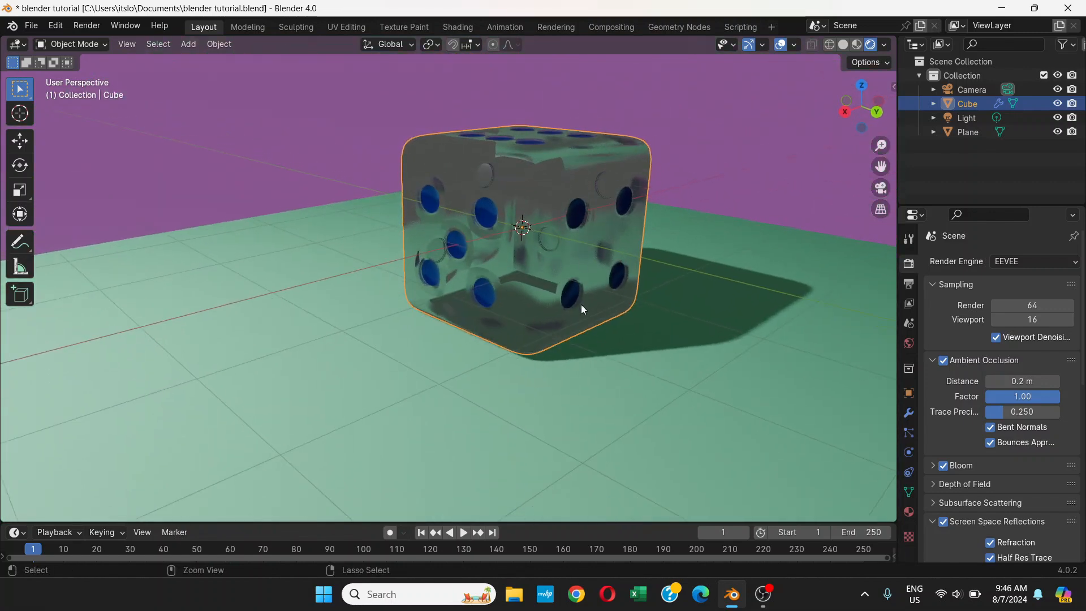
# Step: Align the camera to the current low-angle view, widen the view around the die, and align the camera again
pyautogui.press('KP_0')
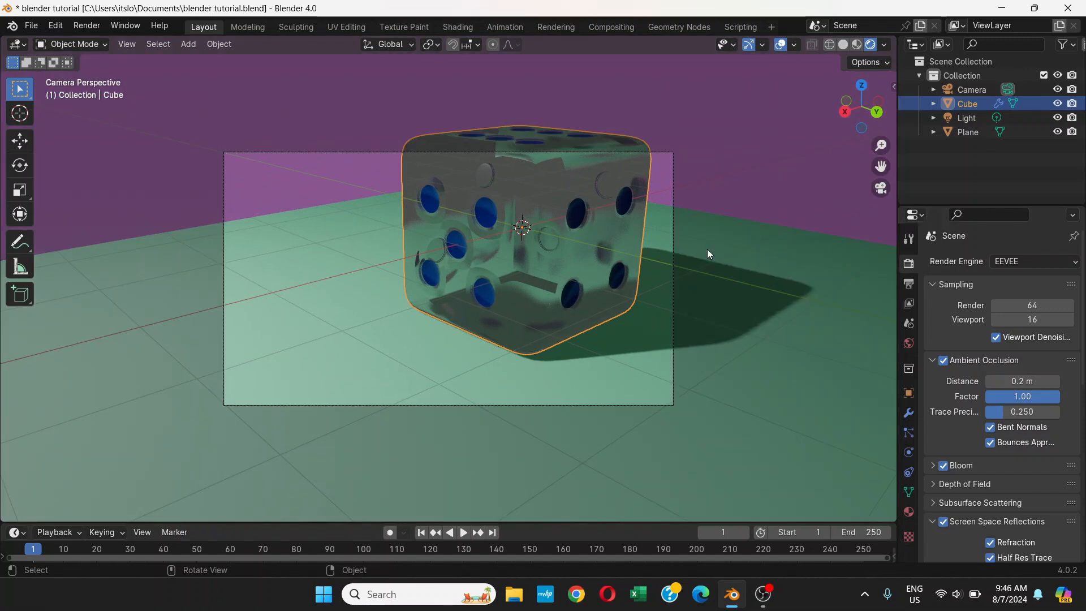
pyautogui.scroll(-4, 614, 290)
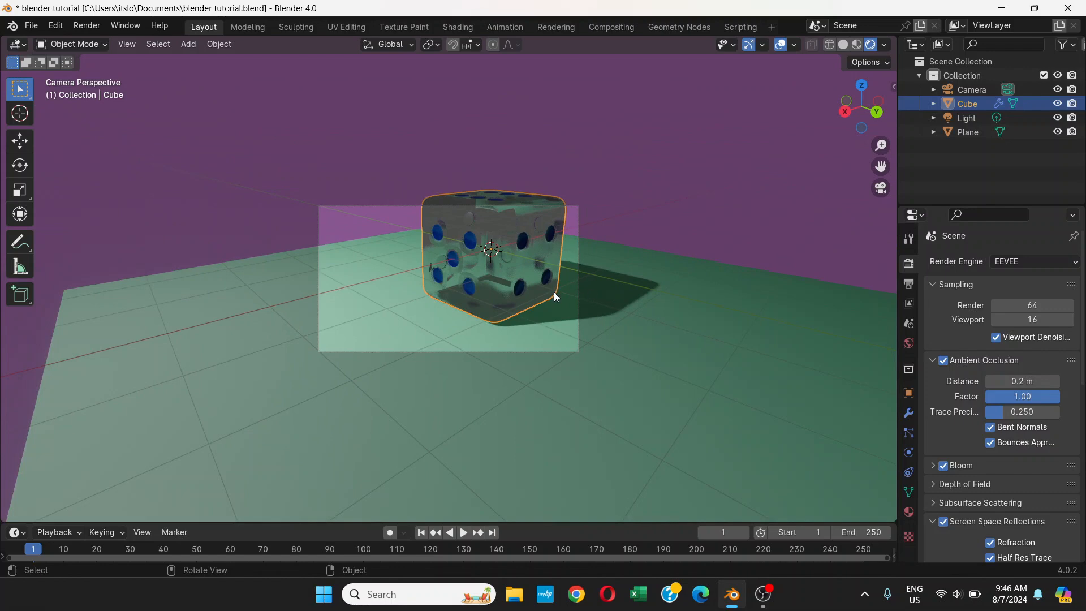
pyautogui.press('KP_0')
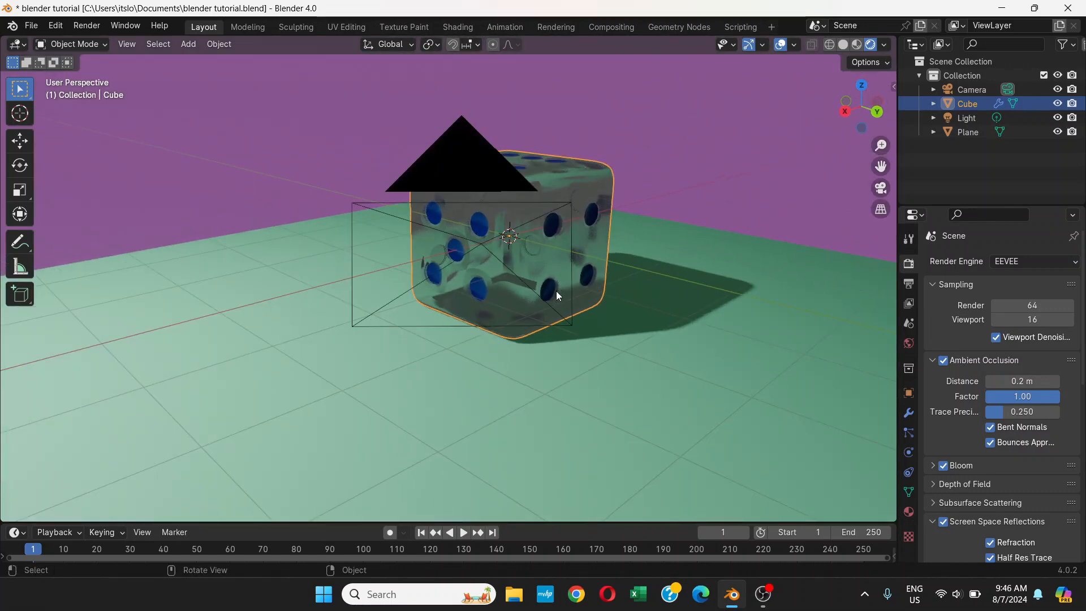
pyautogui.press('KP_0')
# Step: Render the image from the low-angle camera, view the whole frame, and close the render window
pyautogui.click(91, 26)
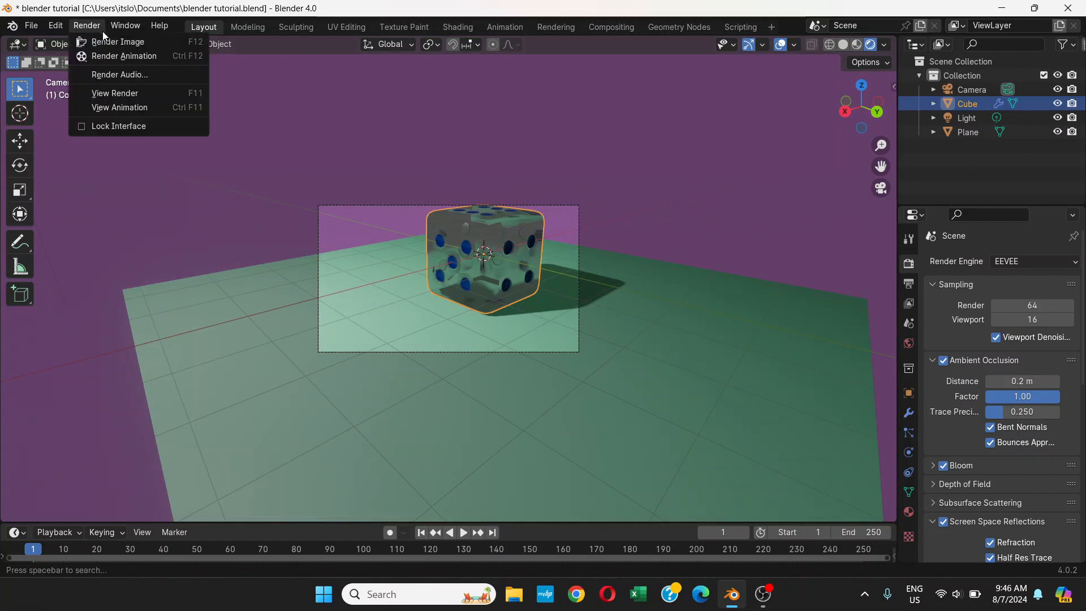
pyautogui.click(106, 41)
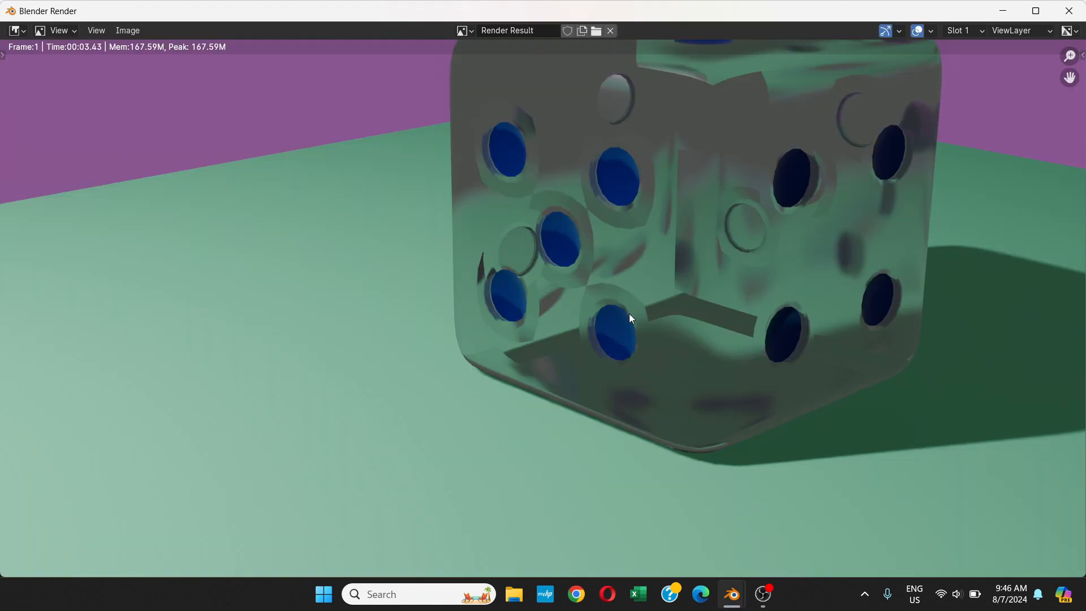
pyautogui.scroll(-2, 687, 284)
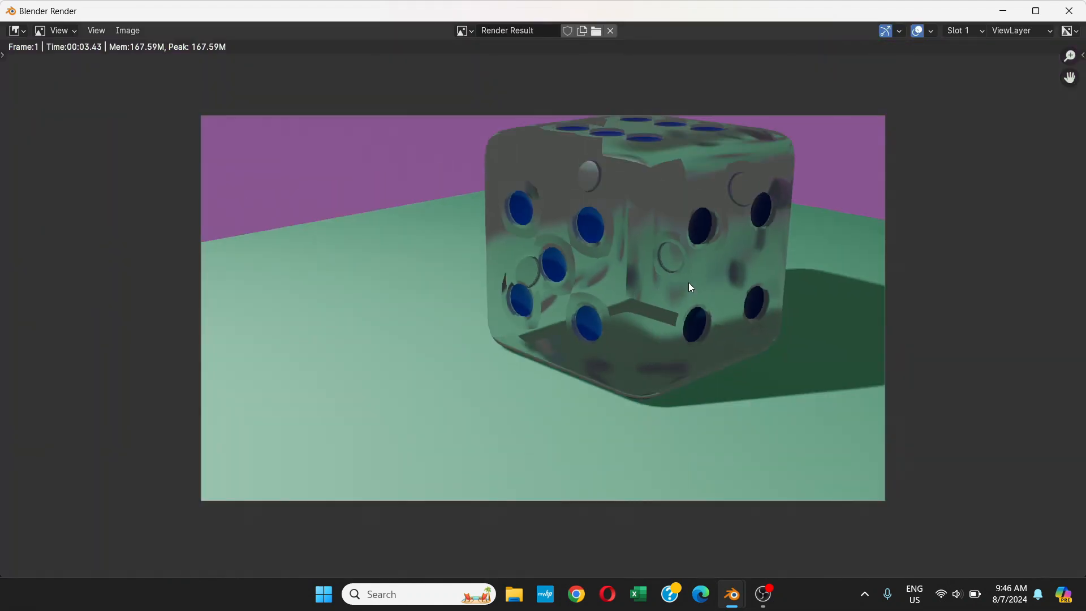
pyautogui.scroll(-1, 691, 288)
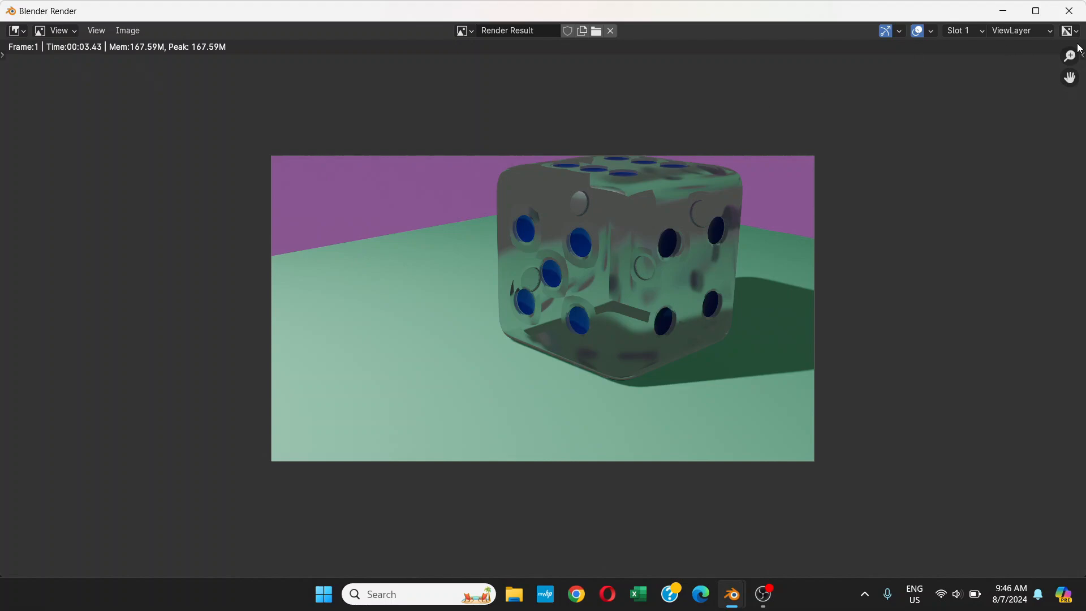
pyautogui.click(1070, 11)
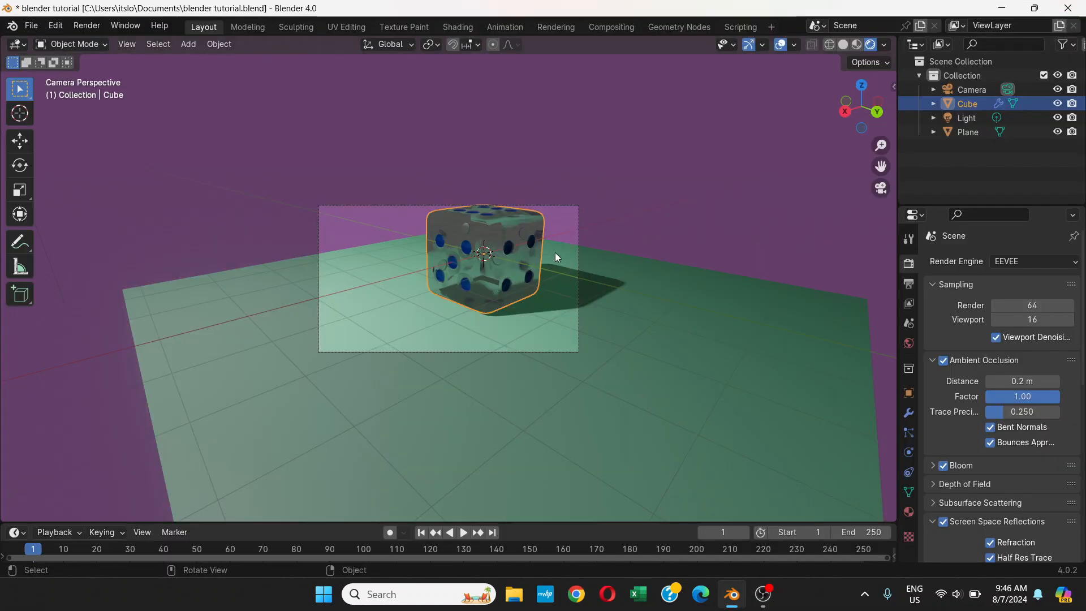
# Step: Select the scene's point light and set its power to 5000 W
pyautogui.moveTo(637, 222); pyautogui.dragTo(493, 256, button='middle')
pyautogui.scroll(-4, 694, 178)
pyautogui.scroll(4, 566, 246)
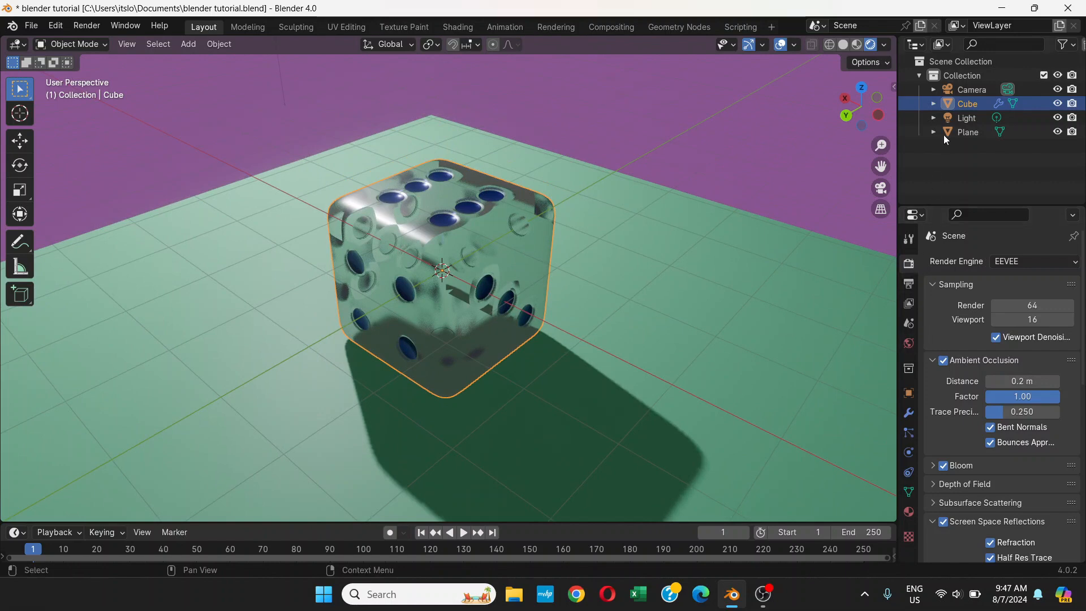
pyautogui.click(967, 117)
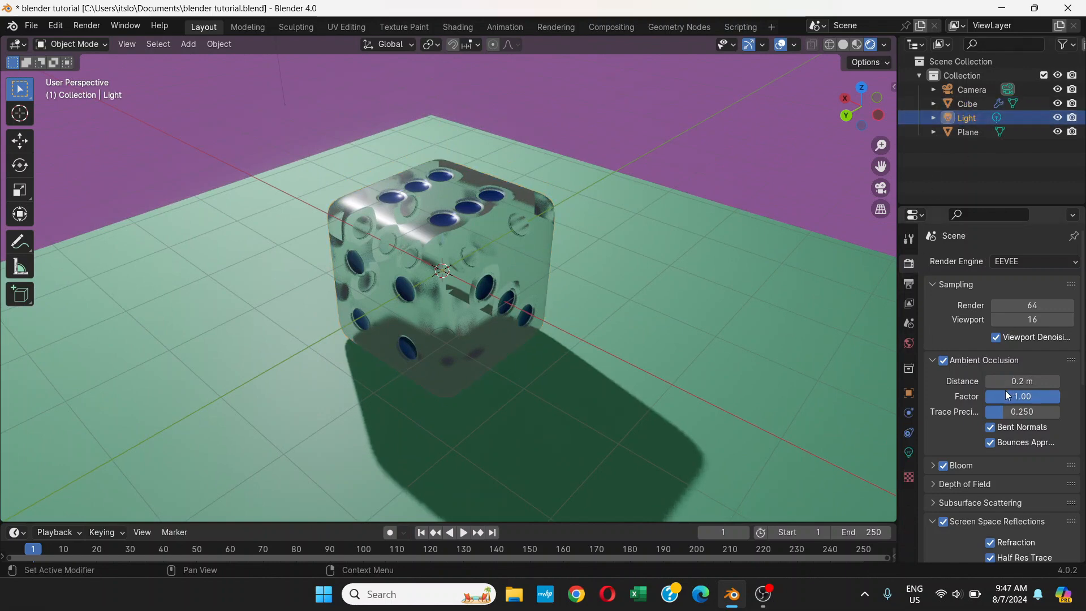
pyautogui.click(909, 452)
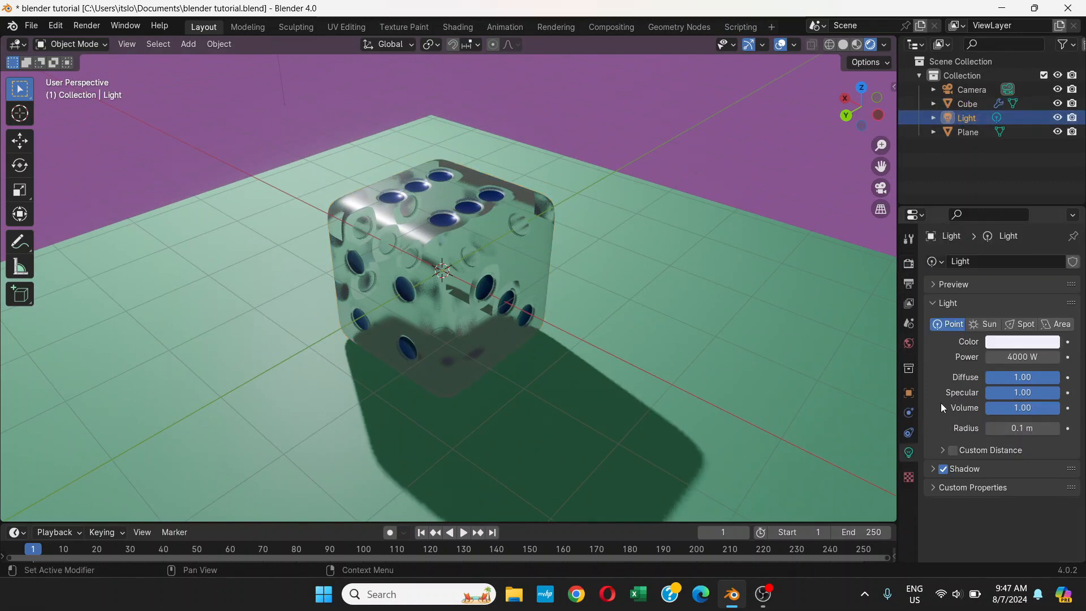
pyautogui.click(1015, 355)
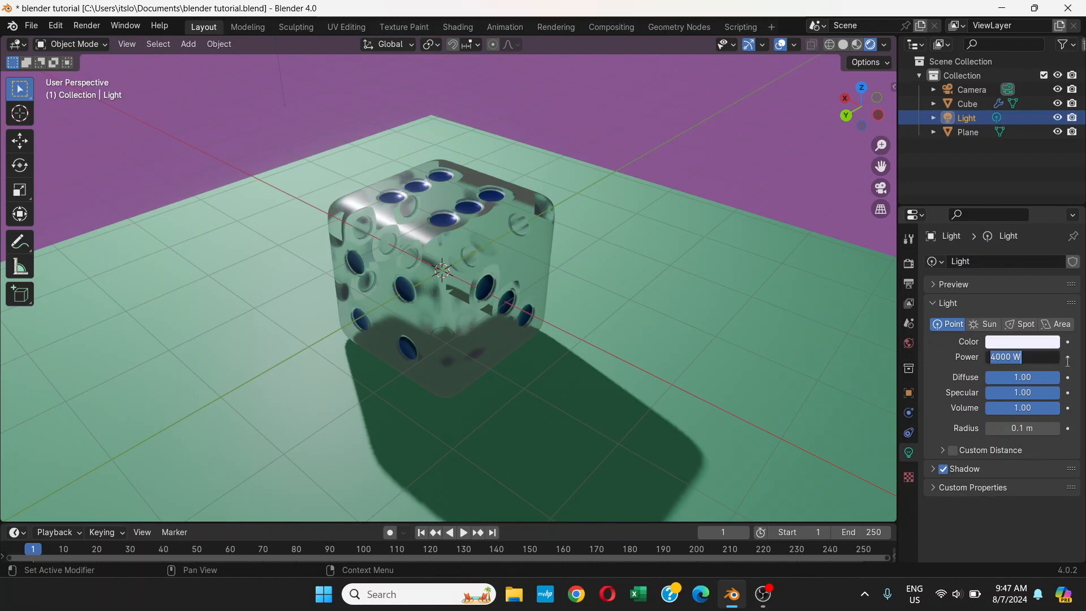
pyautogui.write('5000')
pyautogui.press('Return')
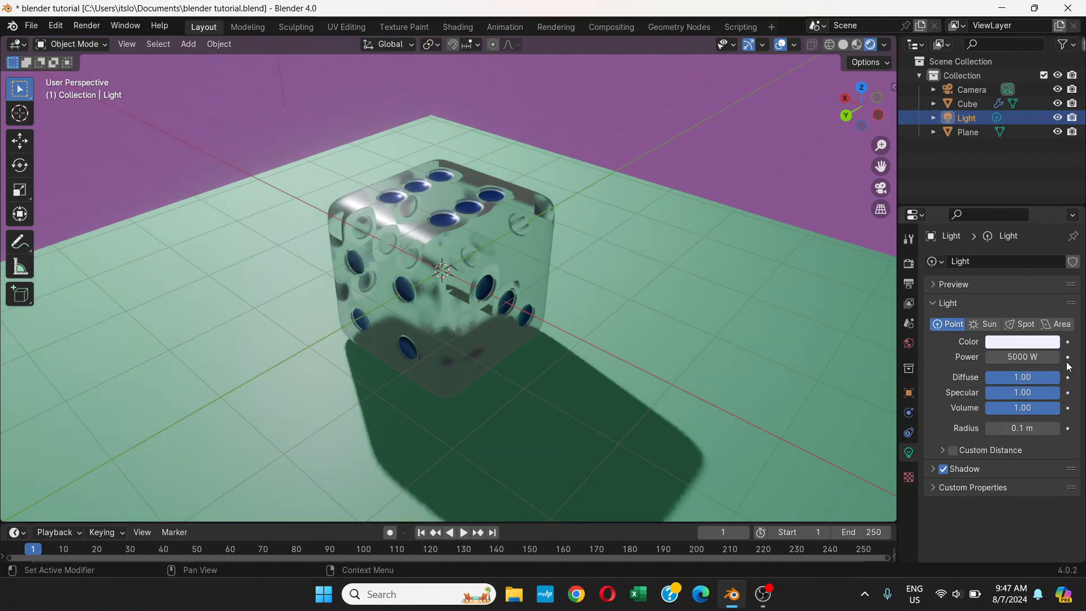
# Step: Raise the point light's power to 6000 W
pyautogui.click(1031, 358)
pyautogui.click(1032, 357)
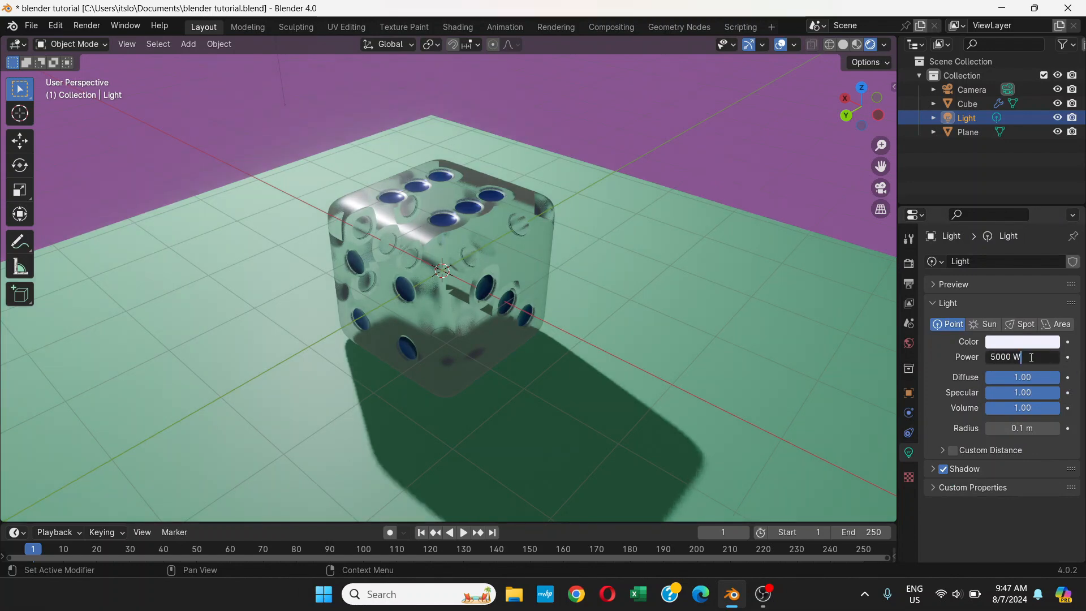
pyautogui.moveTo(1032, 357); pyautogui.dragTo(918, 360)
pyautogui.write('6000')
pyautogui.press('Return')
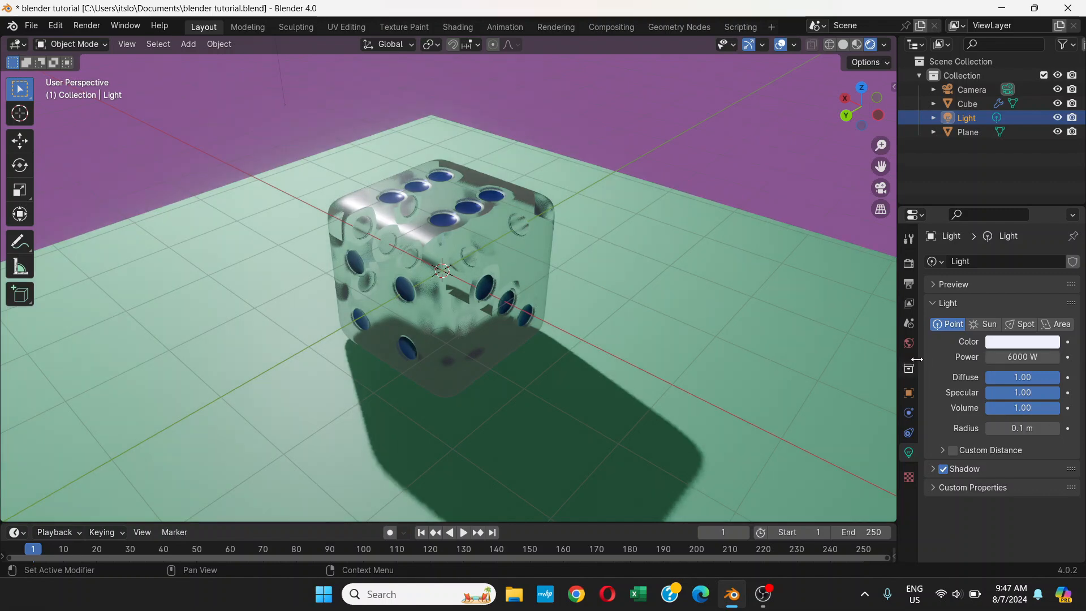
# Step: Align the camera to a higher, more distant corner view of the die and render the image
pyautogui.moveTo(583, 232); pyautogui.dragTo(596, 198, button='middle')
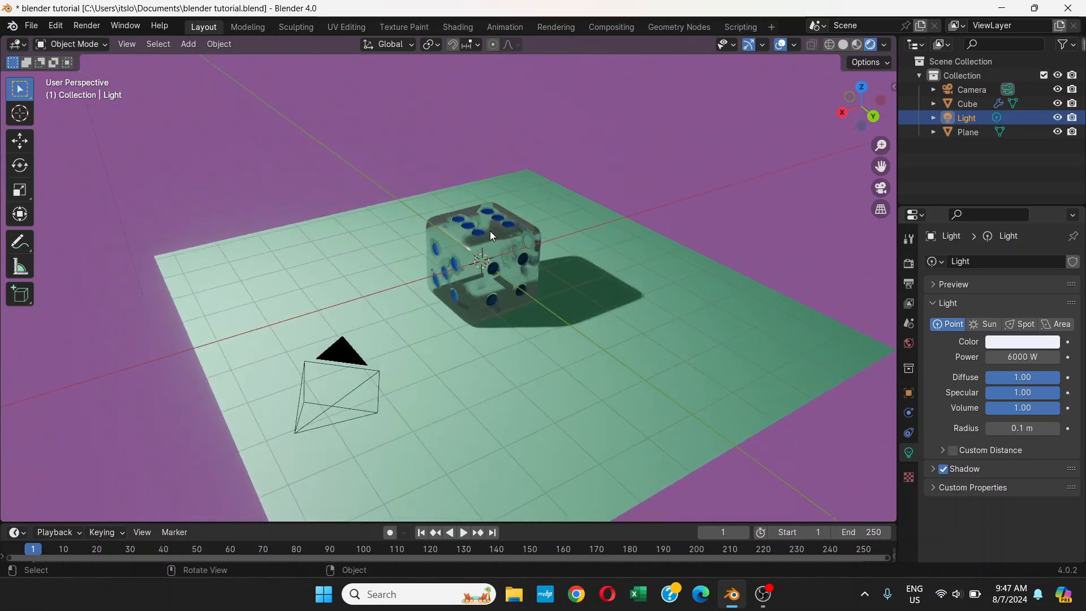
pyautogui.press('KP_0')
pyautogui.click(87, 25)
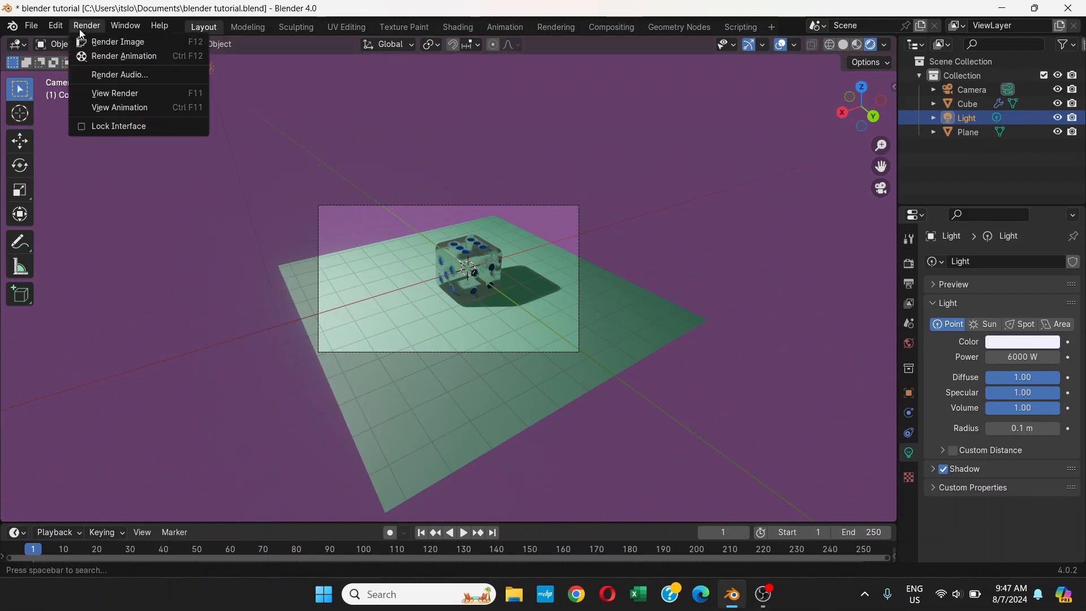
pyautogui.click(90, 43)
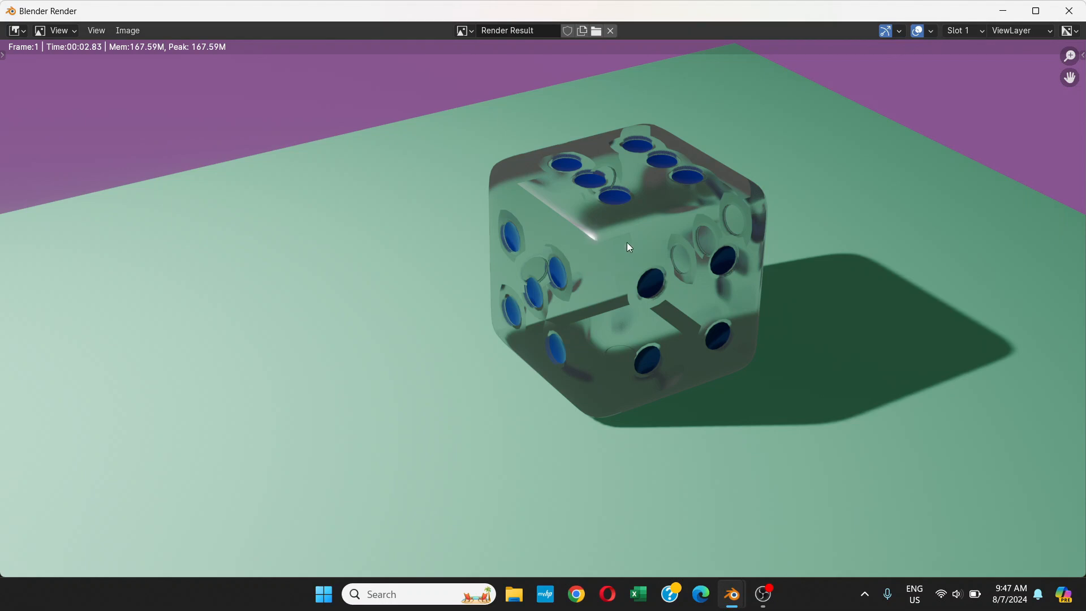
# Step: Examine the rendered die and its shadow both up close and as a whole frame, and close the render window
pyautogui.scroll(-4, 671, 263)
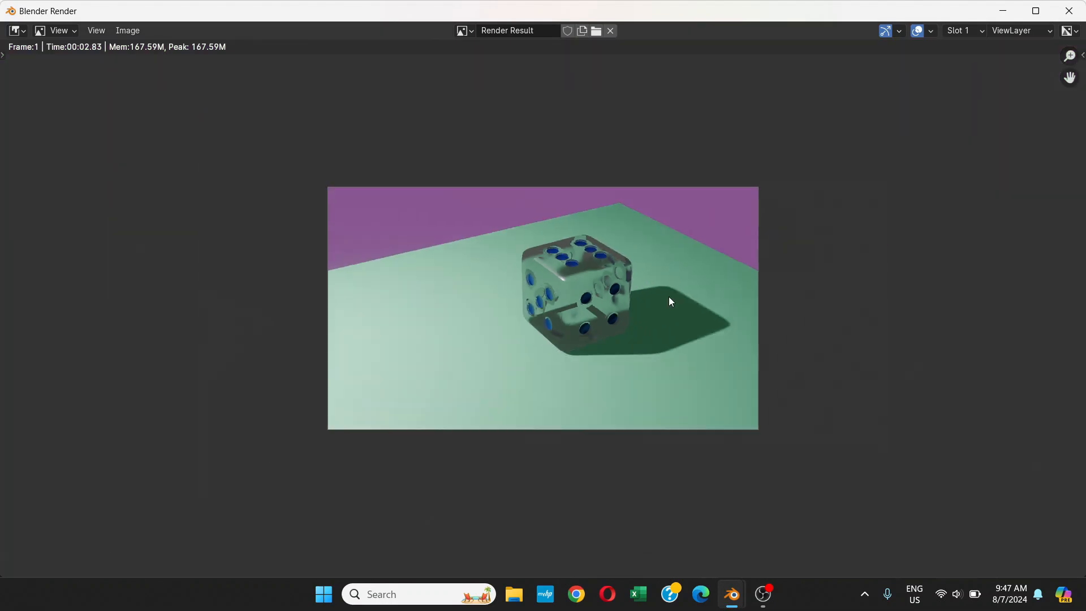
pyautogui.scroll(1, 668, 298)
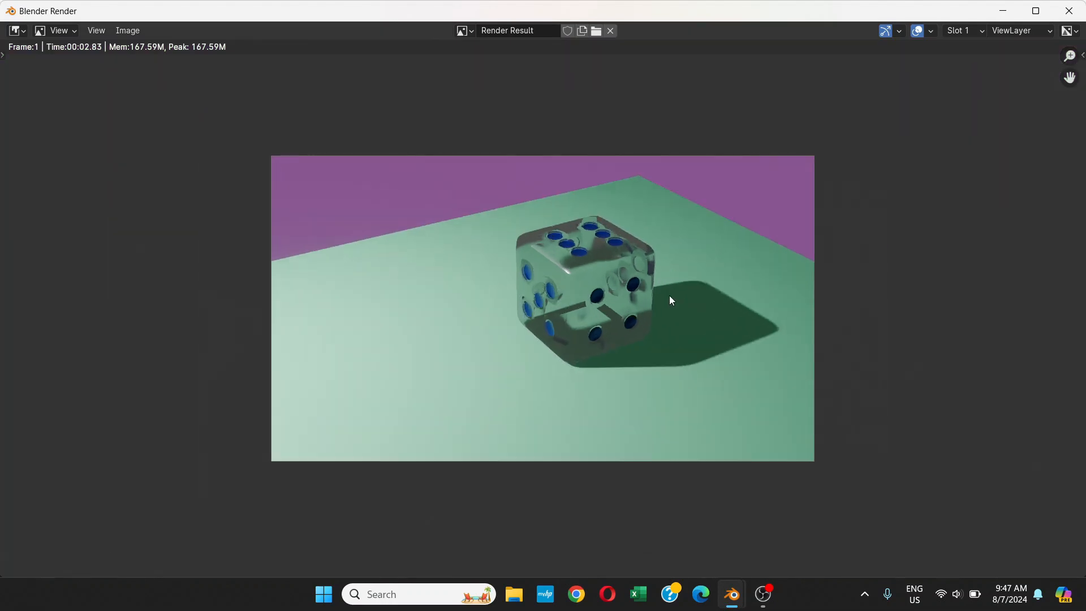
pyautogui.scroll(3, 671, 300)
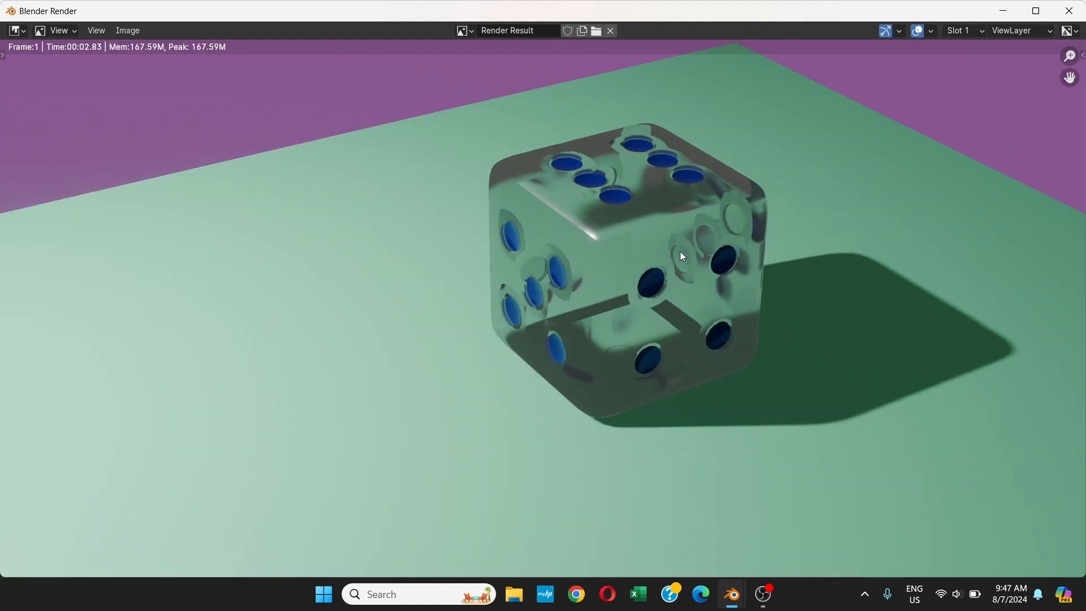
pyautogui.scroll(-2, 682, 255)
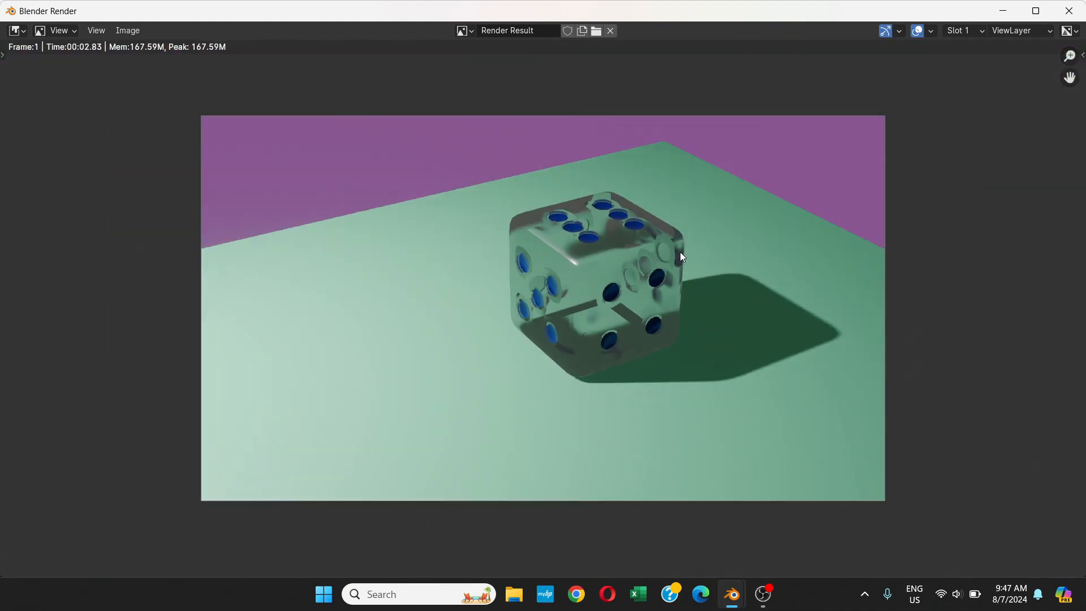
pyautogui.click(1070, 13)
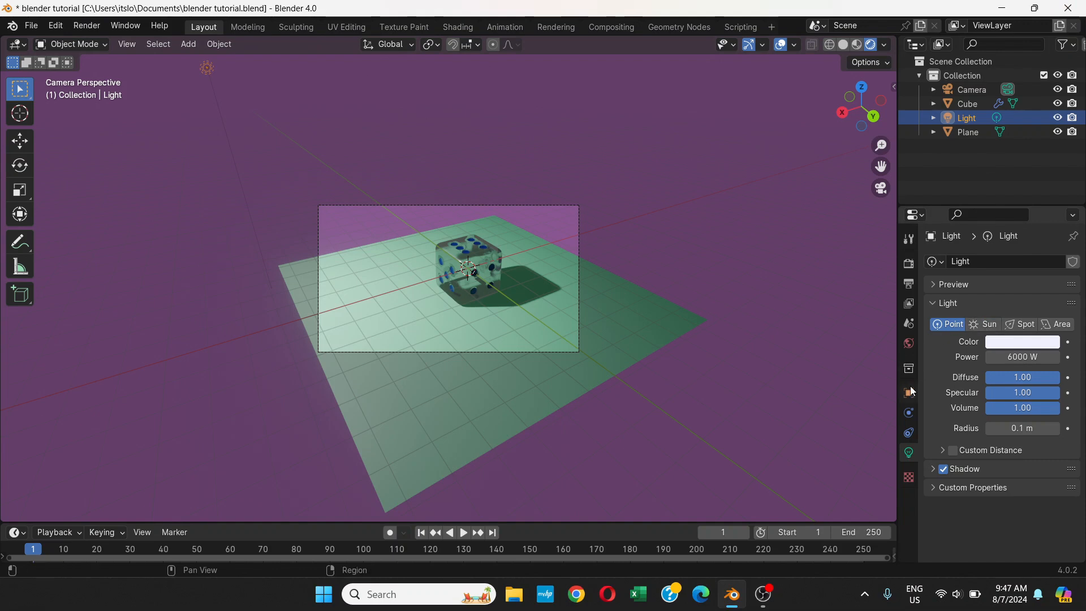
# Step: Look over the scene's EEVEE settings from Sampling to Screen Space Reflections and inspect the die and its shadow up close
pyautogui.click(910, 264)
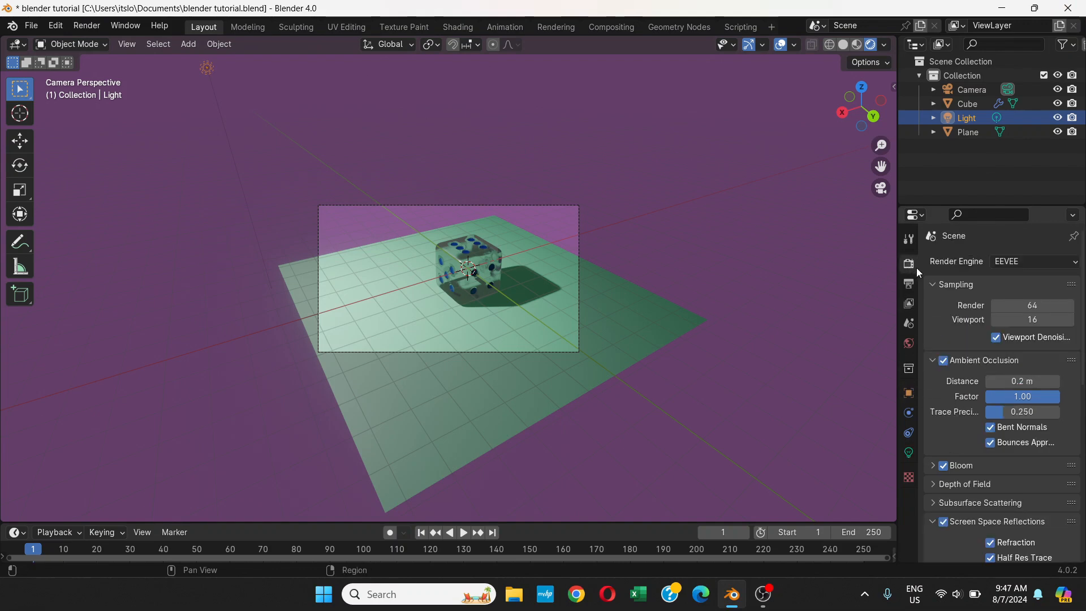
pyautogui.scroll(-3, 972, 343)
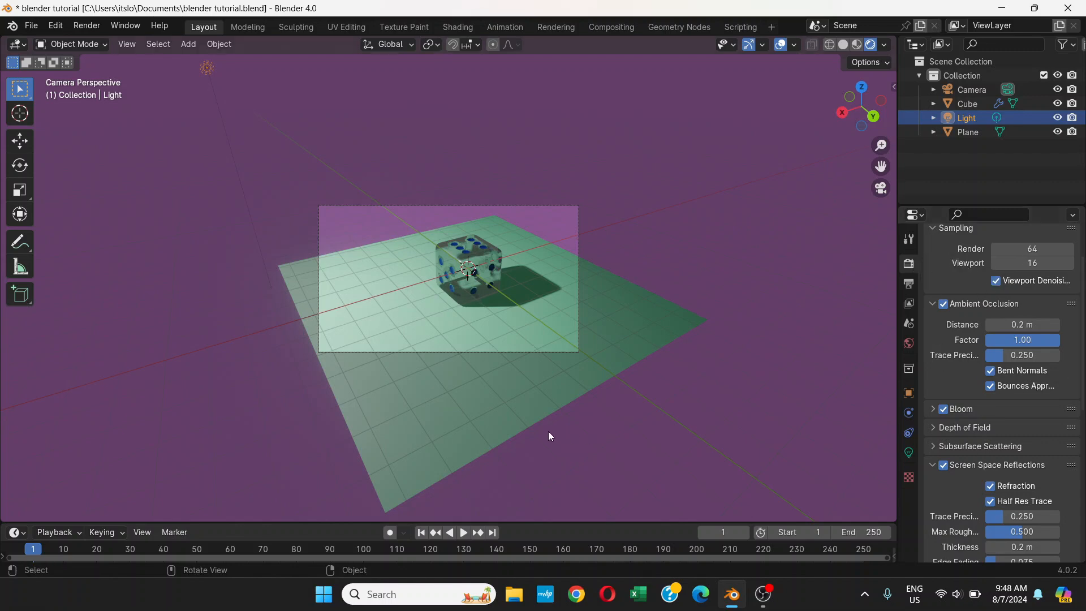
pyautogui.moveTo(613, 298); pyautogui.dragTo(588, 286, button='middle')
pyautogui.scroll(2, 592, 294)
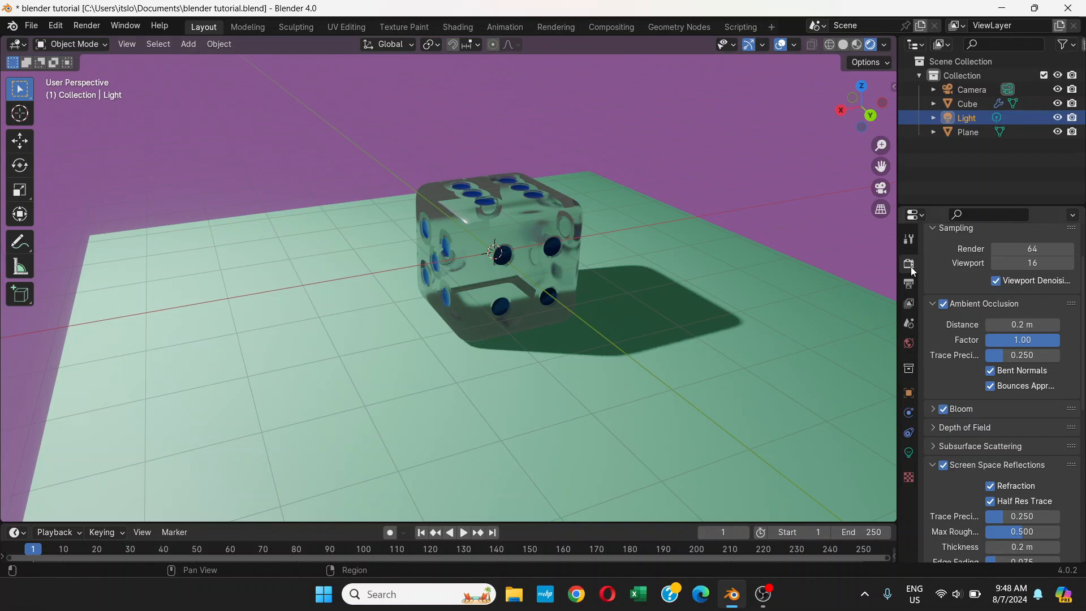
pyautogui.scroll(3, 956, 327)
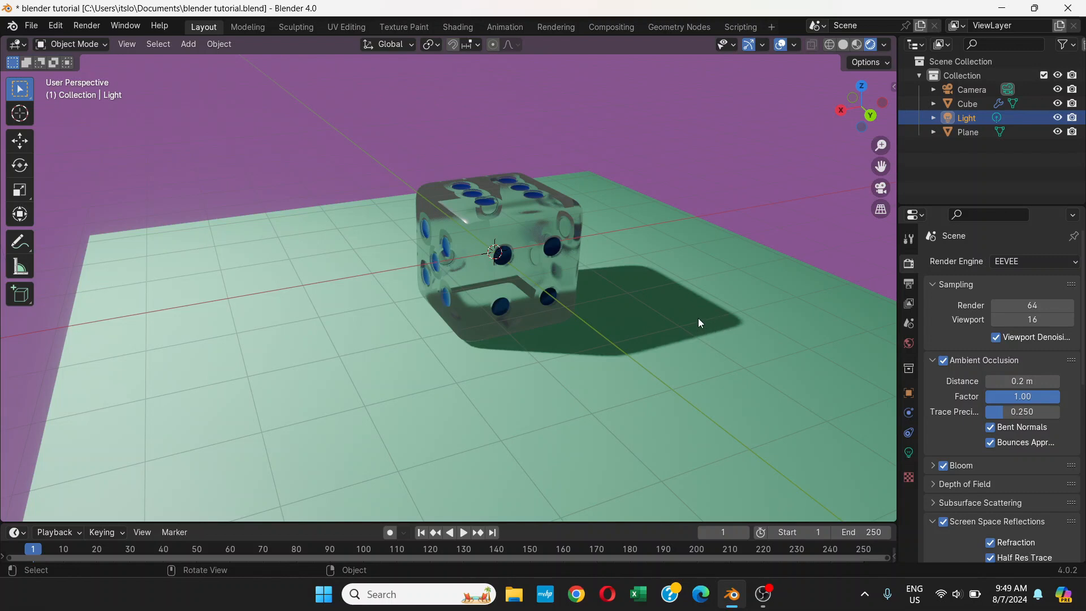
pyautogui.scroll(-1, 730, 329)
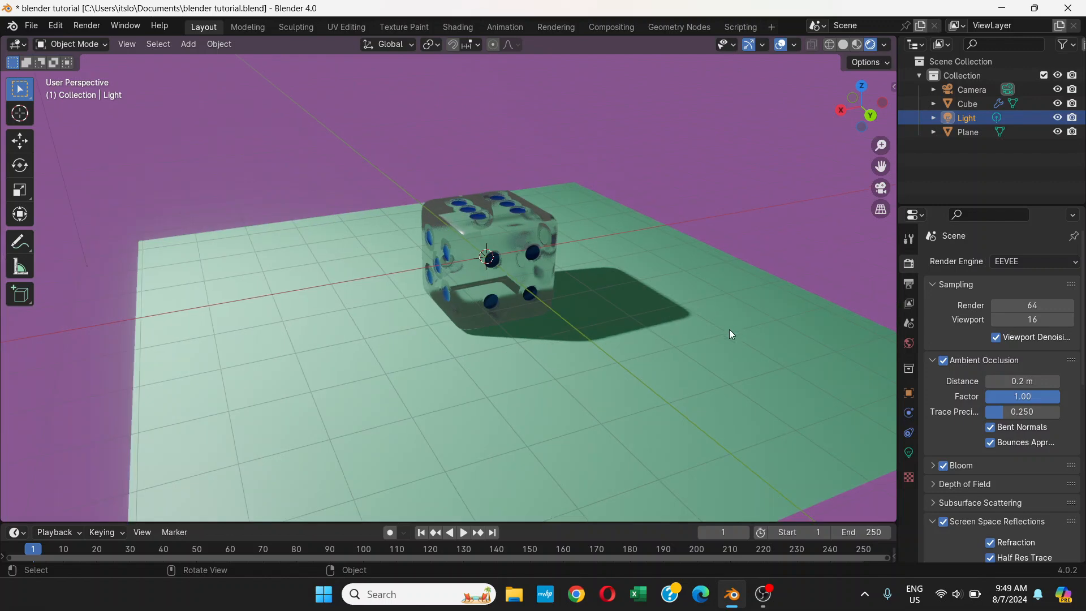